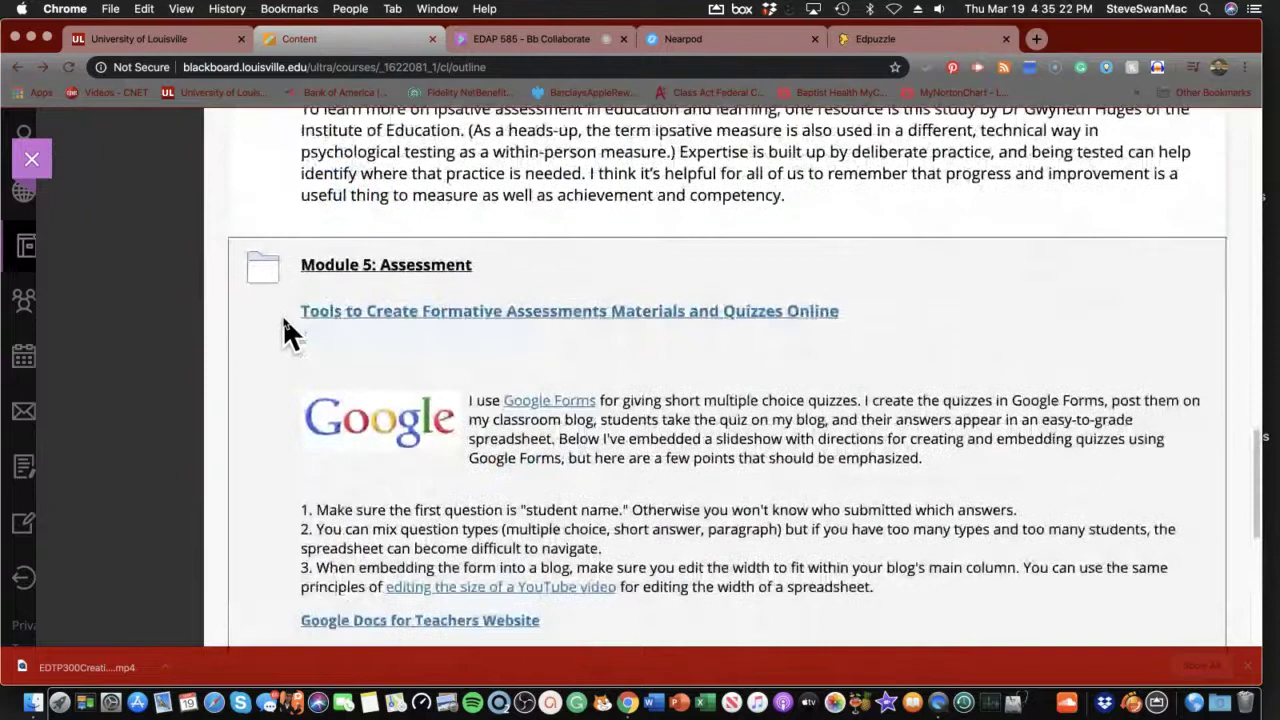
# Step: Open the Google Forms link under Module 5: Assessment and follow the external docs.google.com link to Google Docs
pyautogui.scroll(-3, 284, 320)
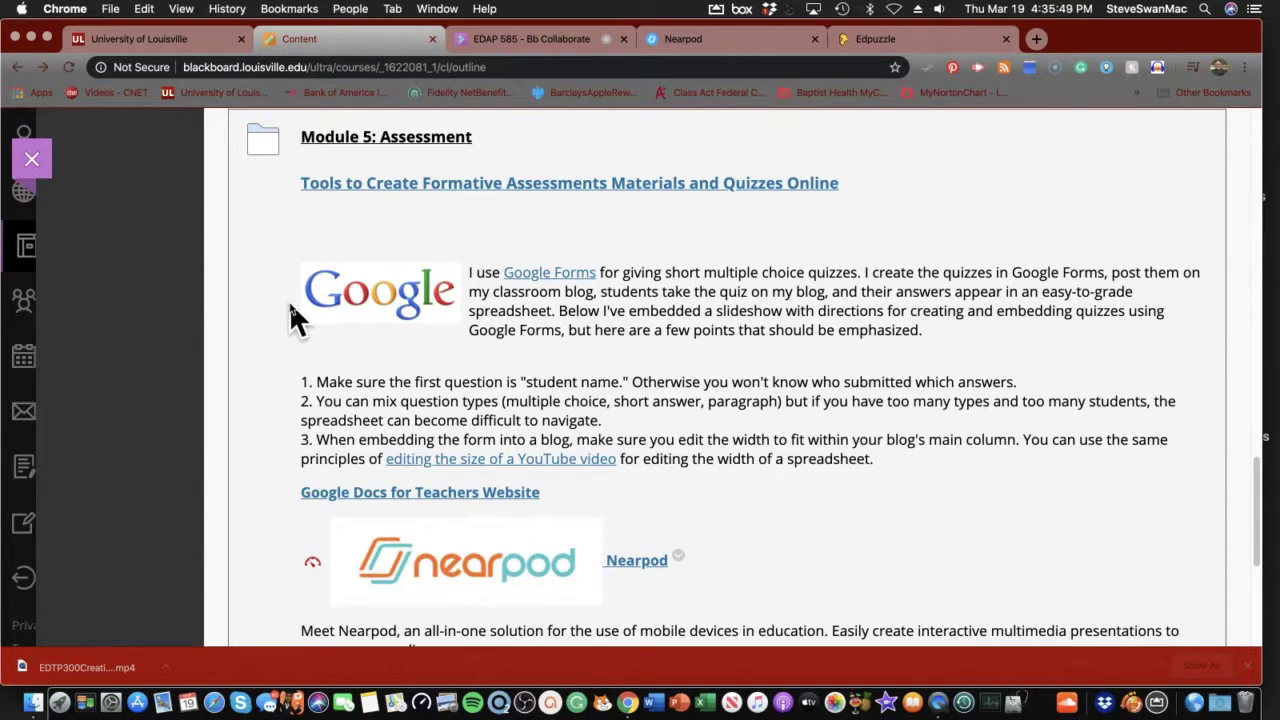
pyautogui.scroll(5, 291, 310)
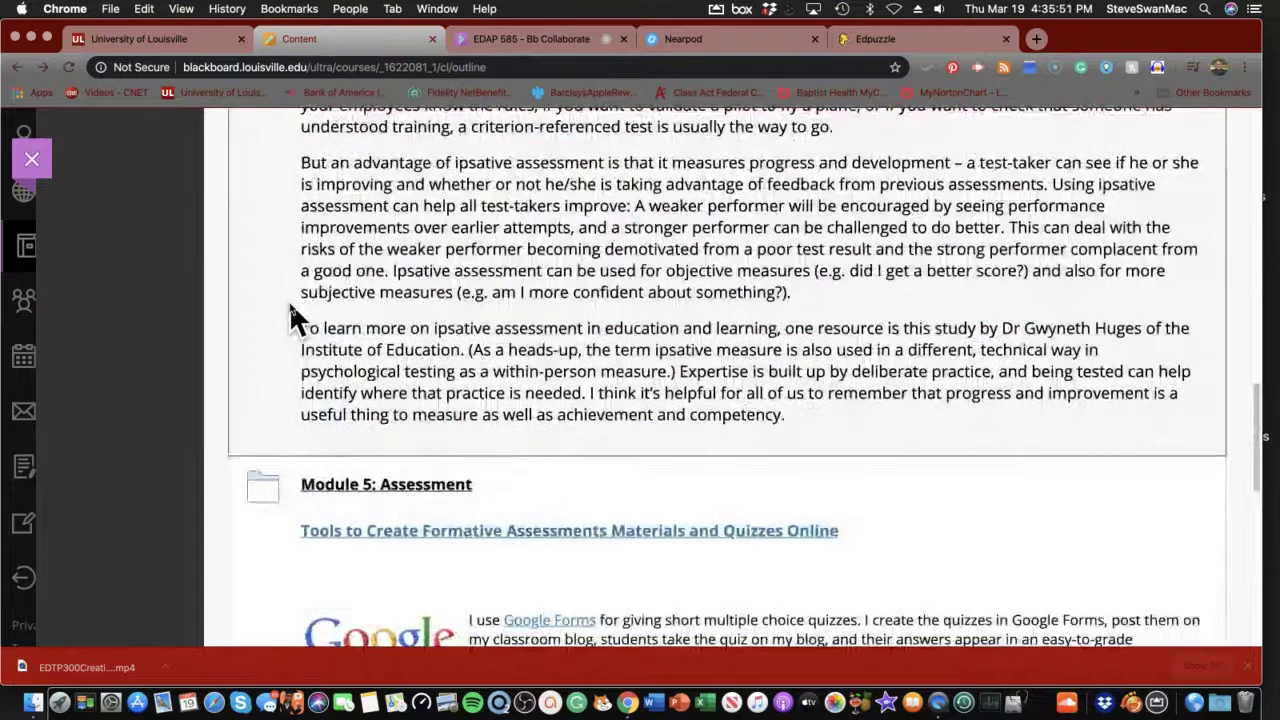
pyautogui.scroll(2, 290, 308)
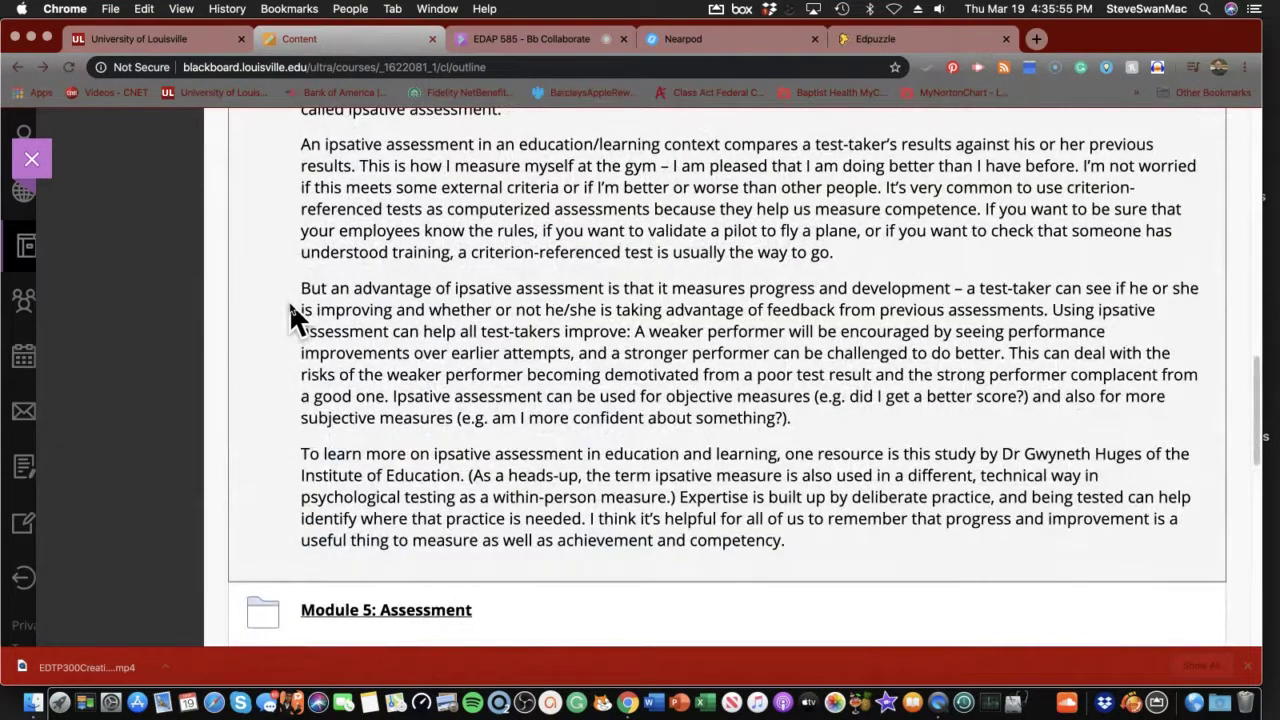
pyautogui.scroll(-4, 290, 305)
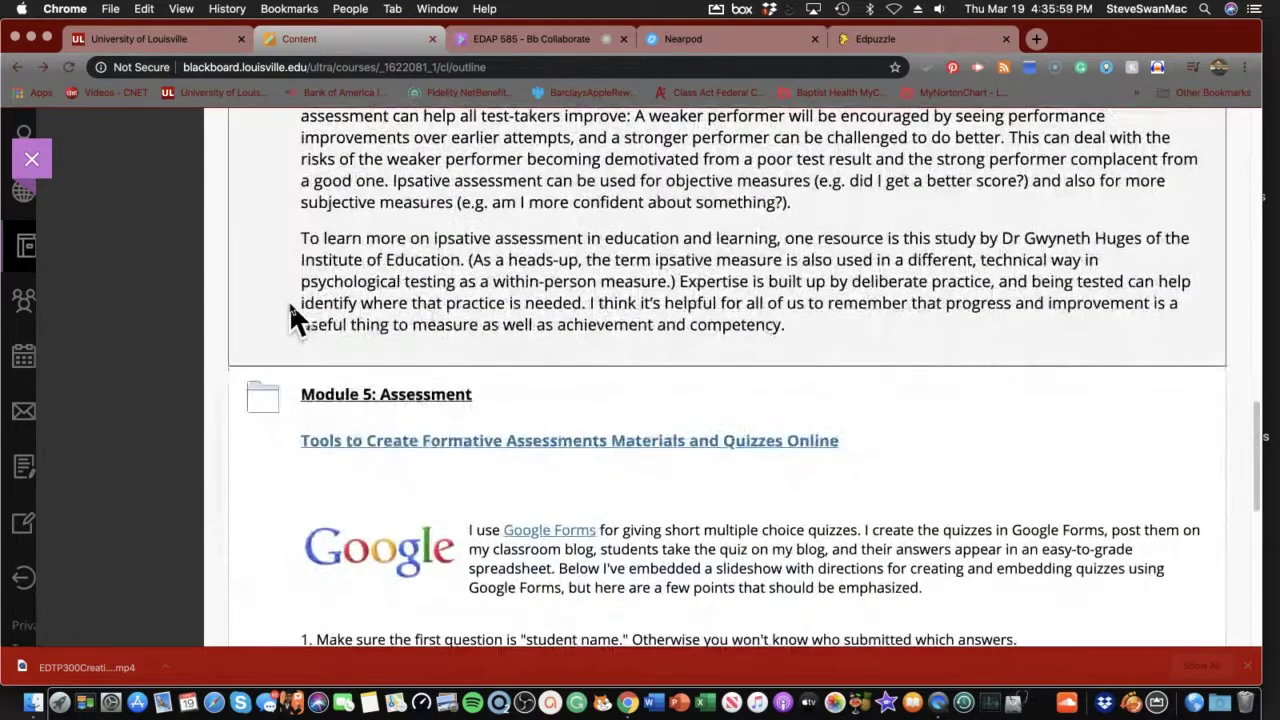
pyautogui.scroll(-3, 290, 306)
pyautogui.scroll(-2, 290, 310)
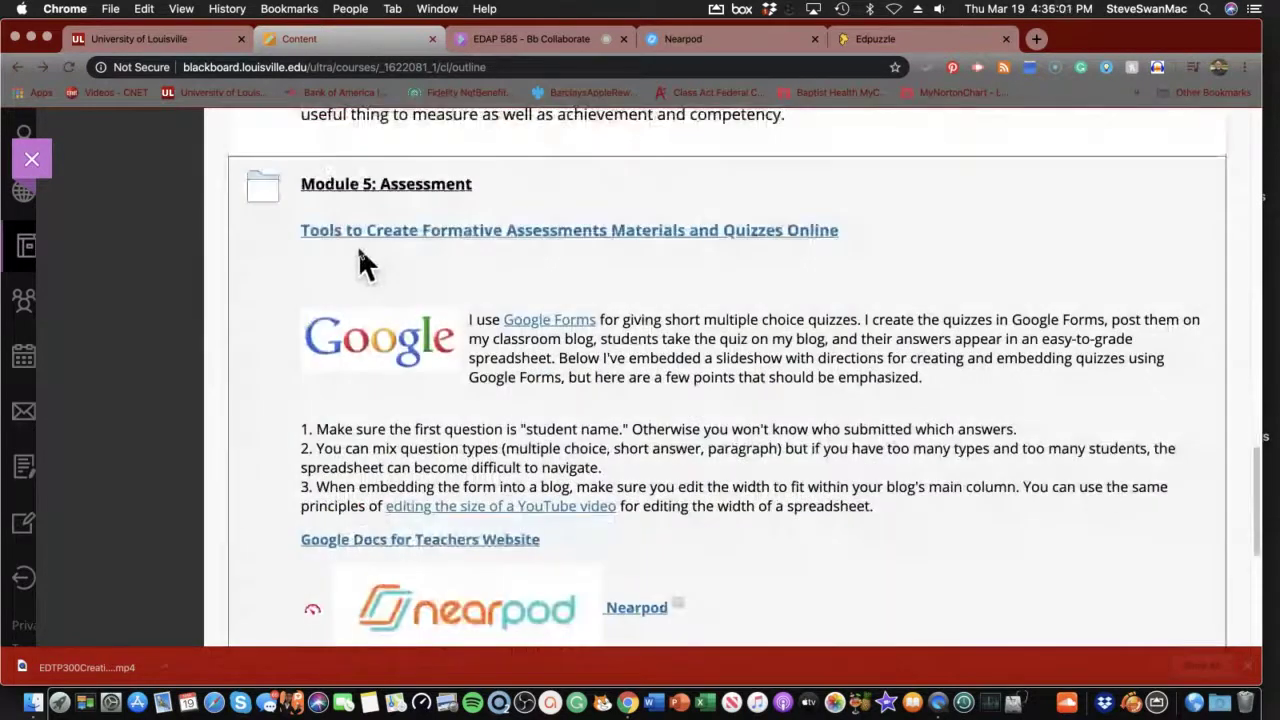
pyautogui.click(541, 320)
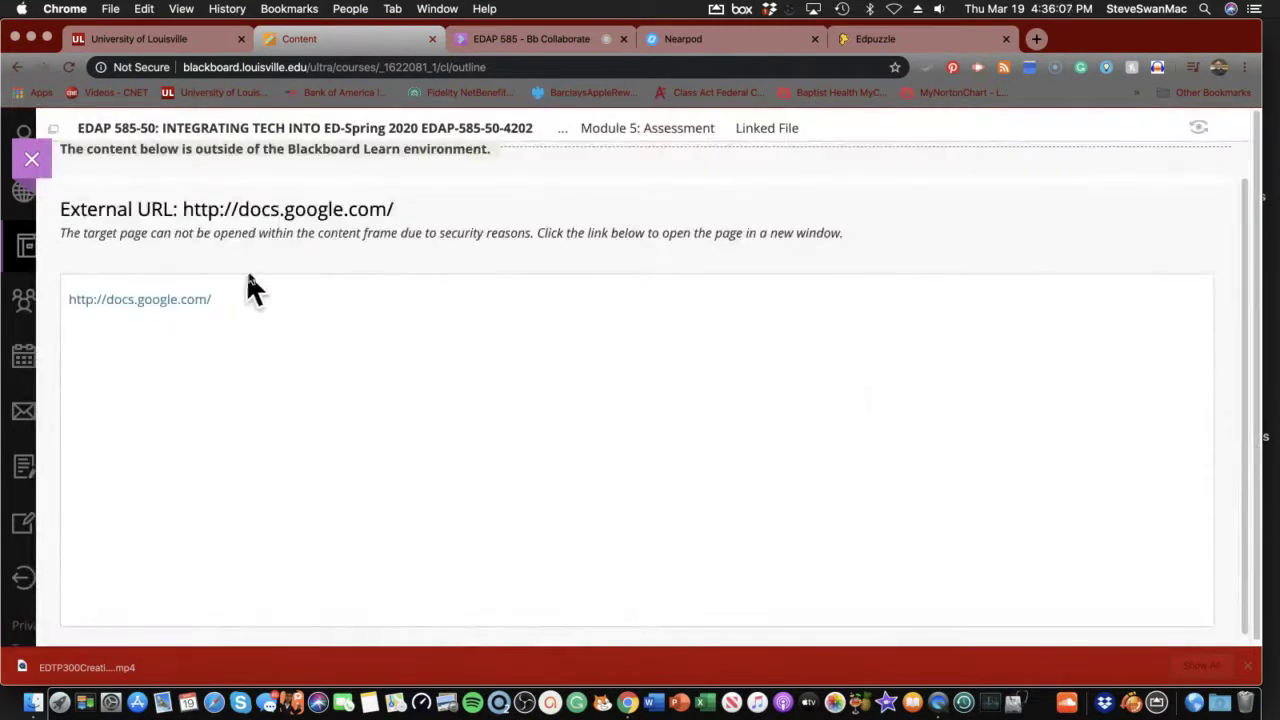
pyautogui.click(124, 303)
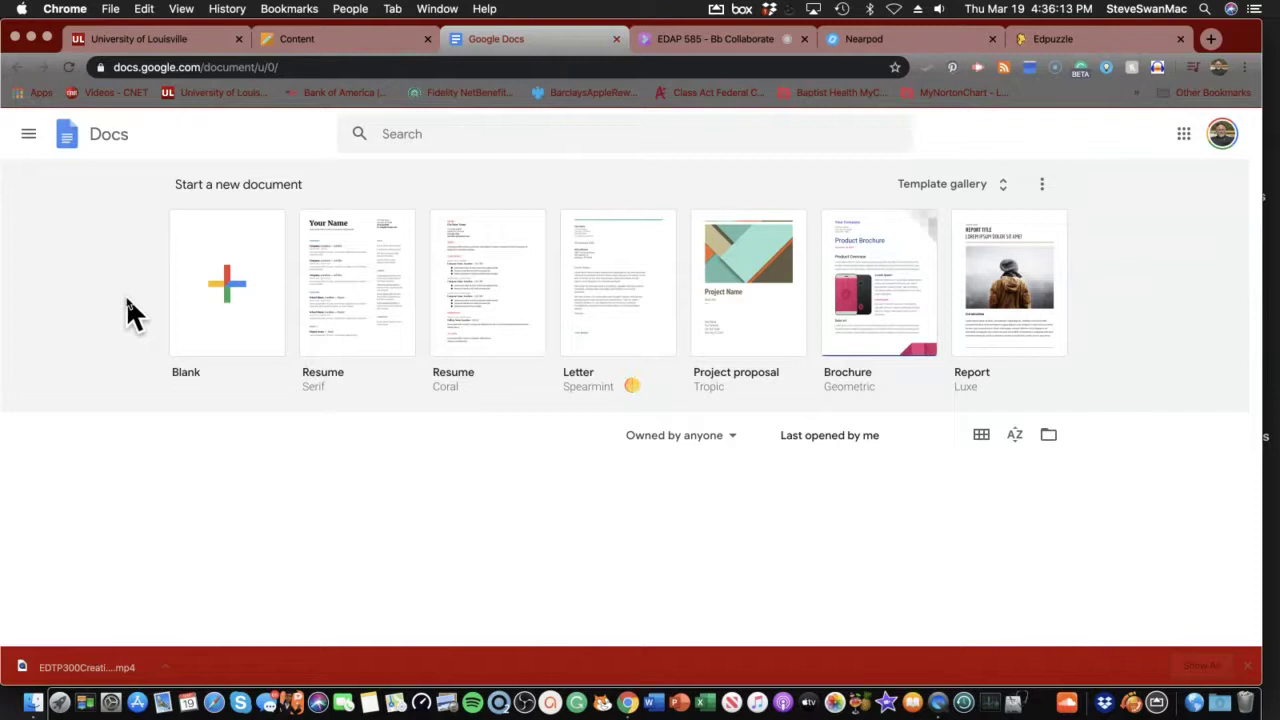
pyautogui.click(205, 328)
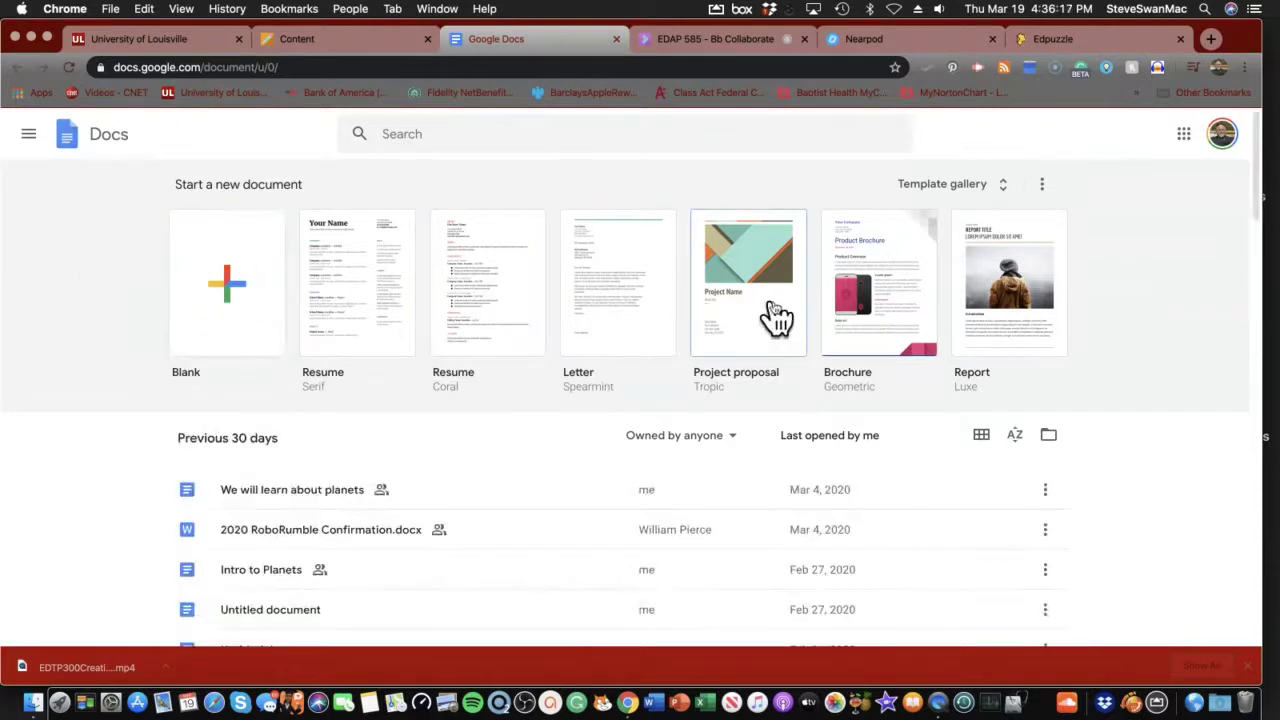
pyautogui.click(208, 282)
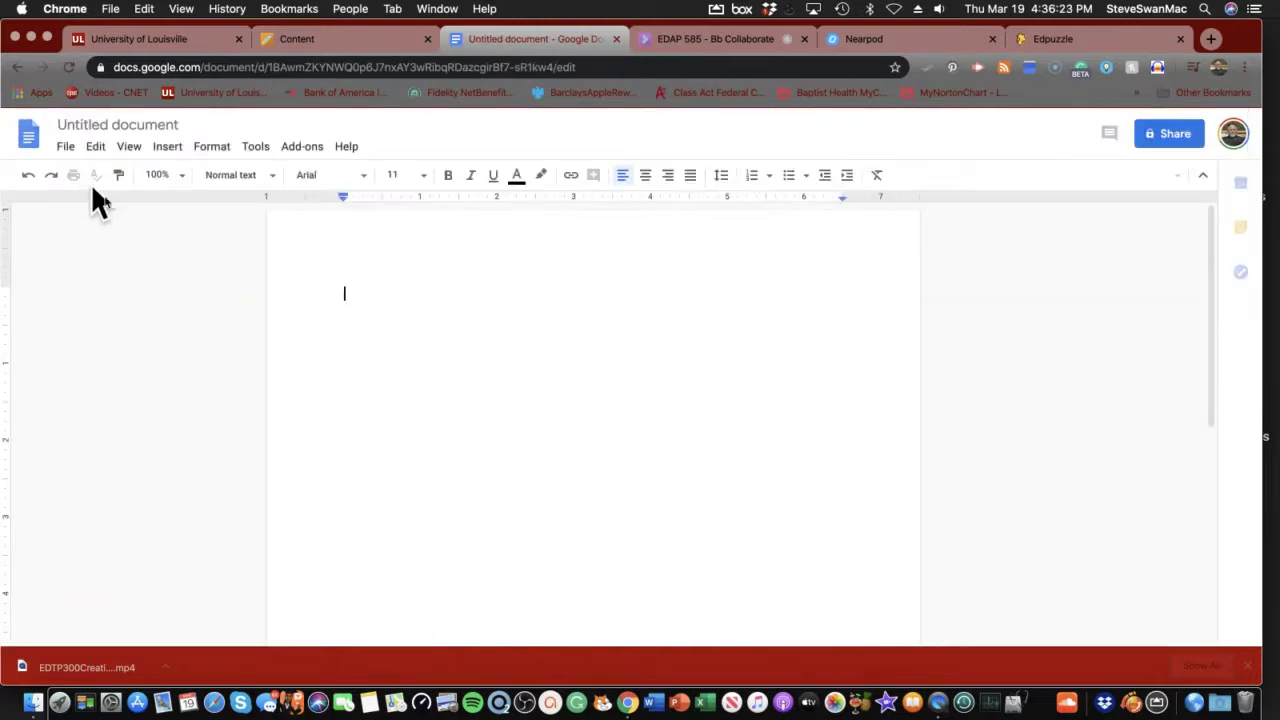
pyautogui.click(15, 67)
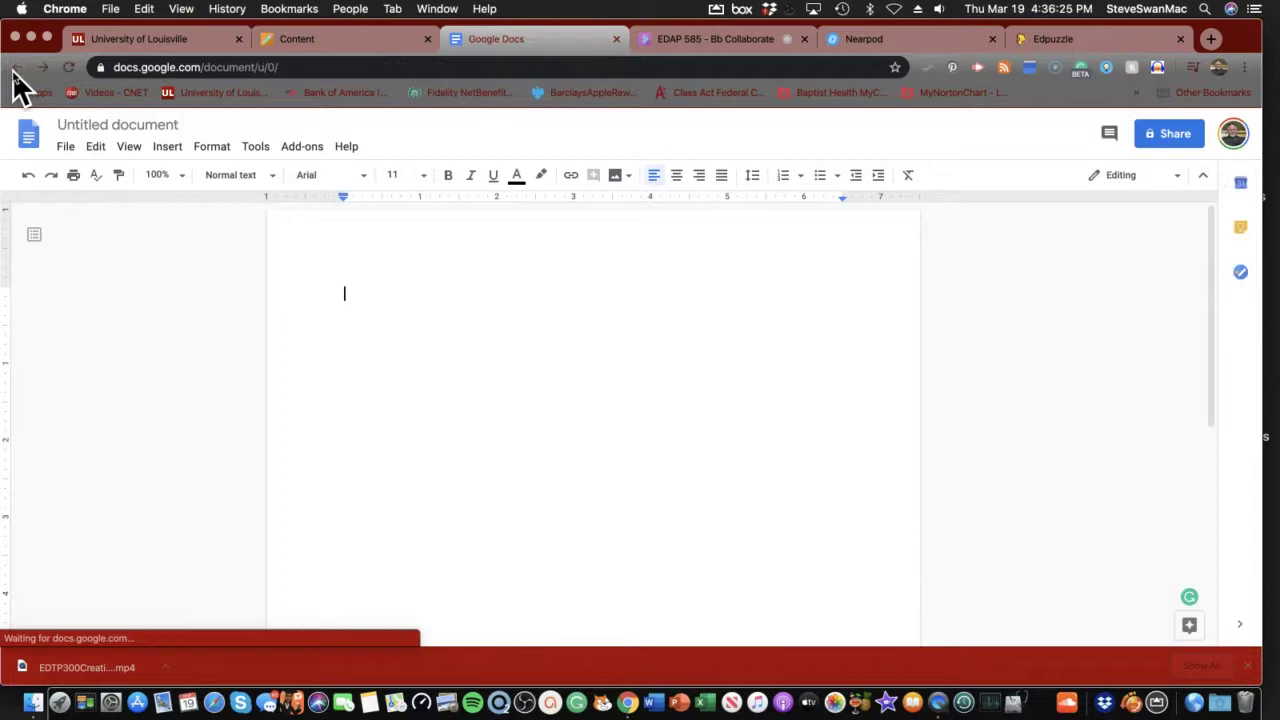
# Step: Switch from the Google Docs home page to Google Forms
pyautogui.click(29, 138)
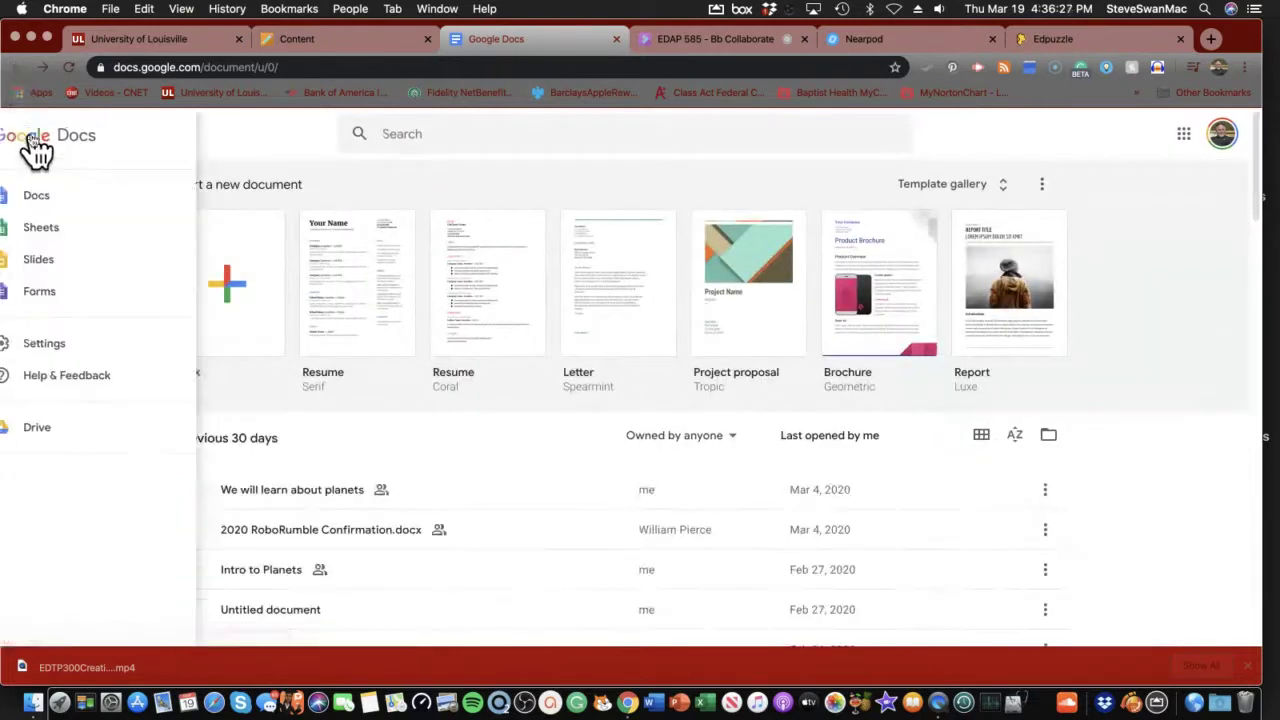
pyautogui.click(70, 293)
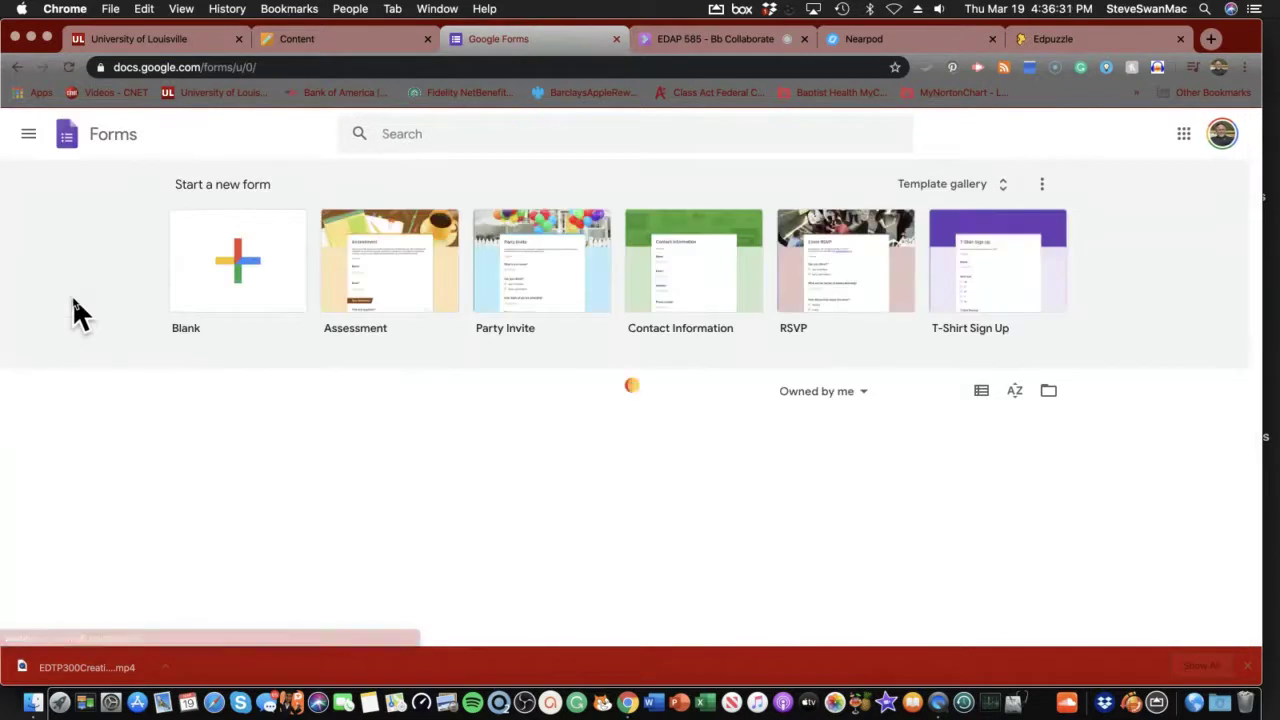
# Step: Create a blank form, try the Linear scale type on its first question, and return to the Forms home page
pyautogui.click(218, 252)
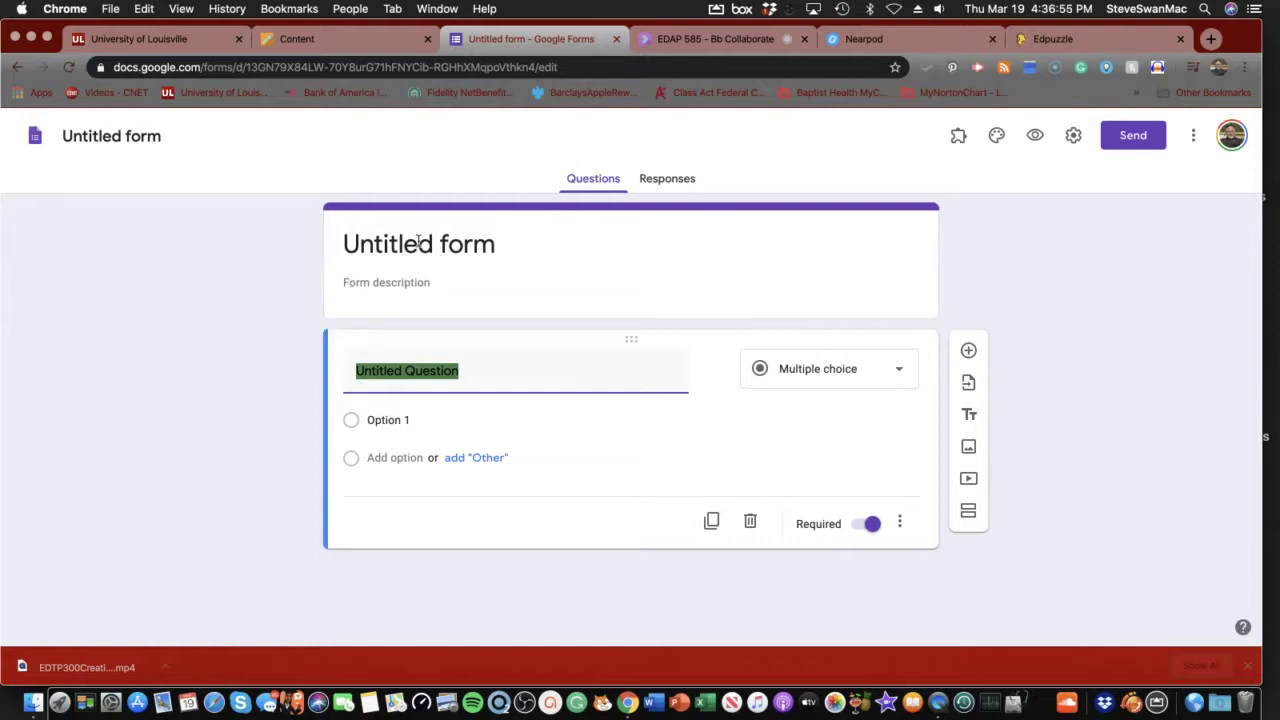
pyautogui.click(903, 378)
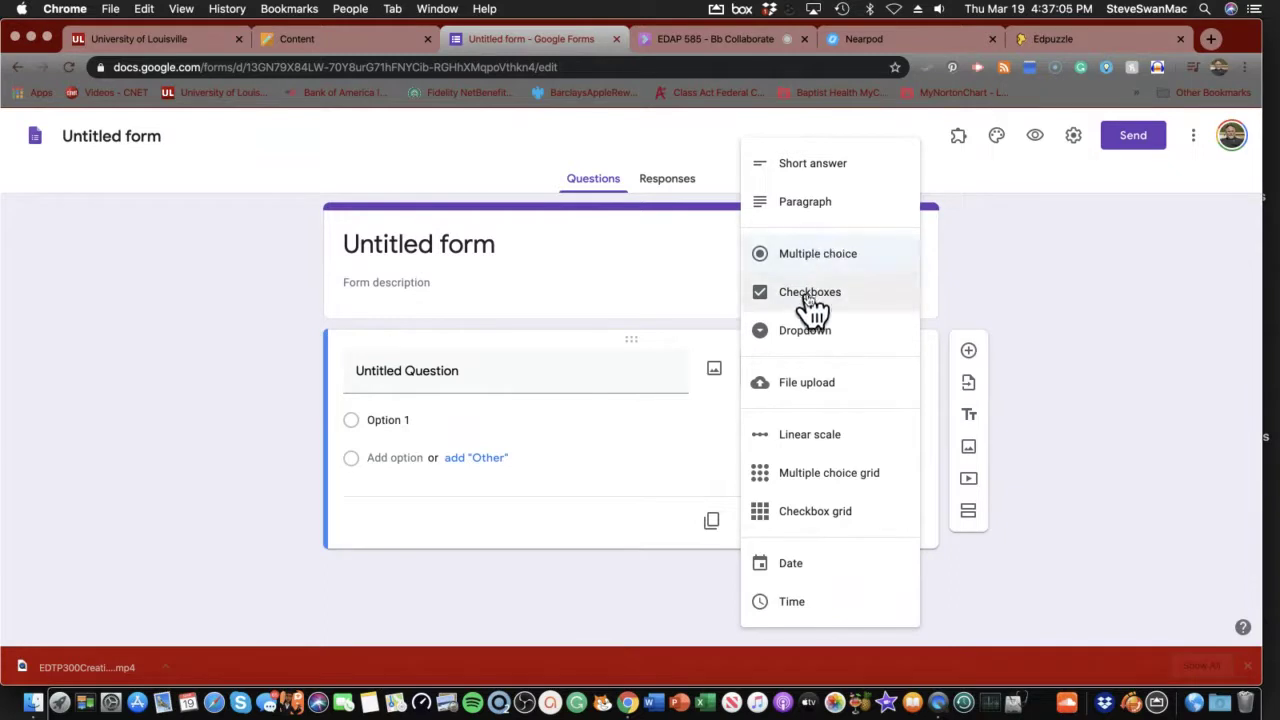
pyautogui.click(812, 438)
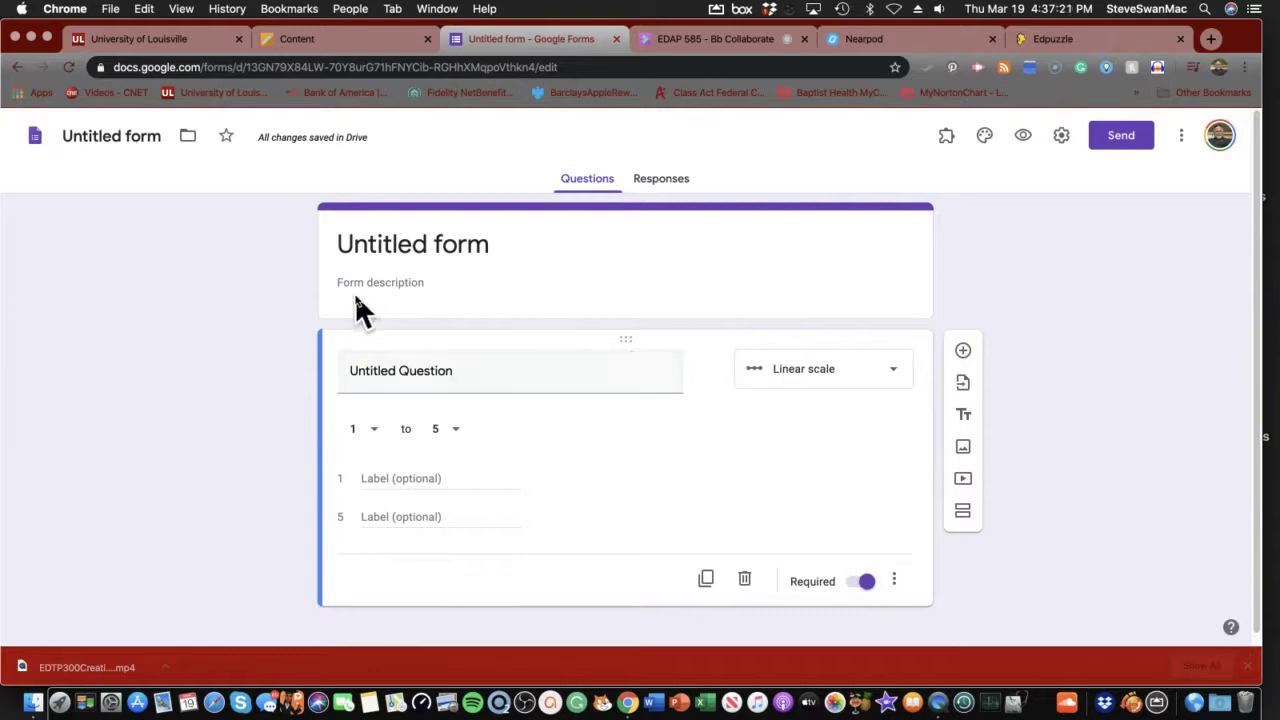
pyautogui.click(410, 247)
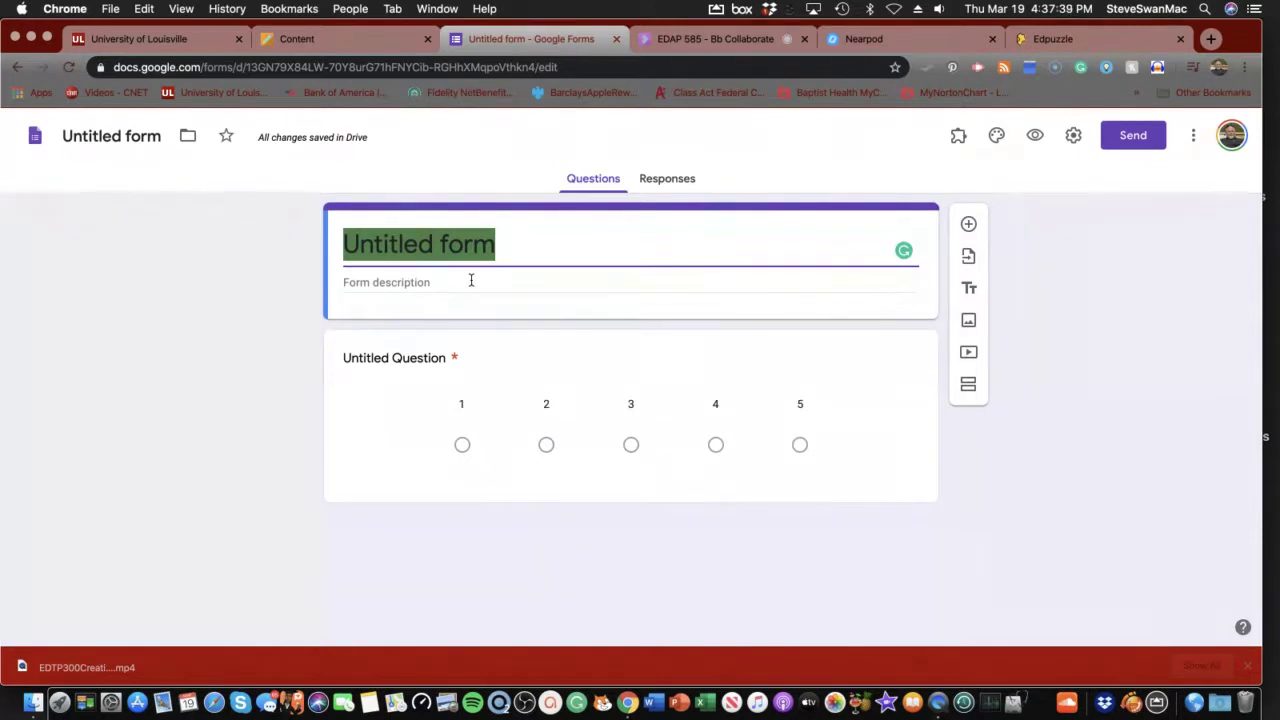
pyautogui.click(18, 66)
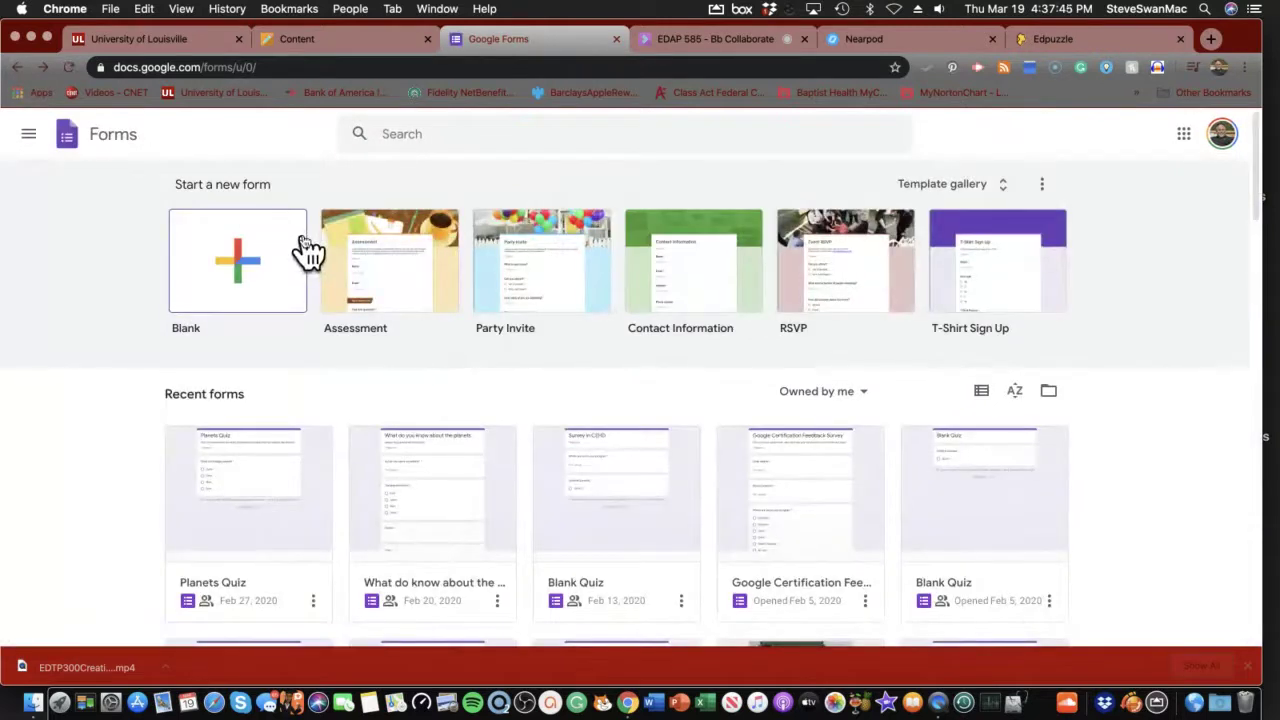
# Step: Create a new blank form and title it "Survey"
pyautogui.click(245, 268)
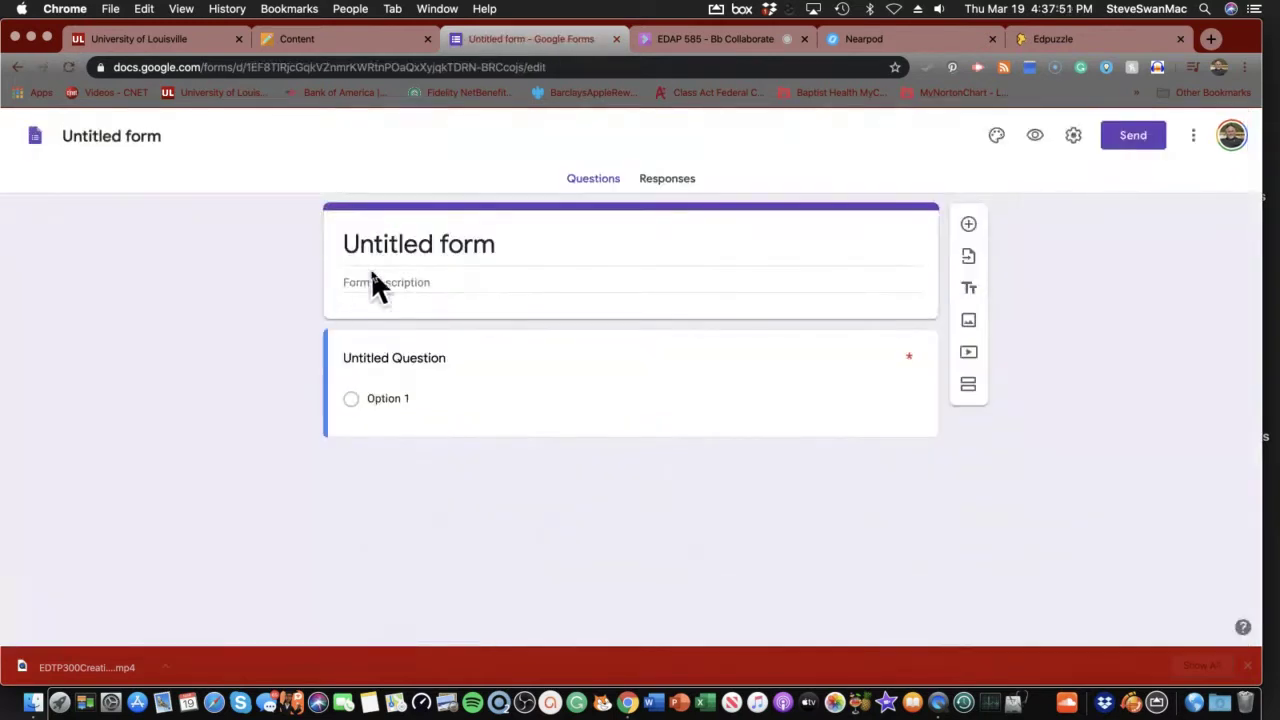
pyautogui.click(446, 243)
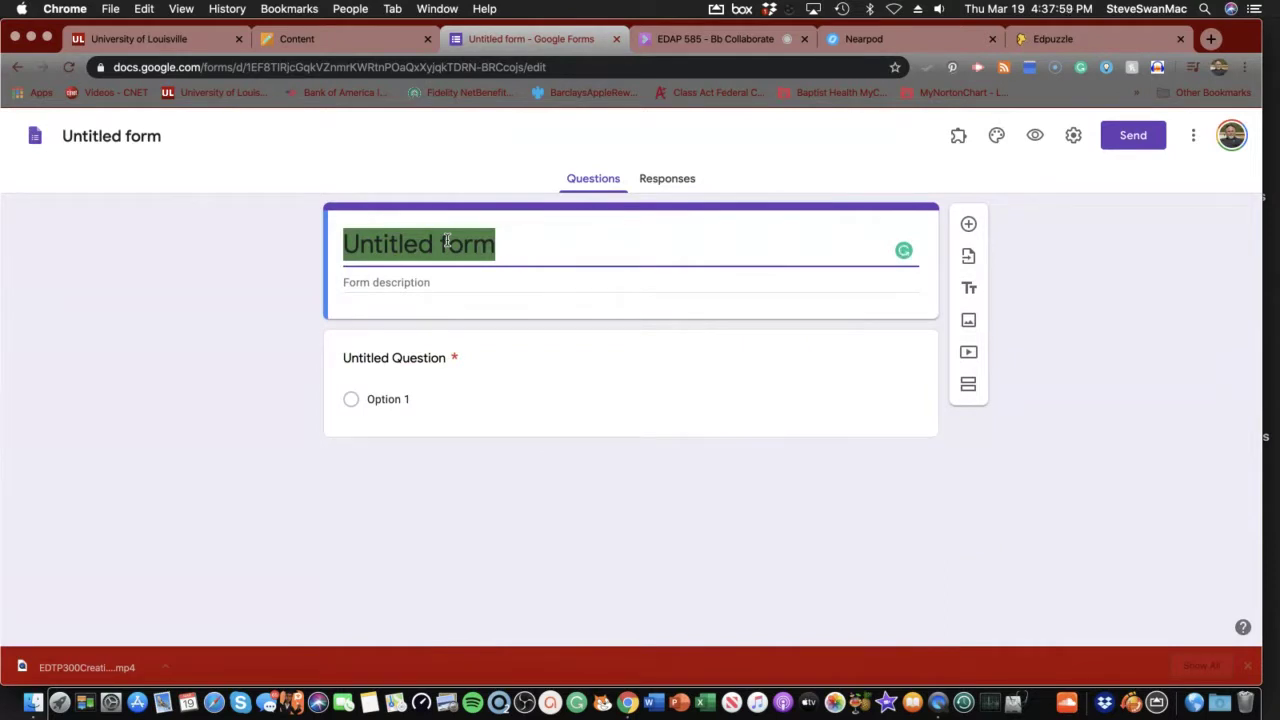
pyautogui.write('Surv')
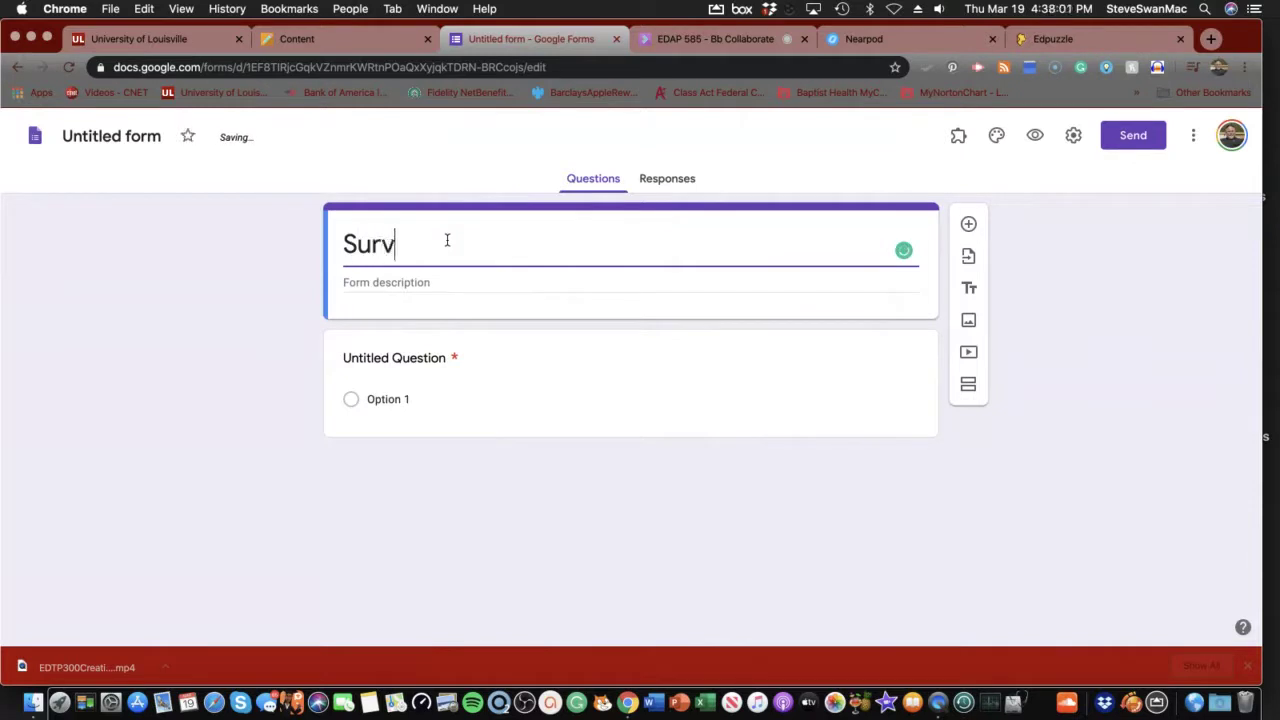
pyautogui.write('ey')
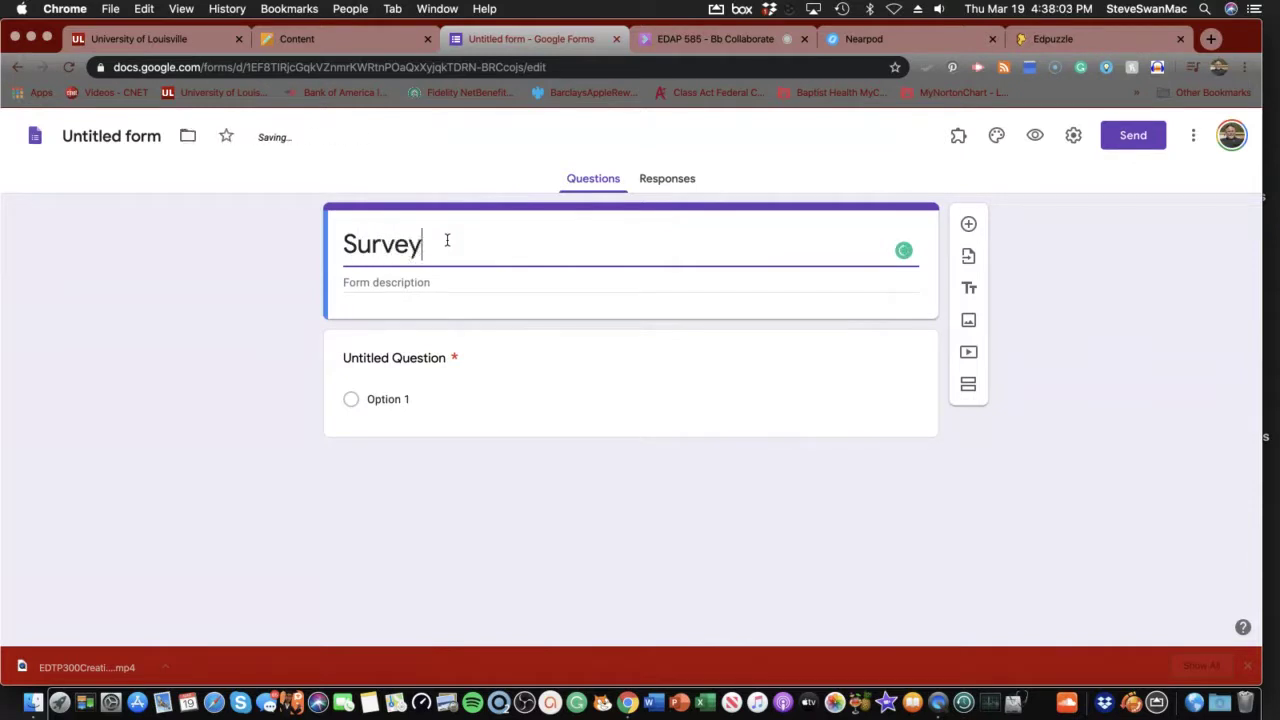
# Step: Enter the form description "Give me fedback on how the class is going."
pyautogui.click(417, 282)
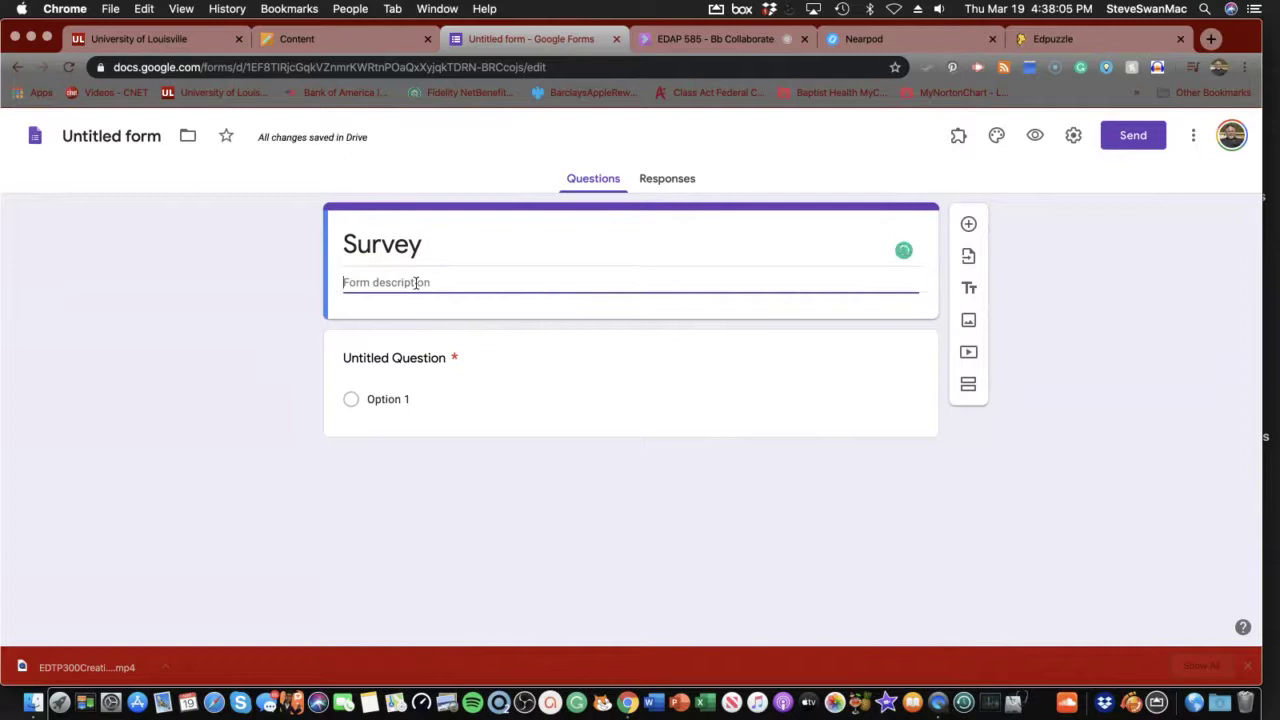
pyautogui.write('Giv')
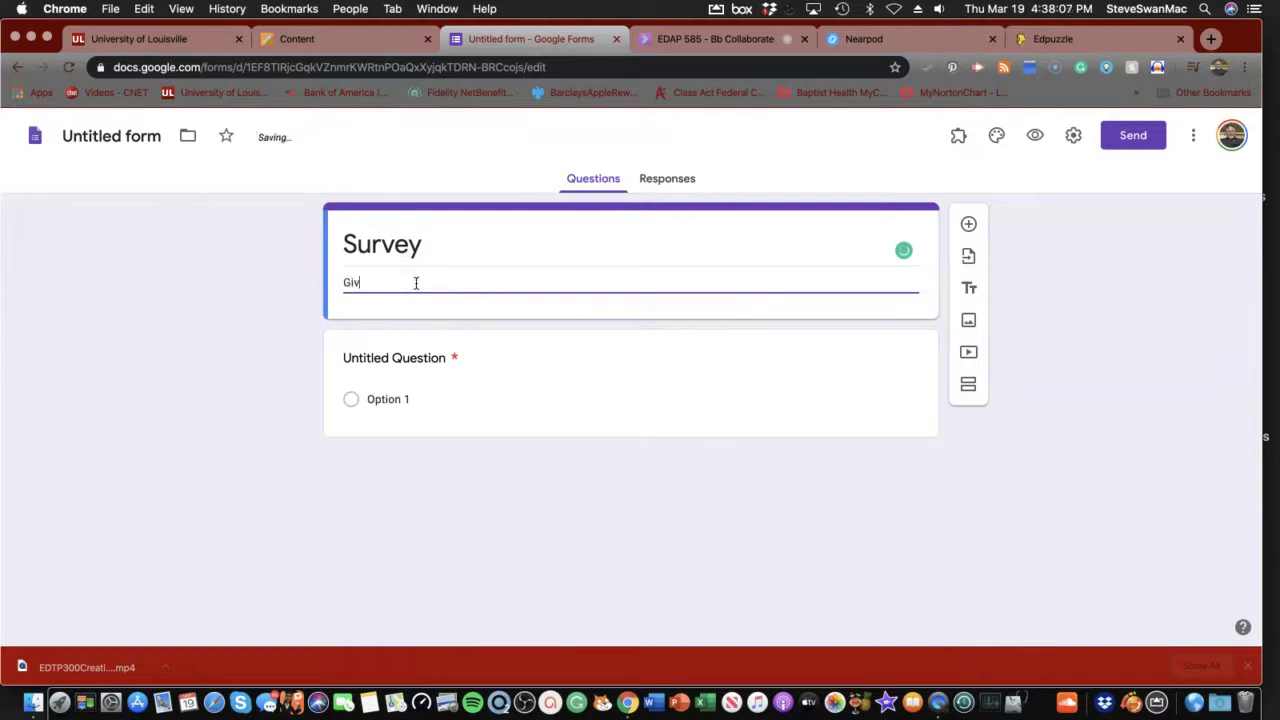
pyautogui.write('e me fedbac')
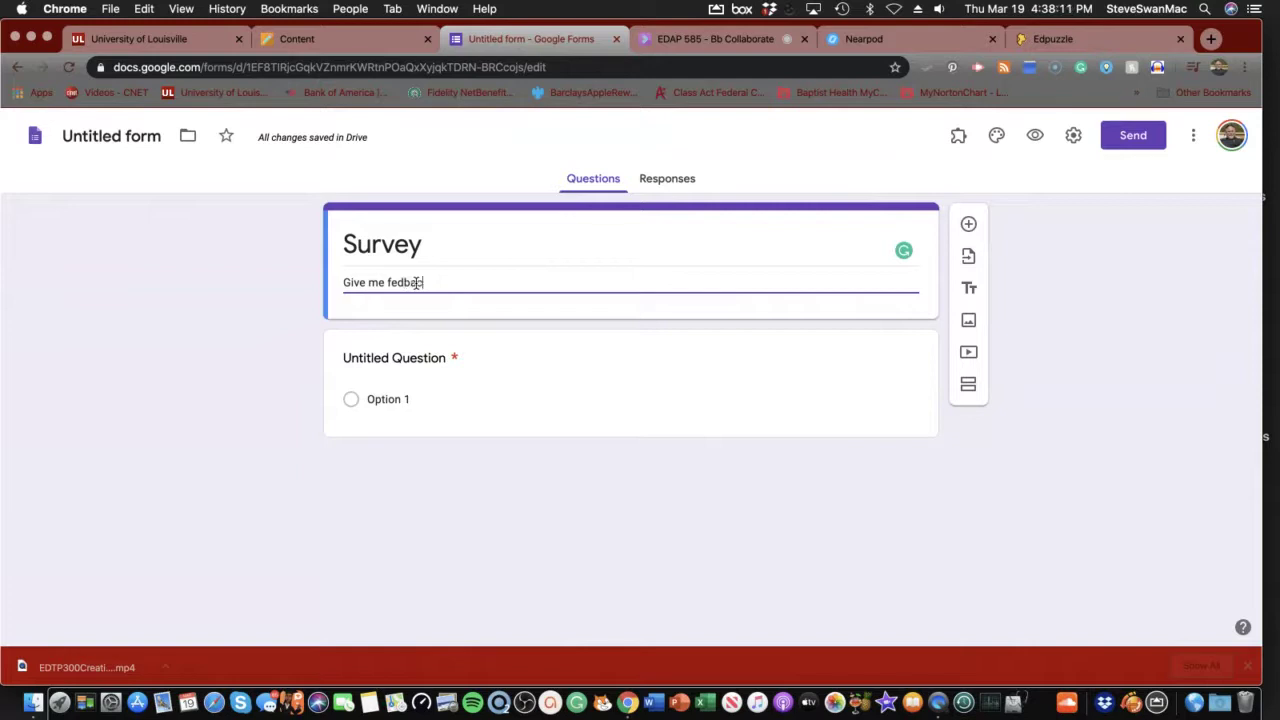
pyautogui.write('k on how the class ')
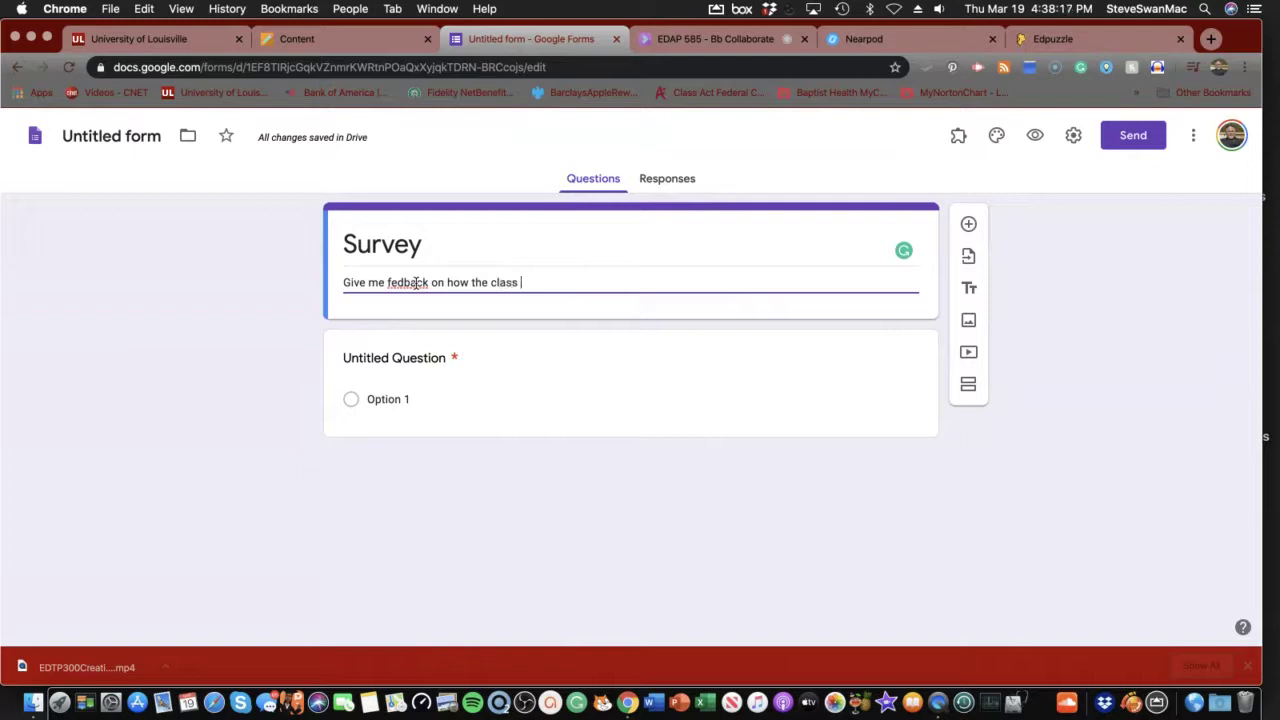
pyautogui.write('is going.')
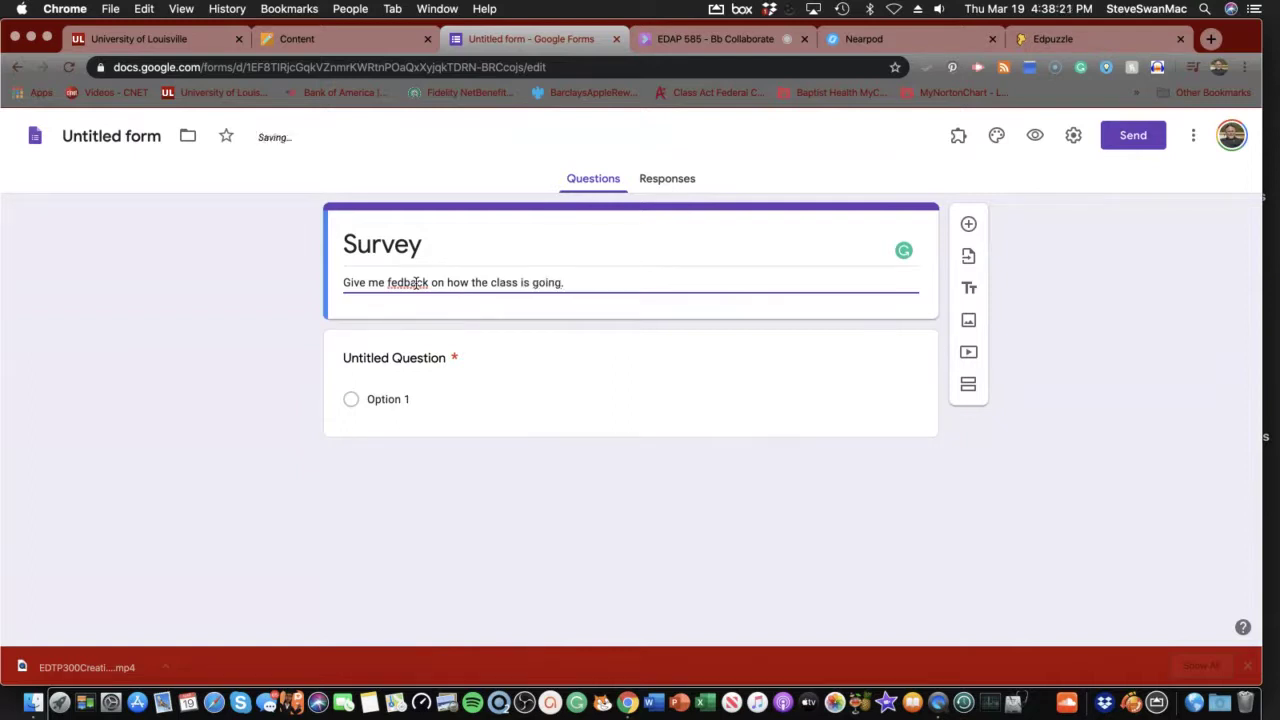
# Step: Correct the misspelled word "fedback" in the form description to "feedback" using the spelling suggestion
pyautogui.click(405, 360)
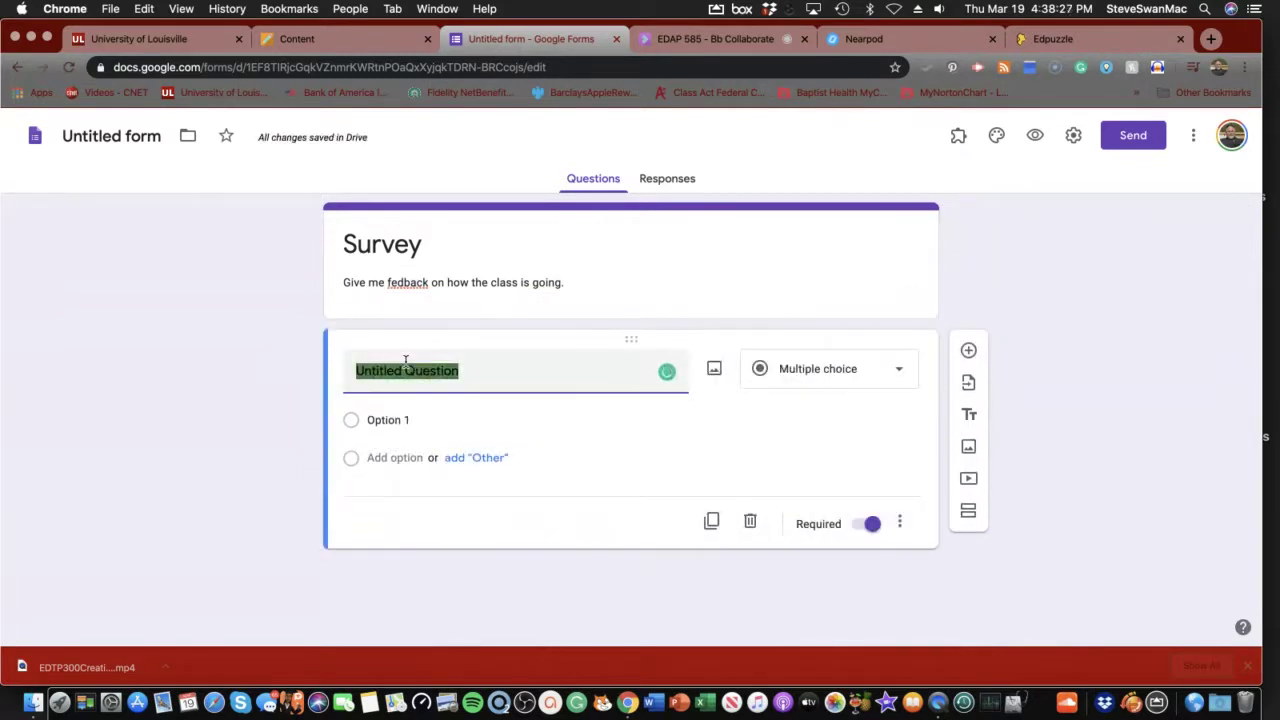
pyautogui.rightClick(408, 282)
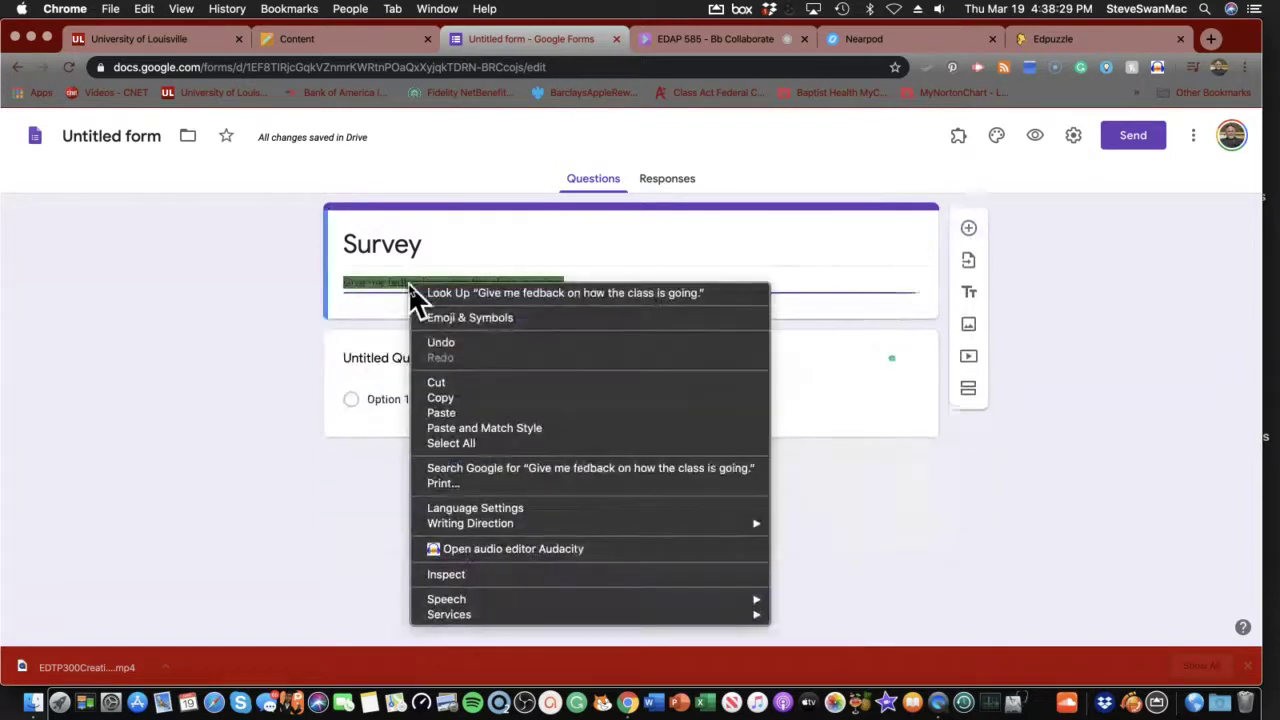
pyautogui.click(380, 285)
pyautogui.click(392, 282)
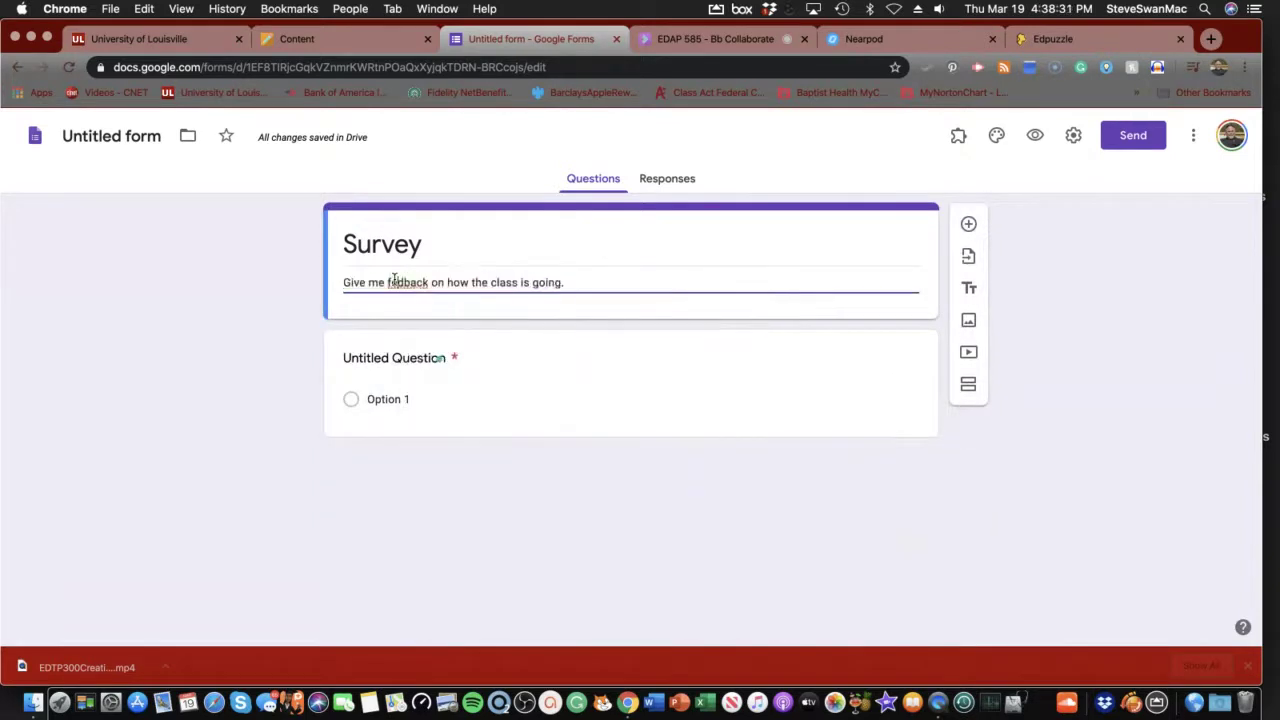
pyautogui.rightClick(395, 280)
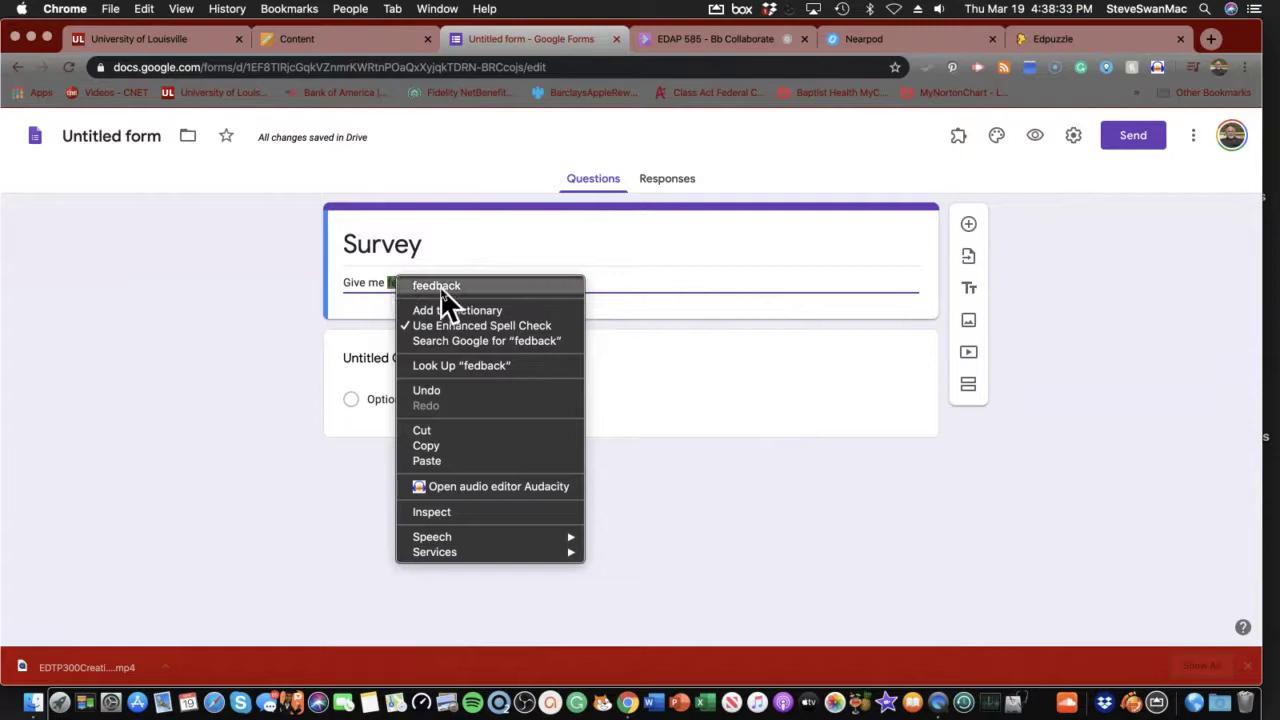
pyautogui.click(440, 286)
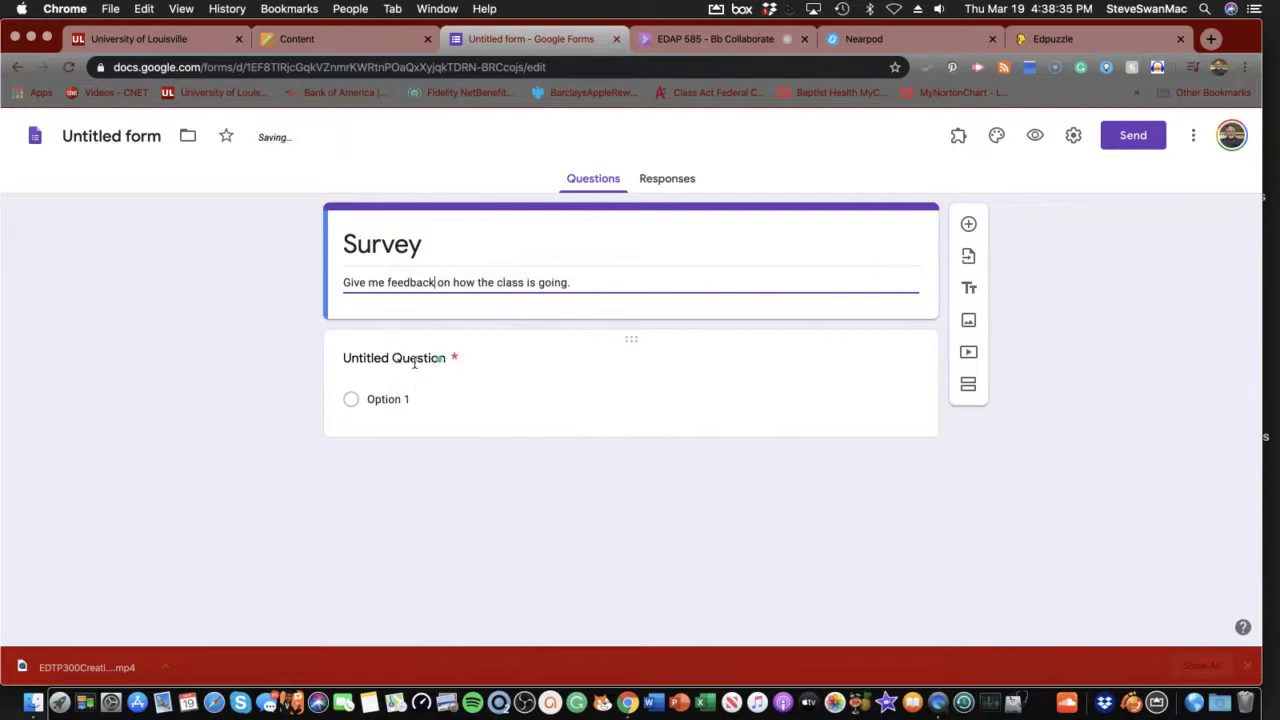
# Step: Title the first question "Your Name" as a short answer question
pyautogui.click(423, 360)
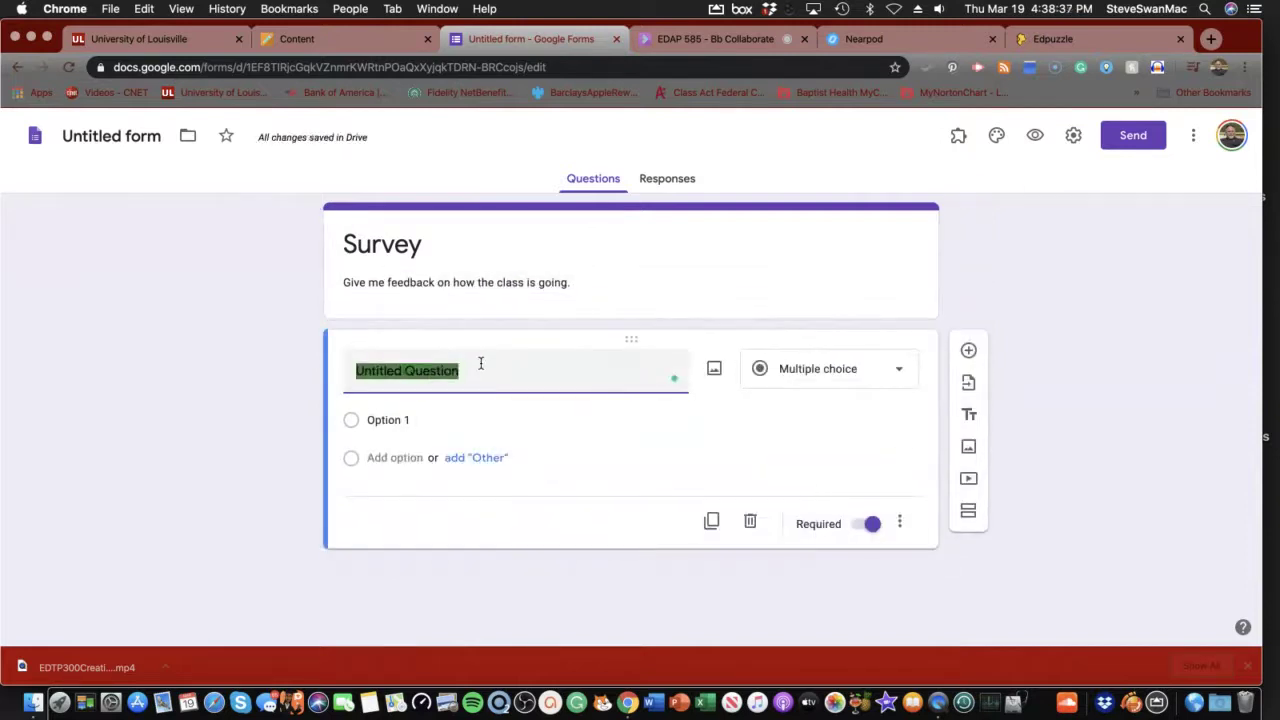
pyautogui.write('Y')
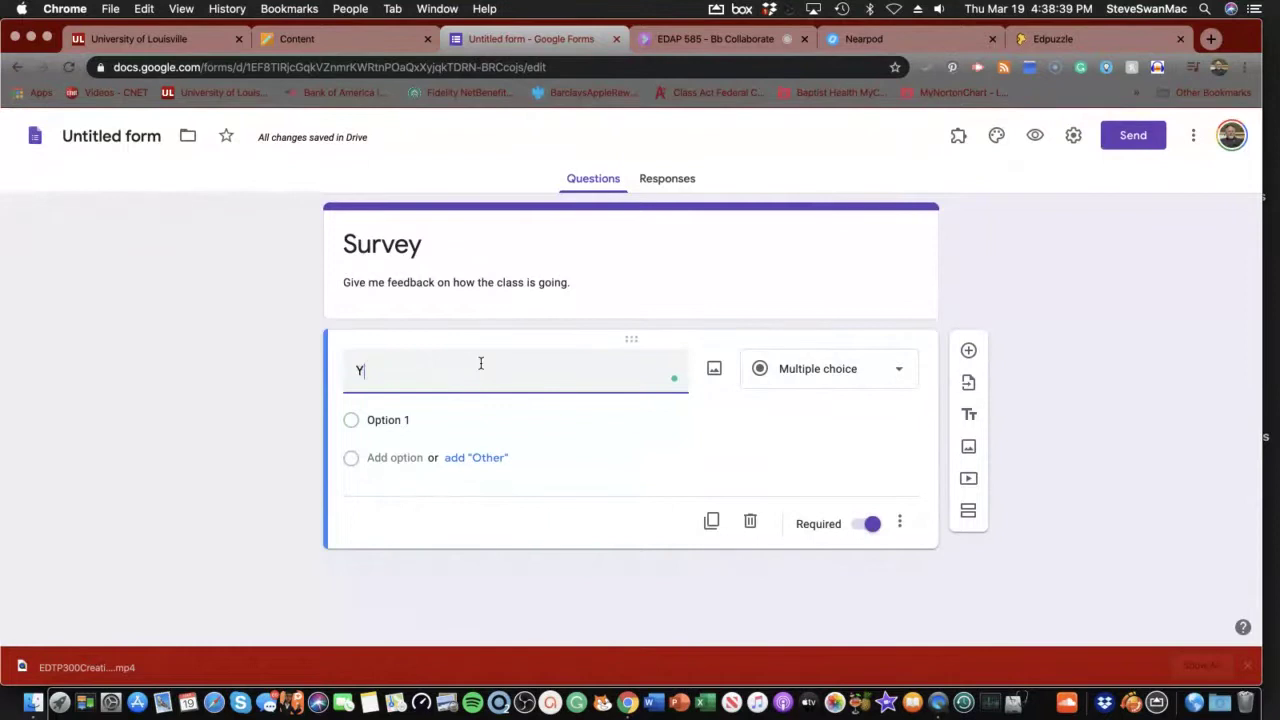
pyautogui.write('our Name')
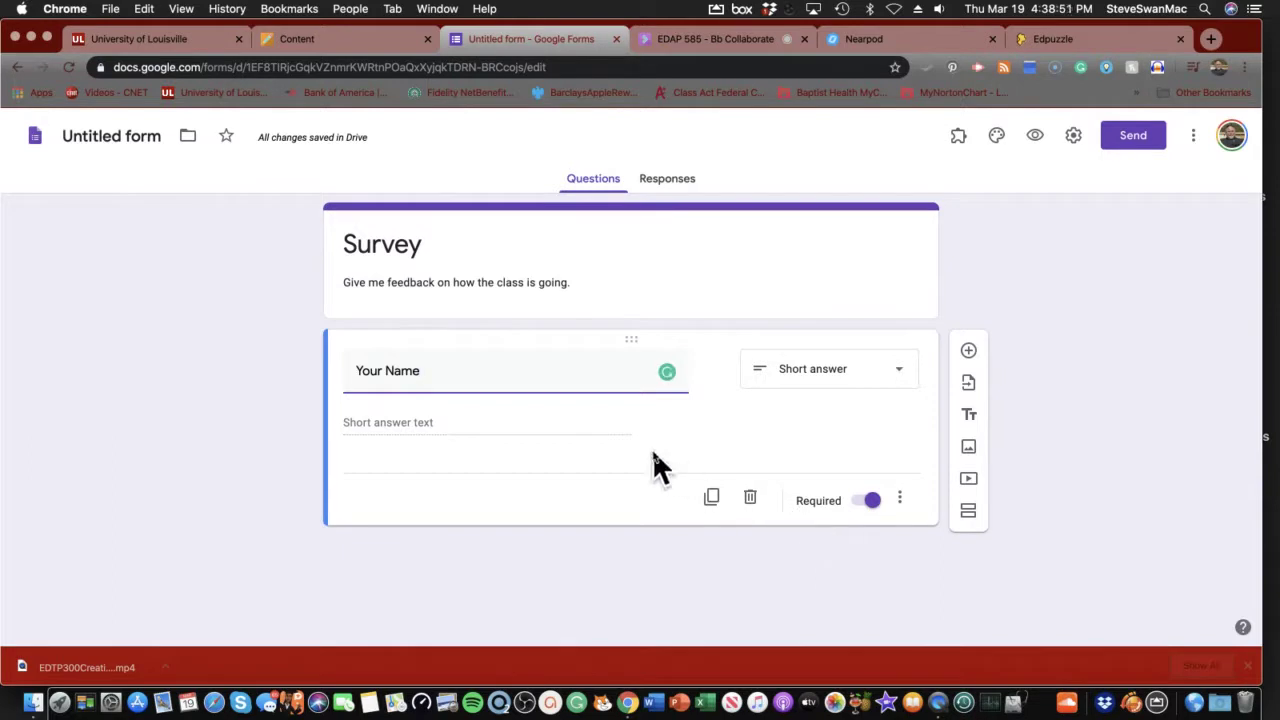
# Step: Add a second question titled "I am taking this class because" and make it a short answer question
pyautogui.click(969, 352)
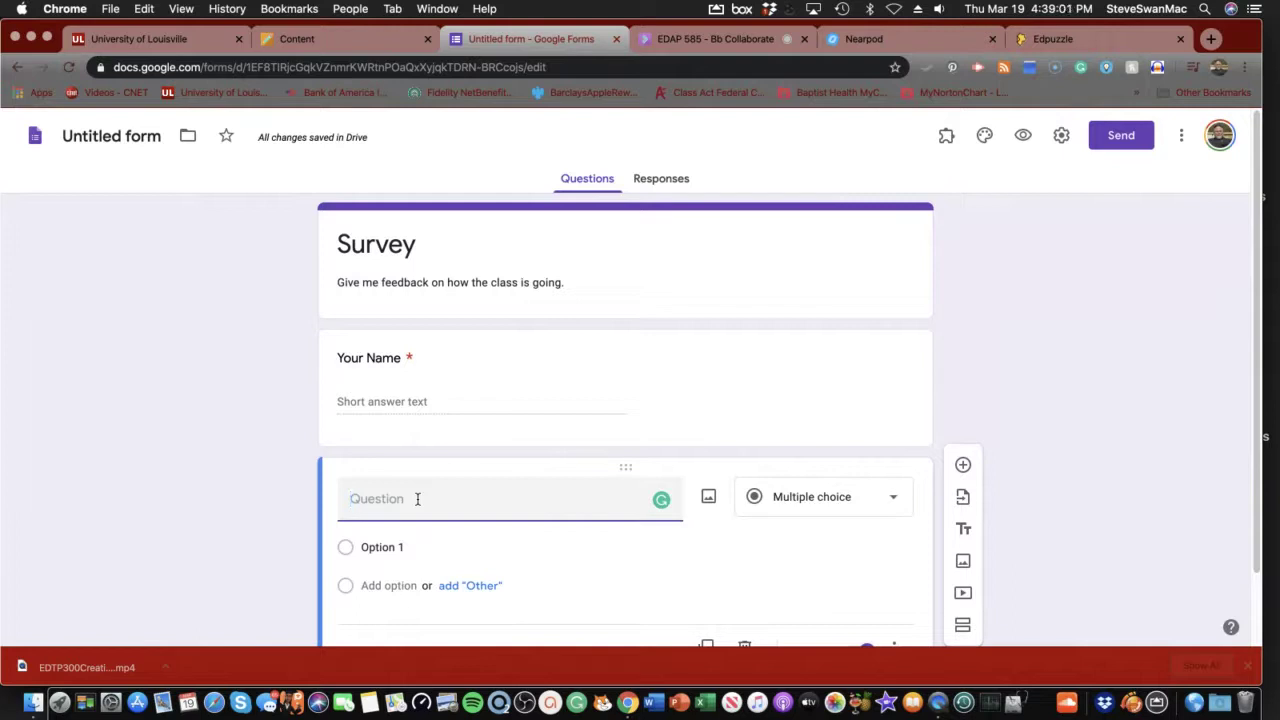
pyautogui.write('I am taking thi')
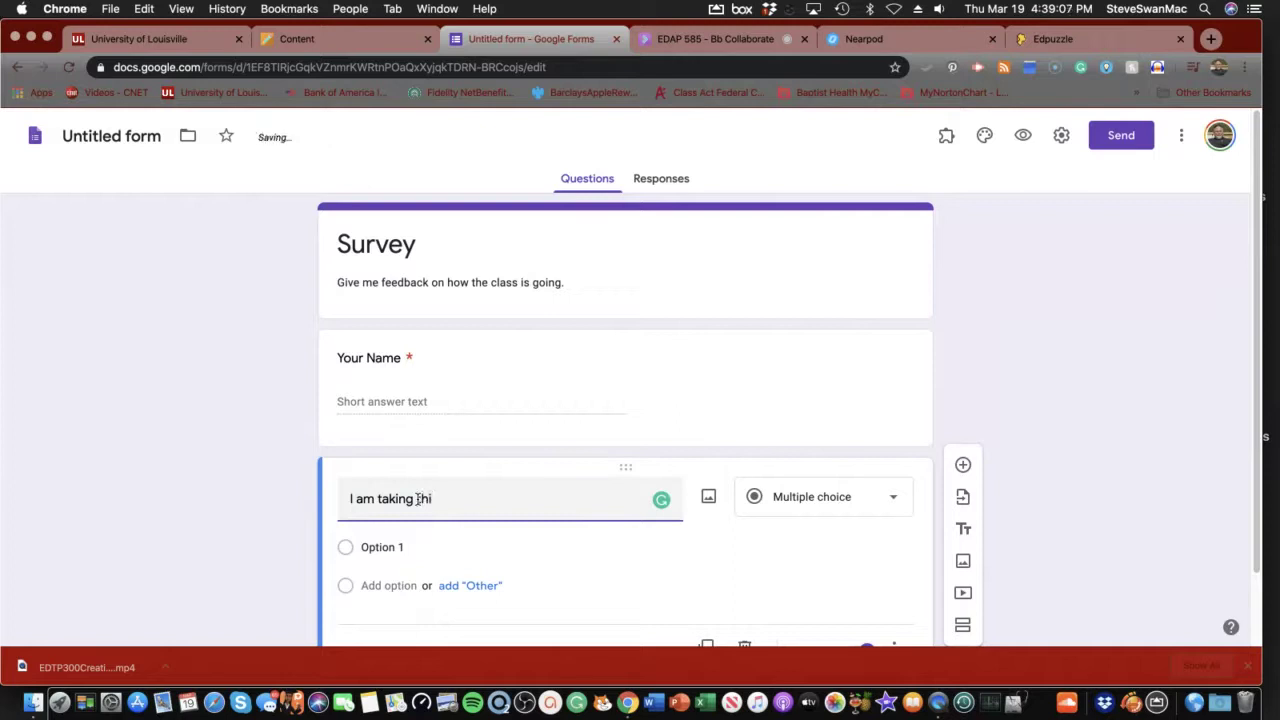
pyautogui.write('s class becau')
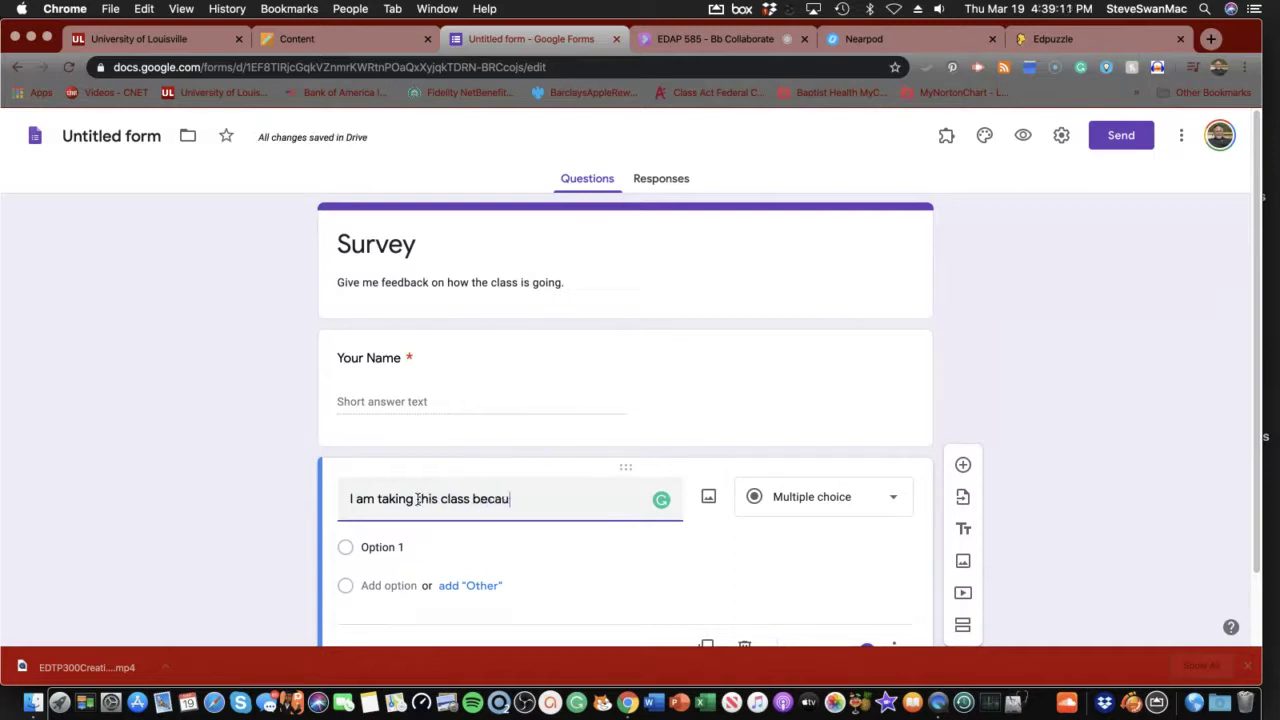
pyautogui.write('se')
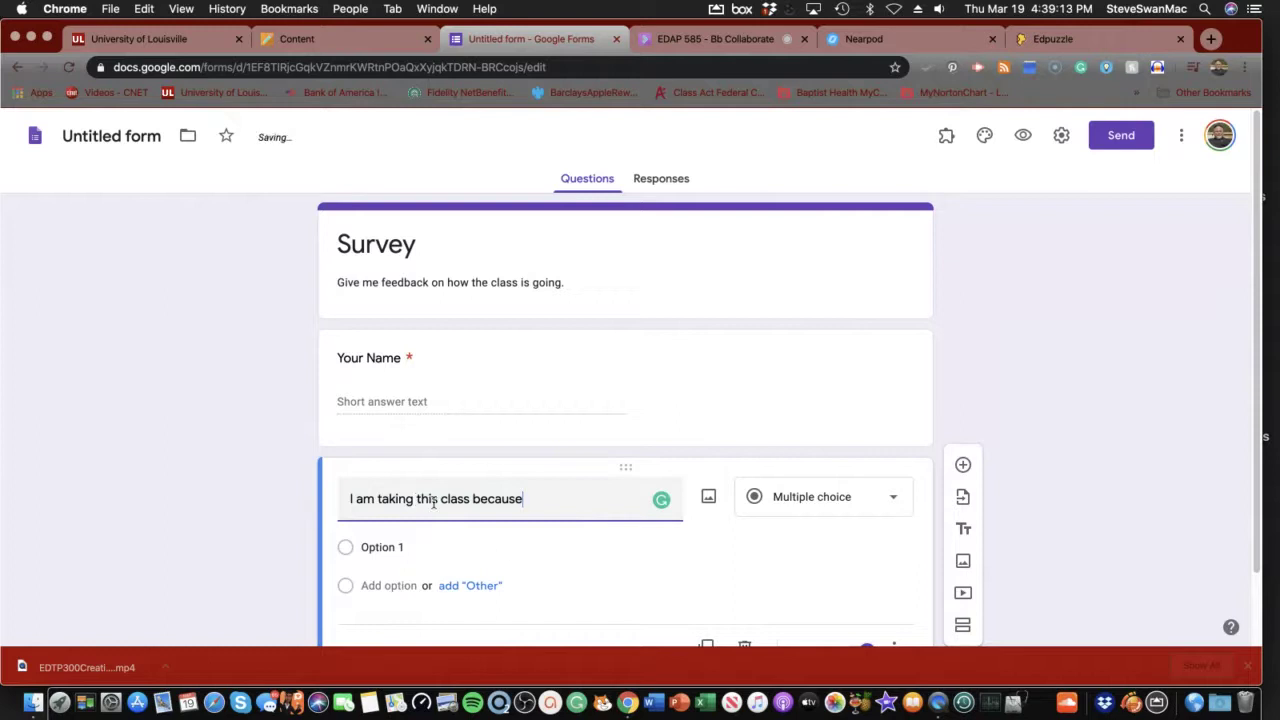
pyautogui.click(900, 506)
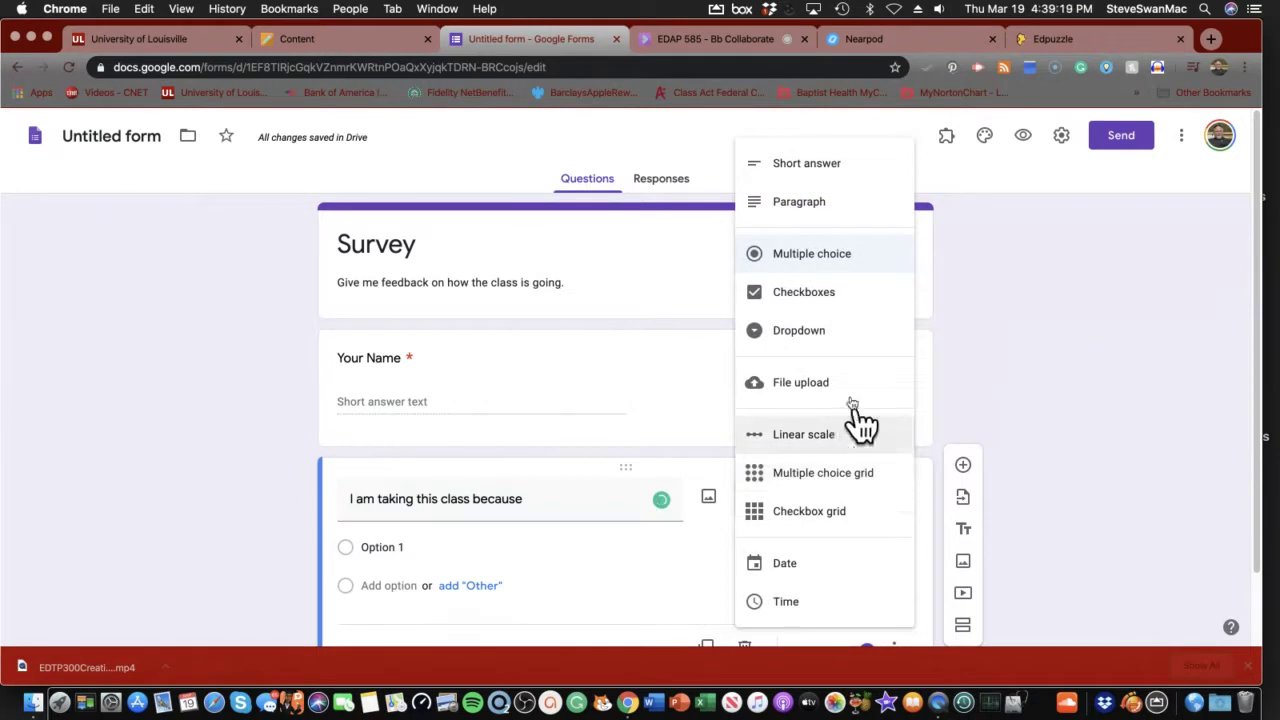
pyautogui.click(782, 167)
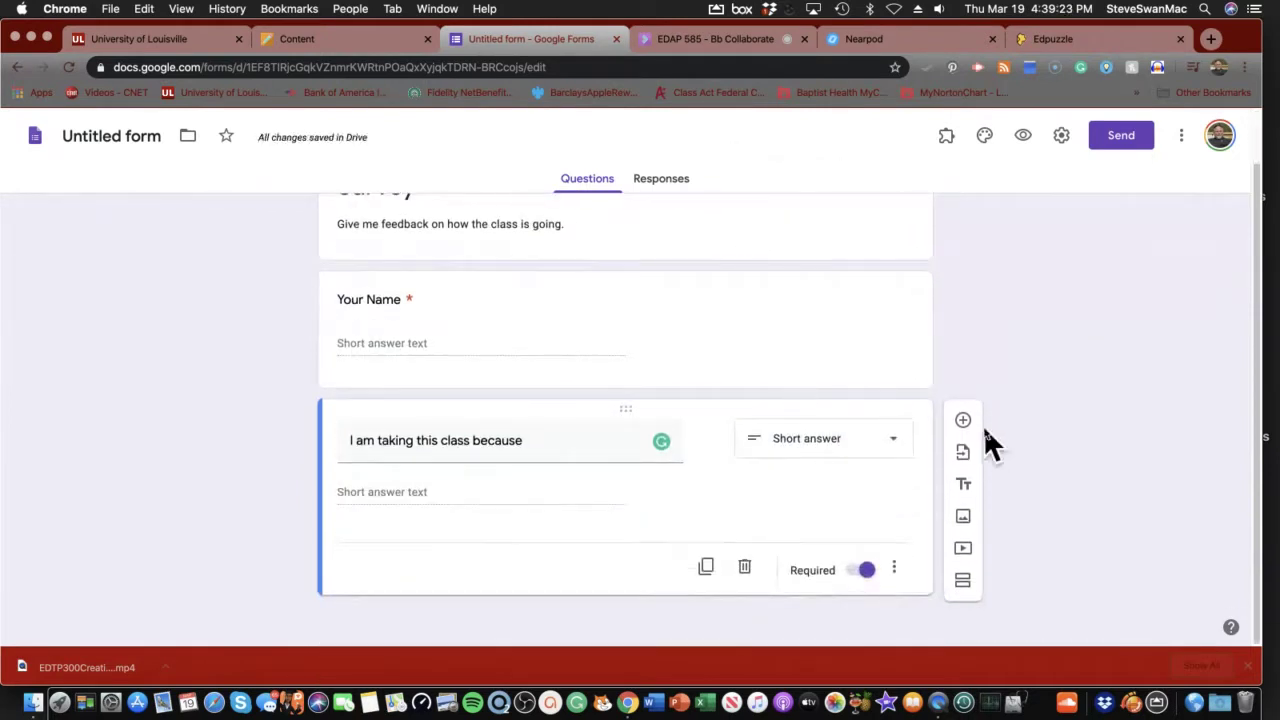
# Step: Add a third question titled "I like taking the class online" and make it a linear scale question
pyautogui.click(962, 421)
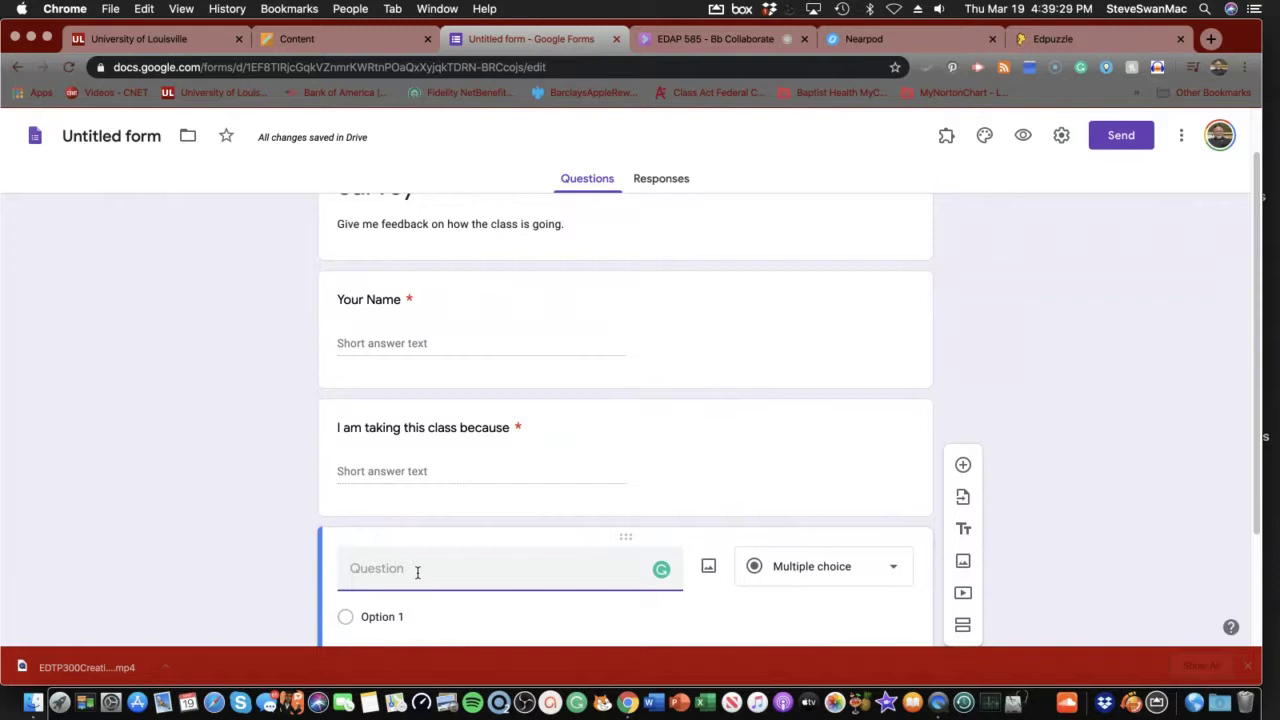
pyautogui.write('I like taking the')
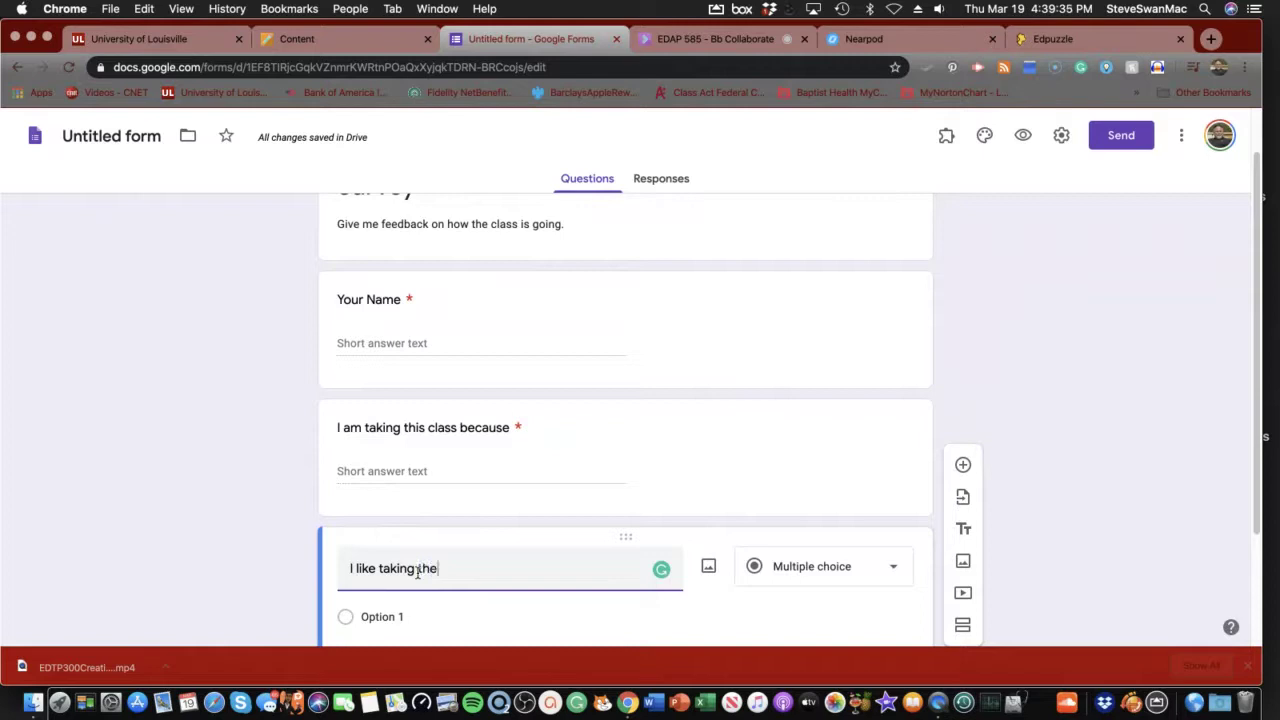
pyautogui.write(' class ')
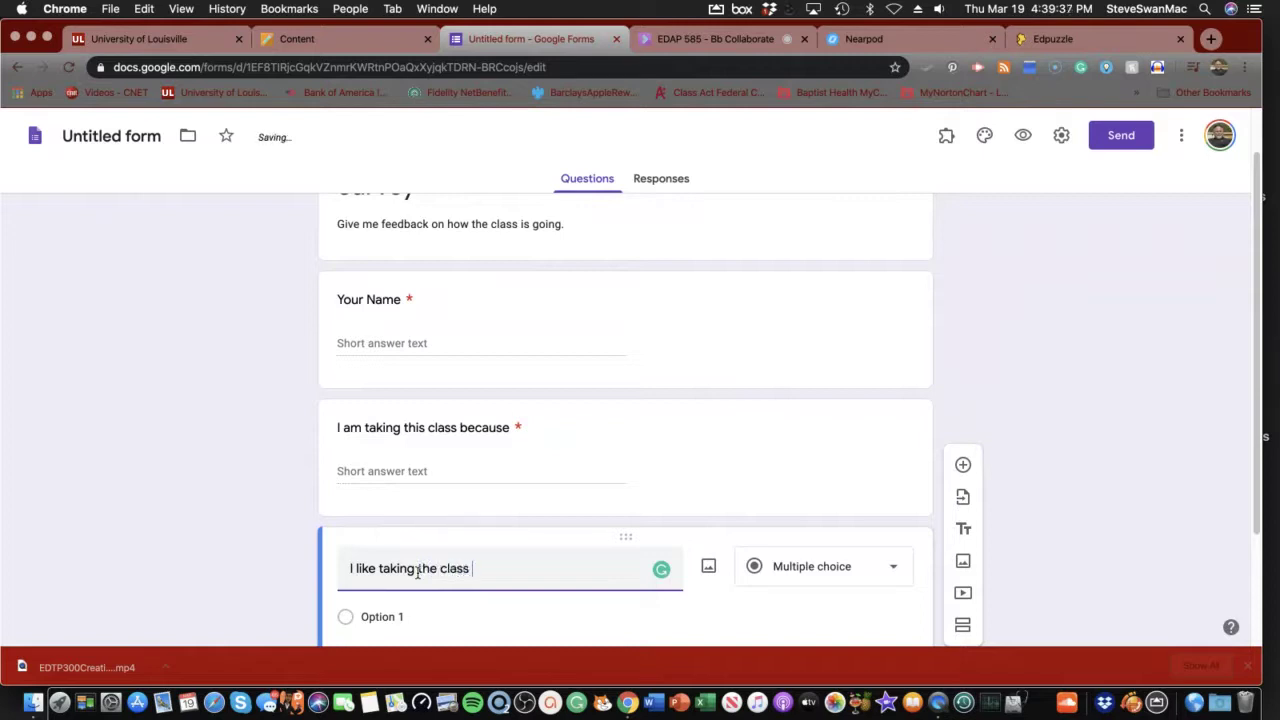
pyautogui.write('online')
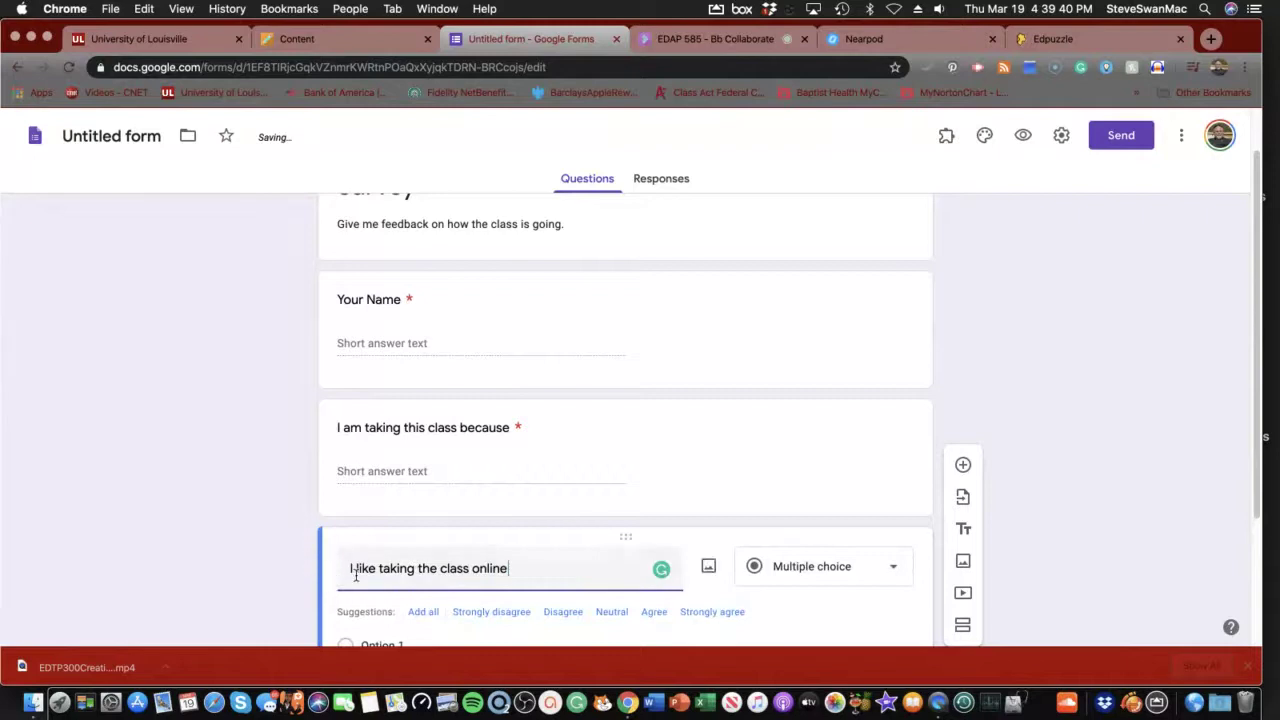
pyautogui.scroll(-3, 357, 575)
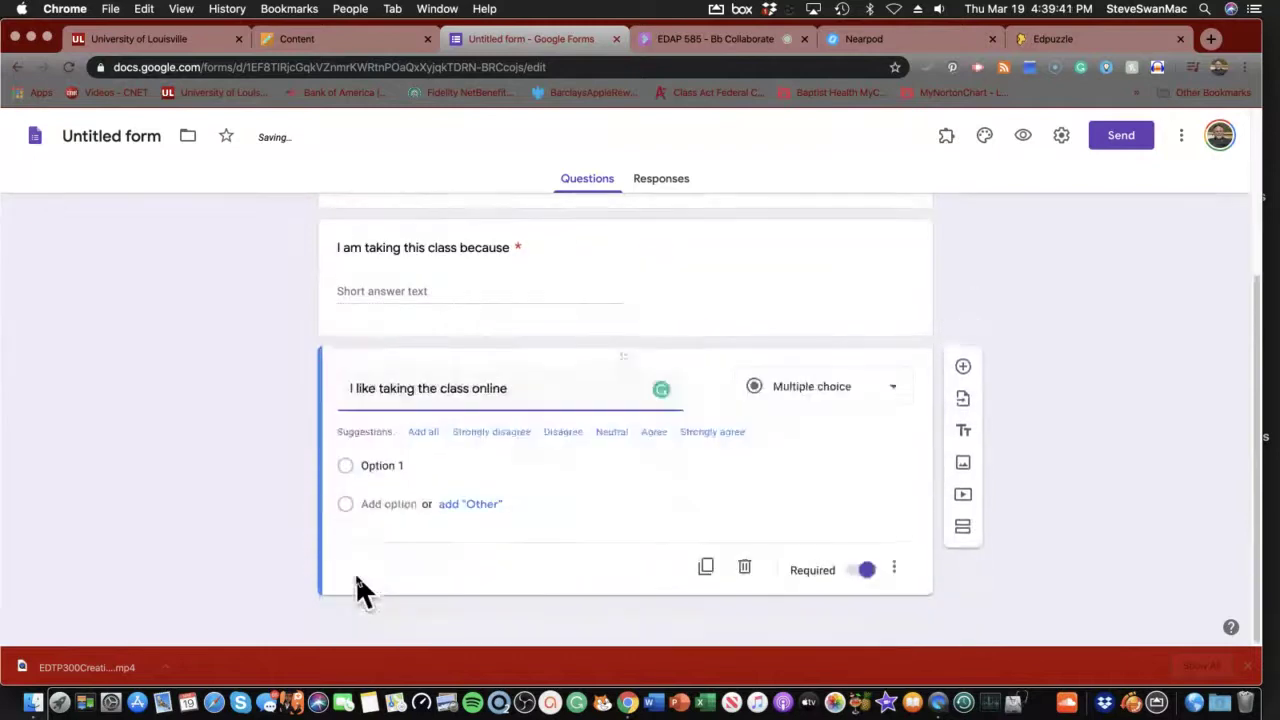
pyautogui.click(893, 398)
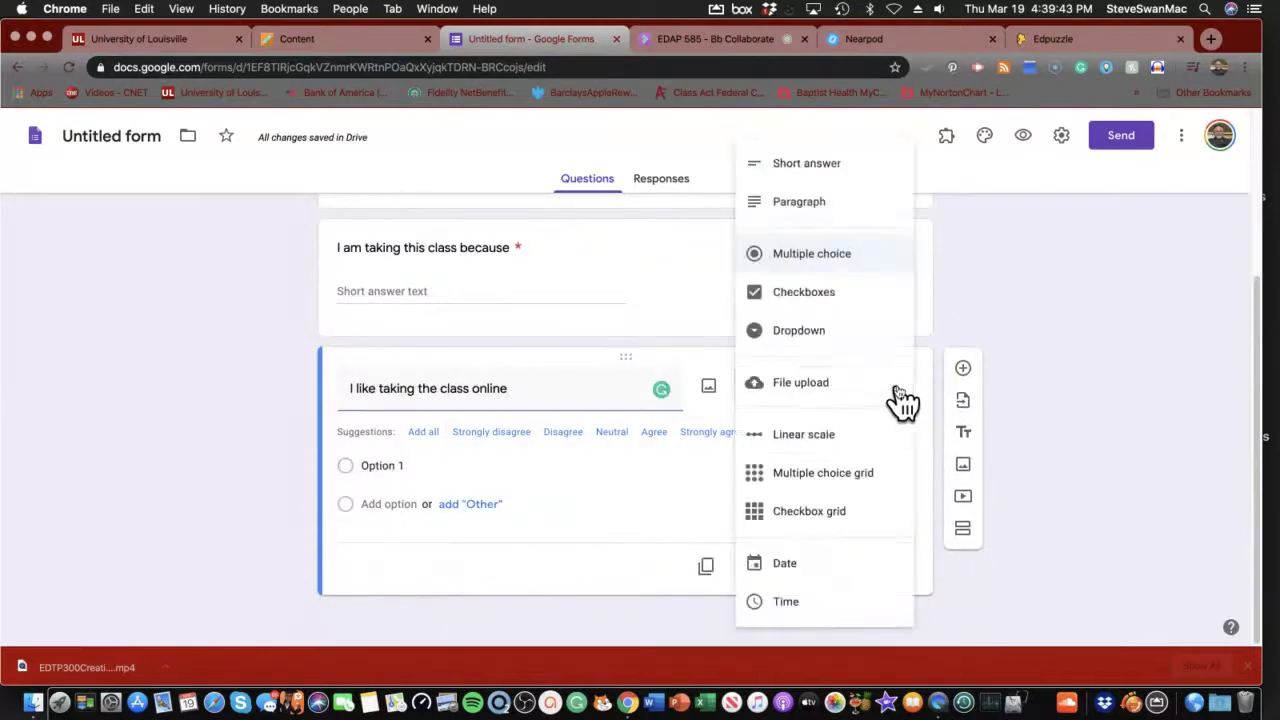
pyautogui.click(800, 437)
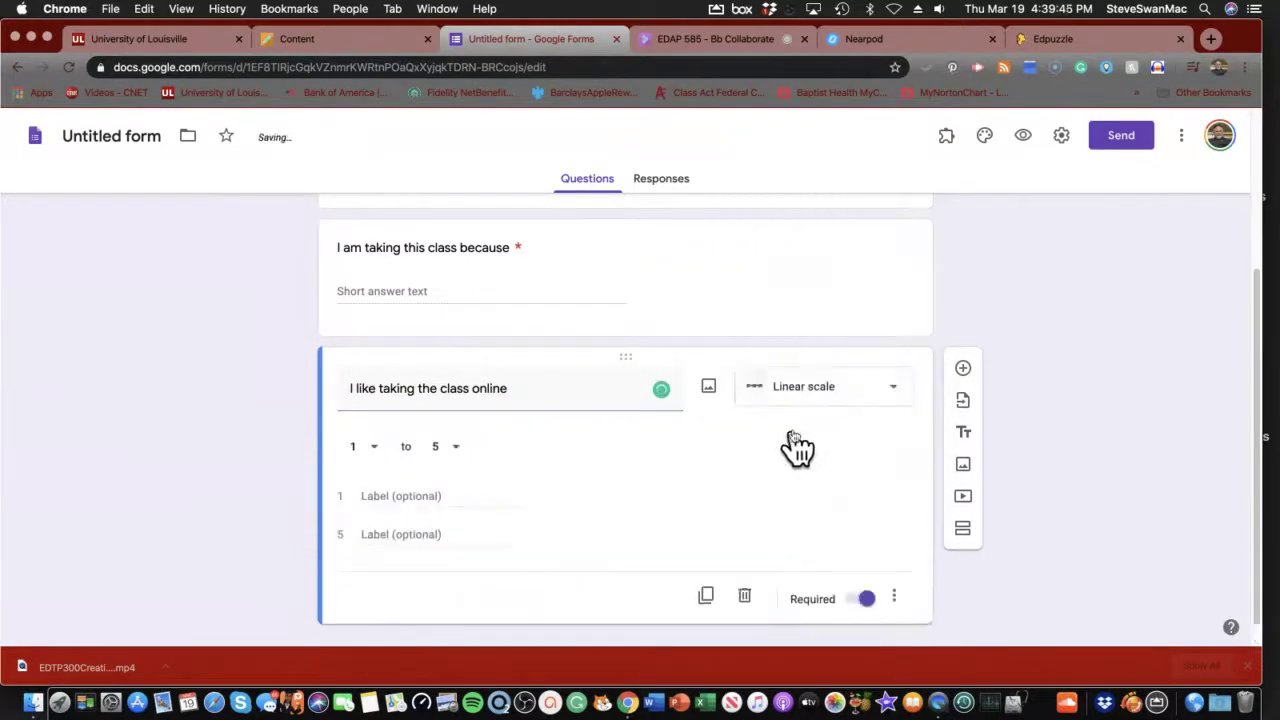
# Step: Label value 1 of the linear scale "I do not like this online class"
pyautogui.click(422, 495)
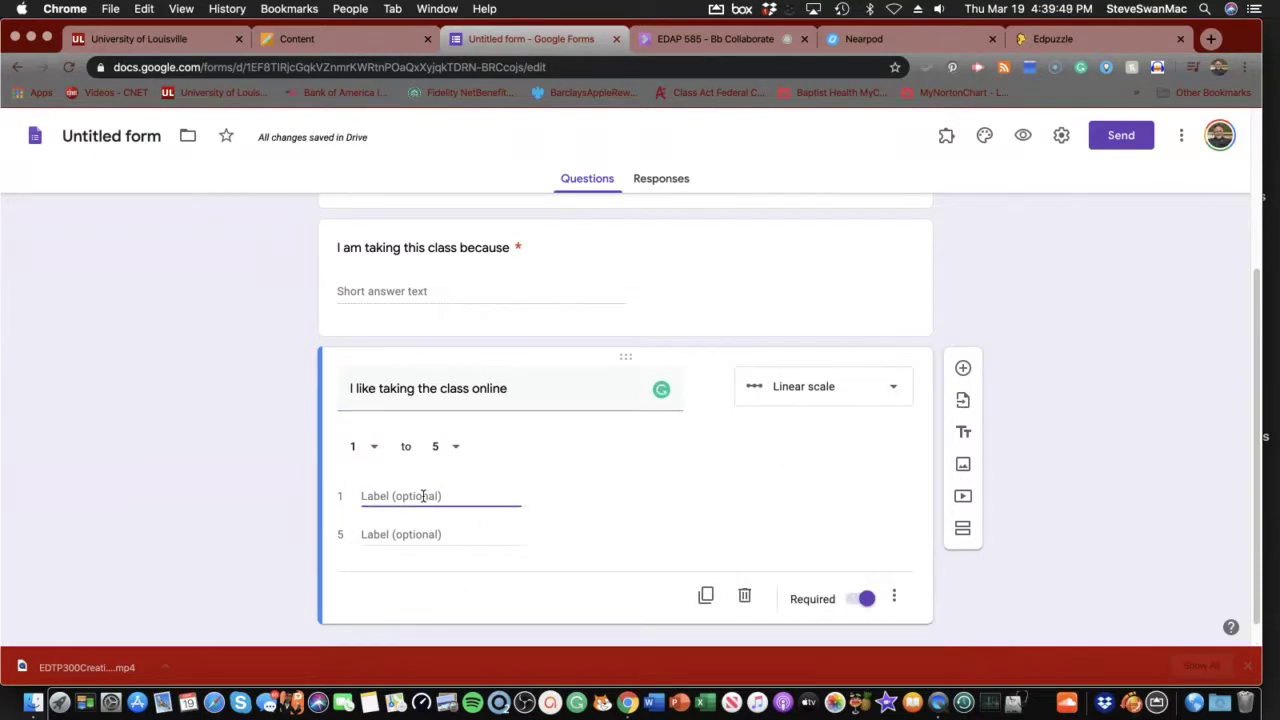
pyautogui.write('I do not like this on')
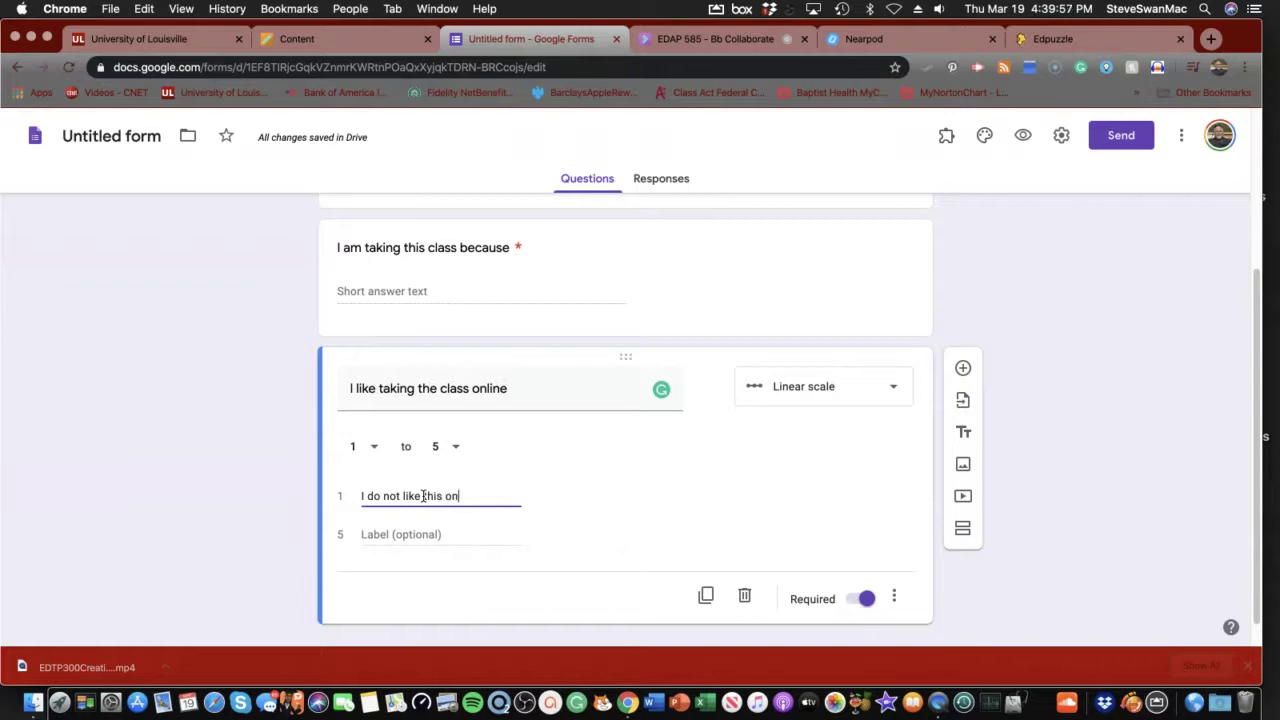
pyautogui.write('line class')
# Step: Label value 5 of the linear scale "I love taking this online class", correcting the misspelled "online" with the spelling suggestion
pyautogui.click(423, 536)
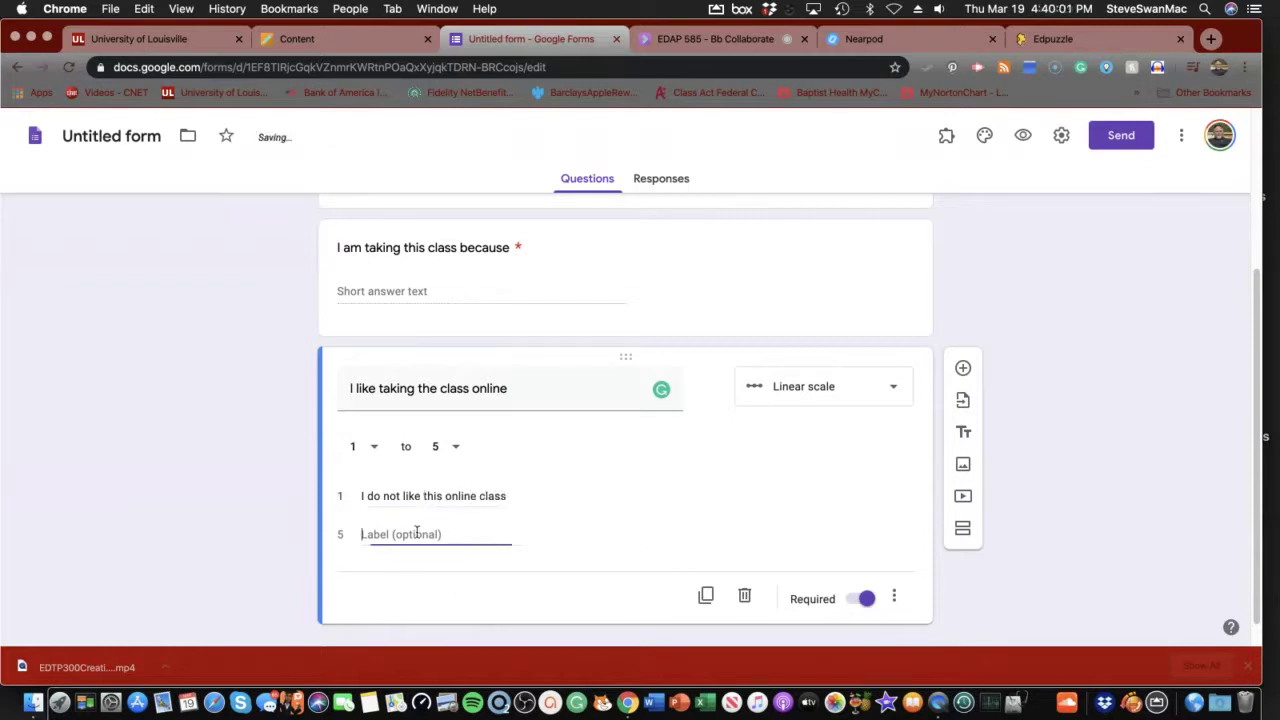
pyautogui.write('I ')
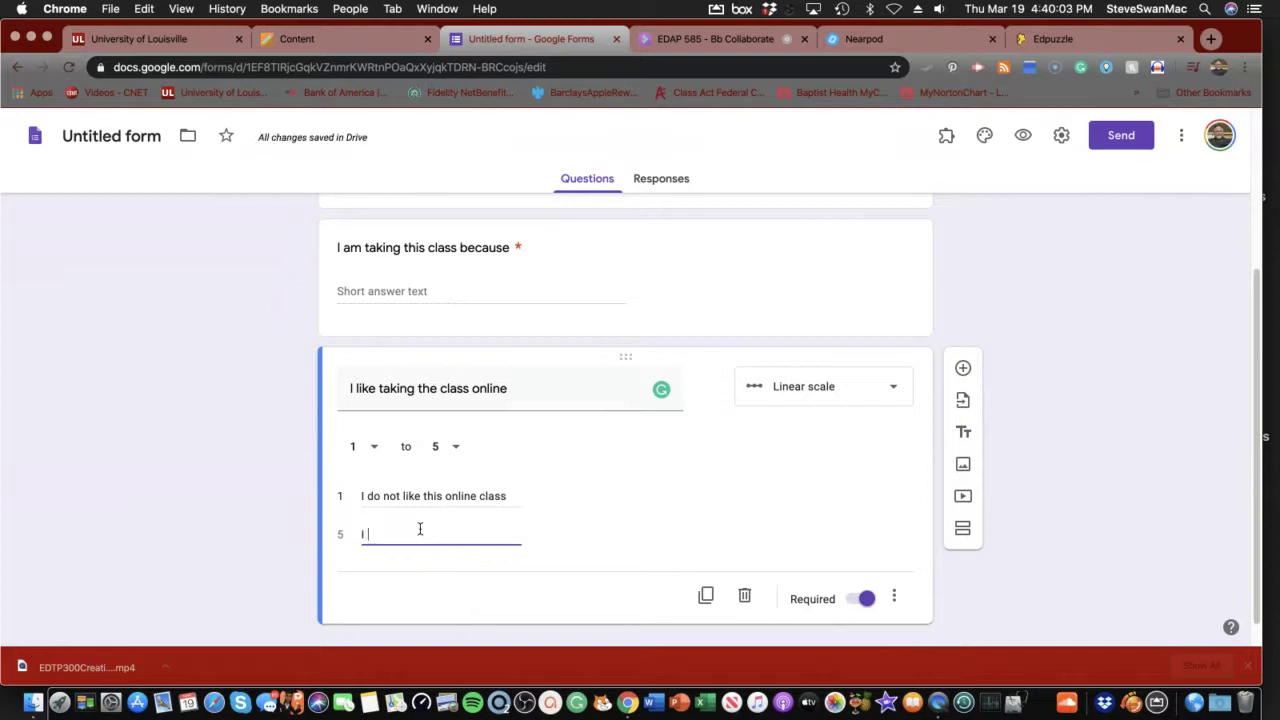
pyautogui.write('love ')
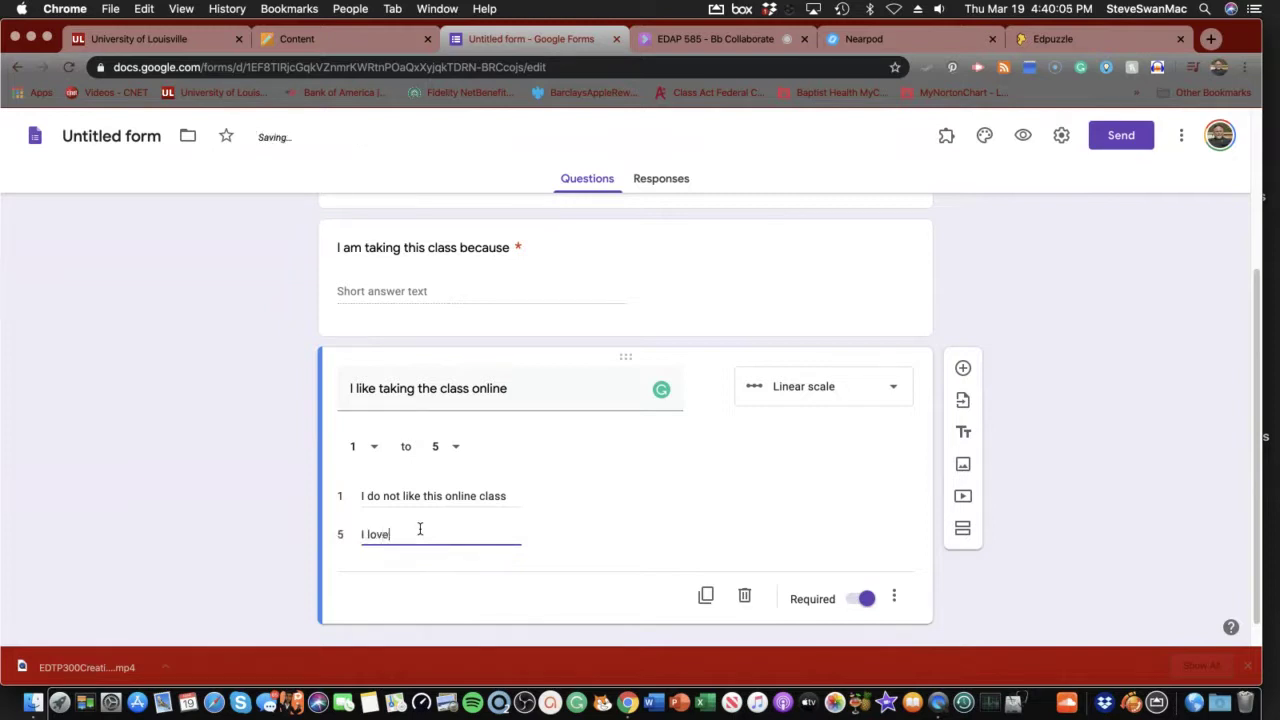
pyautogui.write('taking this')
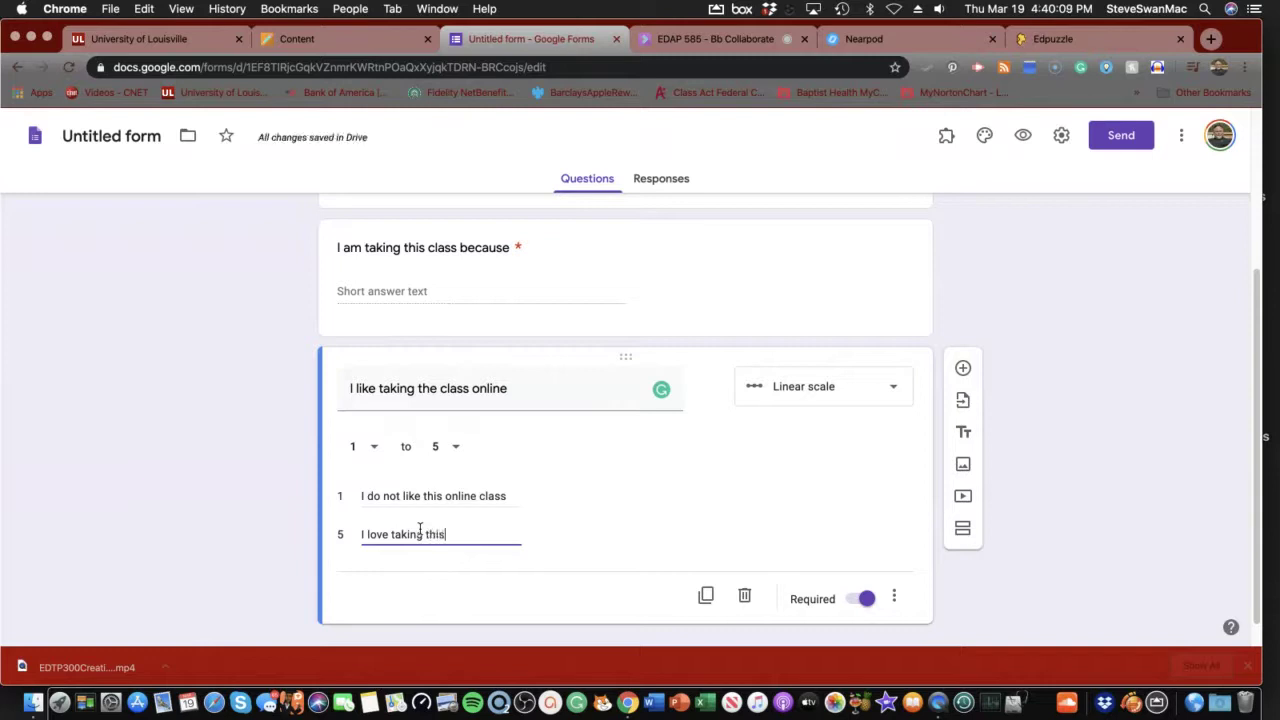
pyautogui.write(' onlibne class')
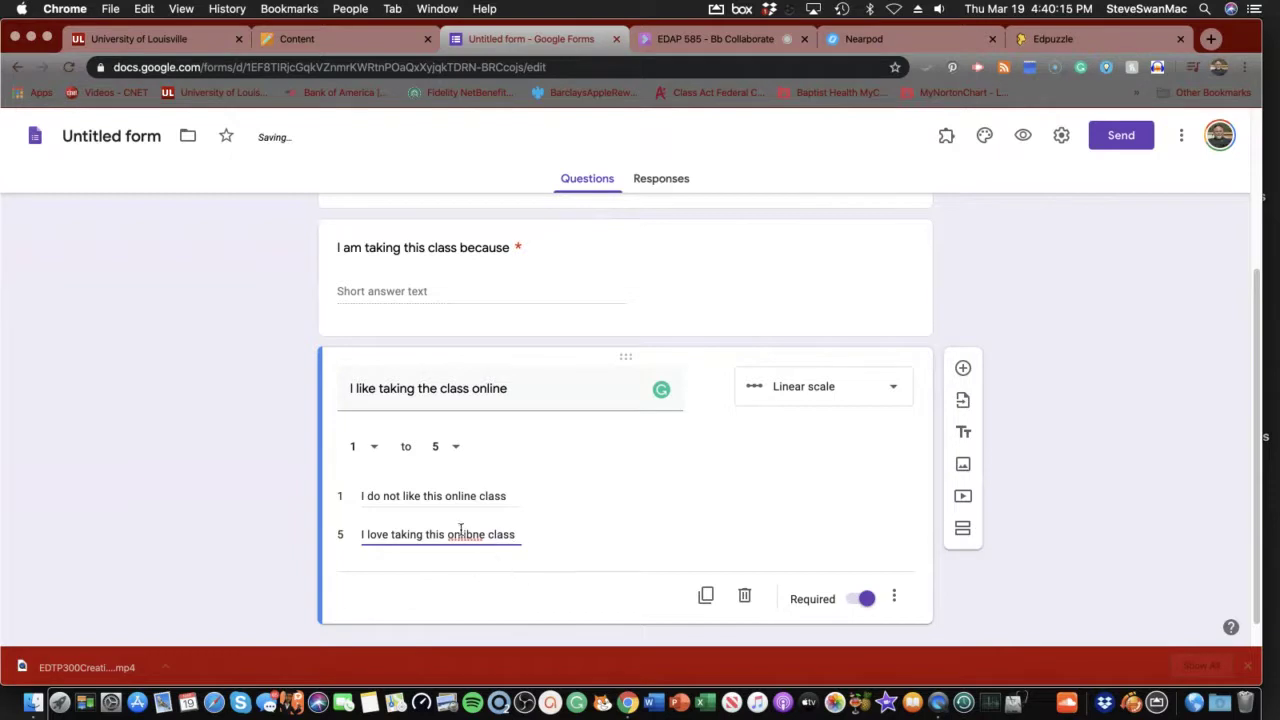
pyautogui.rightClick(461, 529)
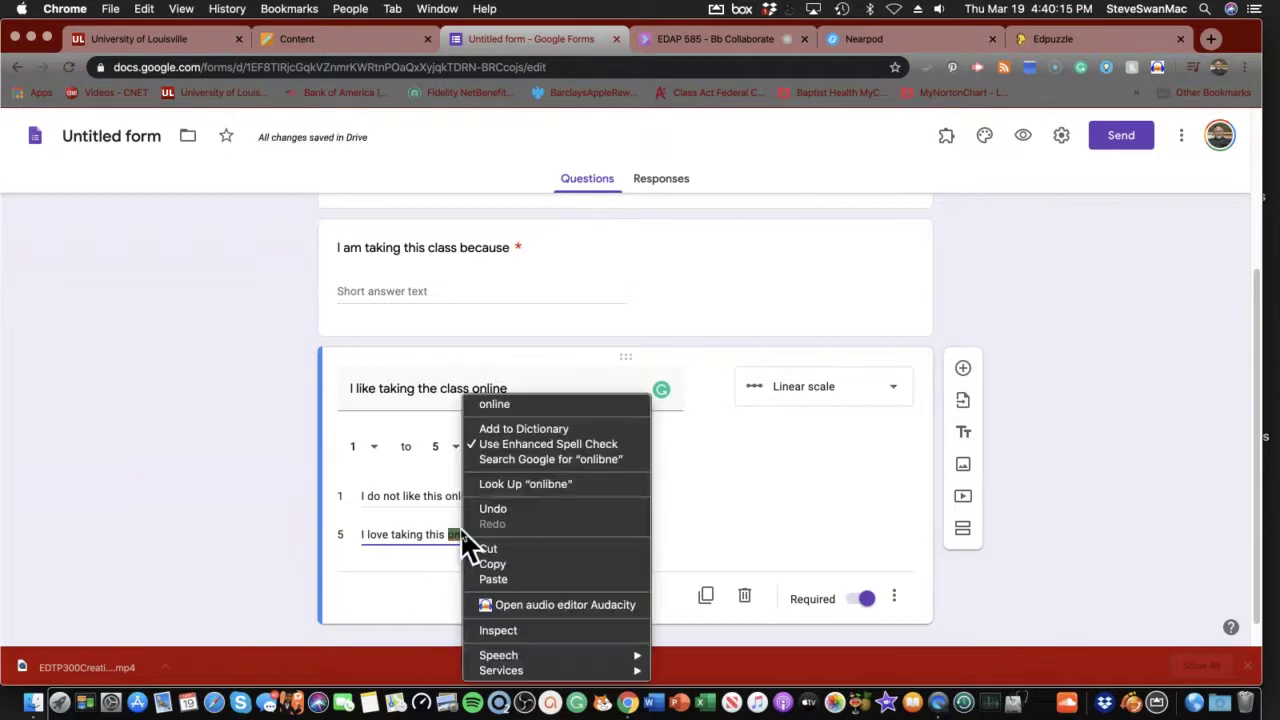
pyautogui.click(482, 406)
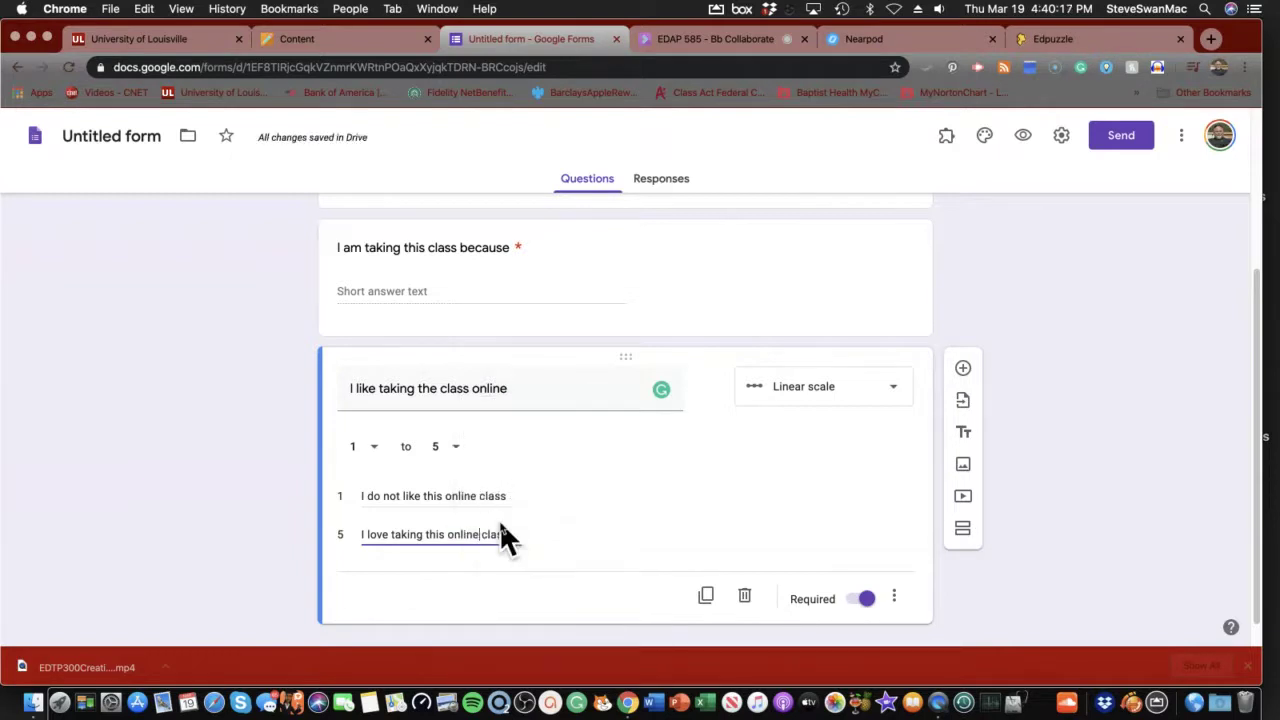
# Step: Add a fourth question of the checkboxes type and title it "This class meets my needs for:"
pyautogui.click(962, 370)
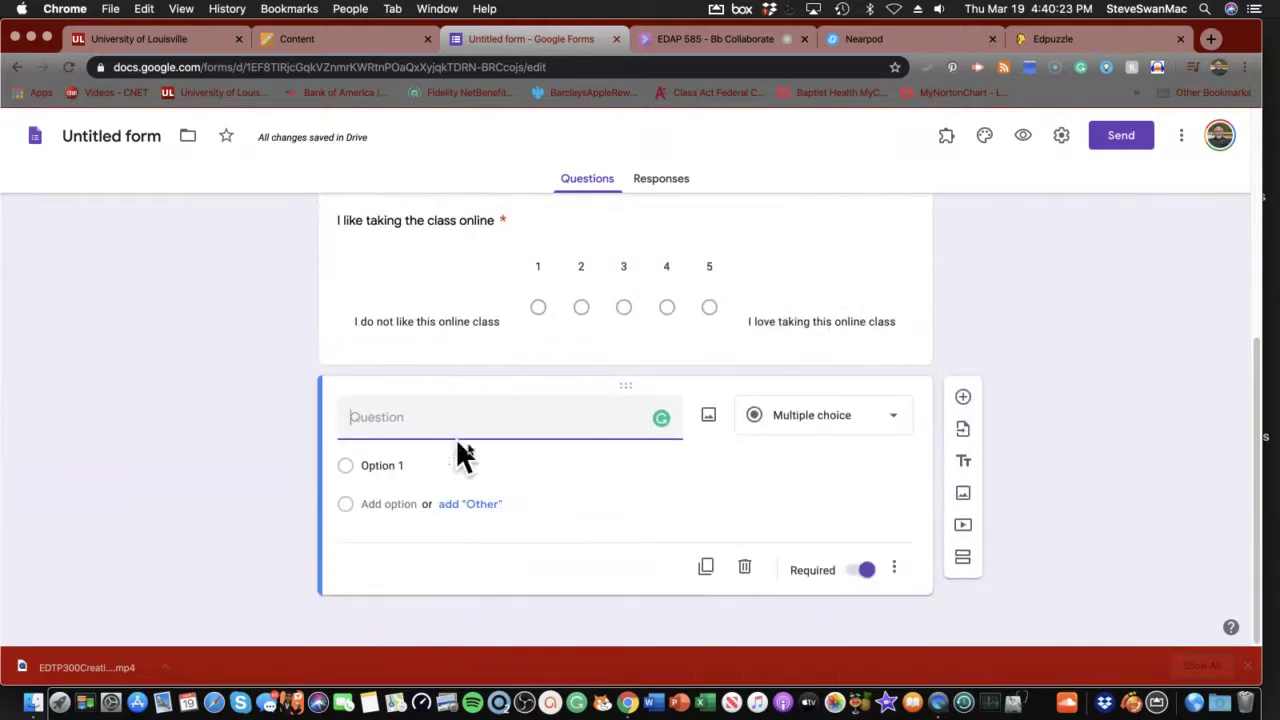
pyautogui.click(812, 420)
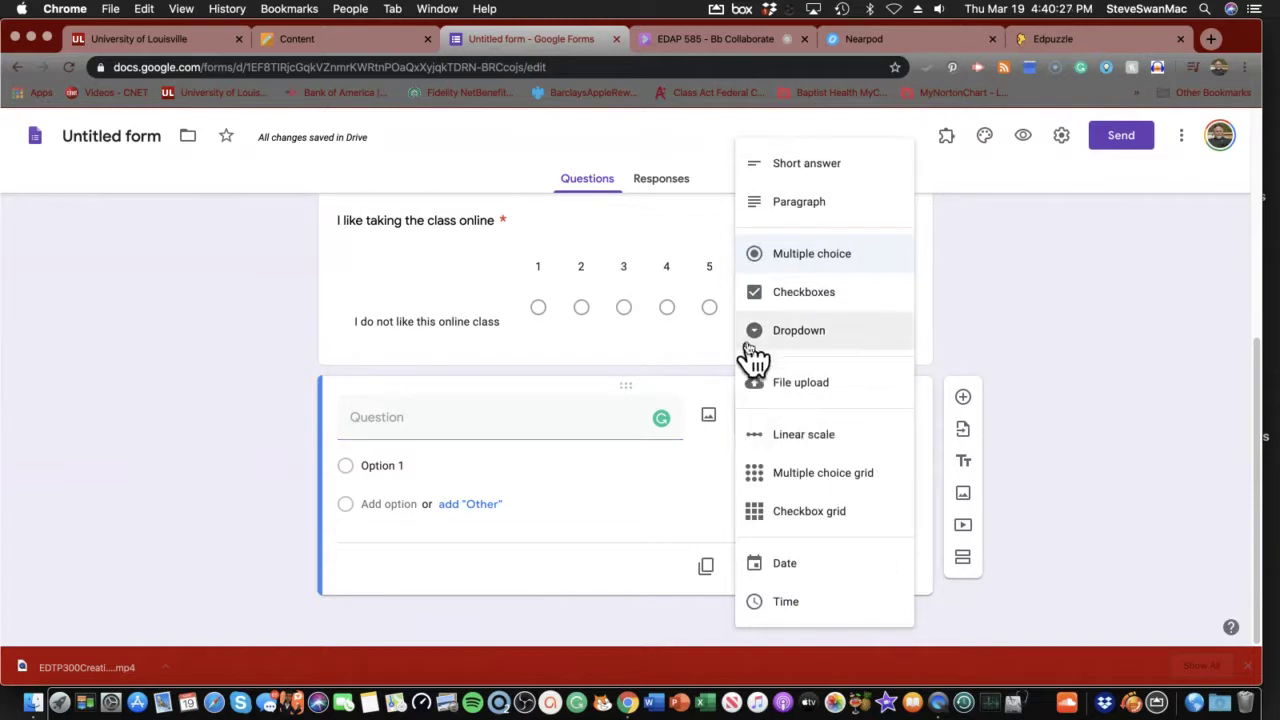
pyautogui.click(792, 296)
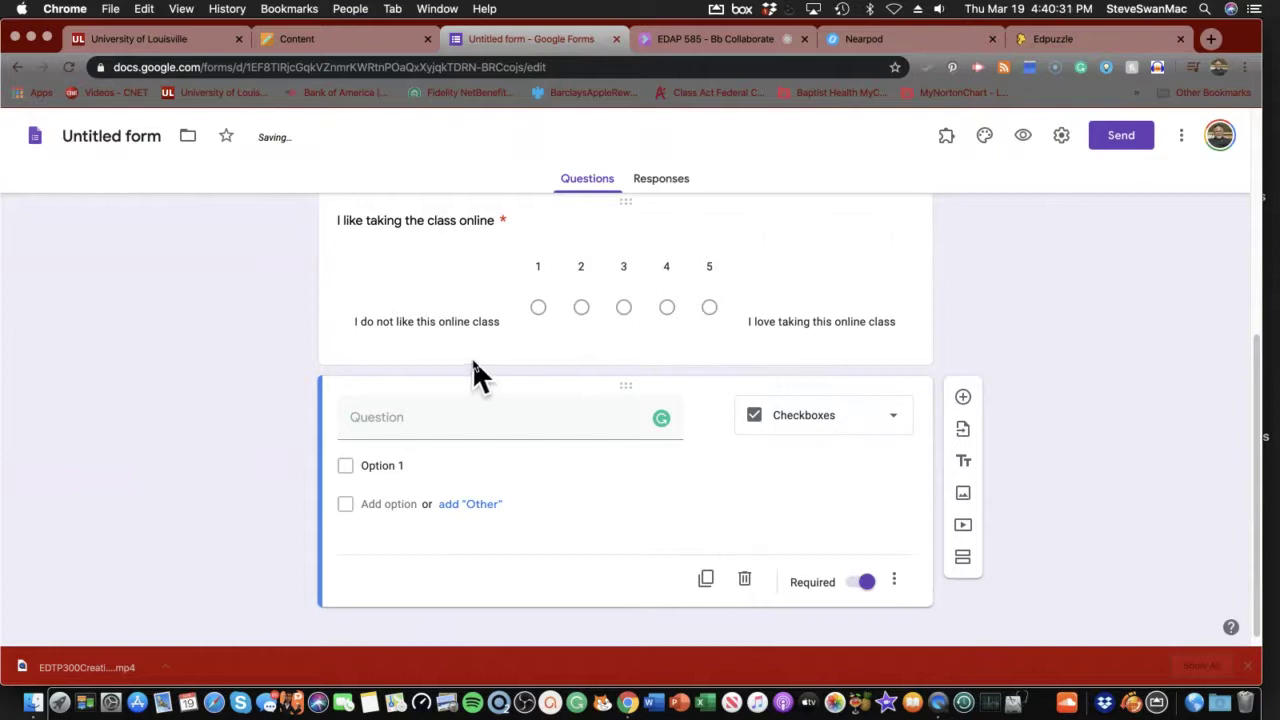
pyautogui.click(436, 421)
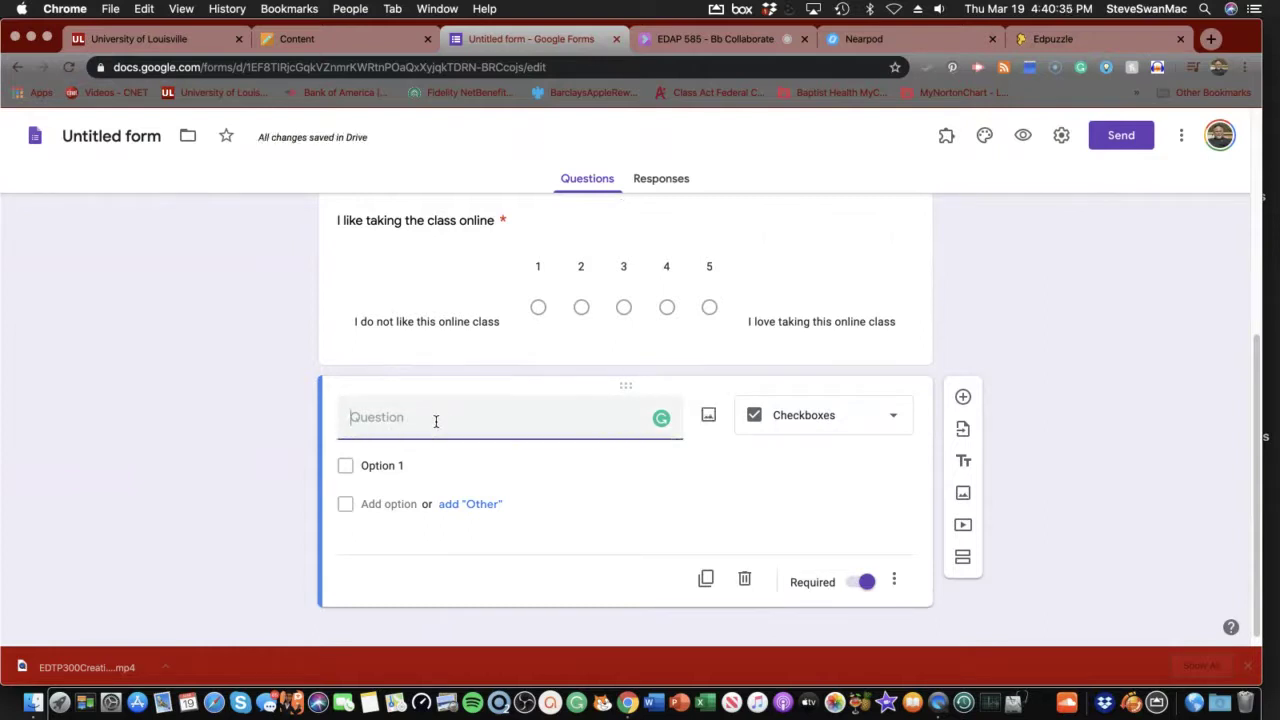
pyautogui.write('This c')
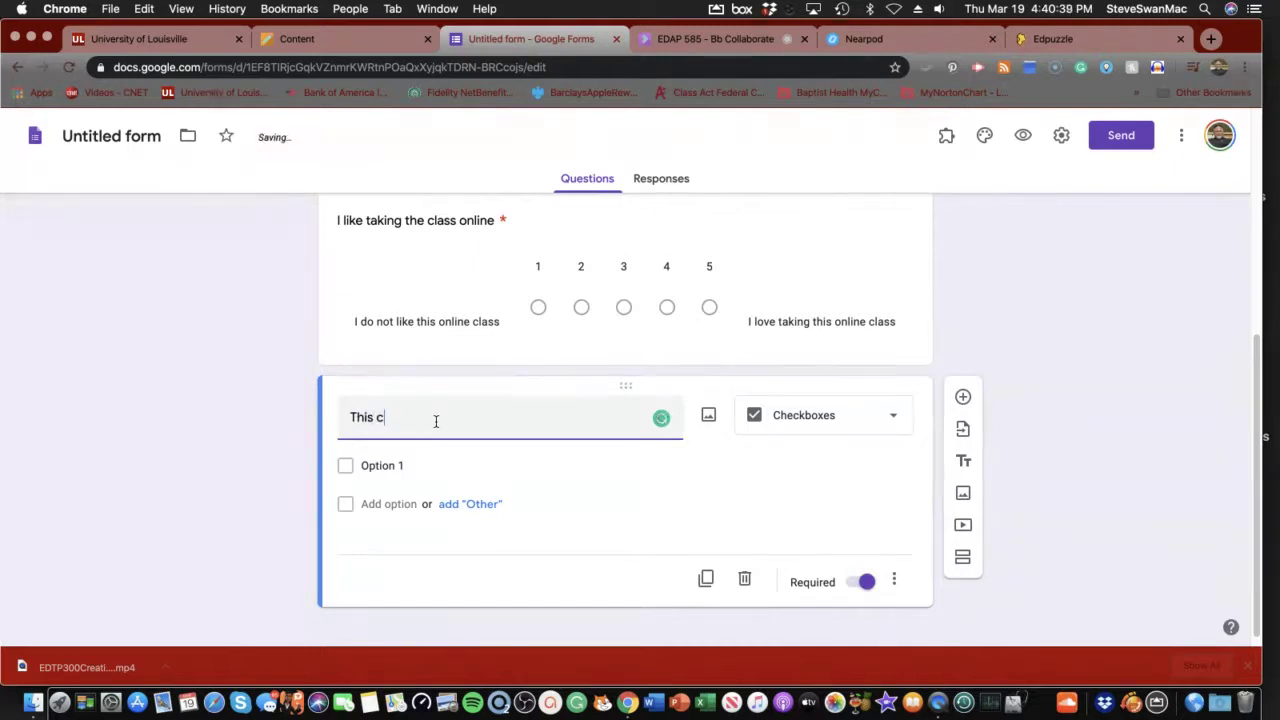
pyautogui.write('lass meets m')
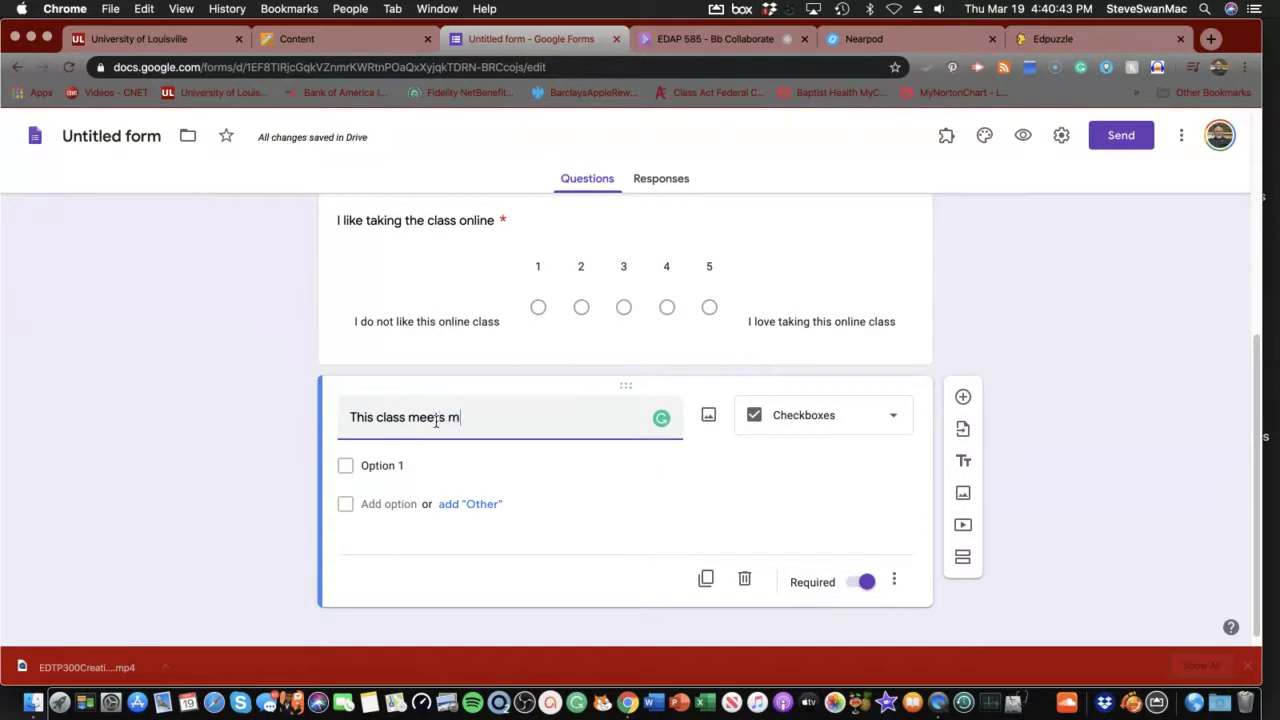
pyautogui.write('y needs for:')
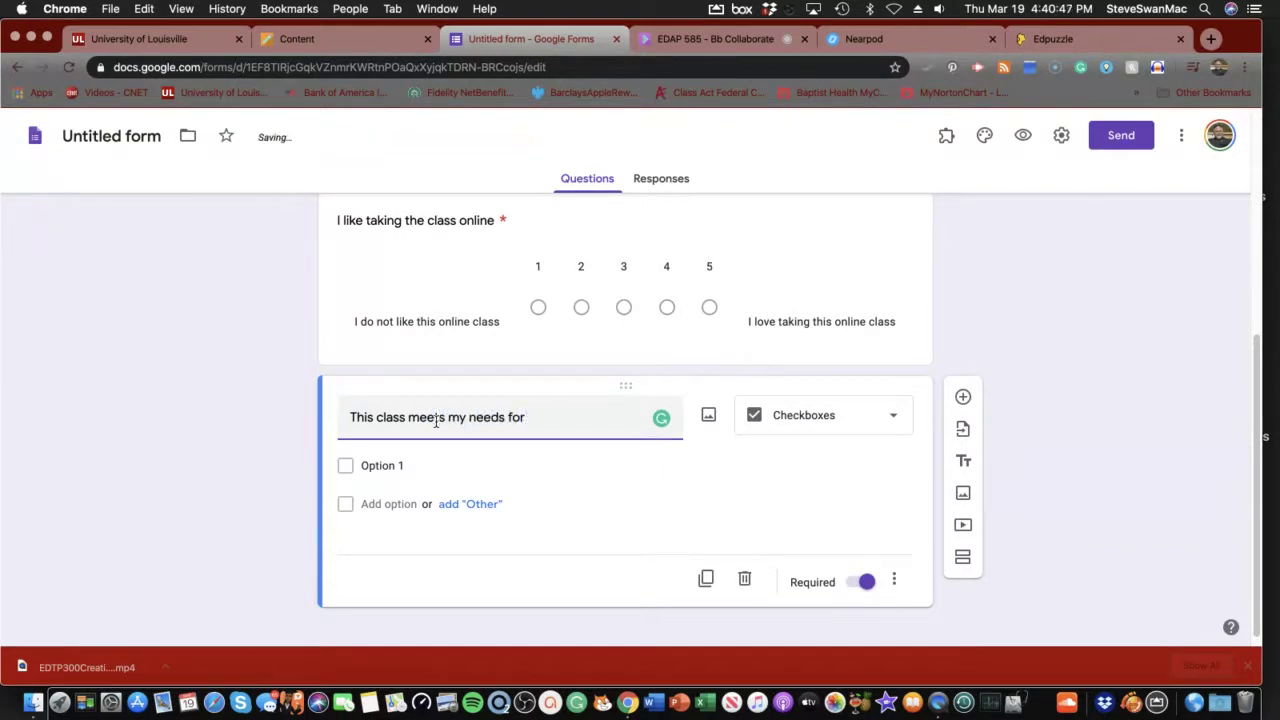
# Step: Set the first checkbox option to "New uses for technology in my6 class"
pyautogui.click(368, 494)
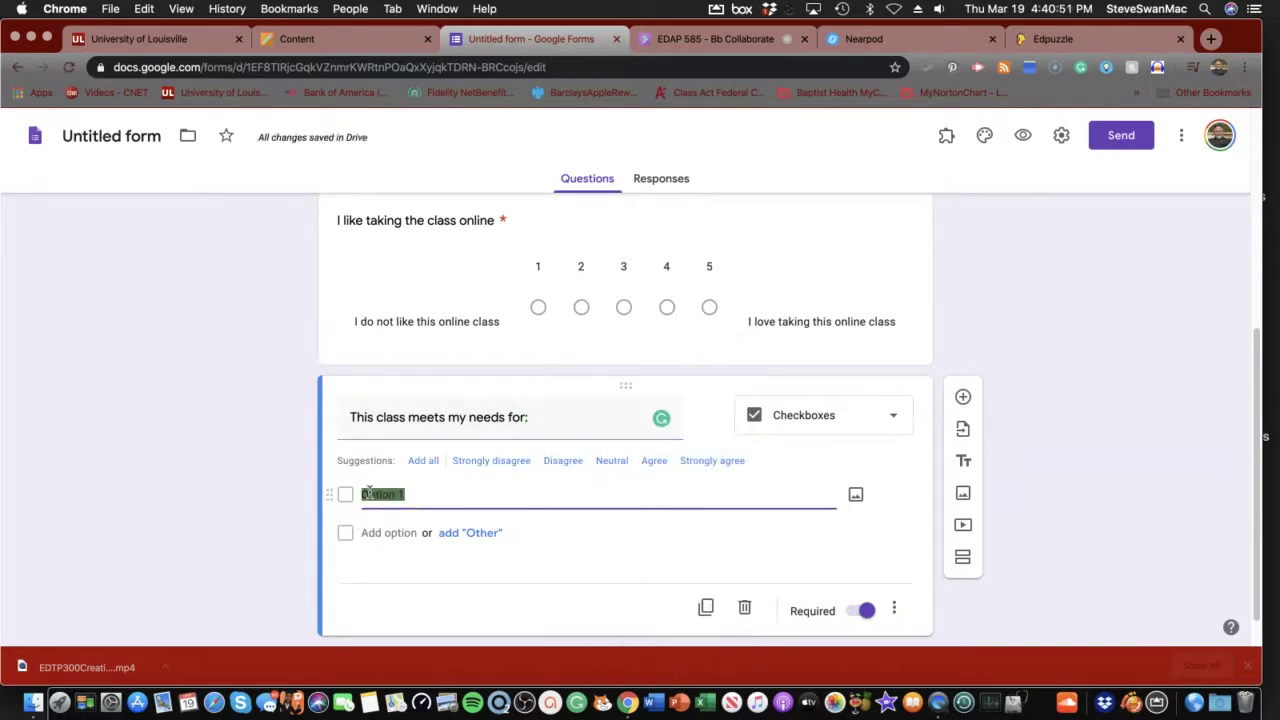
pyautogui.write('New uses for techn')
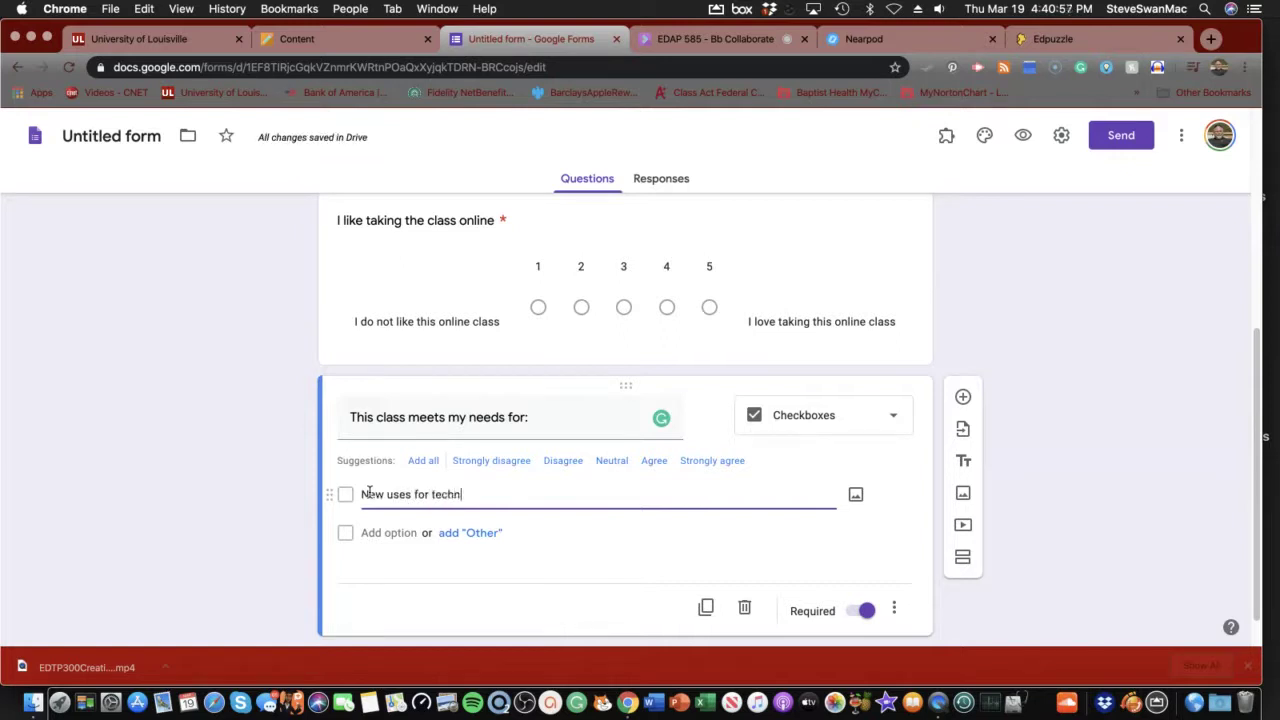
pyautogui.write('ology ')
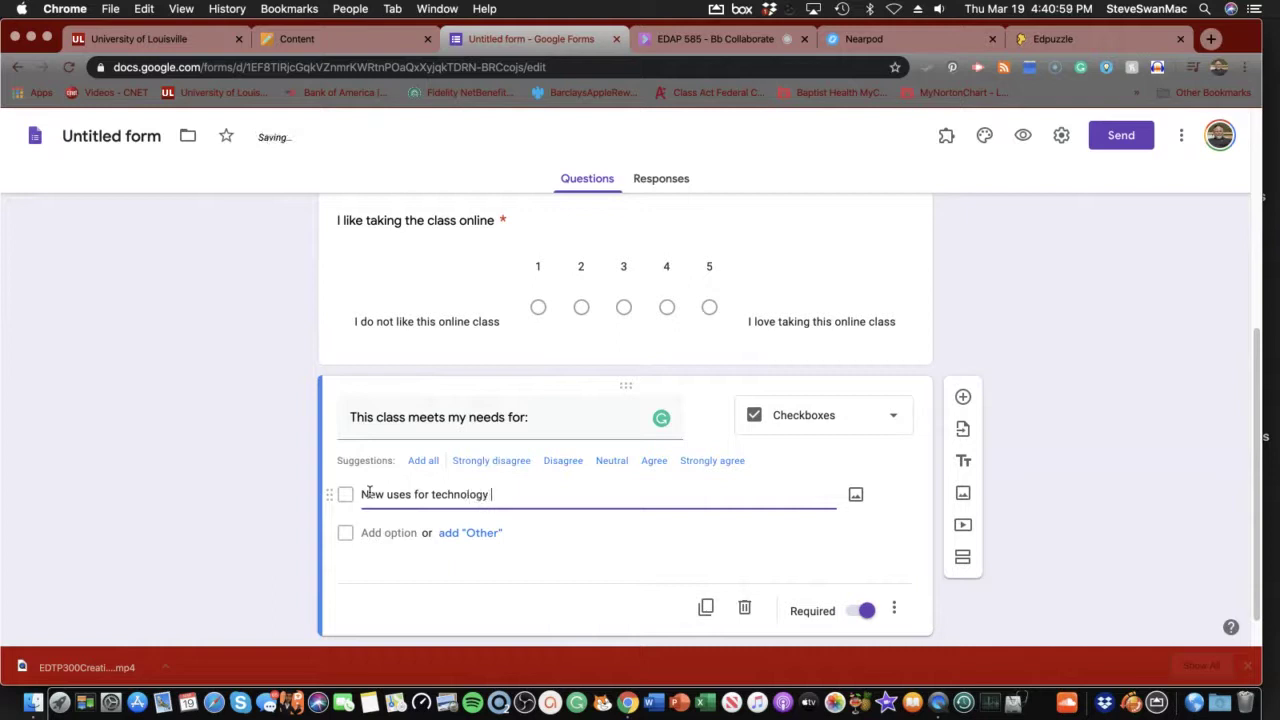
pyautogui.write('in my6 c')
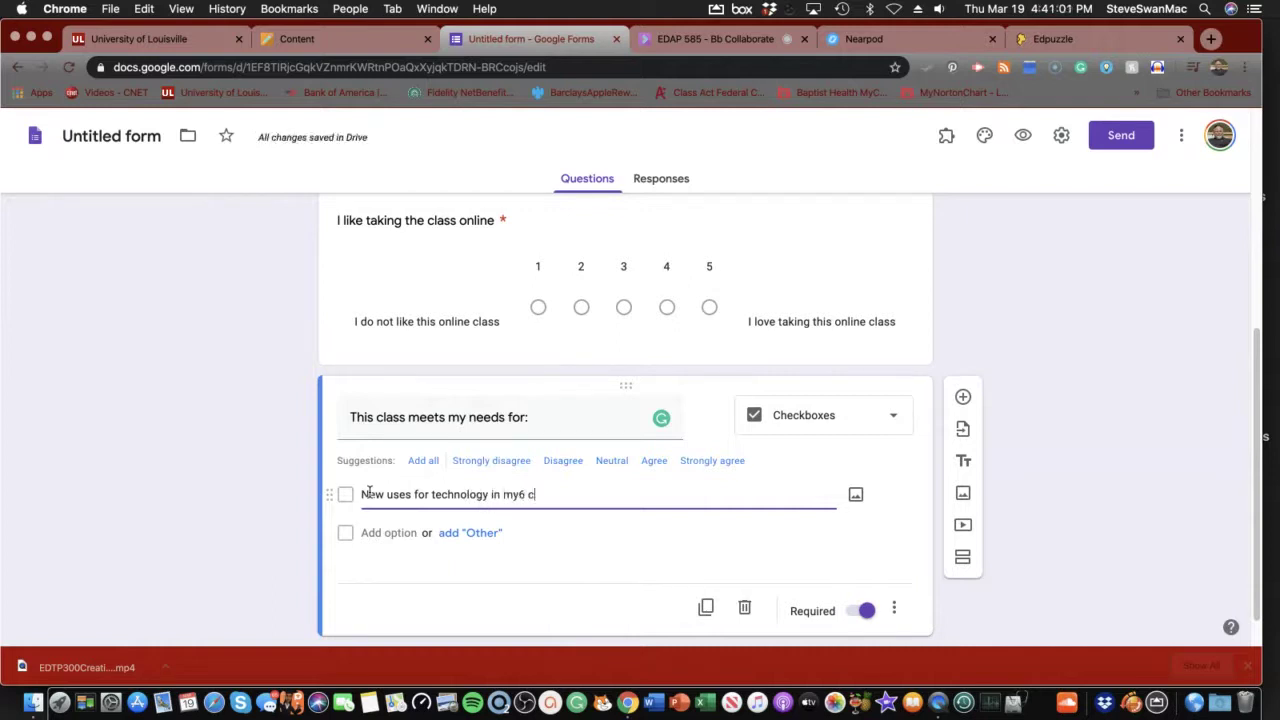
pyautogui.write('lass')
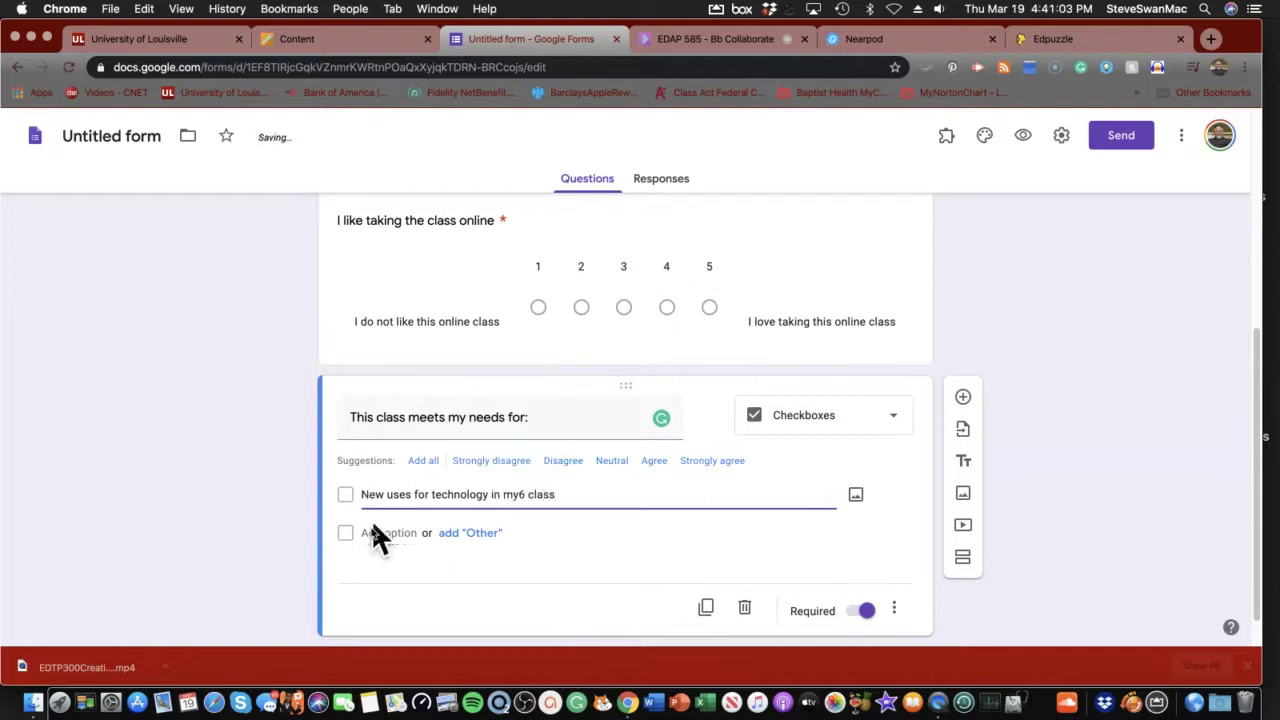
# Step: Add a second checkbox option and correct the first option to "New uses for technology in my class"
pyautogui.click(378, 534)
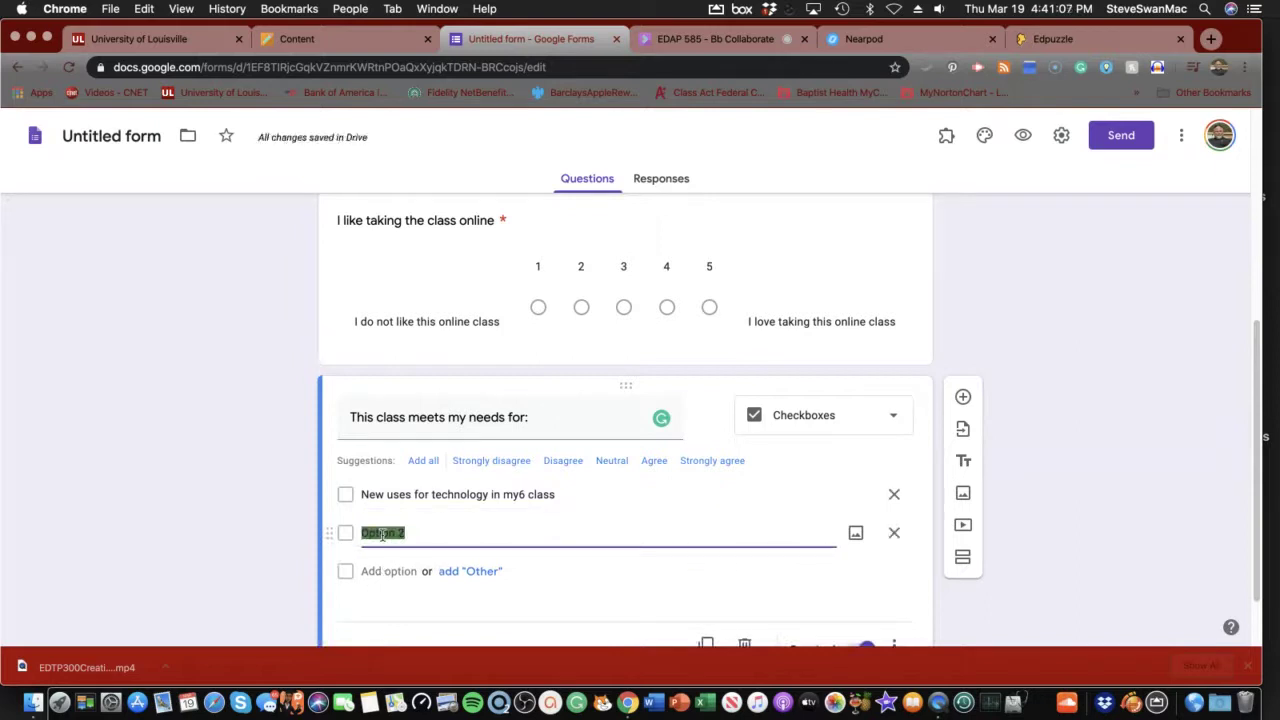
pyautogui.tripleClick(518, 494)
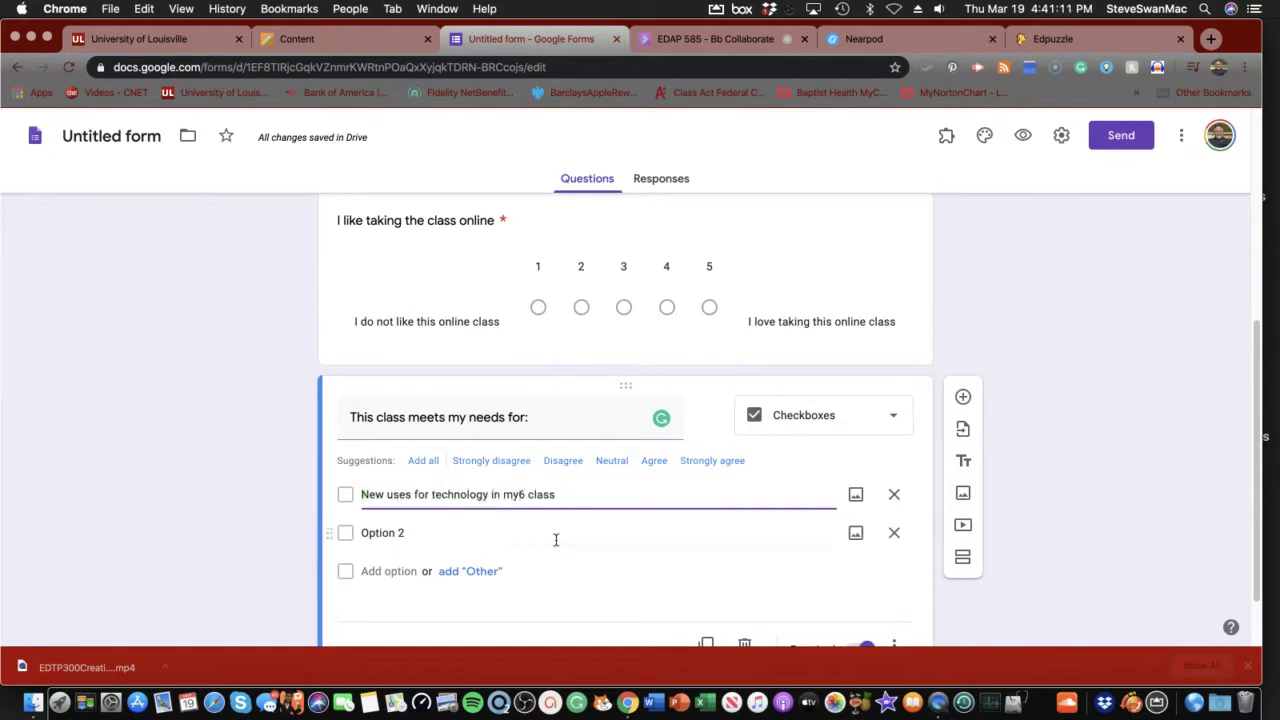
pyautogui.press('Right')
pyautogui.press('BackSpace')
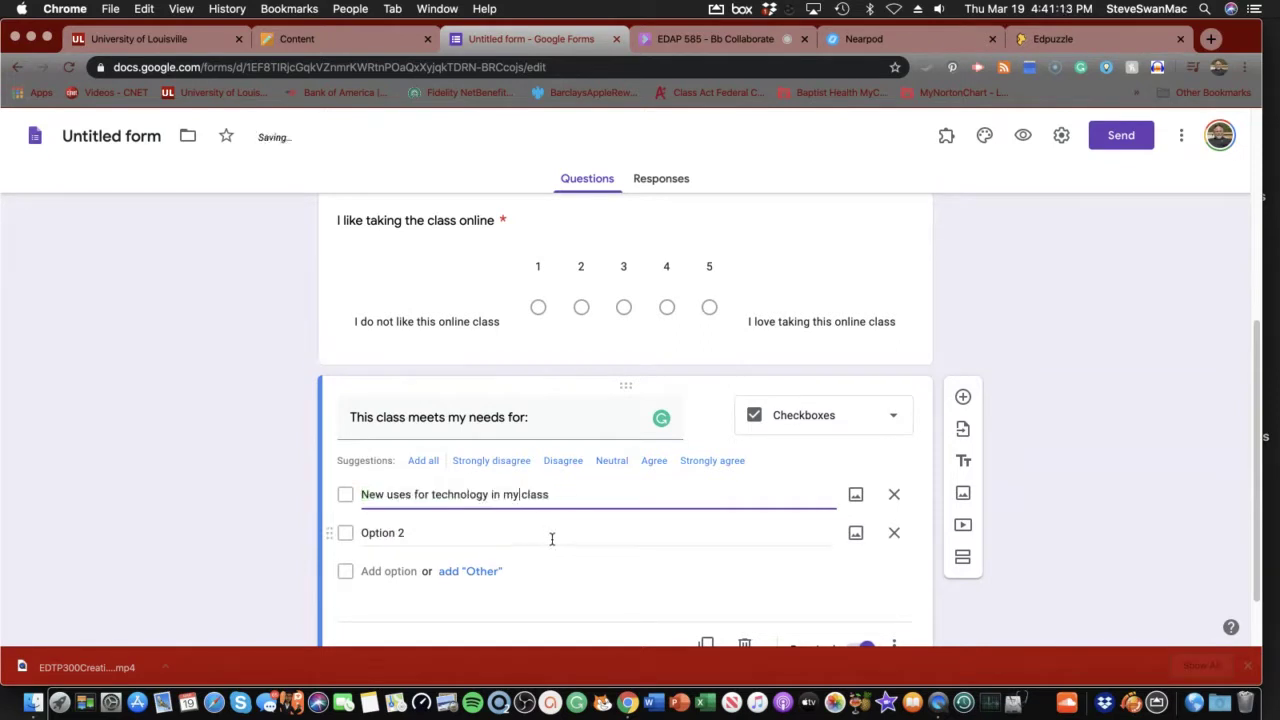
# Step: Set the second checkbox option to "looking for new ideas" and add a third option with its default text
pyautogui.click(383, 533)
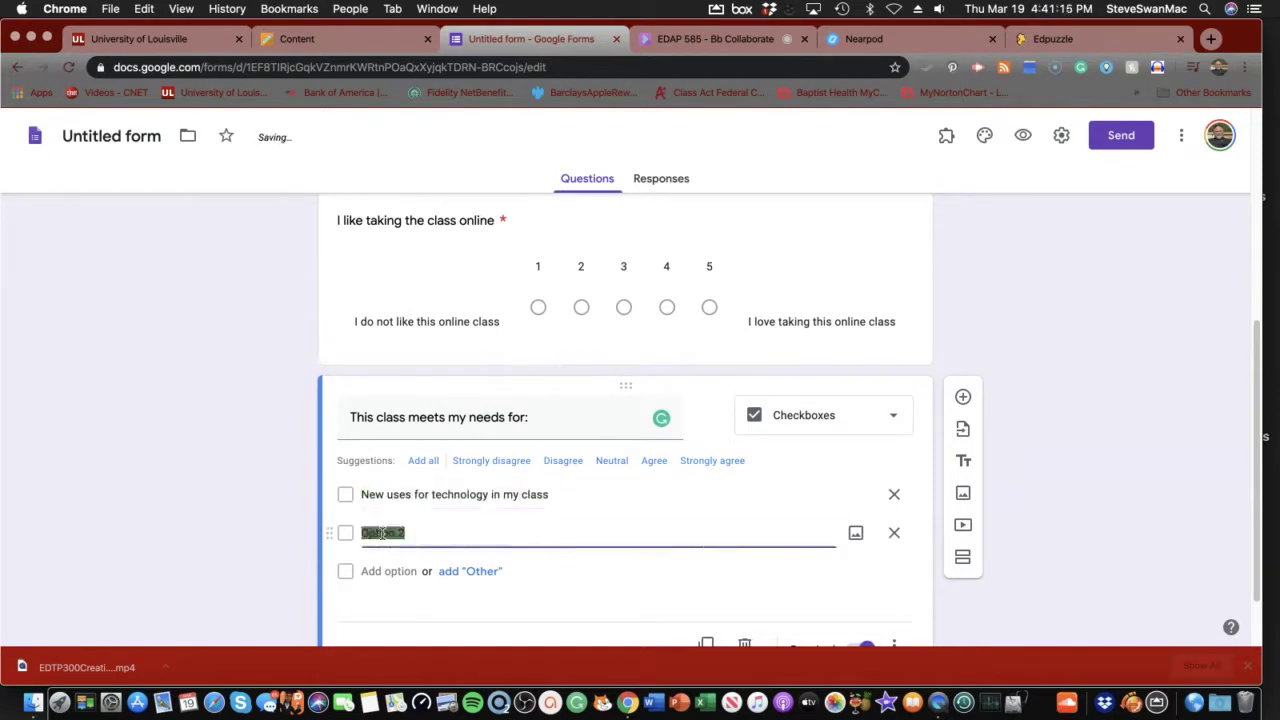
pyautogui.write('look')
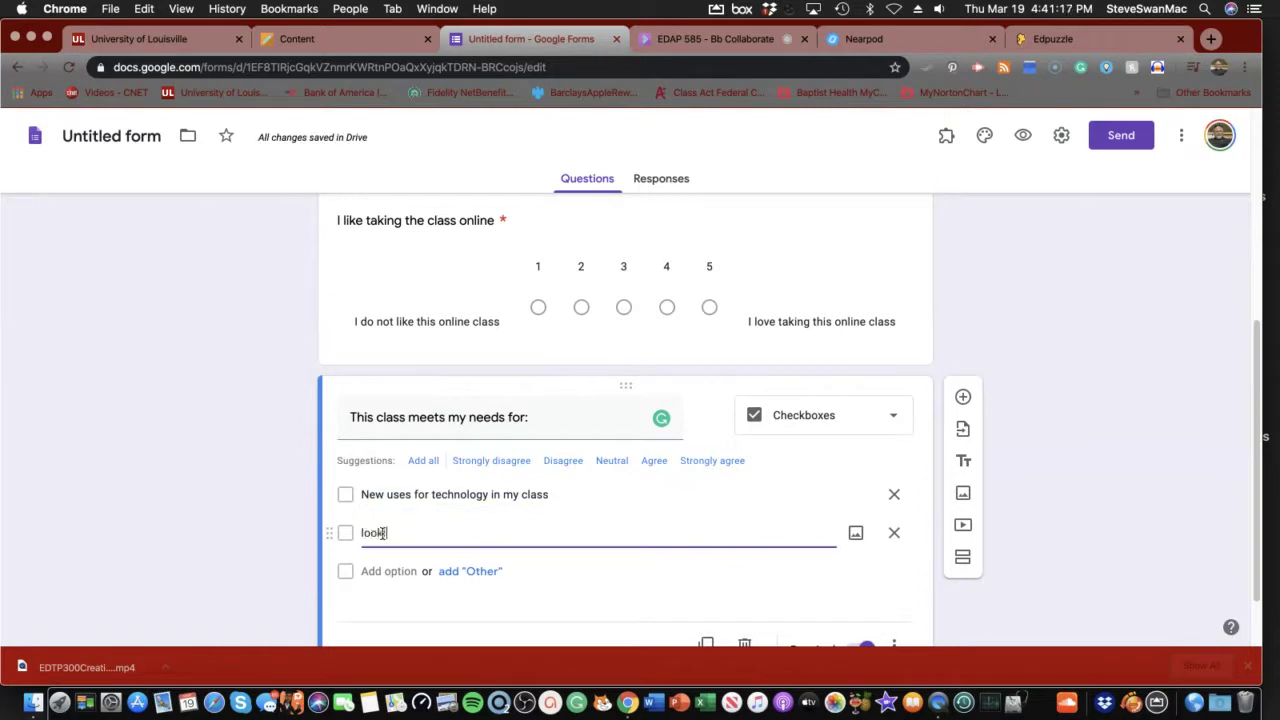
pyautogui.write('ing for new ideas')
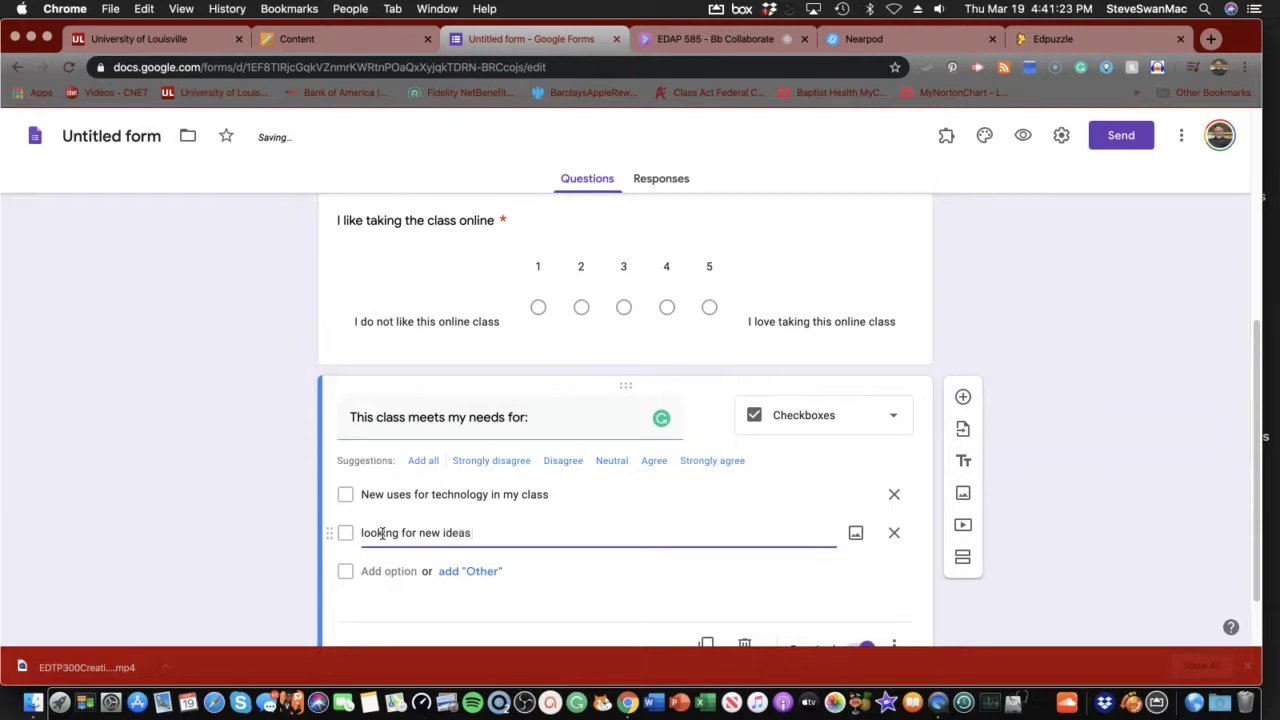
pyautogui.click(374, 572)
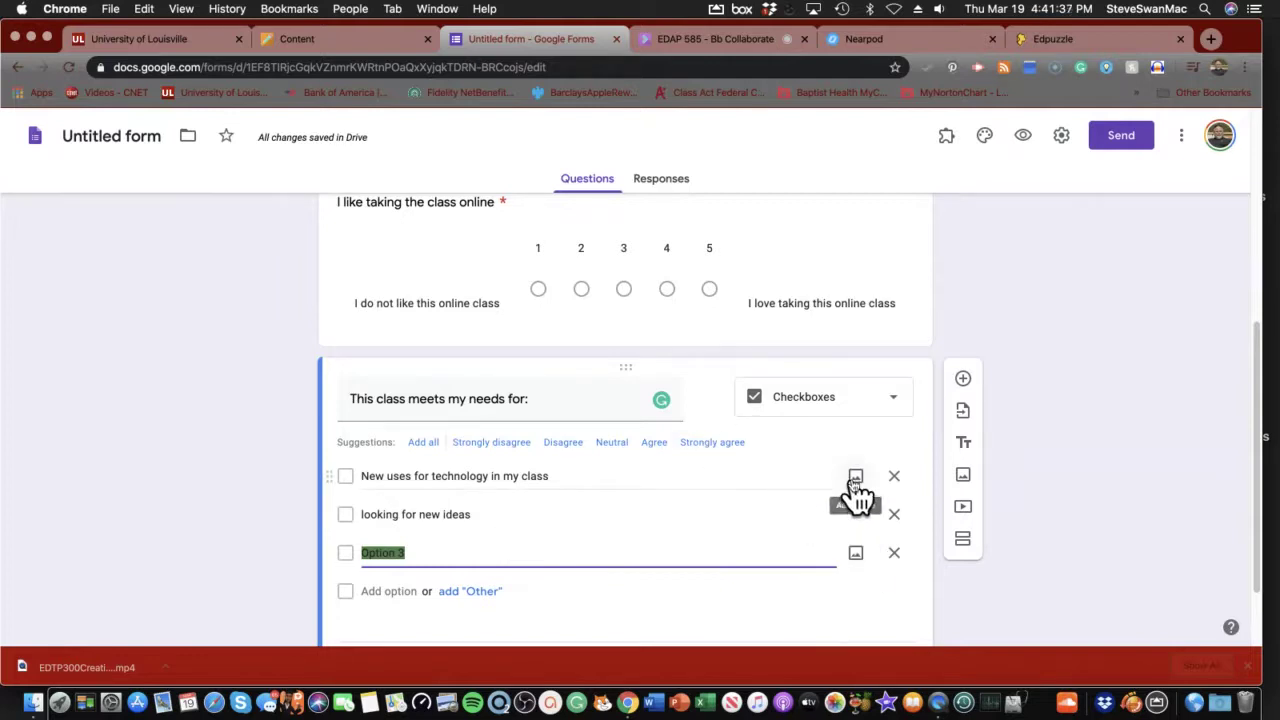
# Step: Look at the image insertion choices for the first checkbox option and review the whole form
pyautogui.click(855, 478)
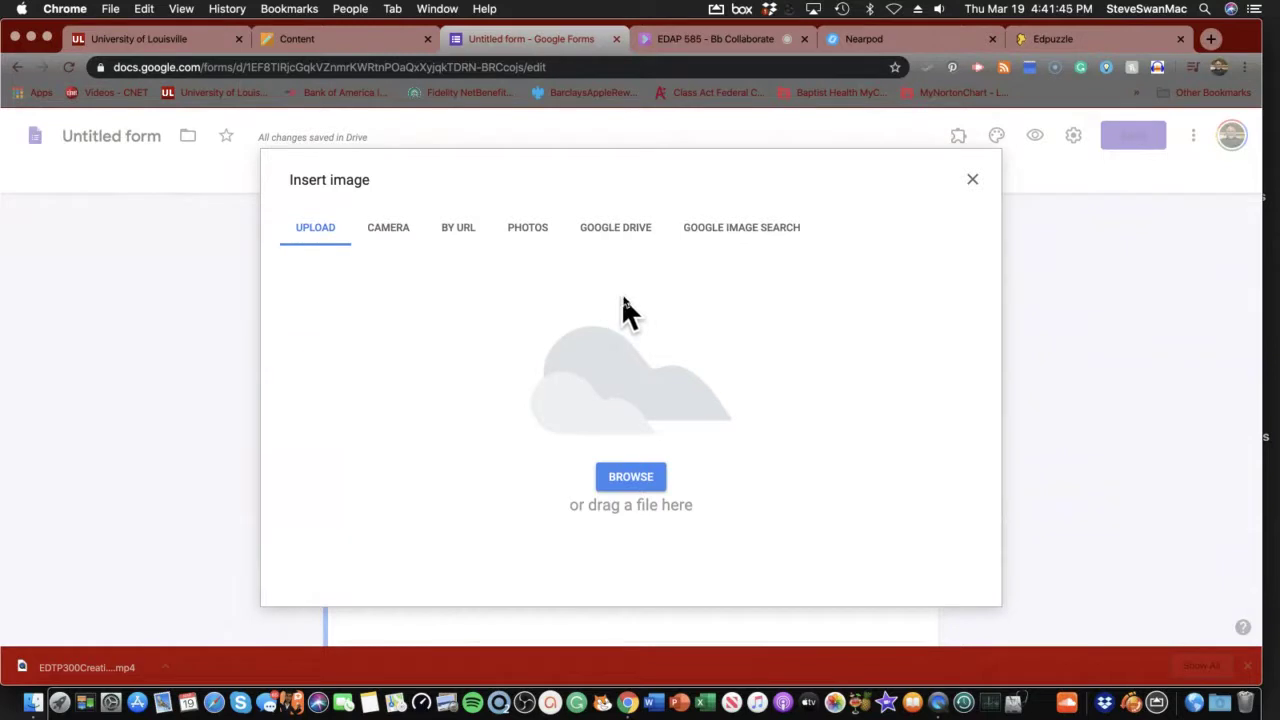
pyautogui.click(972, 179)
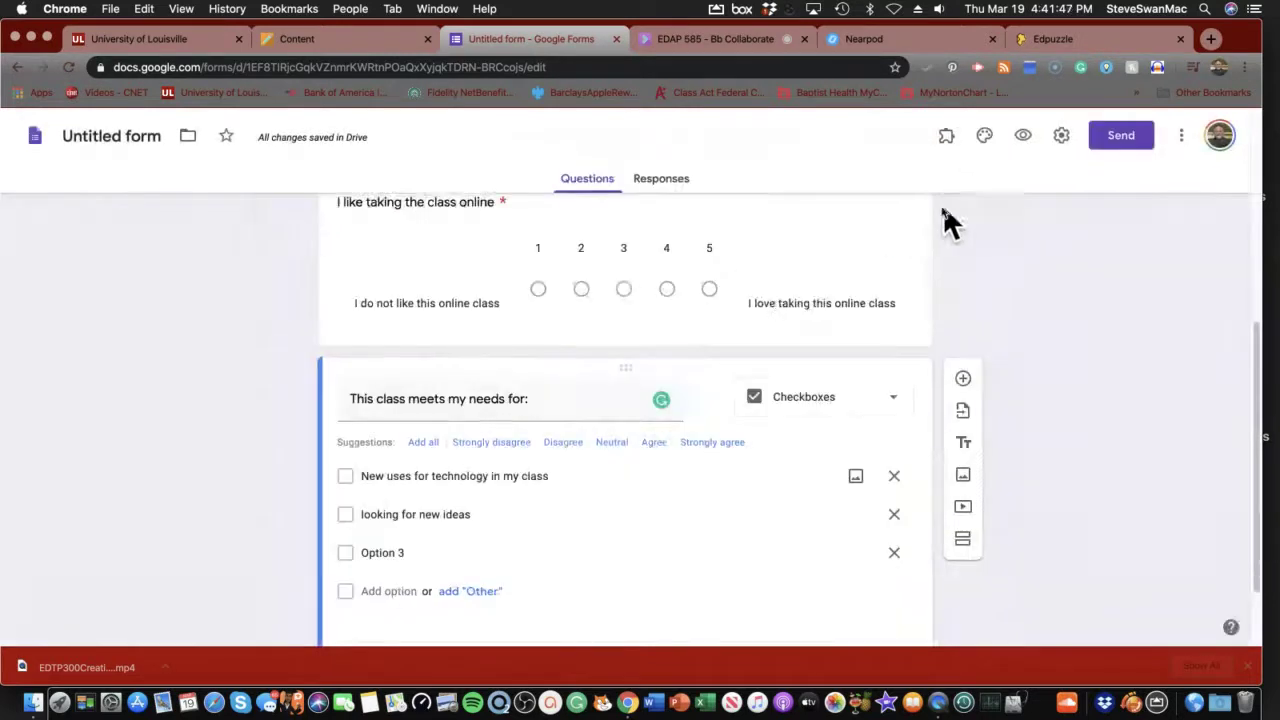
pyautogui.scroll(-2, 753, 309)
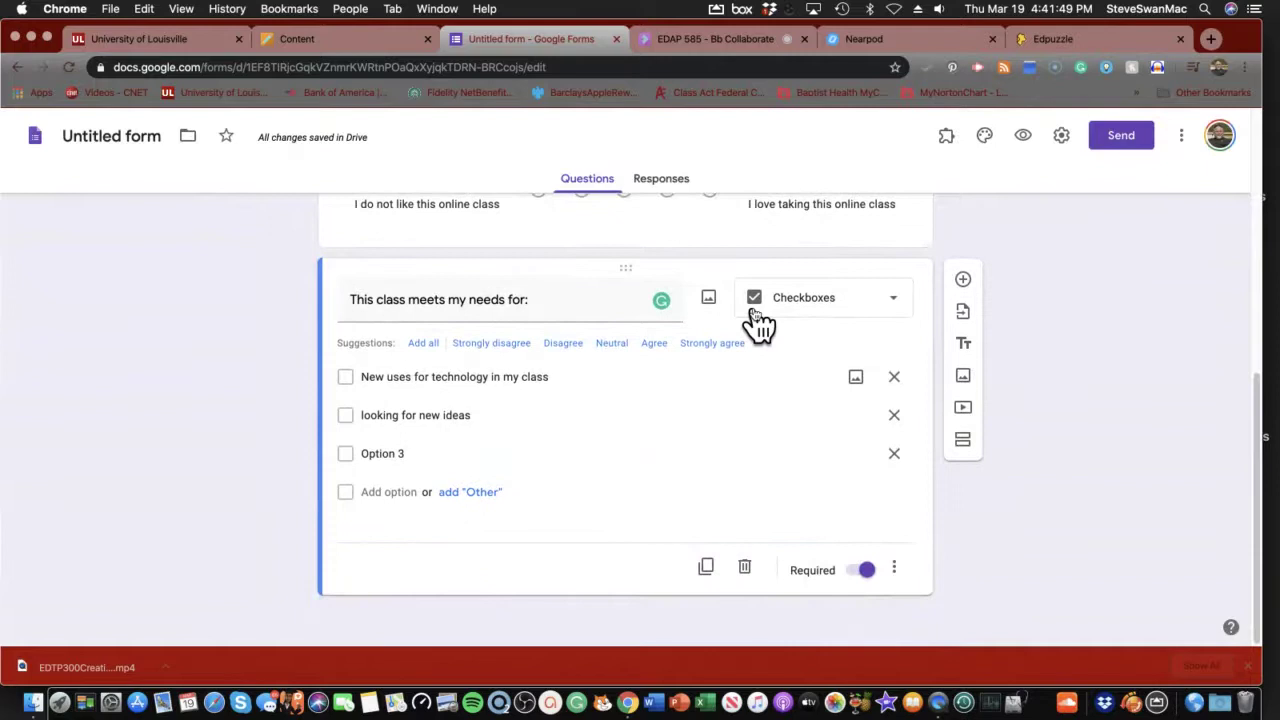
pyautogui.scroll(10, 757, 318)
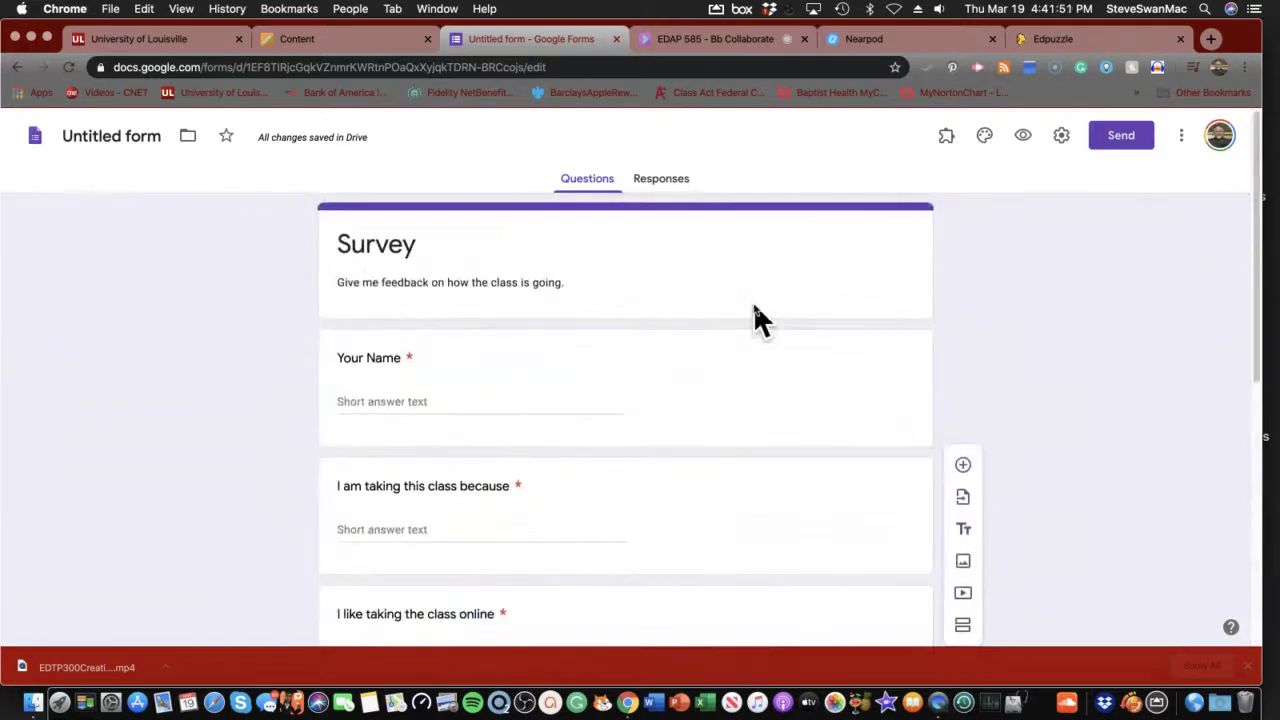
pyautogui.scroll(-10, 758, 318)
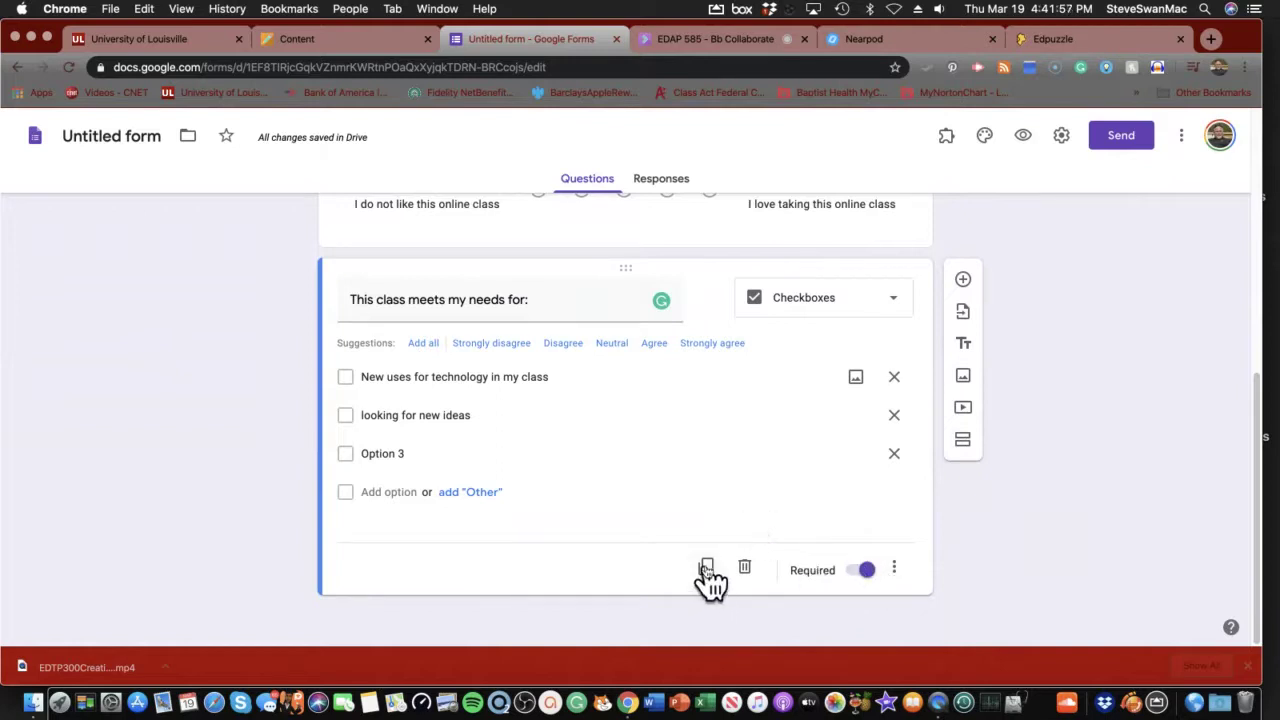
pyautogui.scroll(10, 634, 517)
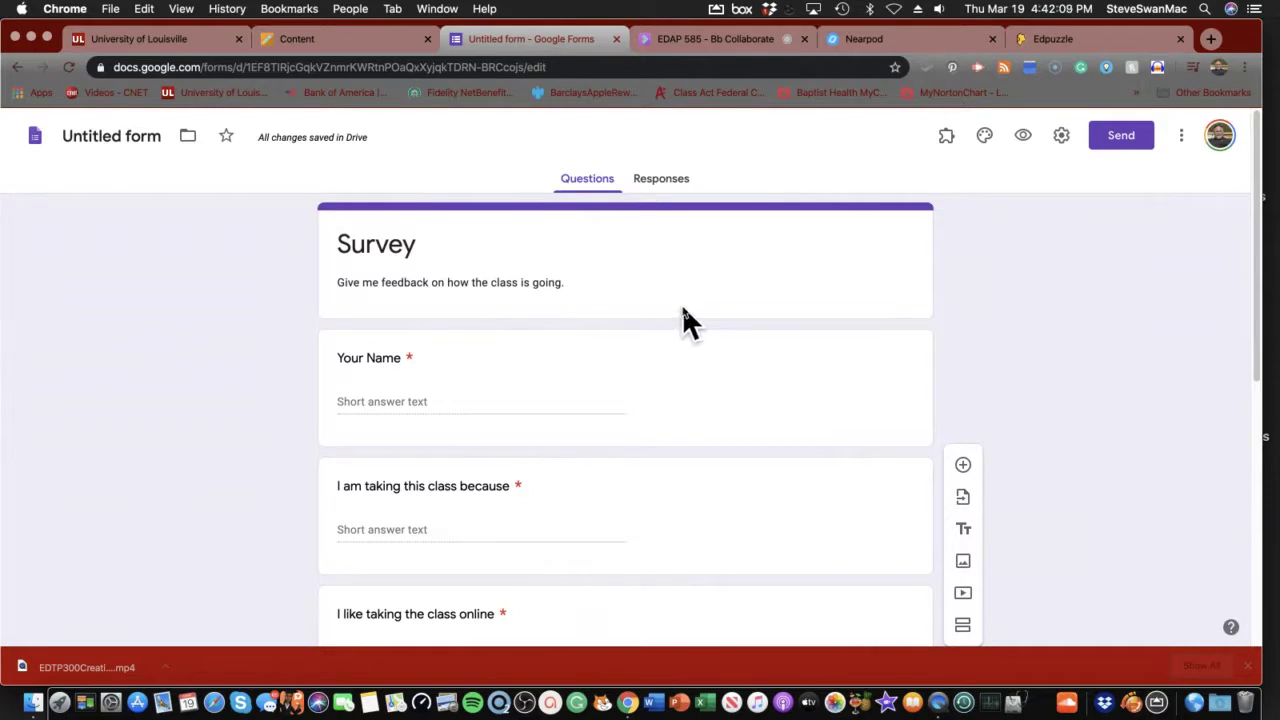
# Step: Copy the form's shareable link from the send options, leaving e-mail address collection off
pyautogui.click(1122, 137)
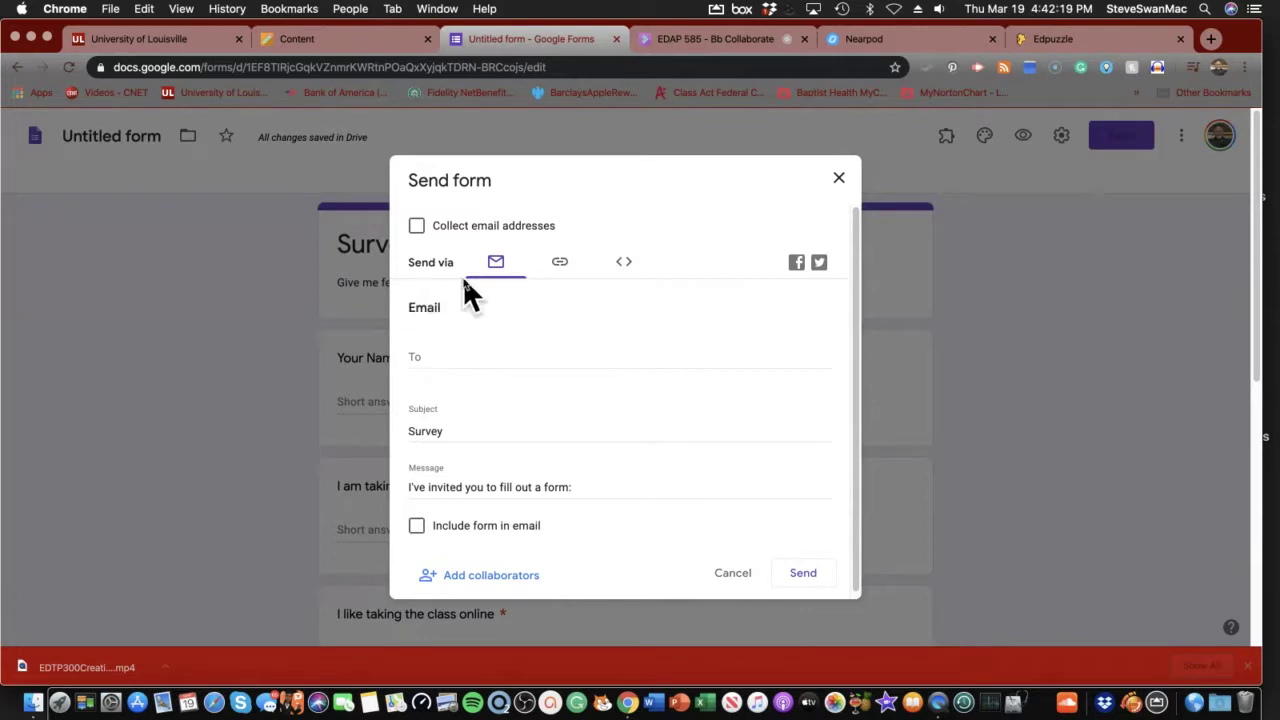
pyautogui.click(557, 266)
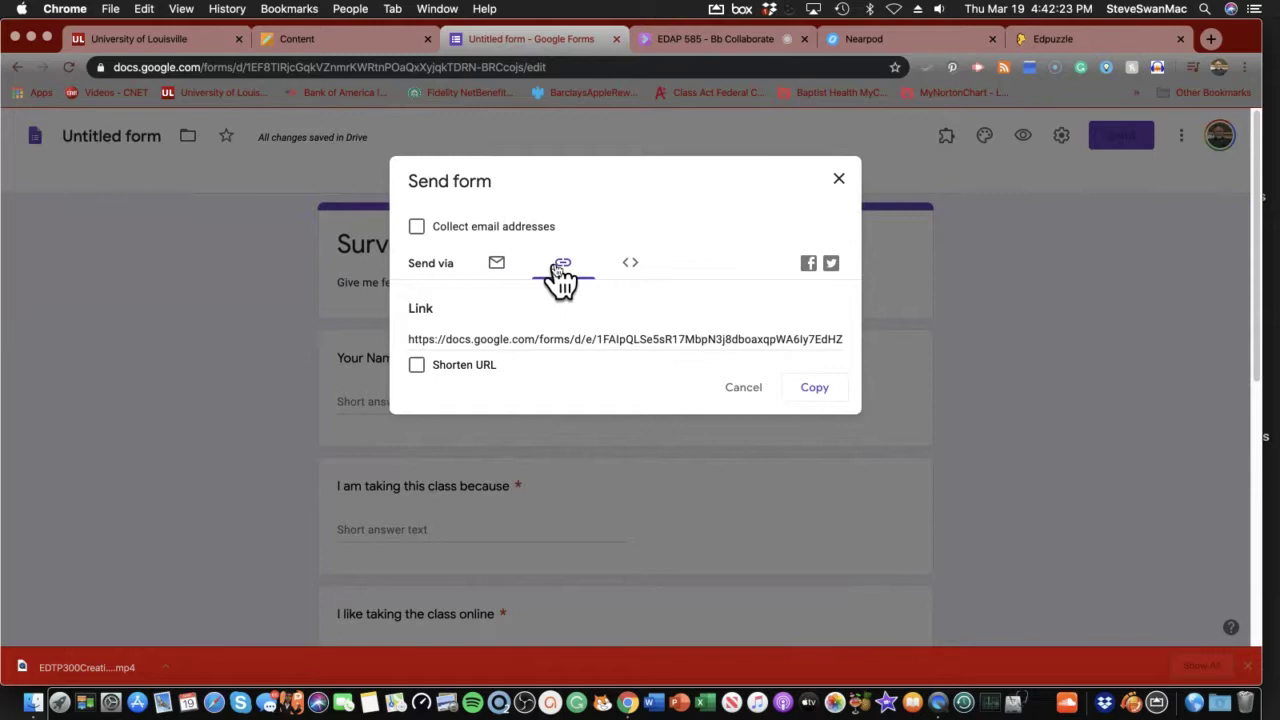
pyautogui.click(417, 228)
pyautogui.click(417, 228)
pyautogui.click(805, 392)
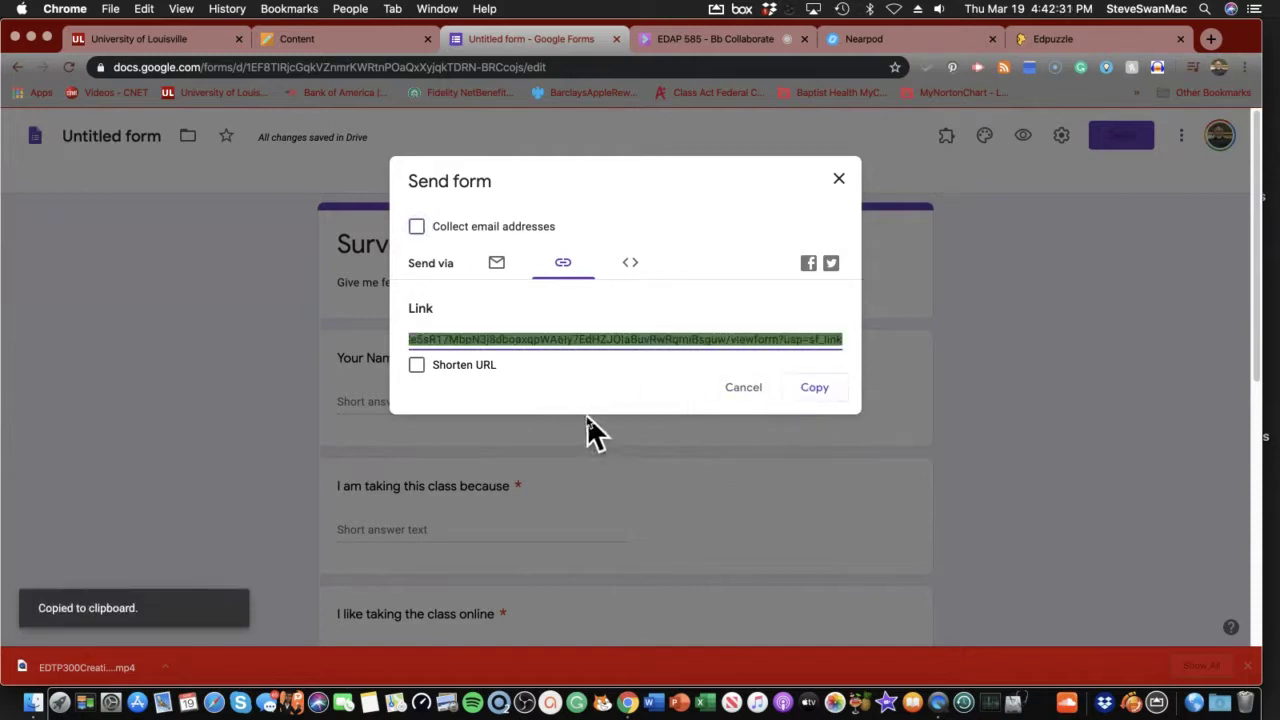
pyautogui.click(837, 182)
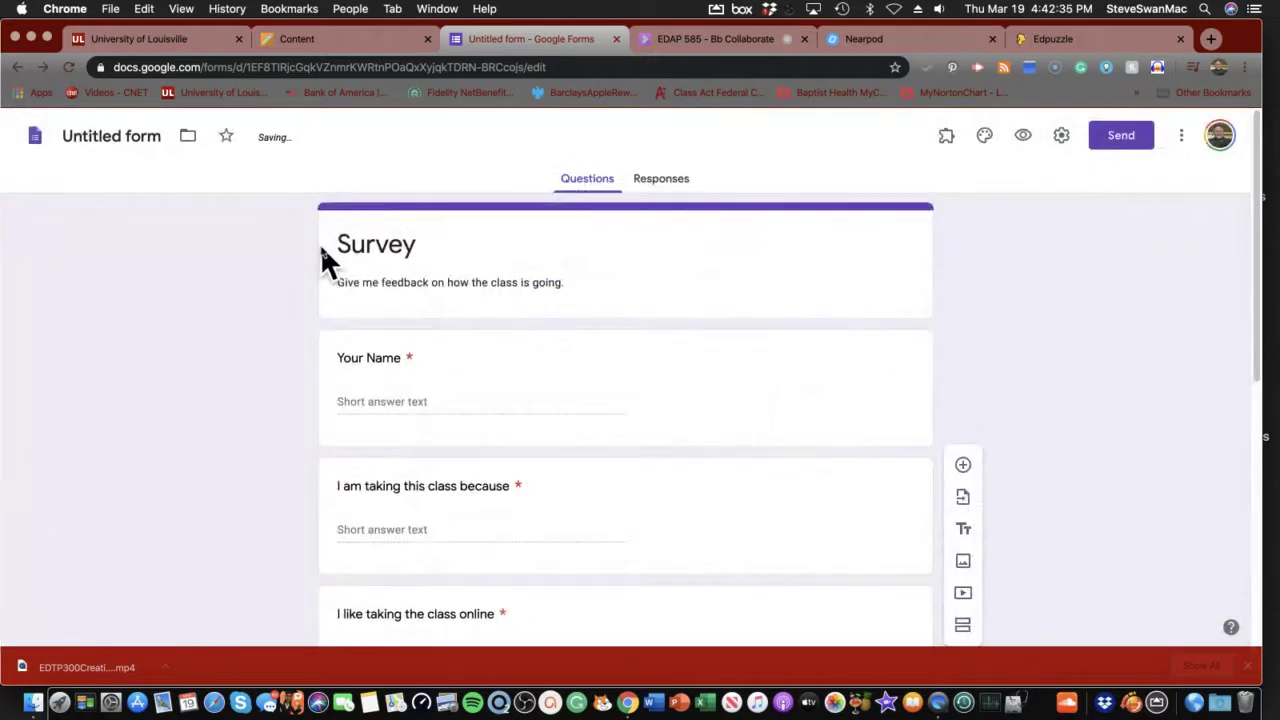
# Step: Rename the untitled form file as "Survey"
pyautogui.click(105, 128)
pyautogui.click(177, 200)
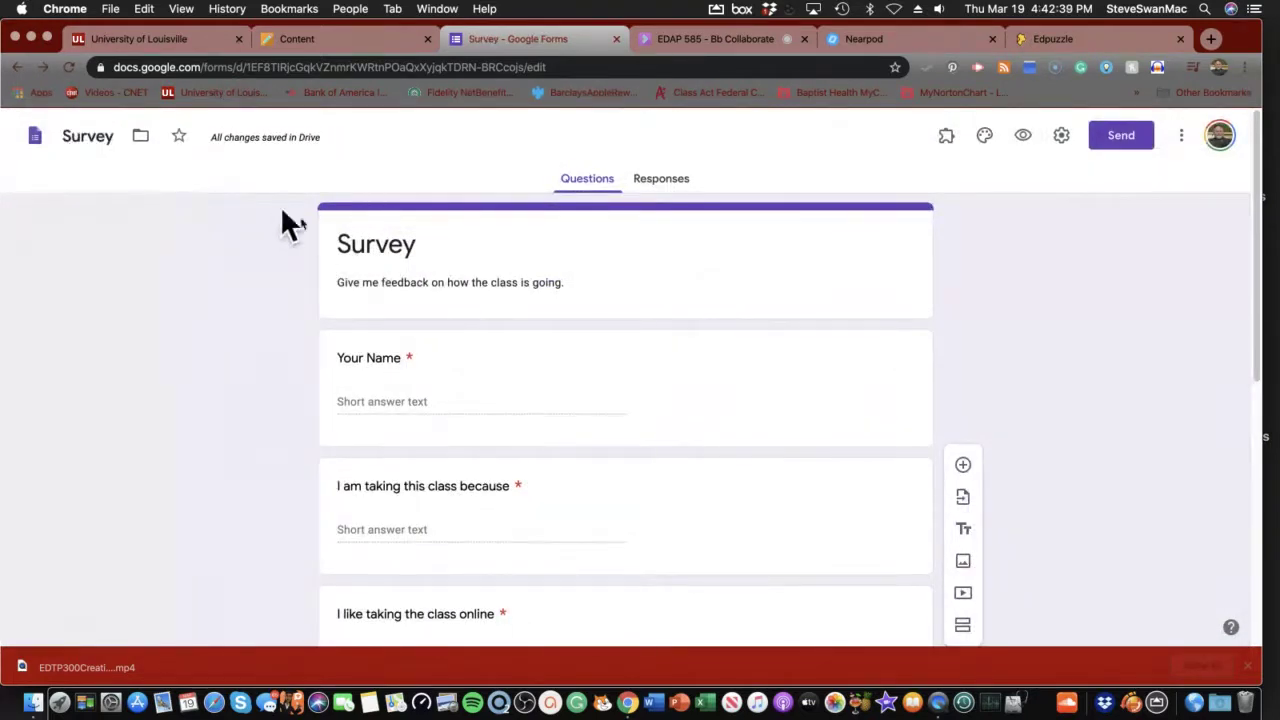
# Step: Review the survey's questions and examine the existing forms from which questions can be imported
pyautogui.scroll(-5, 437, 265)
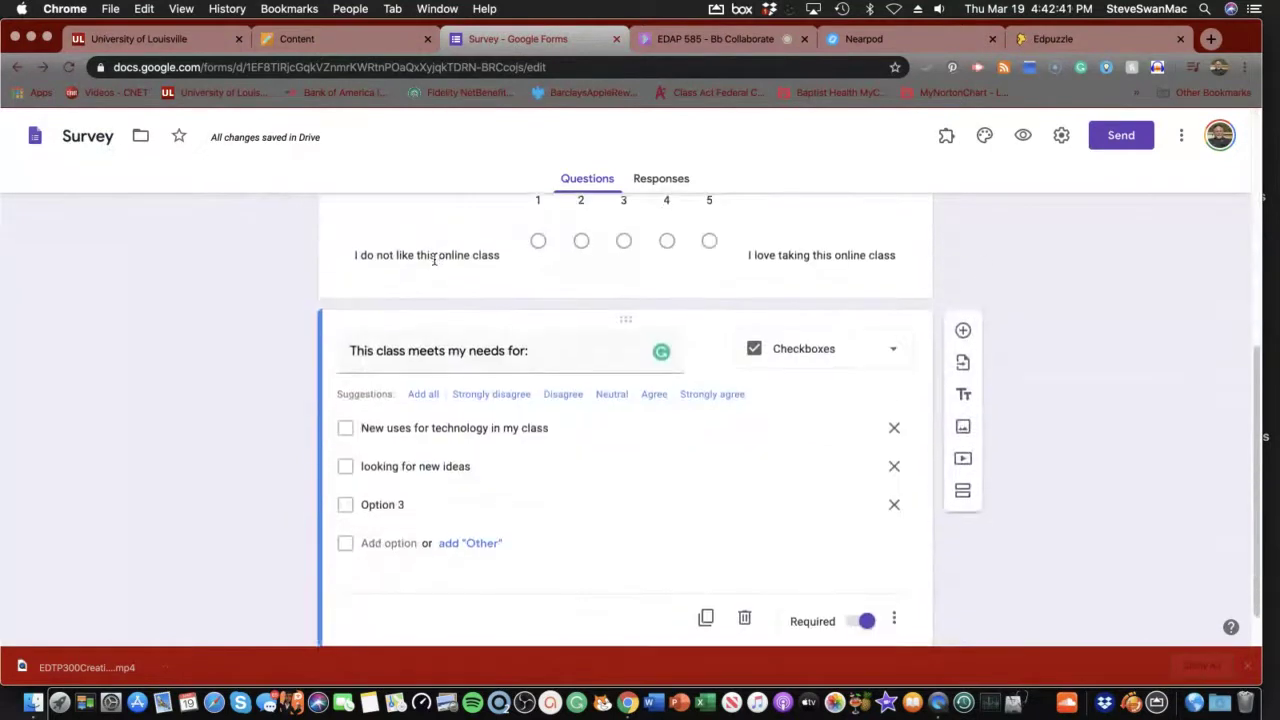
pyautogui.scroll(-1, 433, 258)
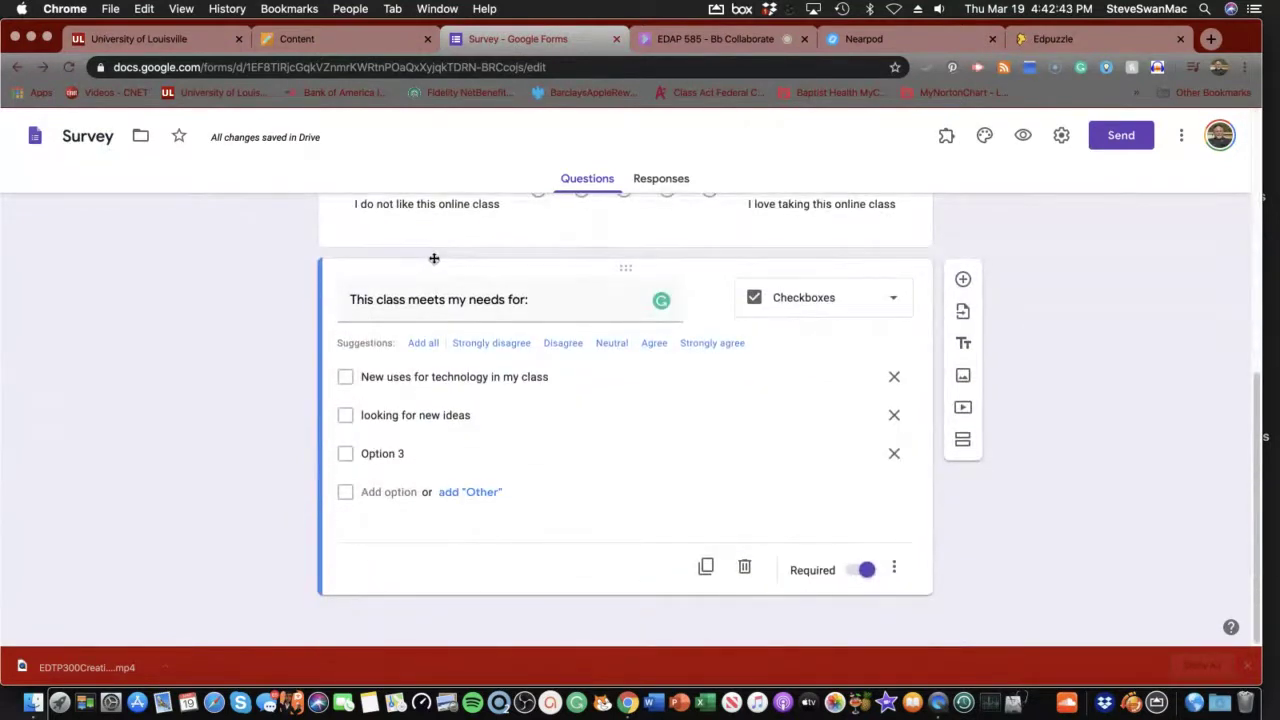
pyautogui.scroll(10, 433, 259)
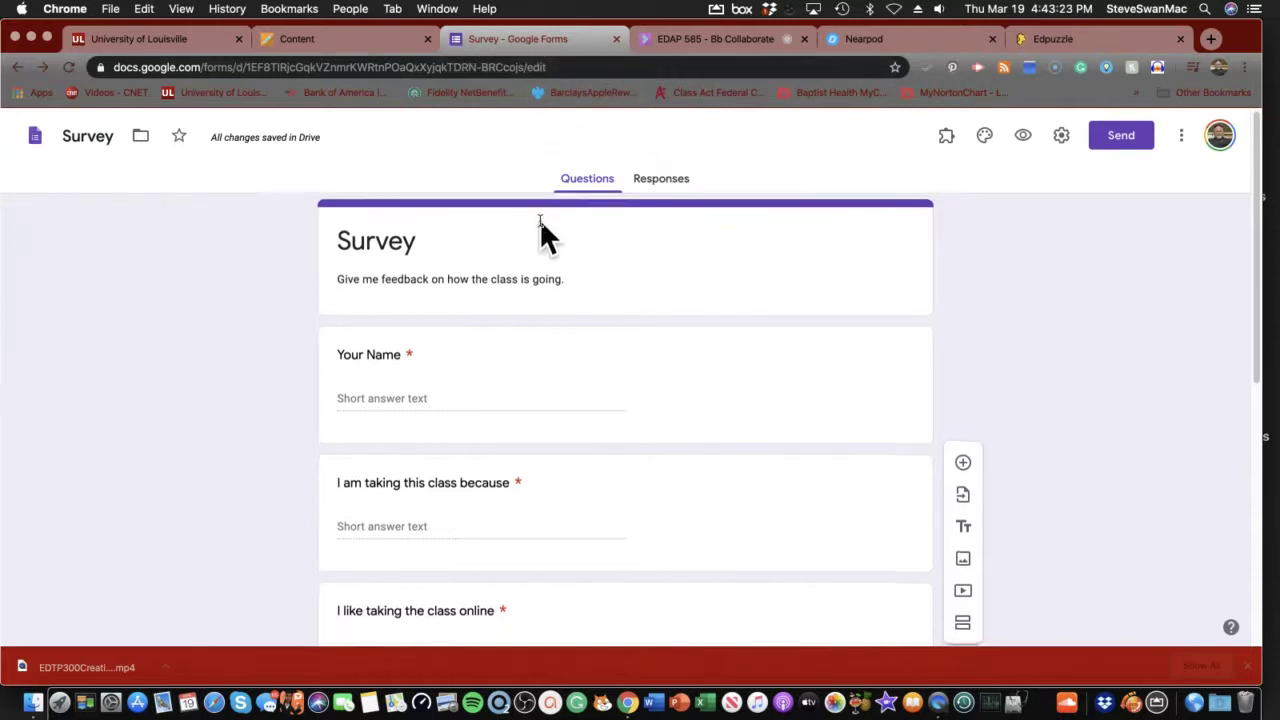
pyautogui.scroll(-3, 541, 234)
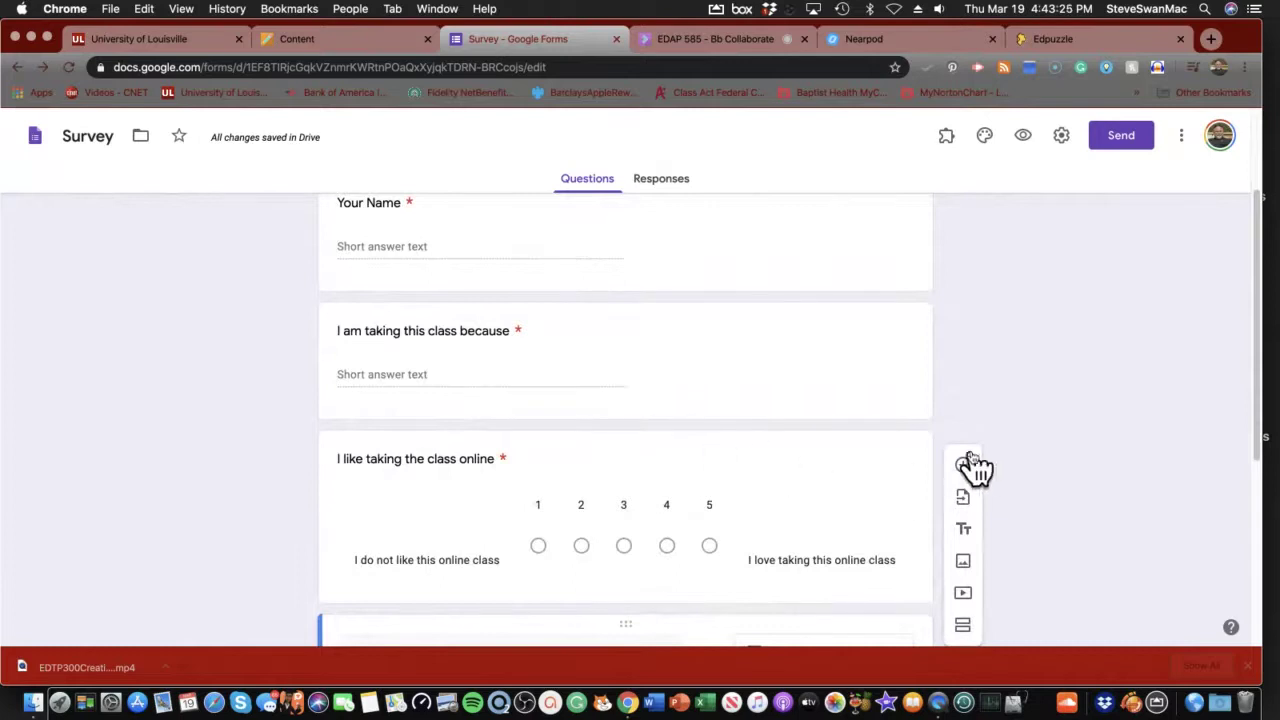
pyautogui.scroll(-3, 955, 494)
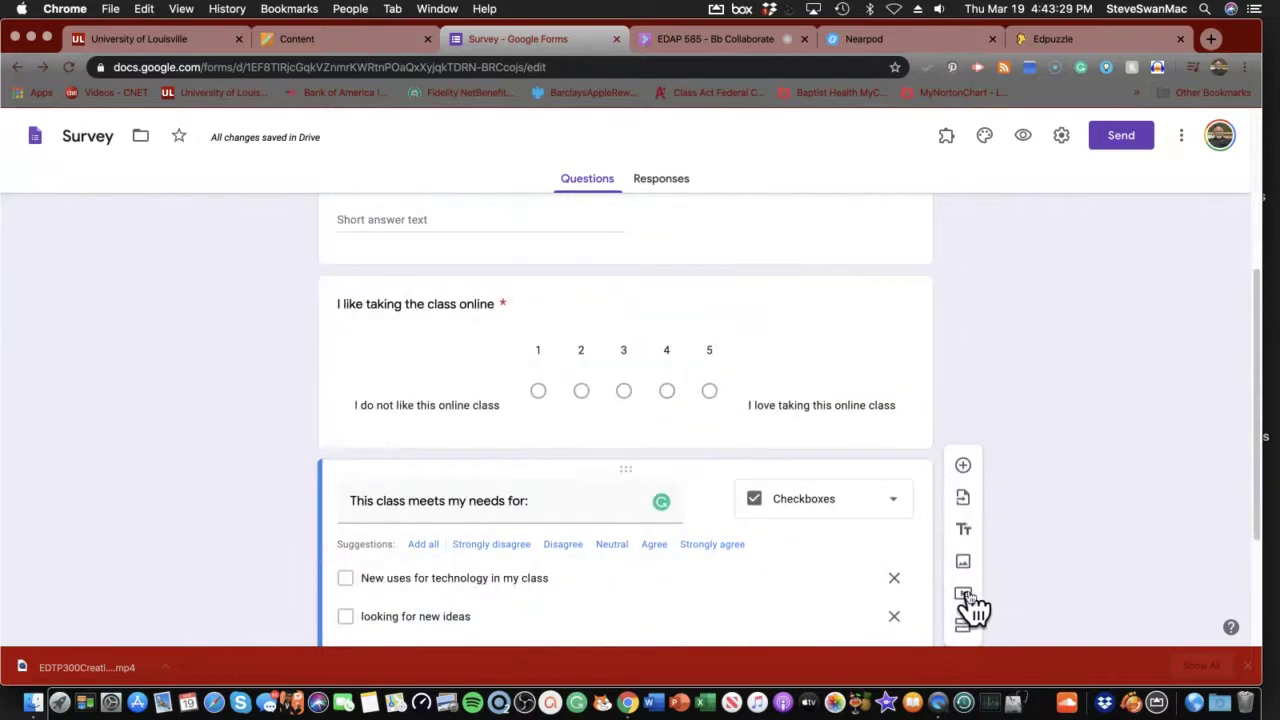
pyautogui.press('Return')
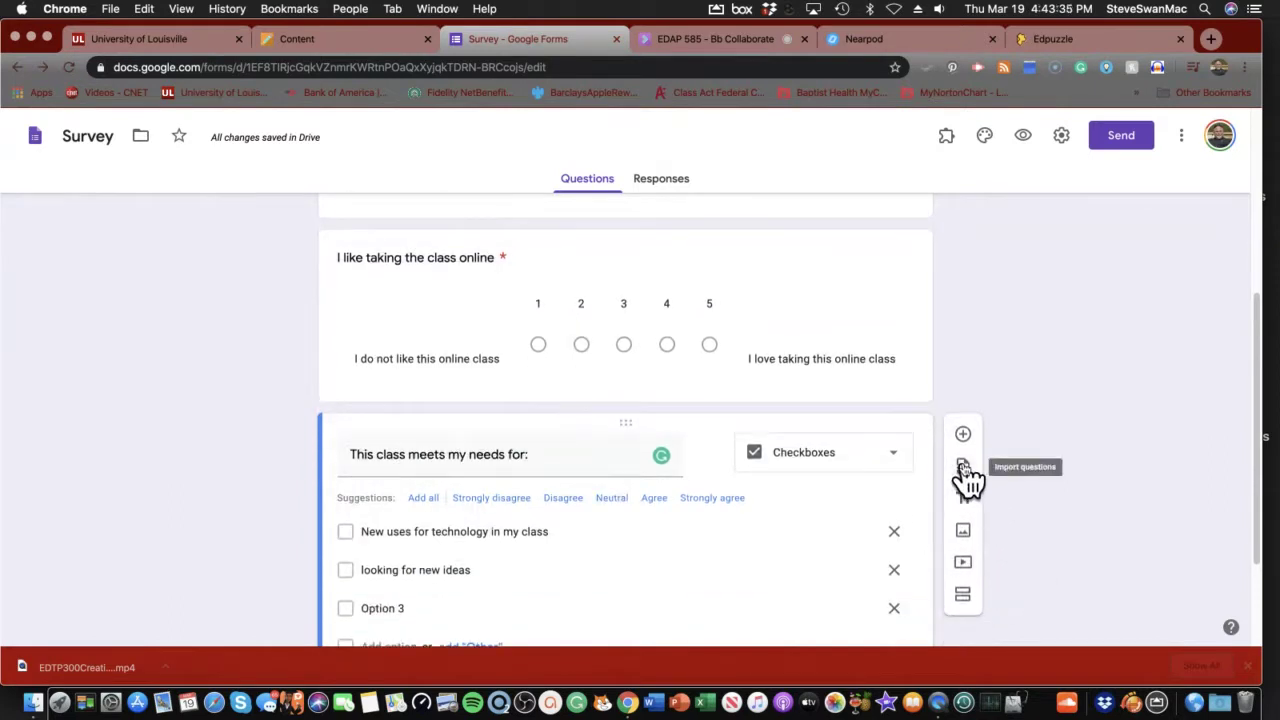
pyautogui.click(964, 470)
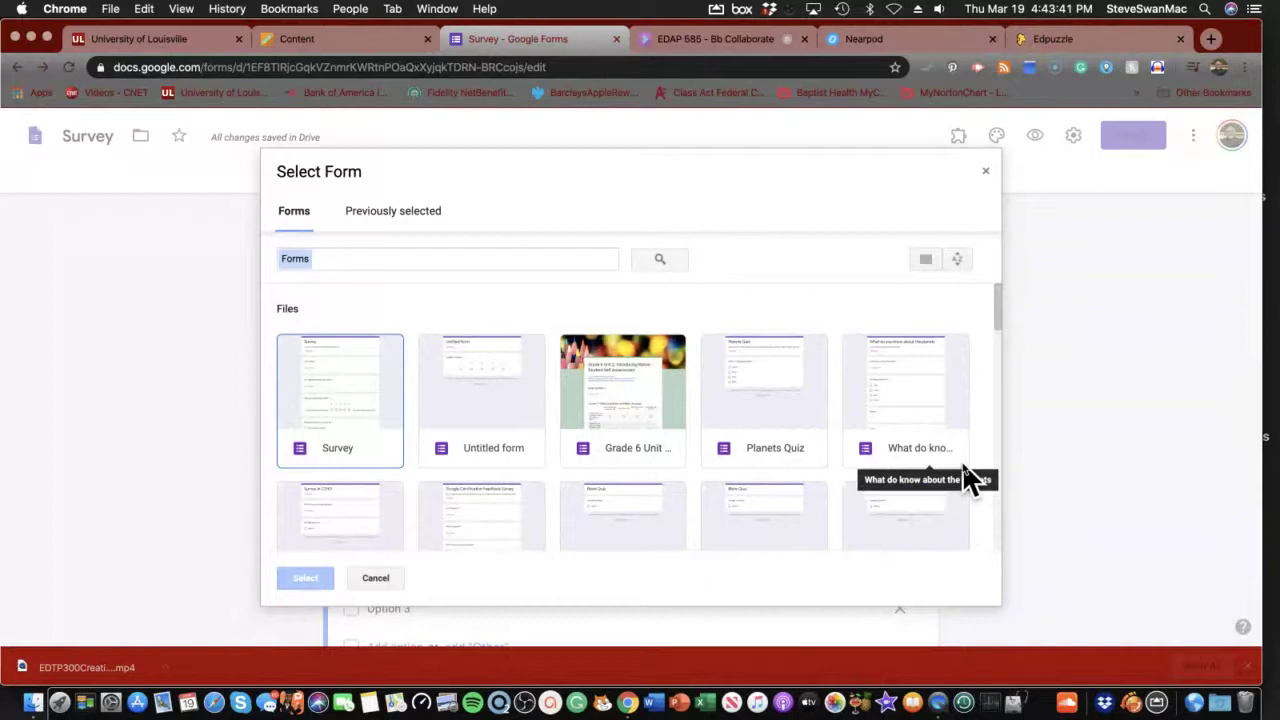
pyautogui.click(983, 178)
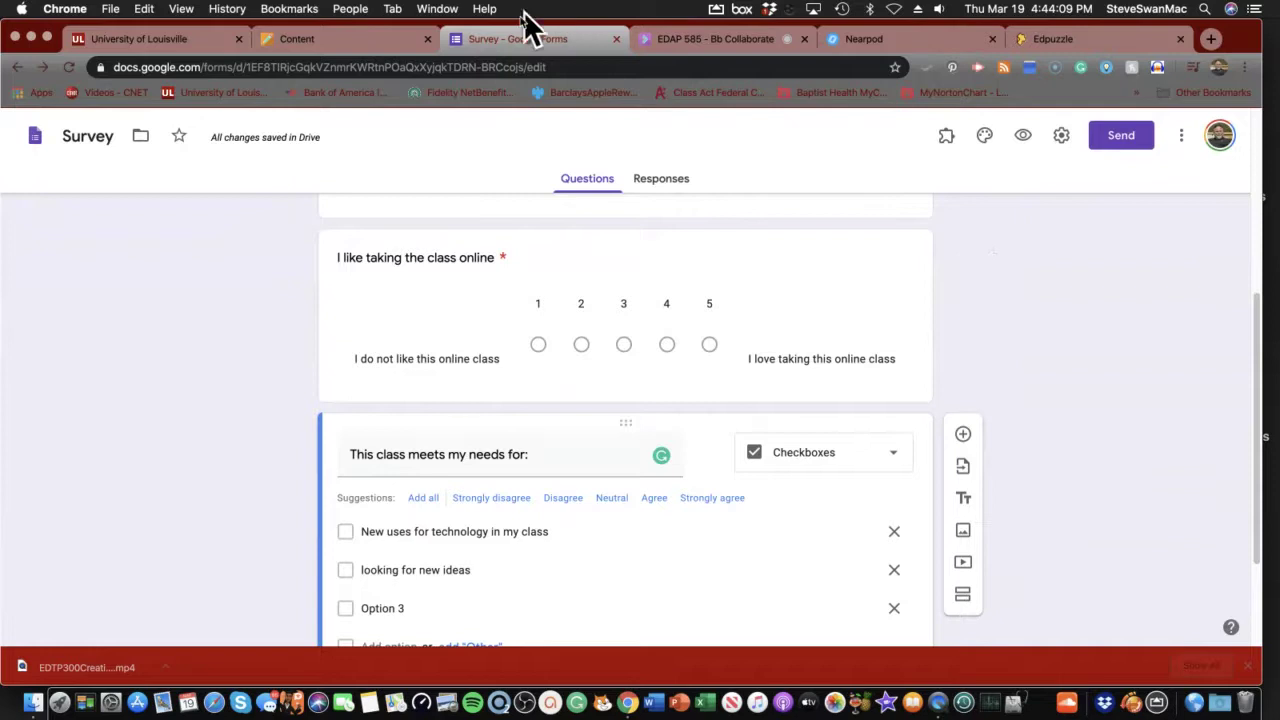
# Step: Return to the Module 5: Assessment page in Blackboard and open the linked Nearpod site
pyautogui.click(297, 45)
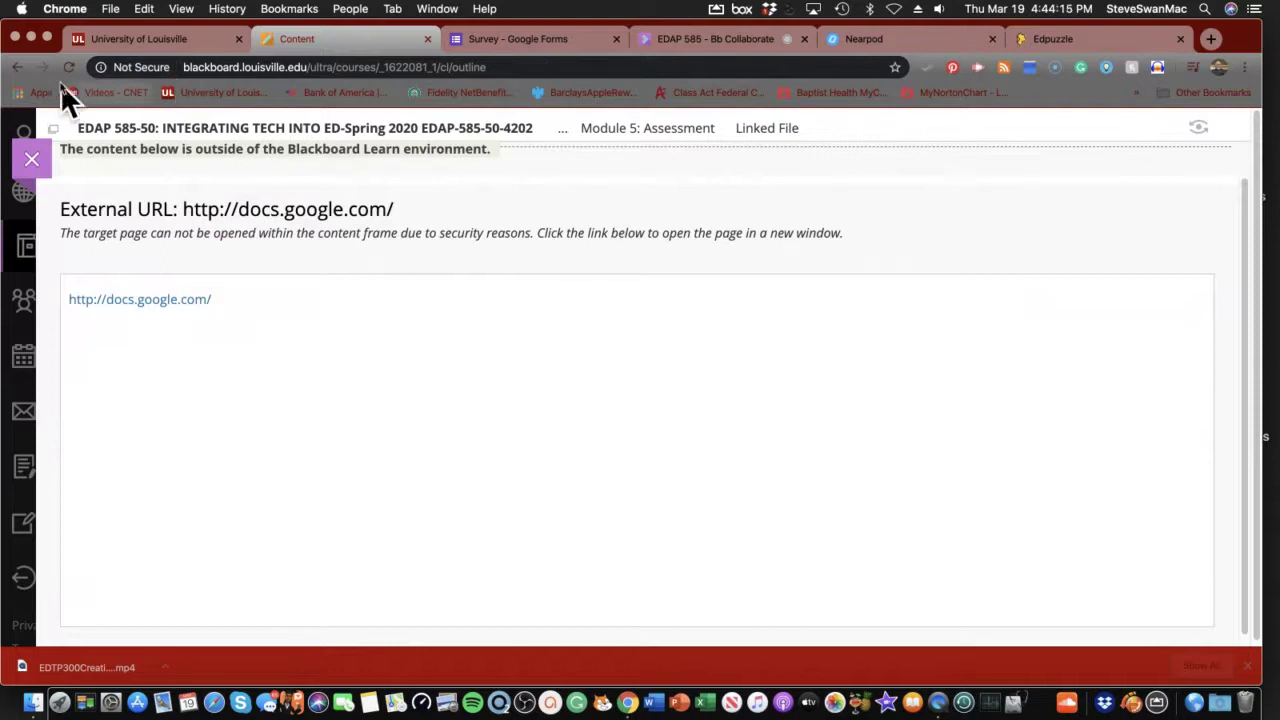
pyautogui.click(18, 70)
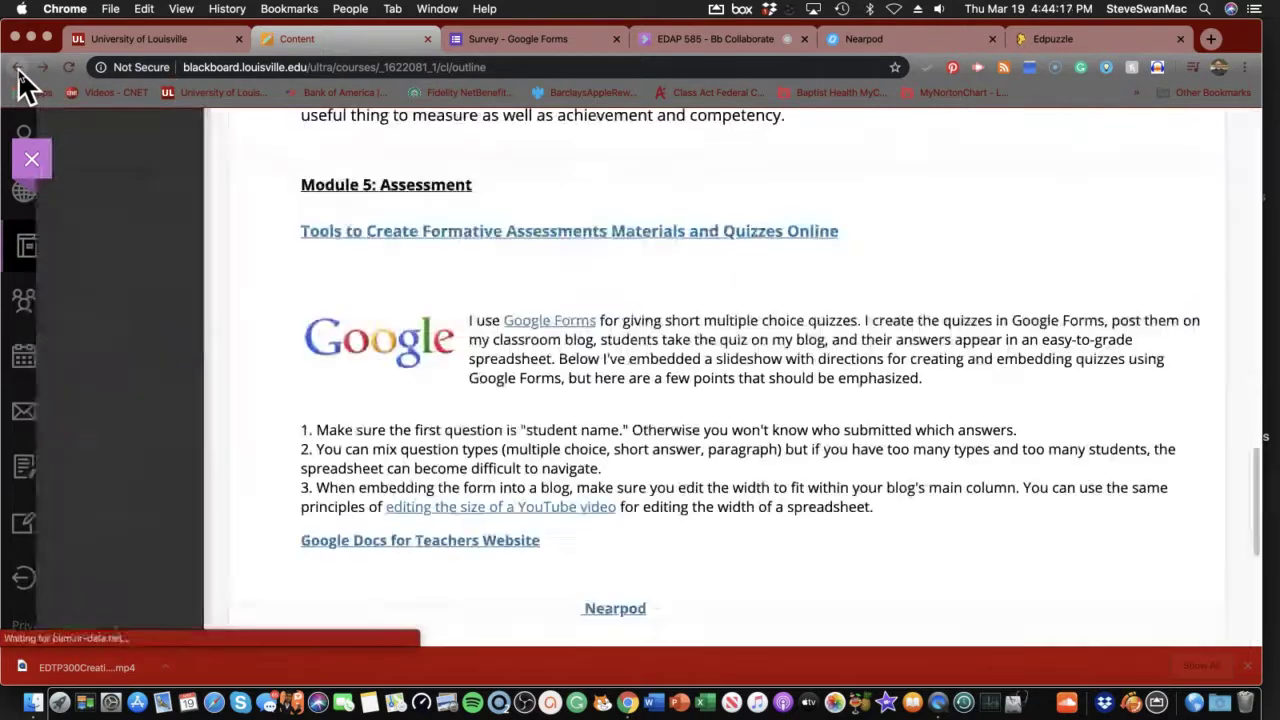
pyautogui.scroll(-3, 305, 240)
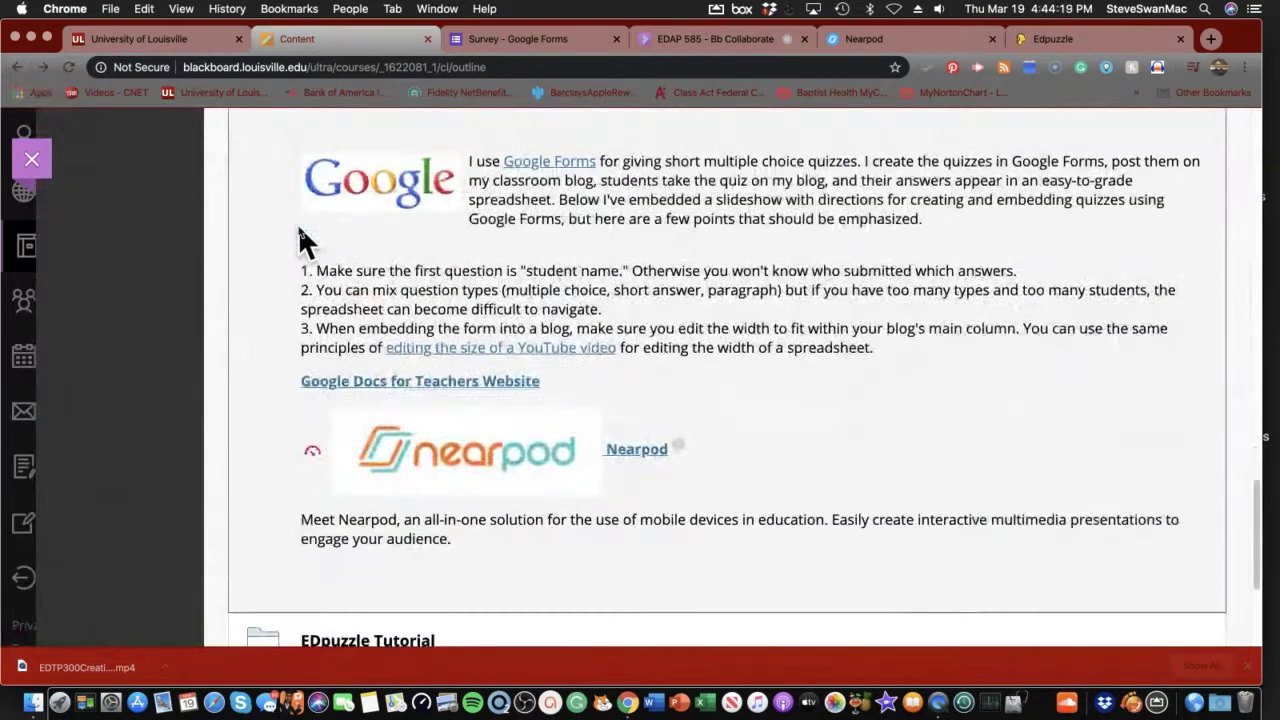
pyautogui.click(490, 458)
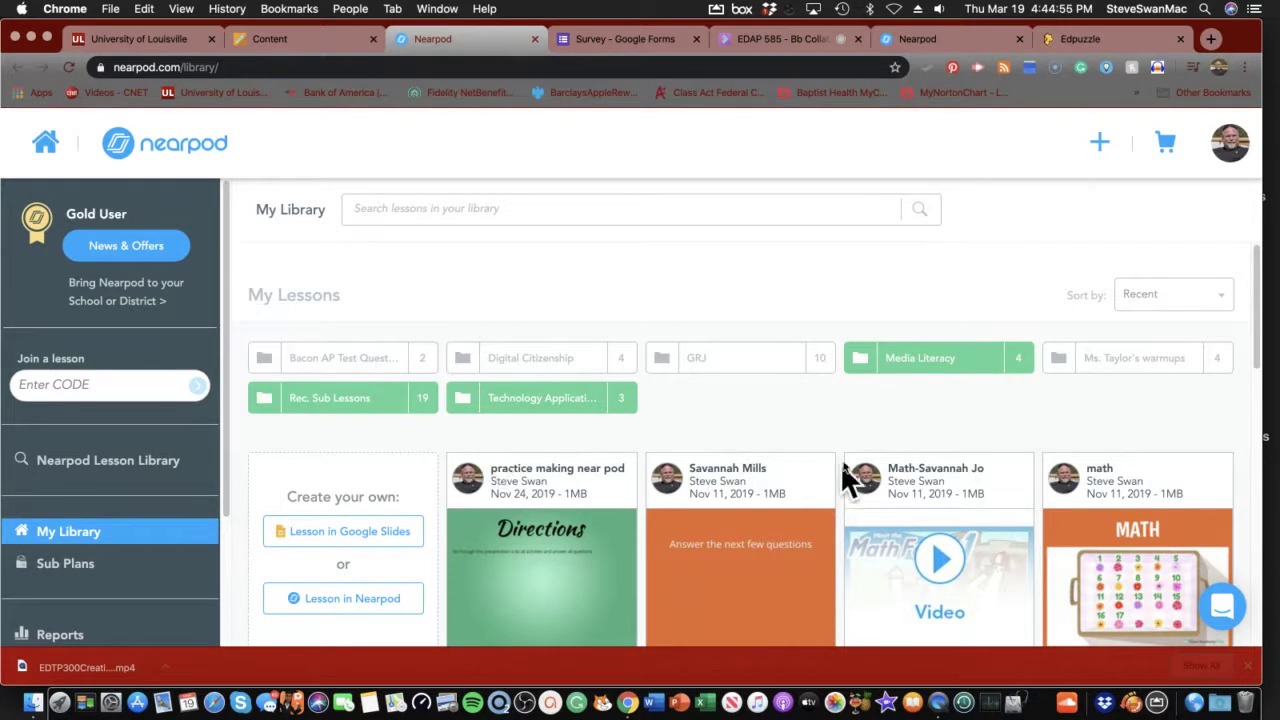
# Step: Log out of the Nearpod account and open the site's login page
pyautogui.click(1228, 150)
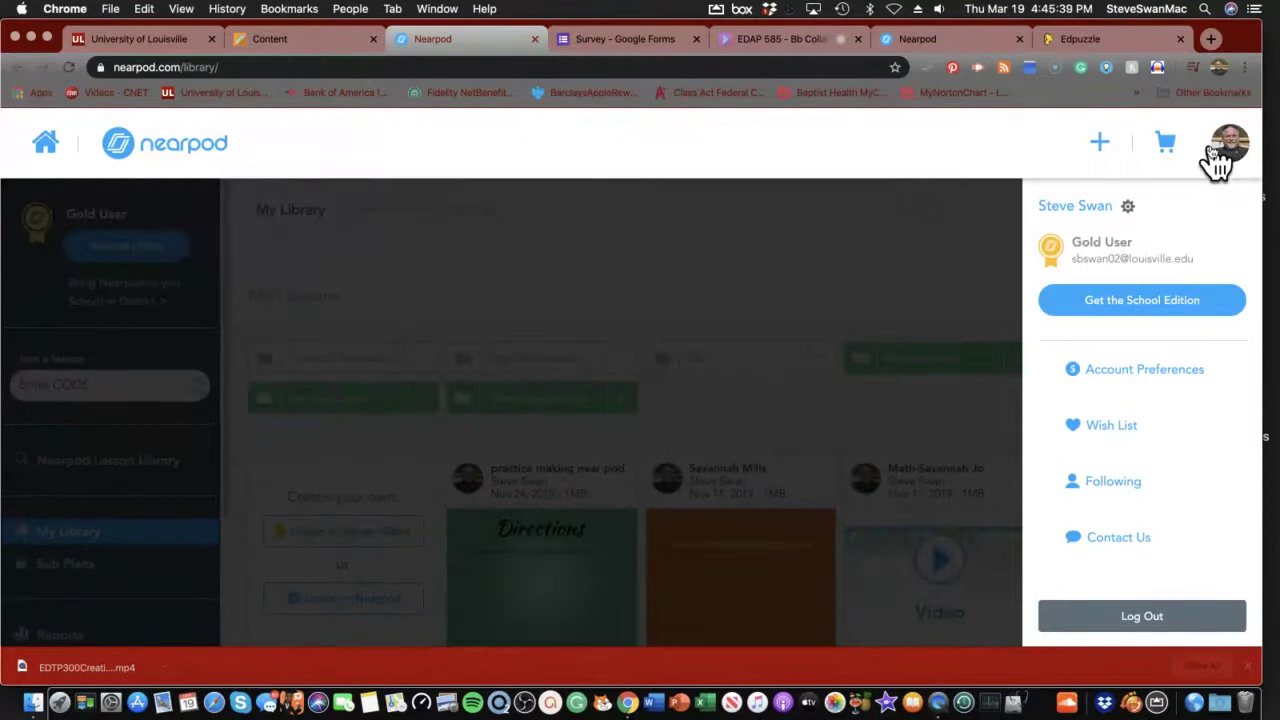
pyautogui.click(1163, 628)
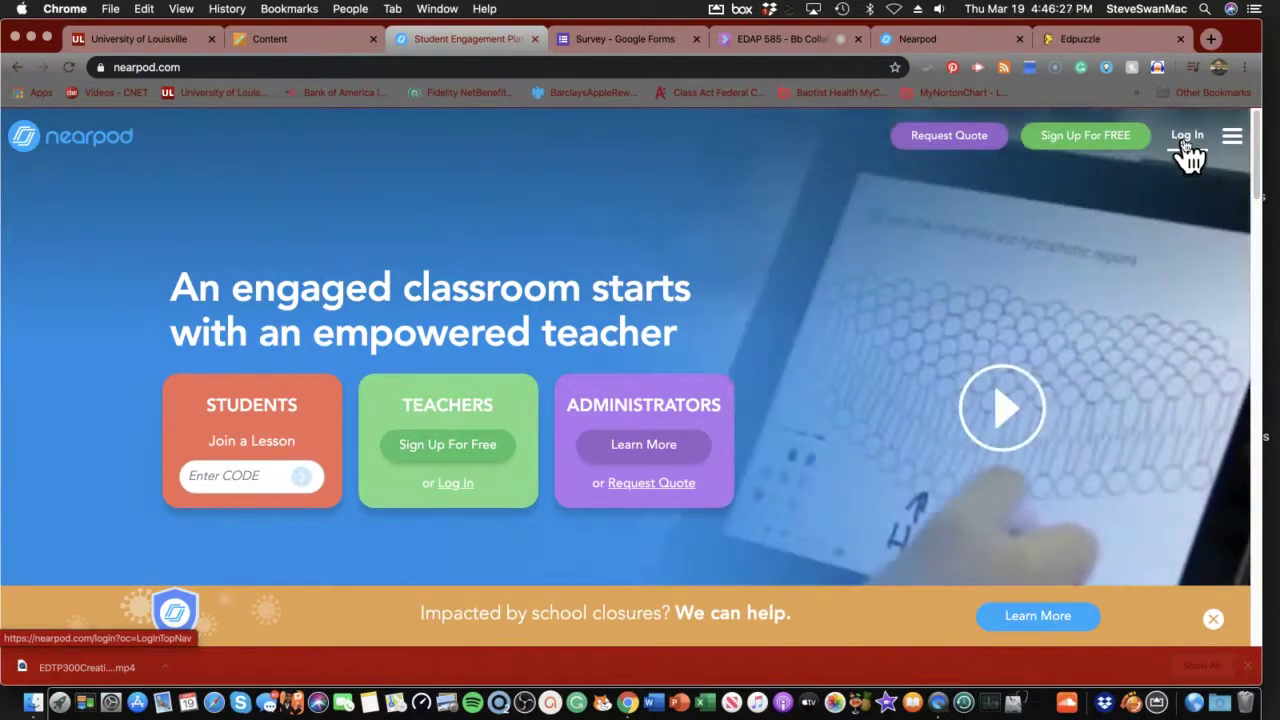
pyautogui.click(1184, 143)
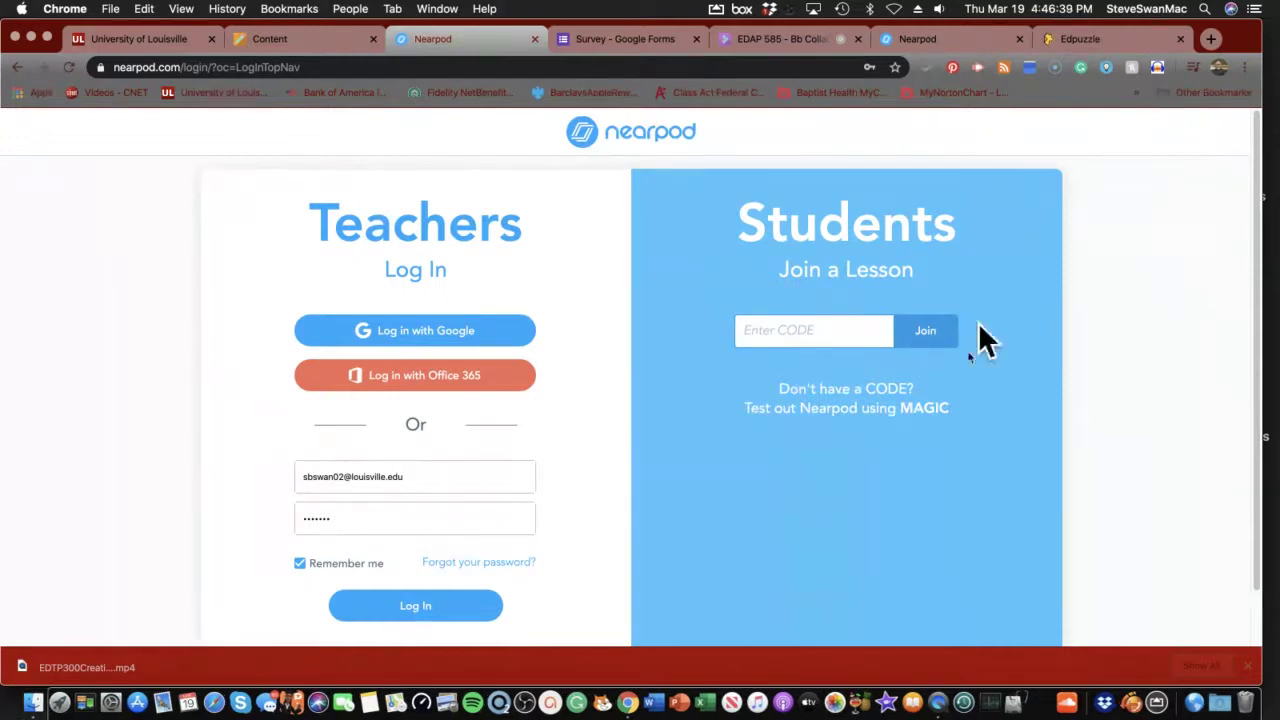
# Step: Try to log in to the teacher account by entering the account e-mail and password
pyautogui.click(308, 477)
pyautogui.write('b')
pyautogui.click(336, 519)
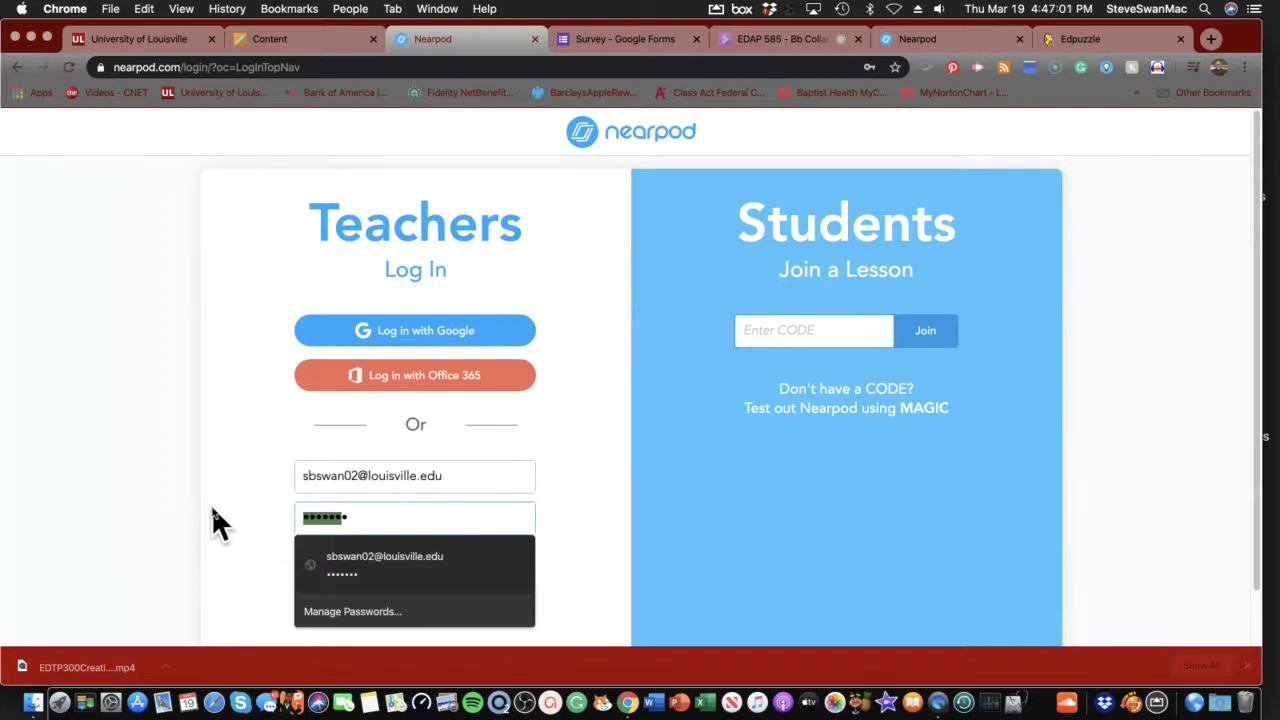
pyautogui.write('•••')
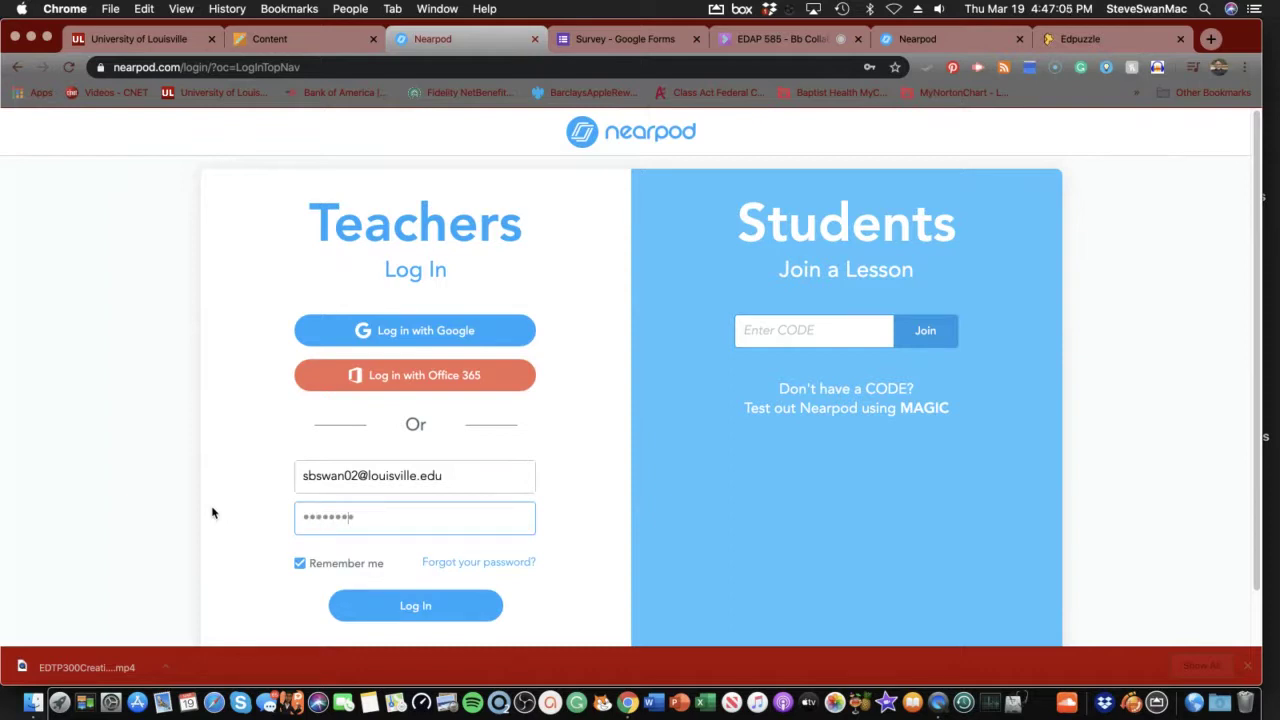
pyautogui.click(430, 608)
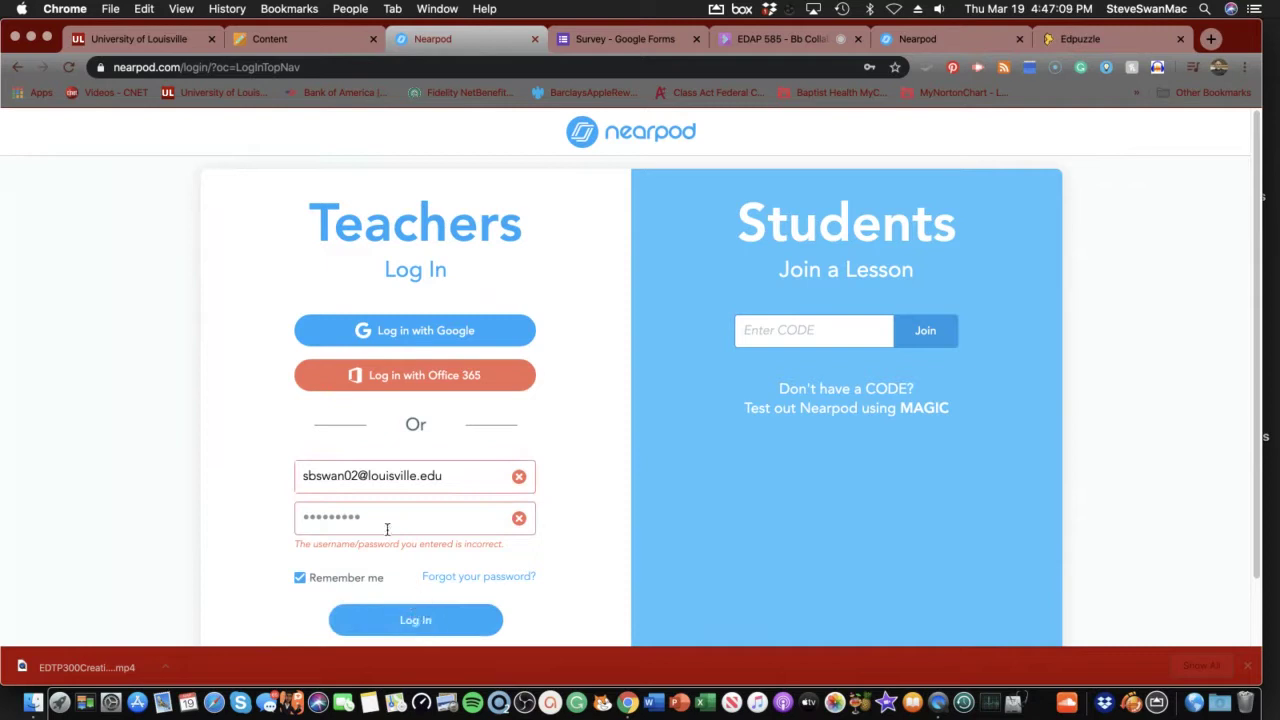
pyautogui.moveTo(387, 529); pyautogui.dragTo(140, 490)
pyautogui.write('••')
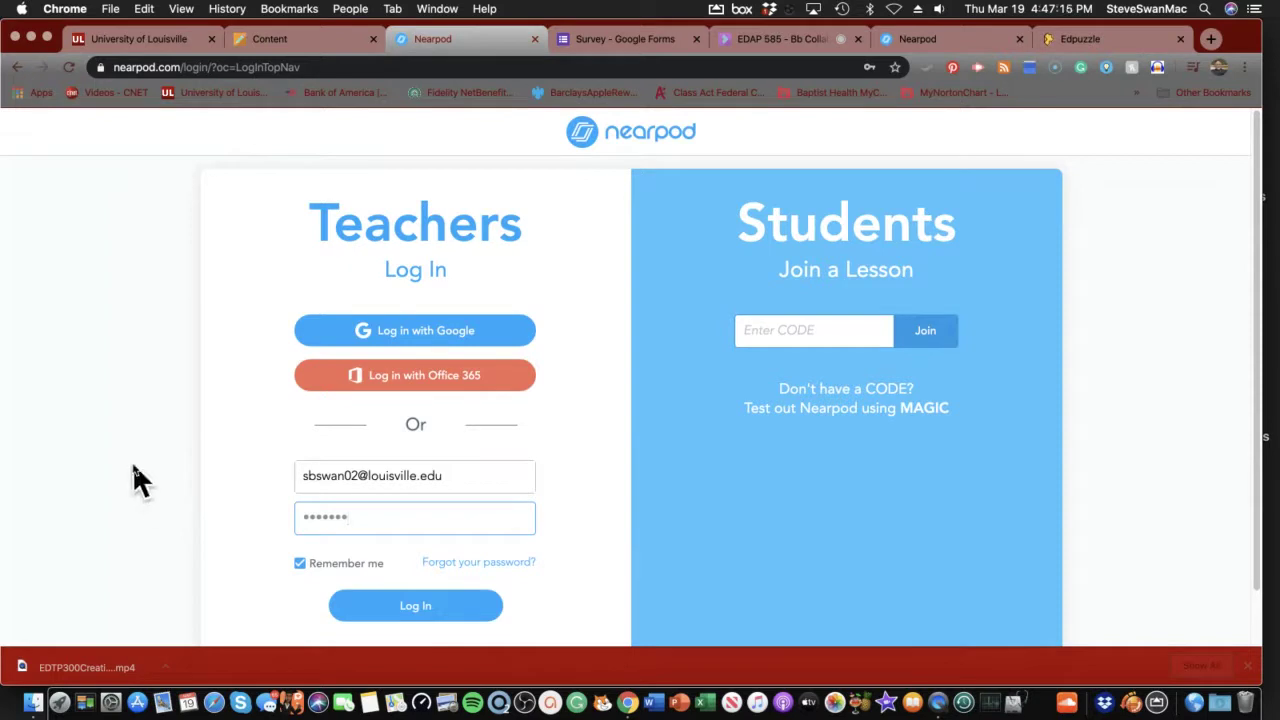
pyautogui.click(400, 610)
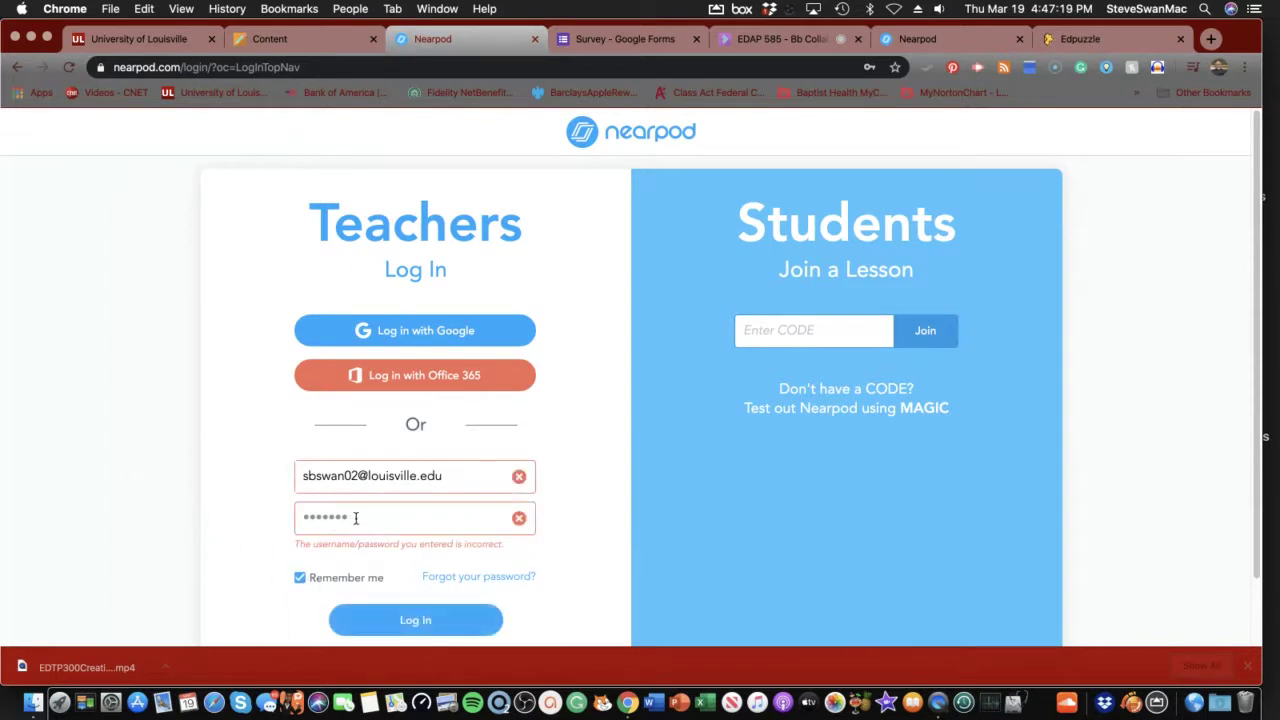
# Step: Replace the typed password with the browser's saved account password and log in to the teacher account
pyautogui.moveTo(355, 518); pyautogui.dragTo(232, 502)
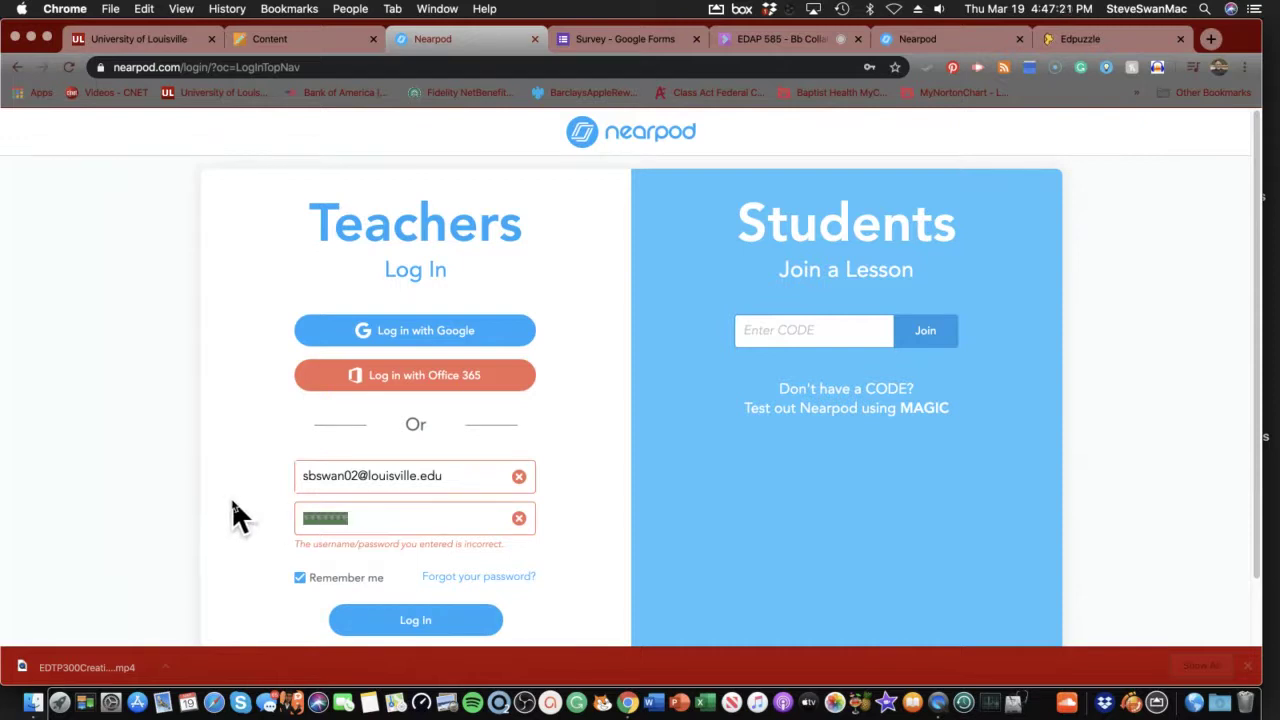
pyautogui.press('BackSpace')
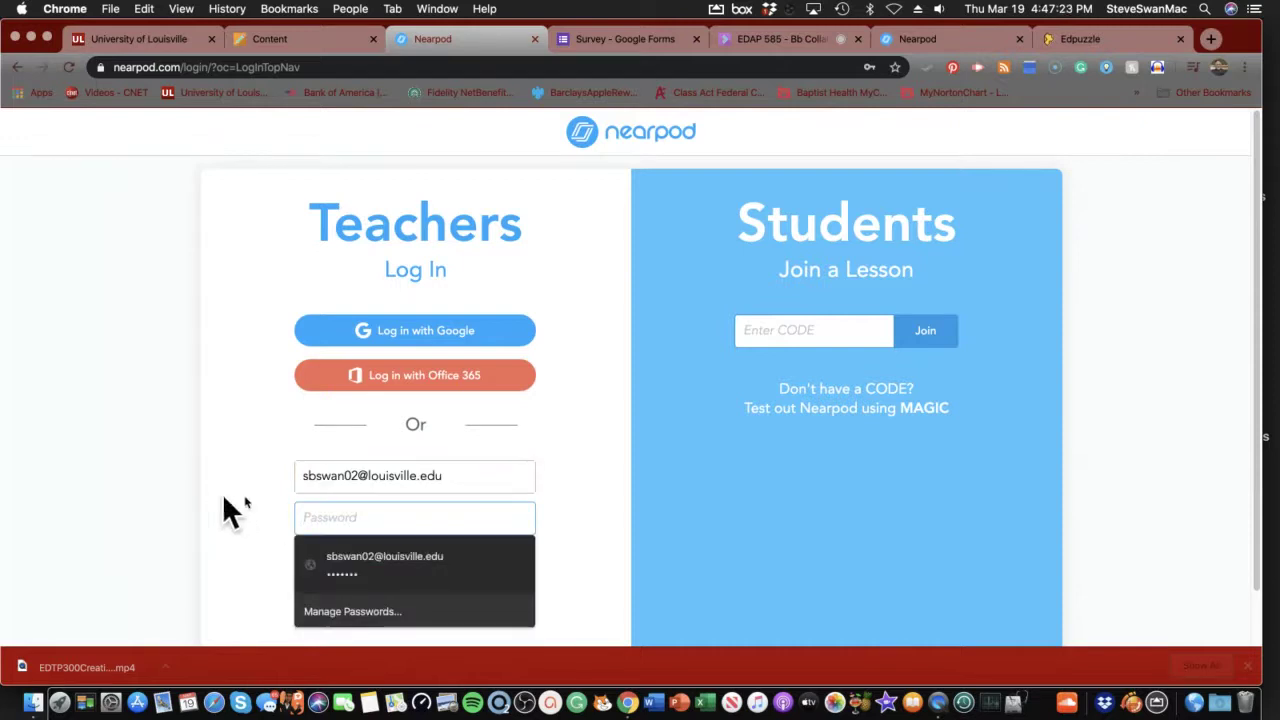
pyautogui.click(338, 562)
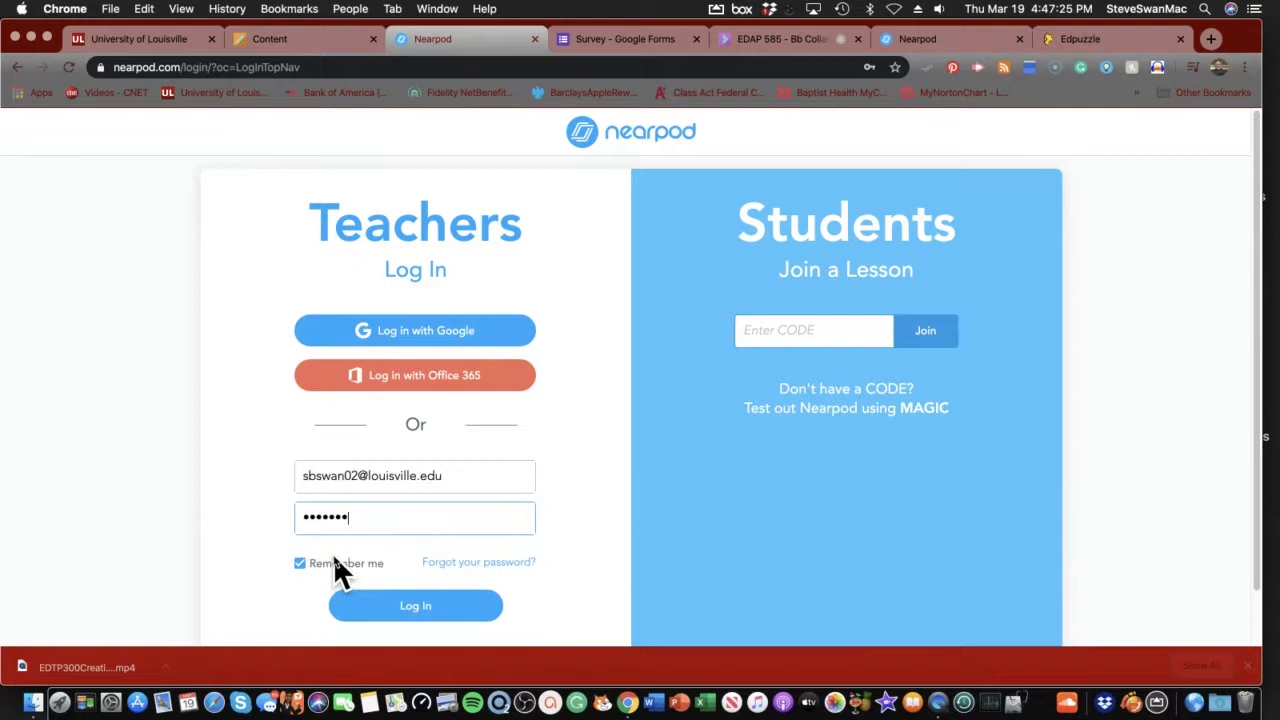
pyautogui.click(395, 612)
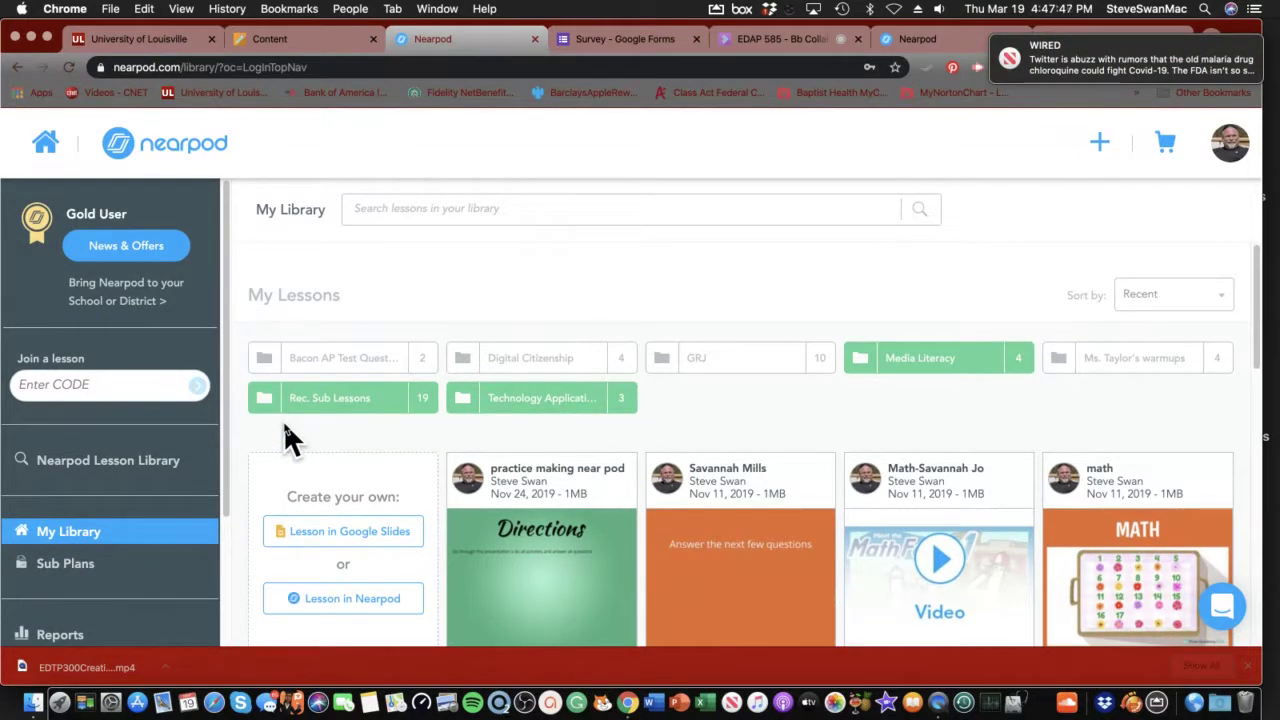
# Step: Examine the options for creating new content and the lessons in the Bacon AP Test and Digital Citizenship folders
pyautogui.click(1100, 138)
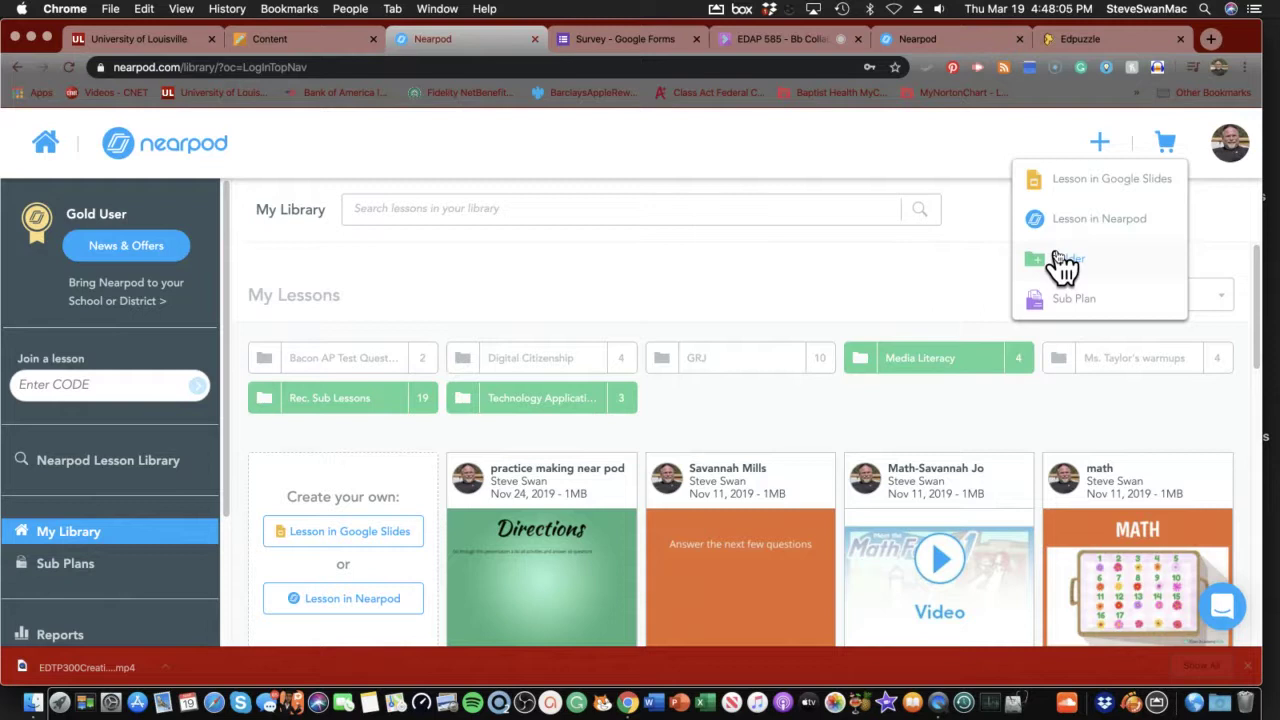
pyautogui.click(342, 366)
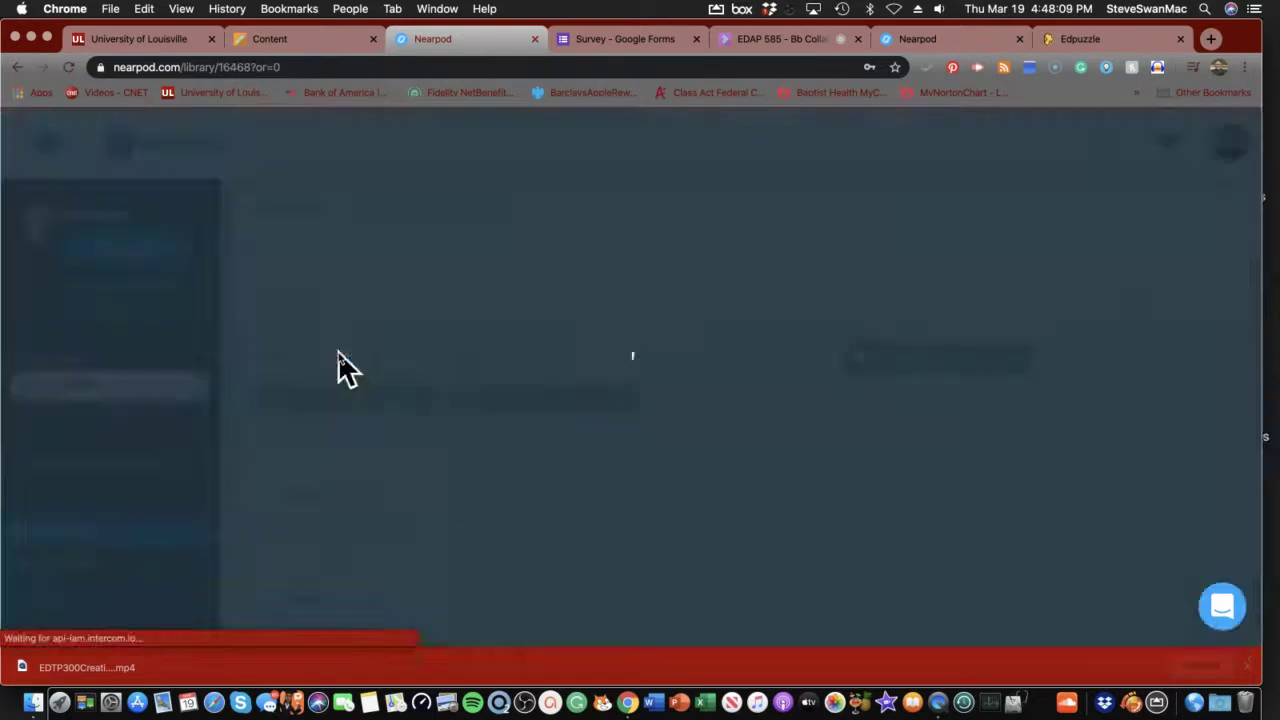
pyautogui.moveTo(690, 436)
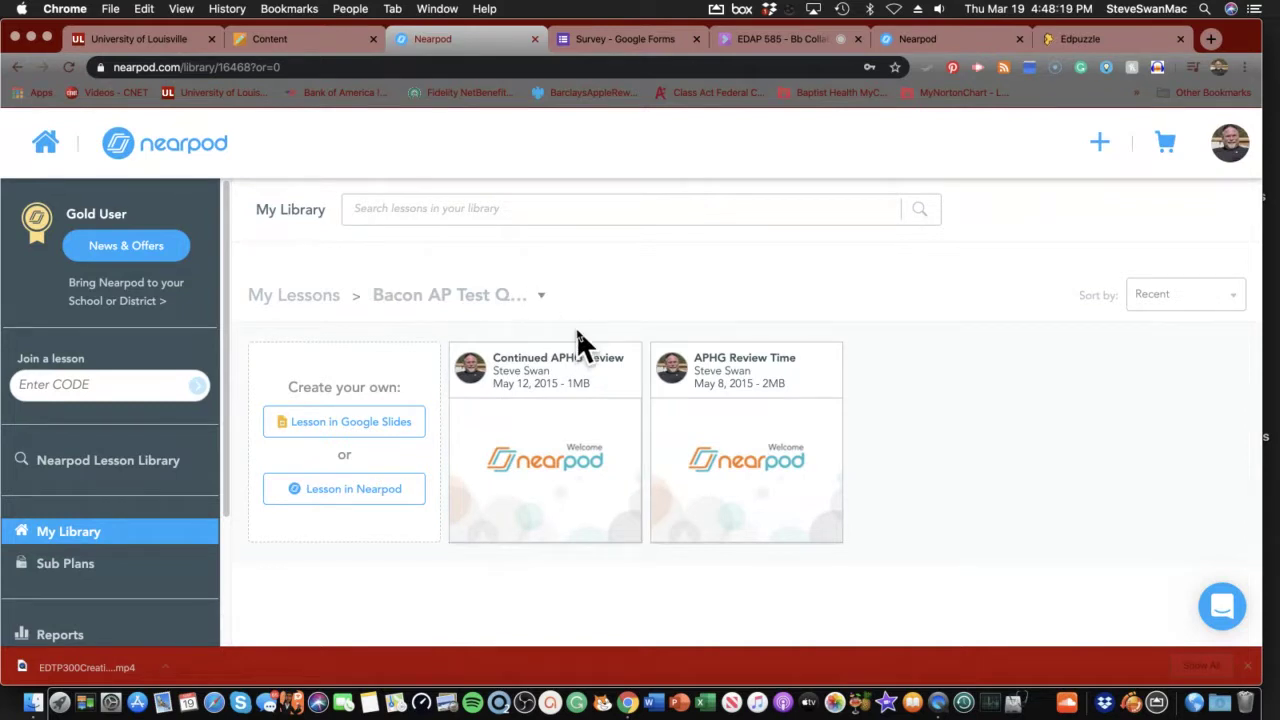
pyautogui.moveTo(575, 350)
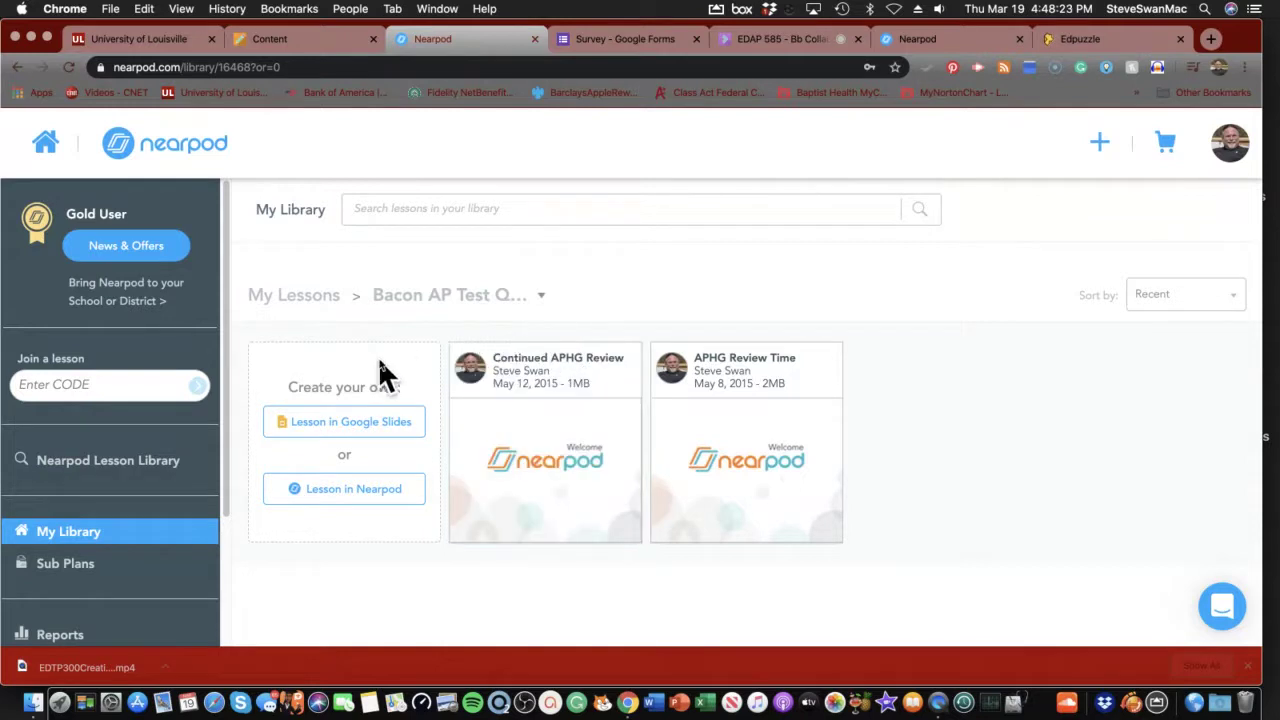
pyautogui.click(15, 68)
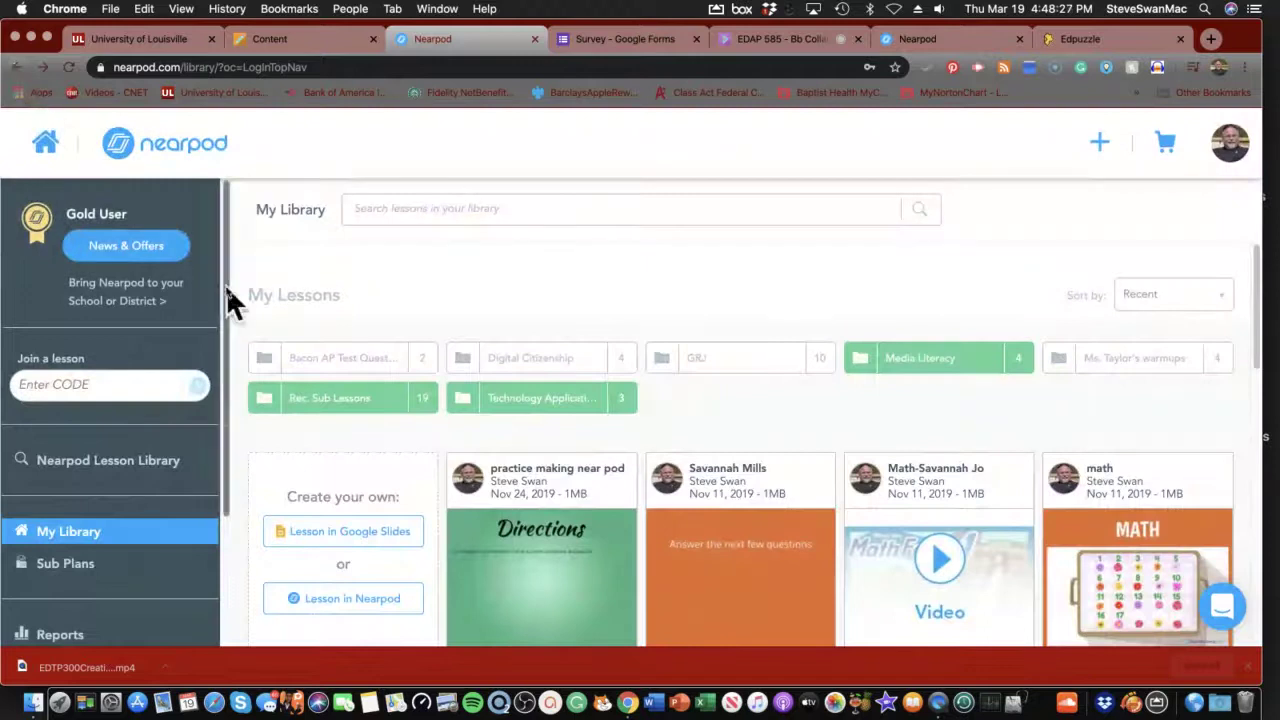
pyautogui.click(525, 370)
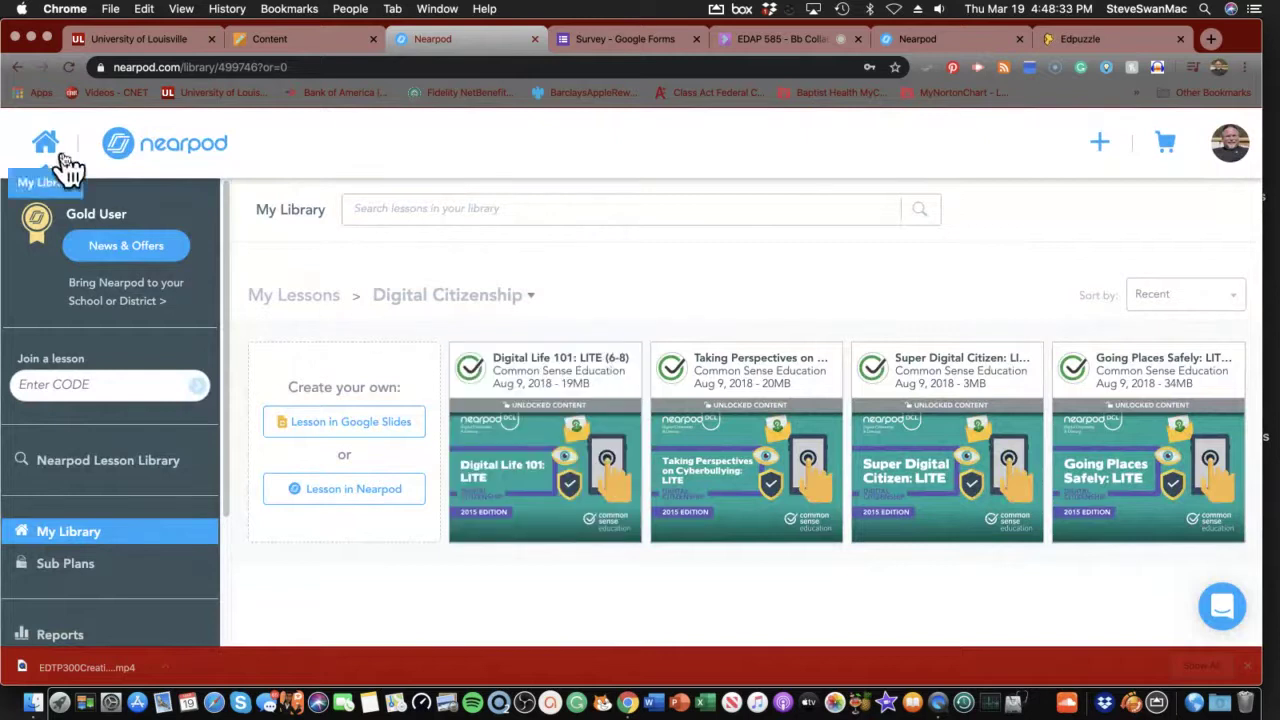
pyautogui.click(15, 68)
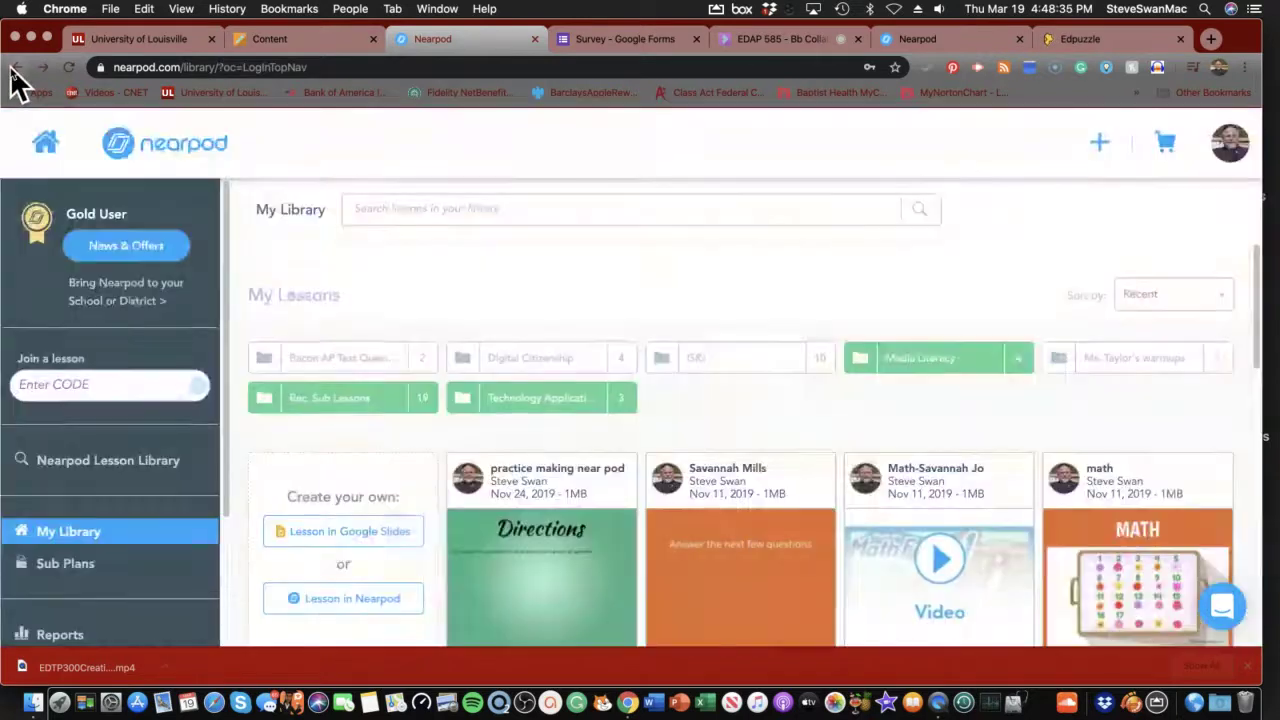
# Step: Review the saved lessons in My Library and the presentation options offered for them
pyautogui.scroll(-5, 350, 405)
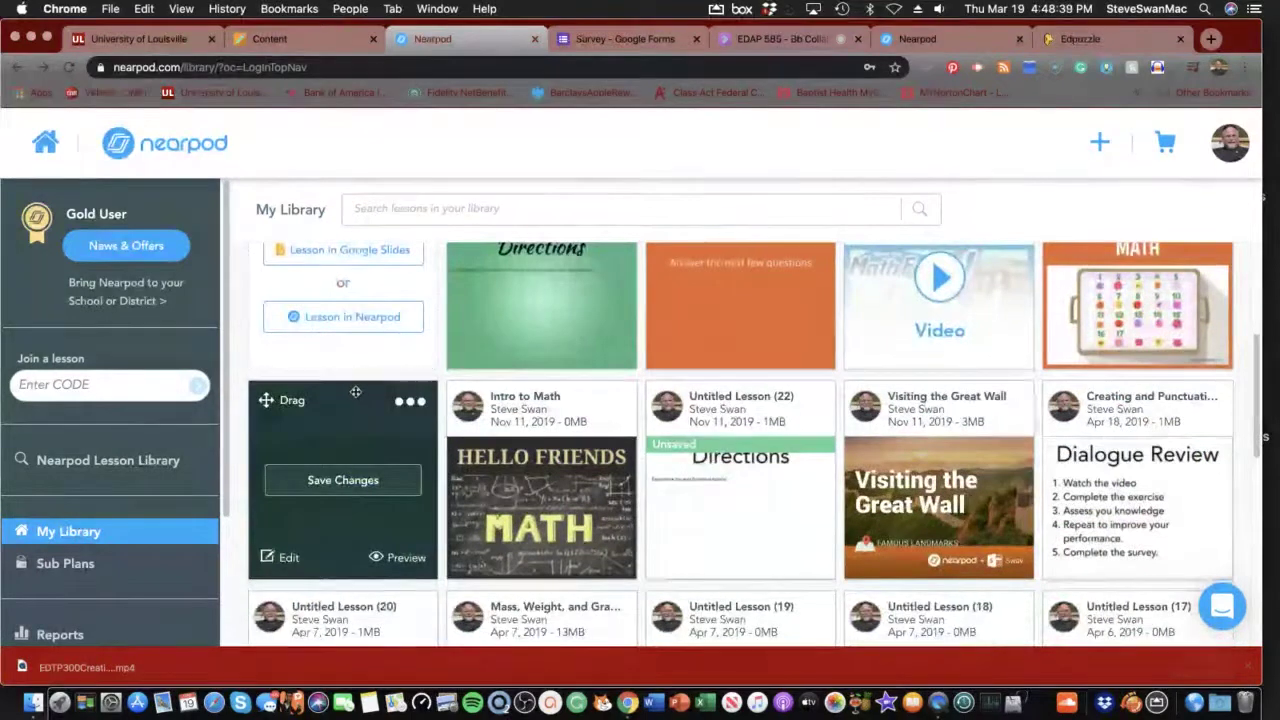
pyautogui.scroll(2, 357, 395)
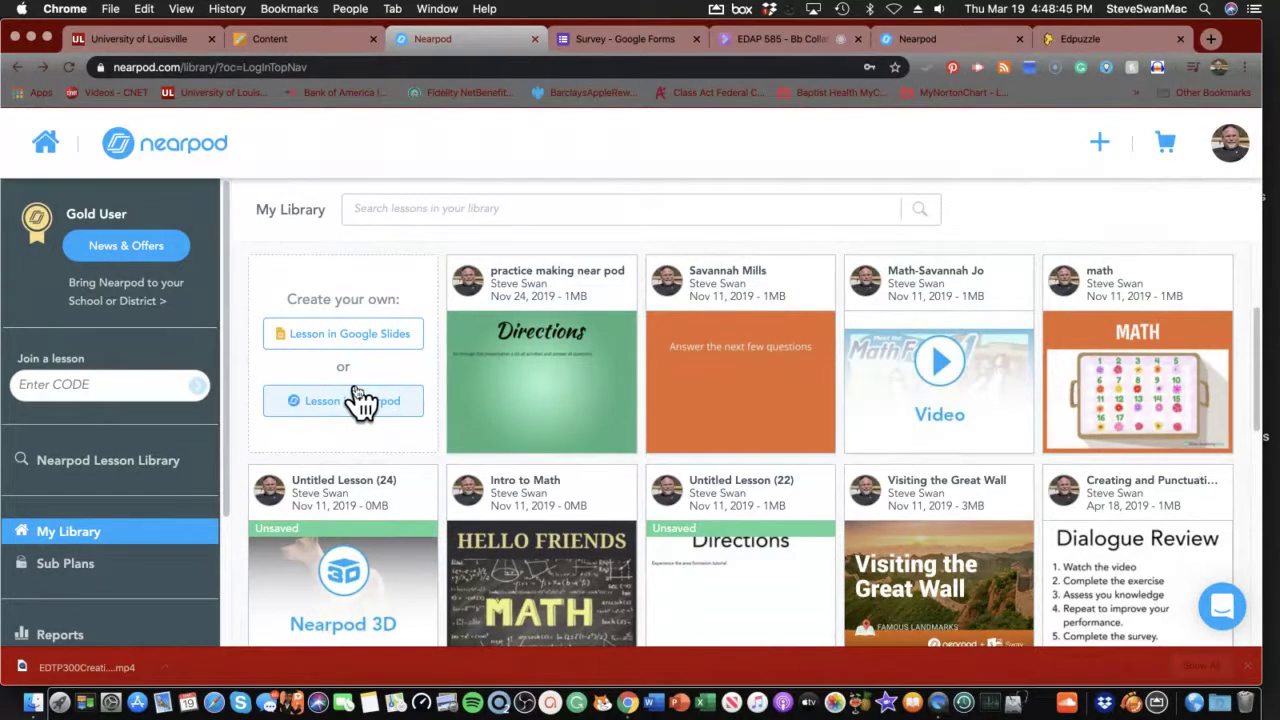
pyautogui.scroll(-1, 358, 398)
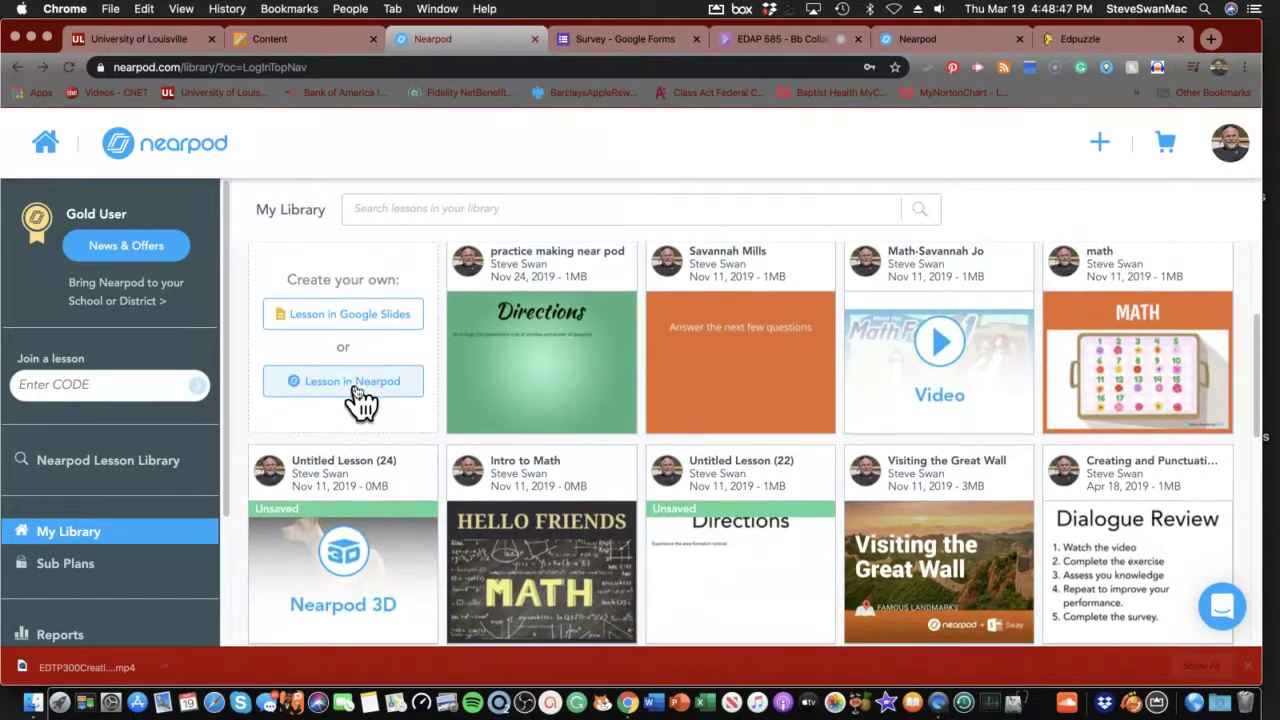
pyautogui.scroll(-5, 358, 398)
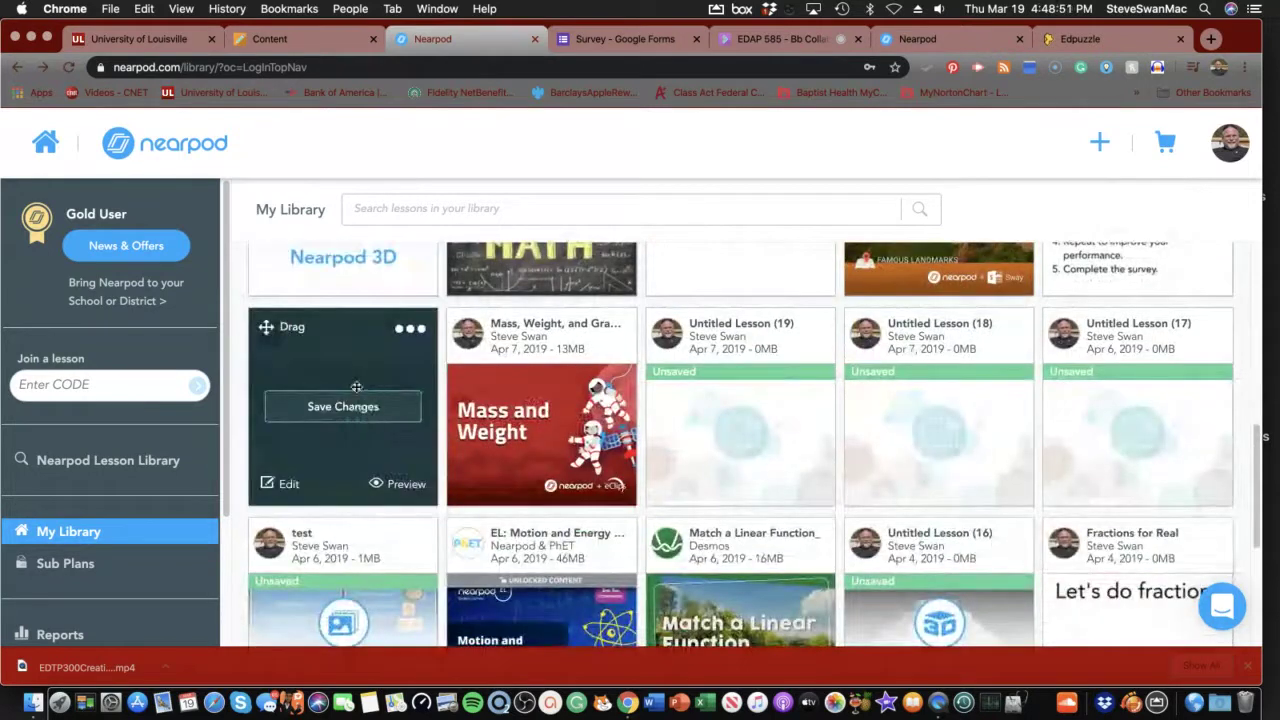
pyautogui.scroll(-3, 356, 387)
pyautogui.moveTo(366, 400)
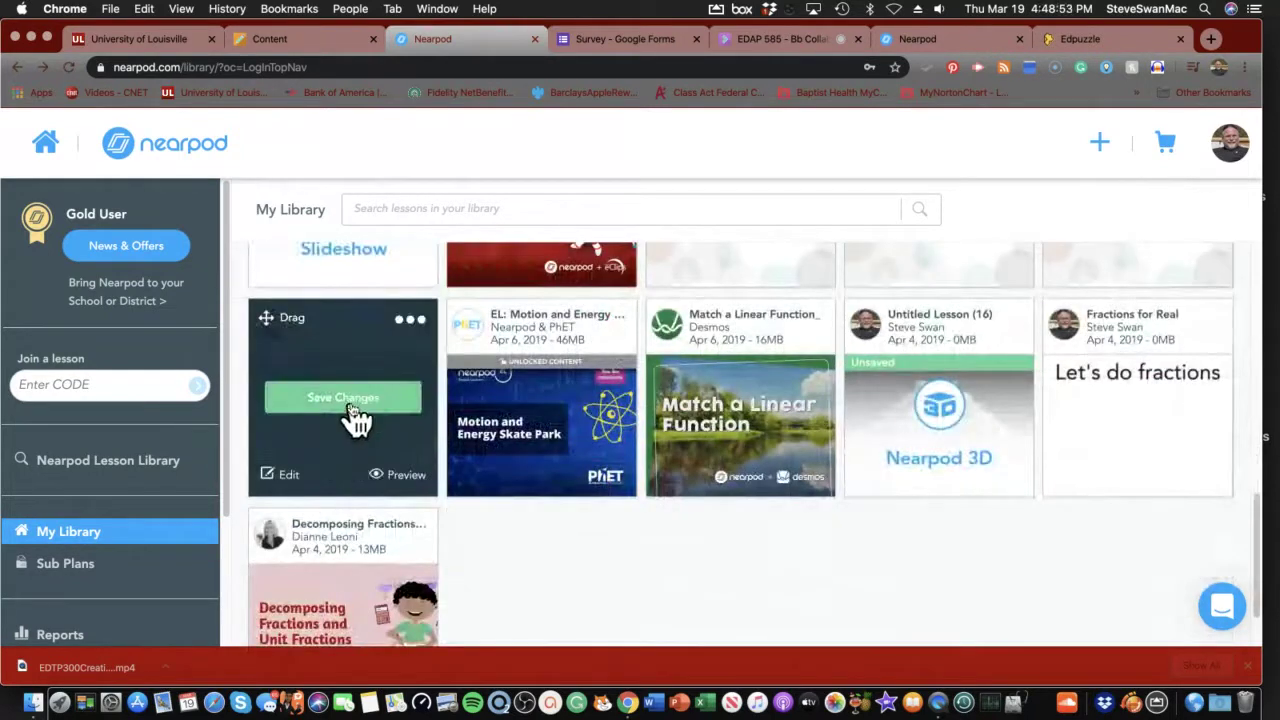
pyautogui.scroll(1, 509, 520)
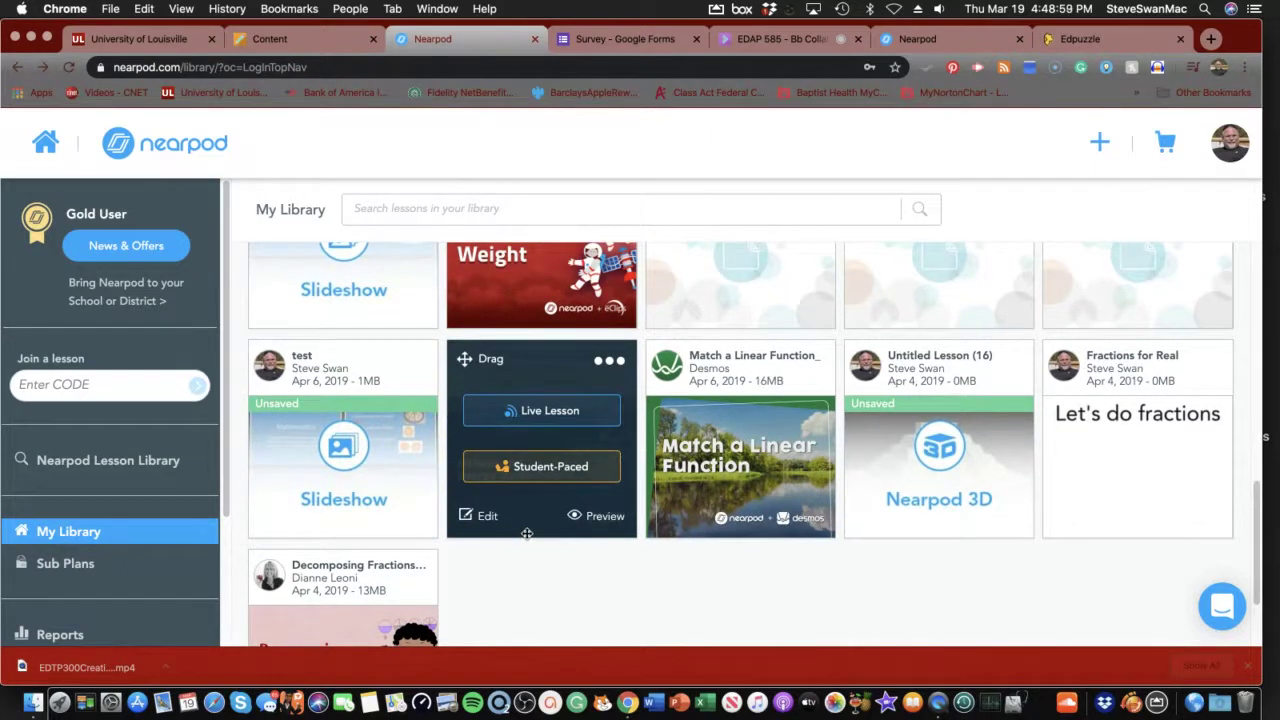
pyautogui.scroll(-1, 574, 570)
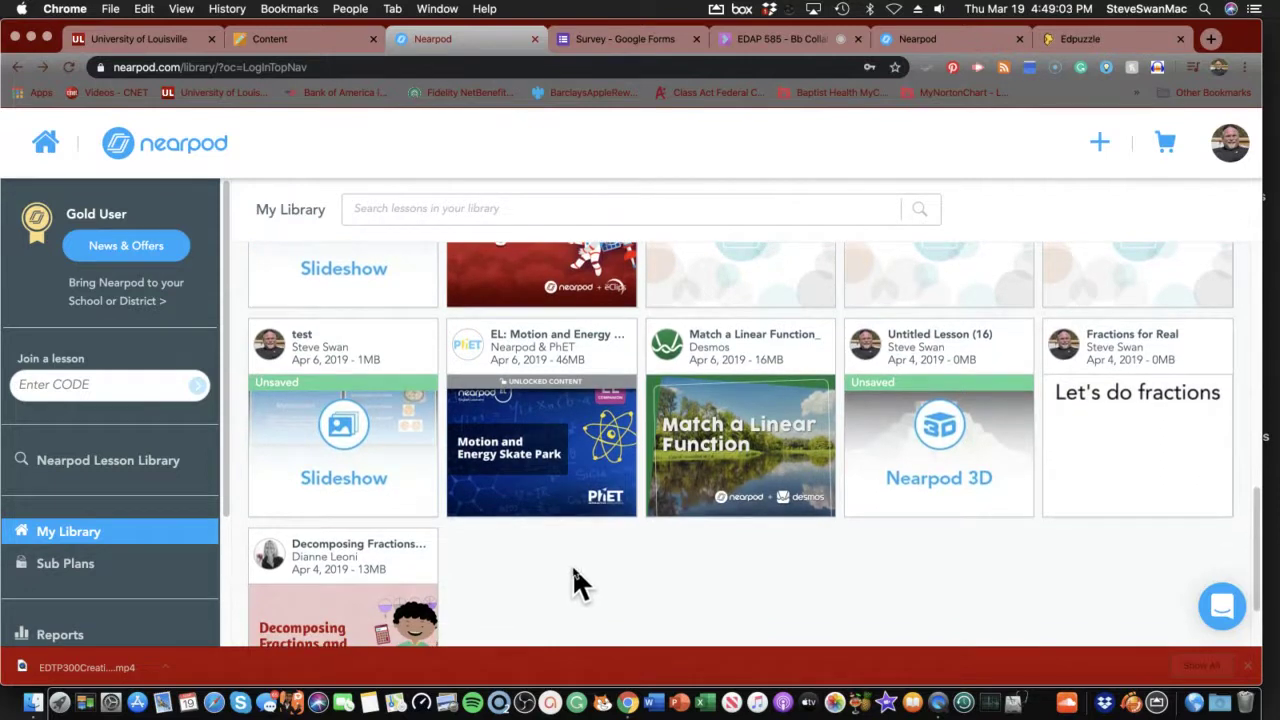
pyautogui.scroll(-3, 568, 570)
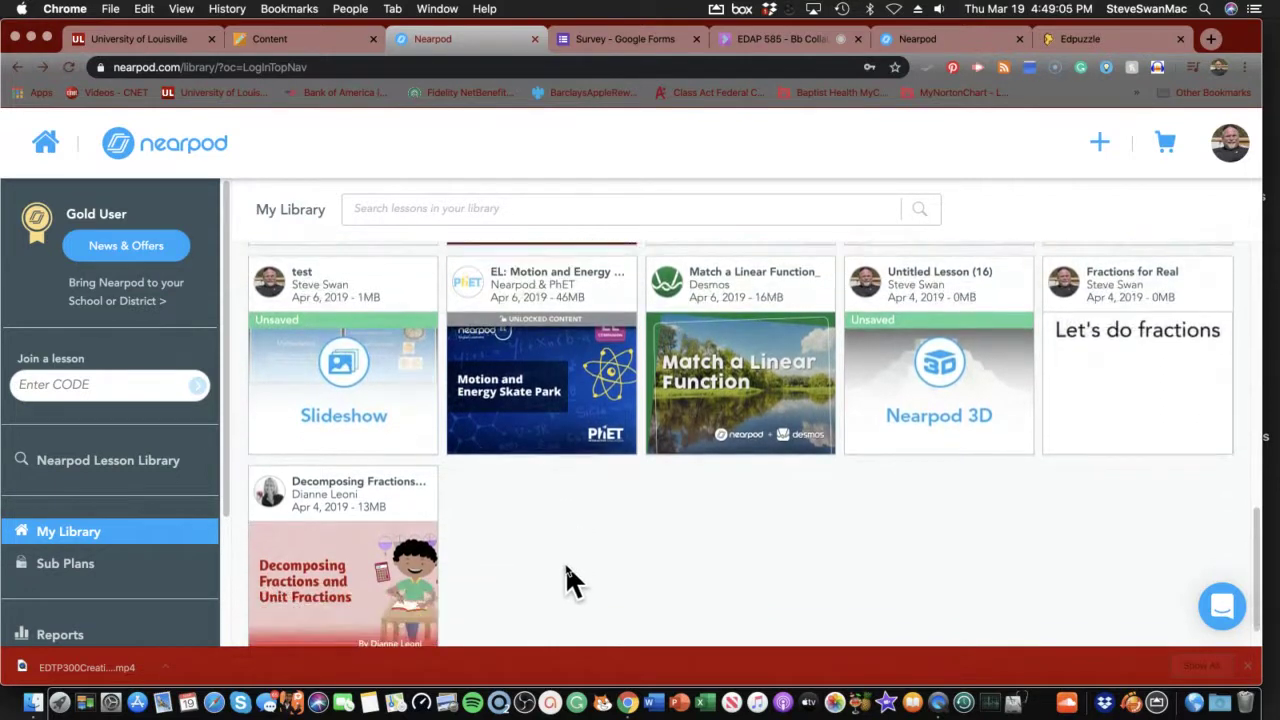
pyautogui.scroll(-2, 567, 578)
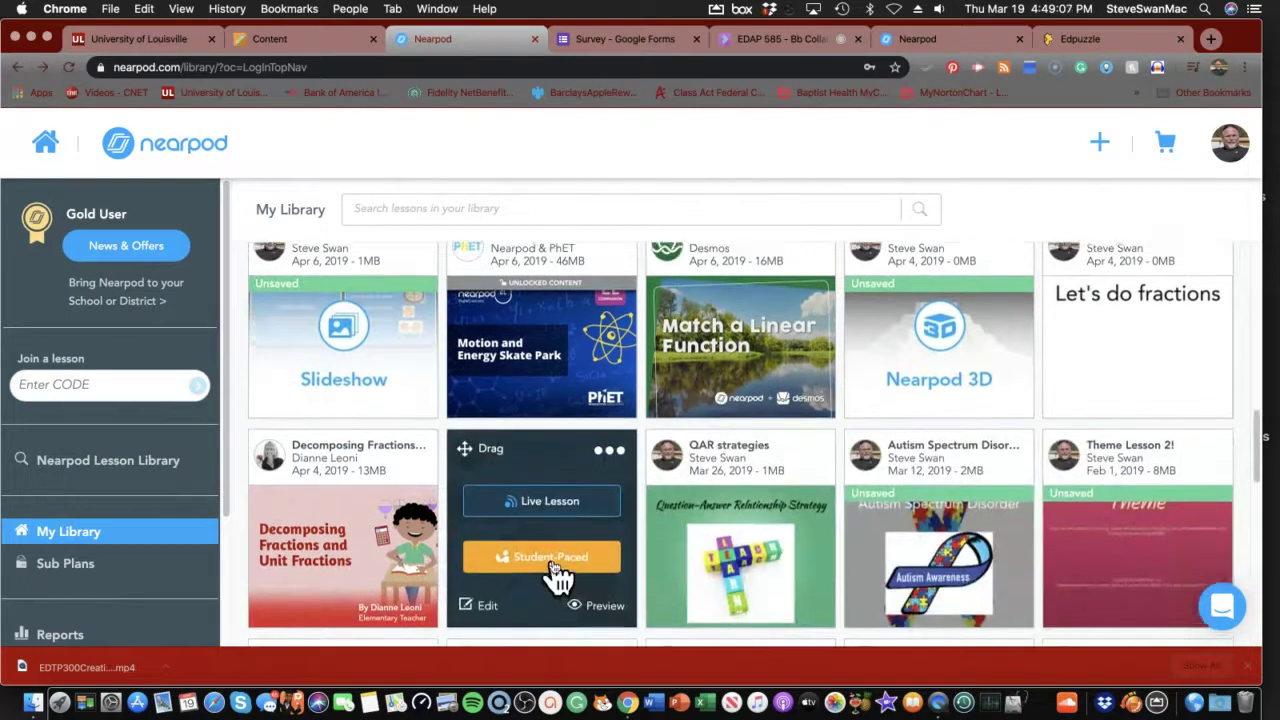
# Step: Launch the "EL: Motion and Energy" lesson from My Library as a live lesson
pyautogui.scroll(3, 557, 575)
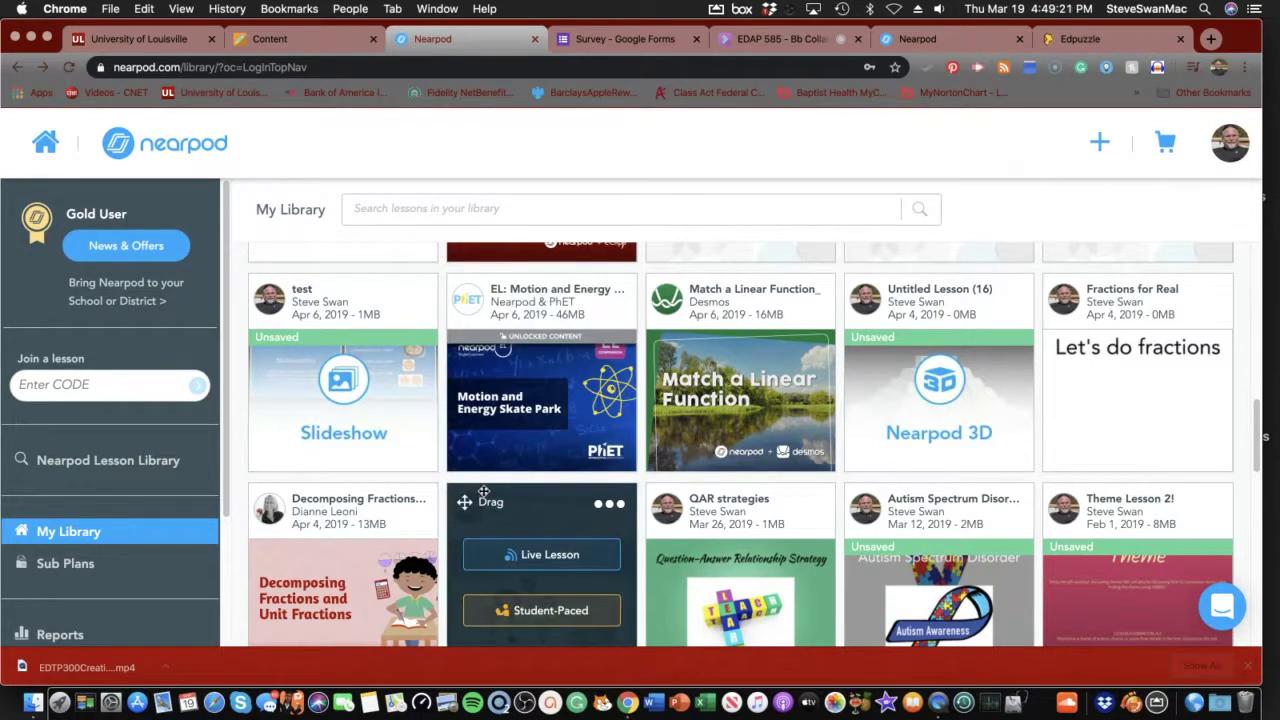
pyautogui.scroll(1, 483, 497)
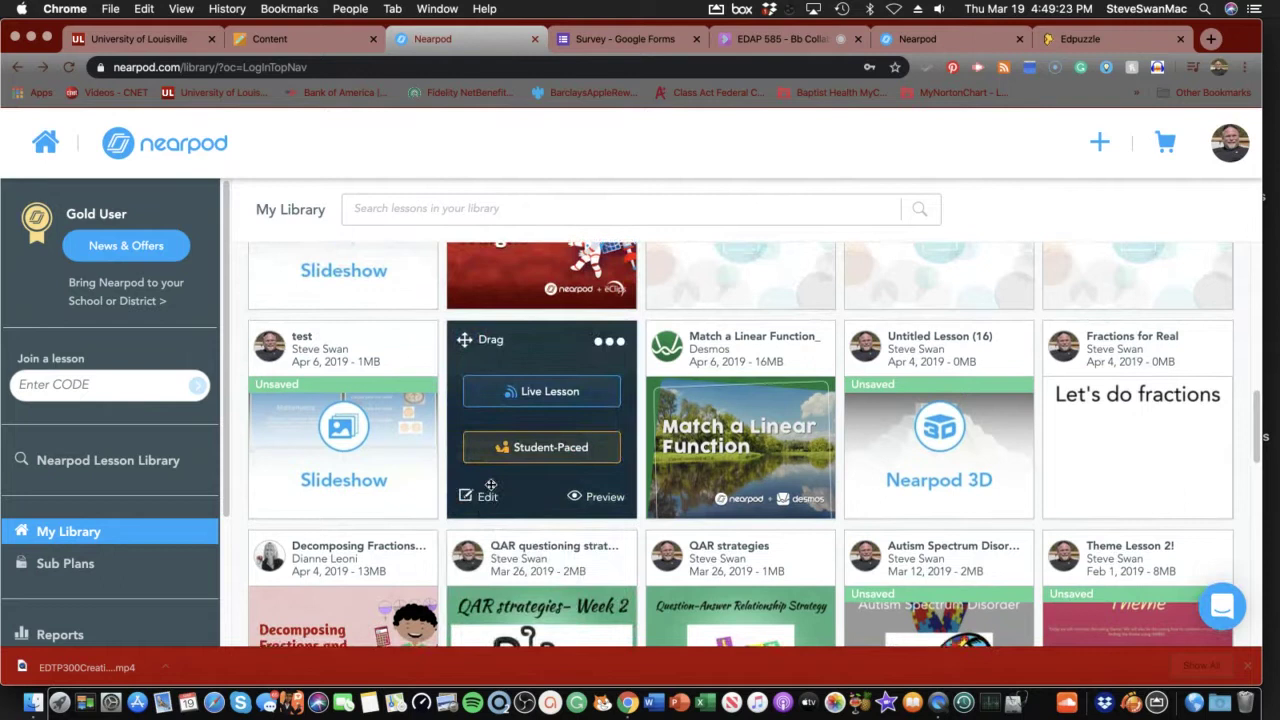
pyautogui.scroll(1, 491, 490)
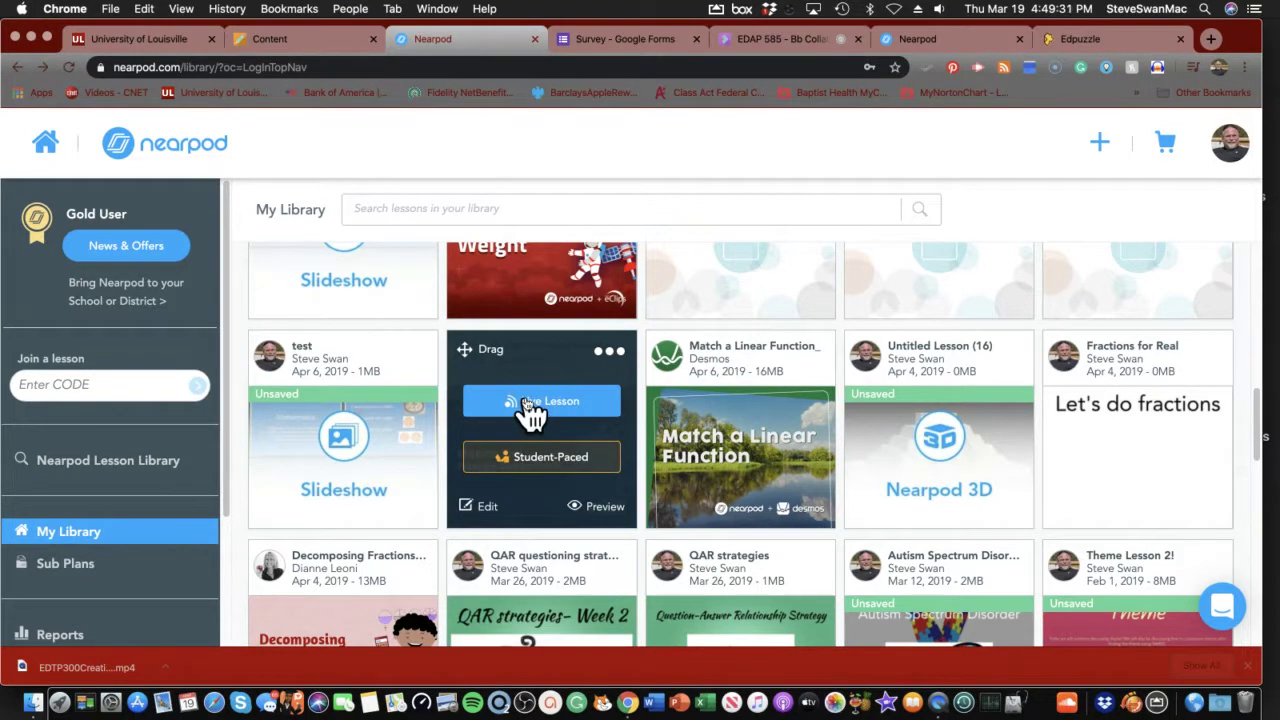
pyautogui.moveTo(530, 412); pyautogui.dragTo(503, 432)
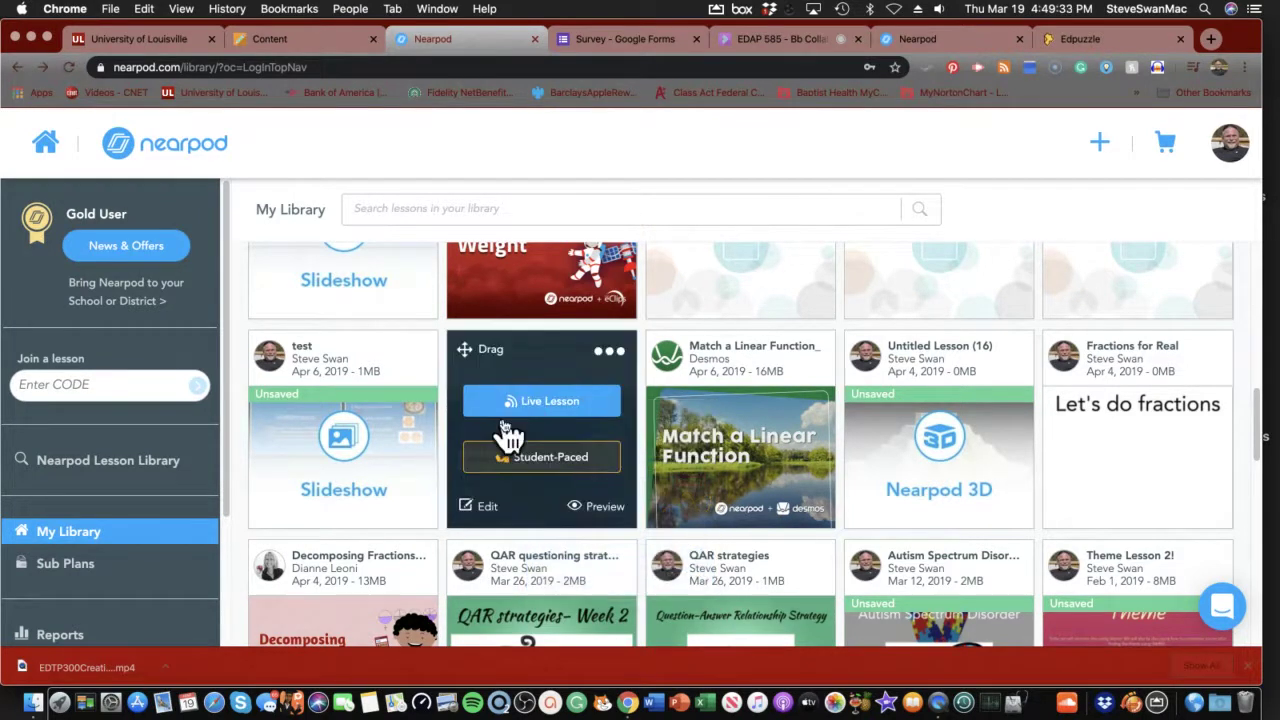
pyautogui.click(503, 405)
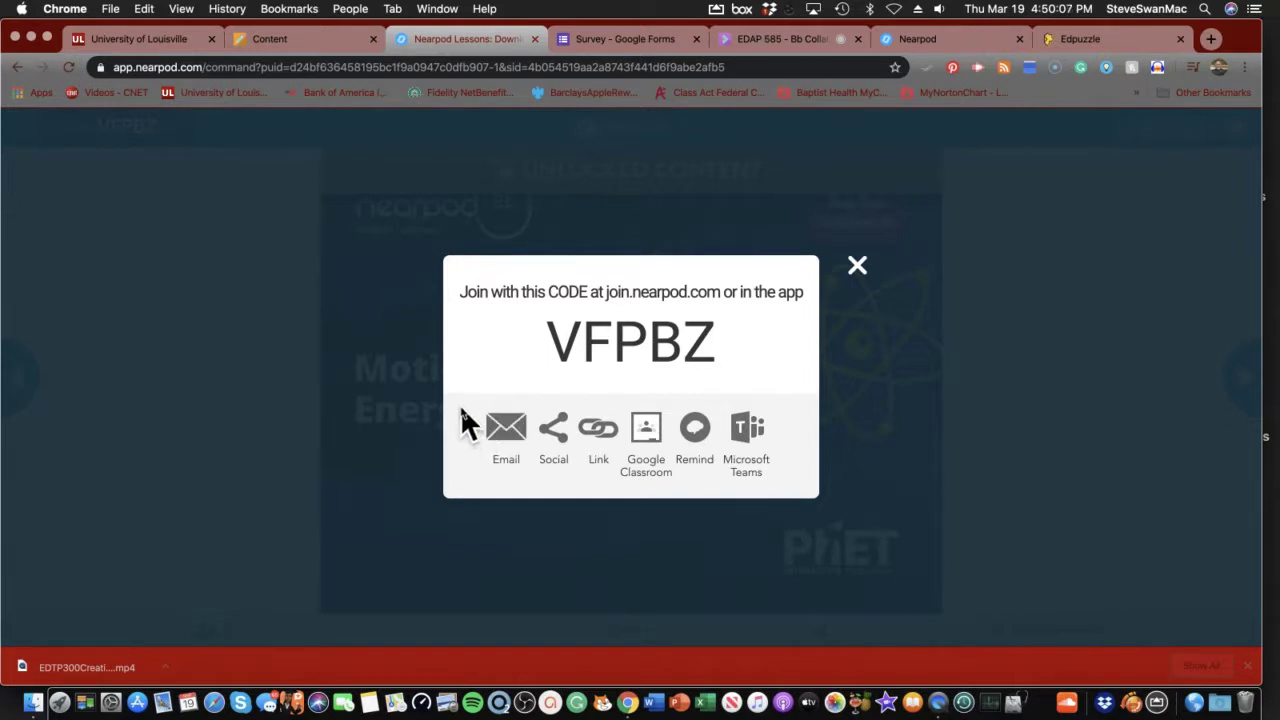
# Step: Share the live lesson to Google Classroom, choosing the class My Google Classroom and the action Make an announcement
pyautogui.click(648, 432)
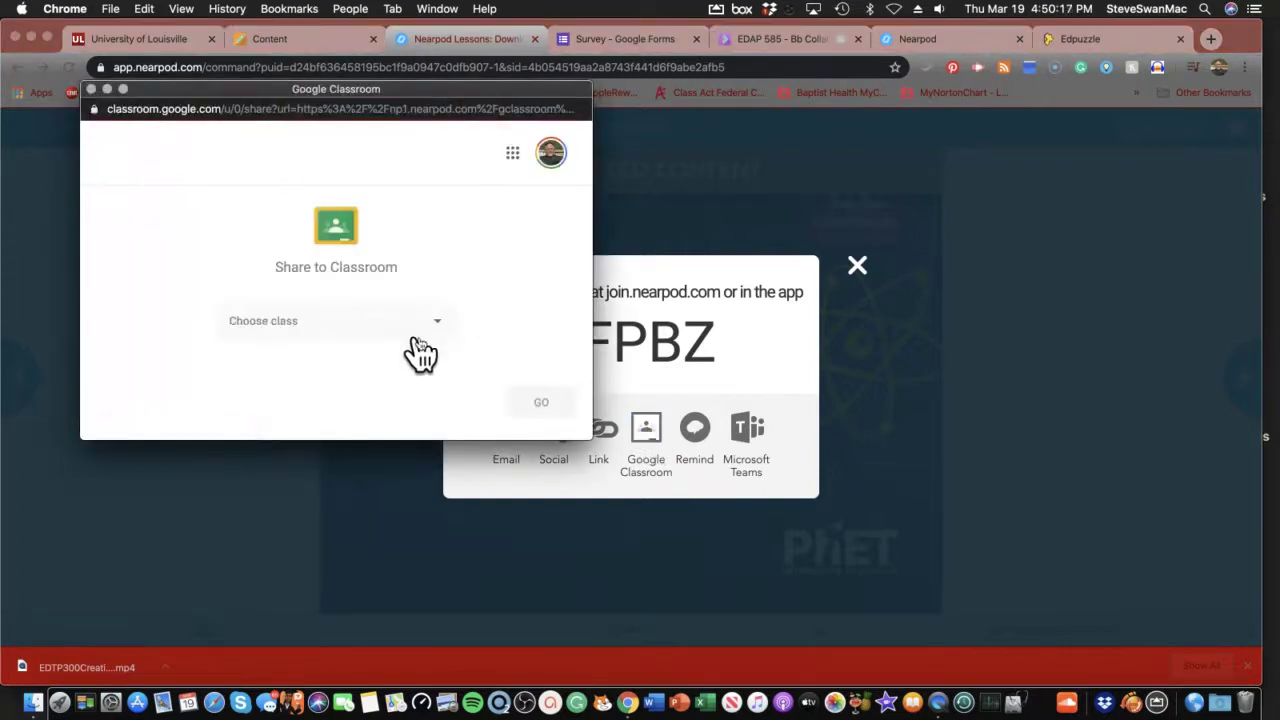
pyautogui.click(440, 326)
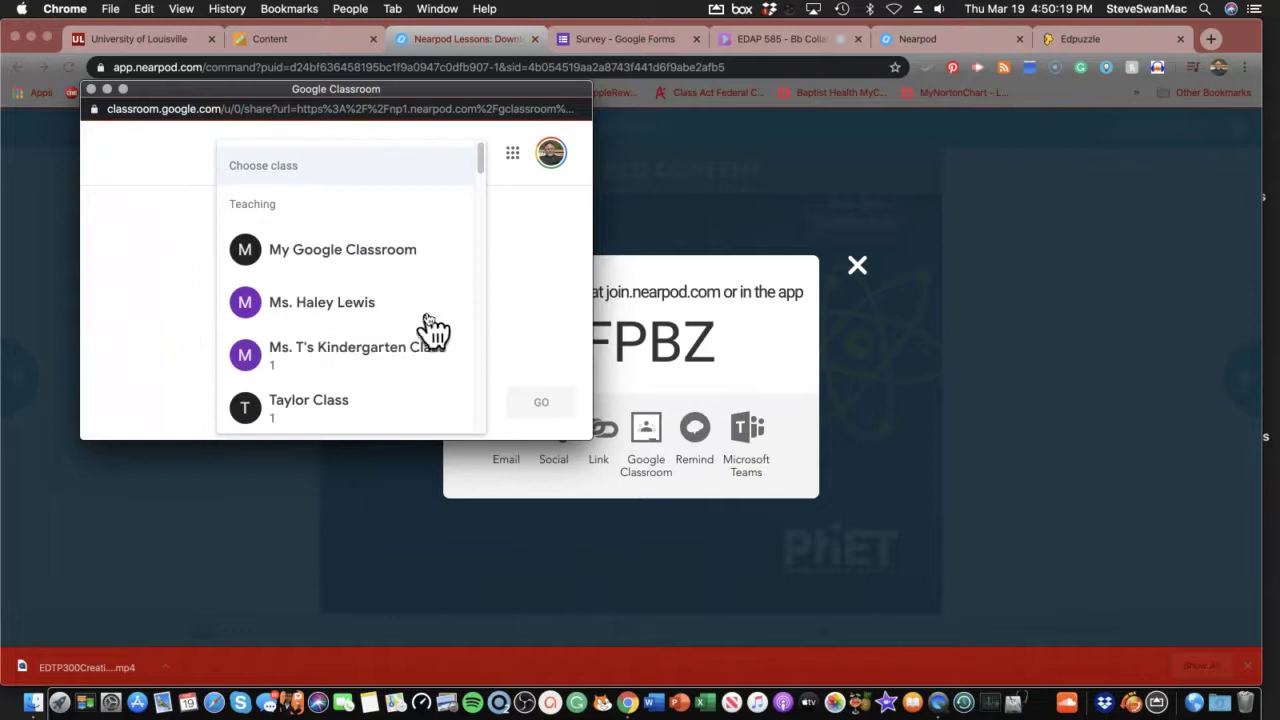
pyautogui.click(334, 252)
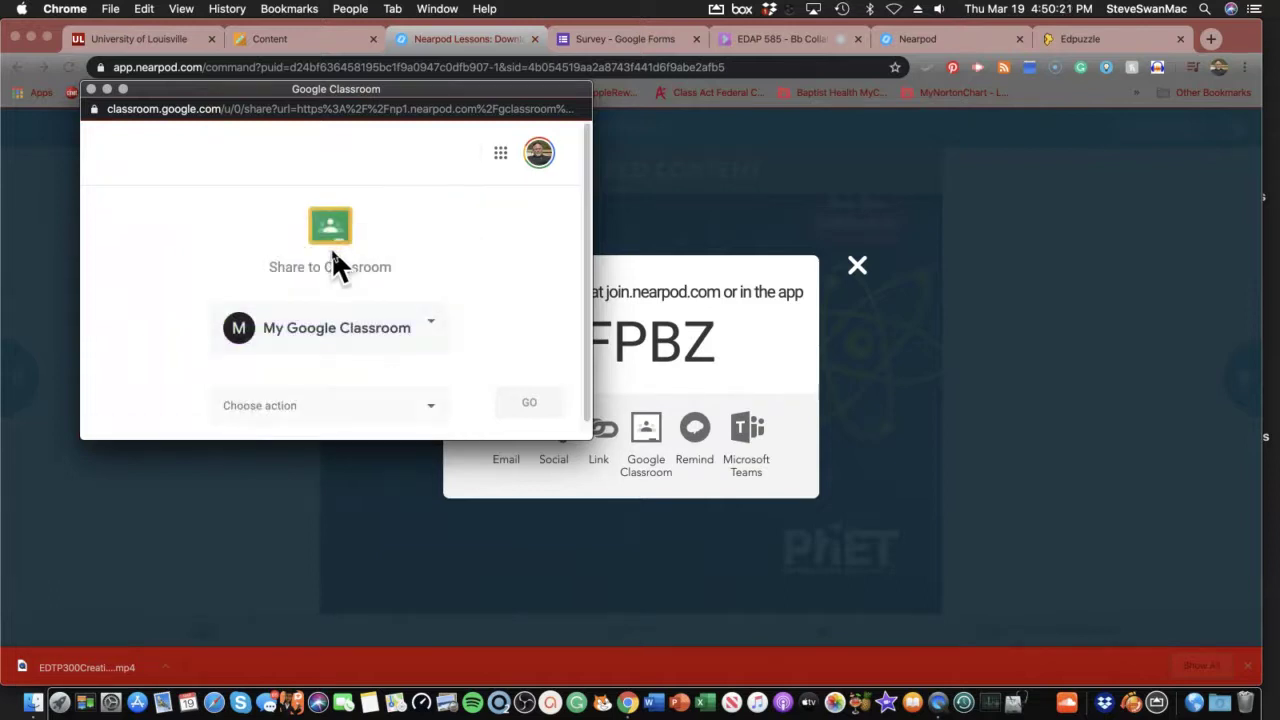
pyautogui.click(433, 414)
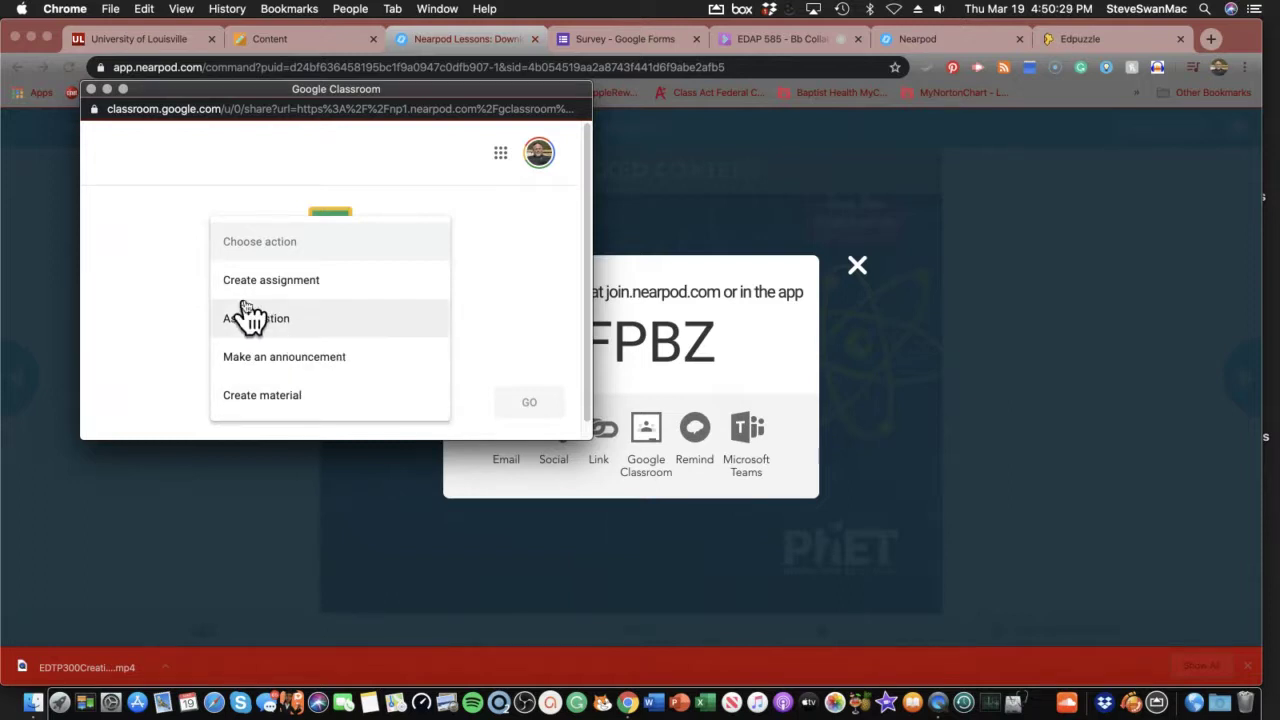
pyautogui.click(300, 360)
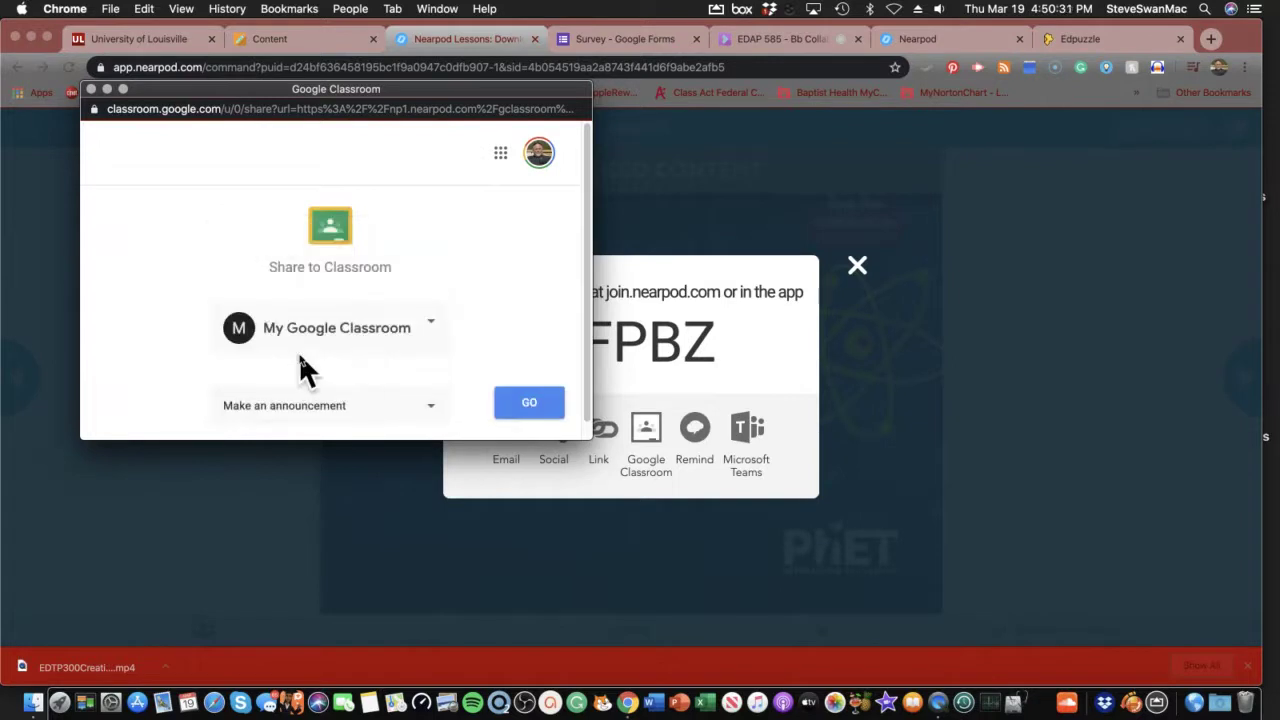
pyautogui.click(531, 404)
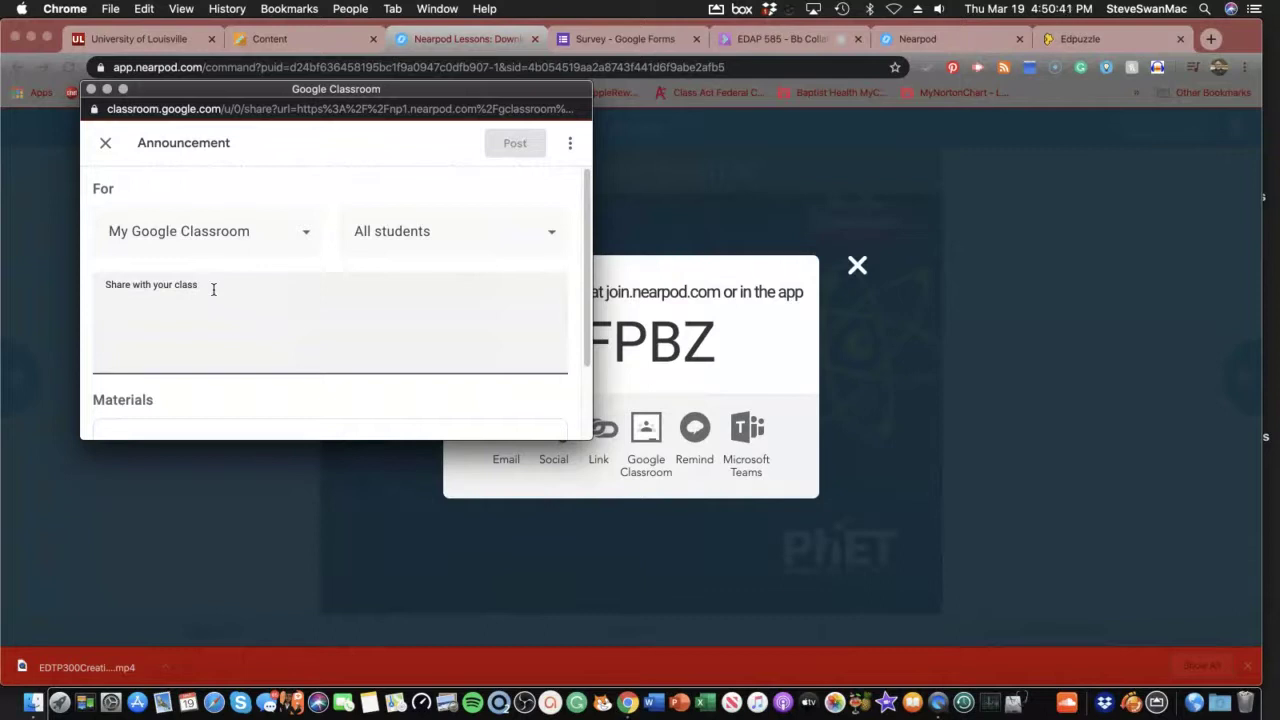
# Step: Write the announcement "Let's look at this new material" and post it to all students in the class
pyautogui.write('Let')
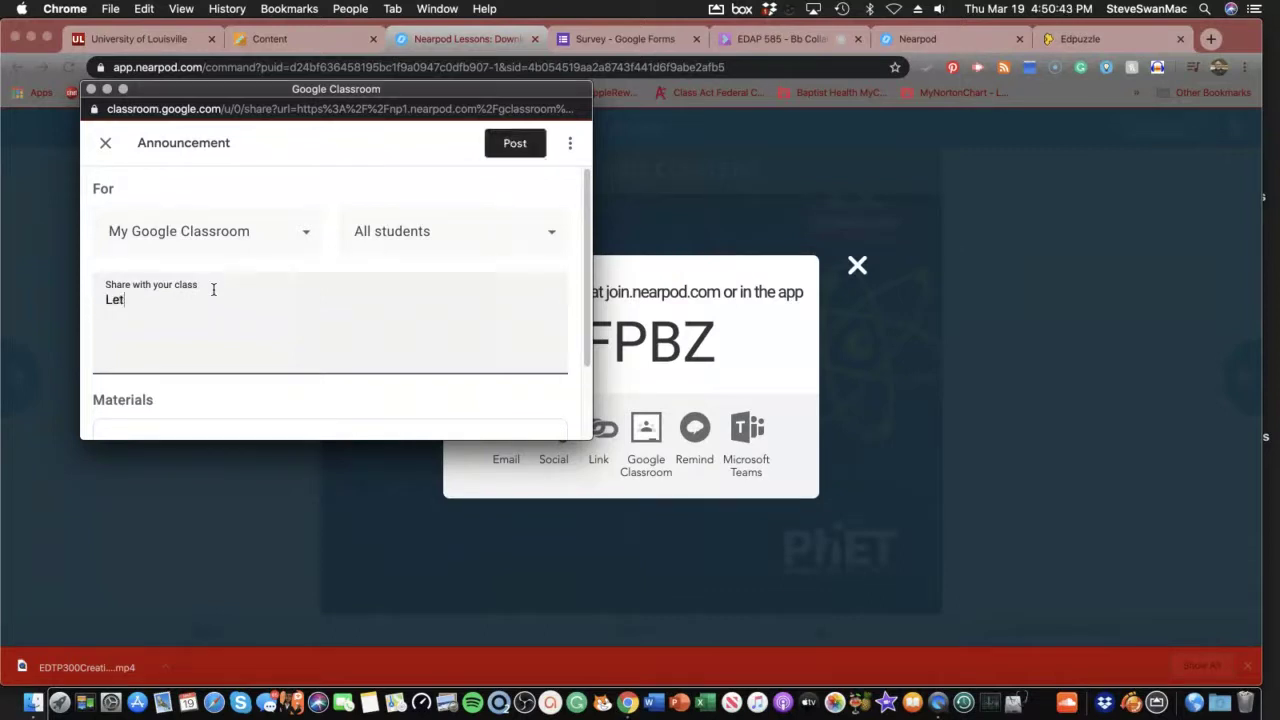
pyautogui.write("'s look at this new mate")
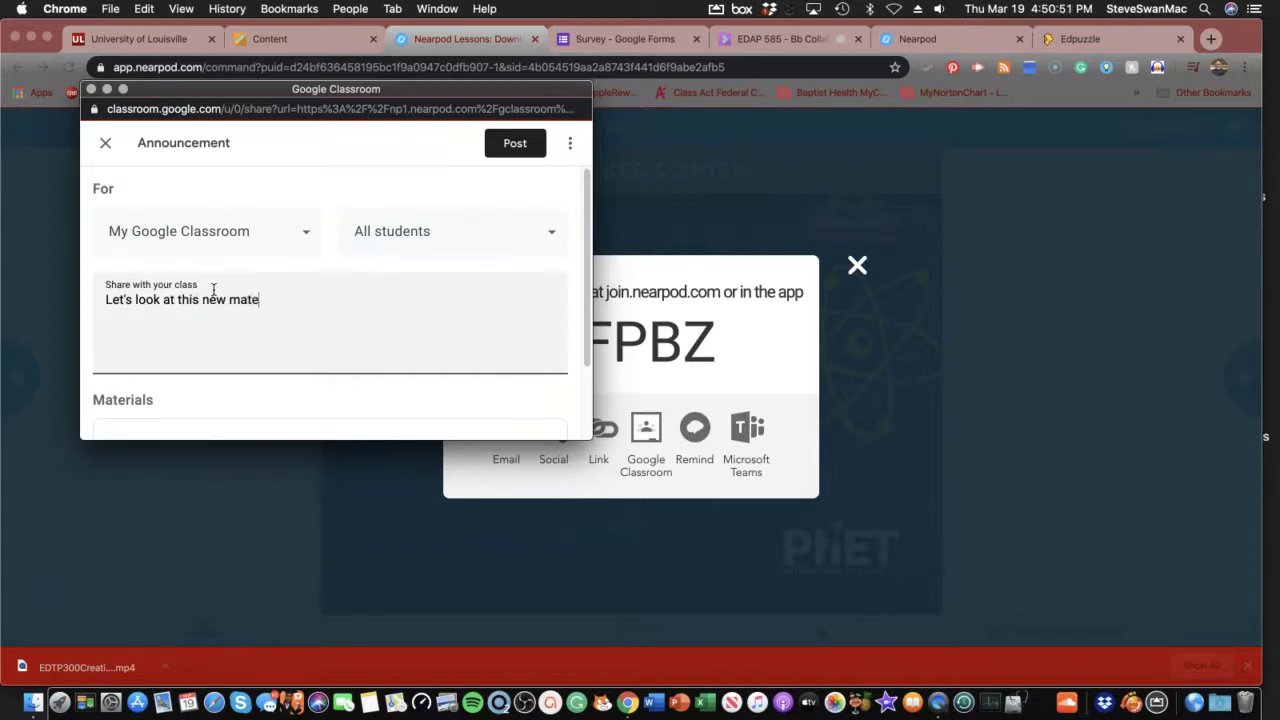
pyautogui.write('rial')
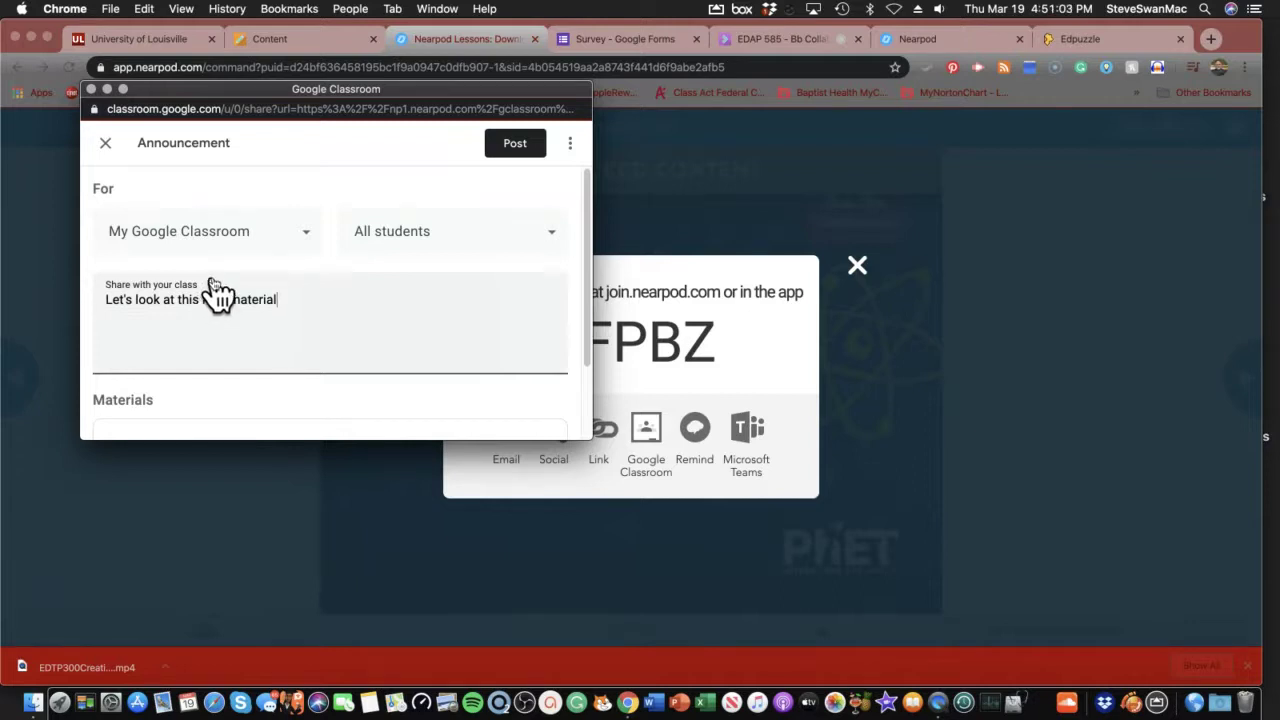
pyautogui.click(530, 145)
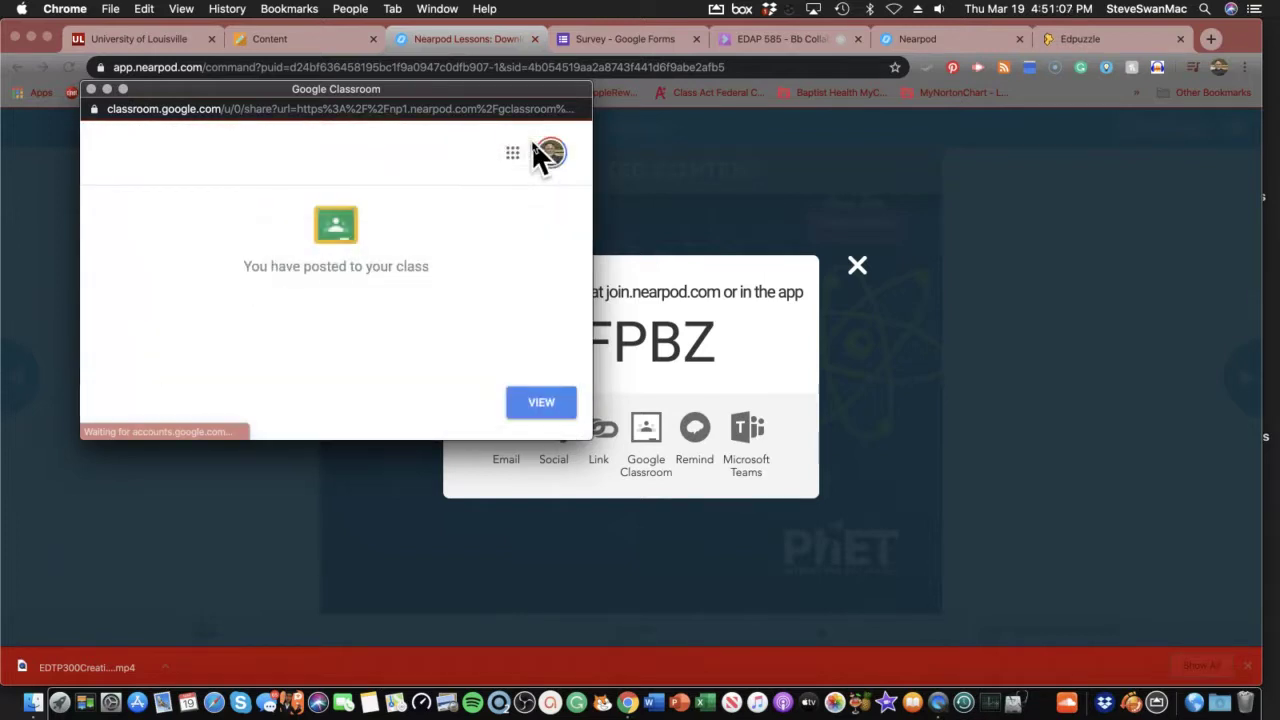
# Step: View the new post in the class stream, open its attached Nearpod lesson, and dismiss the join code window
pyautogui.click(556, 401)
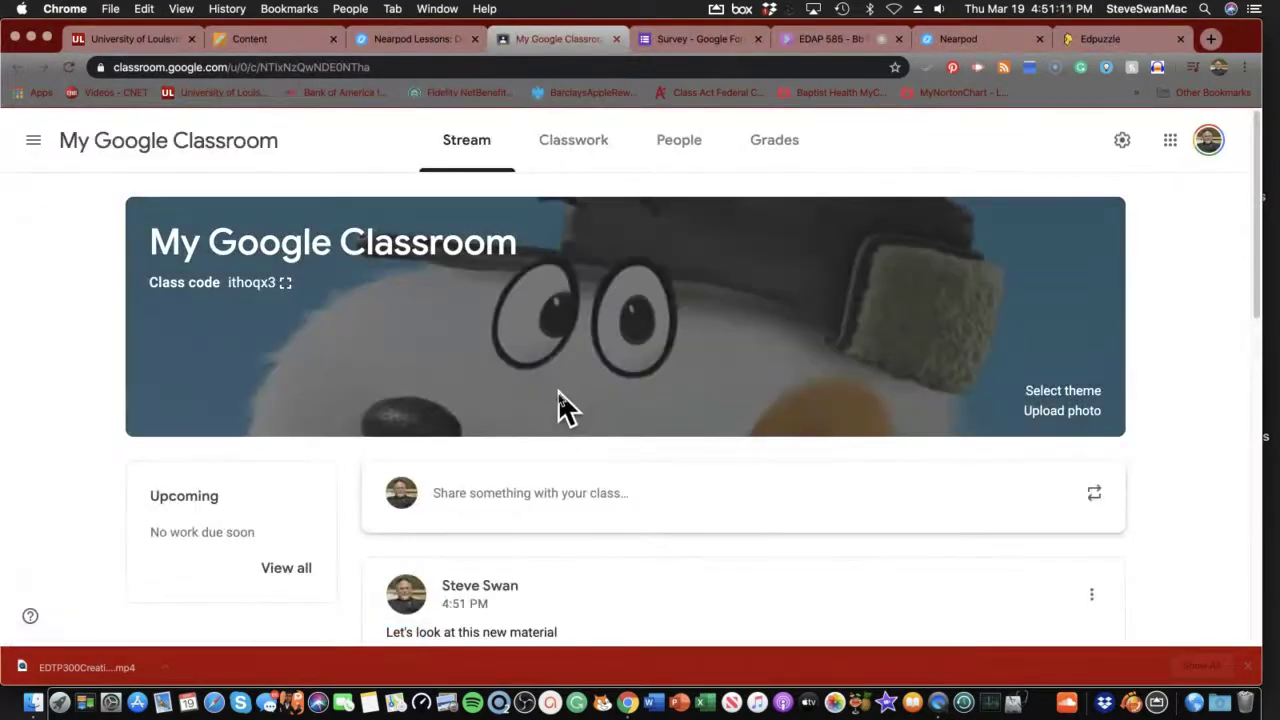
pyautogui.scroll(-2, 555, 412)
pyautogui.scroll(-1, 555, 425)
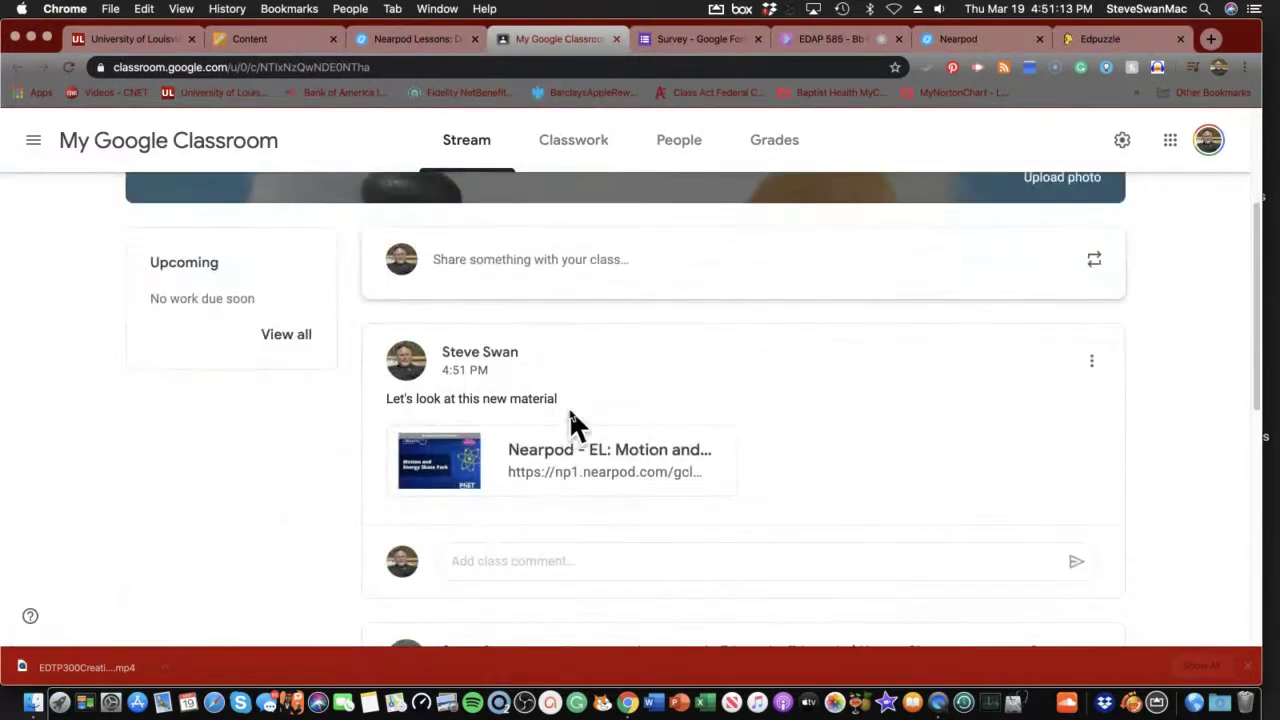
pyautogui.click(458, 478)
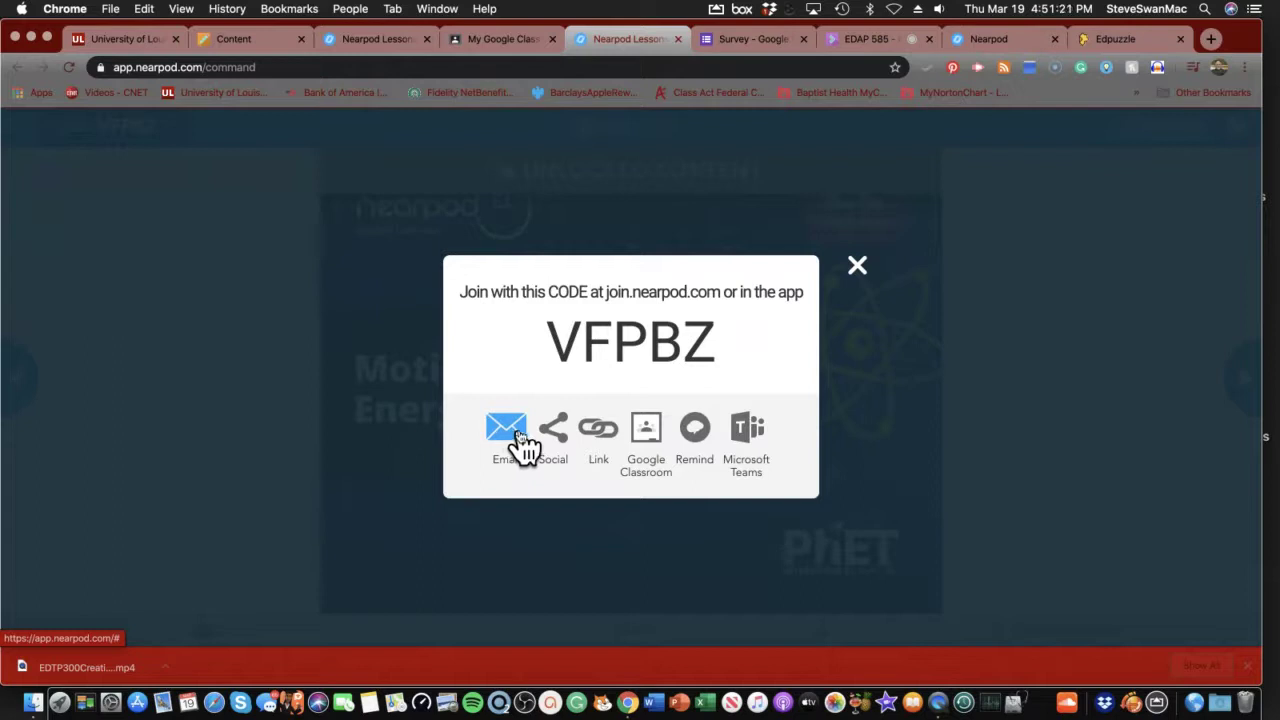
pyautogui.click(857, 266)
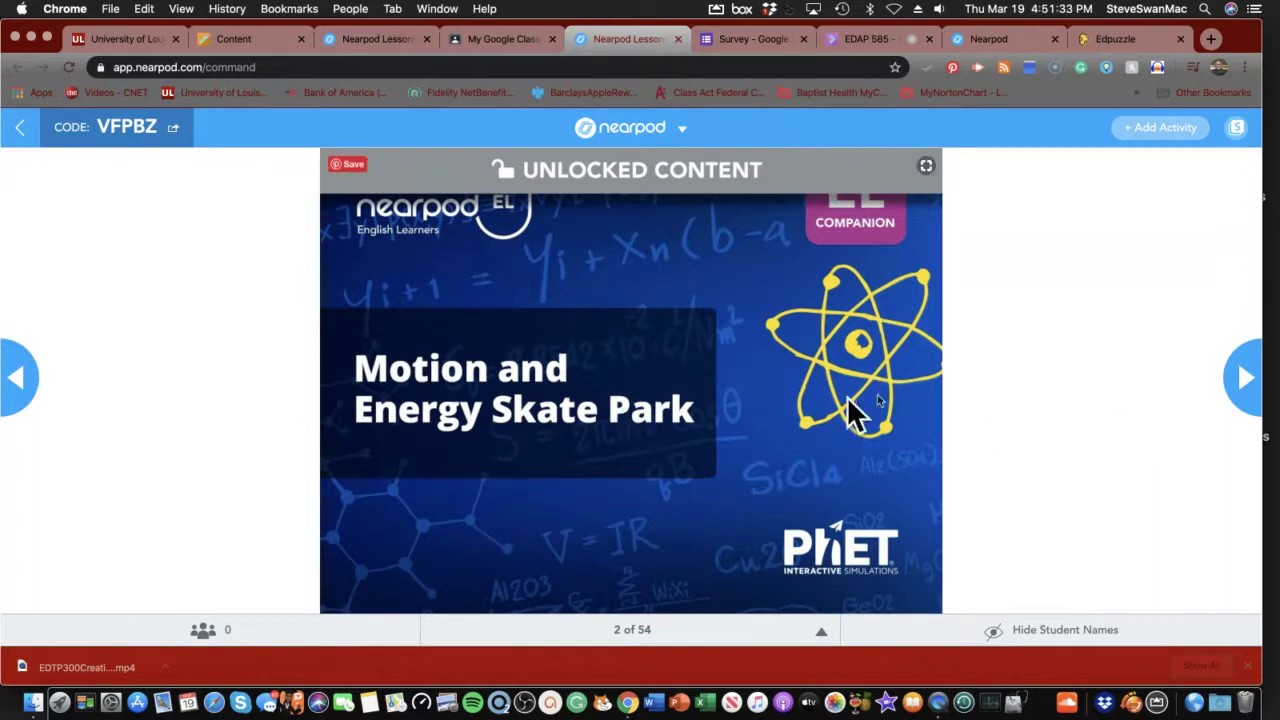
# Step: Advance the live lesson through its introductory slides to the "Watch a Video" slide
pyautogui.click(1240, 398)
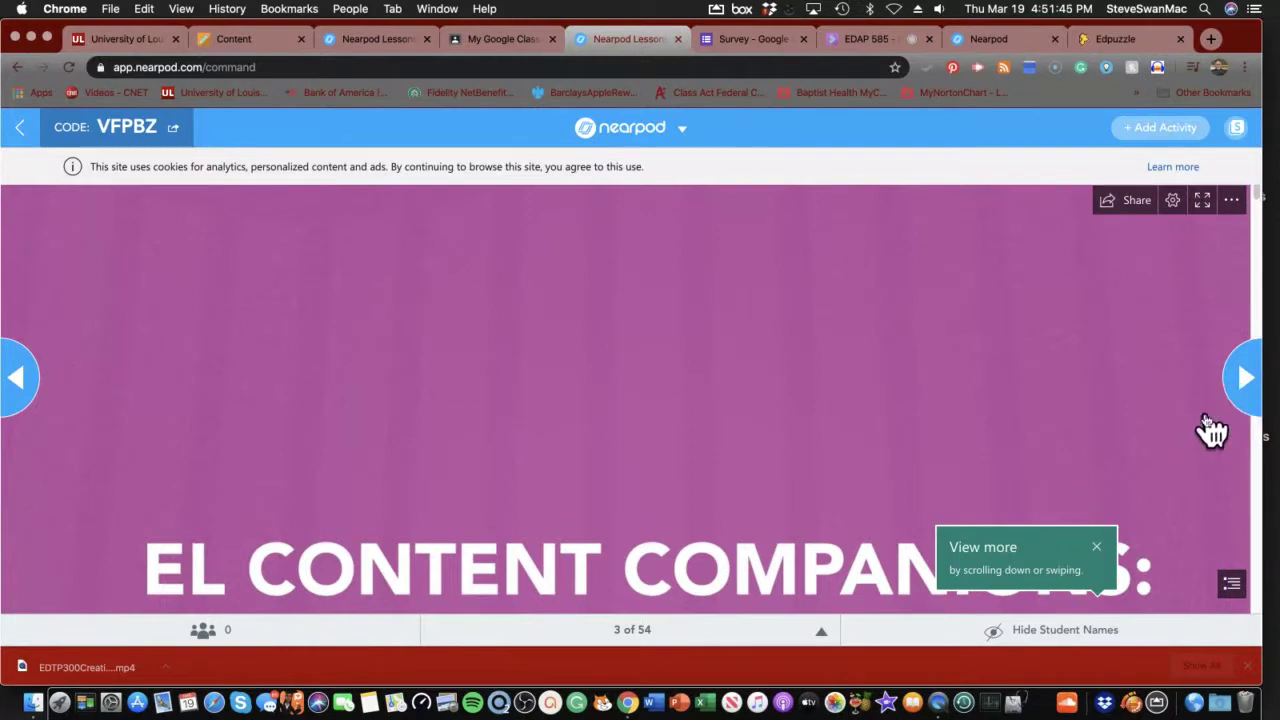
pyautogui.click(1240, 388)
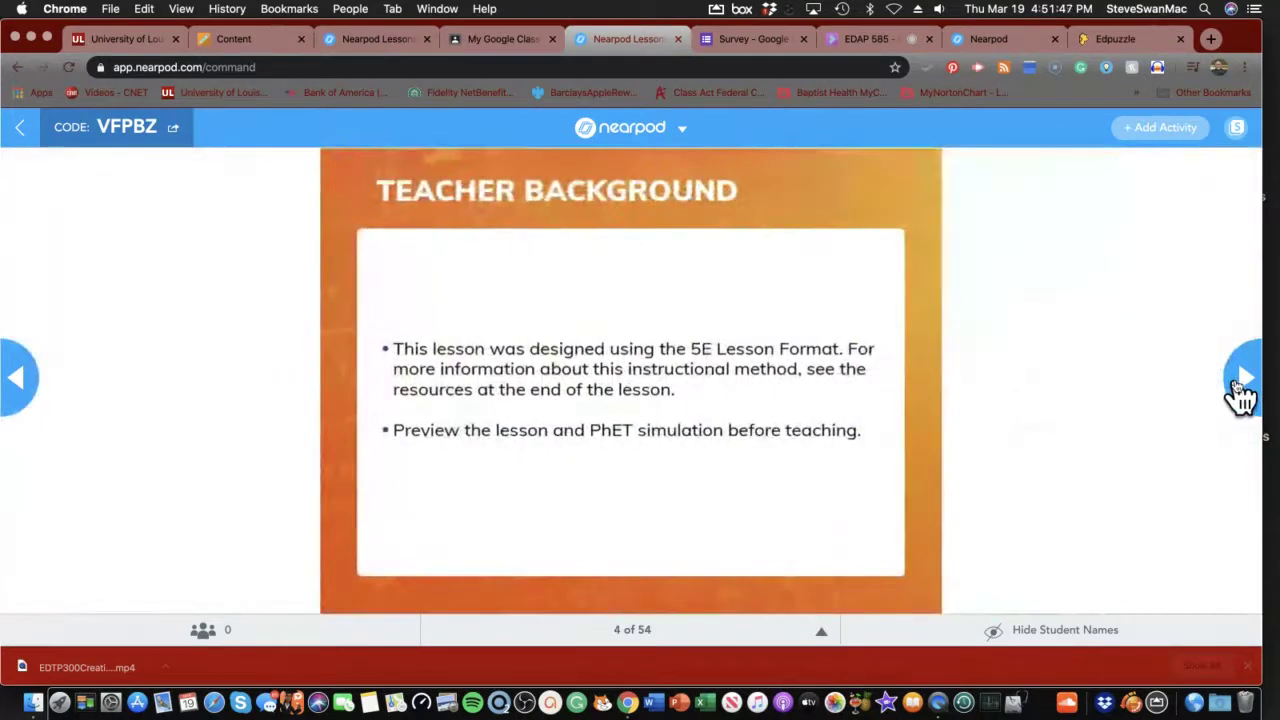
pyautogui.click(1240, 388)
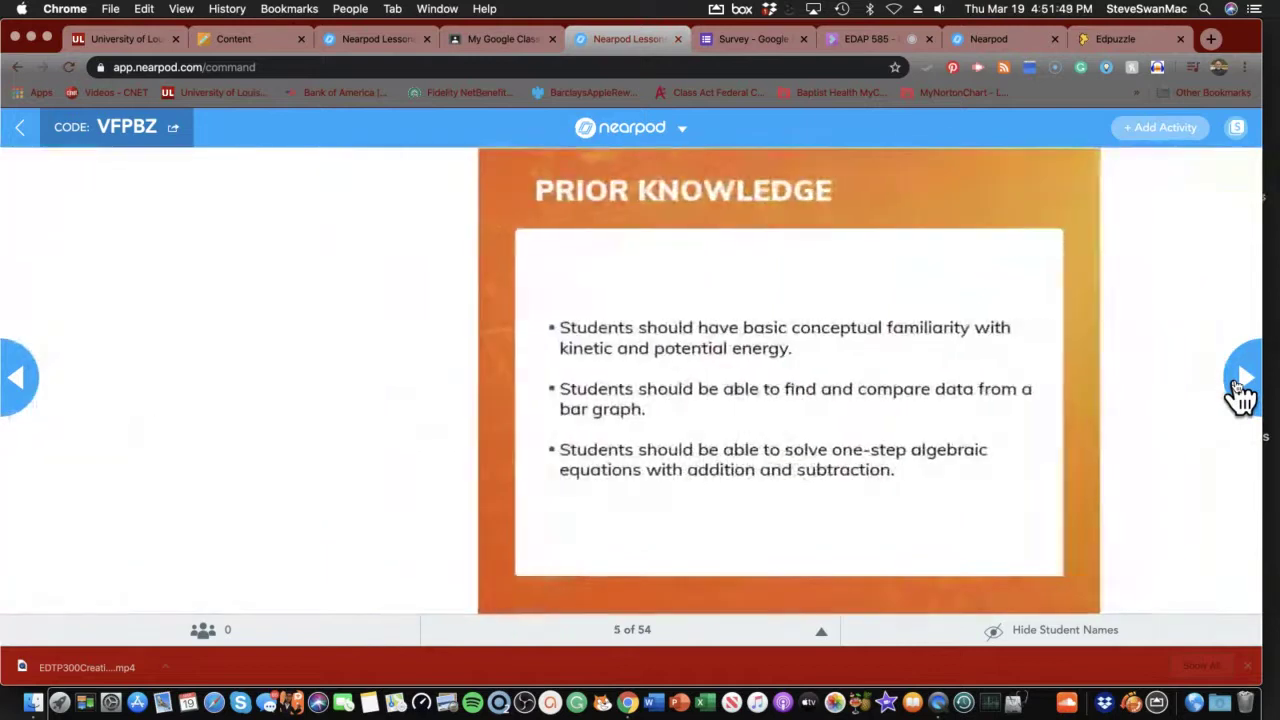
pyautogui.click(1240, 388)
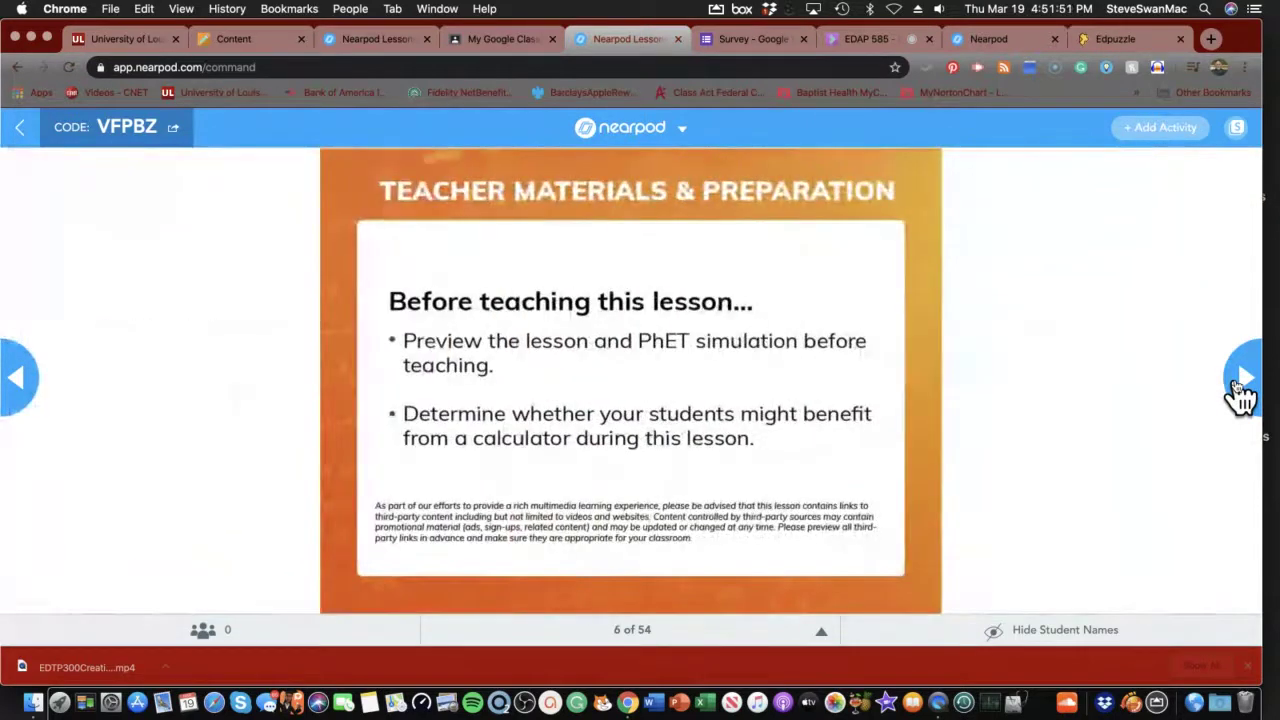
pyautogui.click(1240, 388)
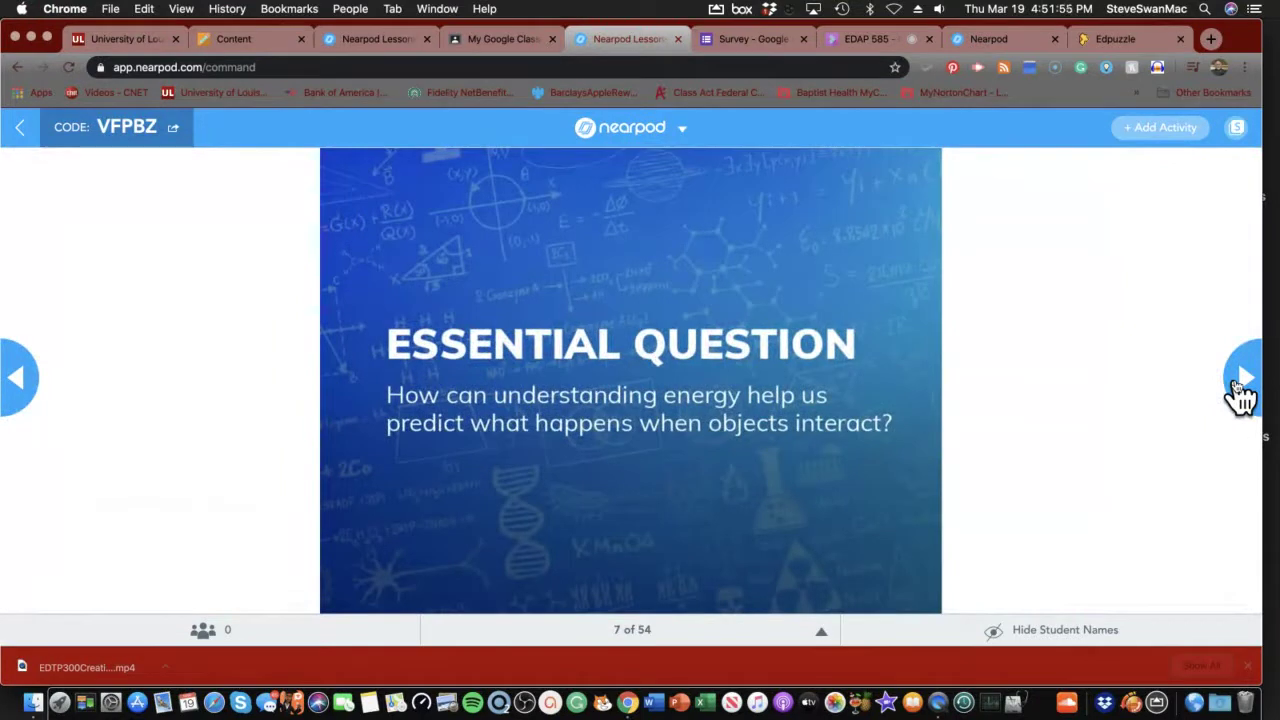
pyautogui.click(1240, 388)
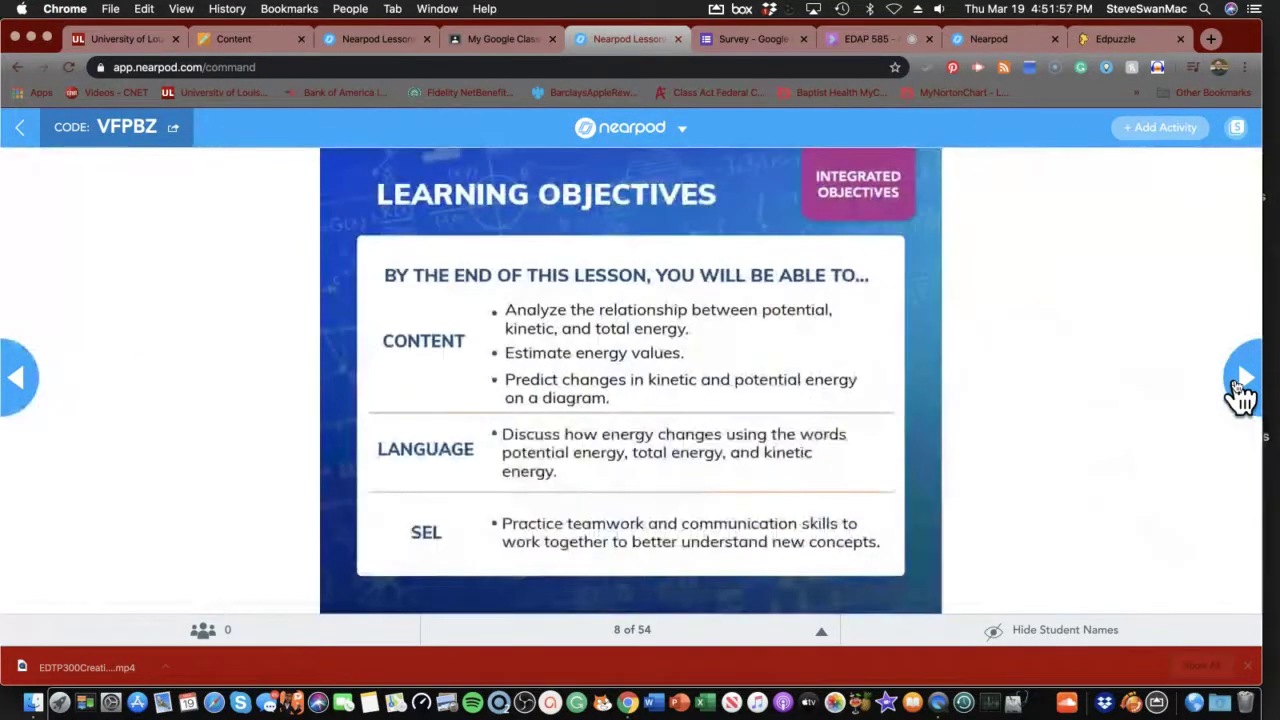
pyautogui.click(1240, 388)
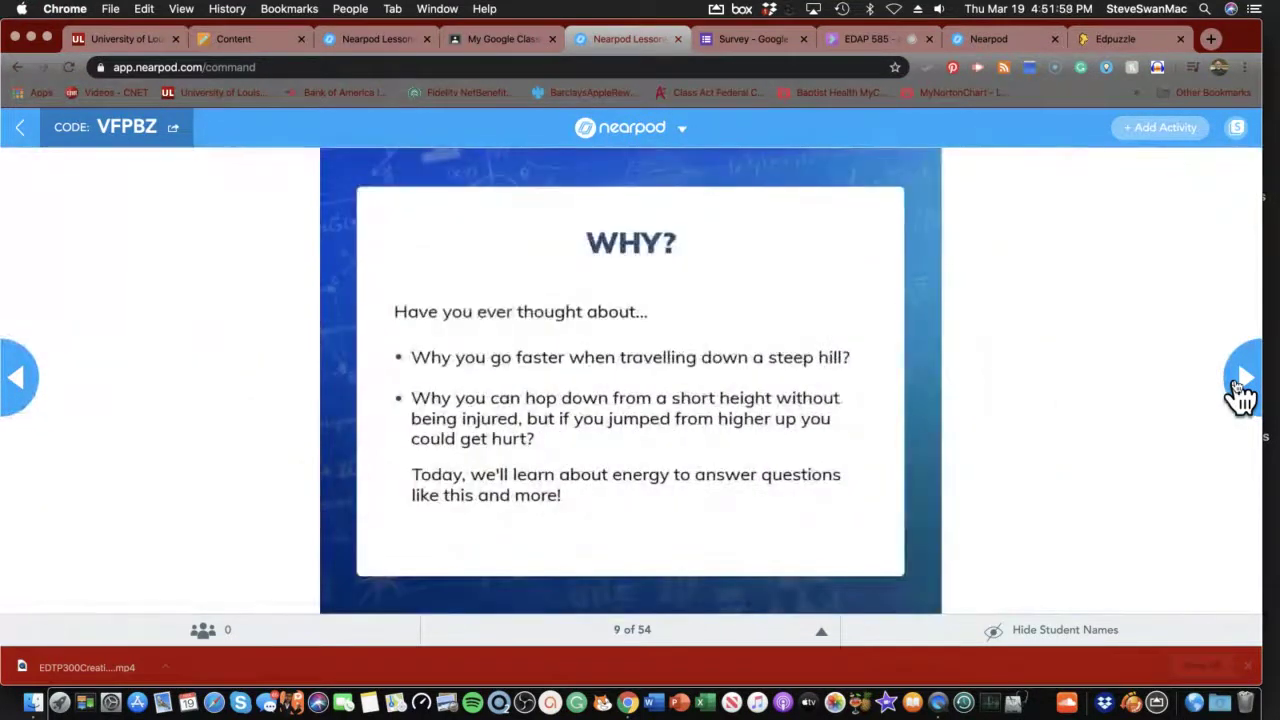
pyautogui.click(1240, 388)
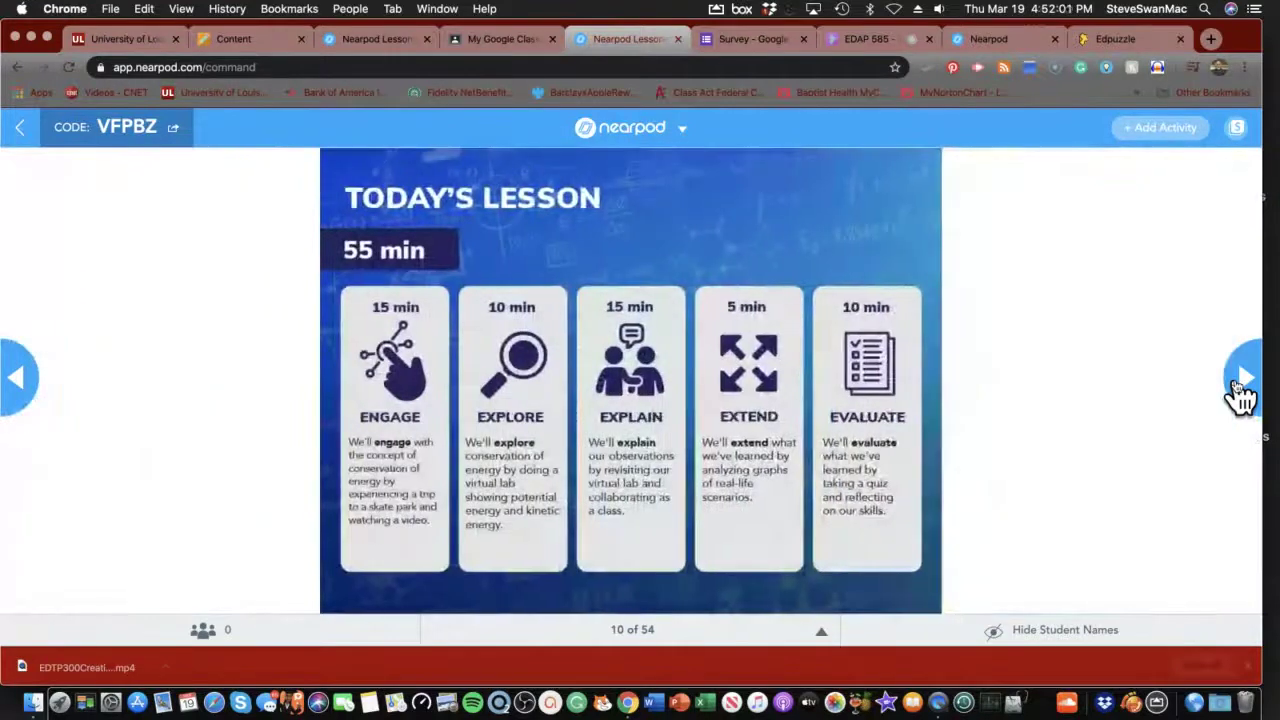
pyautogui.click(1240, 385)
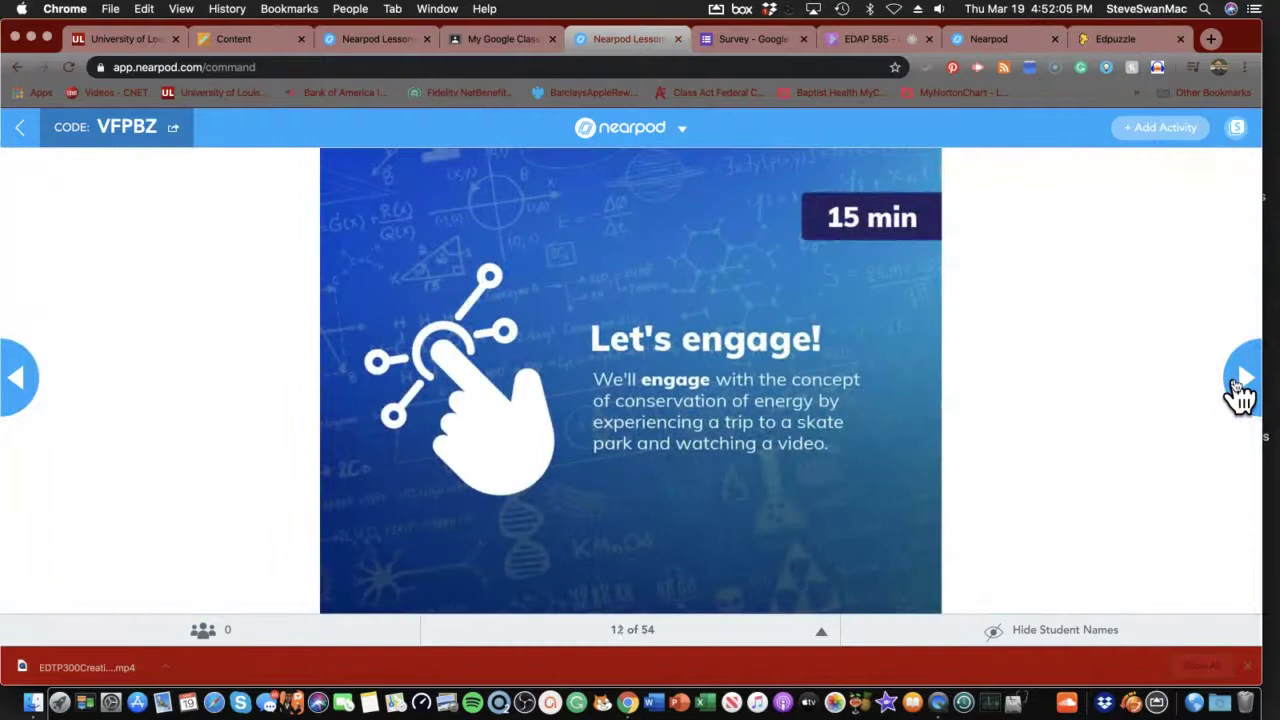
pyautogui.click(1240, 385)
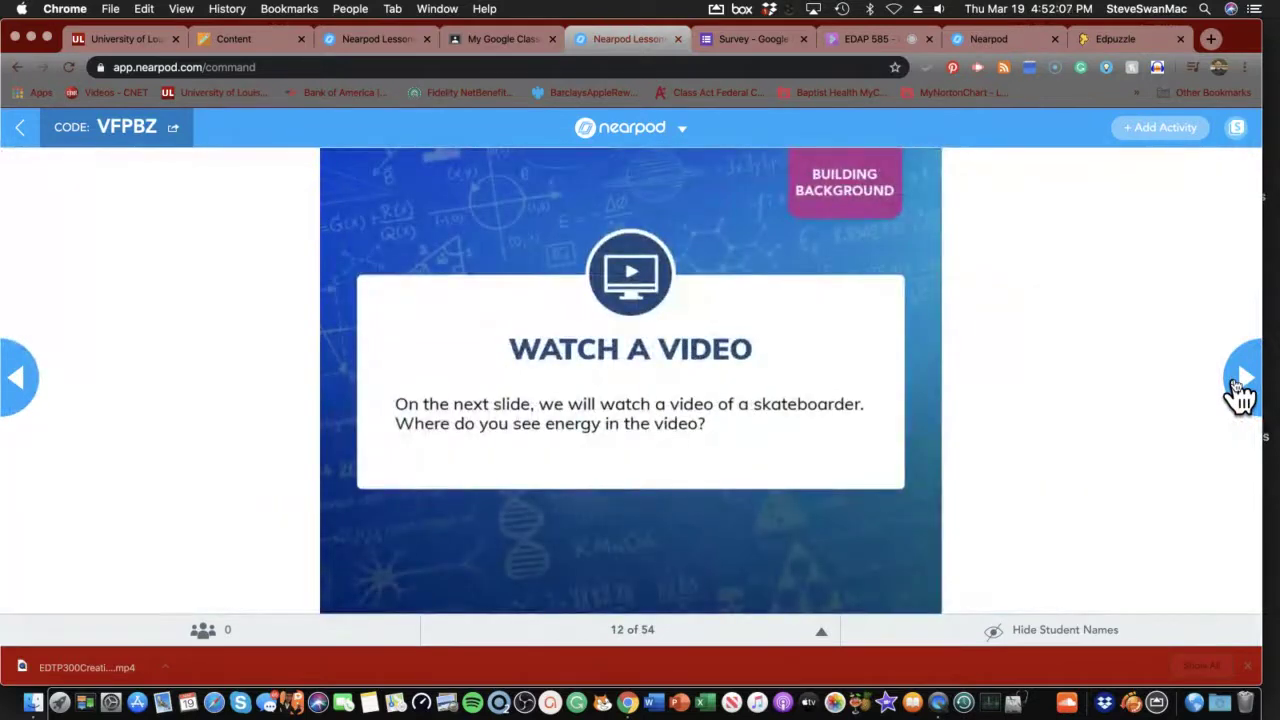
# Step: Set the lesson's videos to play on this device only, and advance past the video to the Kinetic Energy slide
pyautogui.click(1240, 388)
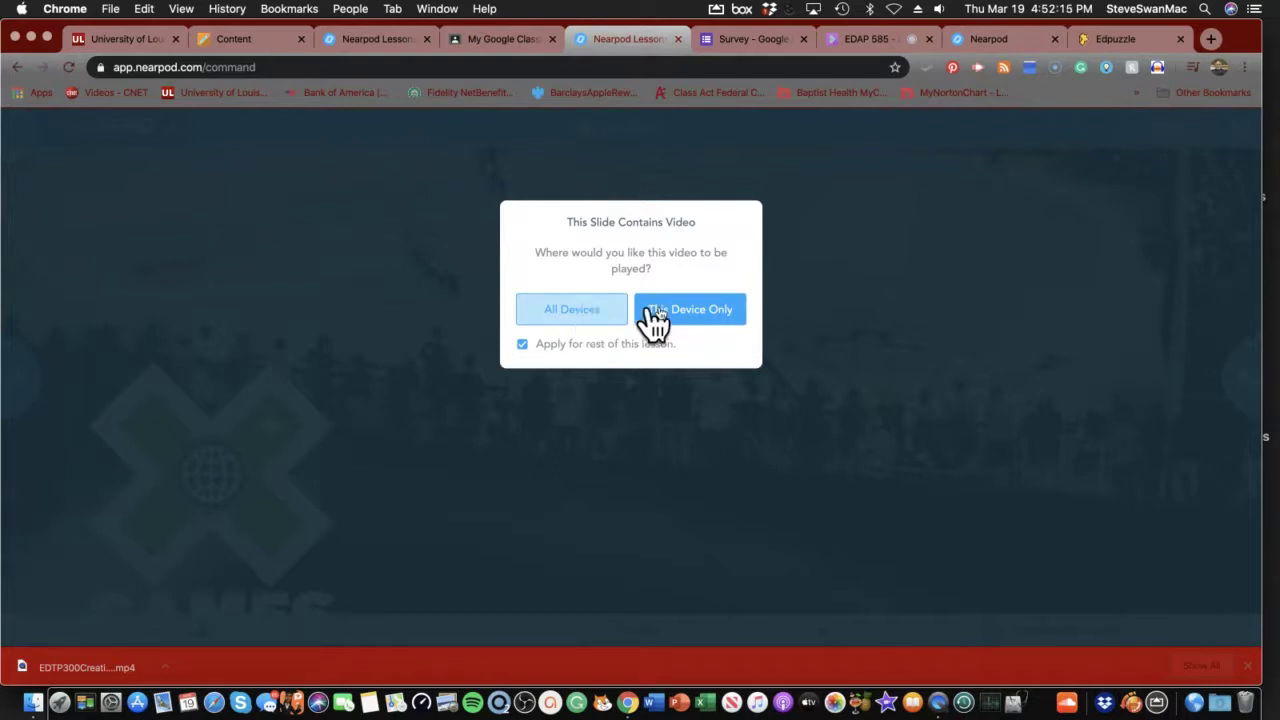
pyautogui.click(692, 318)
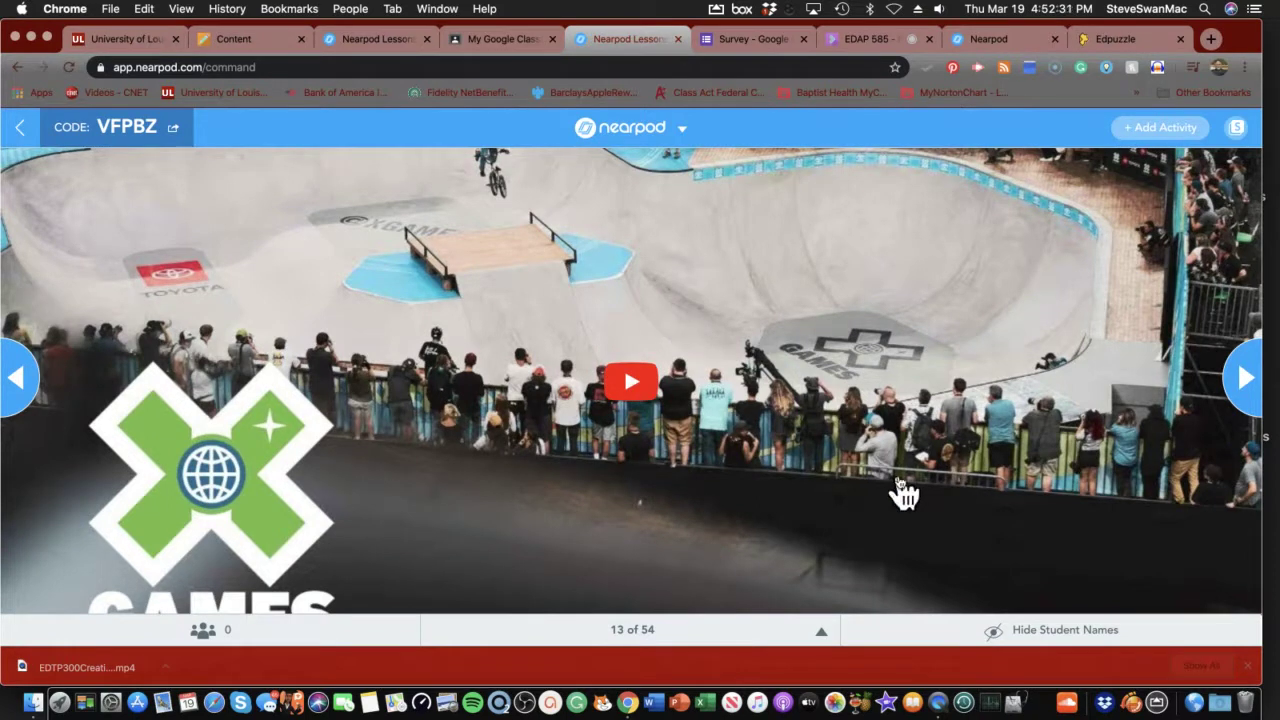
pyautogui.click(1246, 385)
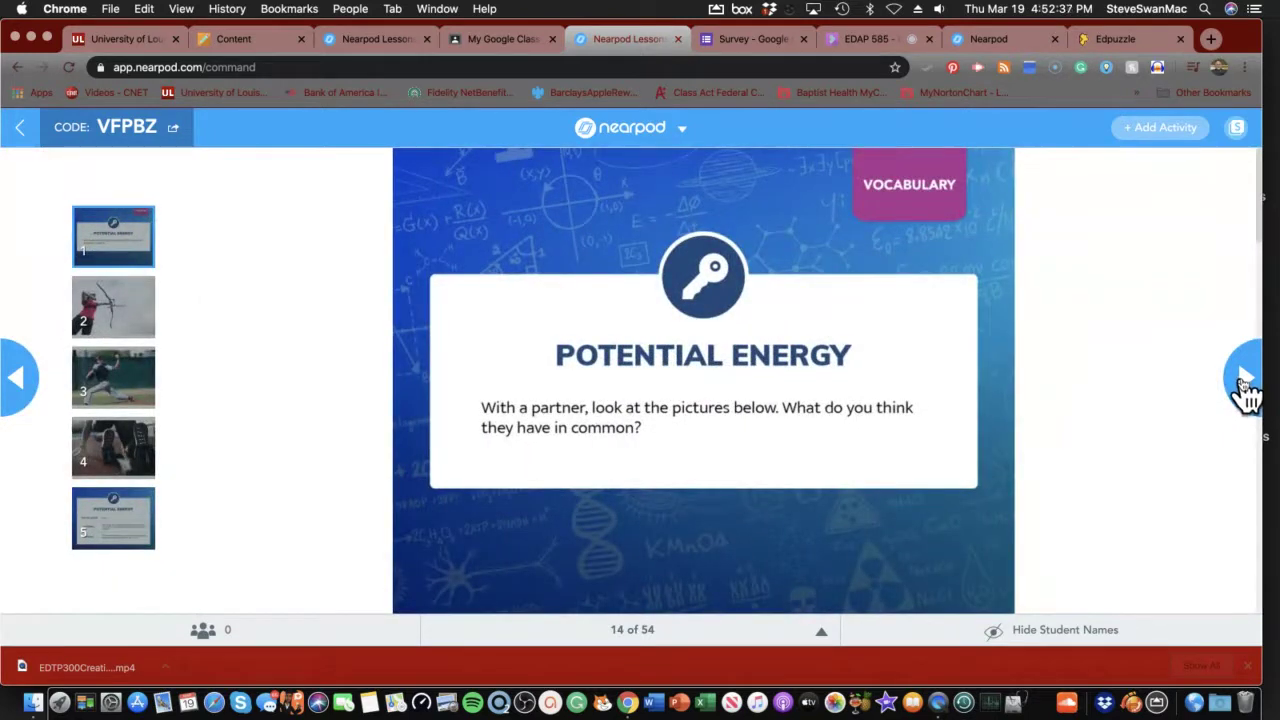
pyautogui.click(1246, 385)
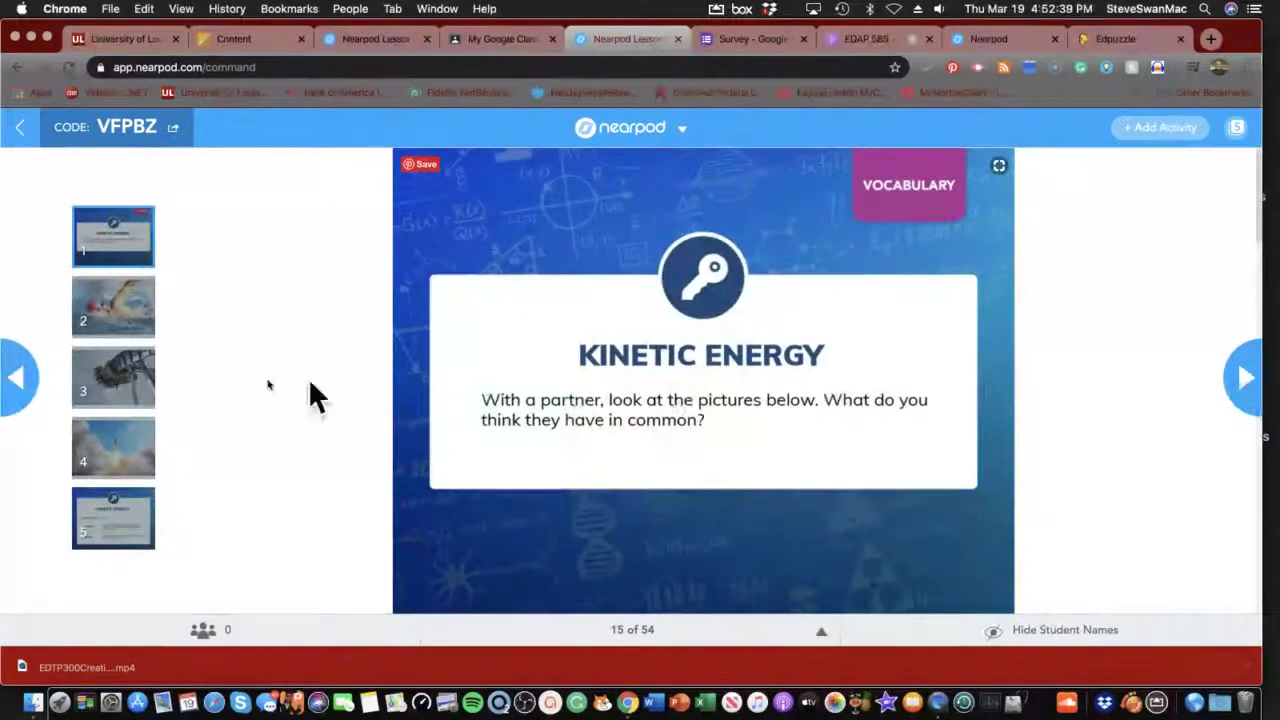
# Step: Return to the Potential Energy vocabulary slide and review its pictures, definition and example sentence
pyautogui.click(14, 388)
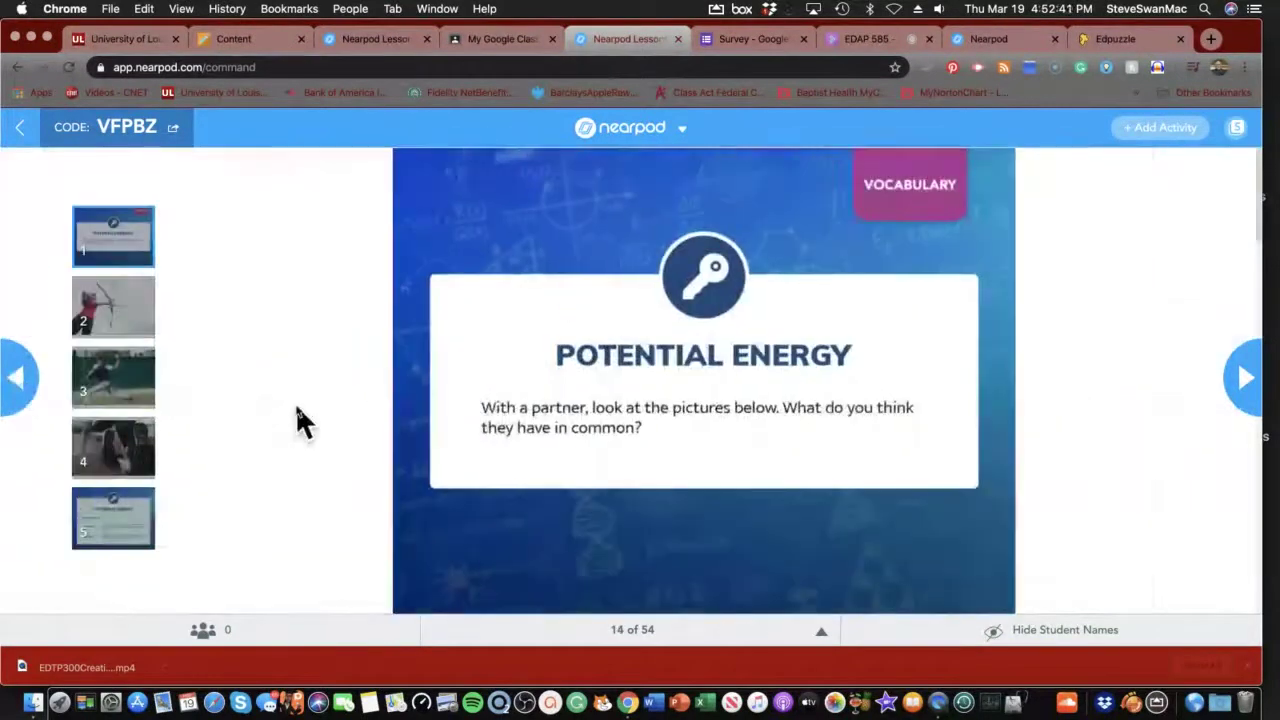
pyautogui.scroll(-5, 295, 403)
pyautogui.scroll(2, 296, 403)
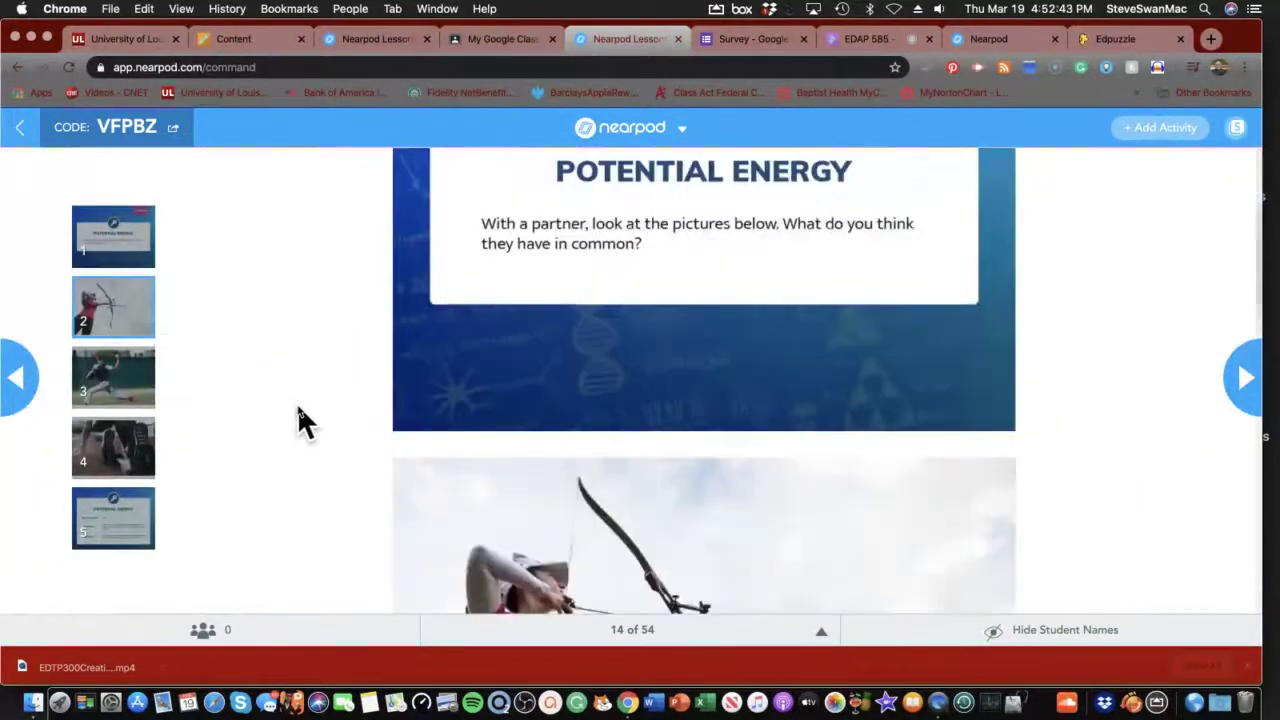
pyautogui.scroll(2, 297, 403)
pyautogui.scroll(-5, 297, 403)
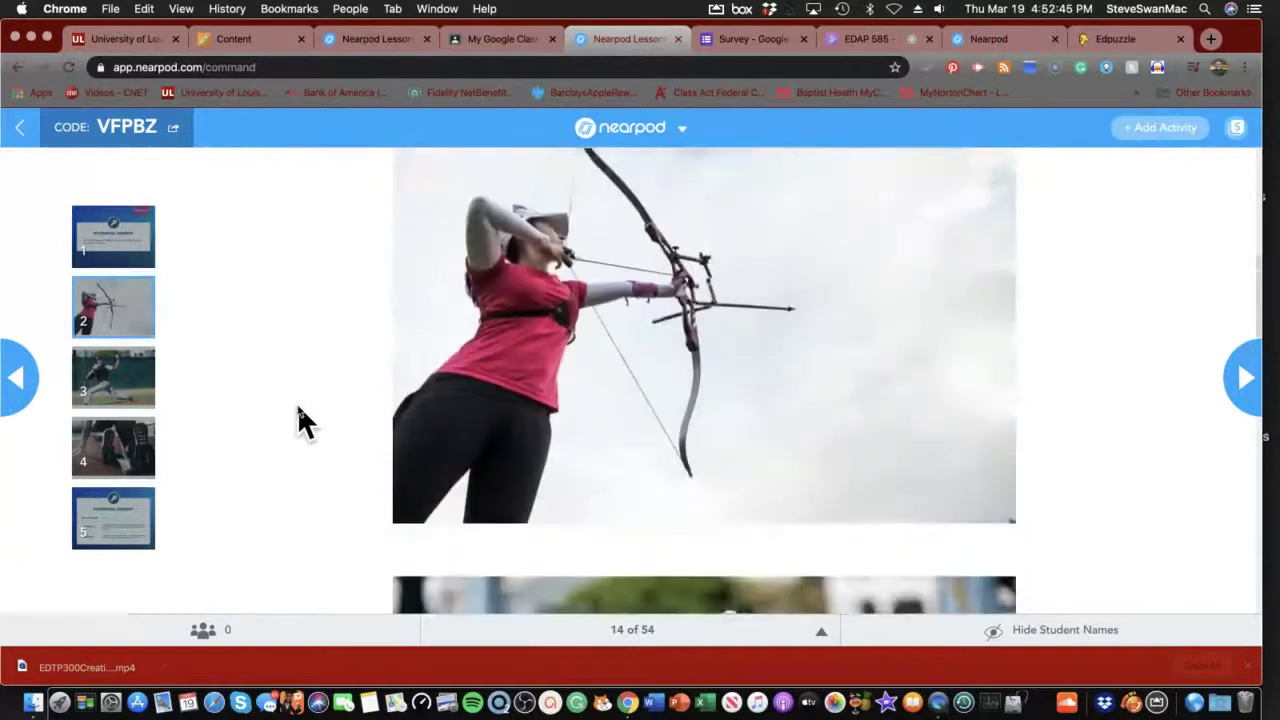
pyautogui.scroll(-7, 297, 403)
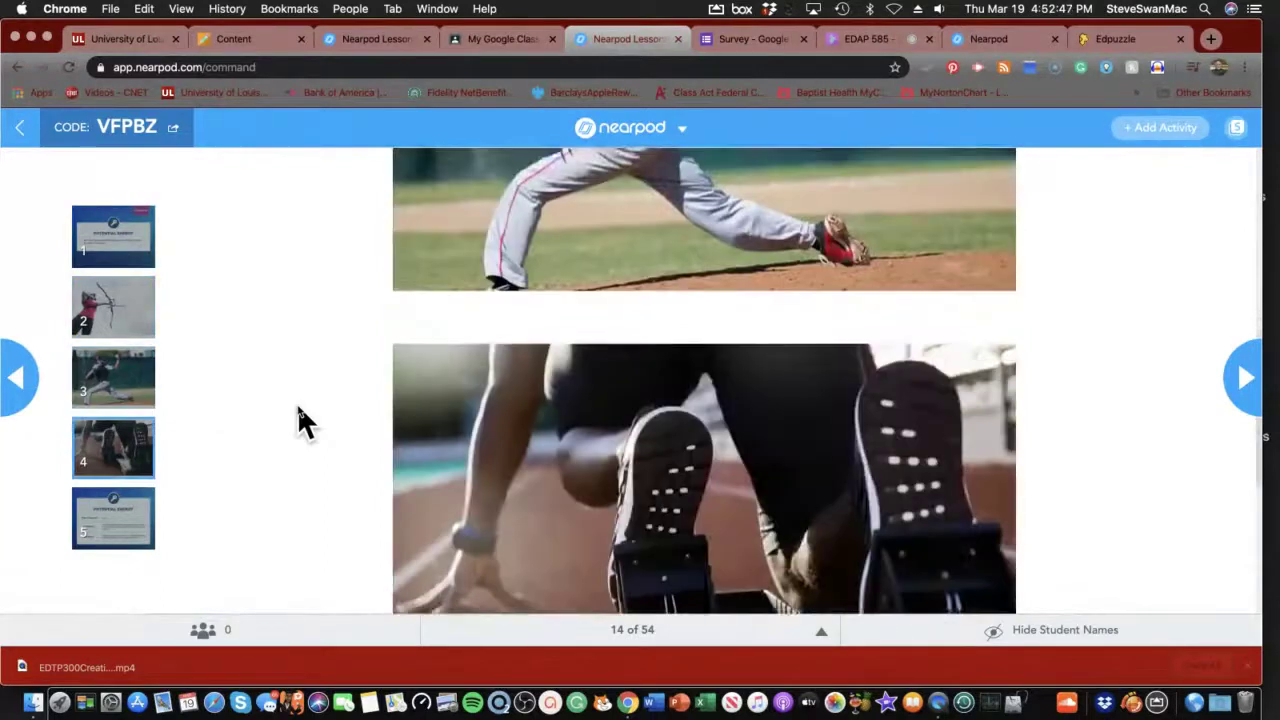
pyautogui.scroll(-5, 297, 403)
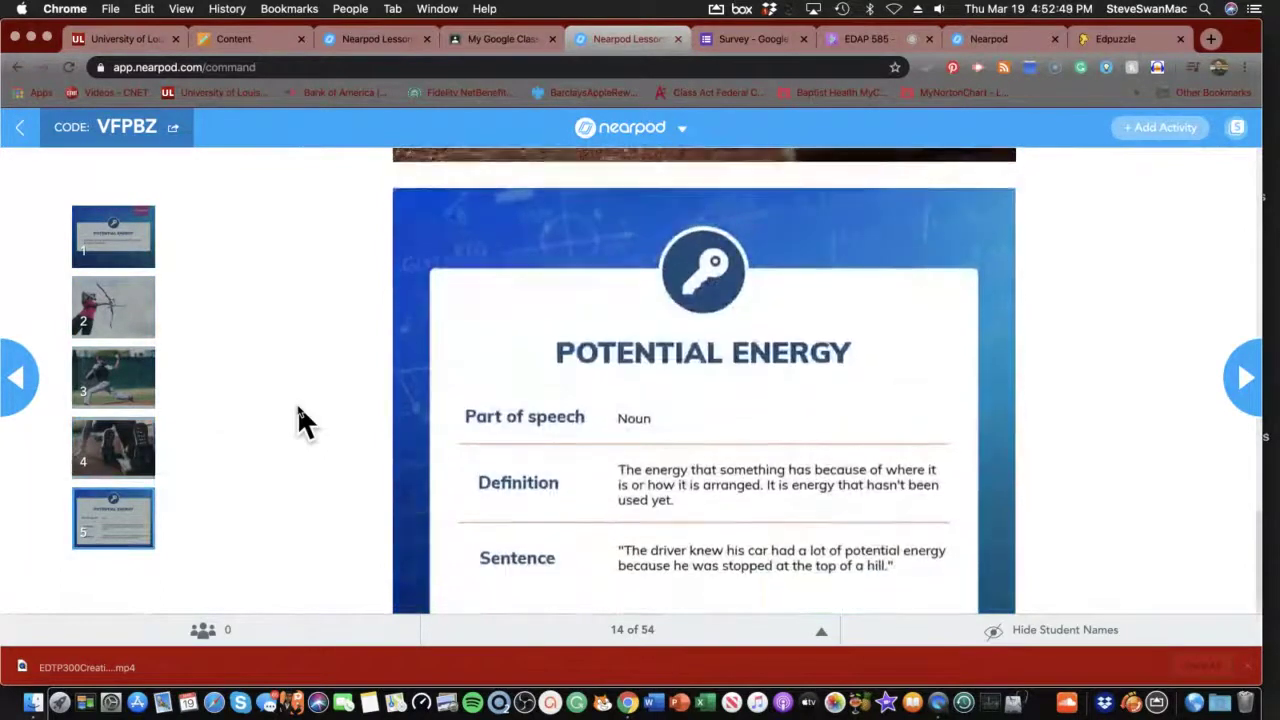
pyautogui.scroll(-1, 297, 403)
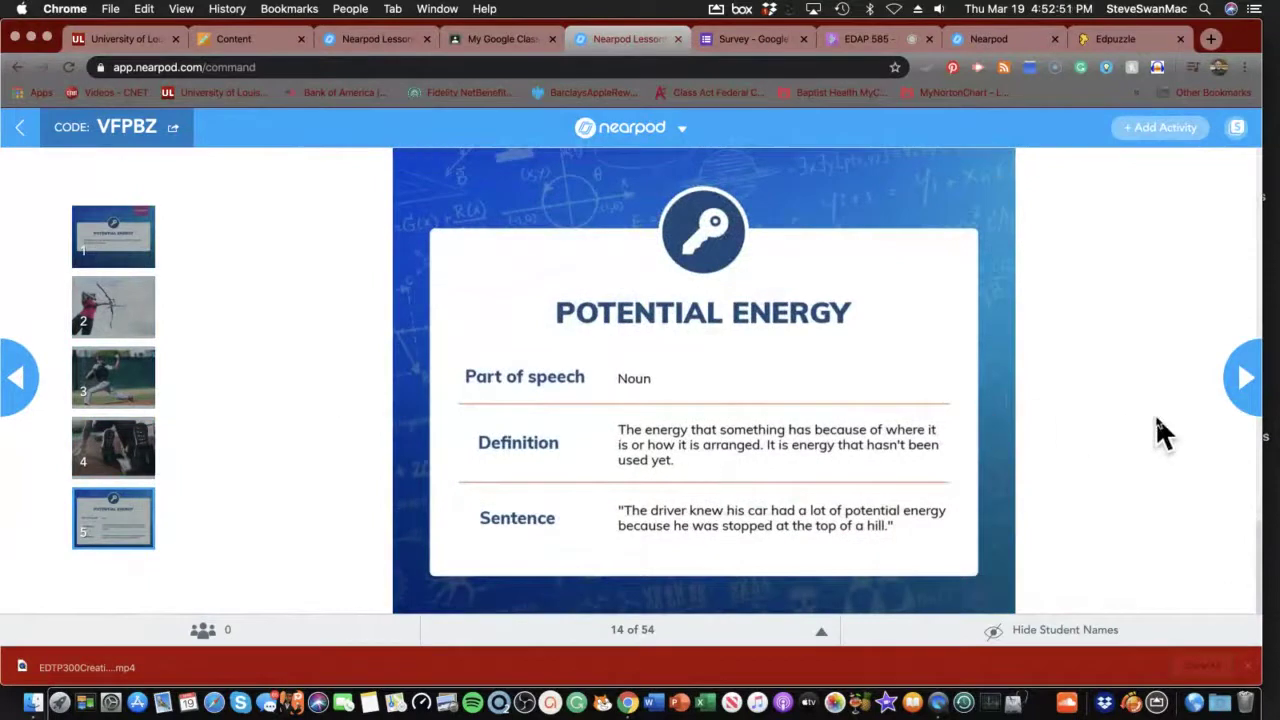
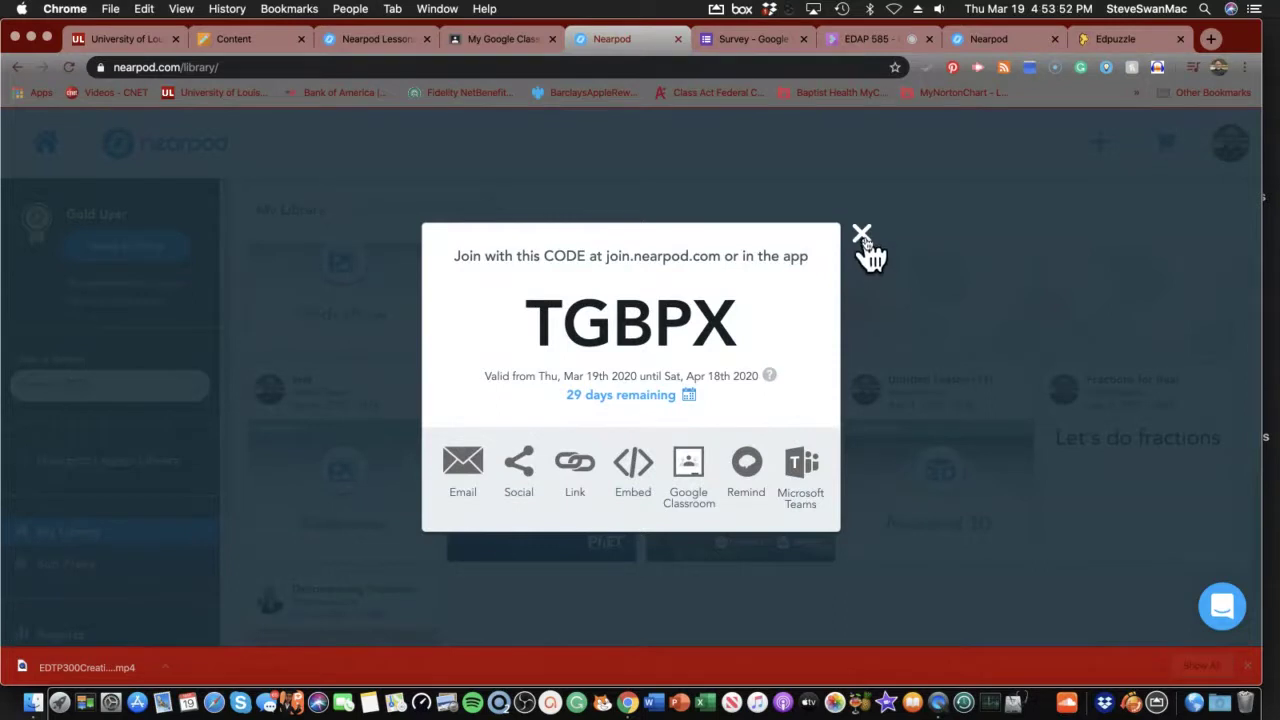
# Step: Dismiss the join code window and launch a new student-paced session of the Mass and Weight lesson from the library
pyautogui.click(861, 234)
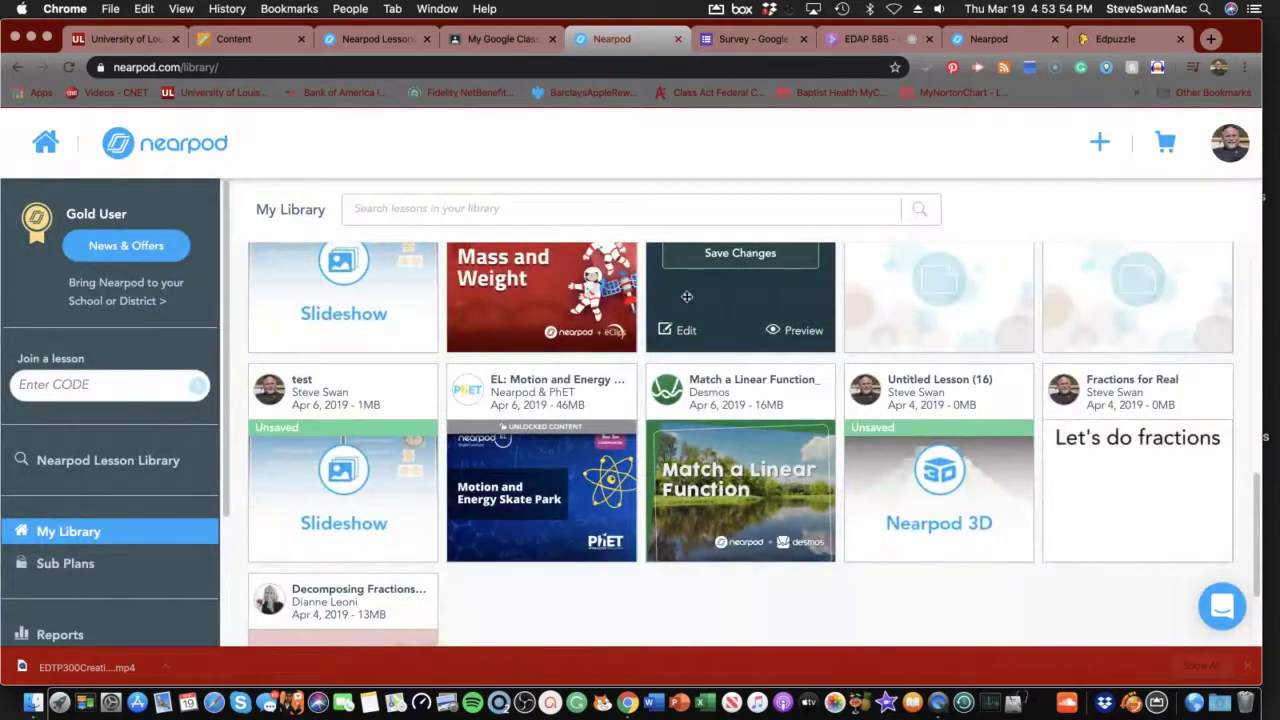
pyautogui.scroll(2, 540, 340)
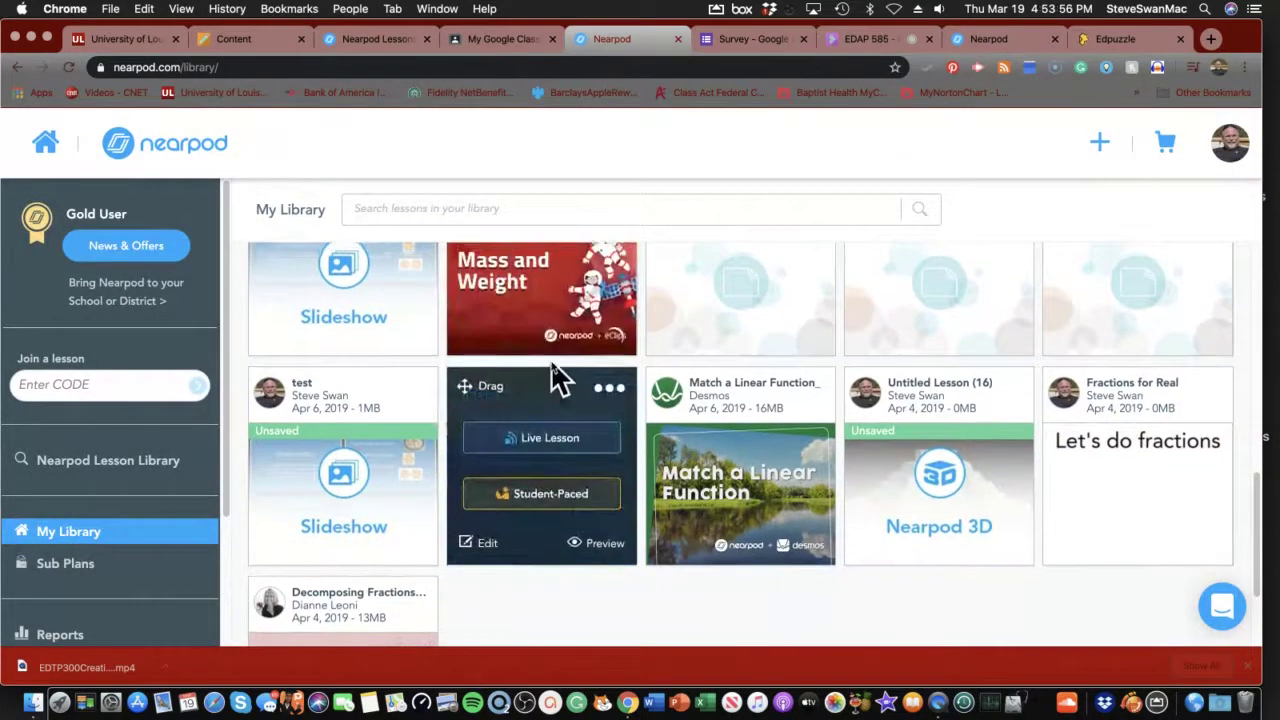
pyautogui.scroll(1, 552, 361)
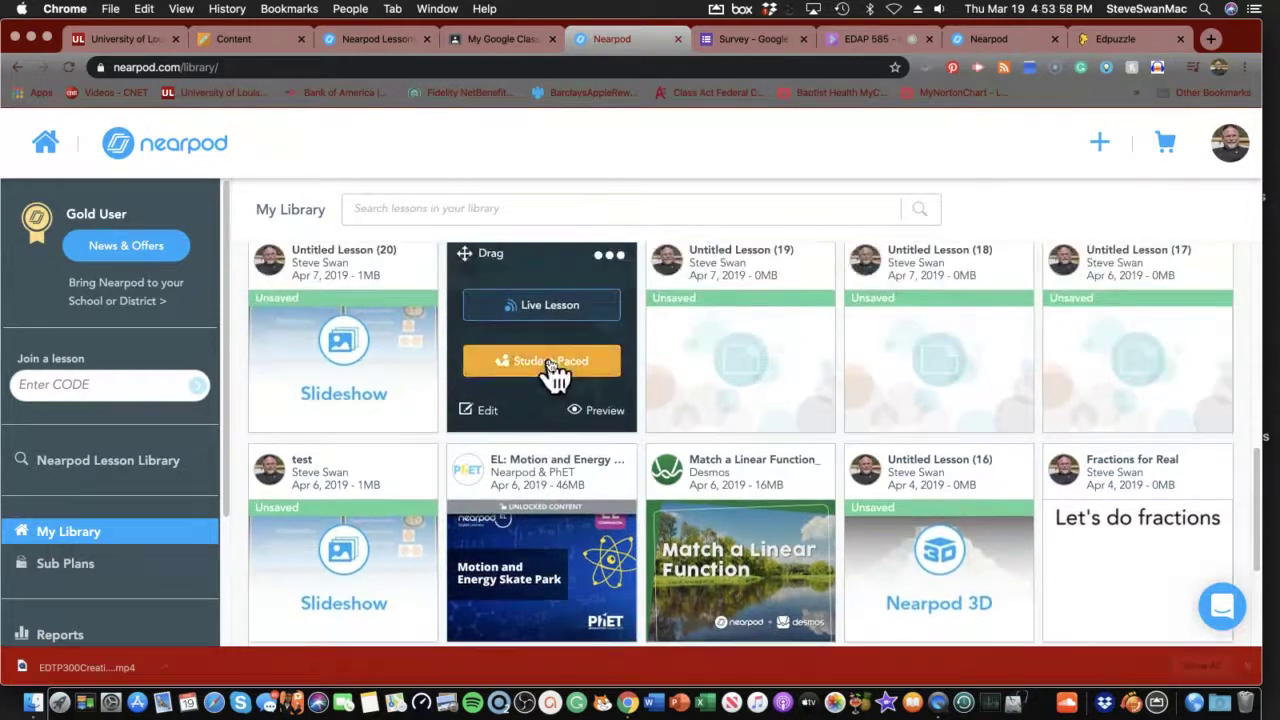
pyautogui.click(553, 364)
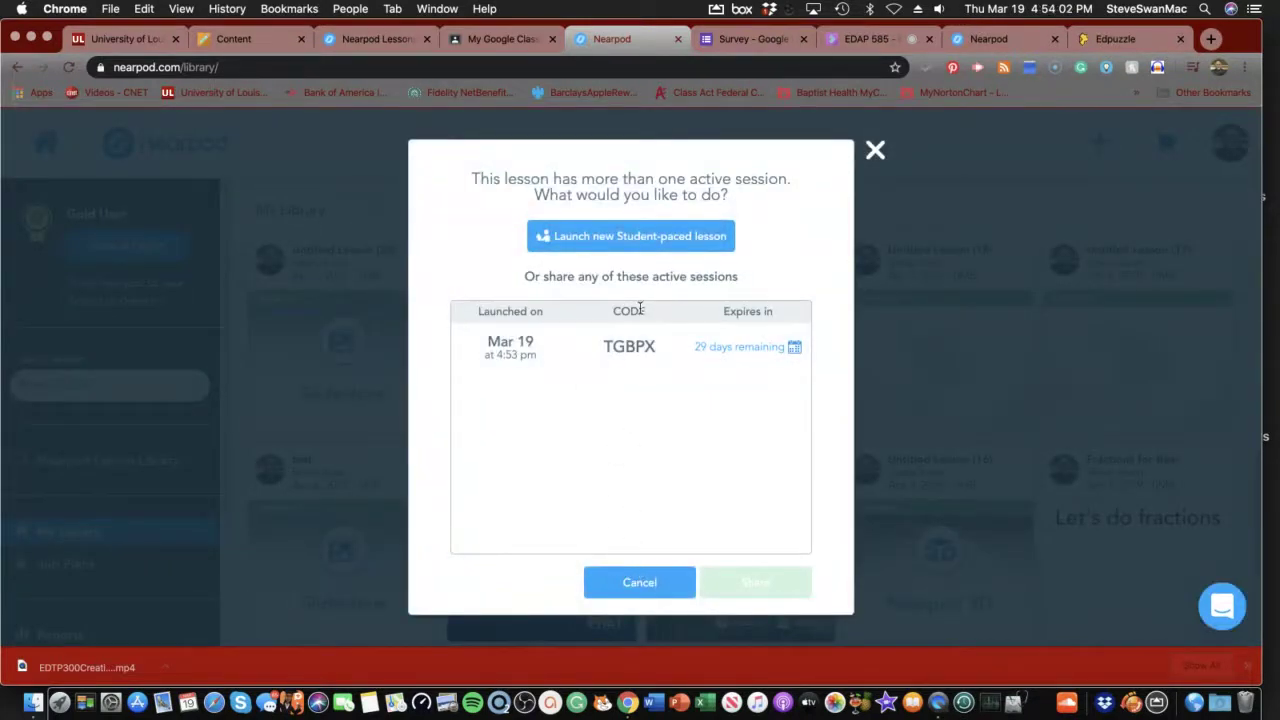
pyautogui.click(621, 240)
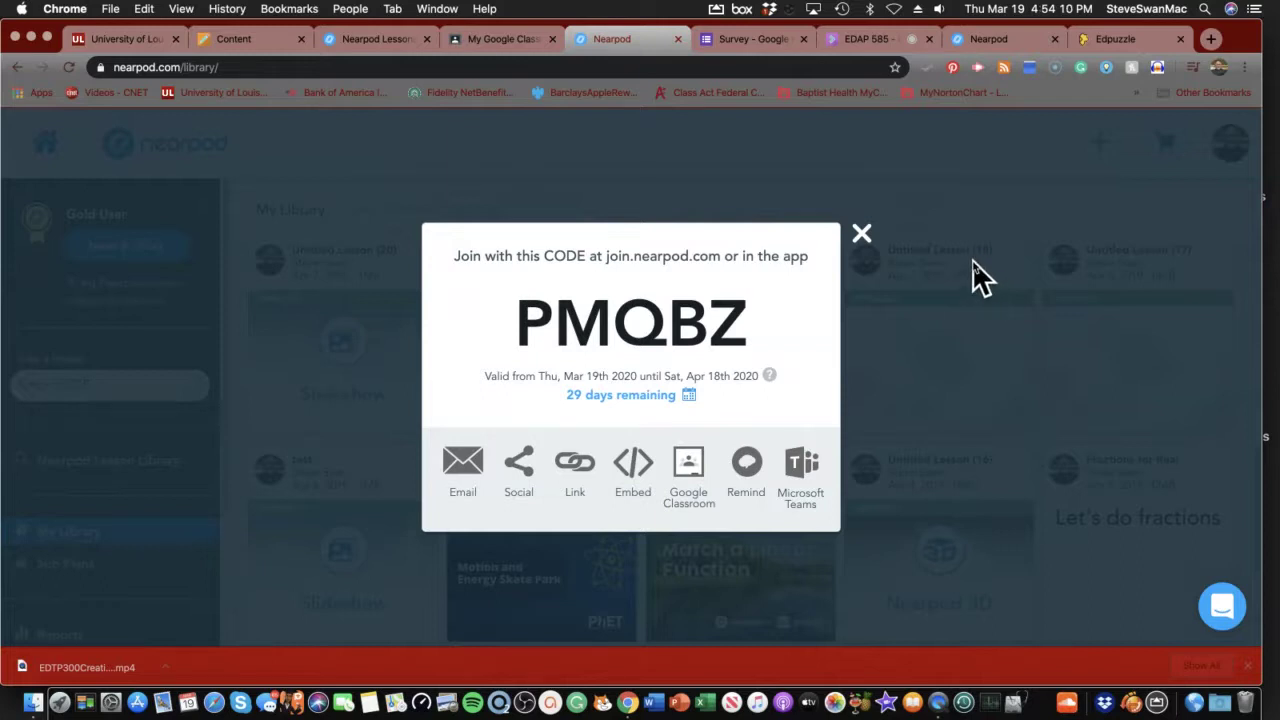
# Step: Share the student-paced session to My Google Classroom using the Ask question action
pyautogui.click(694, 470)
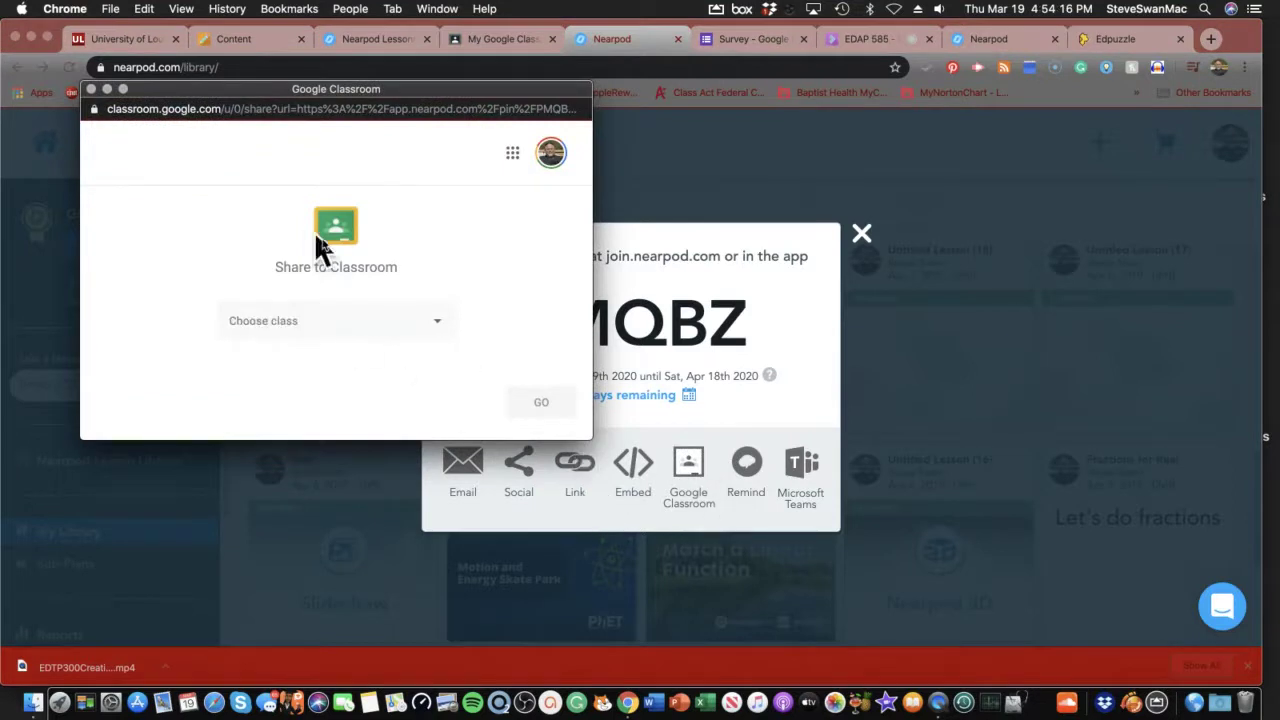
pyautogui.click(440, 320)
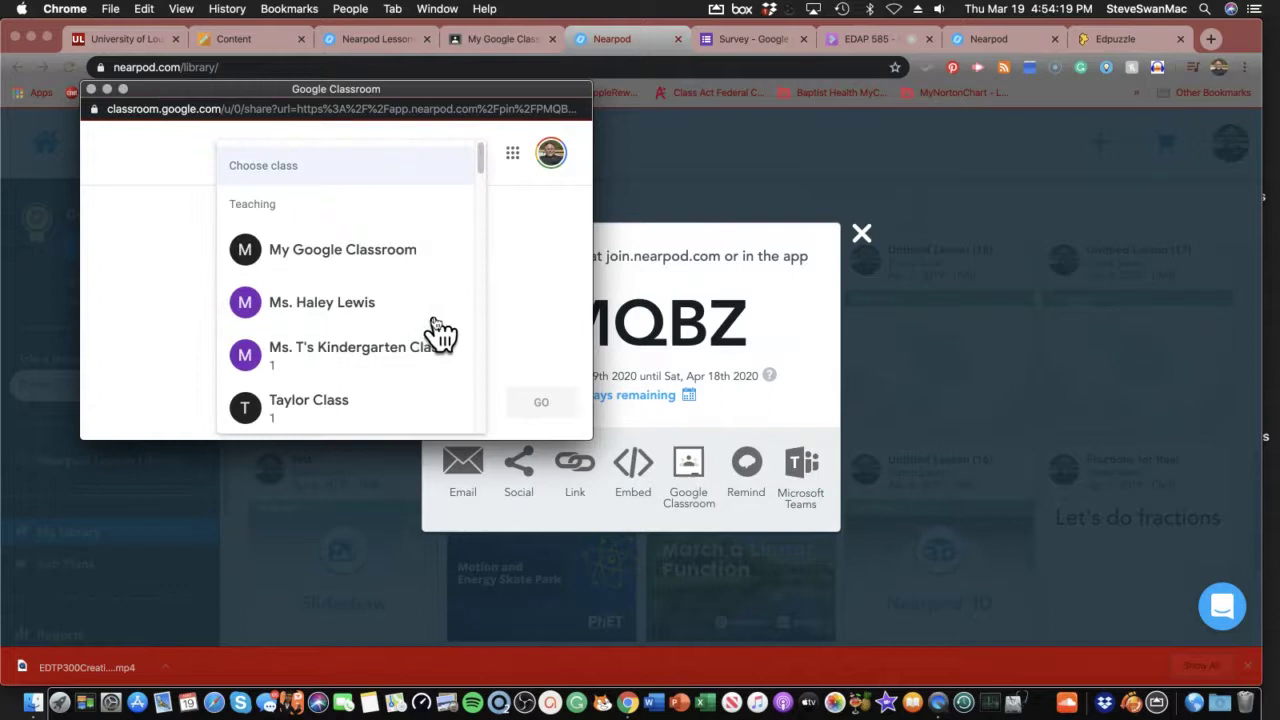
pyautogui.click(389, 265)
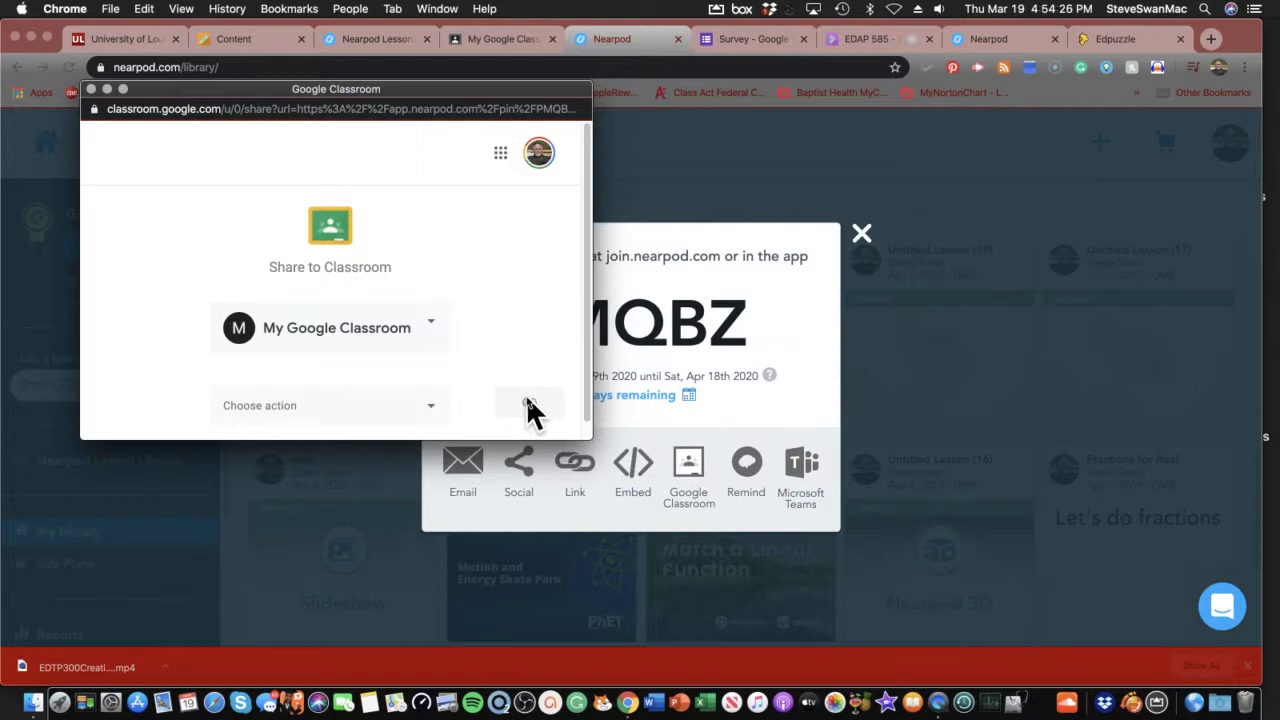
pyautogui.click(432, 422)
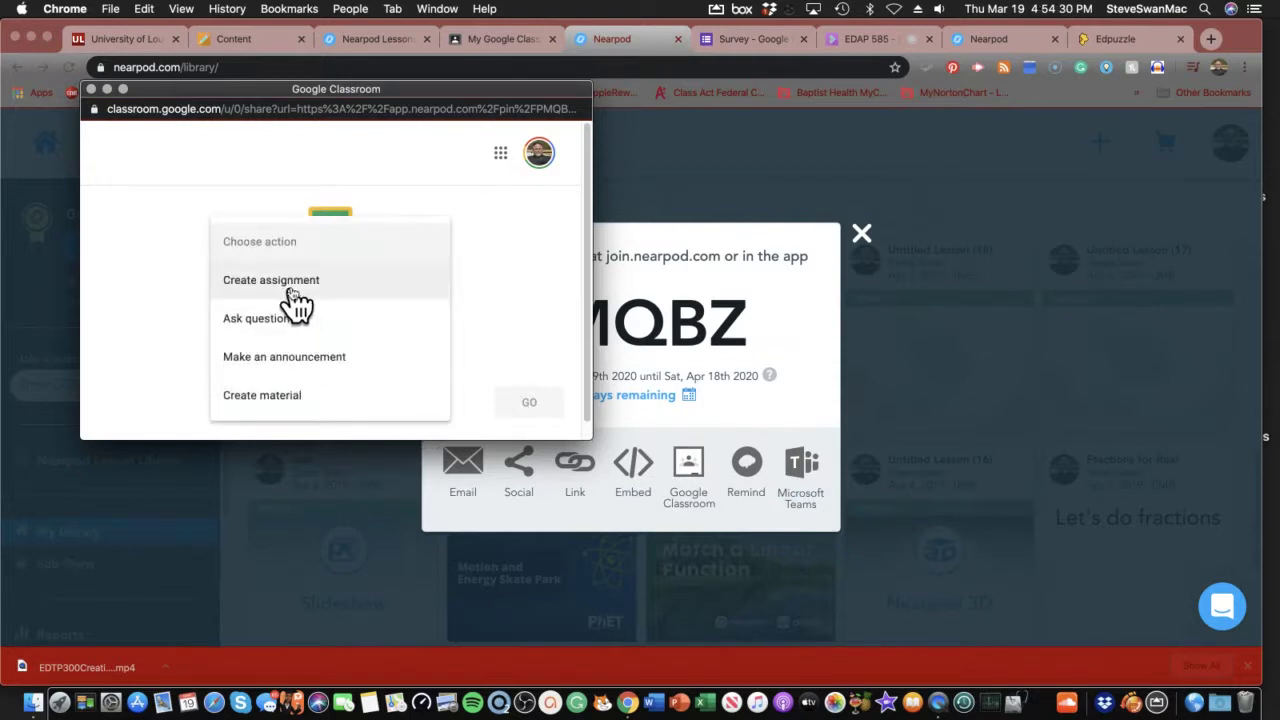
pyautogui.click(262, 318)
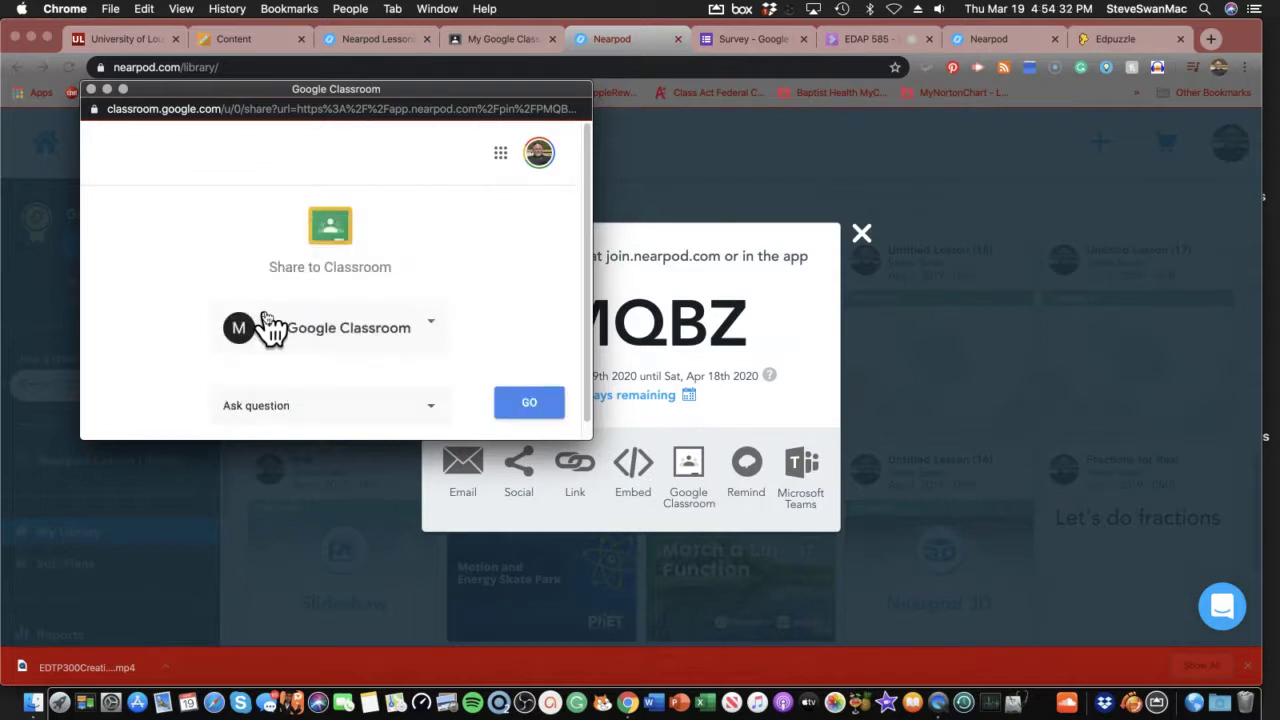
pyautogui.click(510, 405)
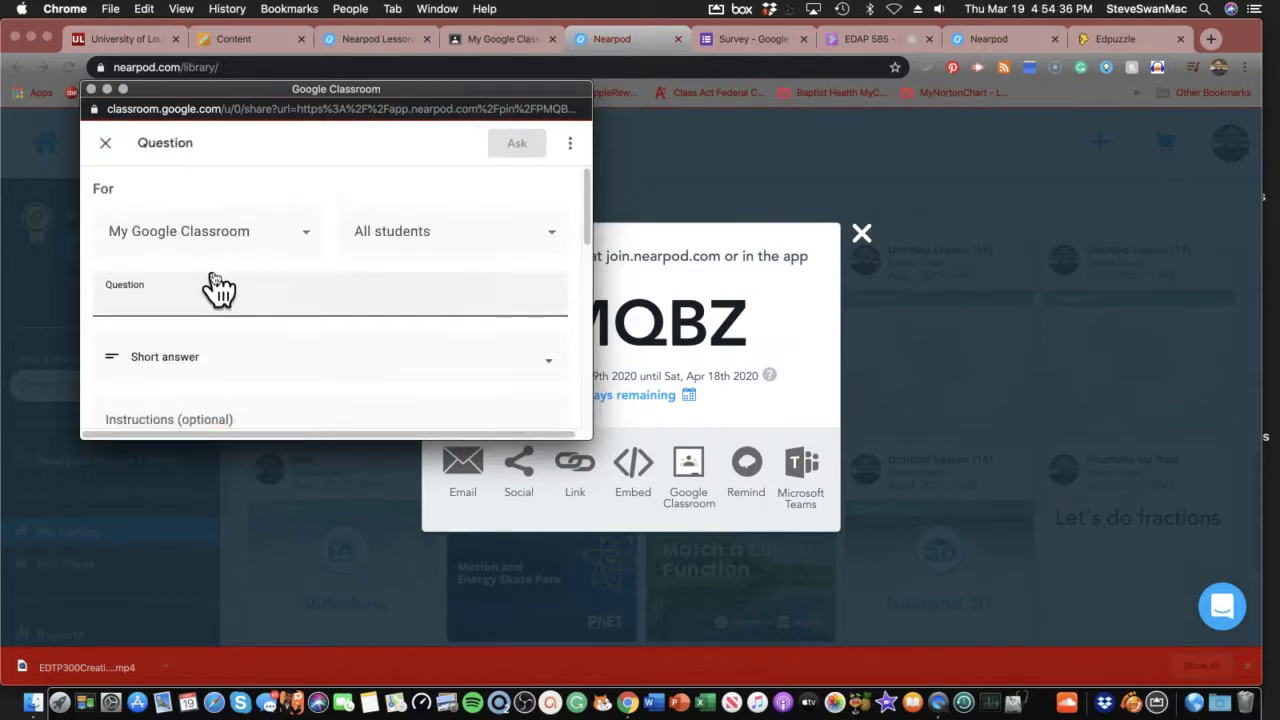
# Step: Enter "Look at this" as the question and post it to the class
pyautogui.write('Look a')
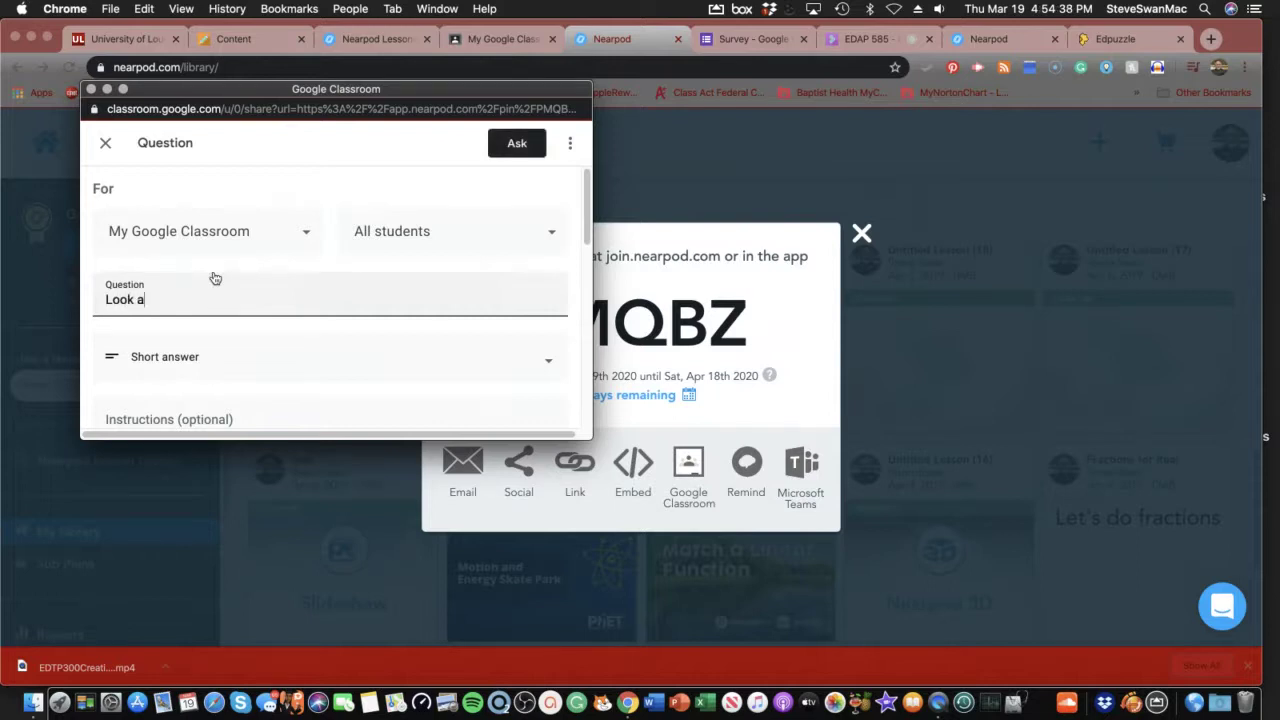
pyautogui.write('t this')
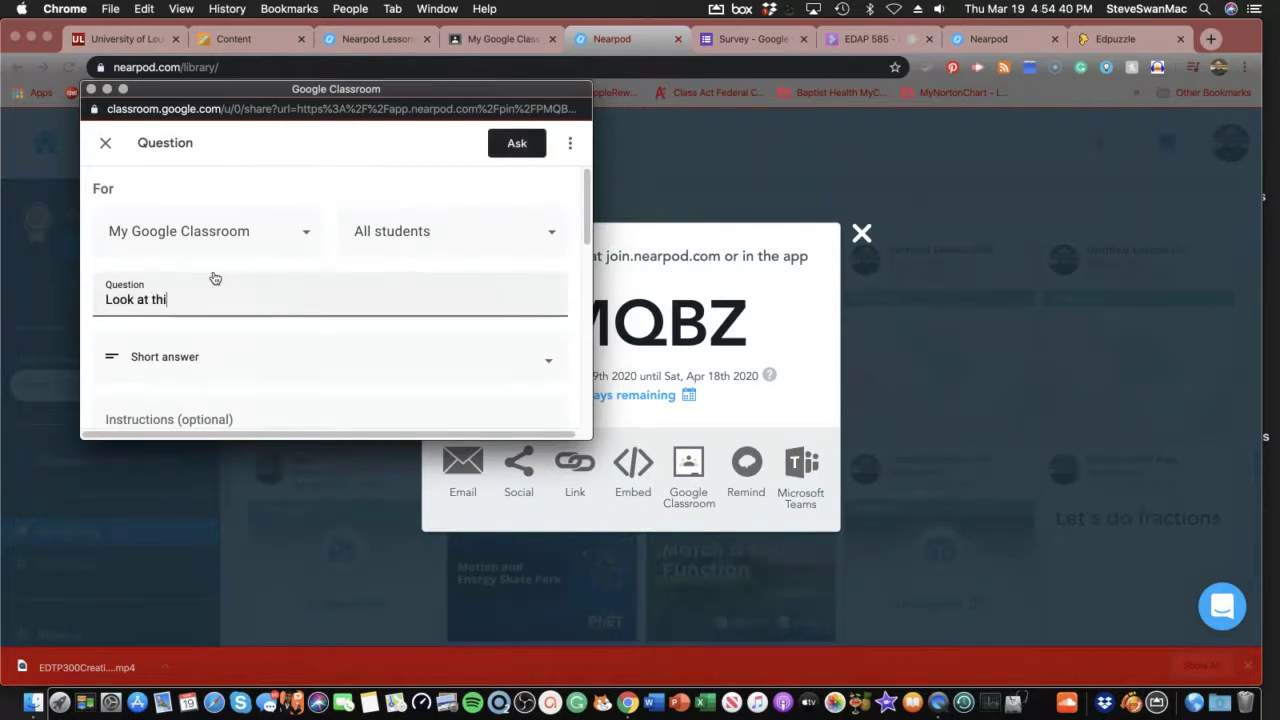
pyautogui.click(503, 150)
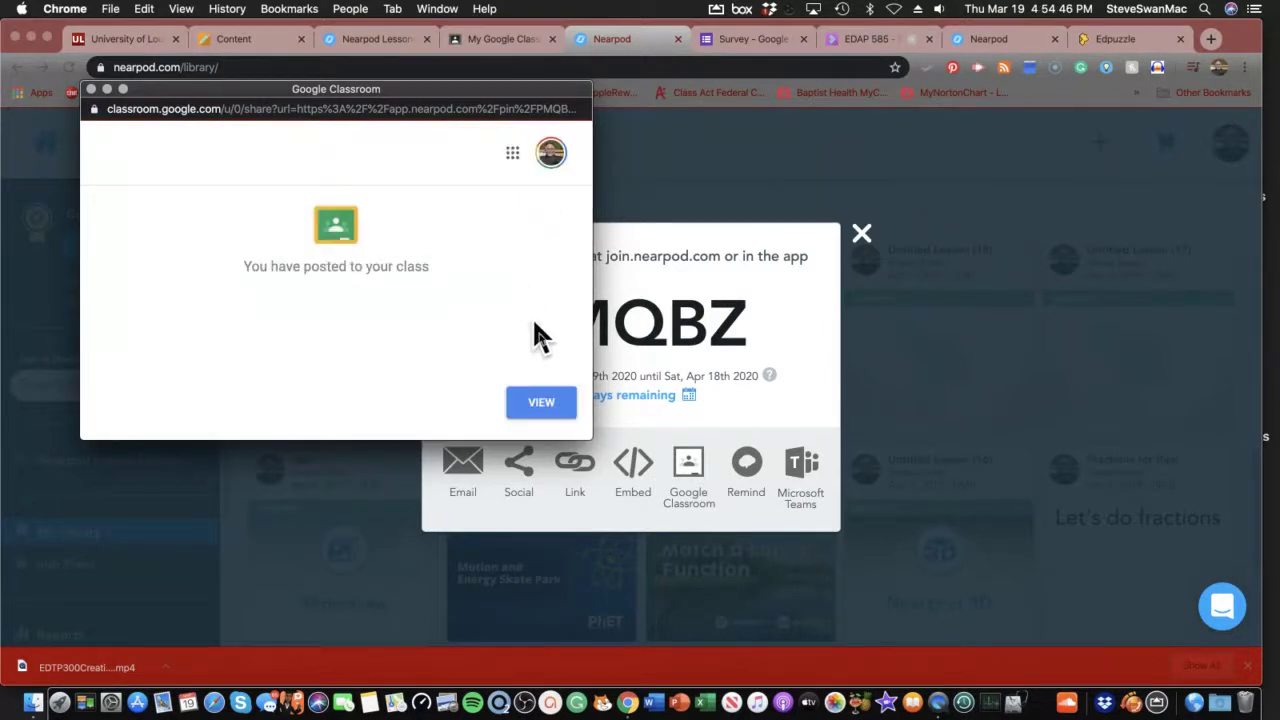
# Step: View the class stream and look over the new question and the earlier posts
pyautogui.click(556, 403)
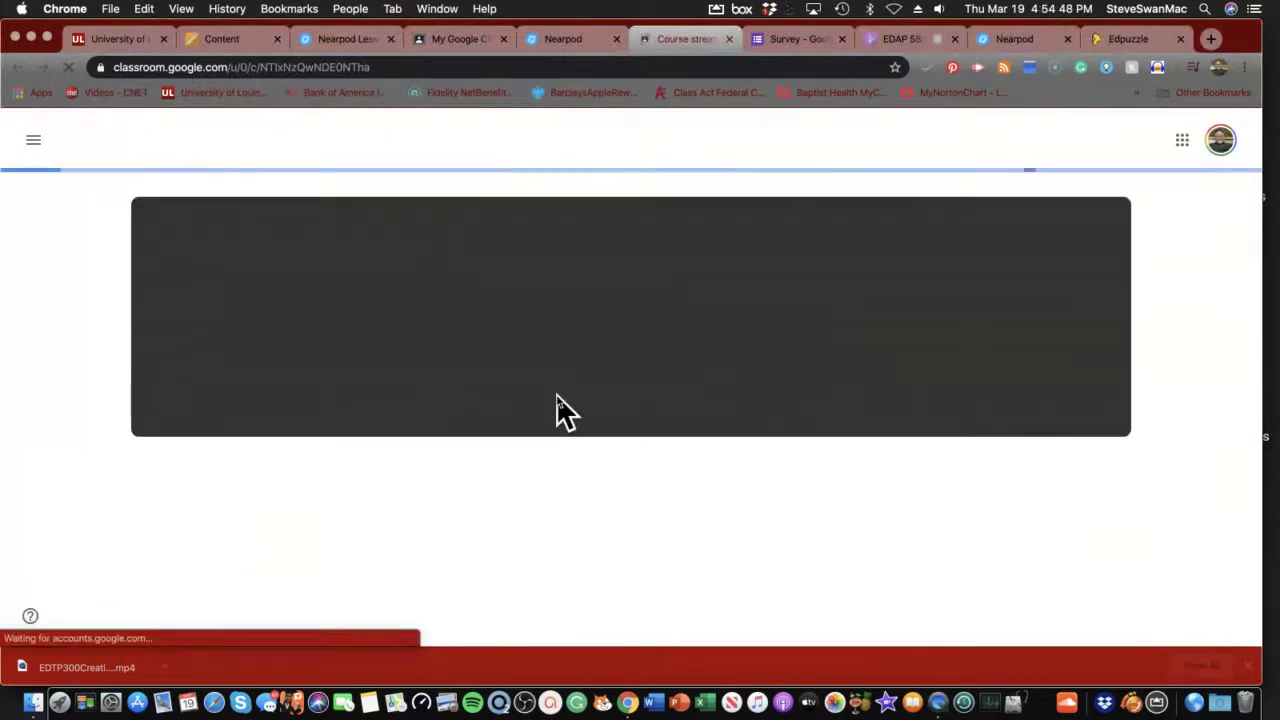
pyautogui.scroll(-3, 538, 407)
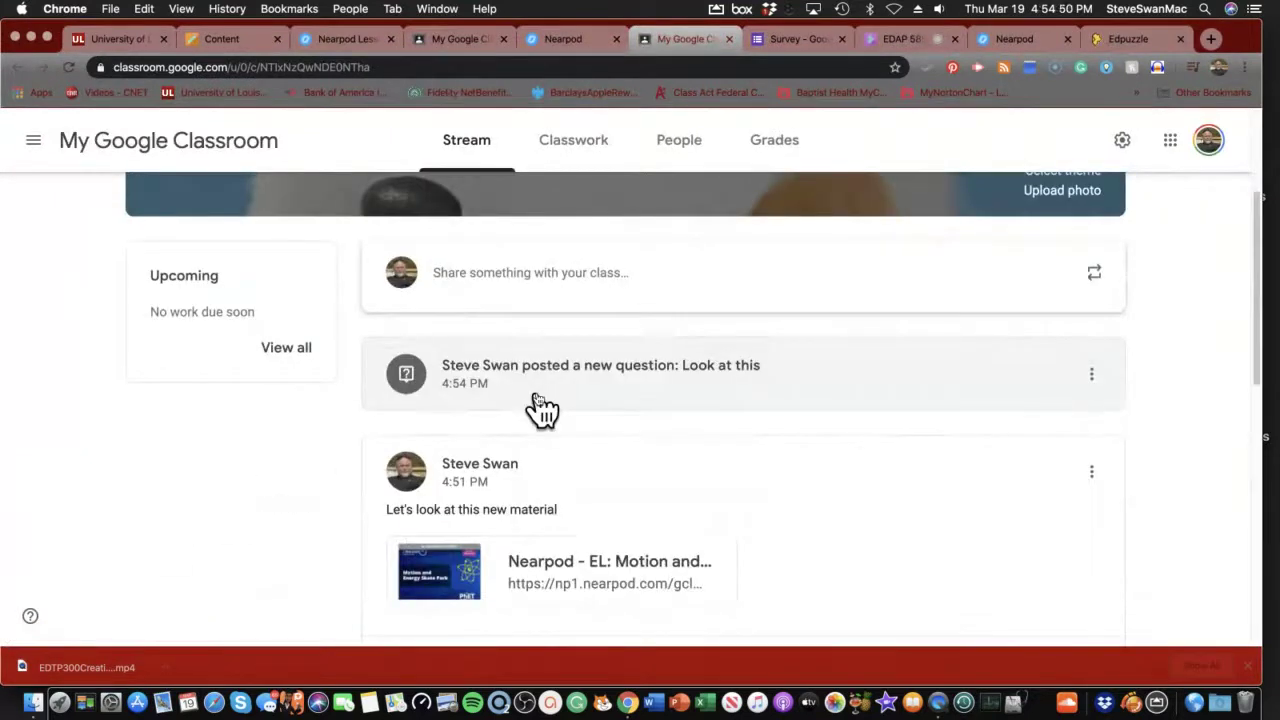
pyautogui.scroll(-5, 537, 398)
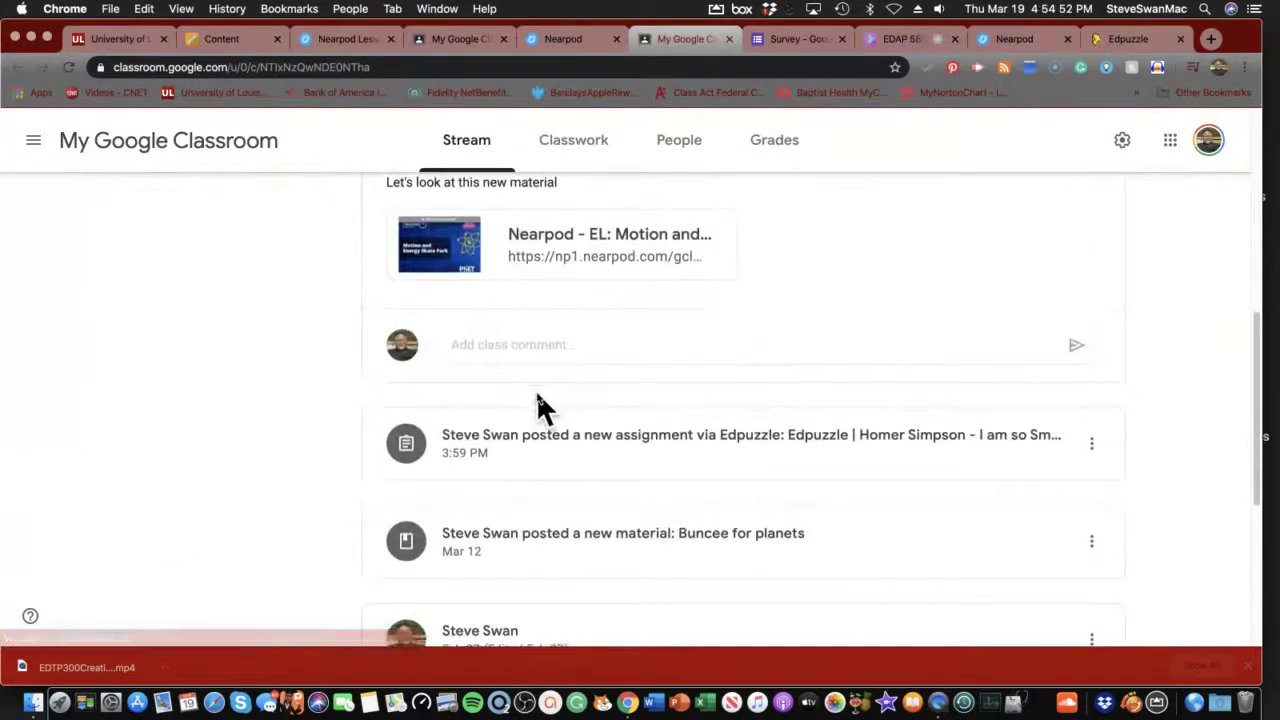
pyautogui.scroll(-5, 538, 398)
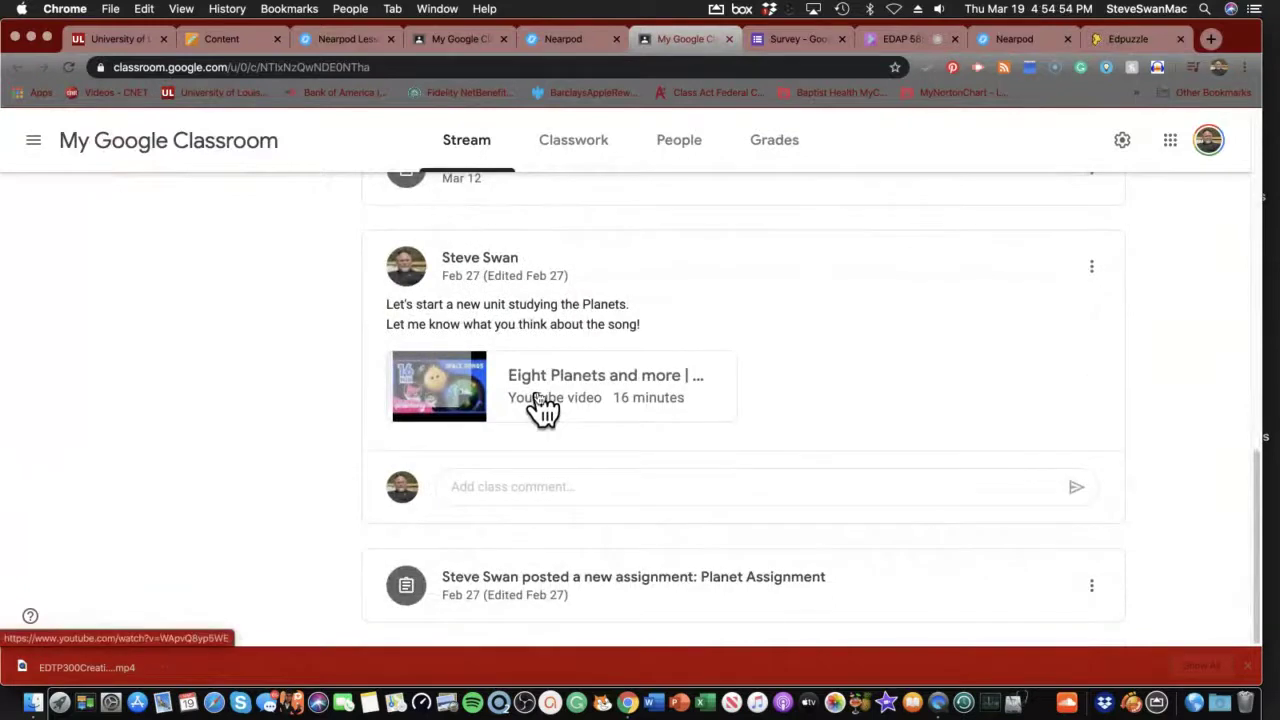
pyautogui.scroll(15, 541, 405)
pyautogui.scroll(-2, 545, 407)
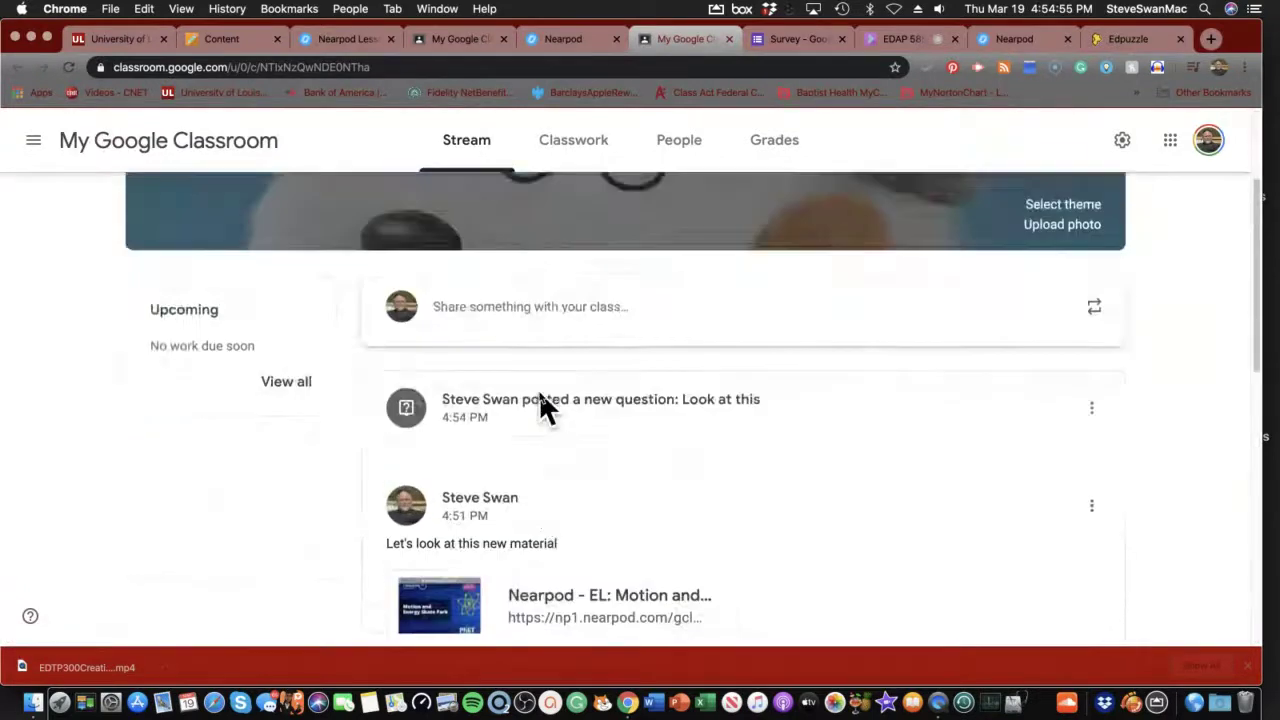
pyautogui.scroll(-2, 541, 405)
pyautogui.scroll(4, 543, 408)
pyautogui.scroll(-1, 543, 408)
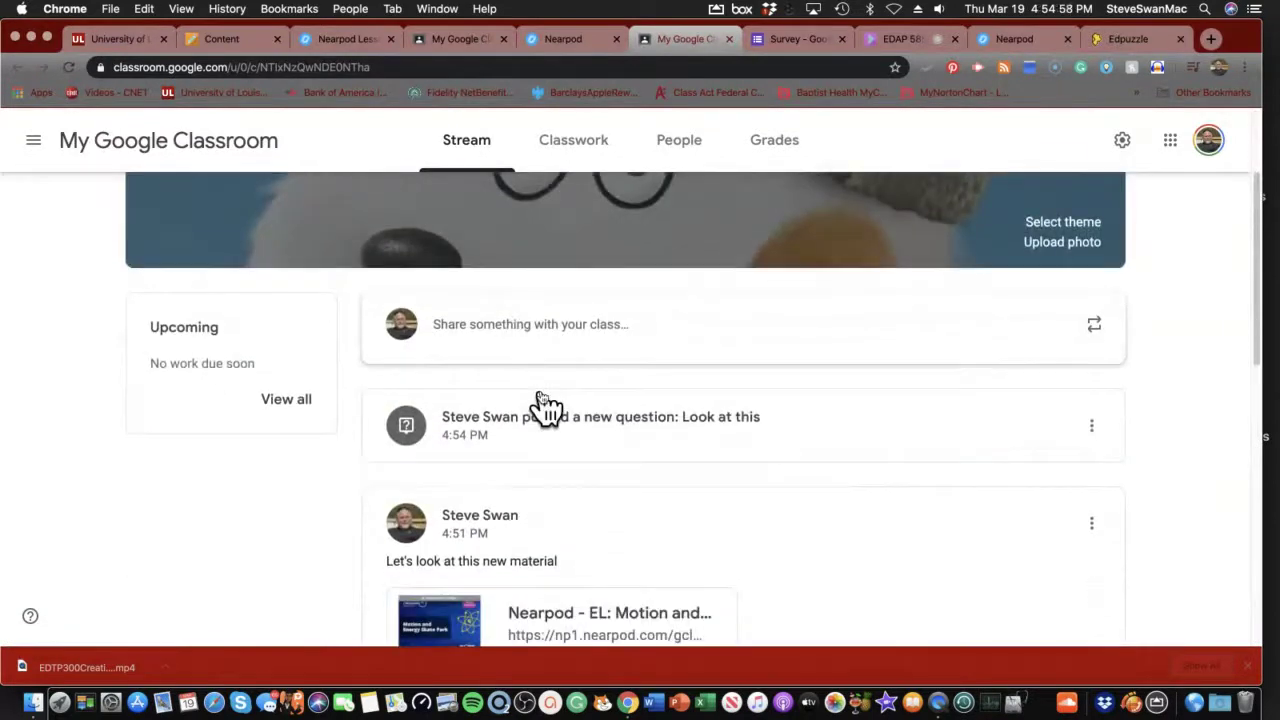
# Step: Open the "Look at this" question's attached Nearpod lesson and join the session with the participant's name
pyautogui.click(543, 408)
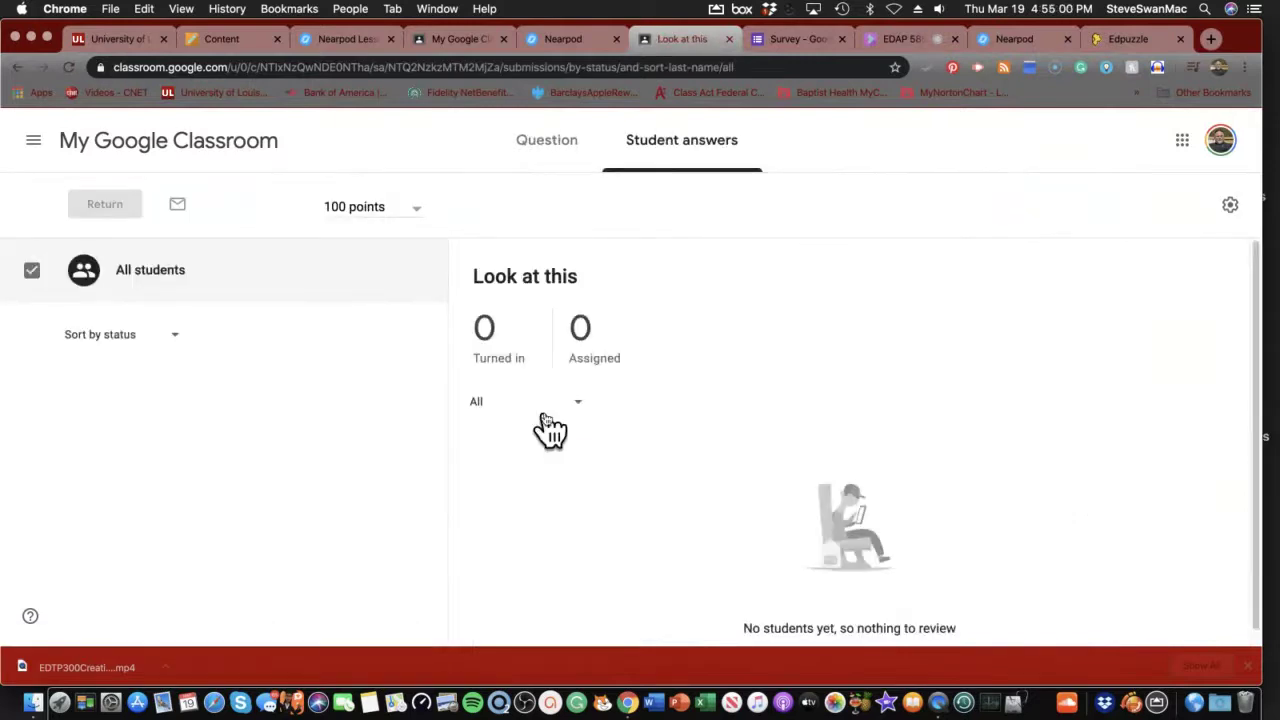
pyautogui.click(560, 145)
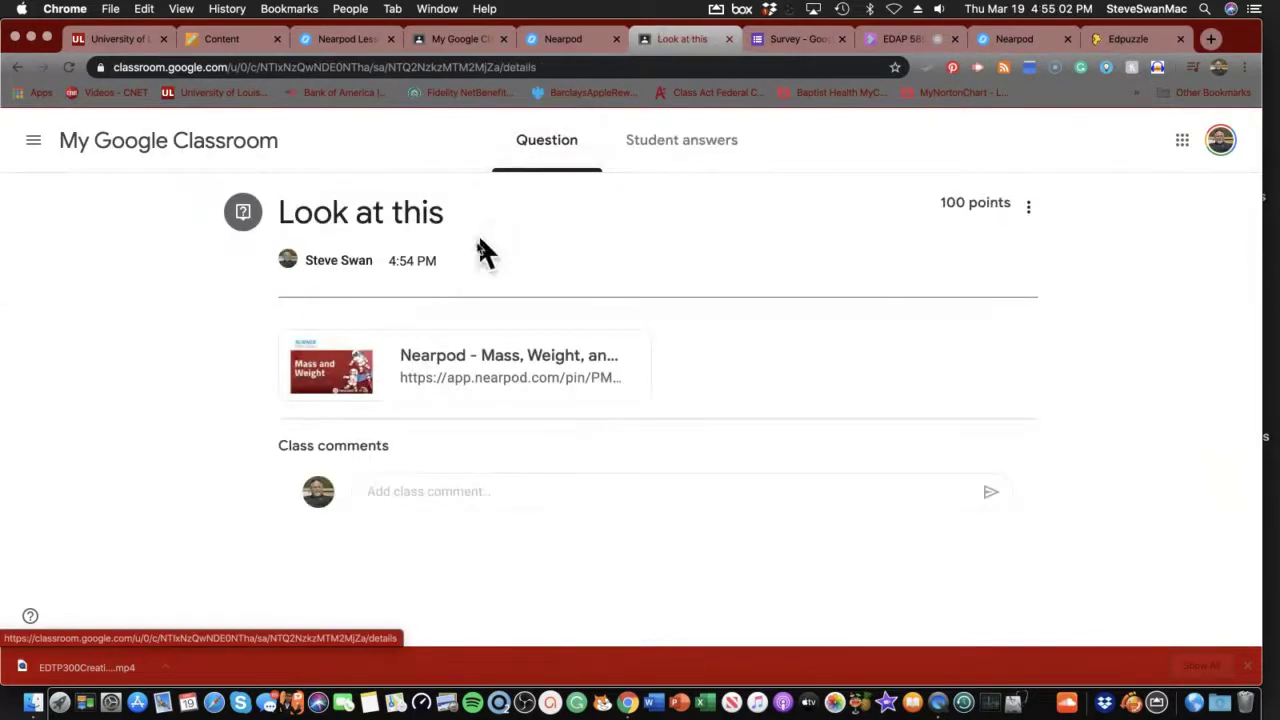
pyautogui.click(465, 362)
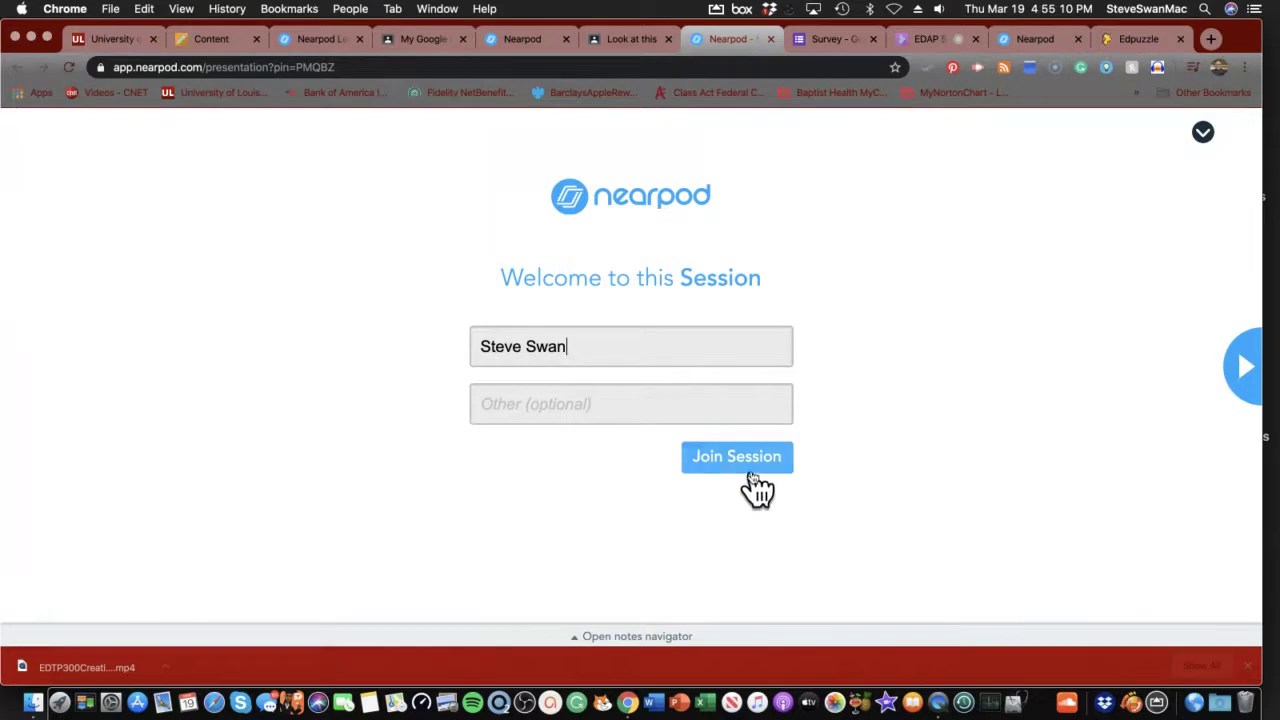
pyautogui.click(751, 476)
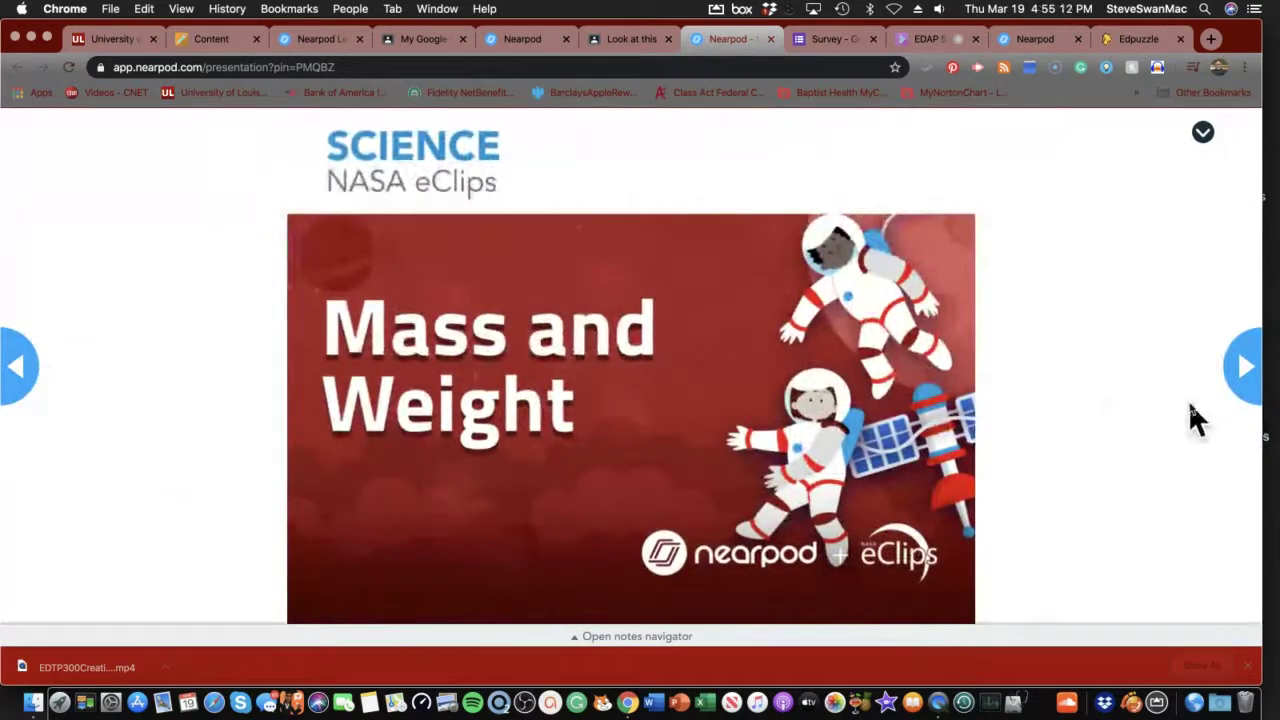
# Step: Advance the student-paced lesson from its title slide through the Virtual Expedition introduction to the 360-degree city panorama
pyautogui.click(1234, 382)
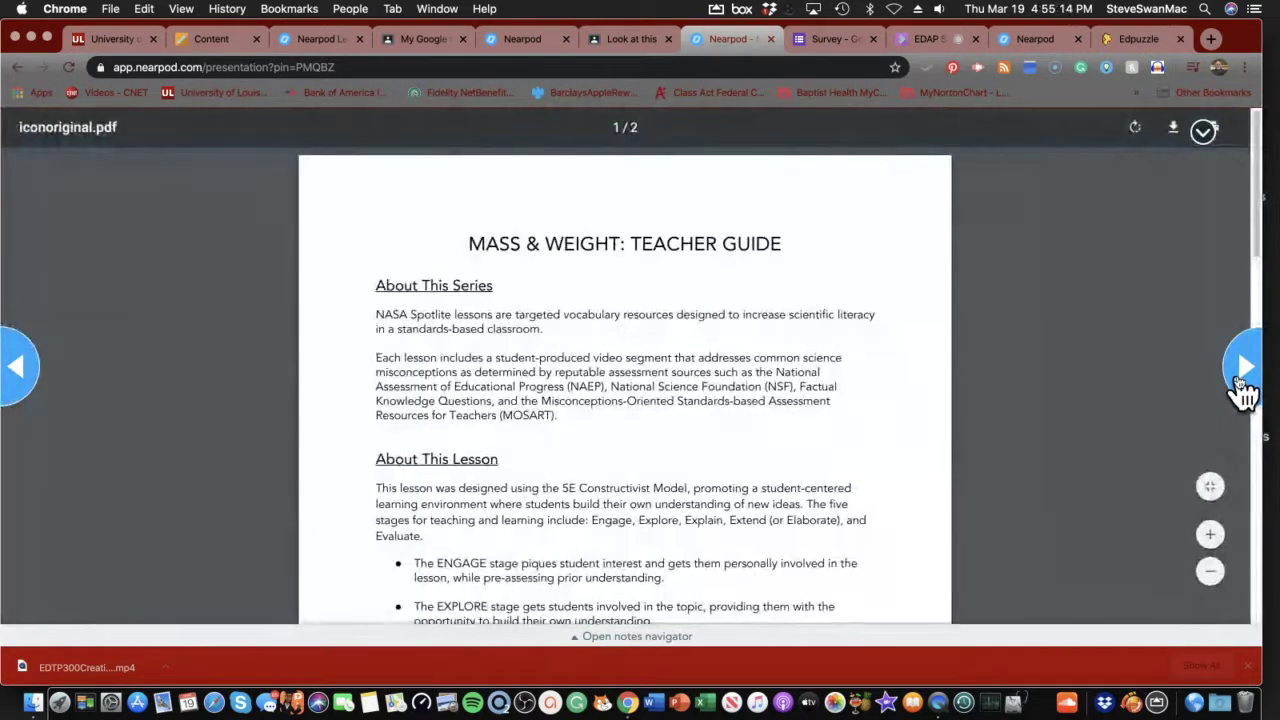
pyautogui.click(1238, 383)
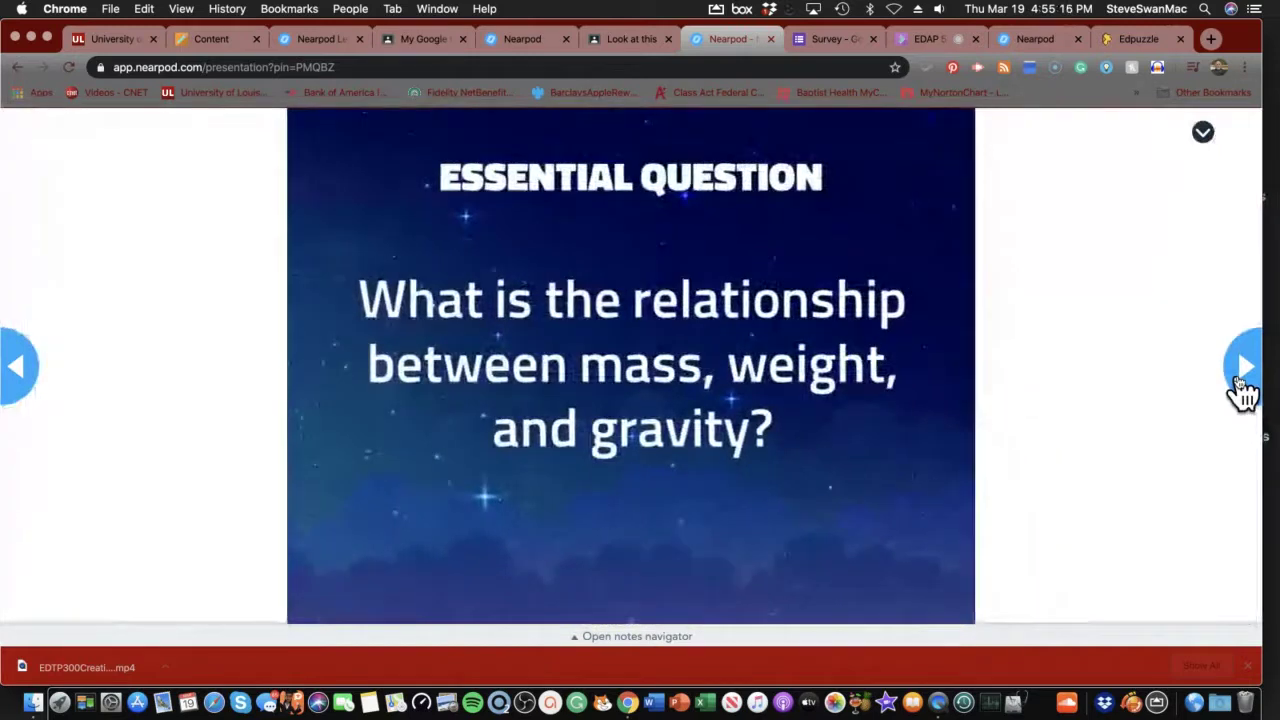
pyautogui.click(1238, 383)
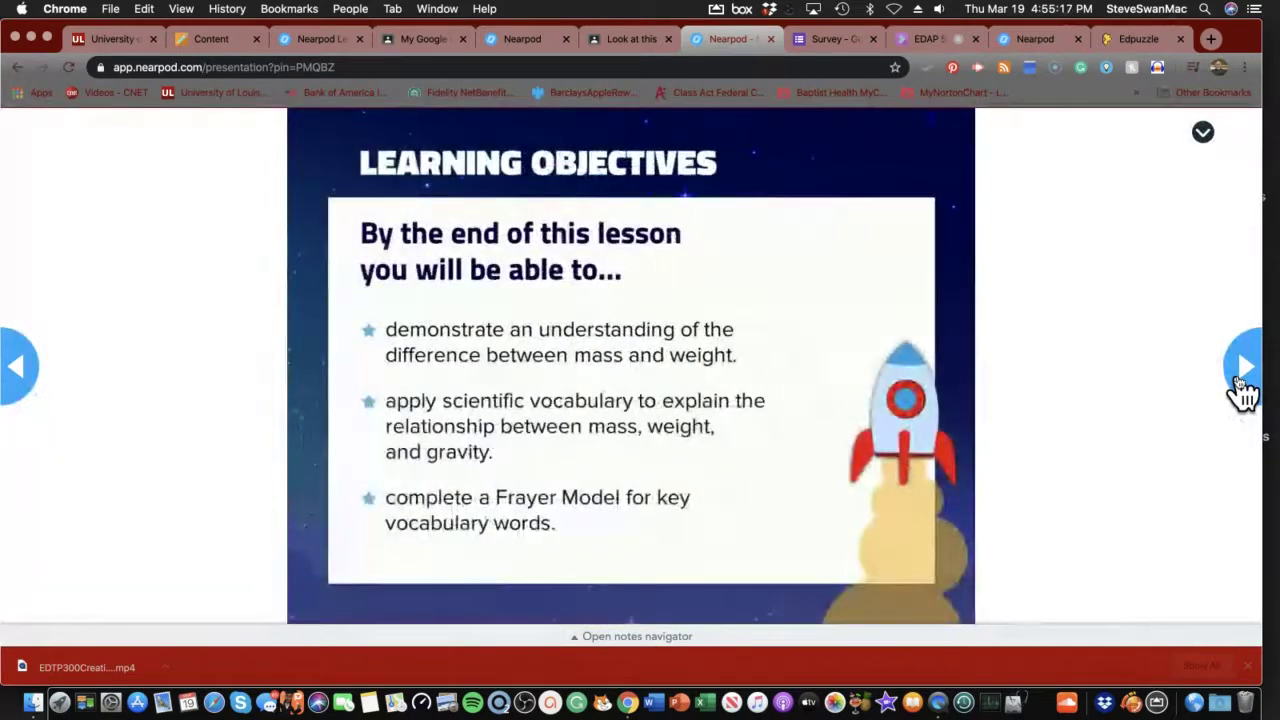
pyautogui.click(1238, 383)
pyautogui.click(1240, 384)
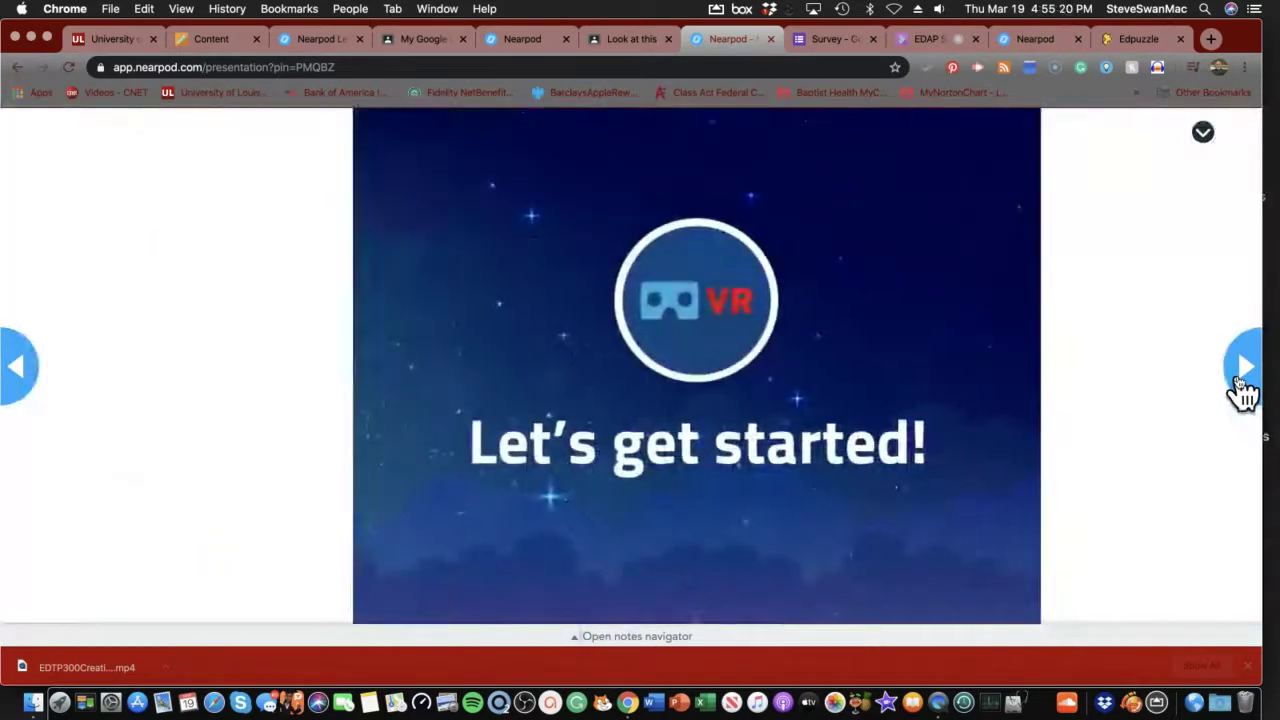
pyautogui.click(1240, 384)
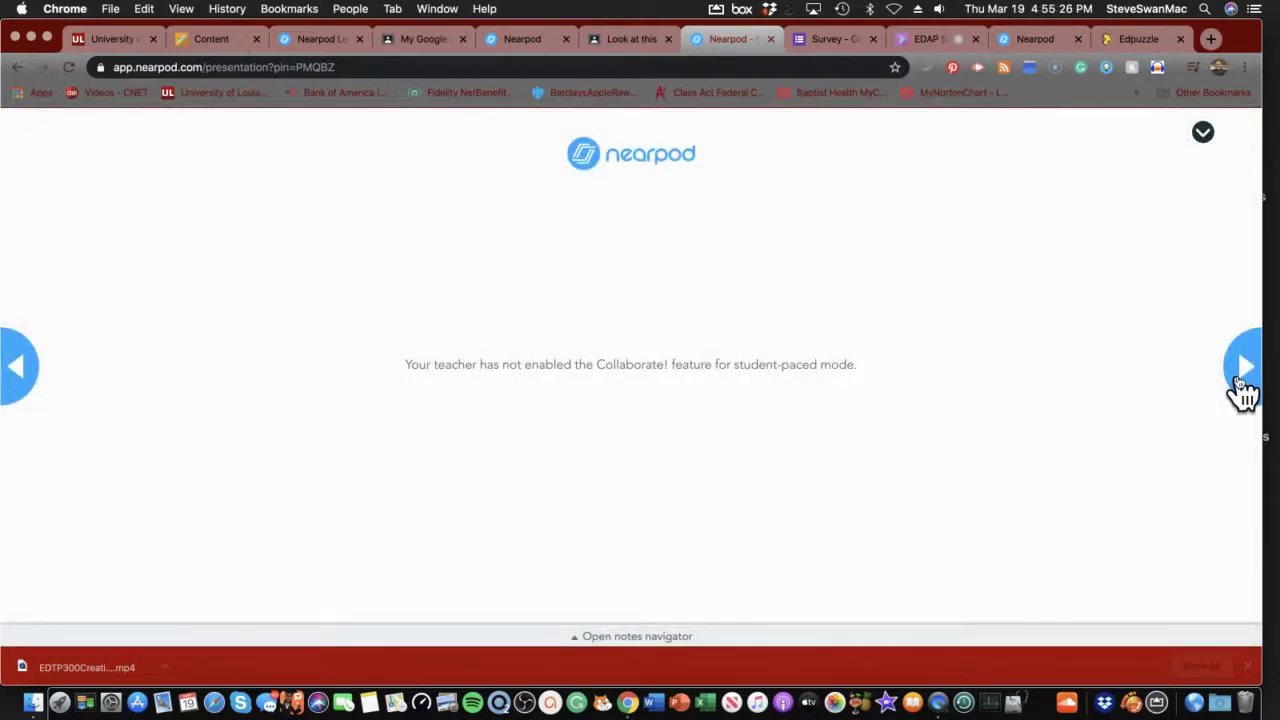
pyautogui.click(1240, 384)
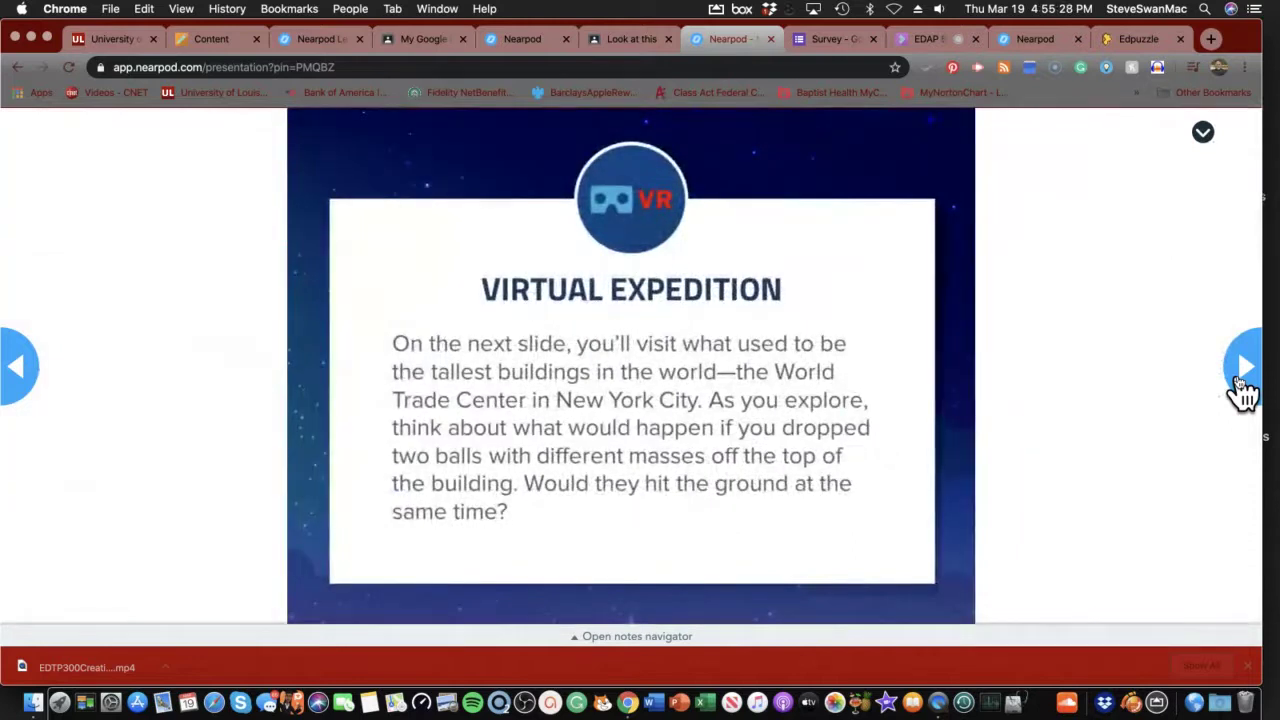
pyautogui.click(1240, 384)
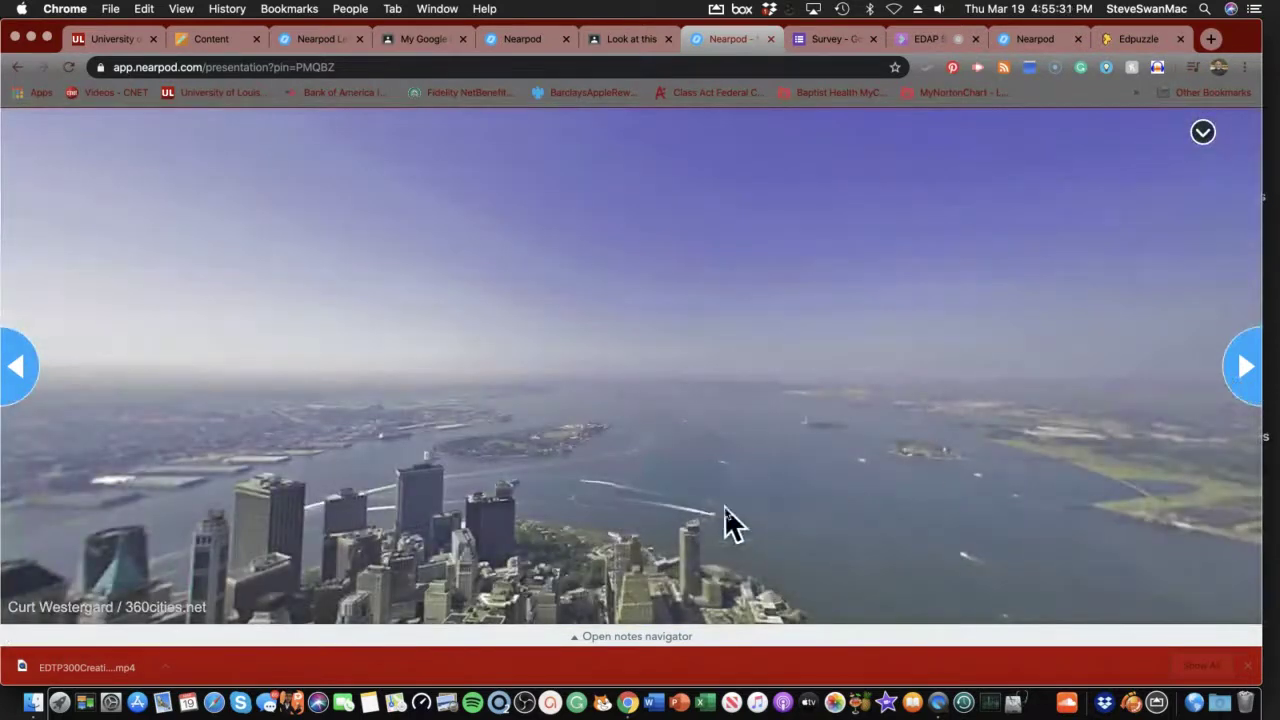
# Step: Look around the 360-degree city panorama, and advance past the Open-Ended Question to the Poll
pyautogui.moveTo(729, 523); pyautogui.dragTo(506, 654)
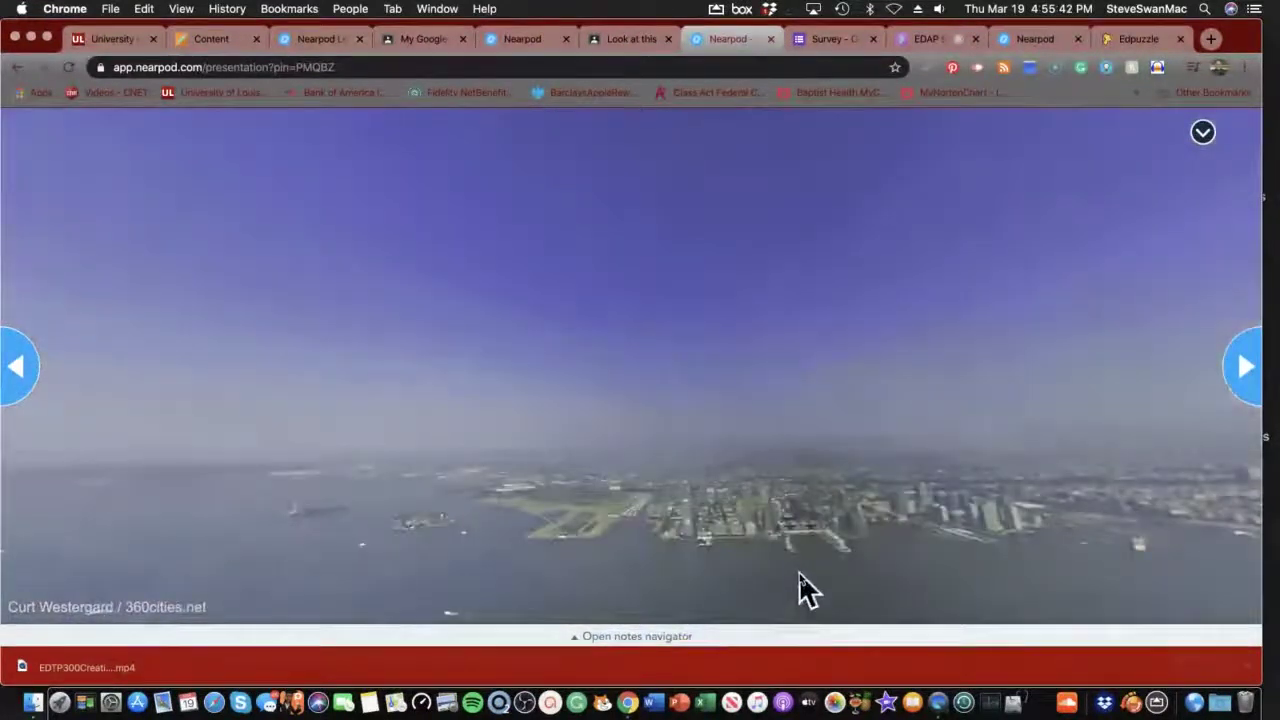
pyautogui.moveTo(806, 591); pyautogui.dragTo(189, 471)
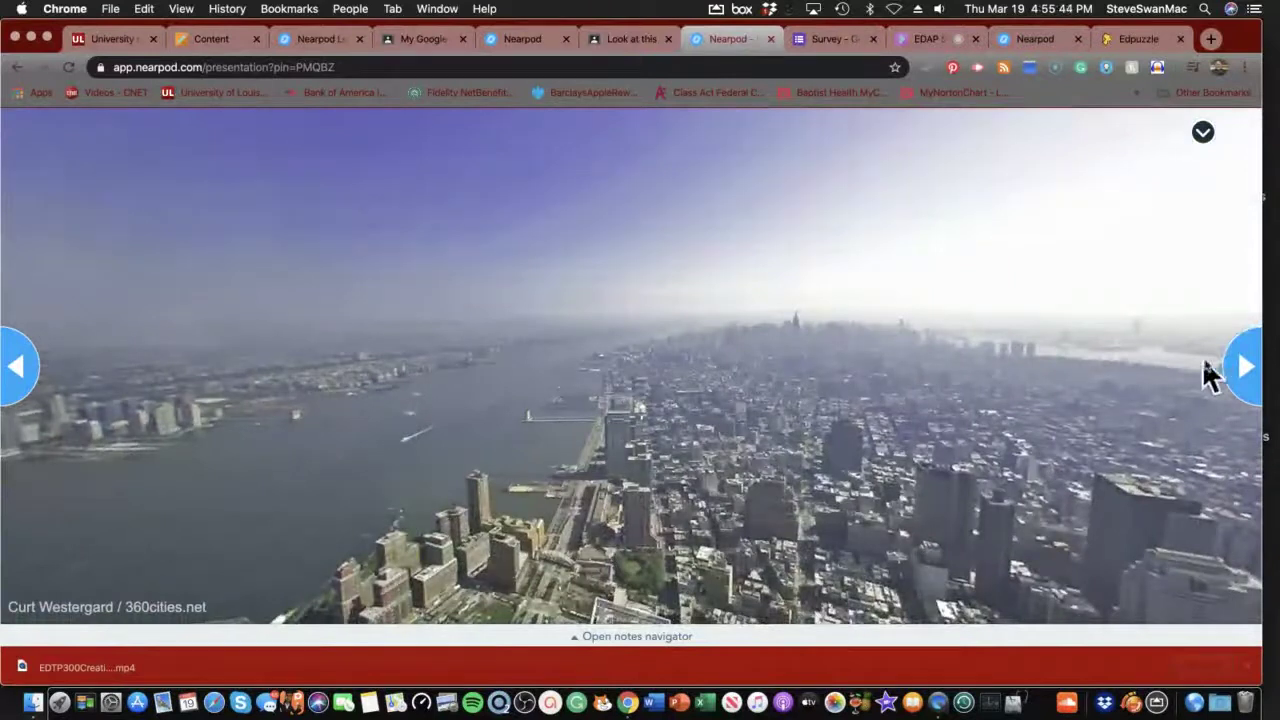
pyautogui.click(1243, 368)
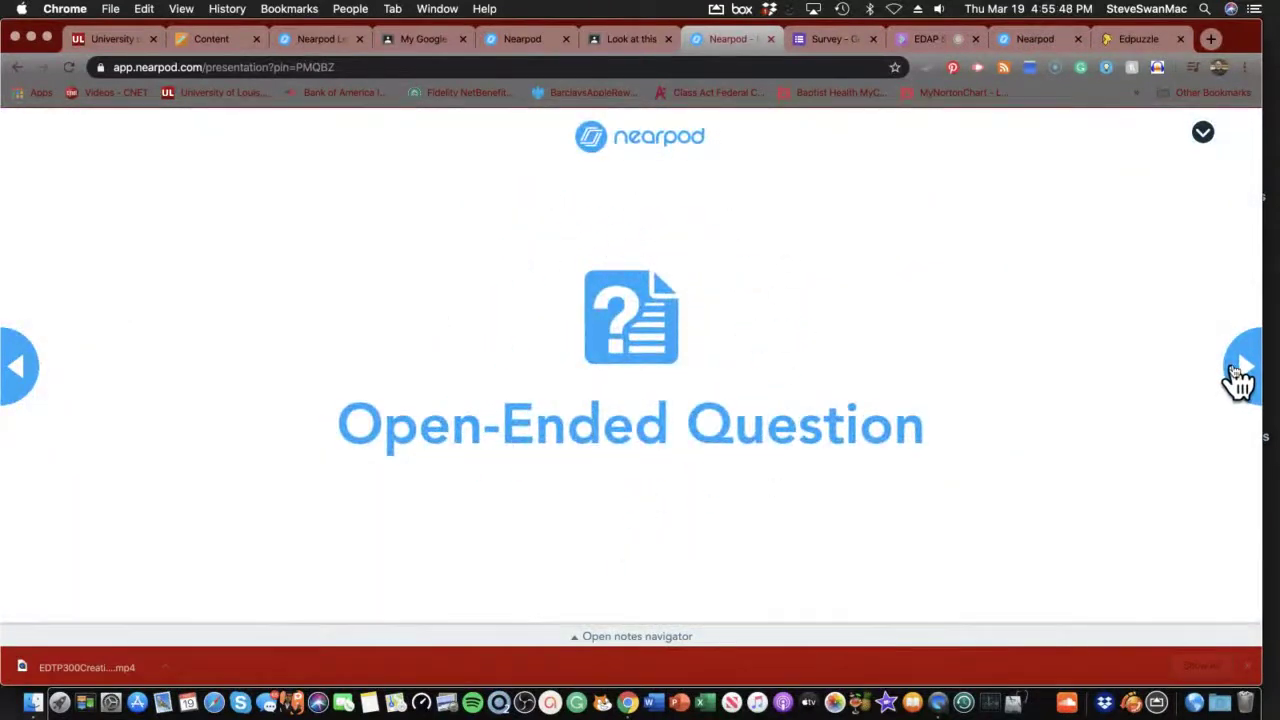
pyautogui.click(1236, 370)
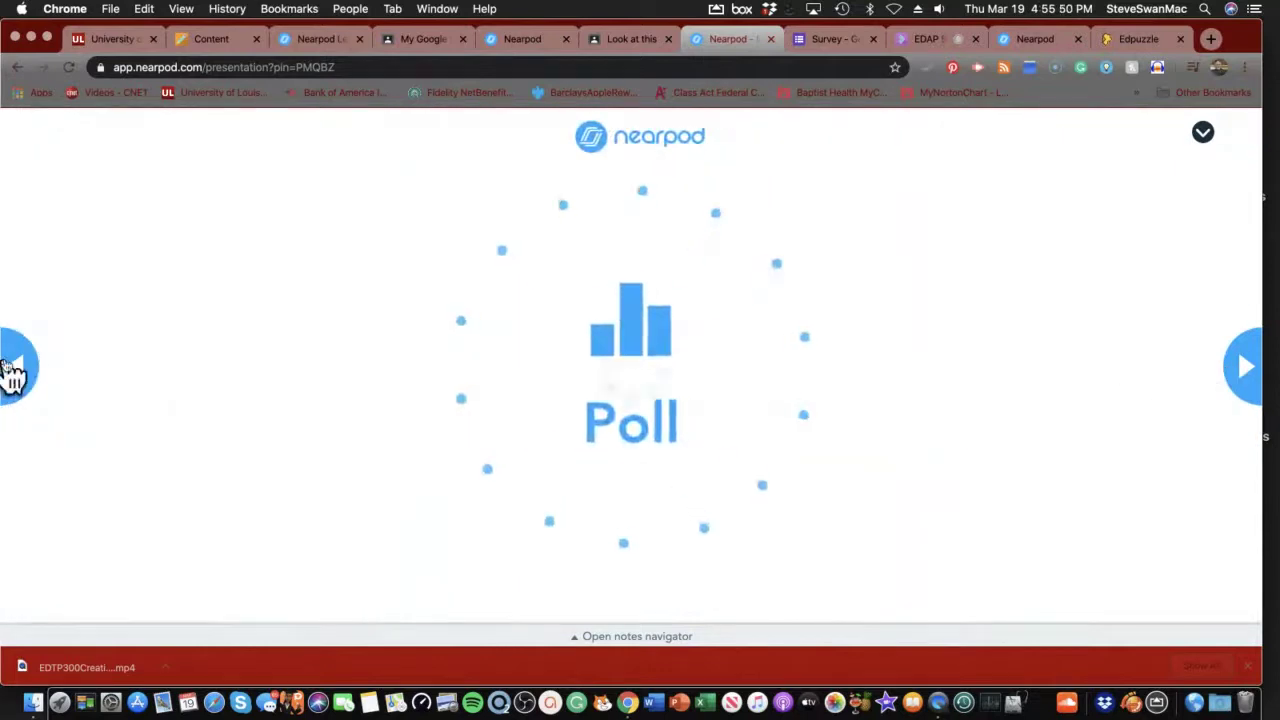
# Step: Revisit the open-ended question on mass and weight, and select False in the true-or-false poll that follows it
pyautogui.click(18, 370)
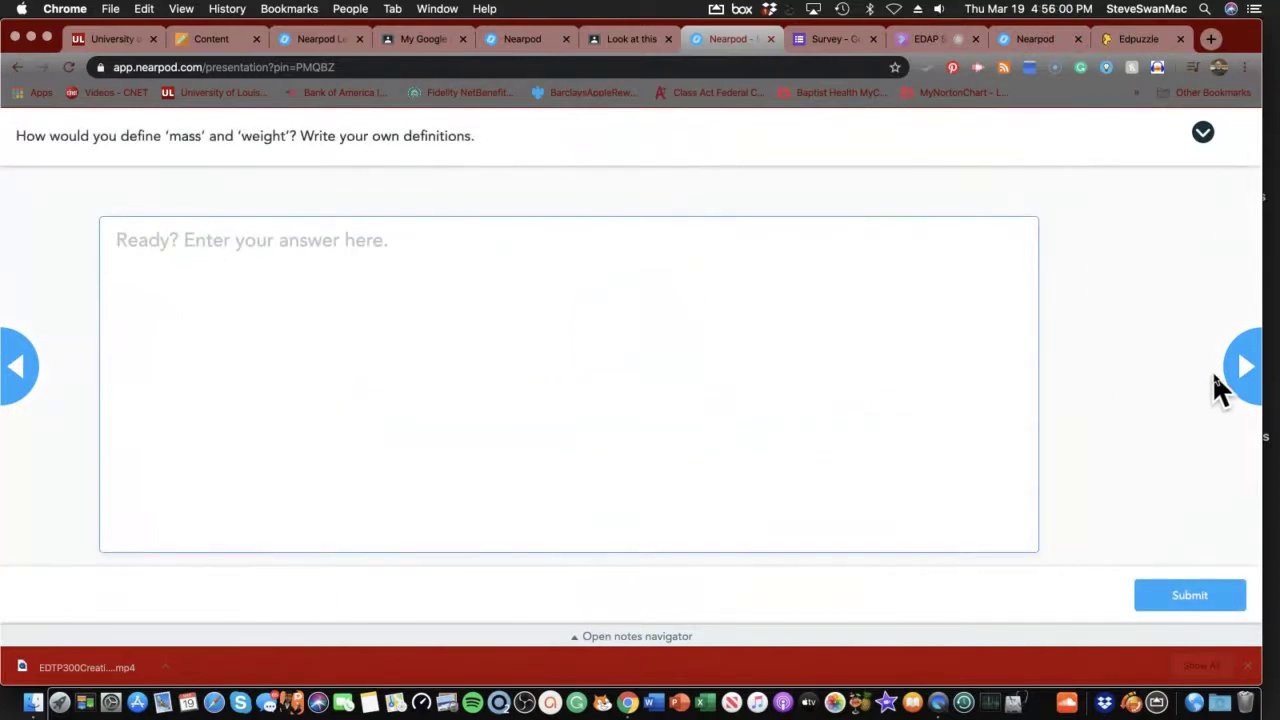
pyautogui.click(1236, 380)
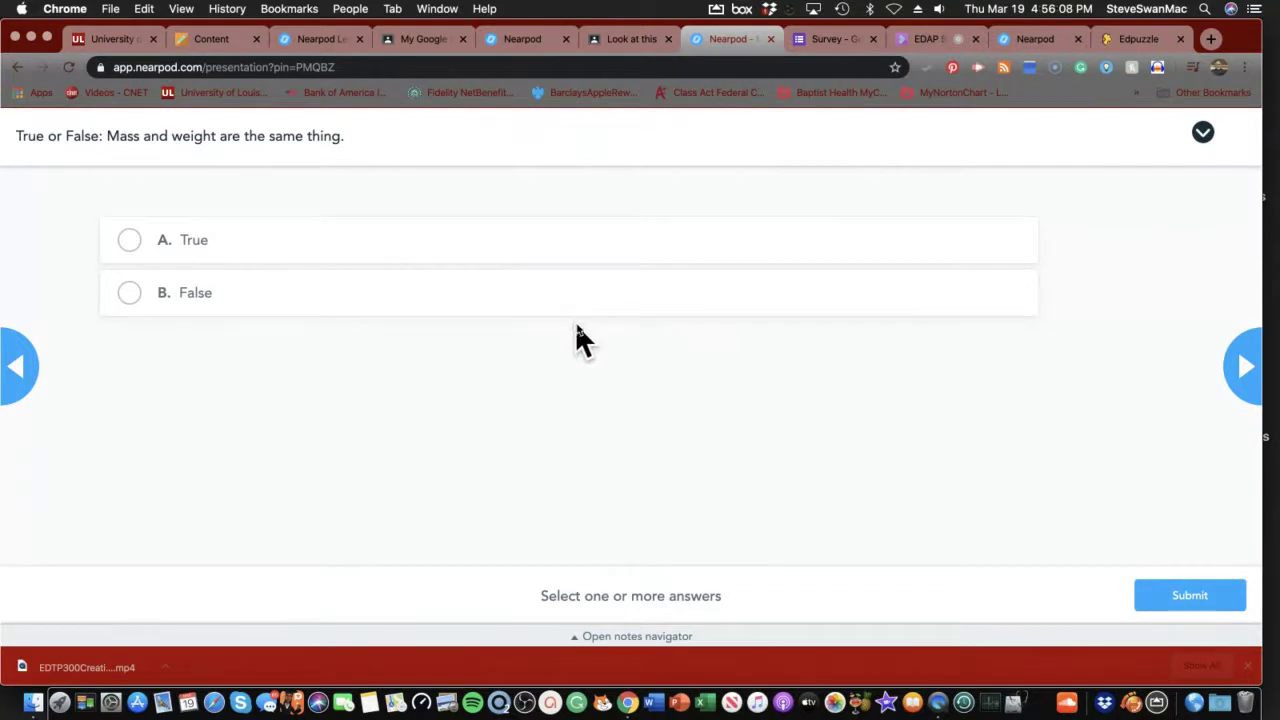
pyautogui.click(126, 303)
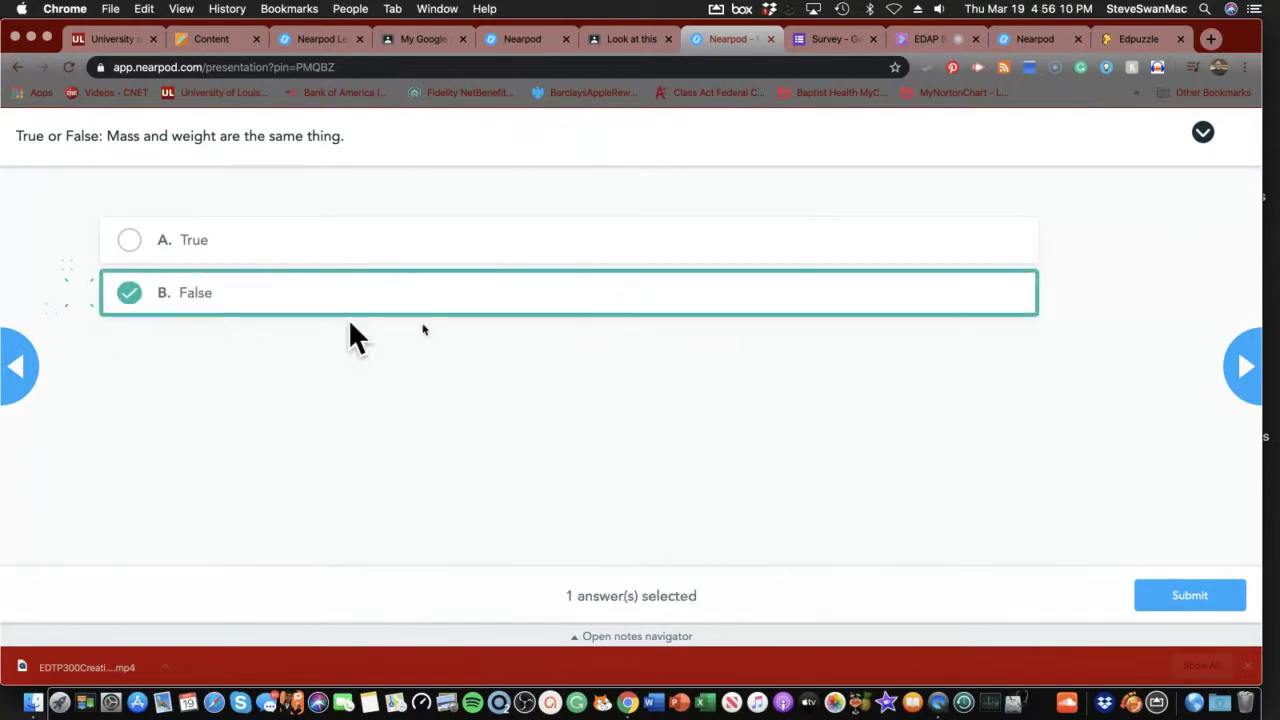
# Step: Advance the lesson past the mass and weight video, the repeated true-or-false question and the class discussion to the "Let's explore!" slide
pyautogui.click(1257, 374)
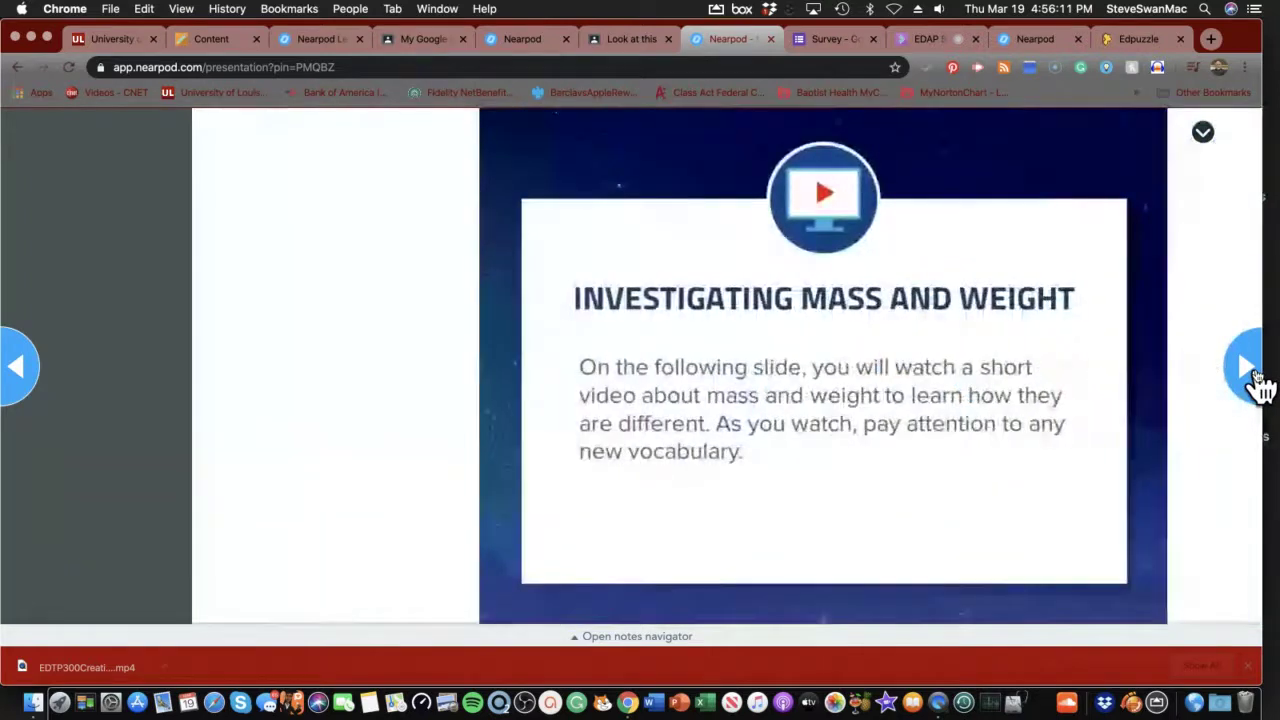
pyautogui.click(1257, 374)
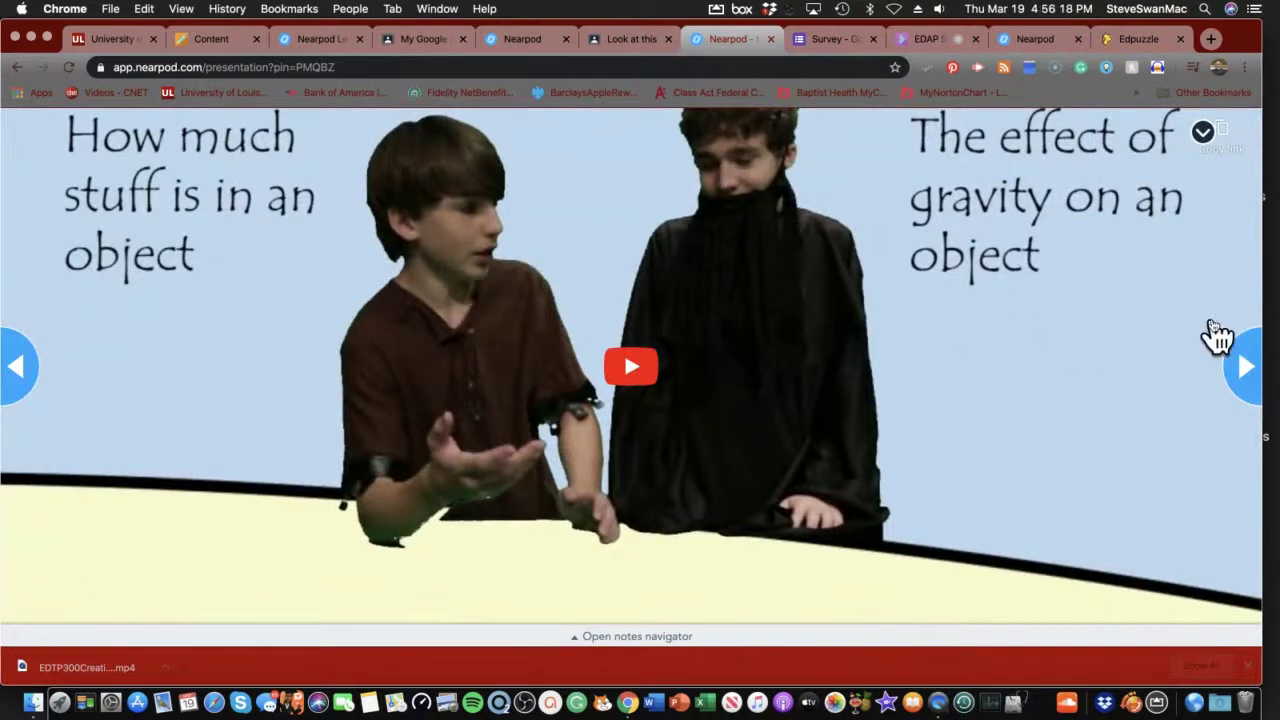
pyautogui.click(1243, 366)
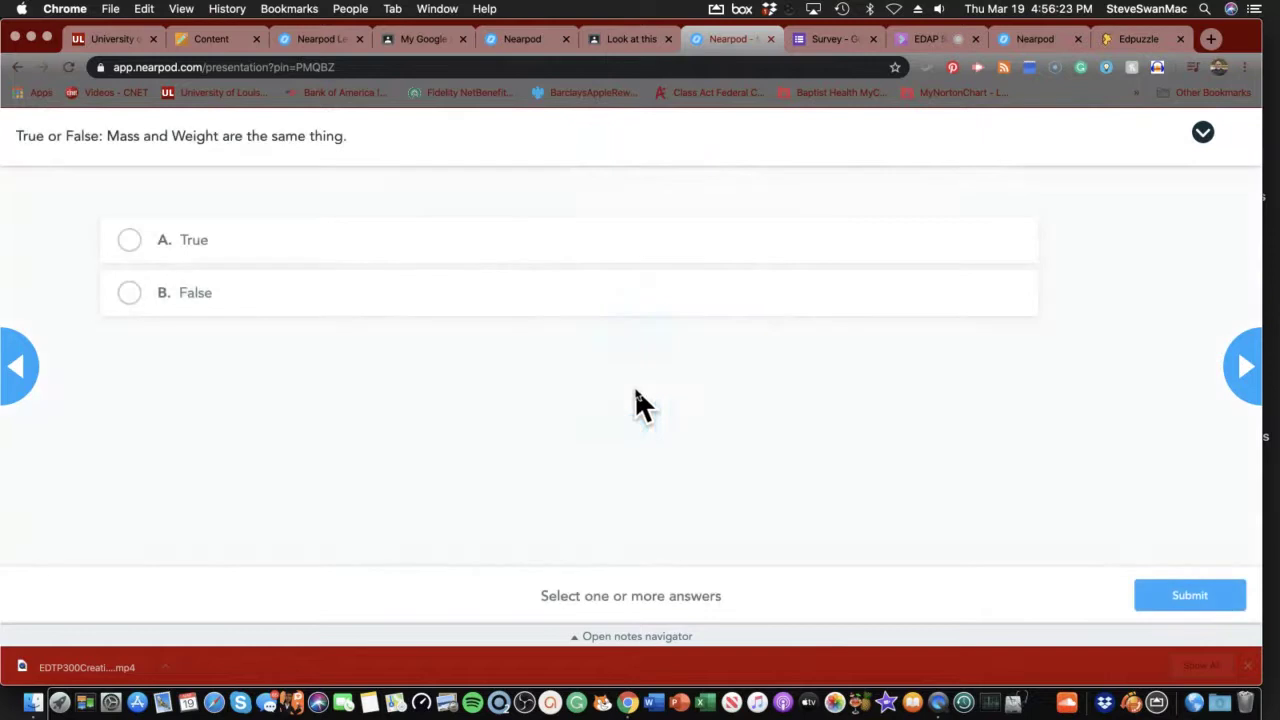
pyautogui.click(1246, 368)
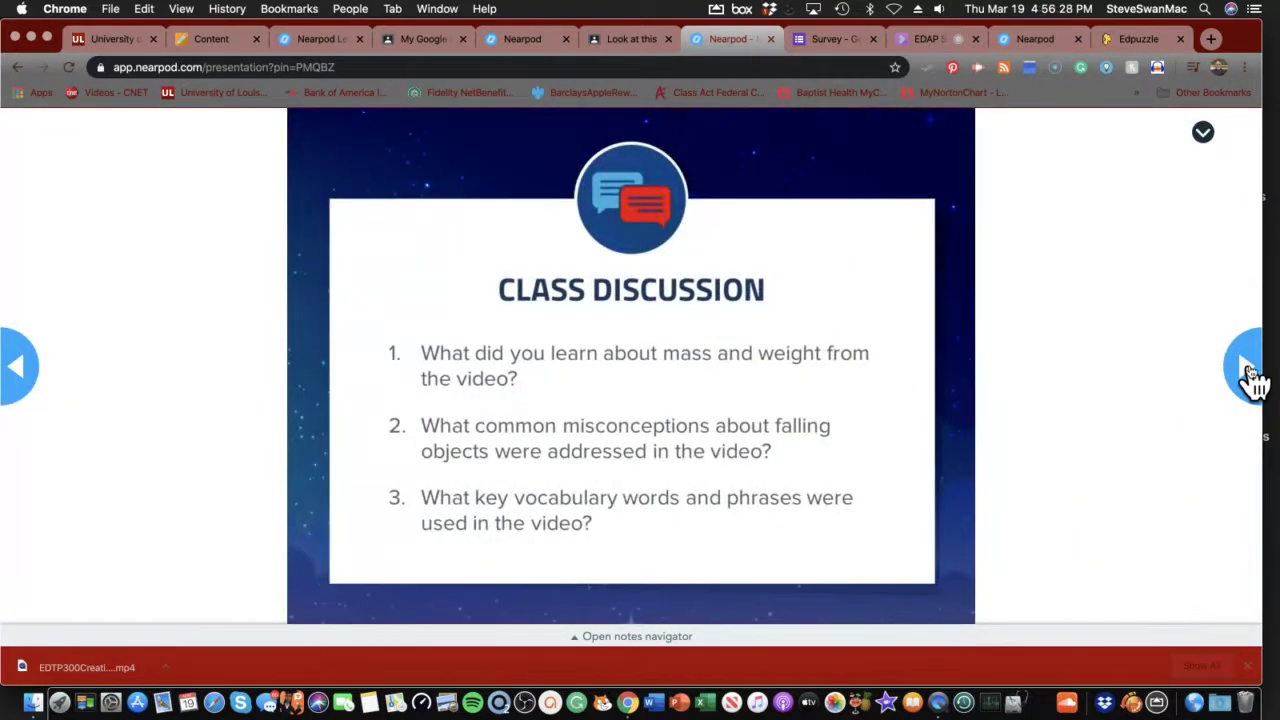
pyautogui.click(1246, 368)
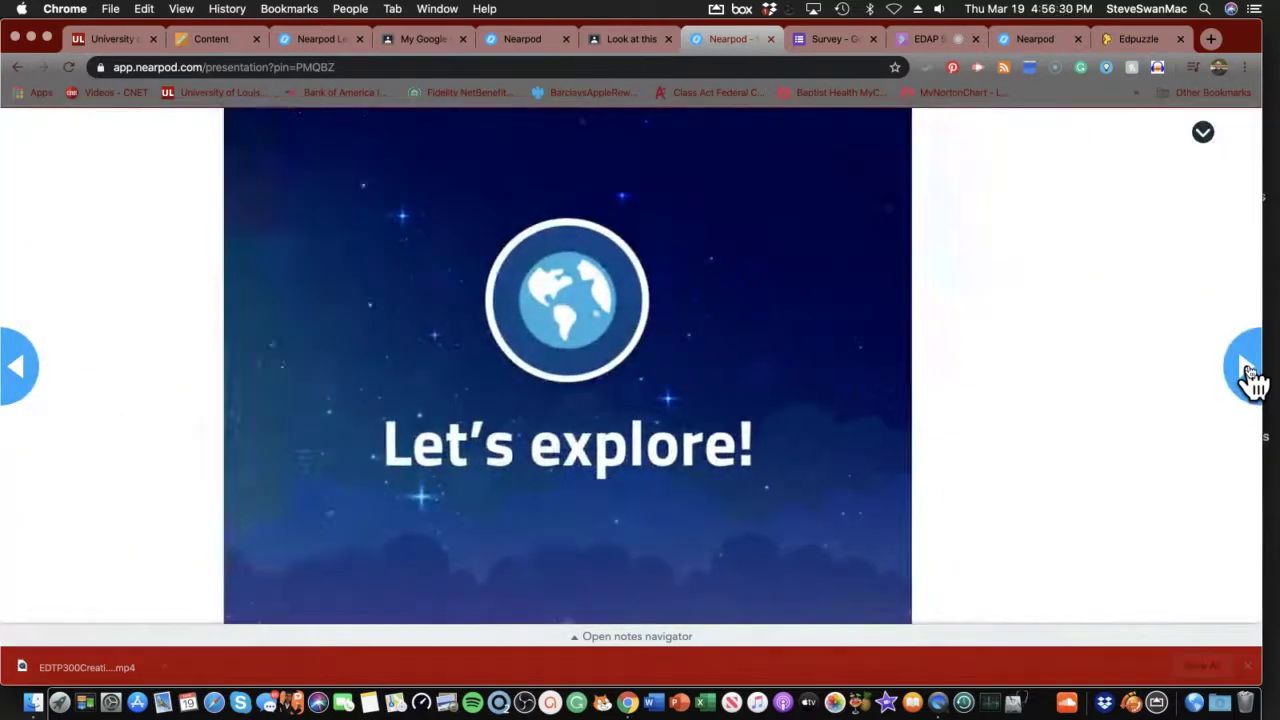
# Step: View the lesson's linked WEIGHT vs MASS web page with Flash Player enabled, close it, and advance to the Collaborate slide
pyautogui.click(1246, 368)
pyautogui.click(1246, 368)
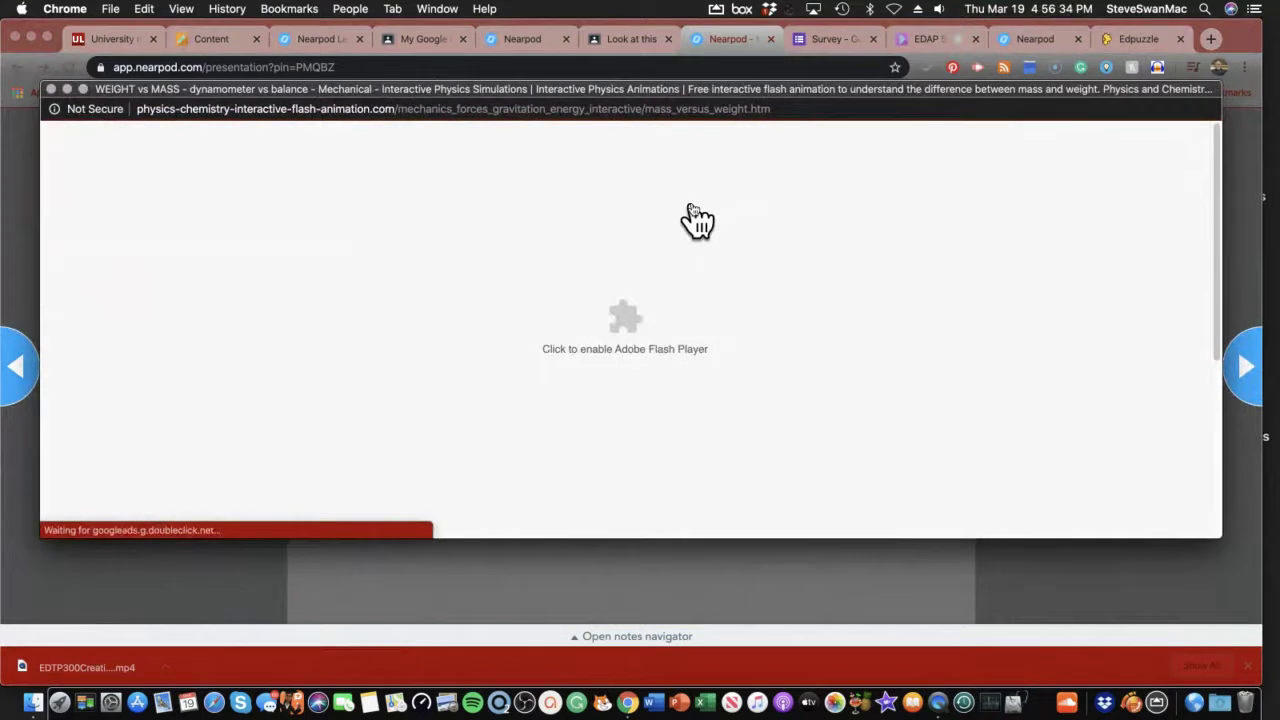
pyautogui.click(624, 325)
pyautogui.click(245, 200)
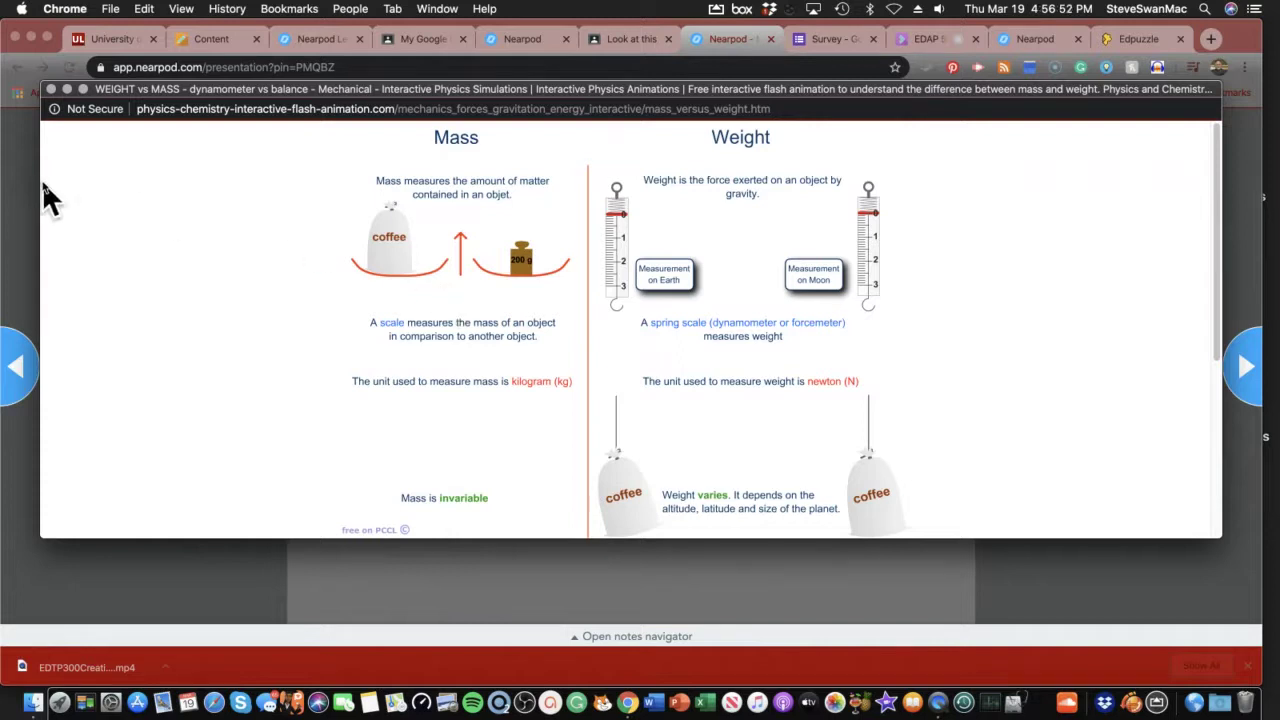
pyautogui.click(51, 89)
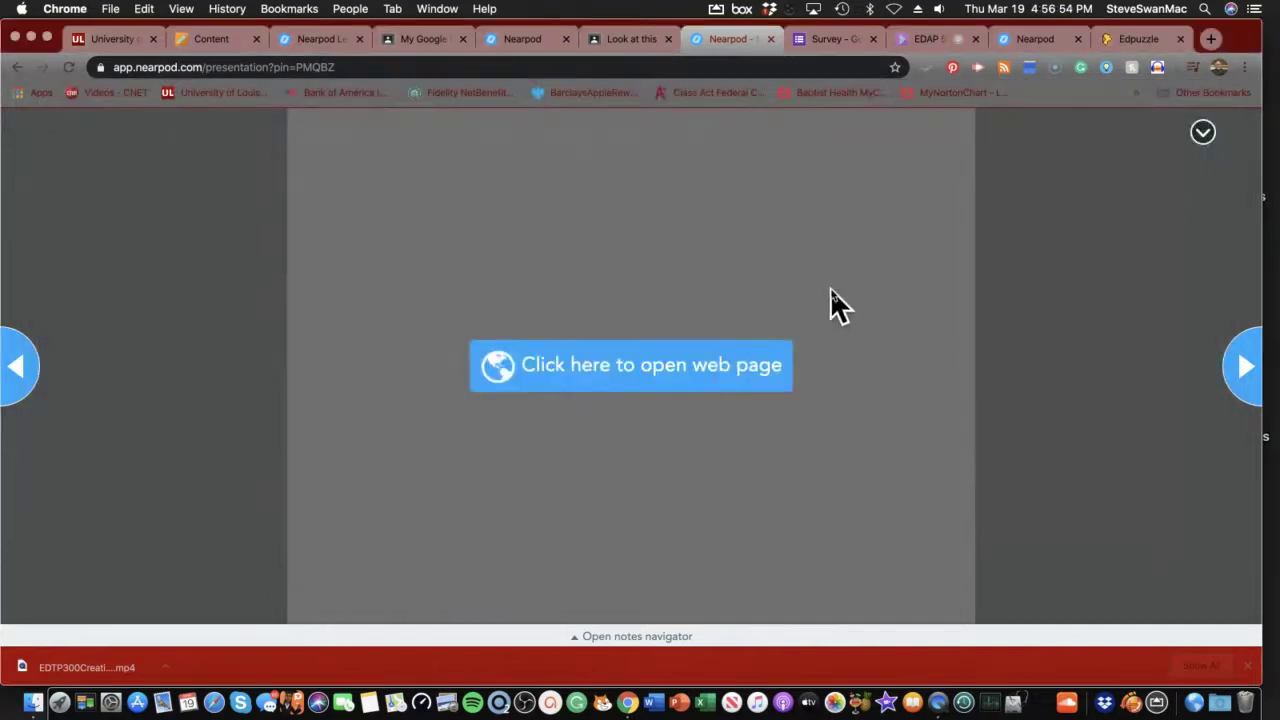
pyautogui.click(1247, 390)
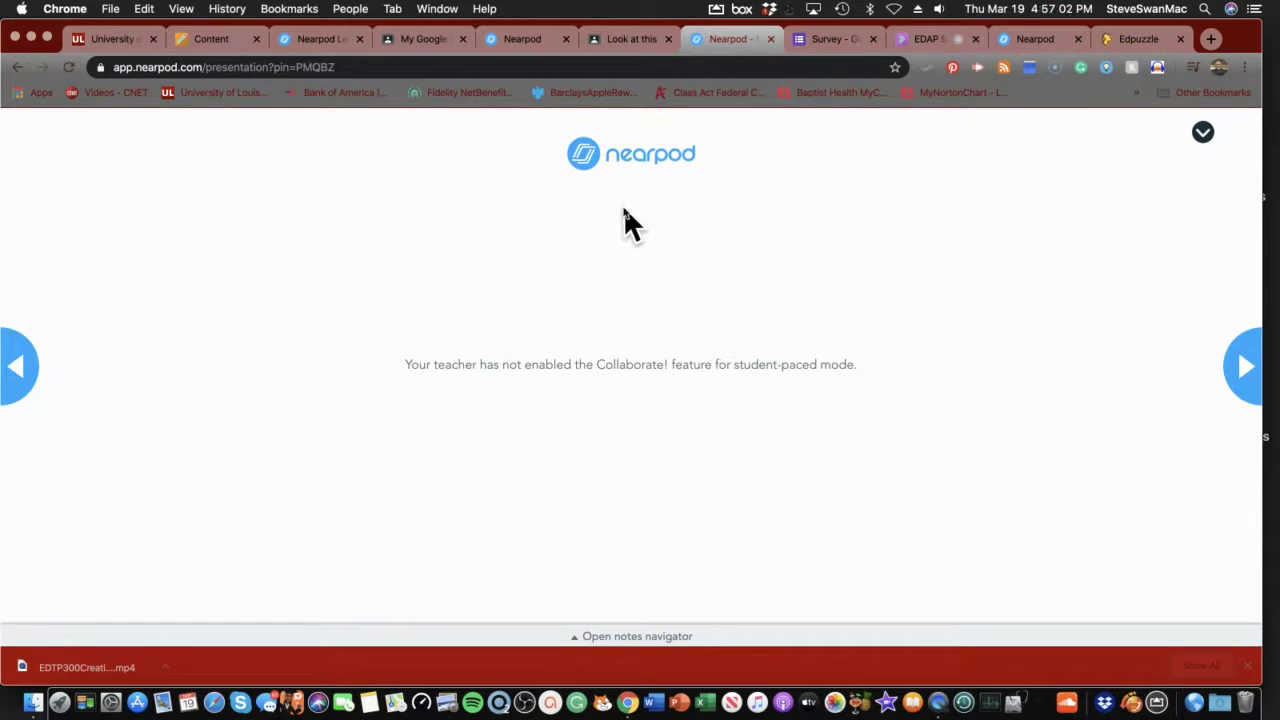
# Step: Return to the teacher's Nearpod library, dismiss the student-paced join code, and look over the saved lessons
pyautogui.click(520, 39)
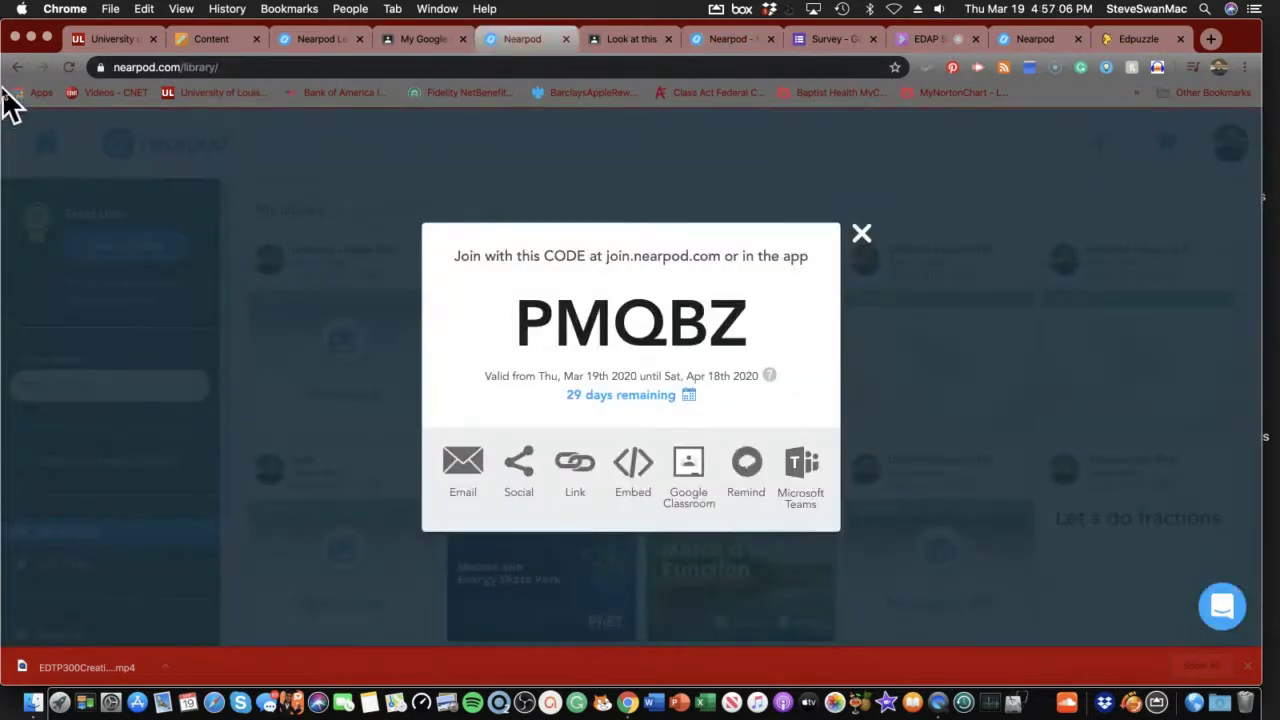
pyautogui.click(864, 237)
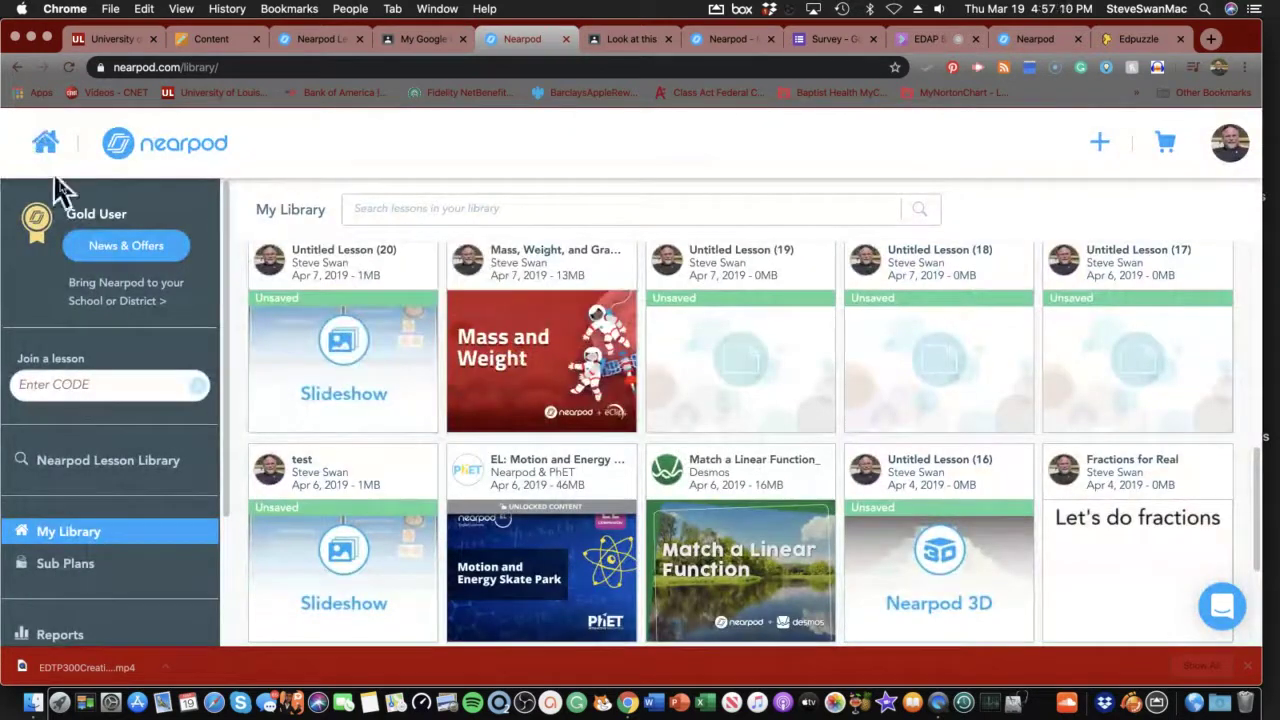
pyautogui.moveTo(768, 250)
pyautogui.moveTo(742, 300)
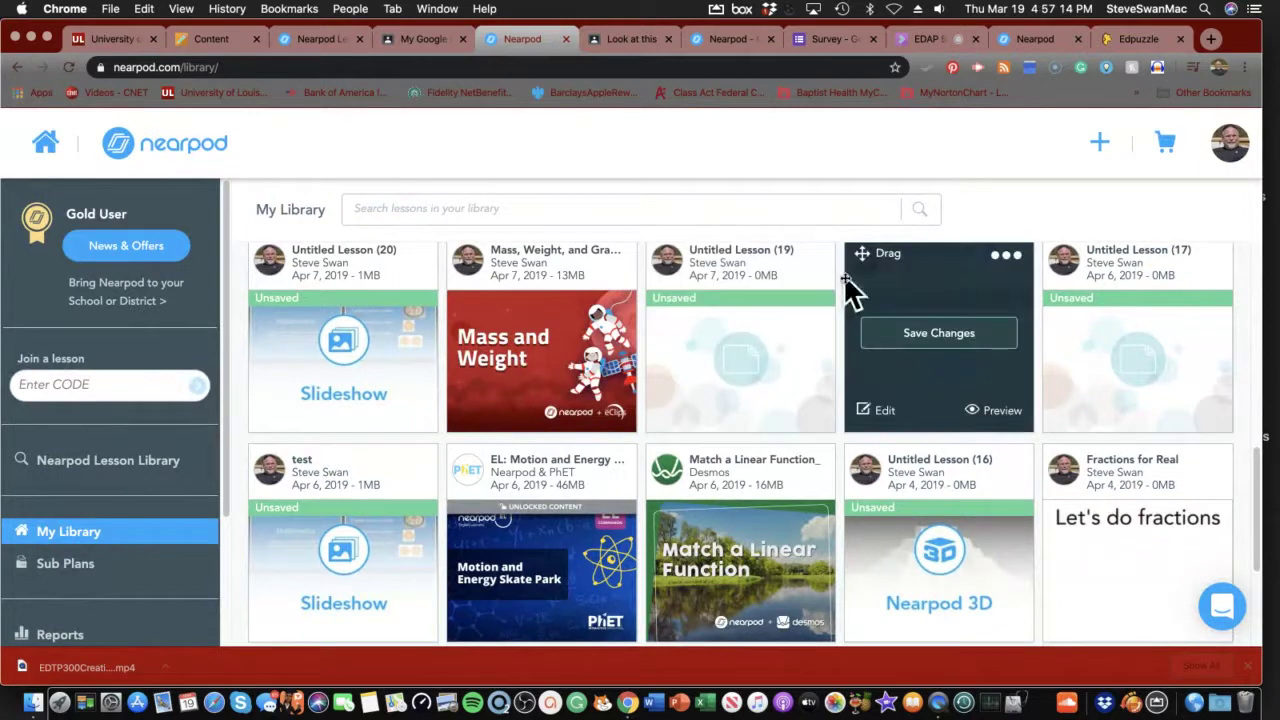
pyautogui.scroll(-2, 849, 283)
pyautogui.scroll(4, 849, 283)
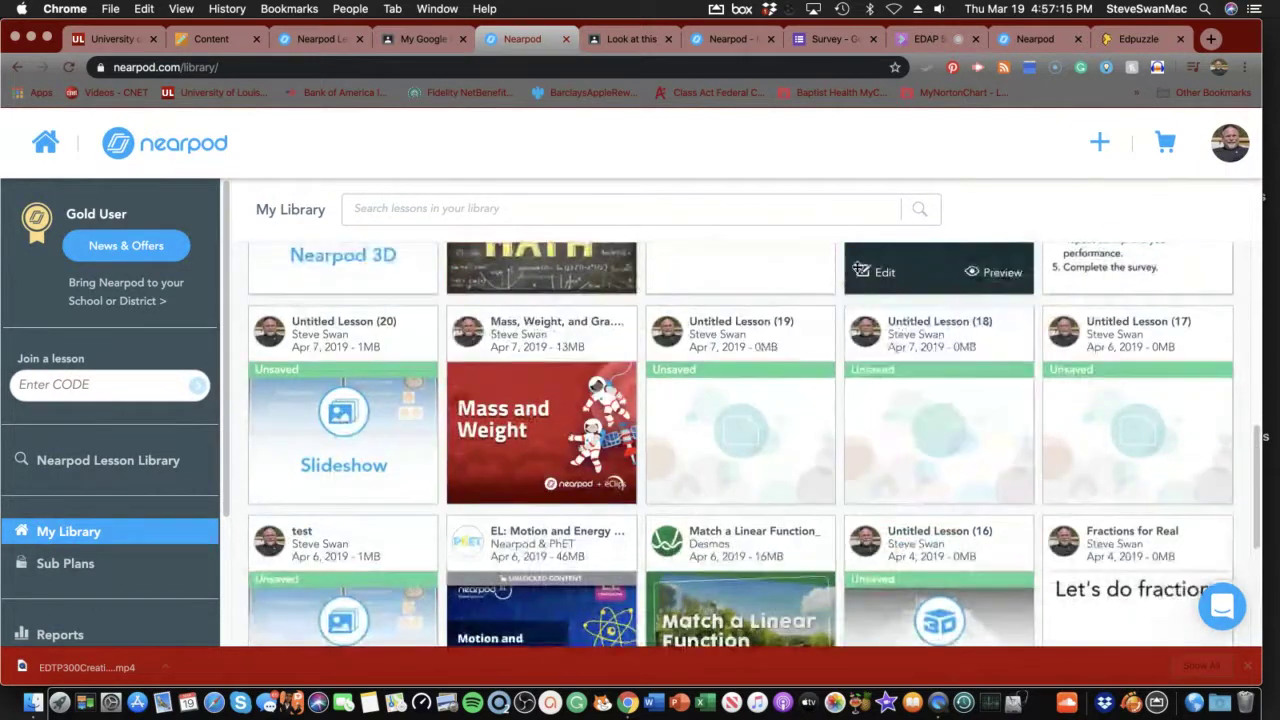
pyautogui.moveTo(669, 259)
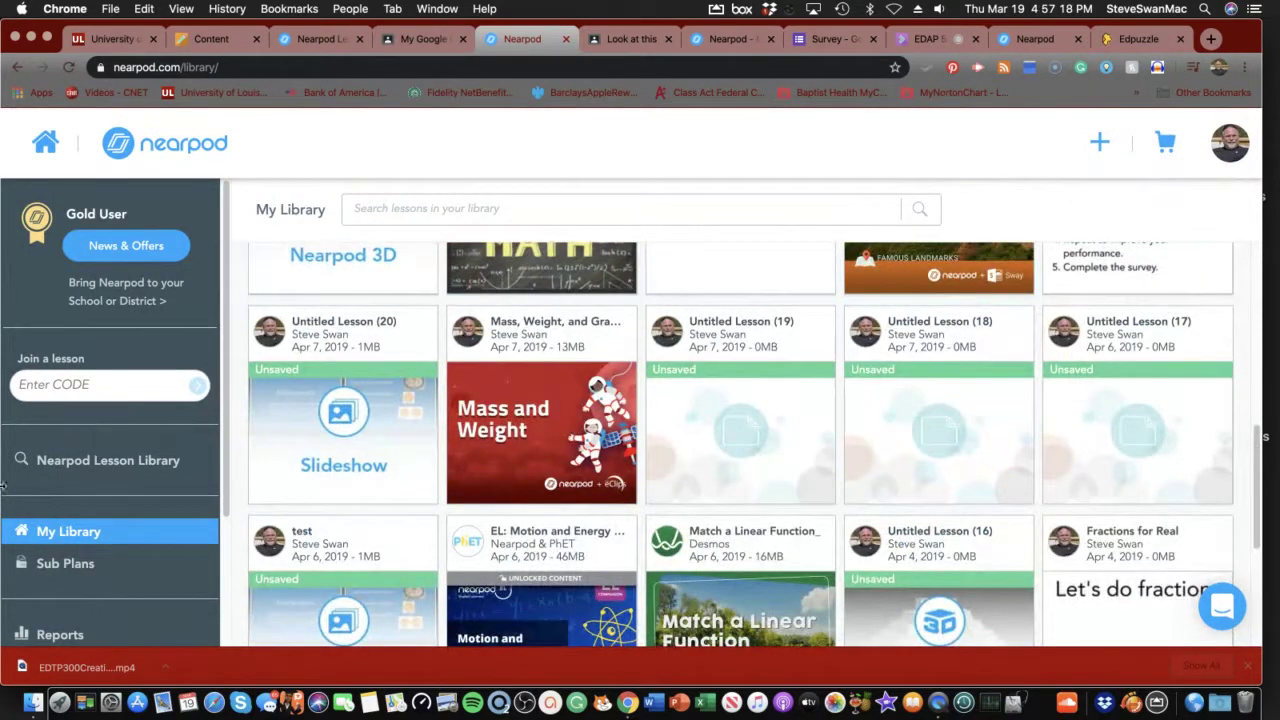
# Step: View the Sub Plans page, and create a new lesson in Nearpod
pyautogui.click(65, 566)
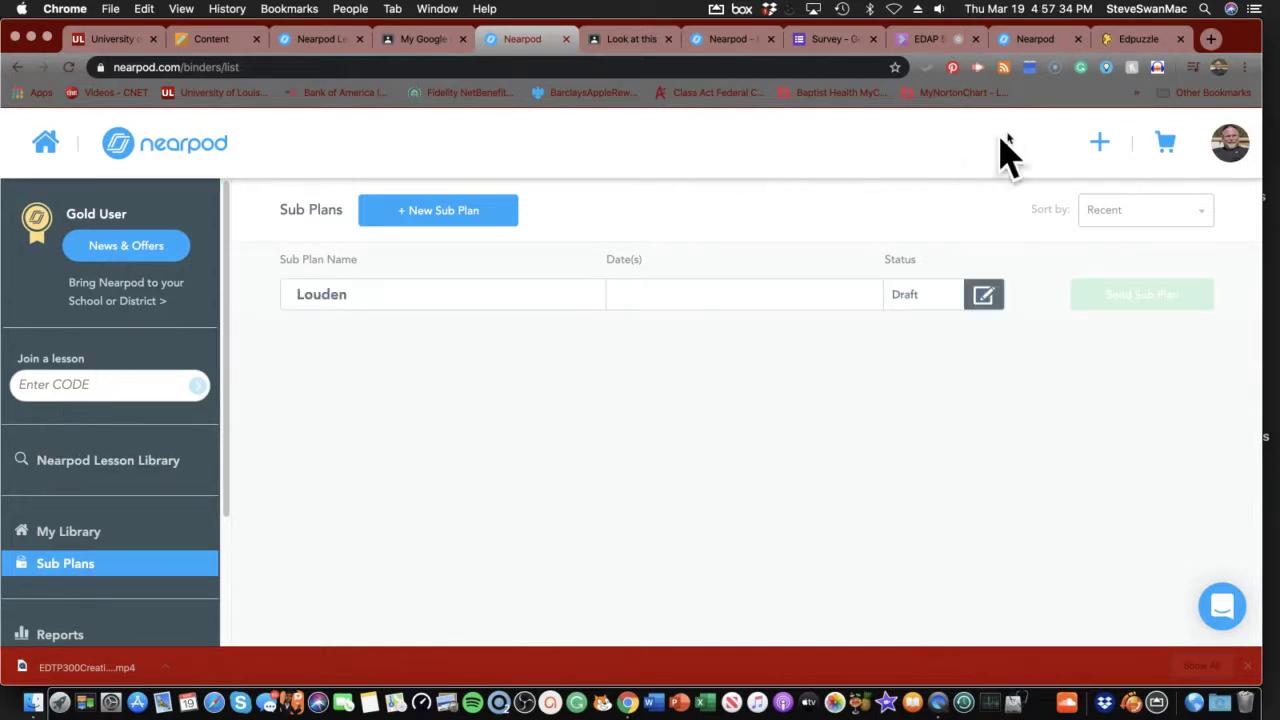
pyautogui.click(1099, 143)
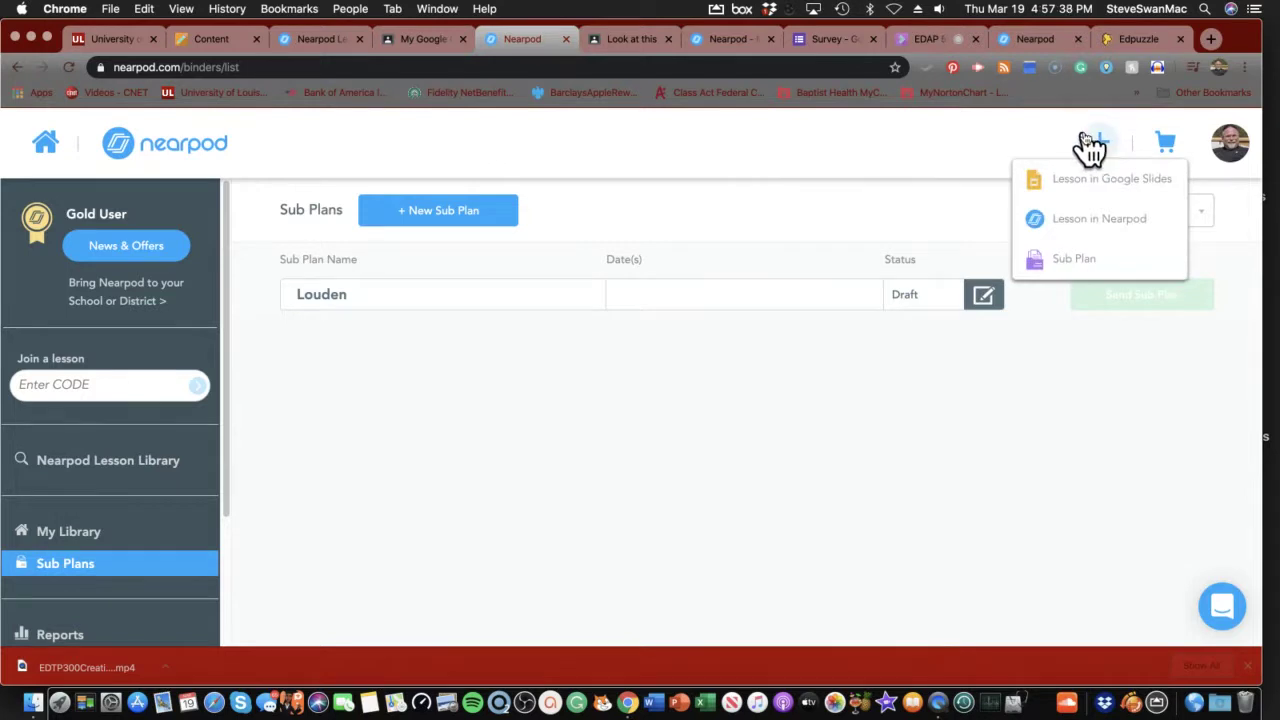
pyautogui.click(1082, 220)
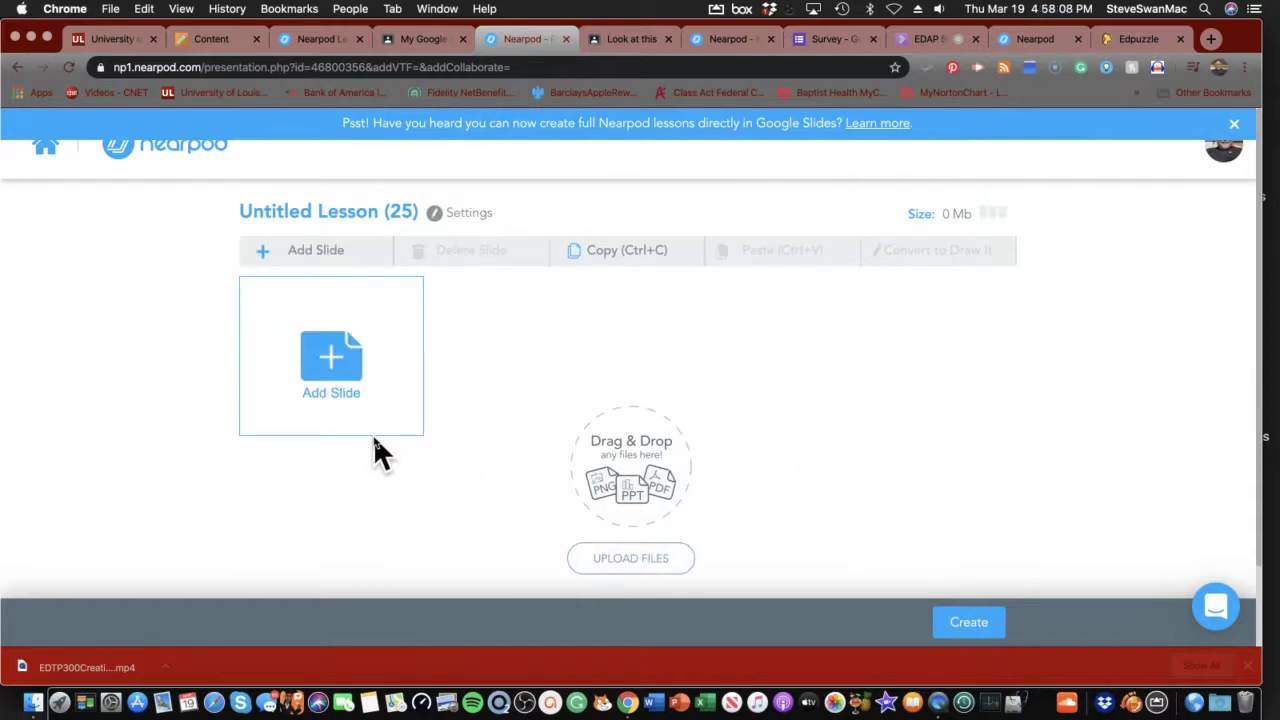
# Step: Start a file upload to the new lesson from Dropbox and open the EDAP 585 folder
pyautogui.click(635, 560)
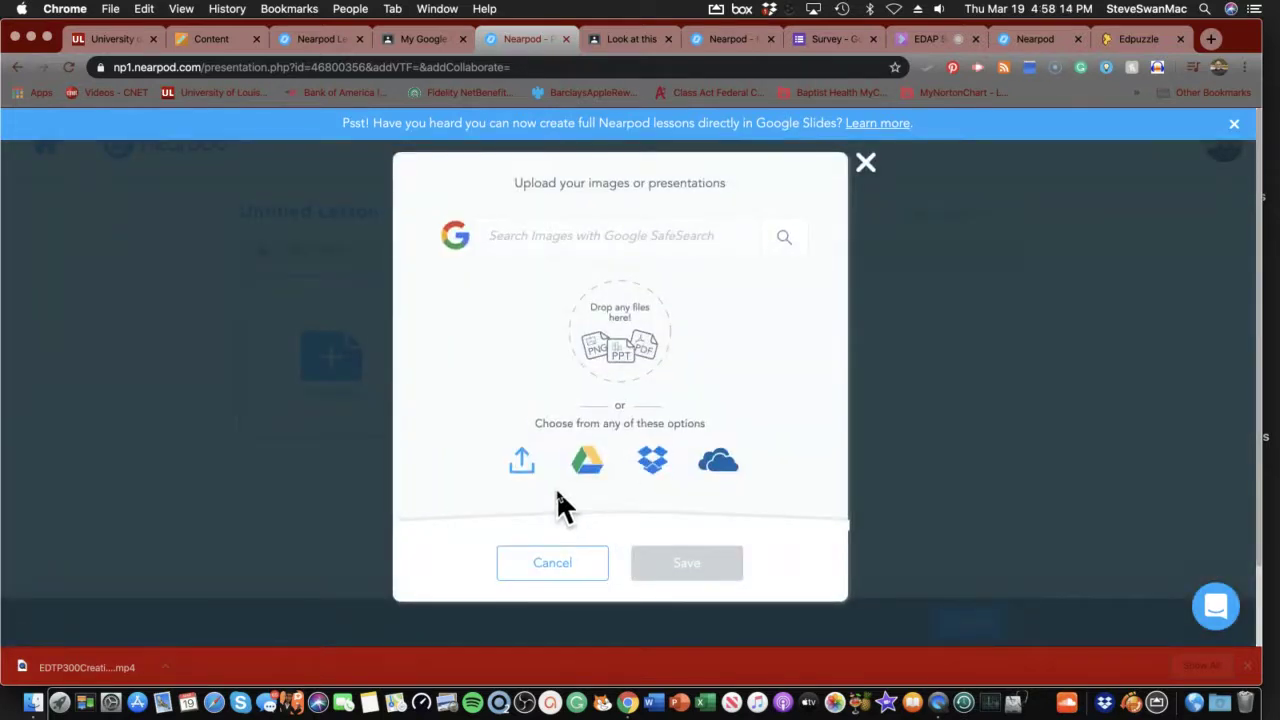
pyautogui.click(652, 462)
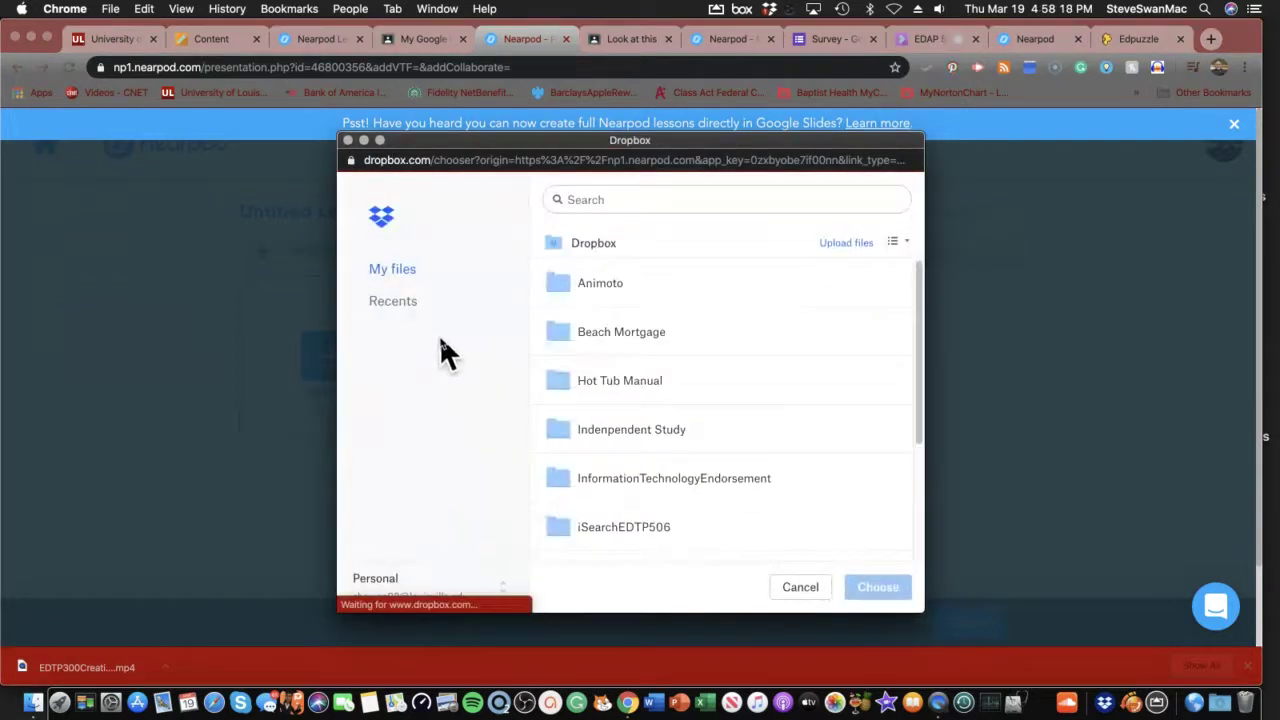
pyautogui.scroll(-10, 626, 392)
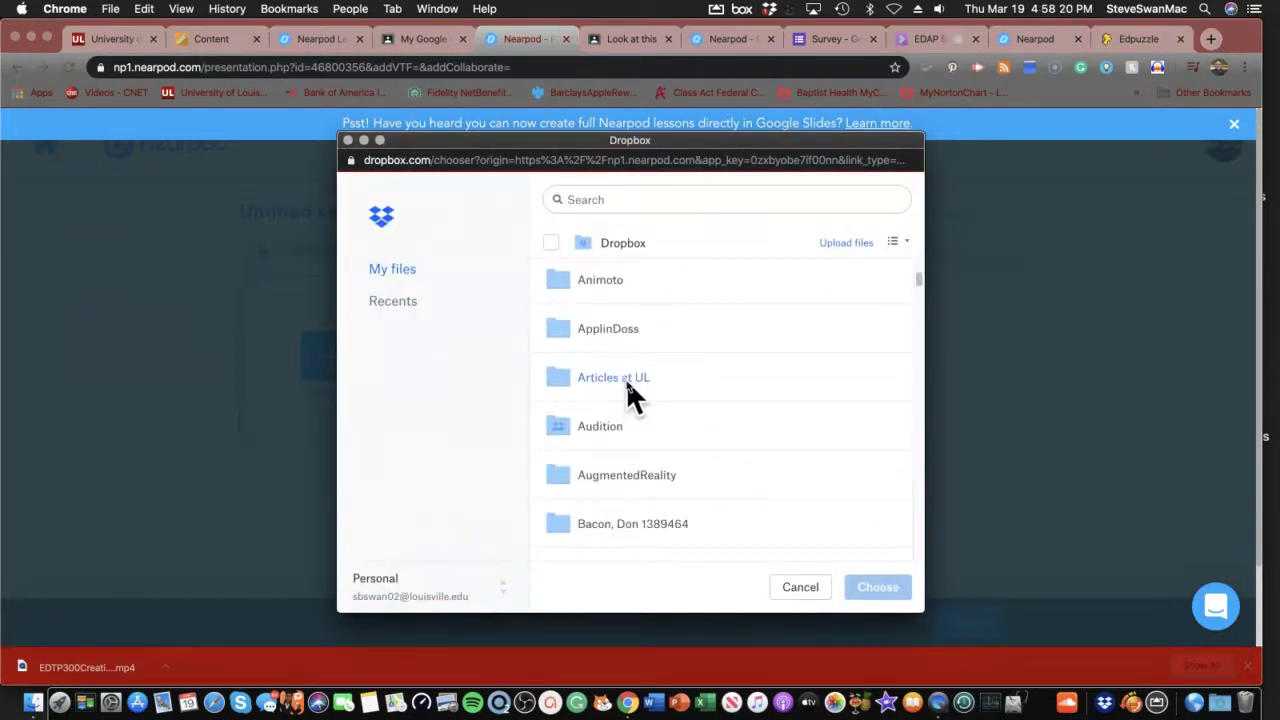
pyautogui.scroll(-15, 625, 378)
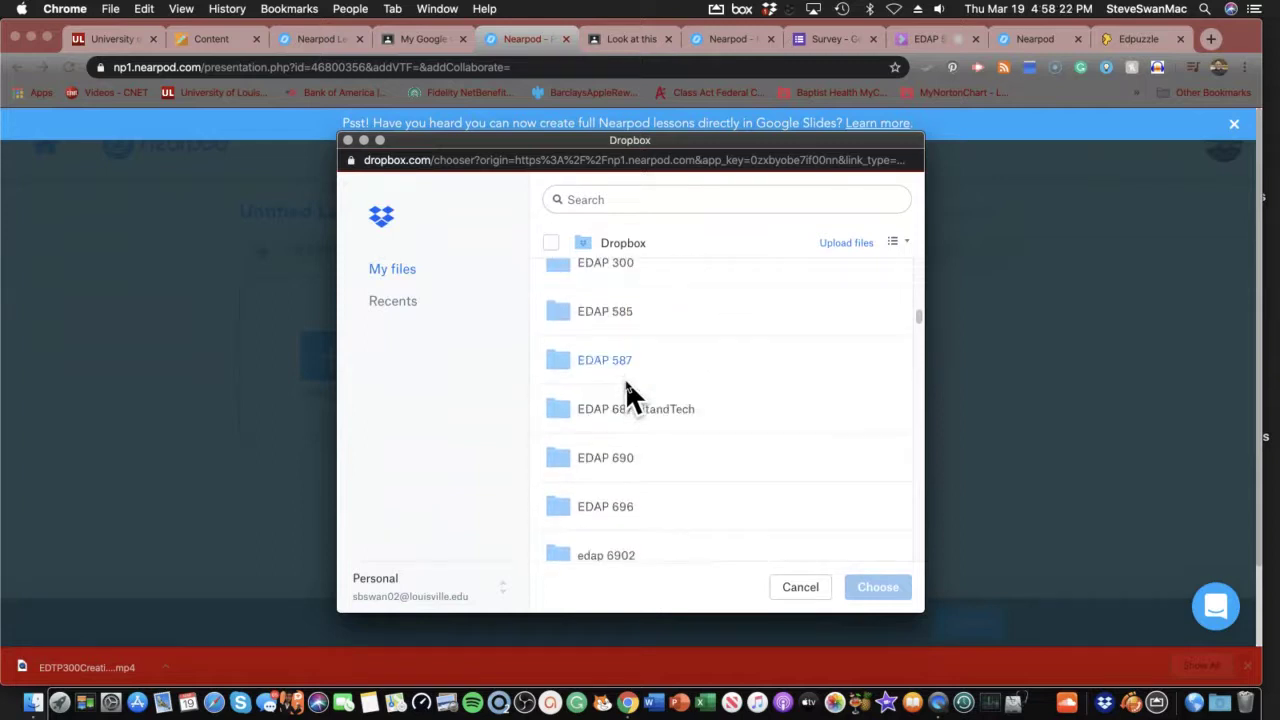
pyautogui.scroll(3, 623, 383)
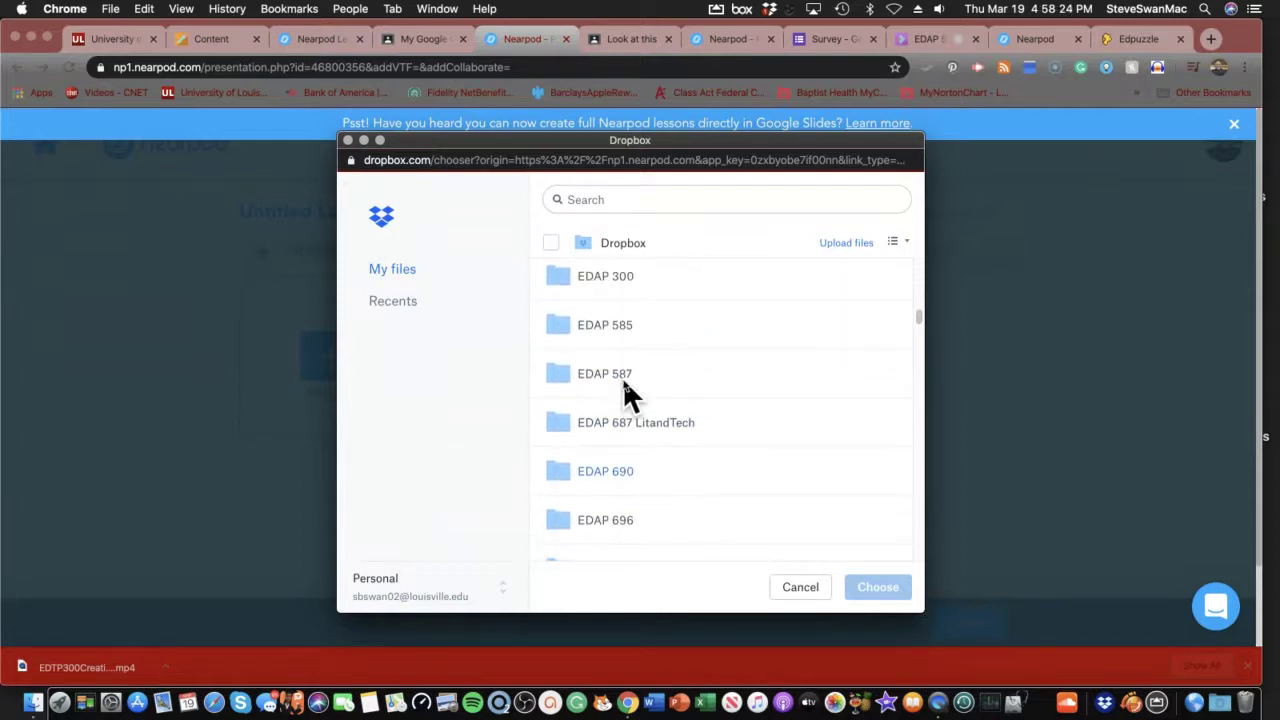
pyautogui.click(558, 329)
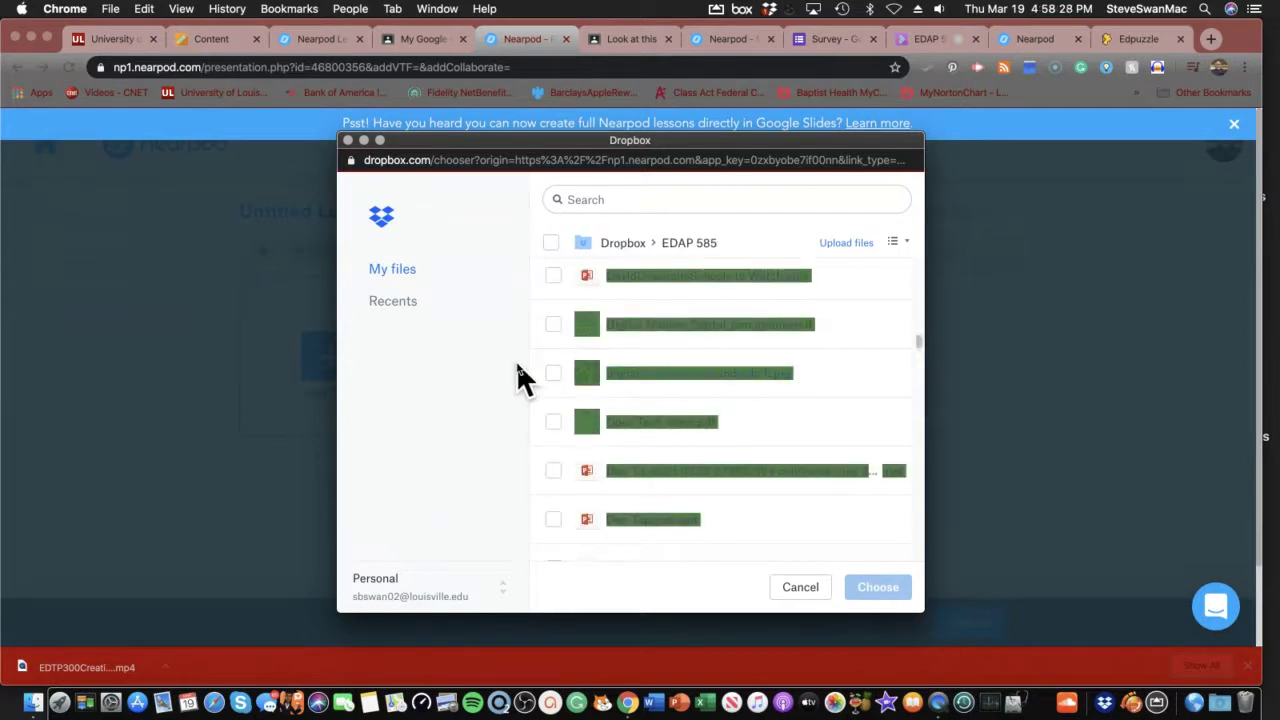
# Step: Find the presentation USETHISubiquitosclassroom.ppt in the EDAP 585 Dropbox folder and upload it to the new lesson
pyautogui.scroll(-10, 543, 391)
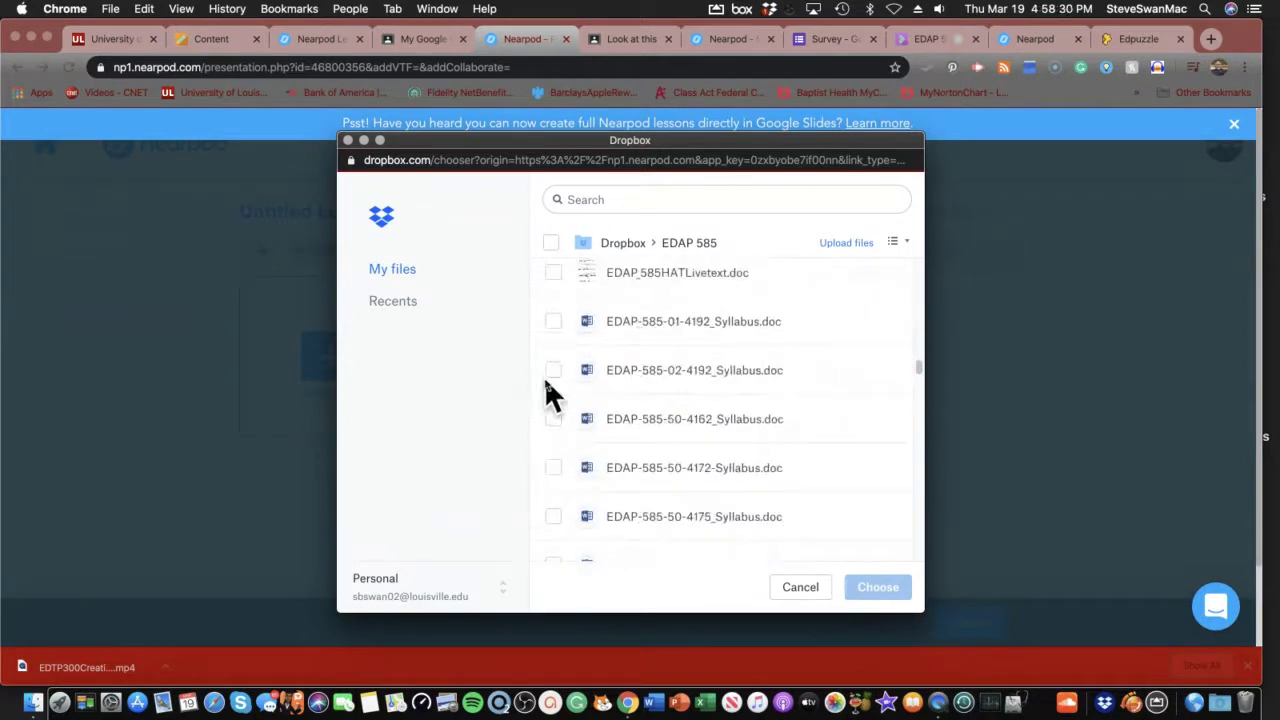
pyautogui.scroll(-15, 545, 392)
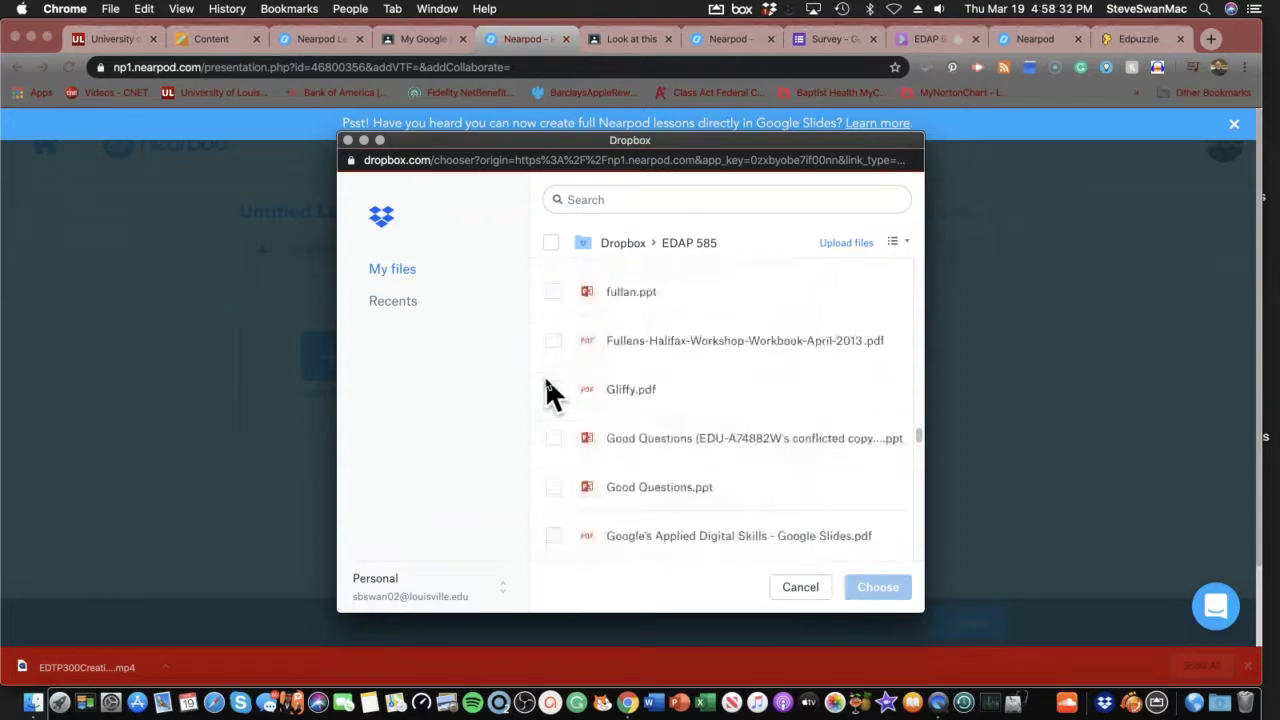
pyautogui.scroll(-15, 545, 392)
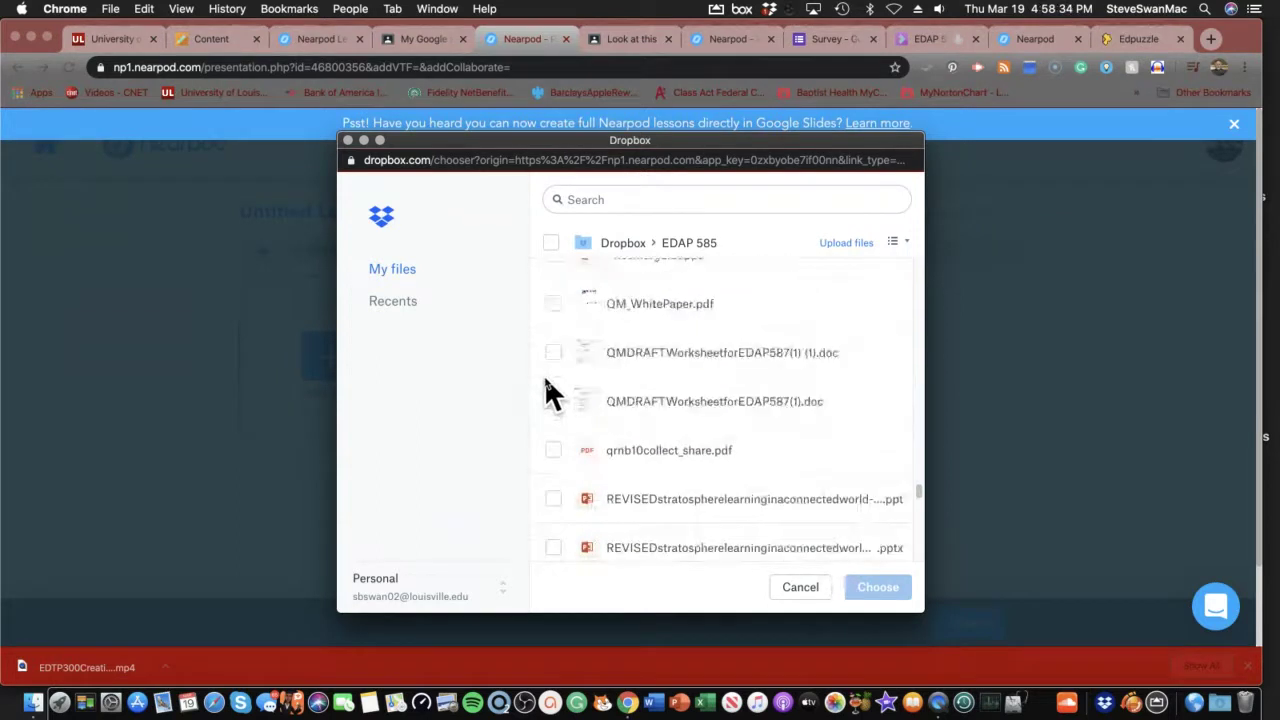
pyautogui.scroll(-4, 545, 390)
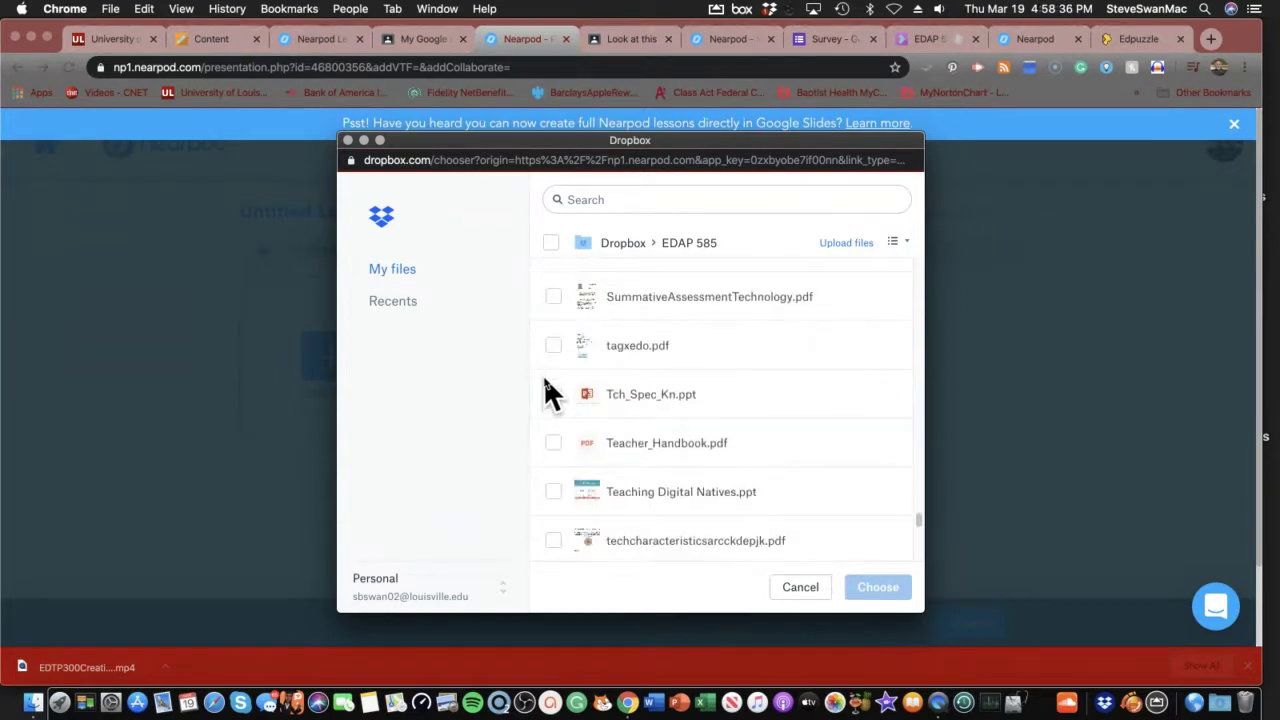
pyautogui.scroll(-3, 545, 392)
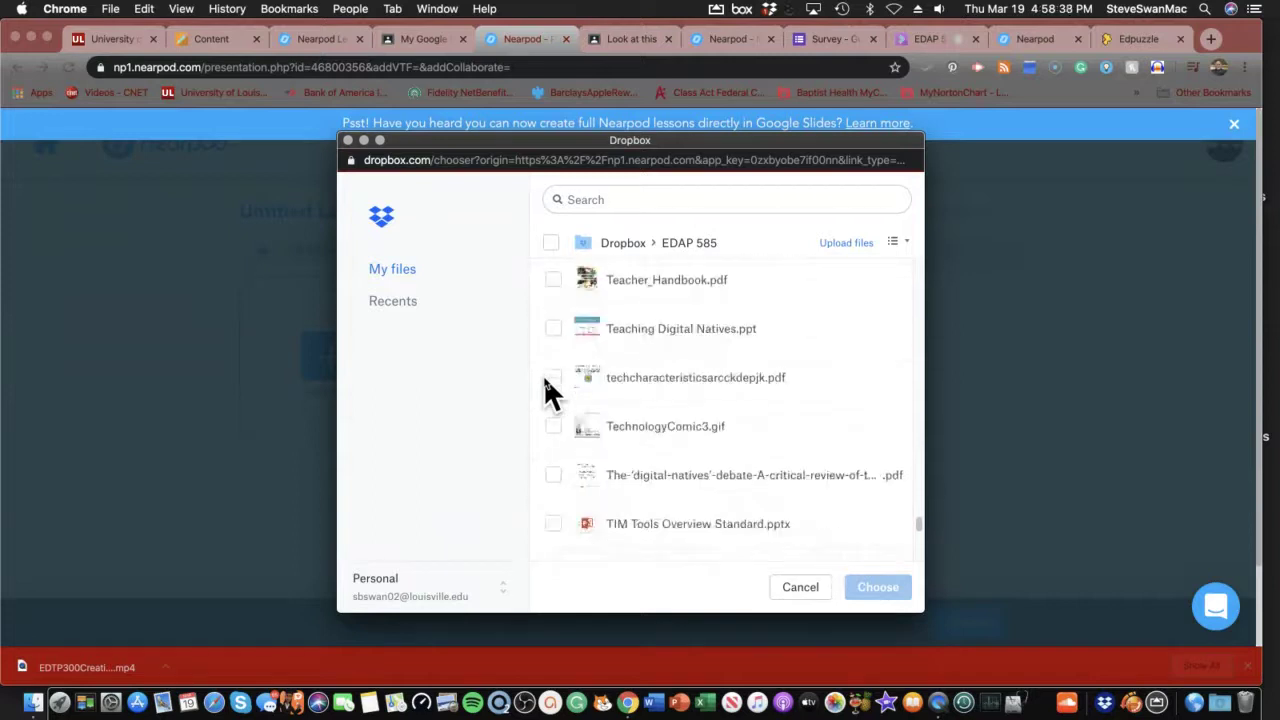
pyautogui.scroll(-3, 545, 392)
pyautogui.scroll(-5, 545, 385)
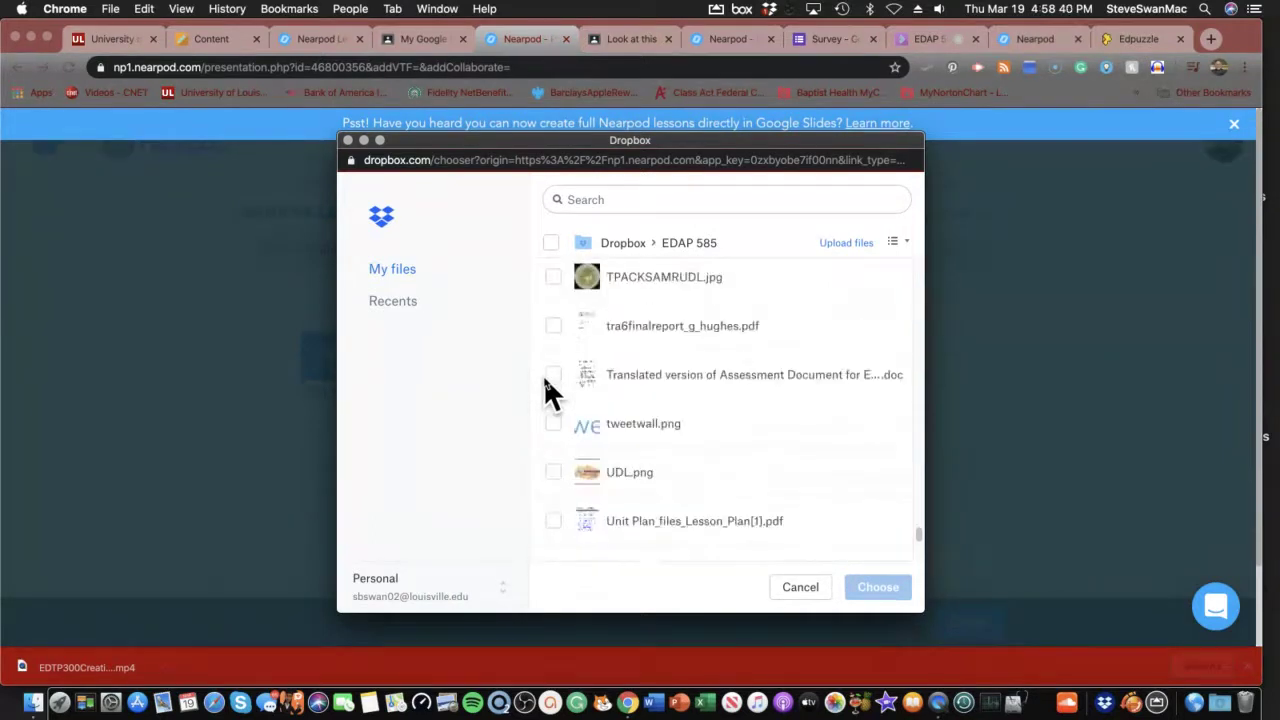
pyautogui.scroll(2, 543, 375)
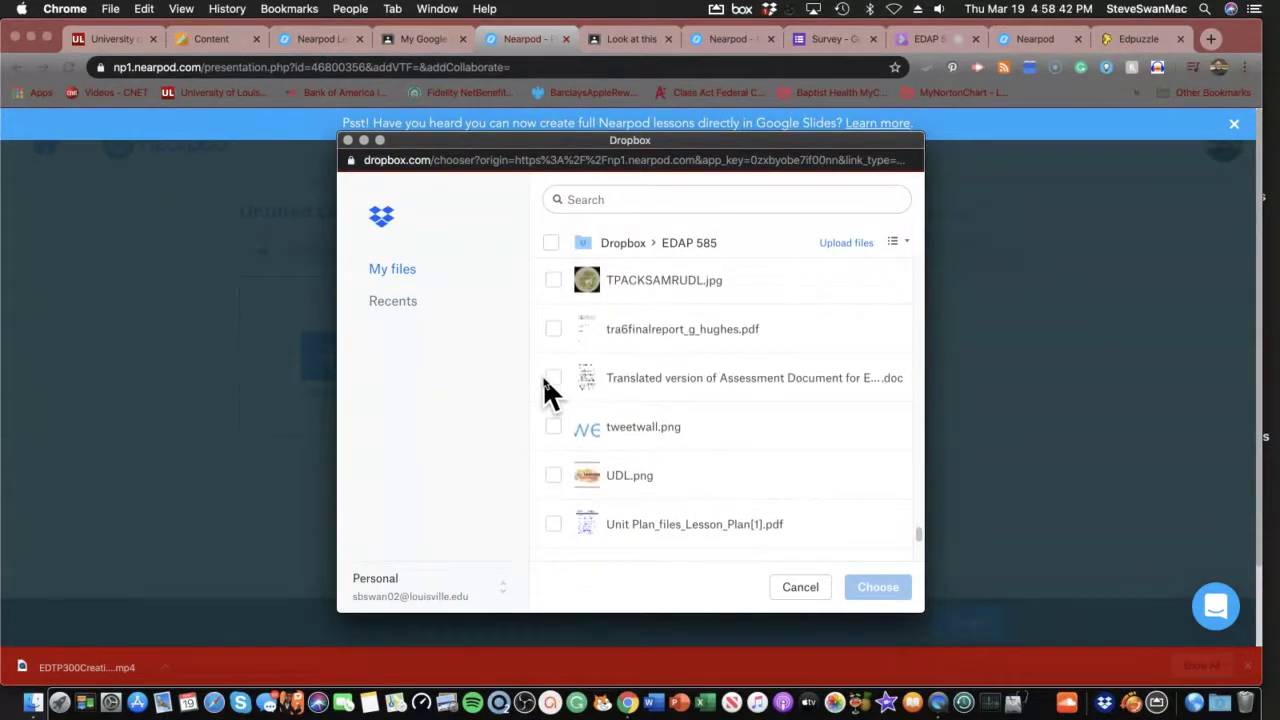
pyautogui.scroll(5, 544, 380)
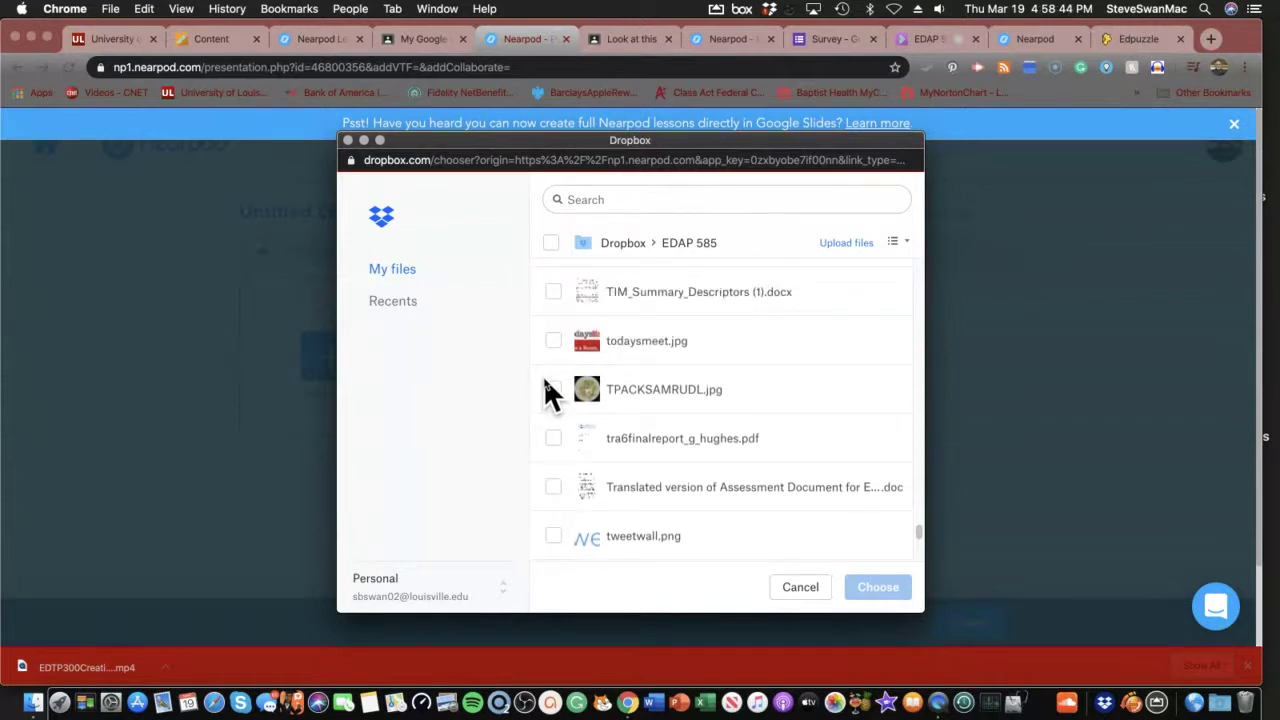
pyautogui.scroll(-6, 544, 380)
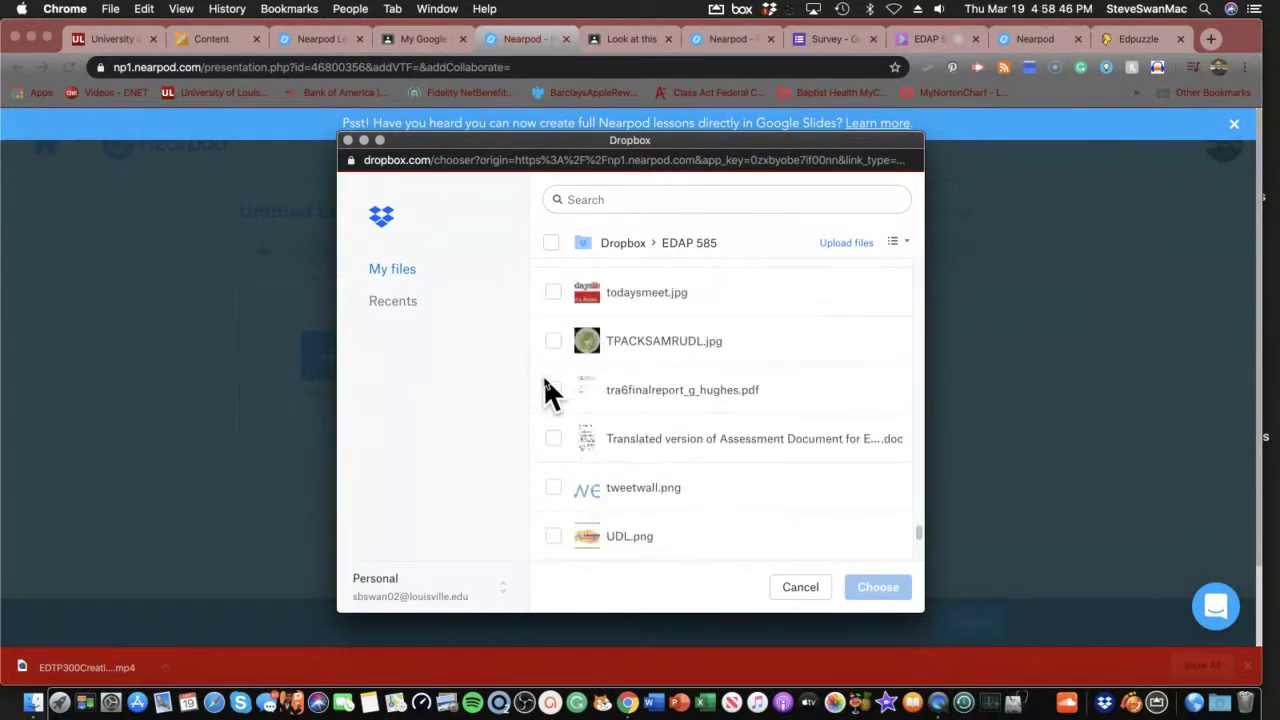
pyautogui.scroll(-7, 543, 375)
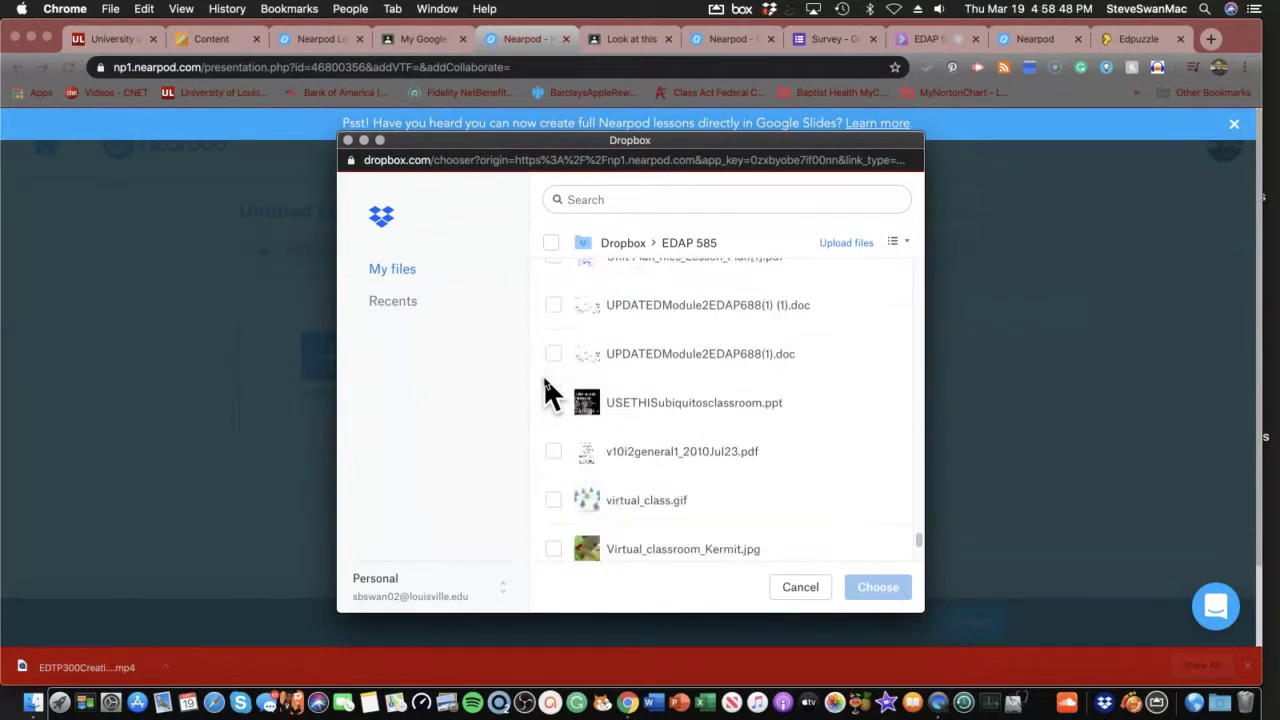
pyautogui.scroll(3, 546, 382)
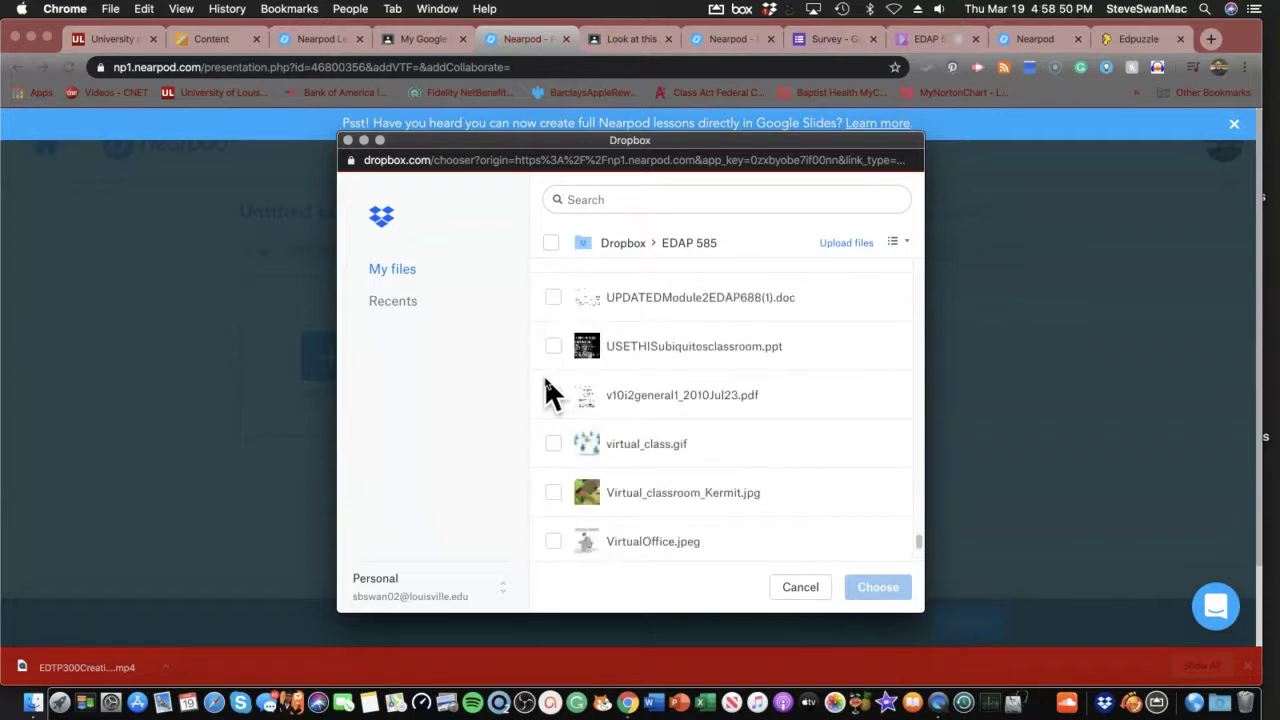
pyautogui.click(605, 348)
pyautogui.click(878, 592)
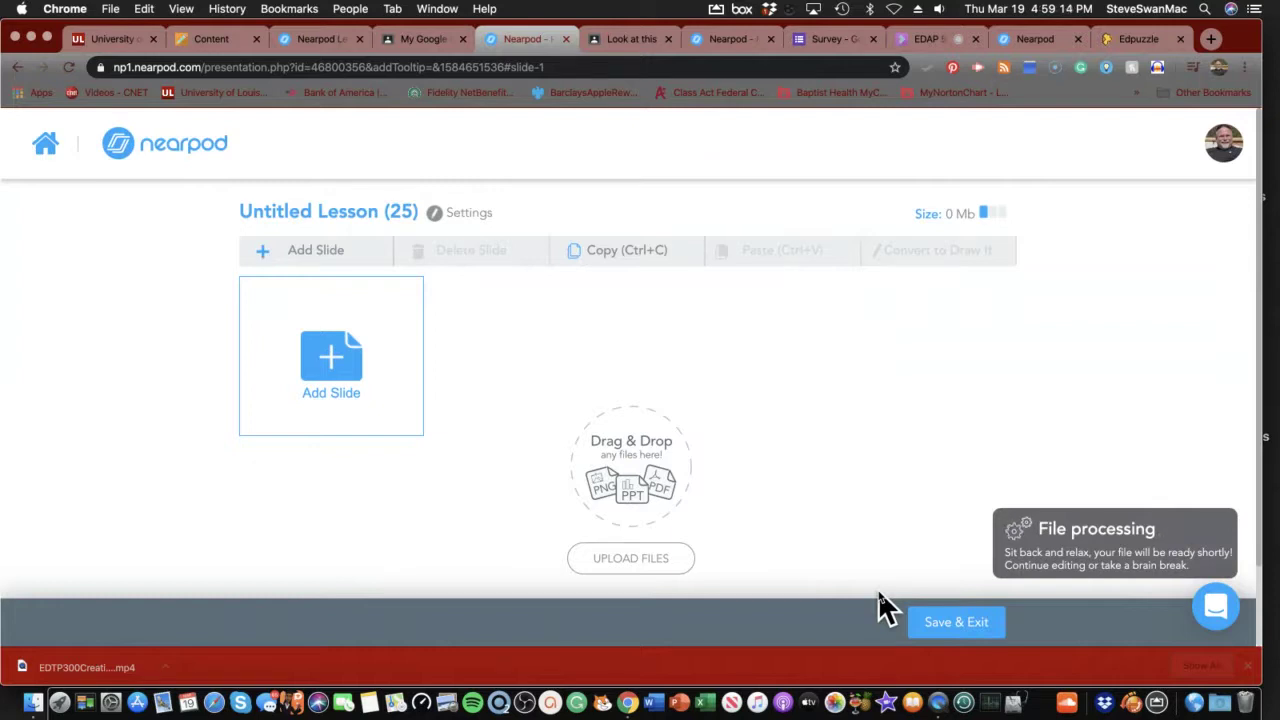
# Step: Look over the slides imported from the presentation in the untitled lesson
pyautogui.click(322, 372)
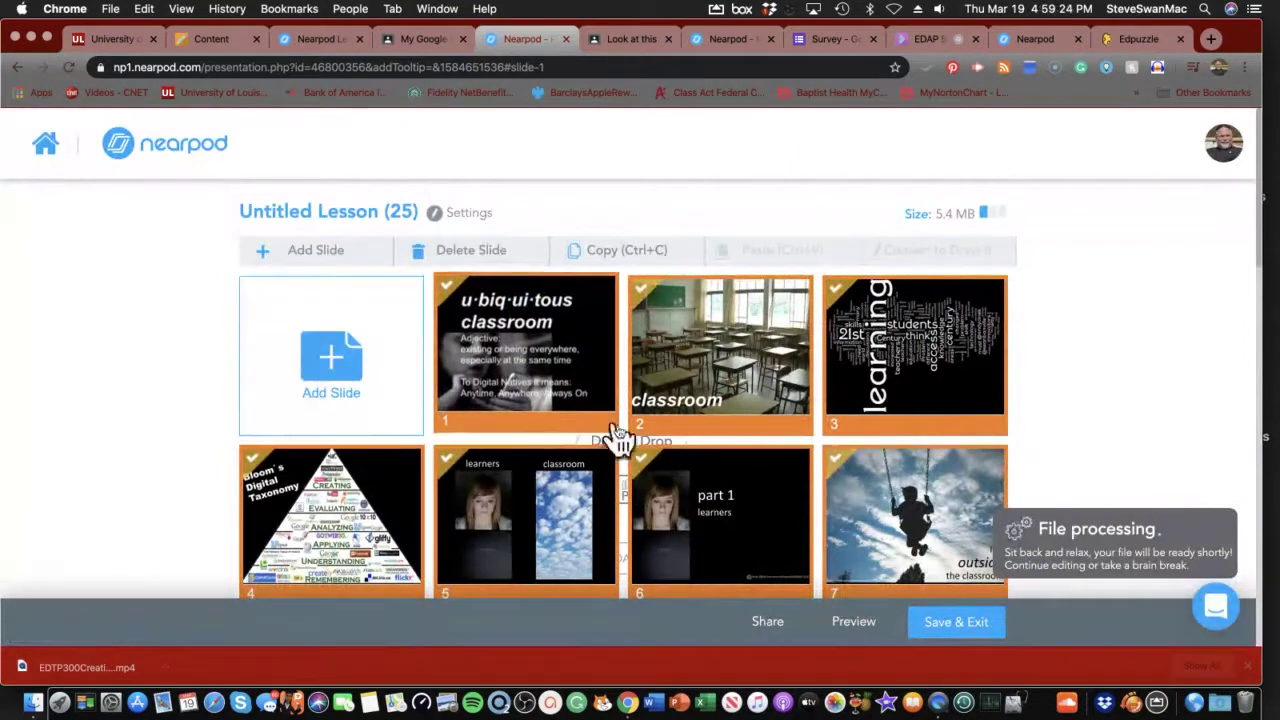
pyautogui.scroll(-10, 620, 450)
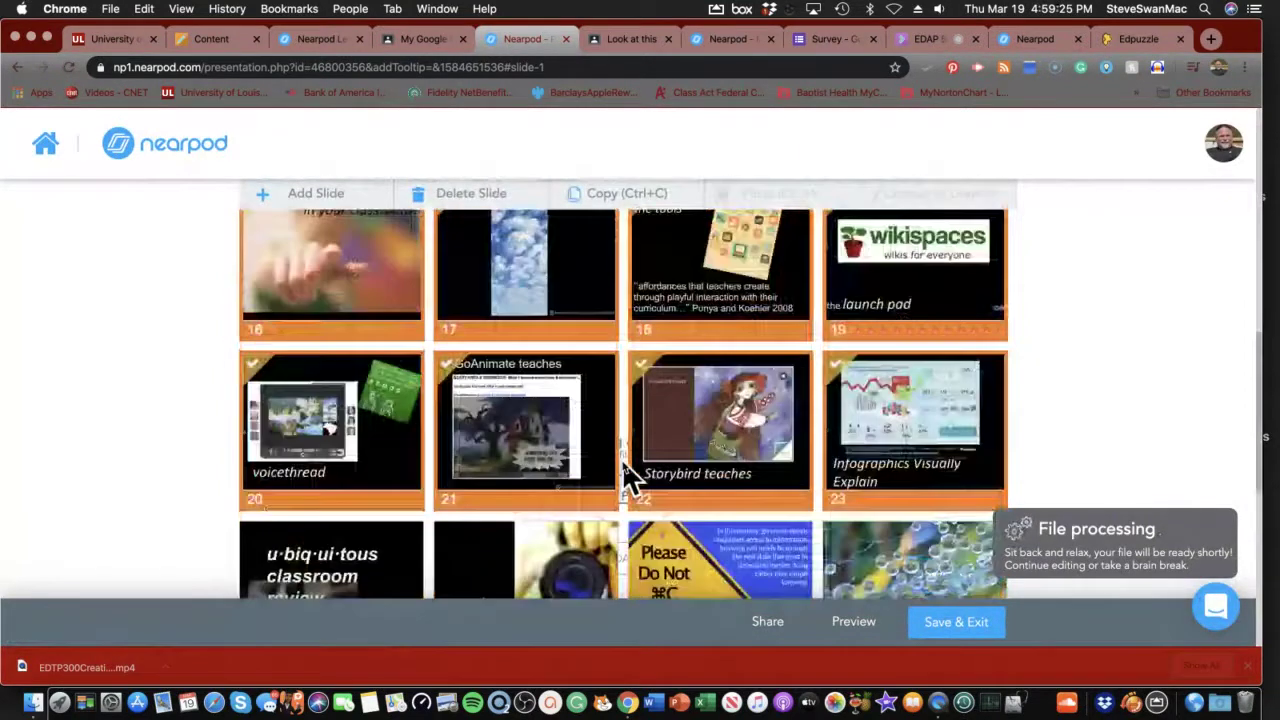
pyautogui.scroll(10, 624, 468)
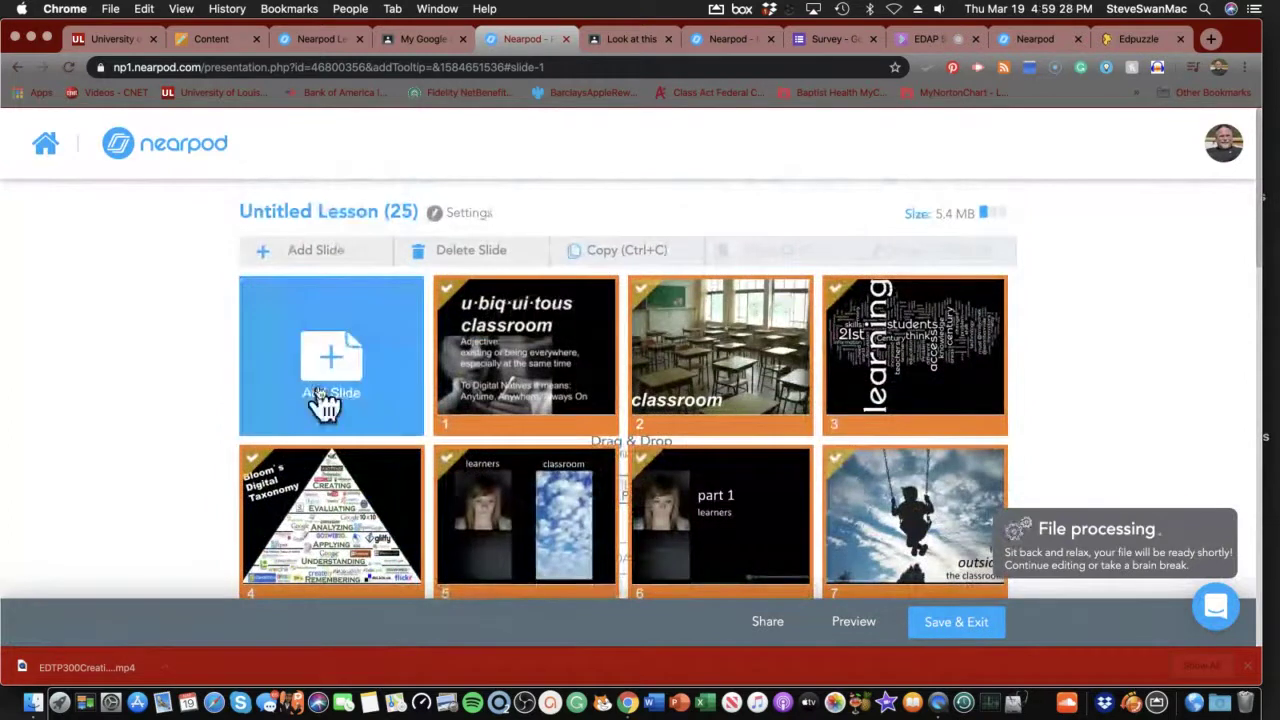
# Step: Browse the content types available for a new slide, view the video upload options, and close them without adding a video
pyautogui.click(306, 368)
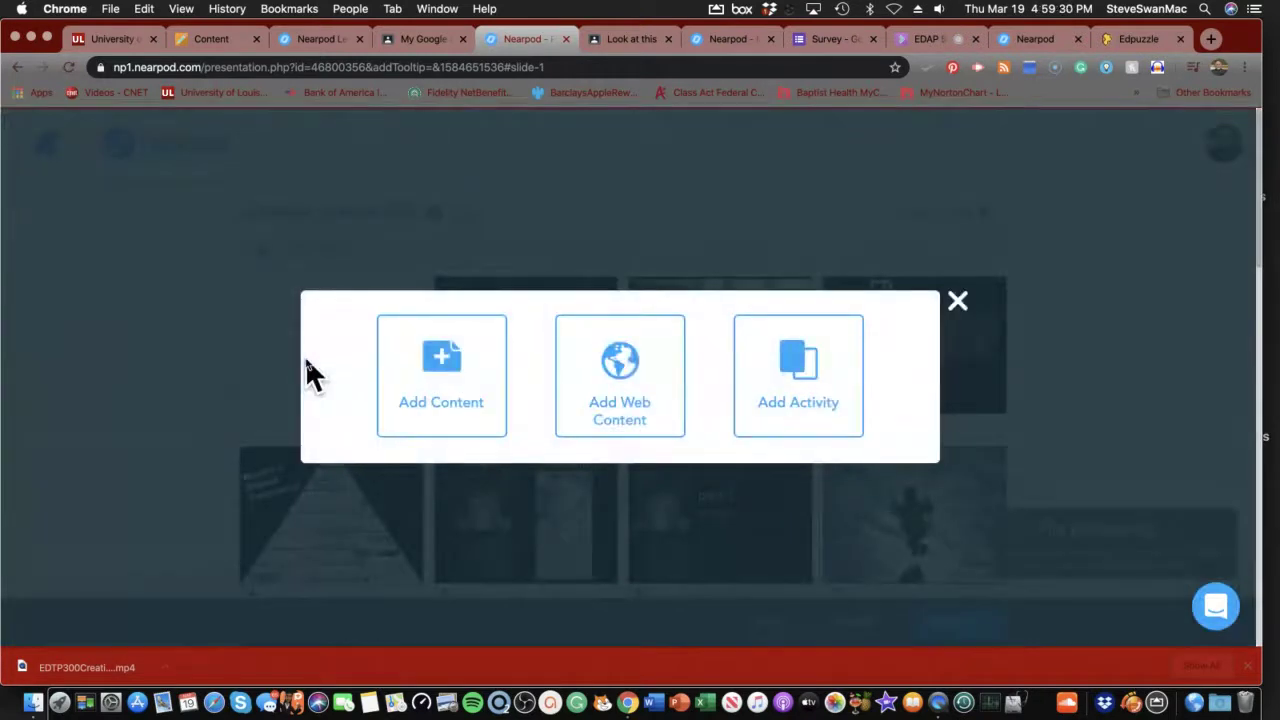
pyautogui.click(423, 375)
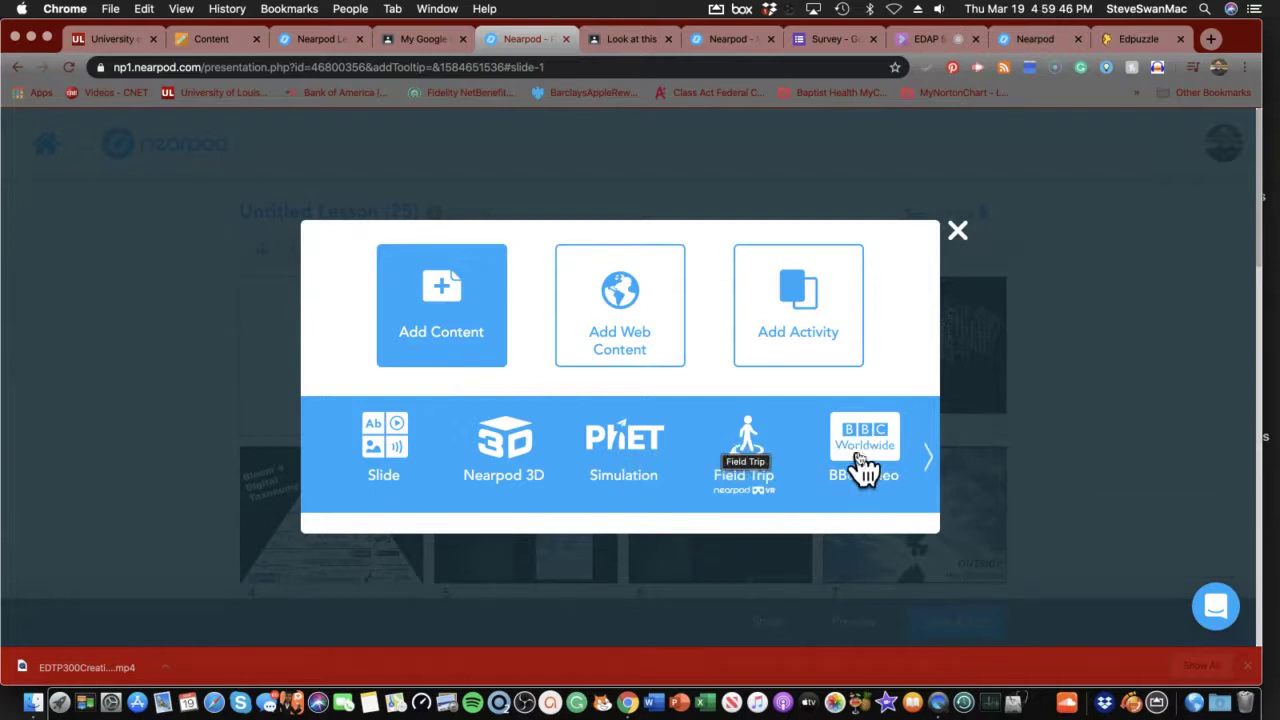
pyautogui.click(927, 459)
pyautogui.click(927, 459)
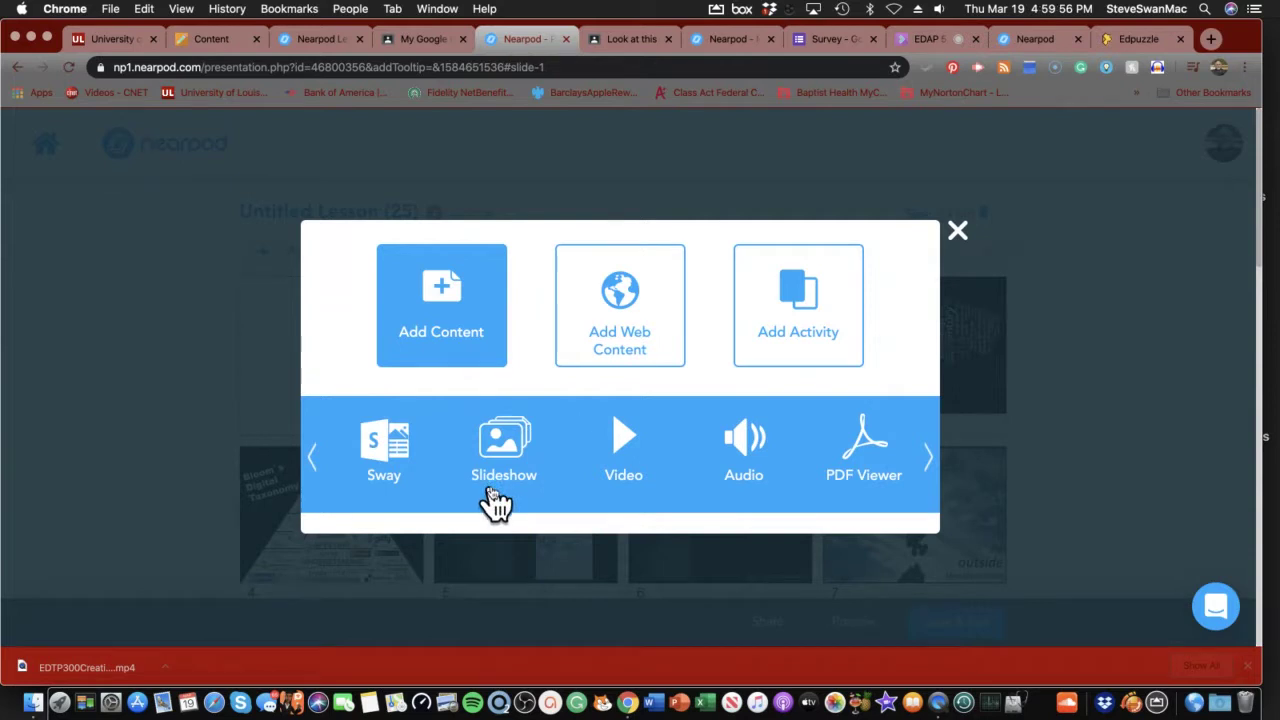
pyautogui.click(625, 450)
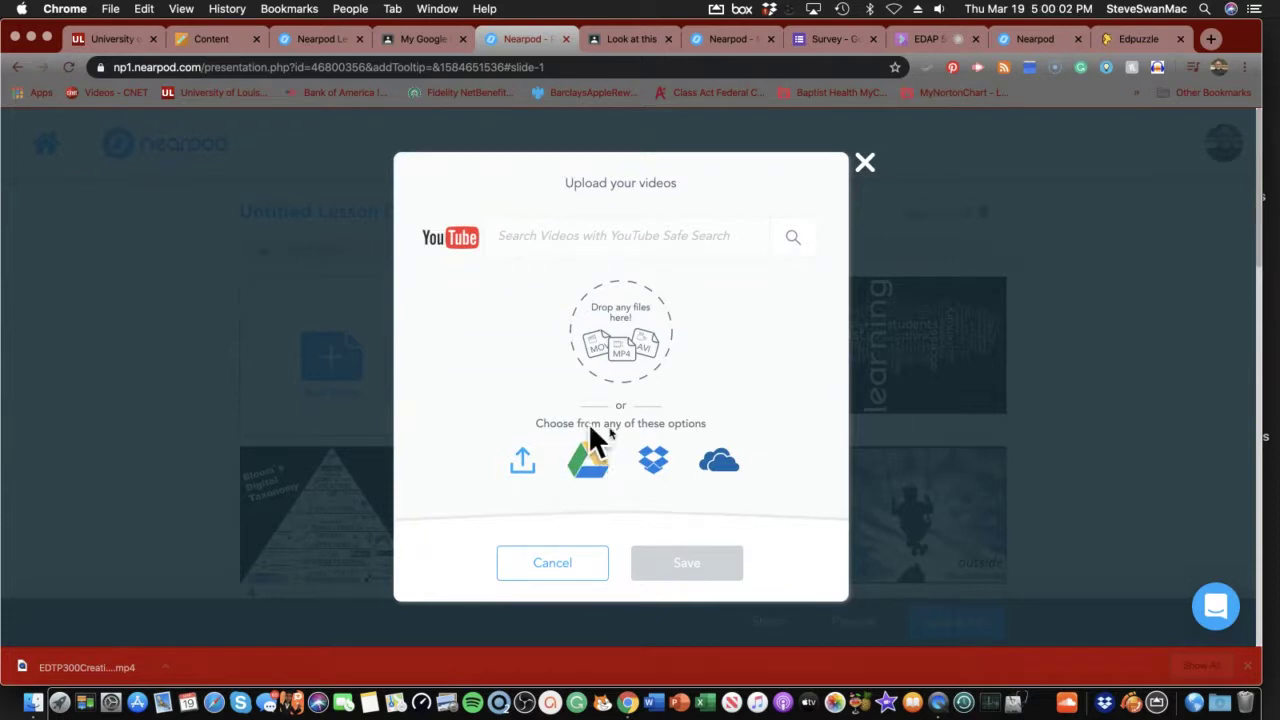
pyautogui.click(864, 162)
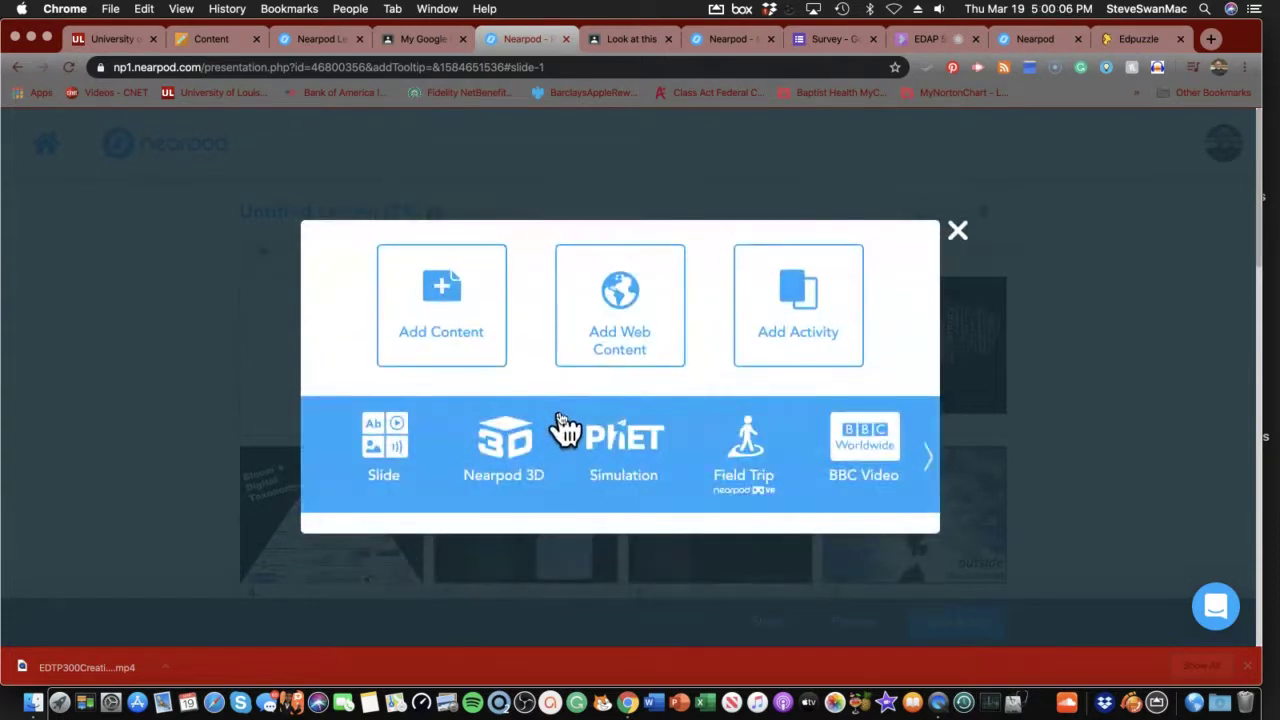
# Step: View the web content form for a new slide, try to save it without a URL, and close it
pyautogui.click(630, 285)
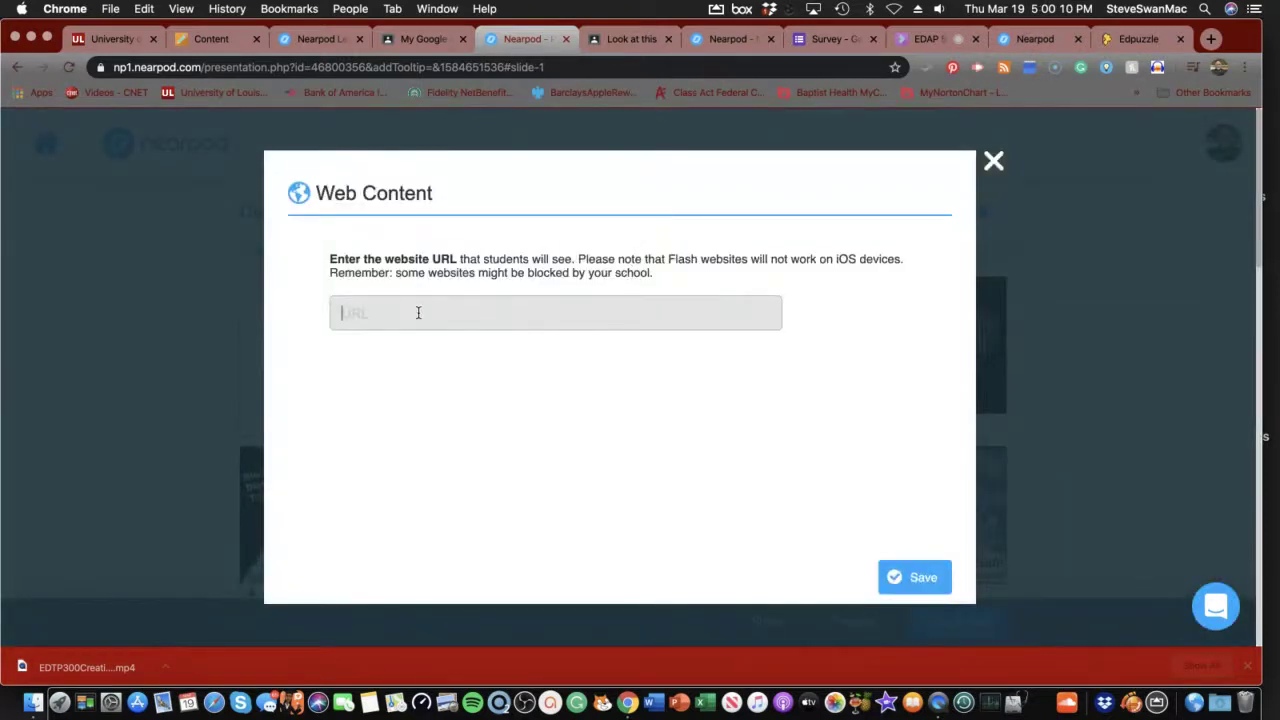
pyautogui.click(919, 590)
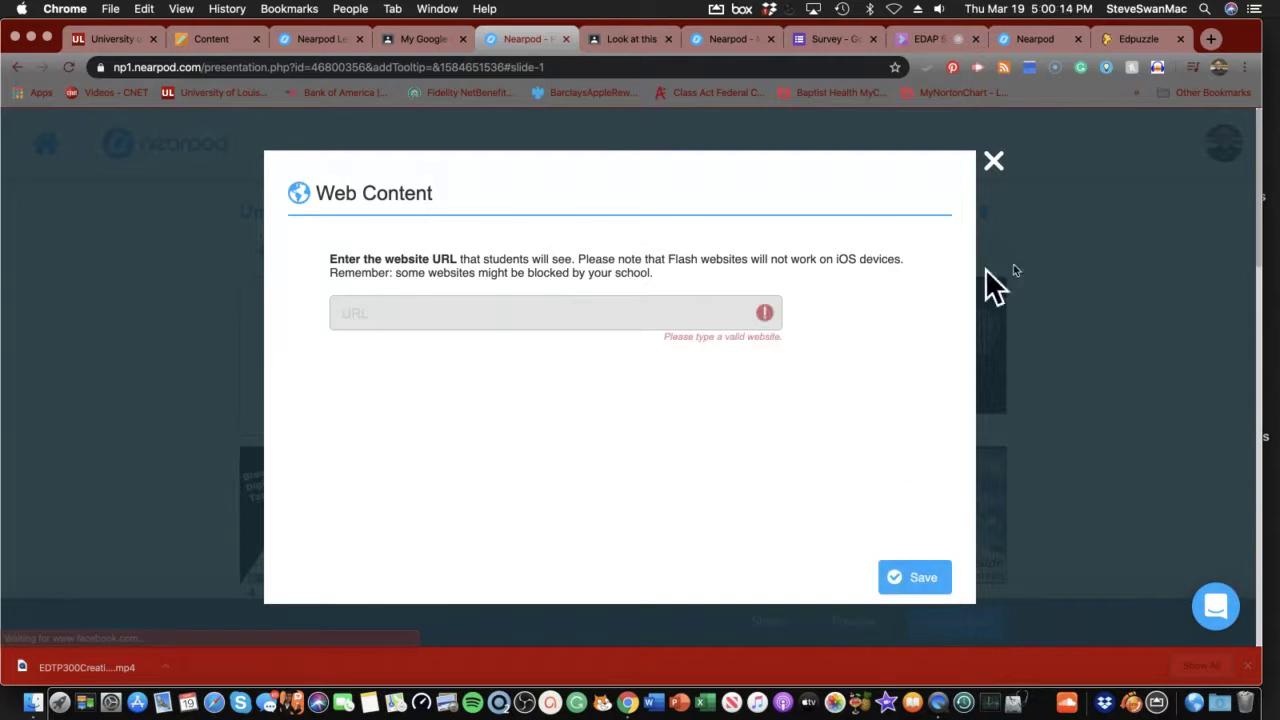
pyautogui.click(993, 162)
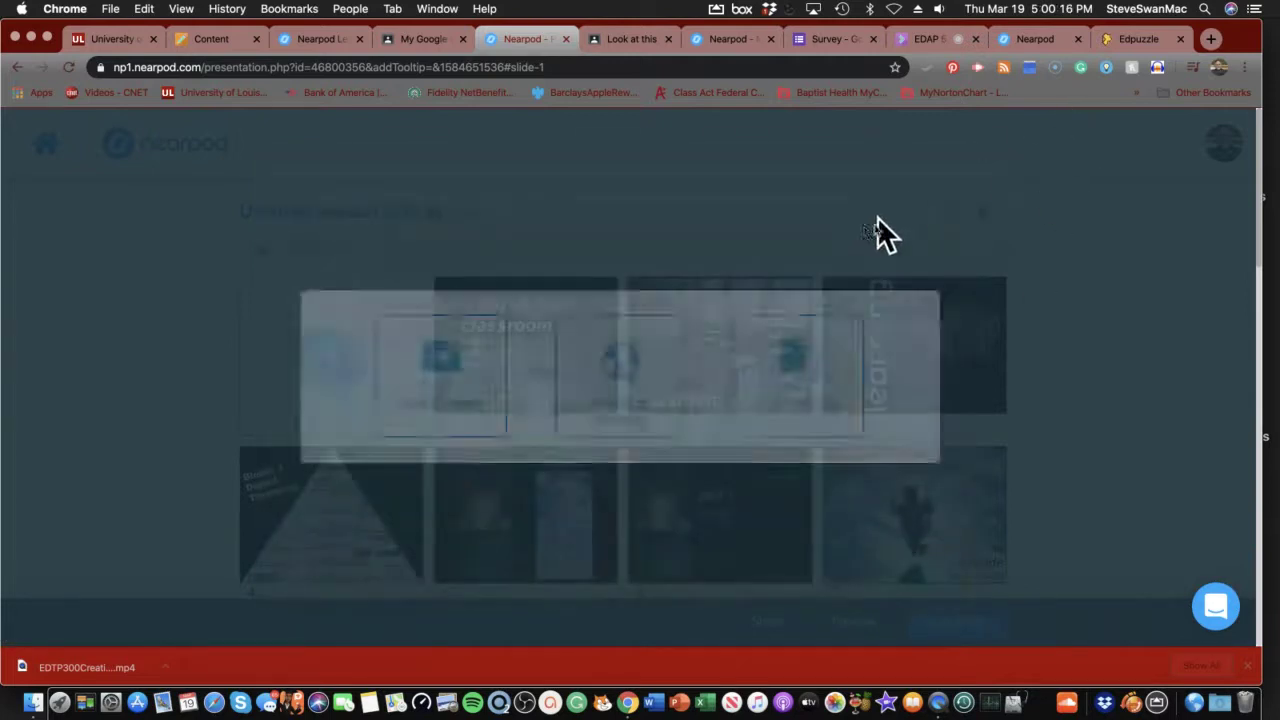
# Step: Browse the activity types and create a quiz with the question "What is this about" and answer options A and B
pyautogui.click(814, 374)
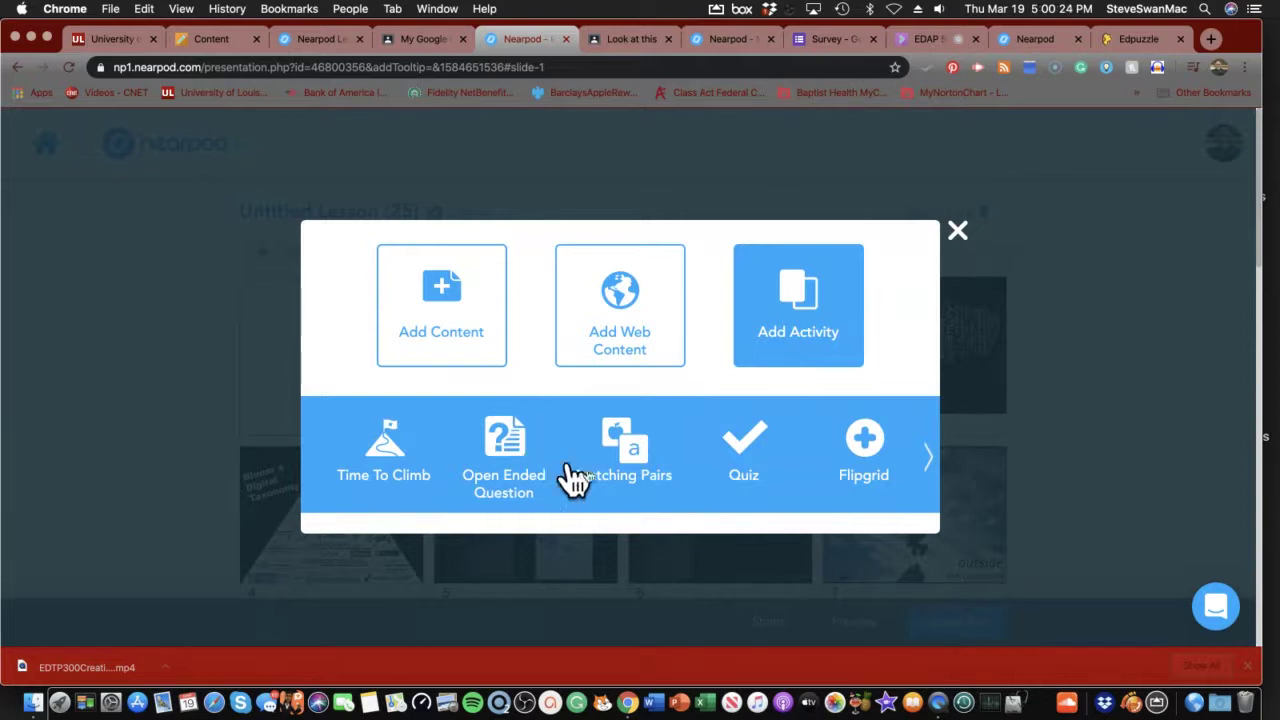
pyautogui.click(930, 465)
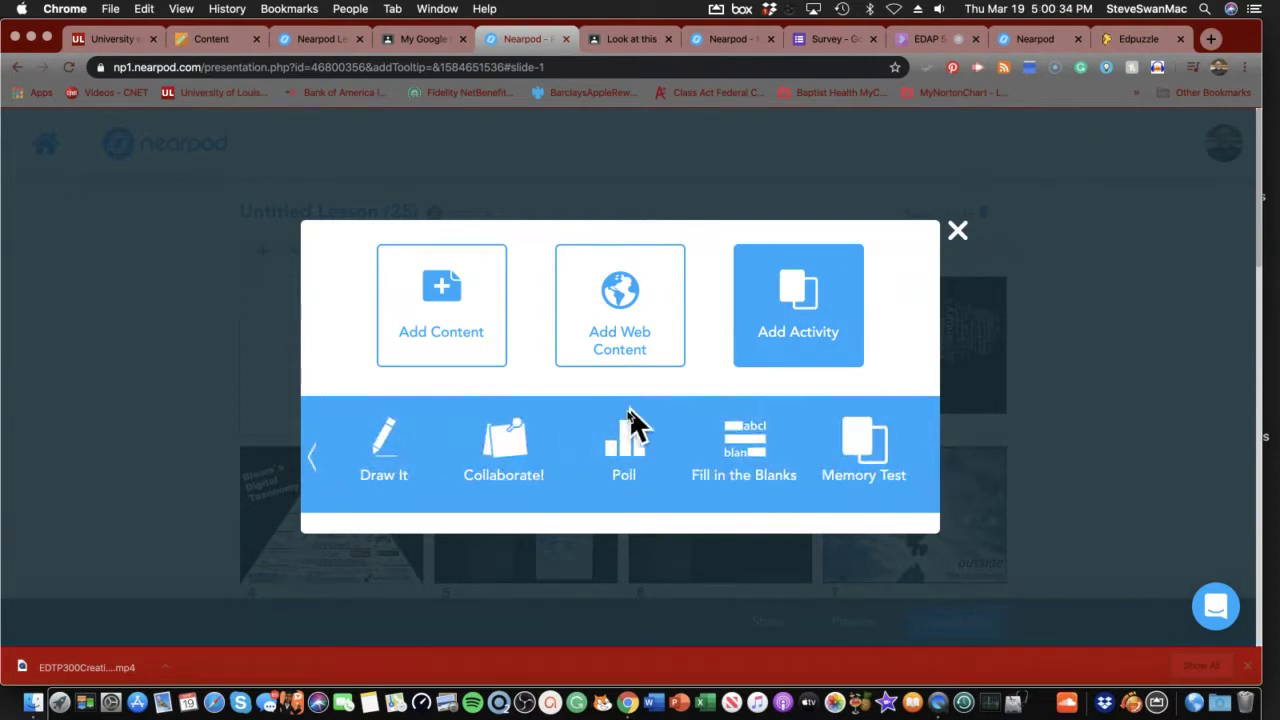
pyautogui.click(312, 460)
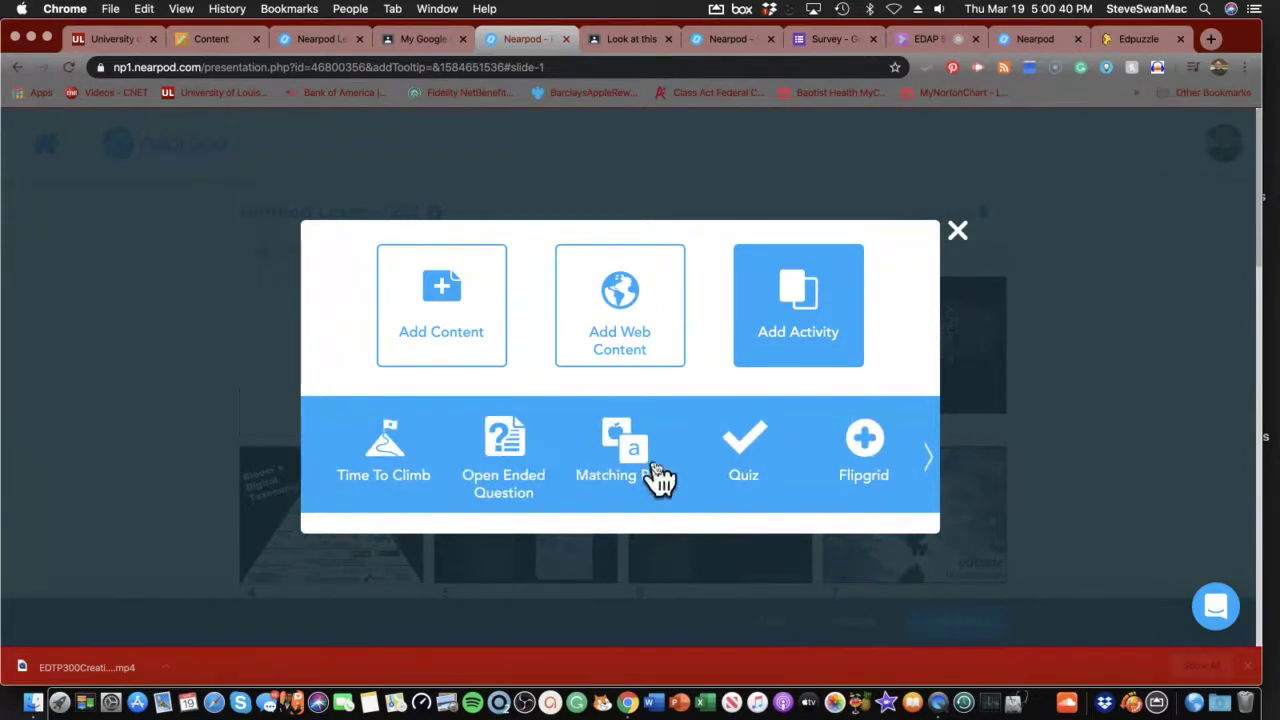
pyautogui.click(767, 455)
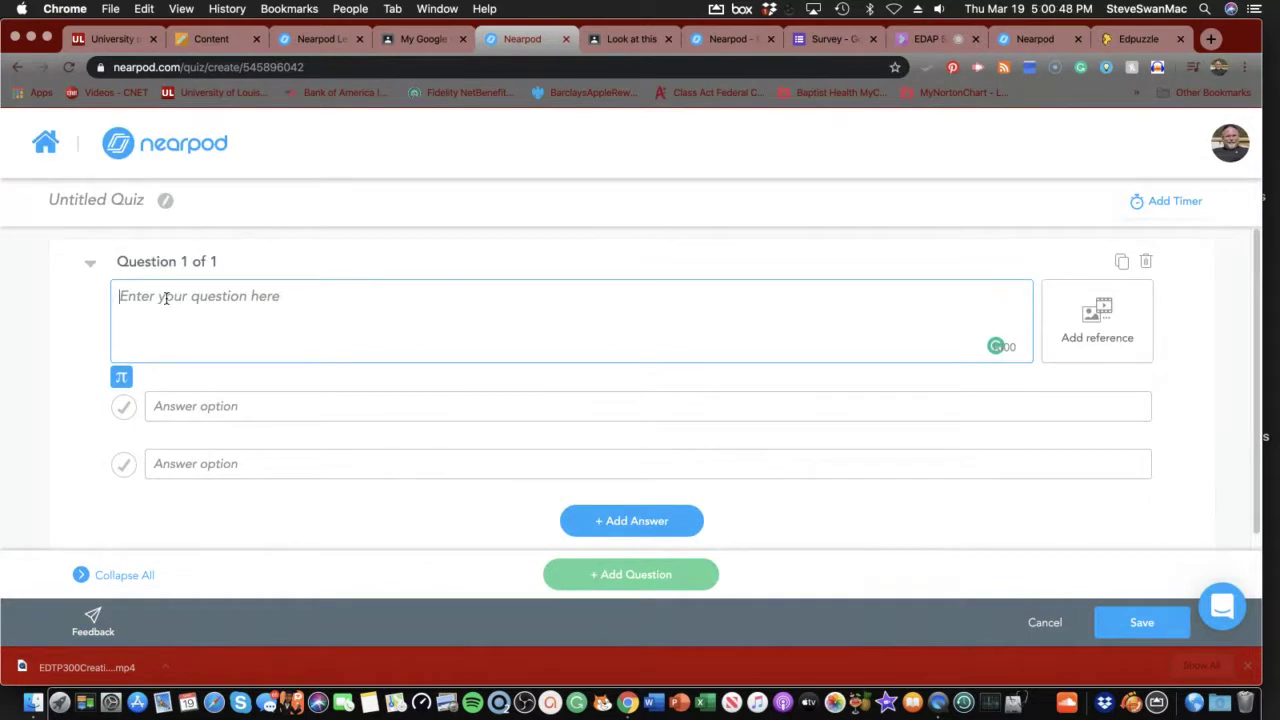
pyautogui.write('What is this about')
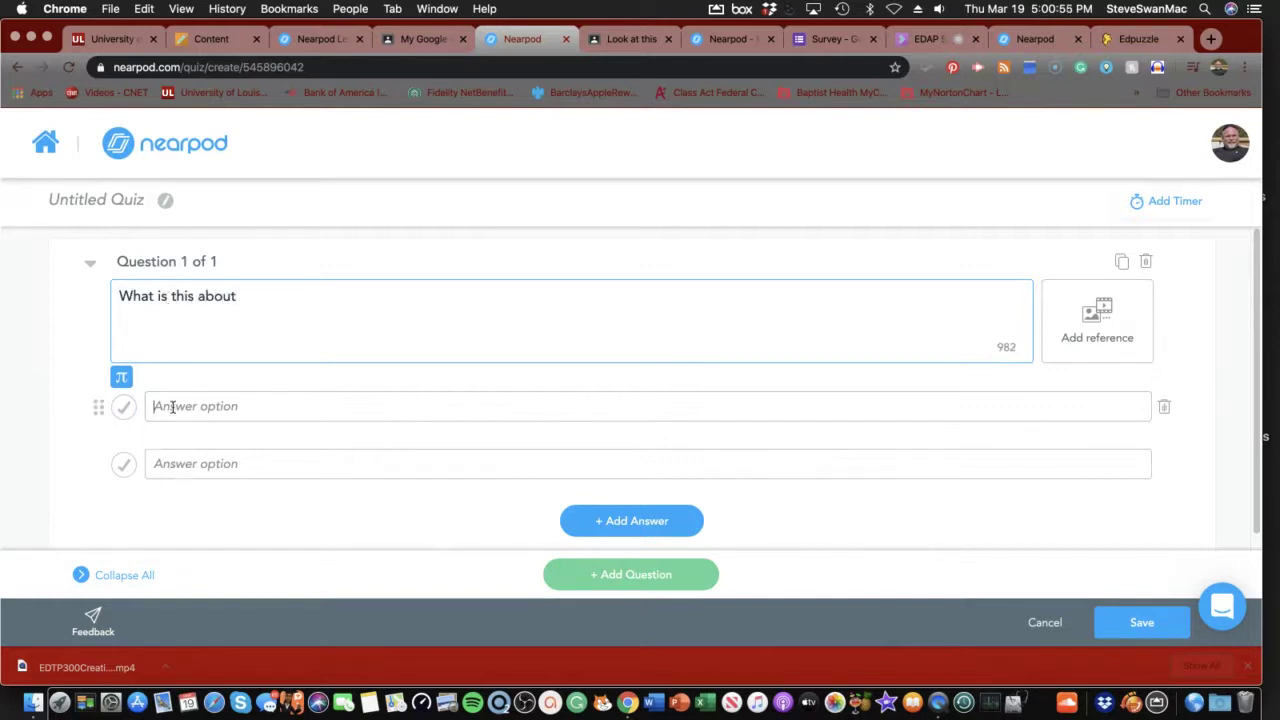
pyautogui.click(172, 407)
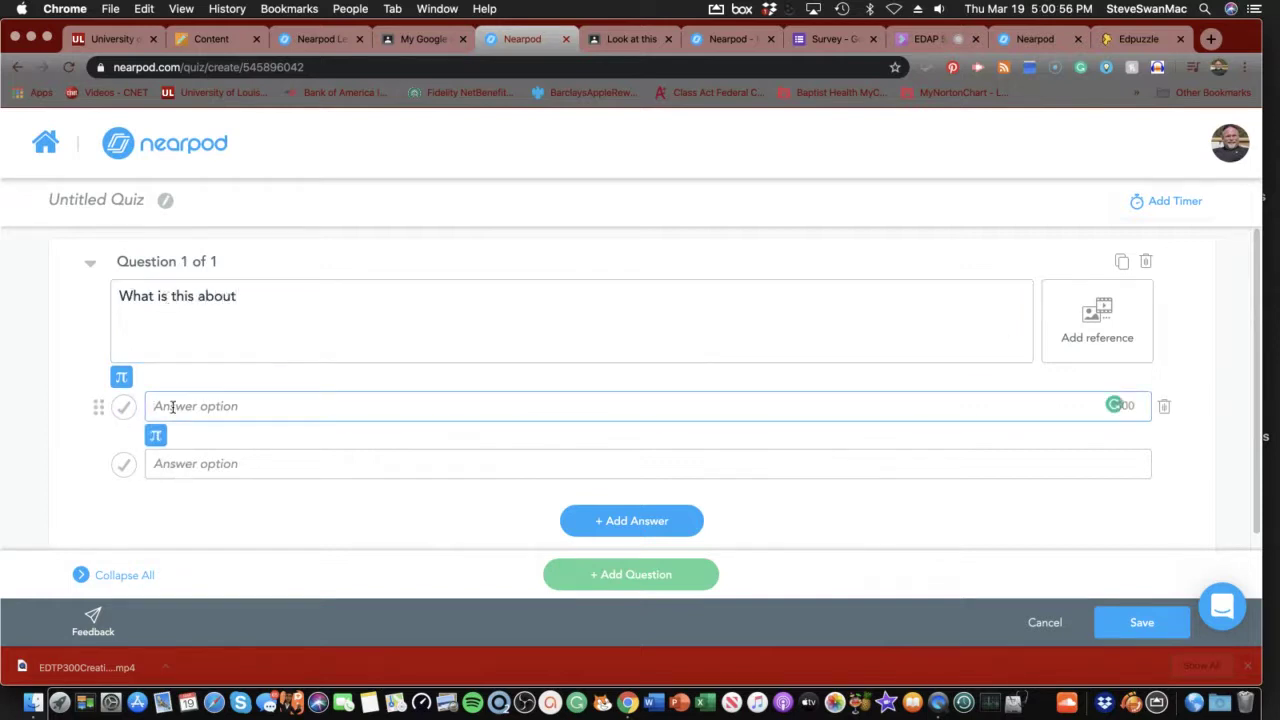
pyautogui.click(182, 457)
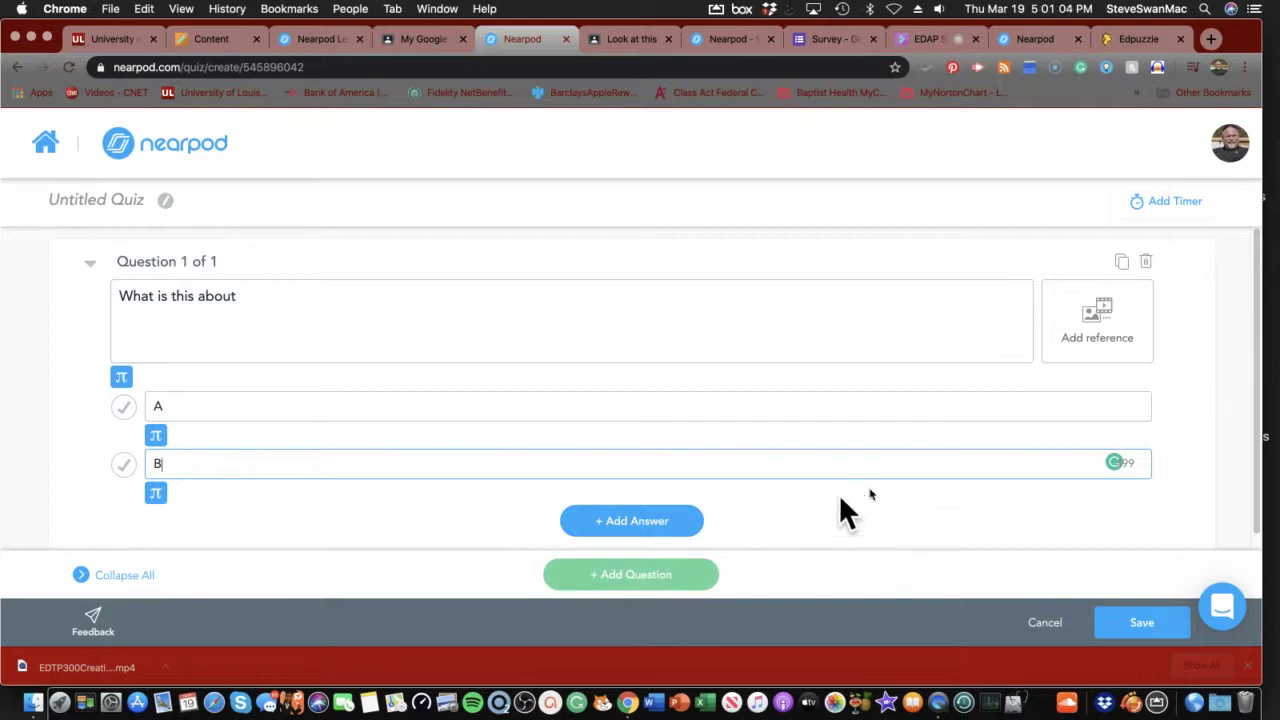
# Step: View the reference media types that can be attached to the quiz question, without adding one
pyautogui.scroll(-1, 946, 482)
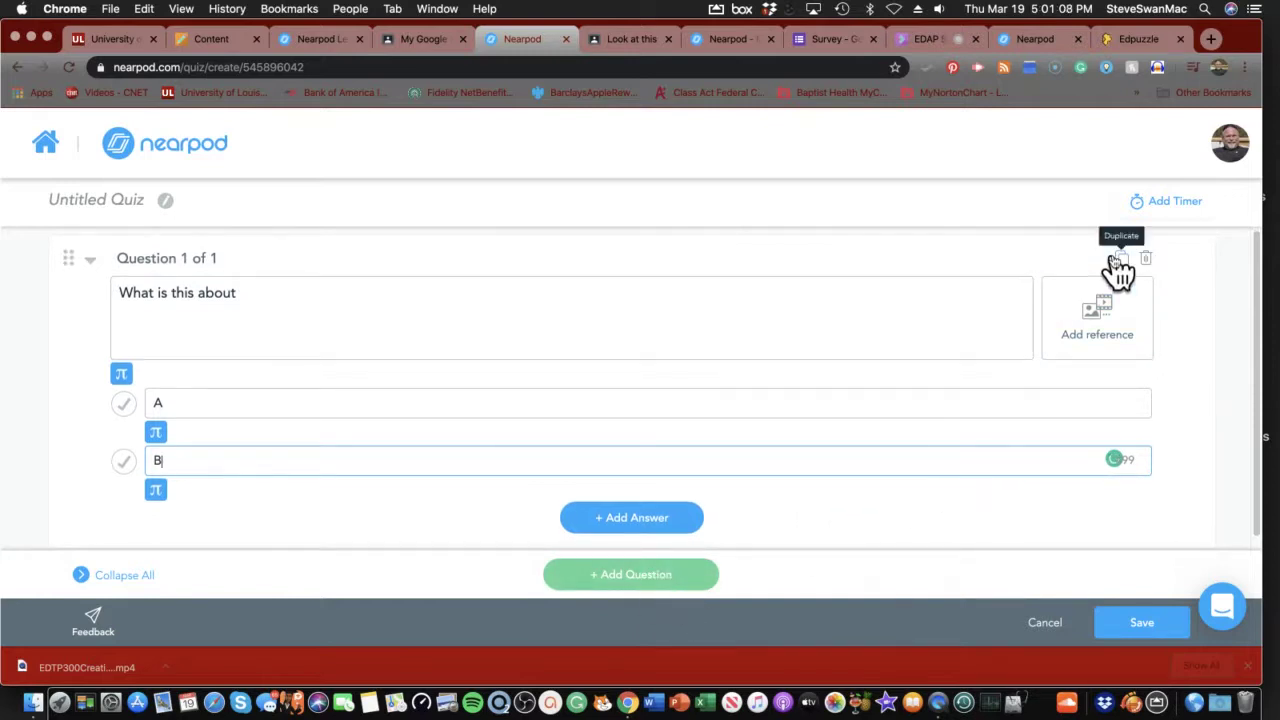
pyautogui.click(1105, 330)
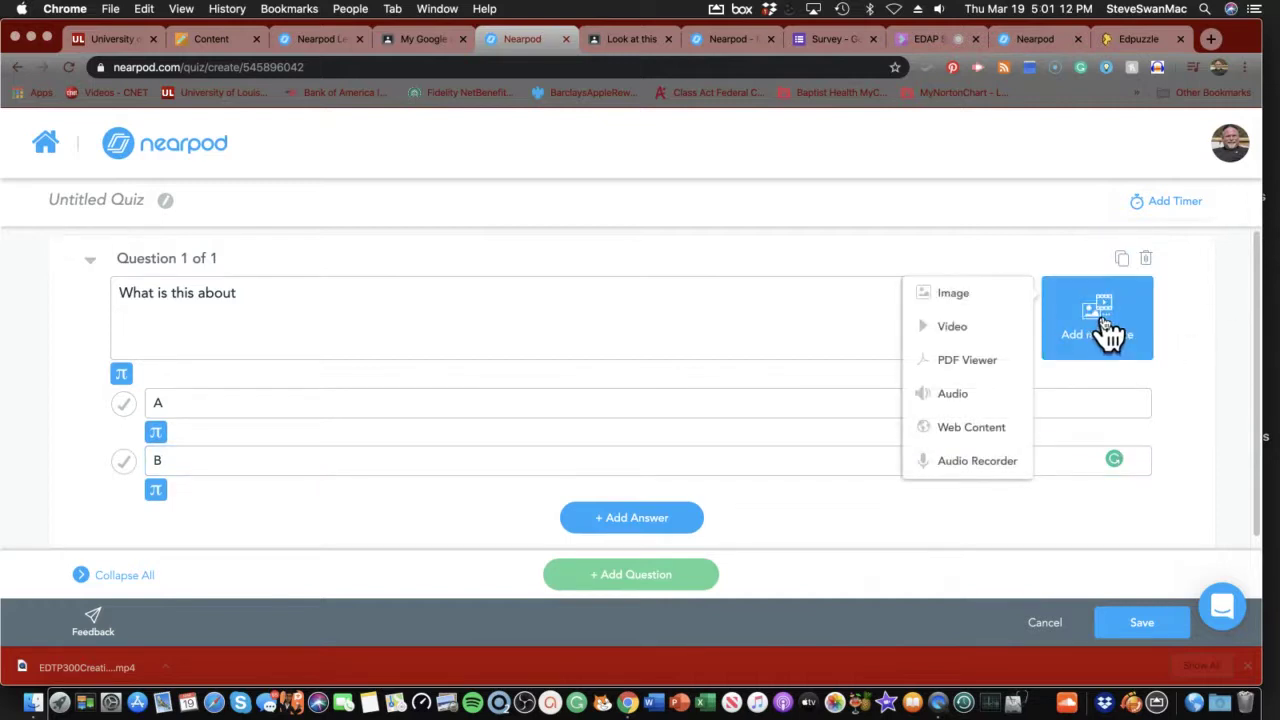
pyautogui.click(1187, 321)
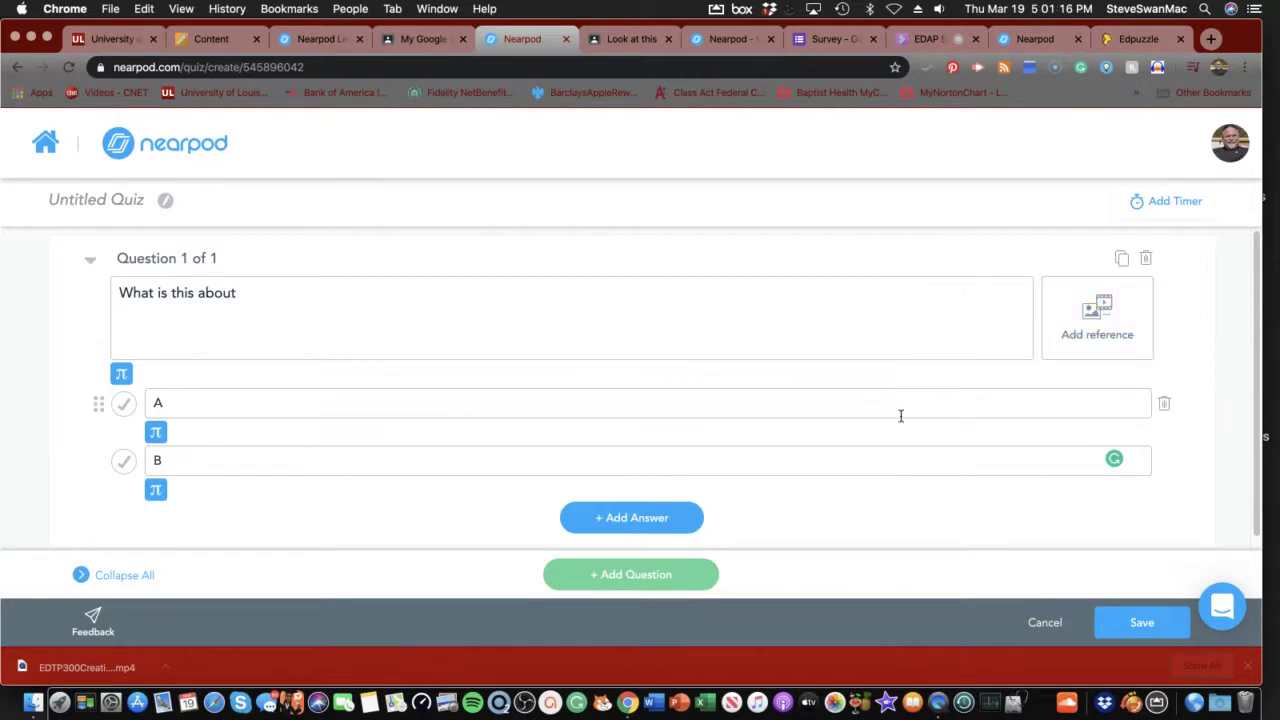
# Step: Mark answer B as correct, save the quiz, dismiss the Time To Climb tip, and check the Quiz slide at the lesson's end
pyautogui.click(1140, 626)
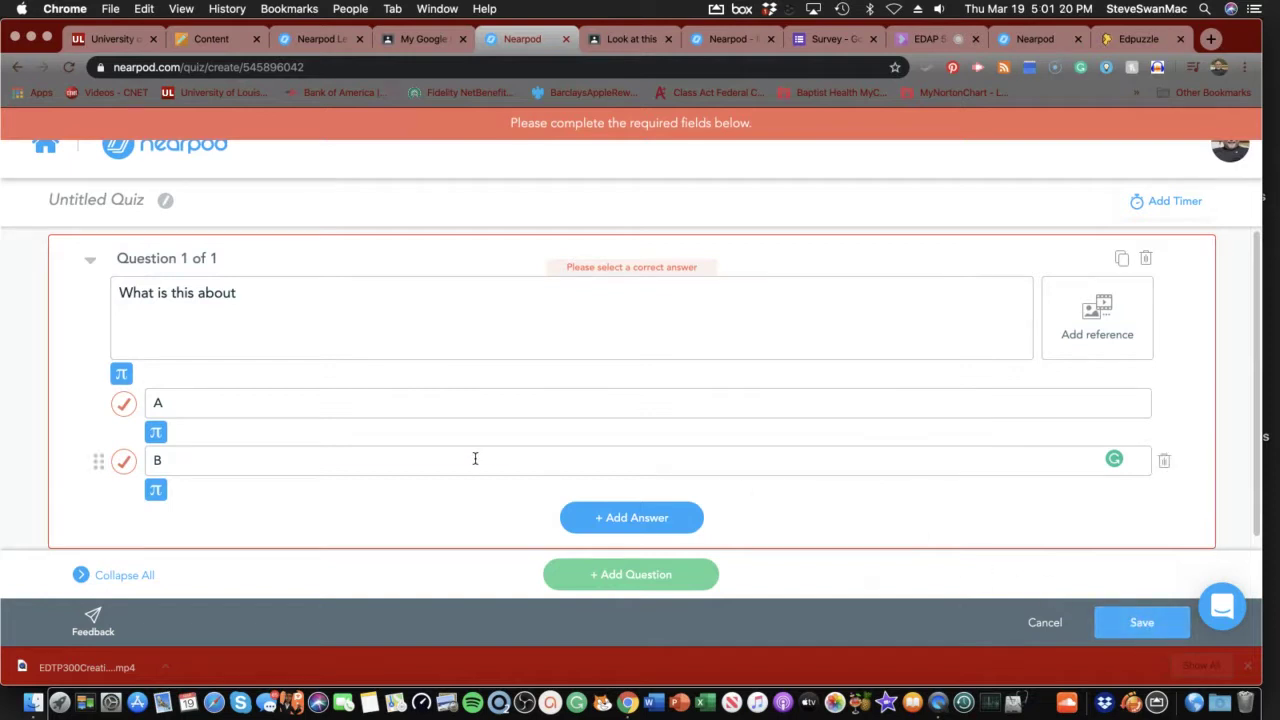
pyautogui.click(125, 463)
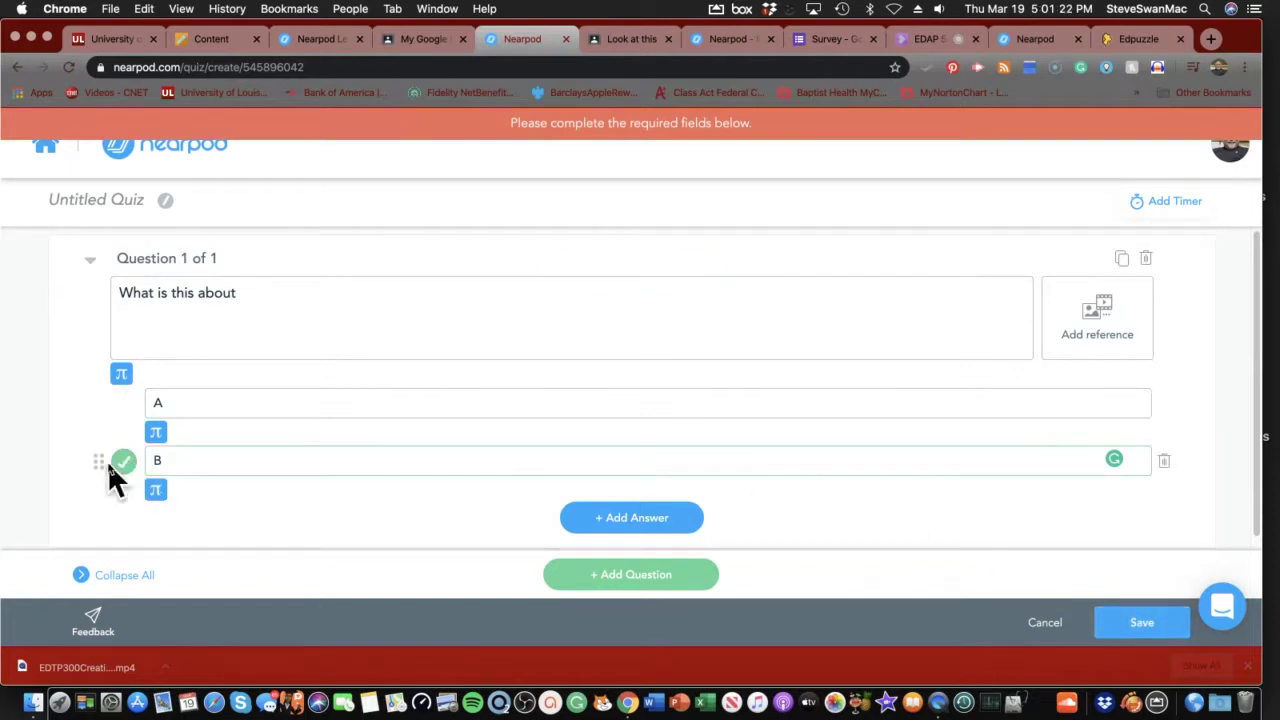
pyautogui.click(1128, 622)
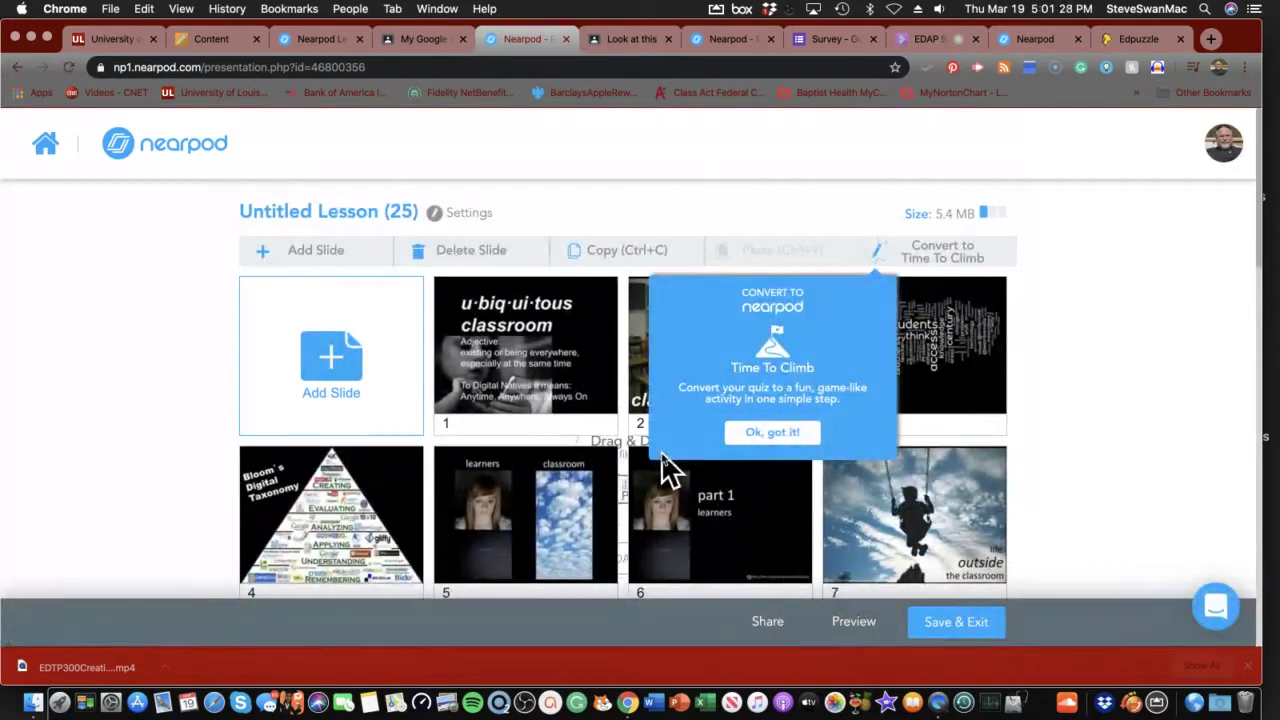
pyautogui.click(772, 436)
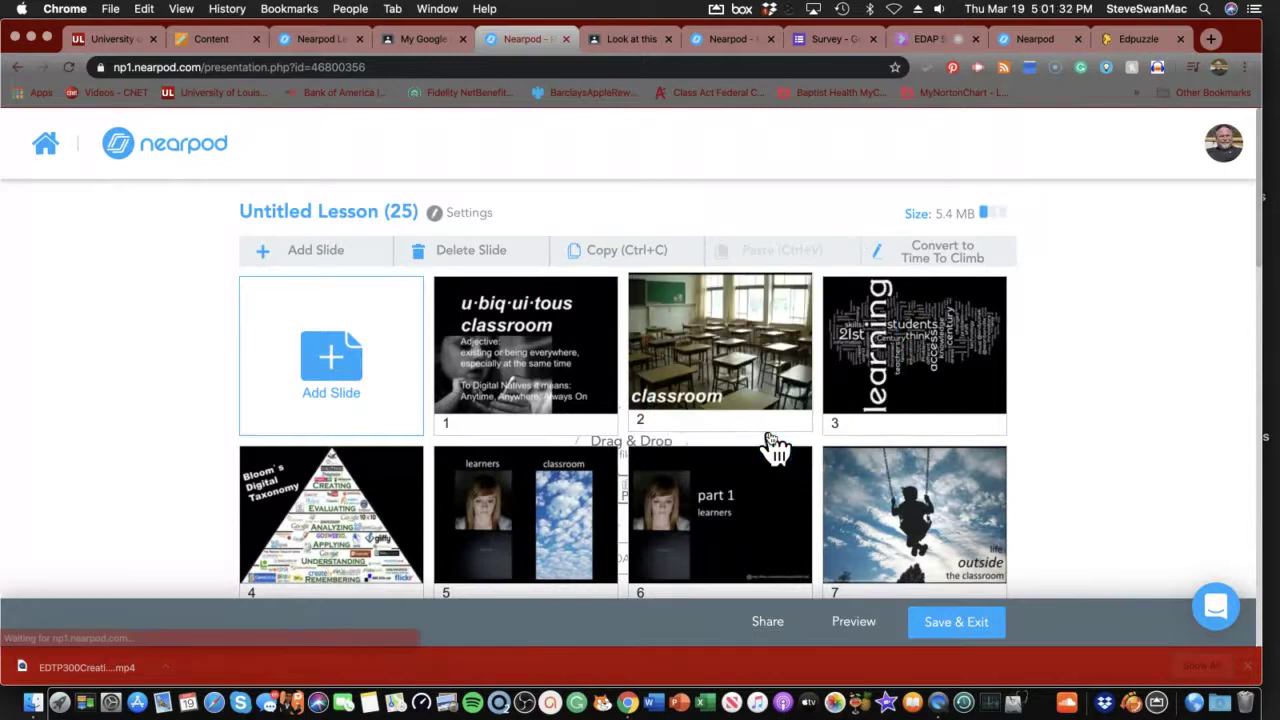
pyautogui.scroll(-10, 634, 429)
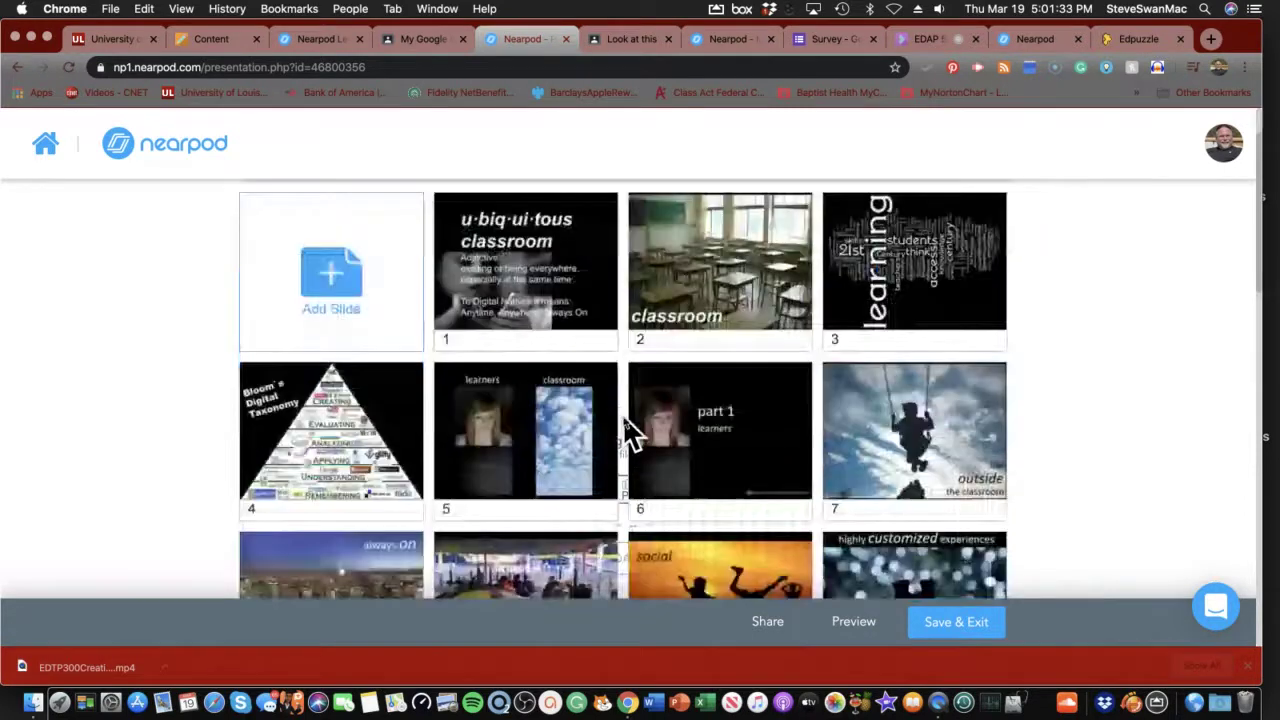
pyautogui.scroll(-3, 623, 414)
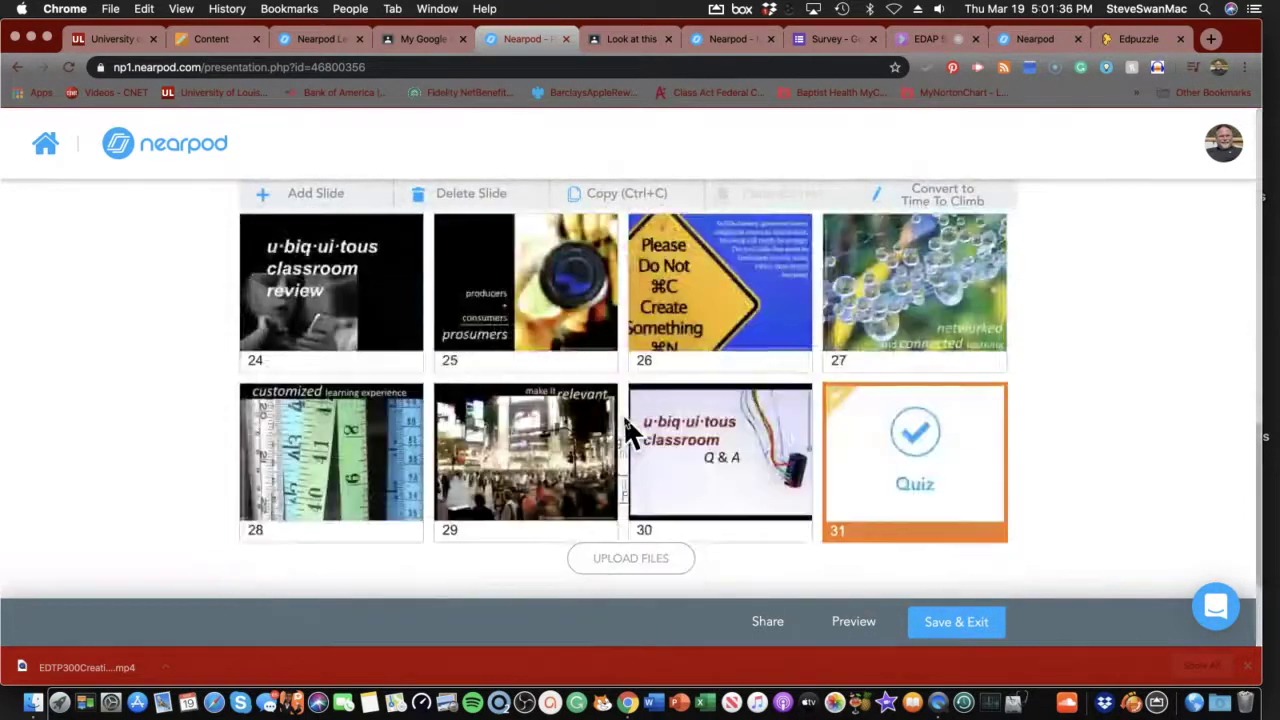
# Step: Move the Quiz slide to position 29, directly before the "make it relevant" slide
pyautogui.moveTo(905, 480); pyautogui.dragTo(571, 529)
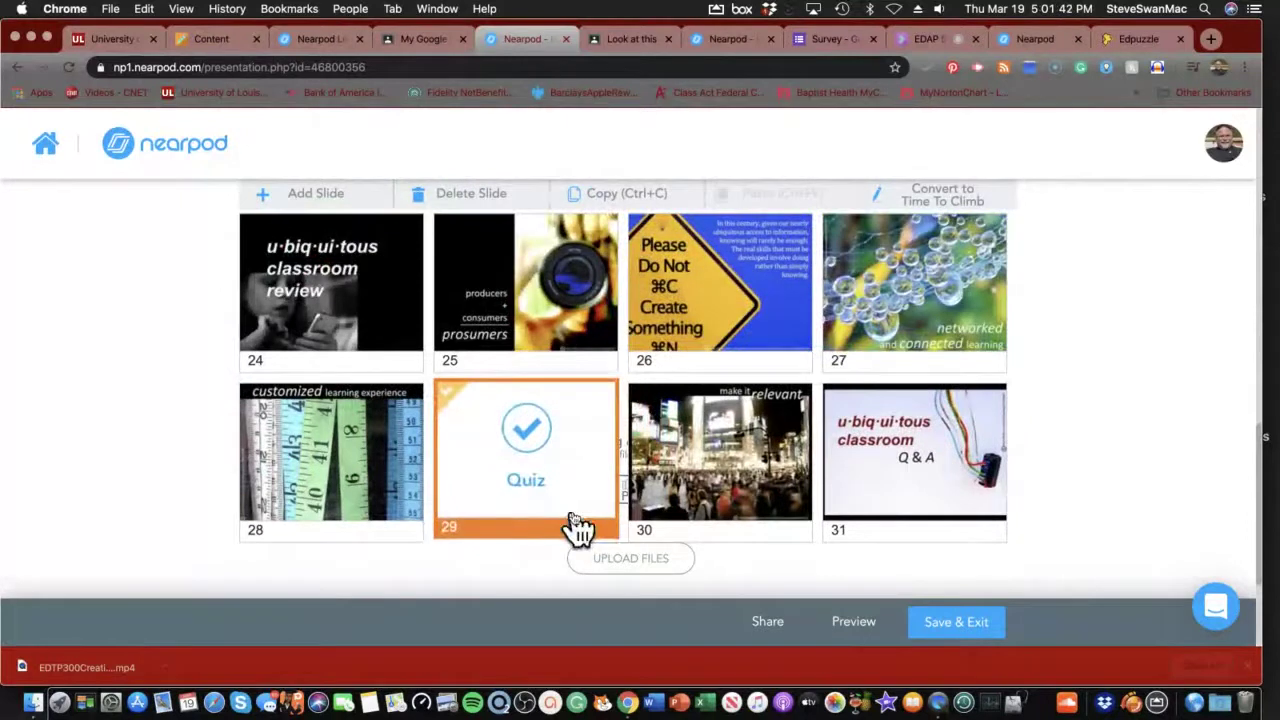
pyautogui.scroll(5, 580, 529)
pyautogui.scroll(5, 578, 522)
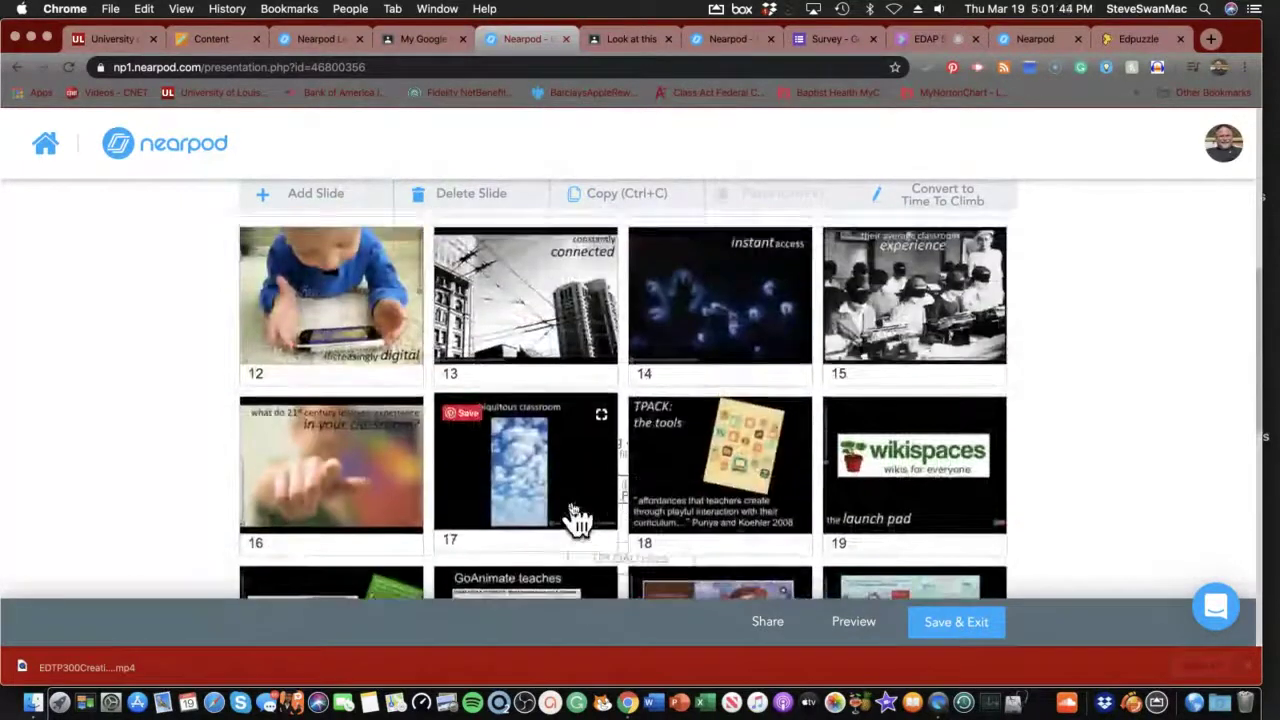
pyautogui.scroll(-7, 578, 520)
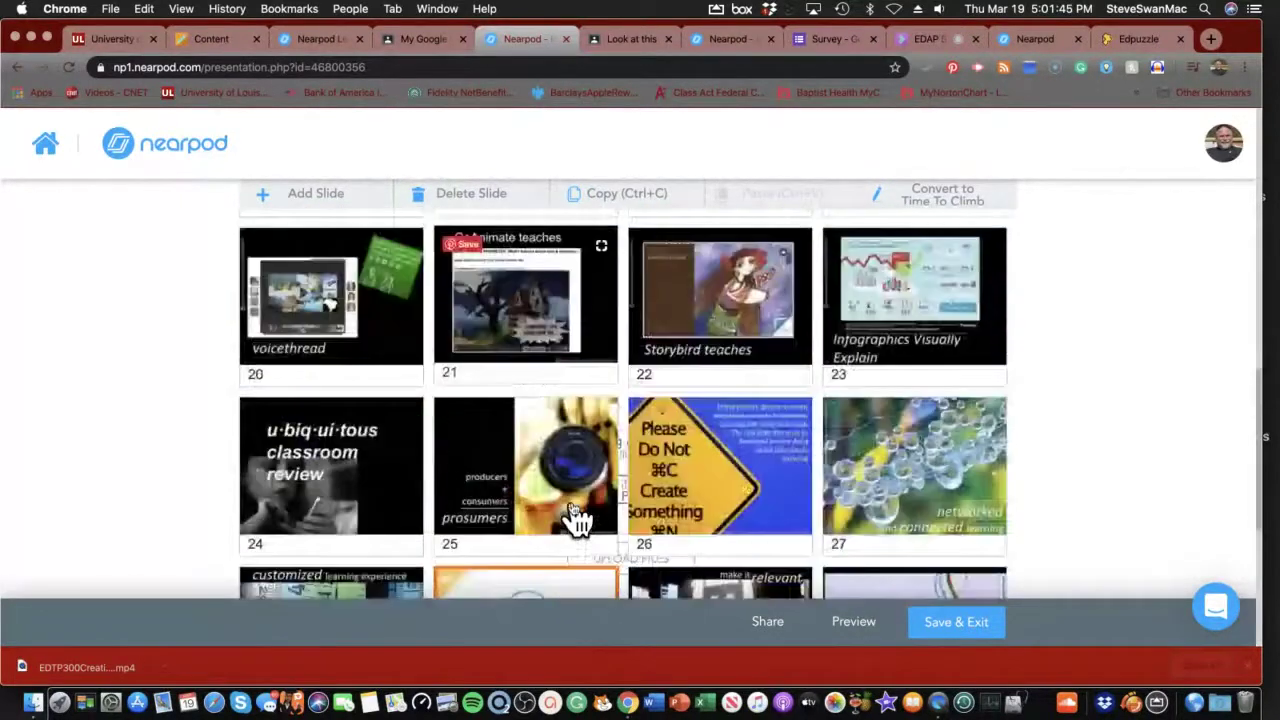
# Step: Open the question editor of a new Time to Climb activity to examine it, and cancel without saving
pyautogui.scroll(5, 578, 520)
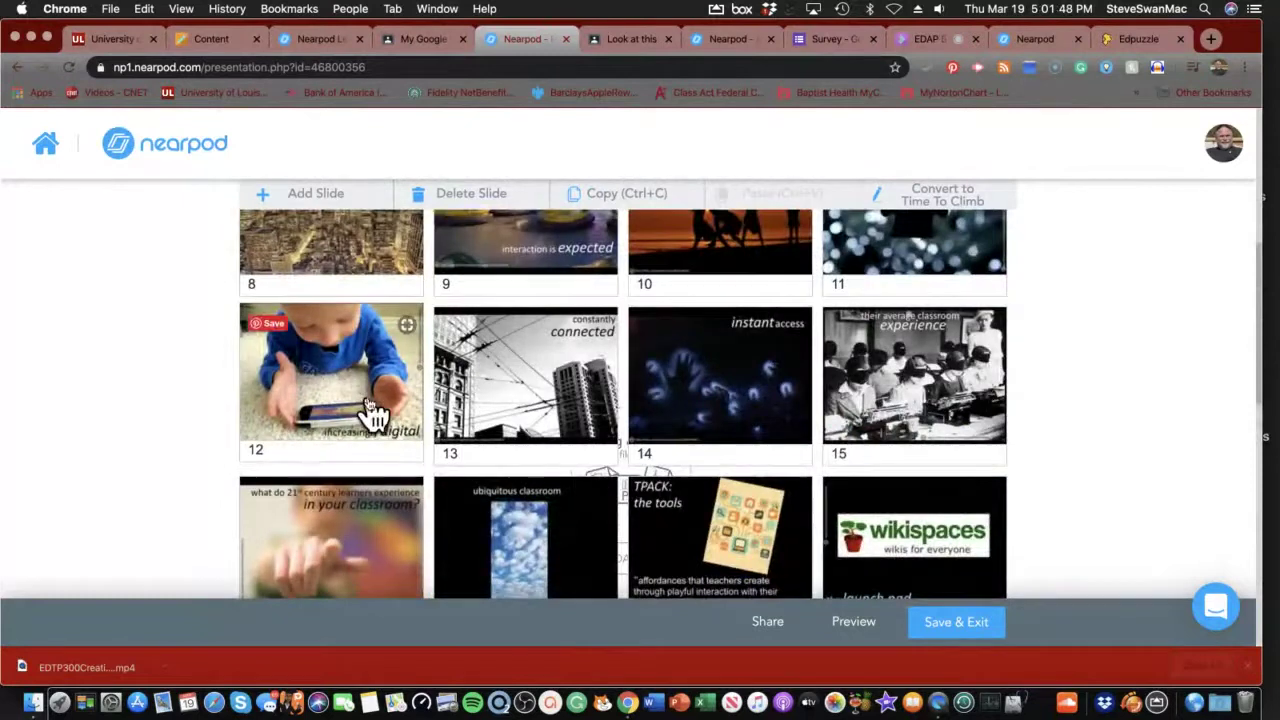
pyautogui.scroll(4, 368, 415)
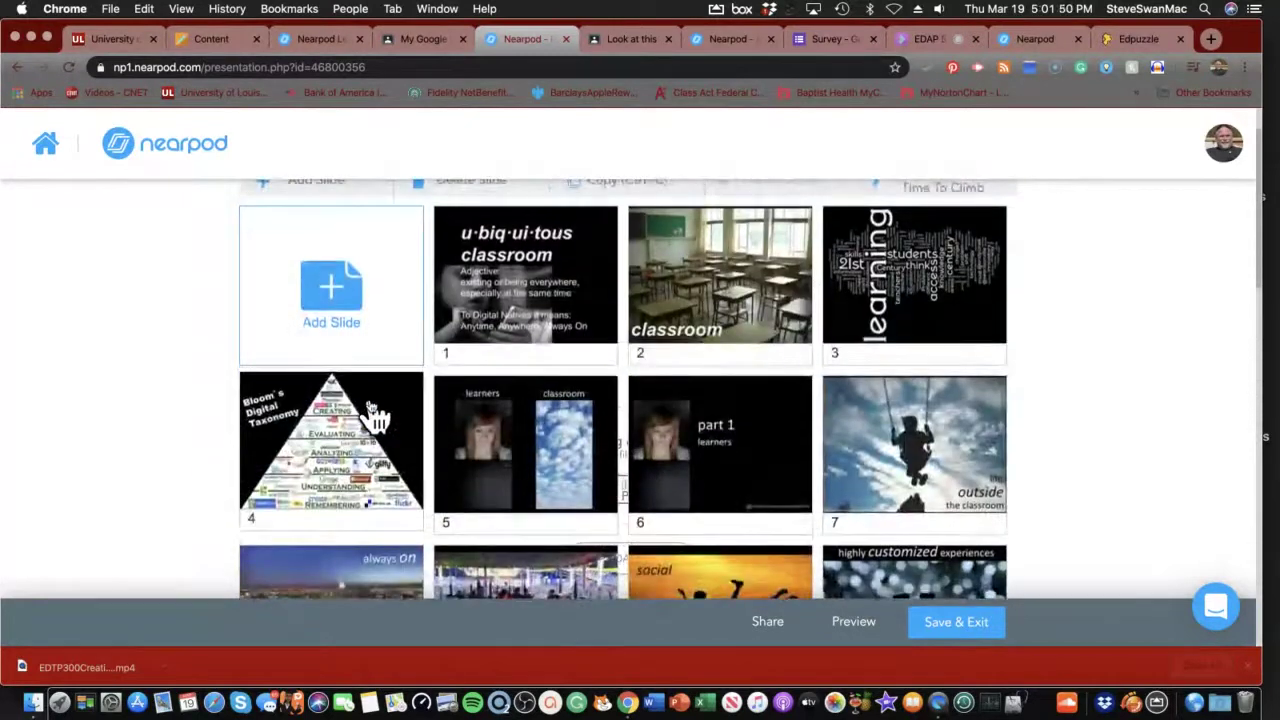
pyautogui.click(320, 285)
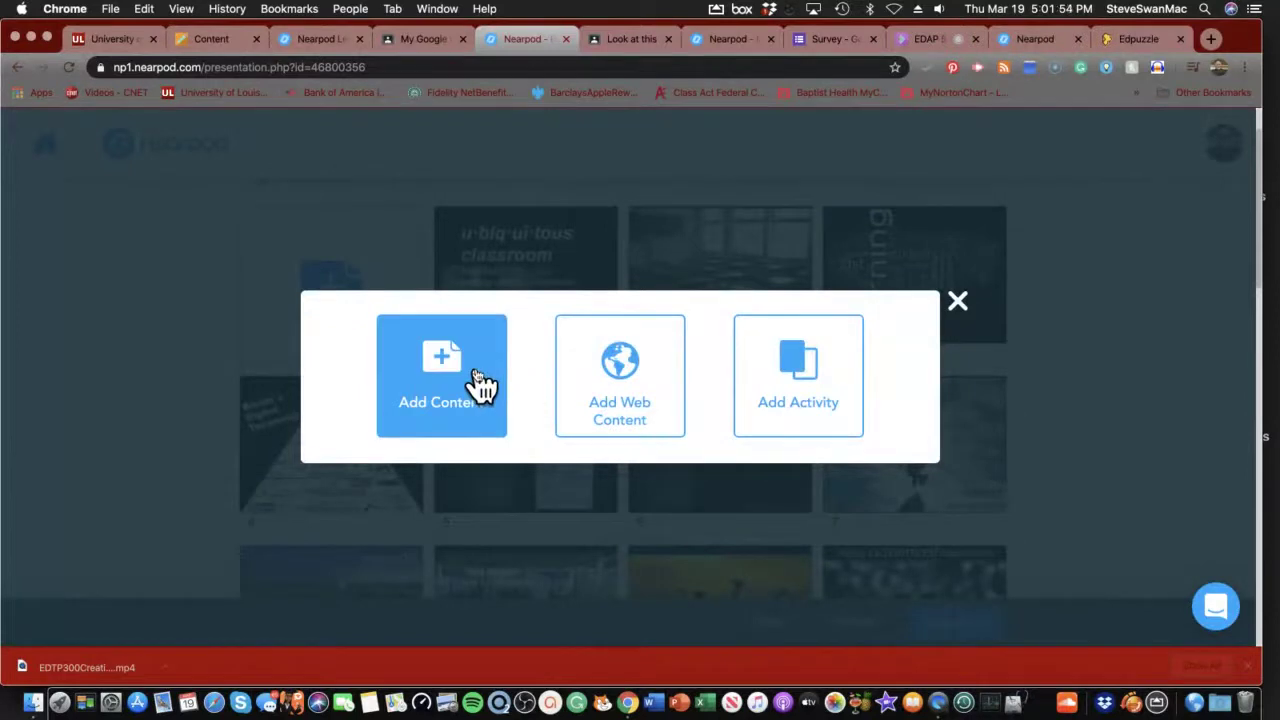
pyautogui.click(820, 386)
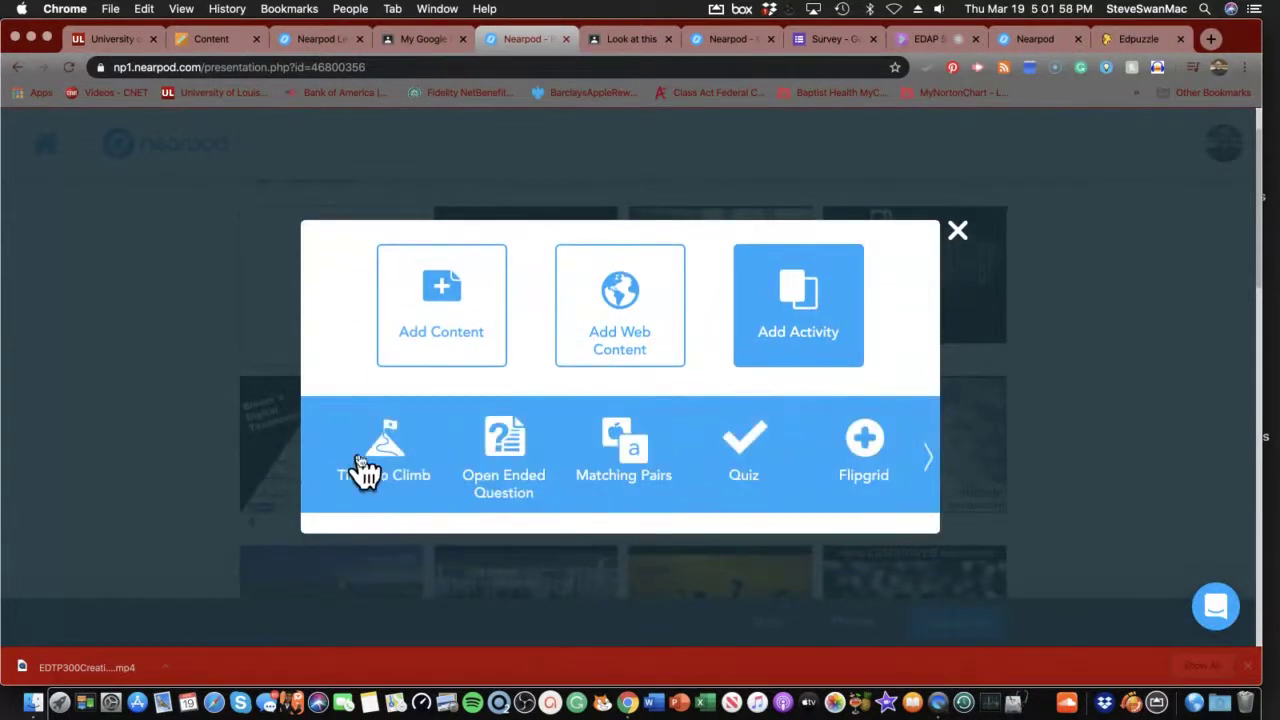
pyautogui.click(385, 460)
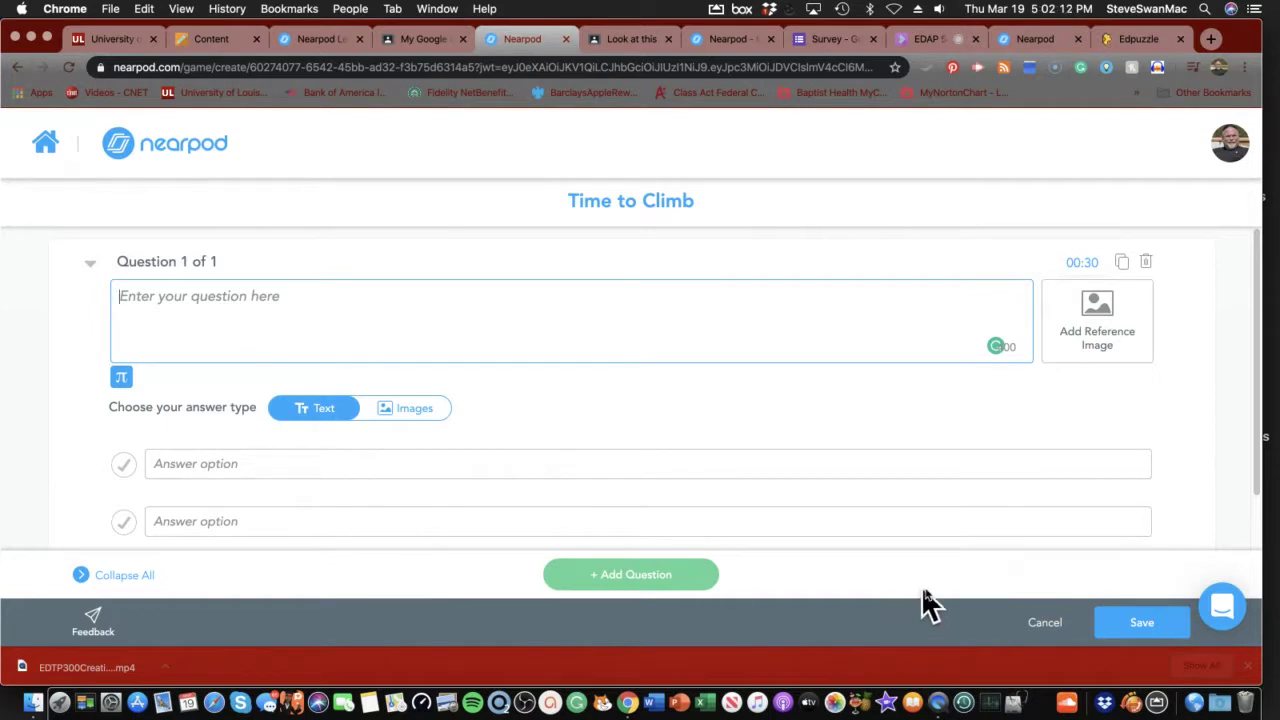
pyautogui.click(1038, 628)
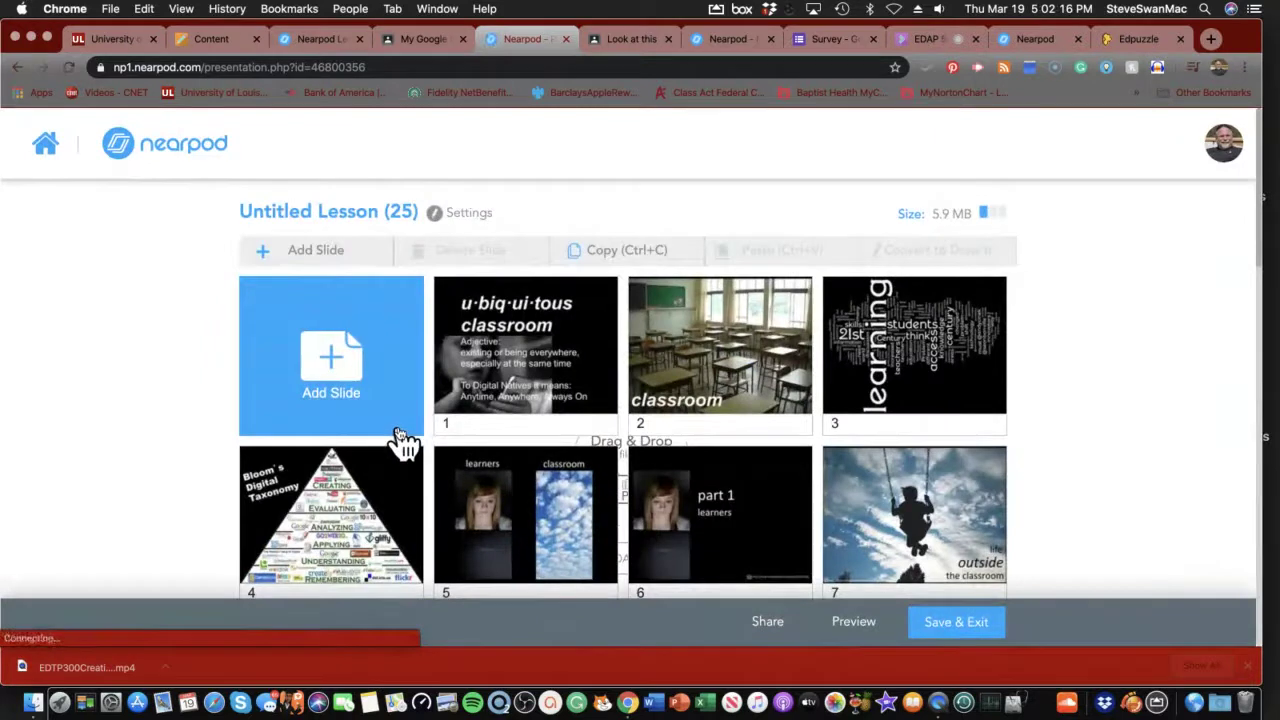
# Step: Open the Nearpod 3D library for a new content slide and look through the Staff Picks models
pyautogui.click(333, 370)
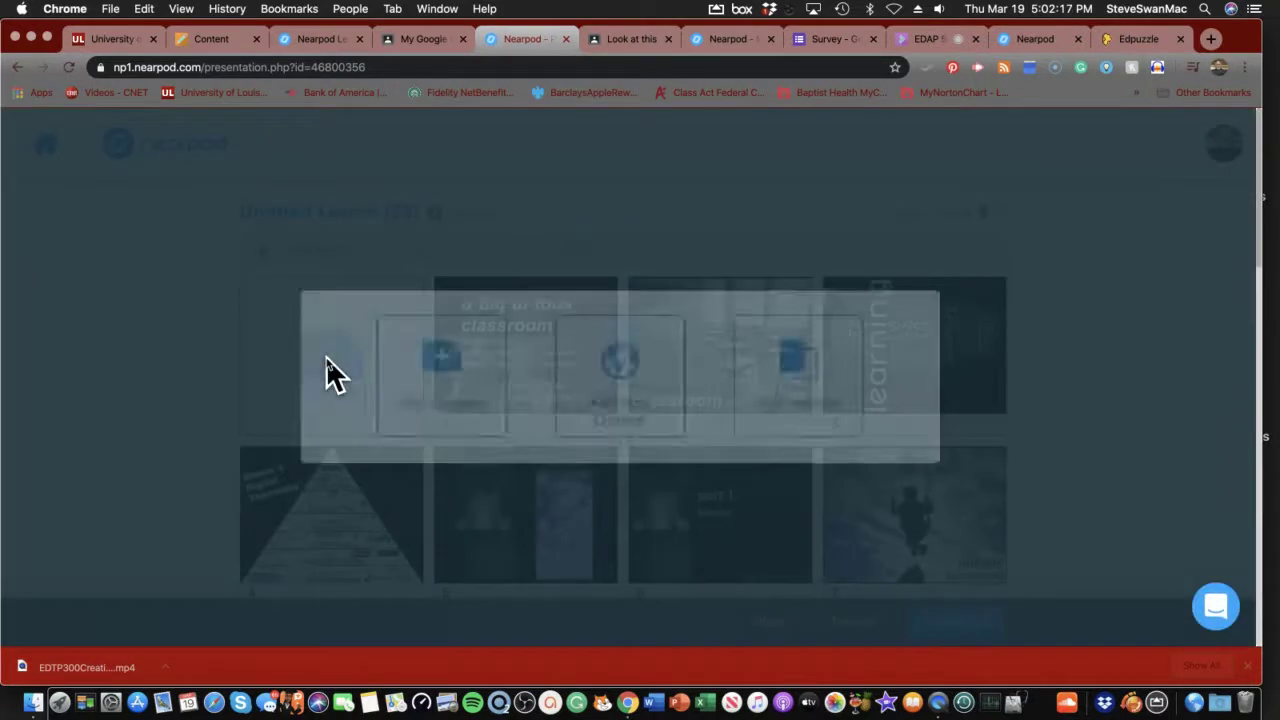
pyautogui.click(475, 393)
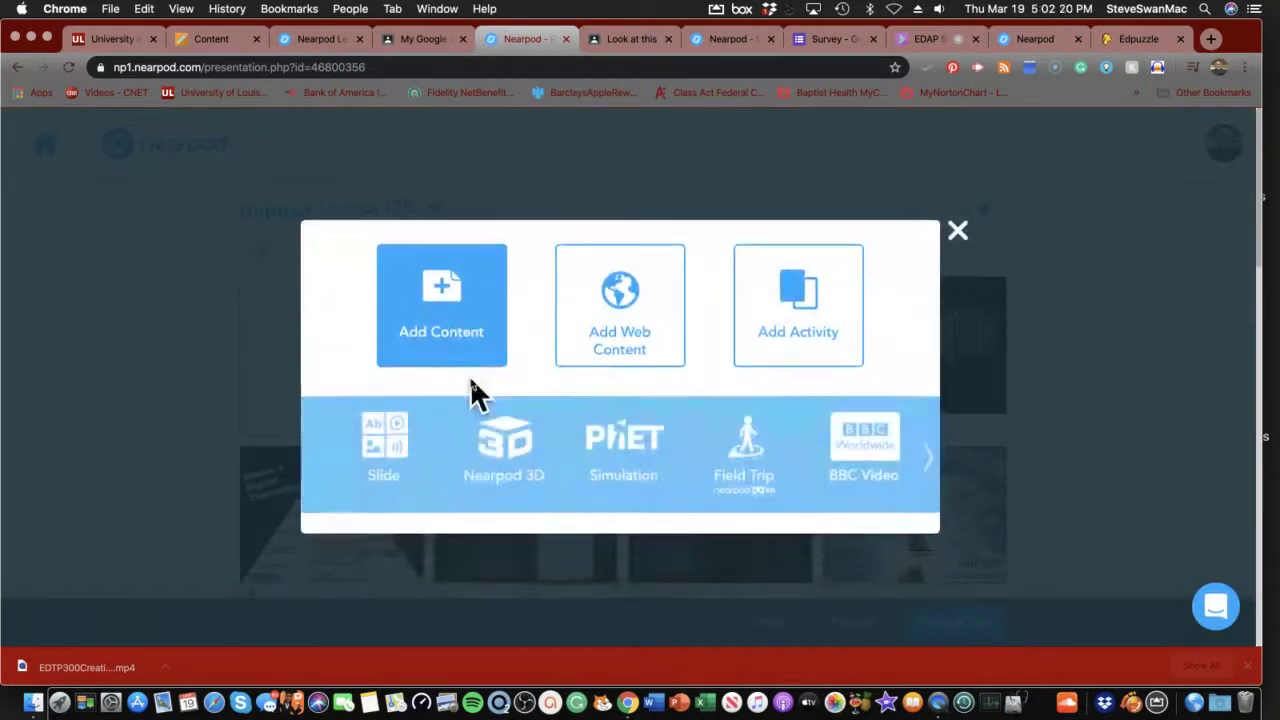
pyautogui.click(515, 455)
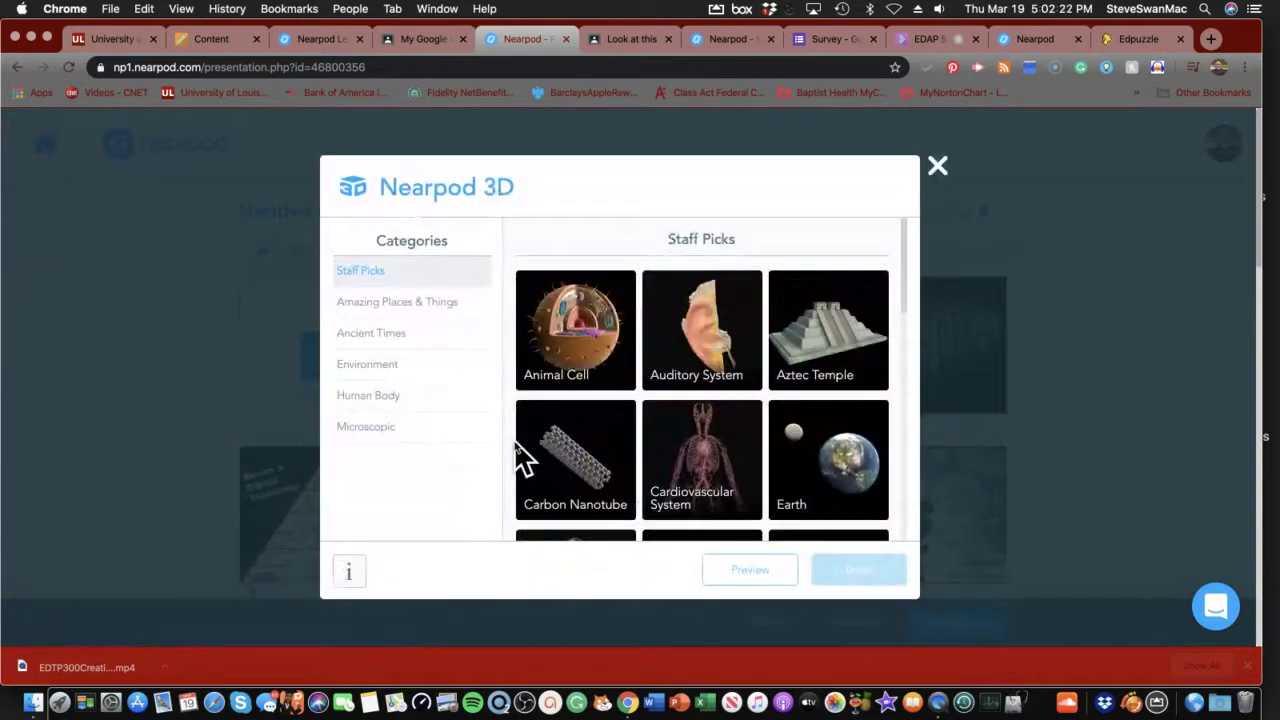
pyautogui.scroll(-3, 528, 460)
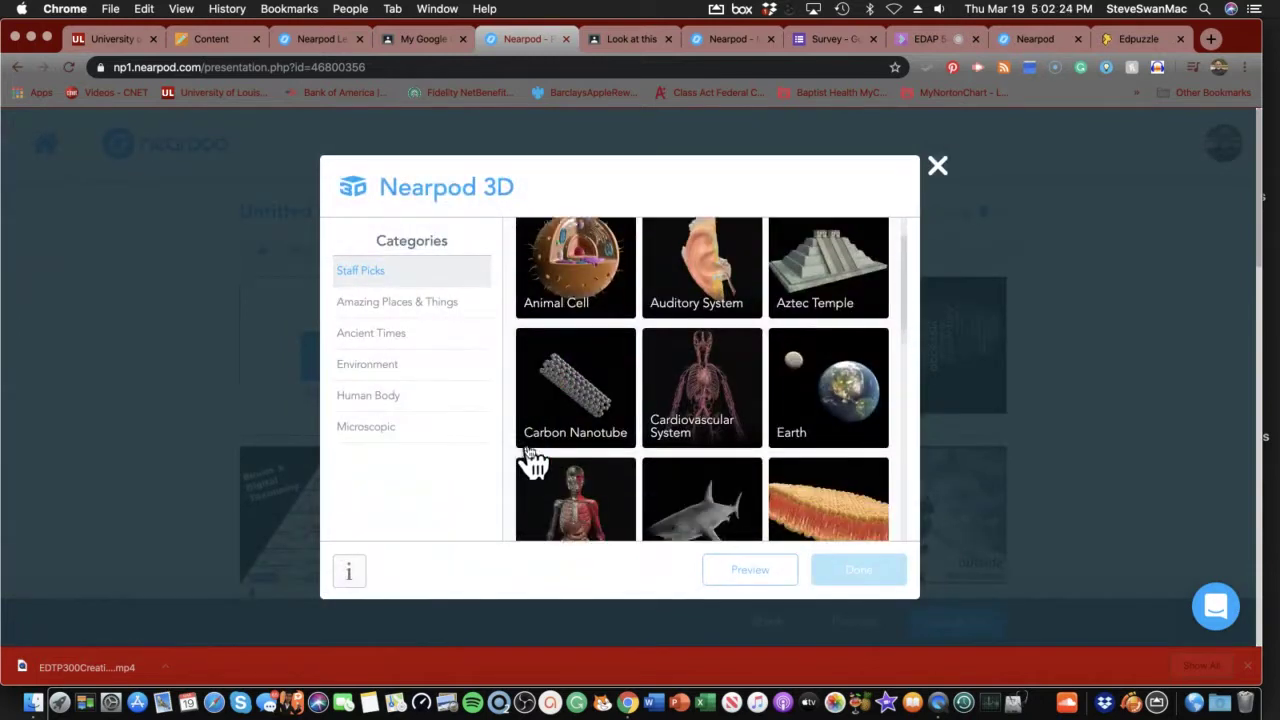
pyautogui.scroll(-5, 530, 460)
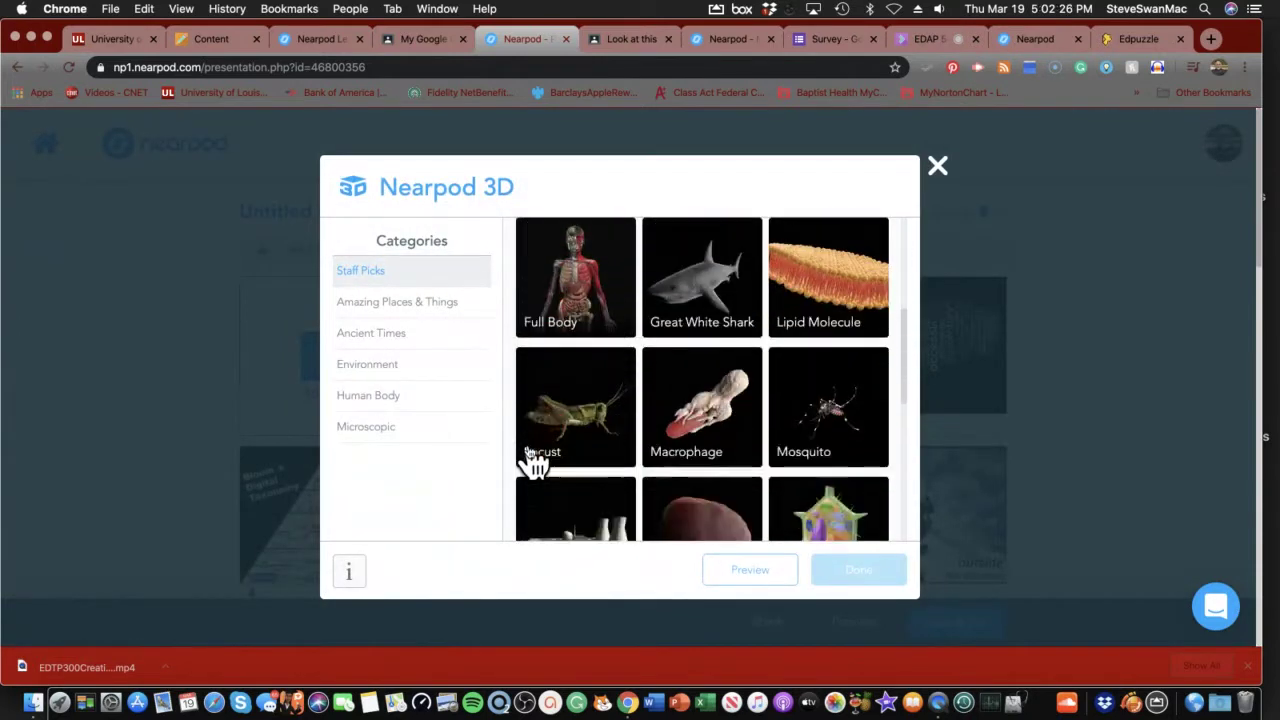
pyautogui.scroll(-2, 536, 463)
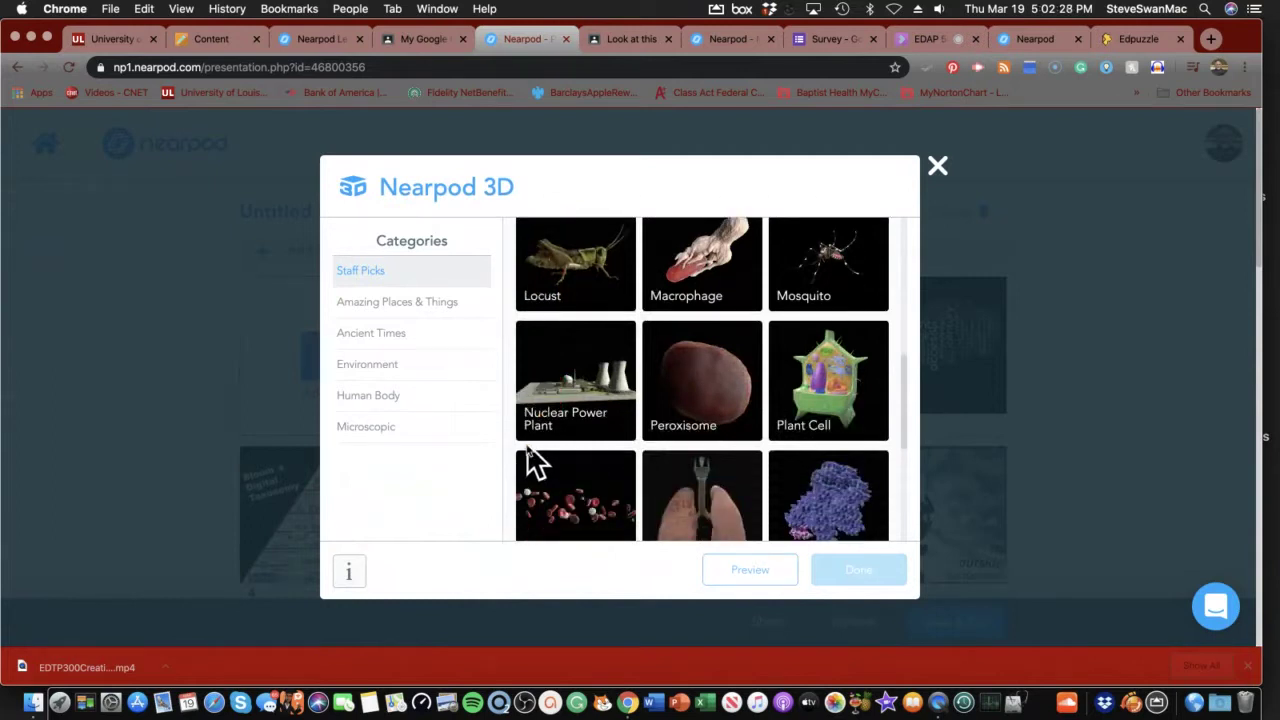
pyautogui.scroll(-5, 530, 460)
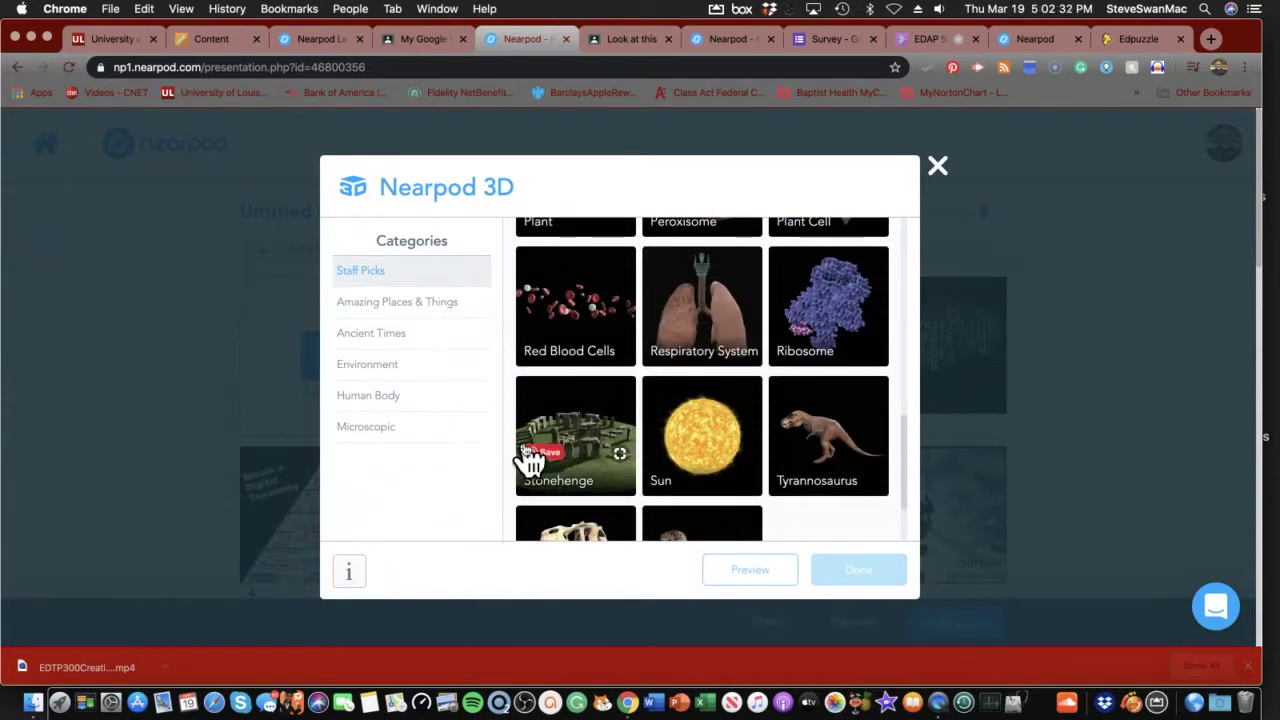
pyautogui.scroll(-3, 530, 460)
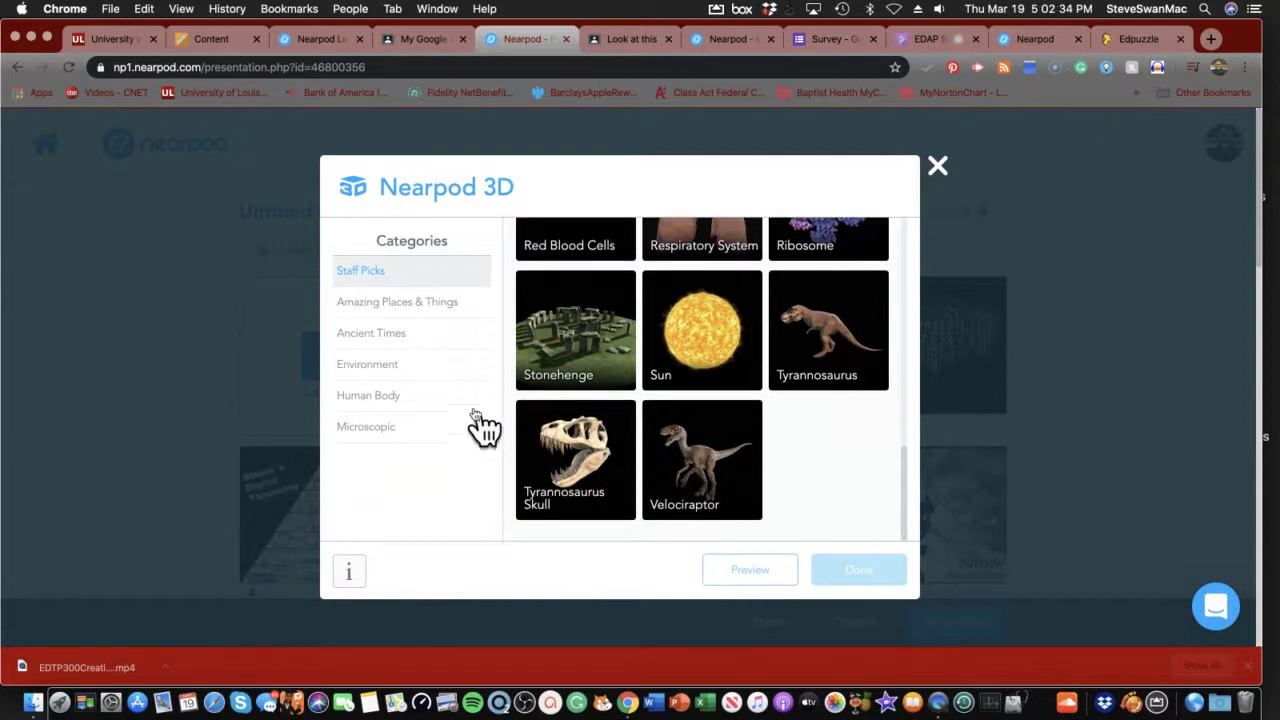
# Step: Browse the 3D models in the Ancient Times and Environment categories
pyautogui.click(381, 338)
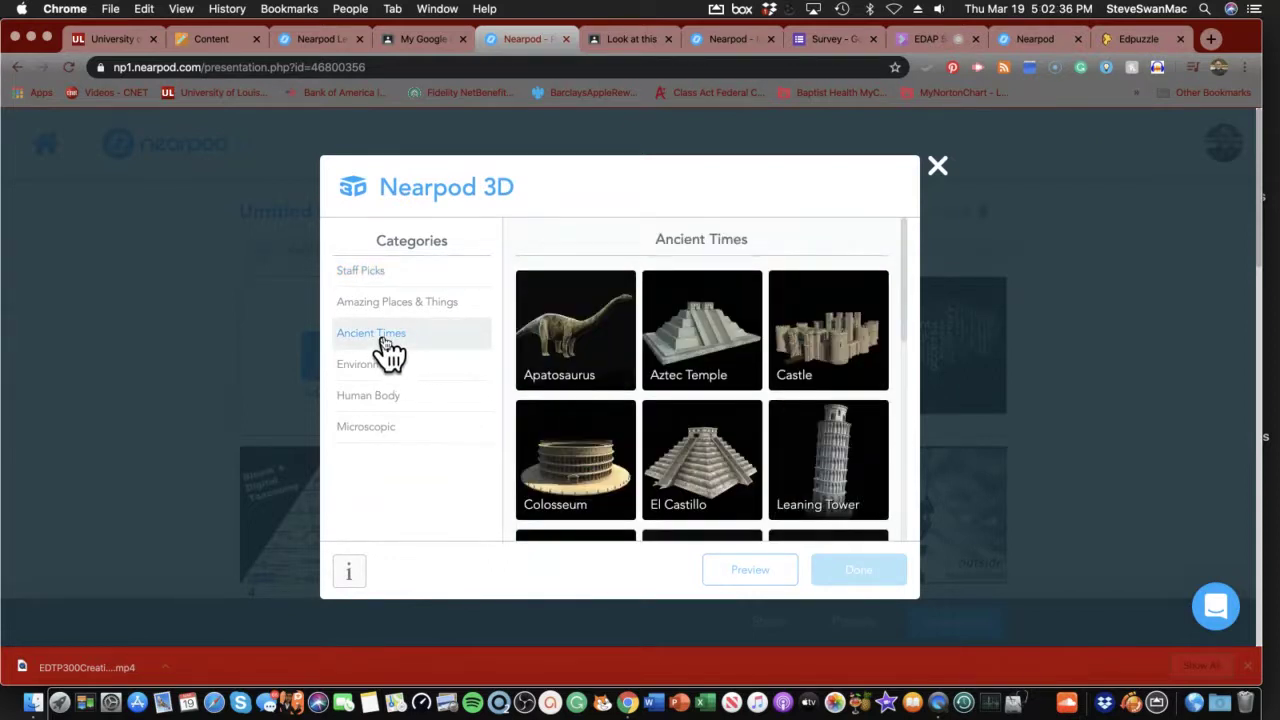
pyautogui.scroll(-1, 580, 448)
pyautogui.scroll(-5, 583, 455)
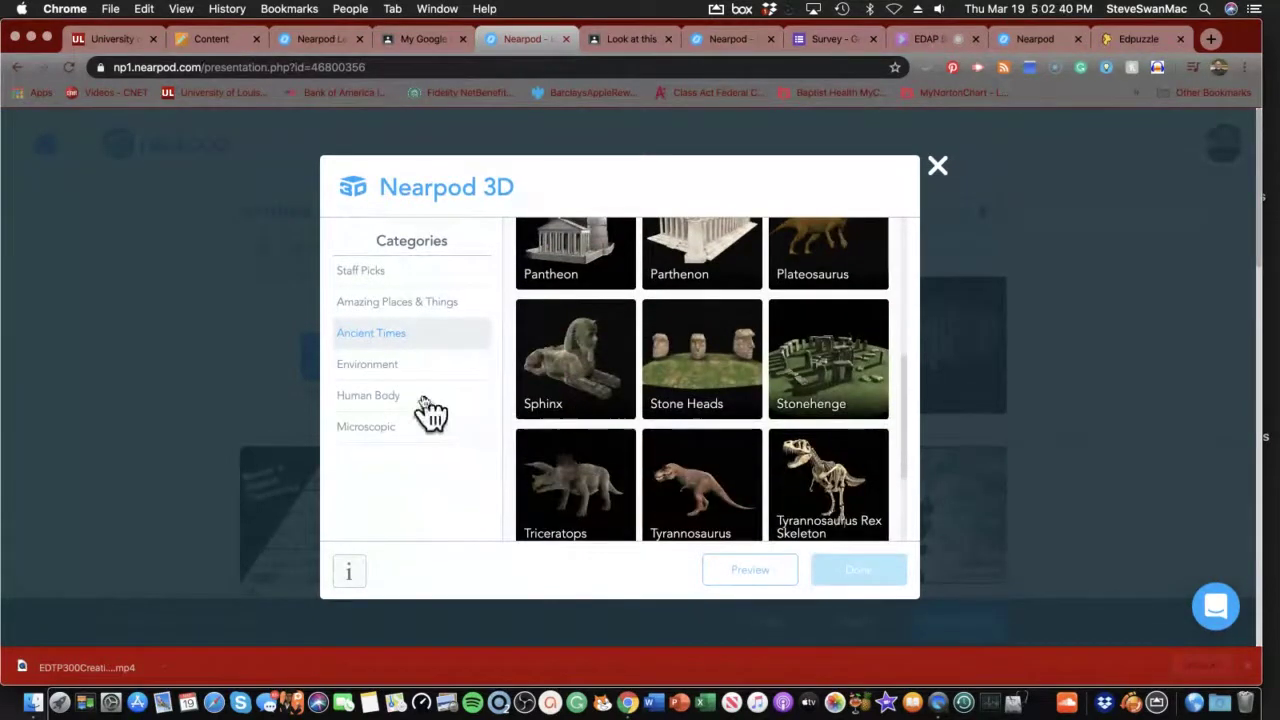
pyautogui.click(362, 368)
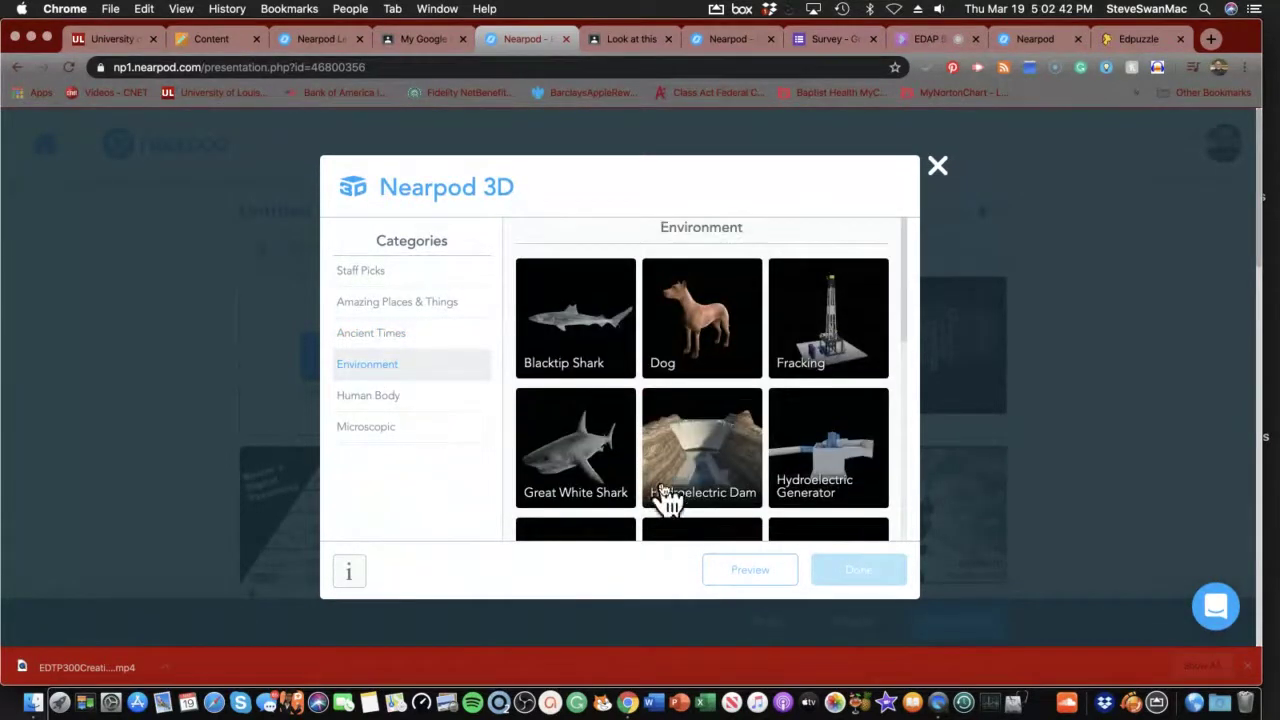
pyautogui.scroll(-4, 663, 500)
pyautogui.scroll(-7, 663, 500)
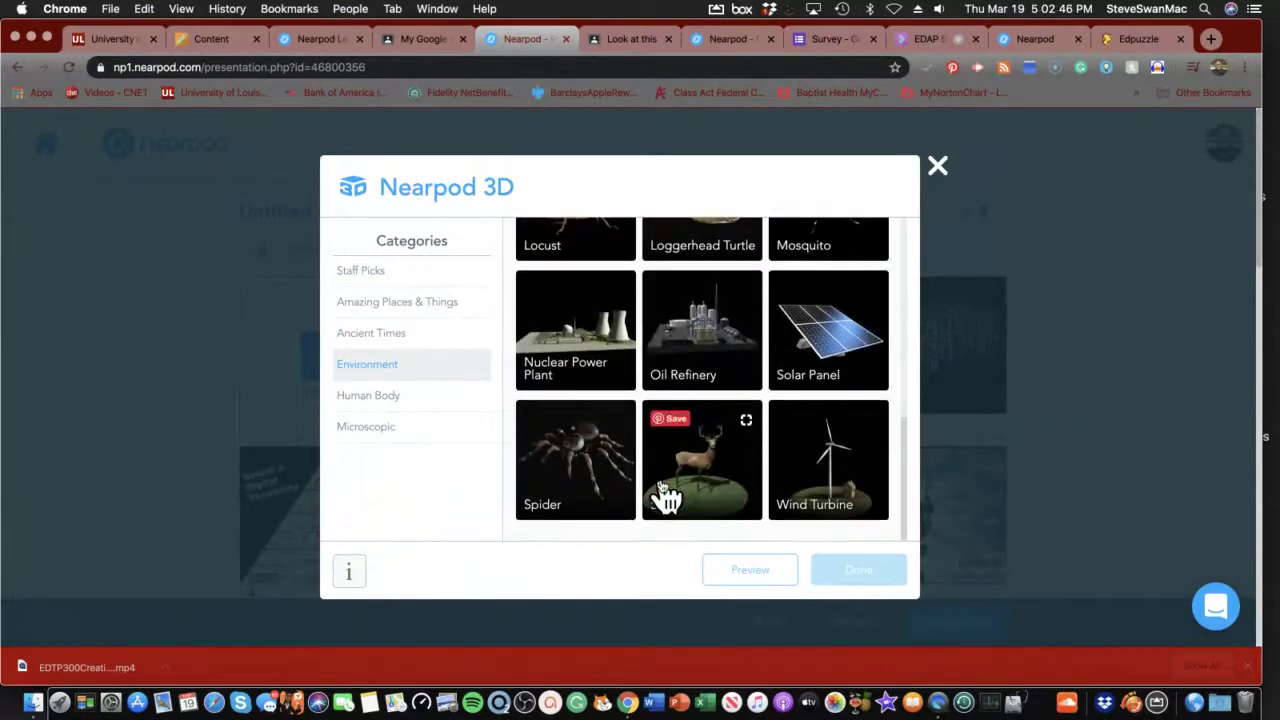
# Step: Browse the 3D models in the Human Body and Microscopic categories, and close the library without adding one
pyautogui.click(350, 398)
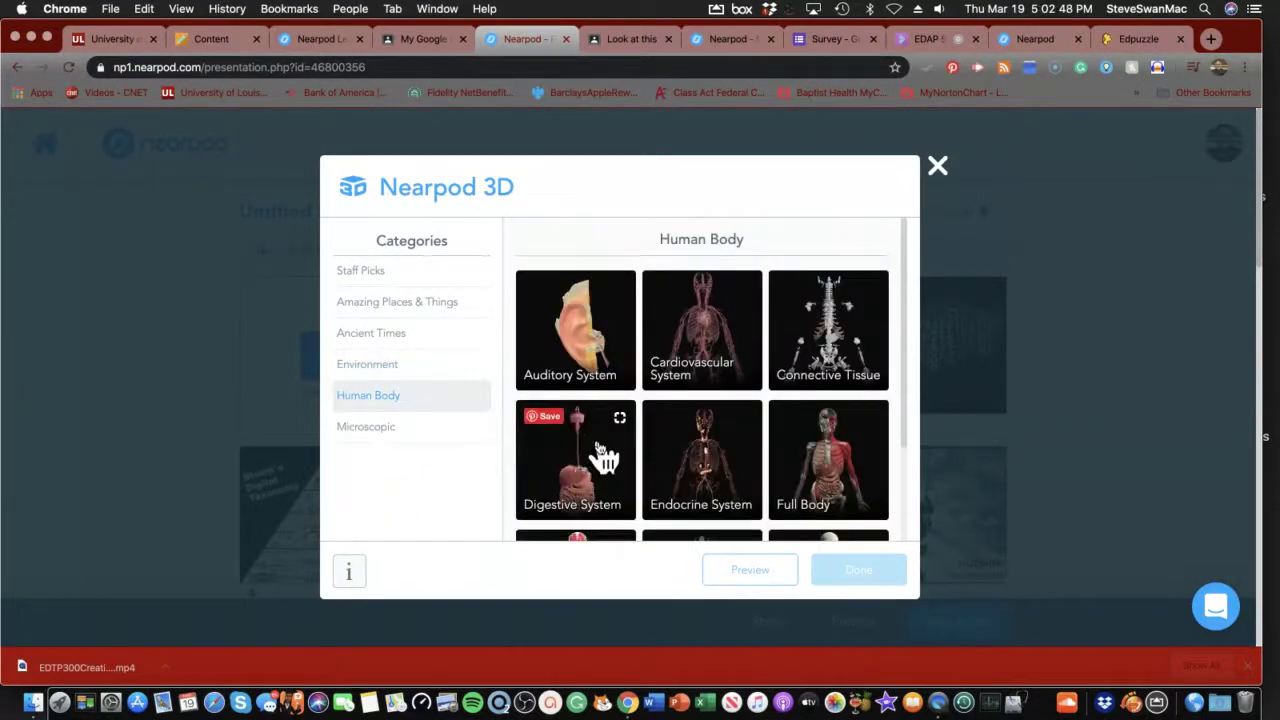
pyautogui.scroll(-3, 608, 462)
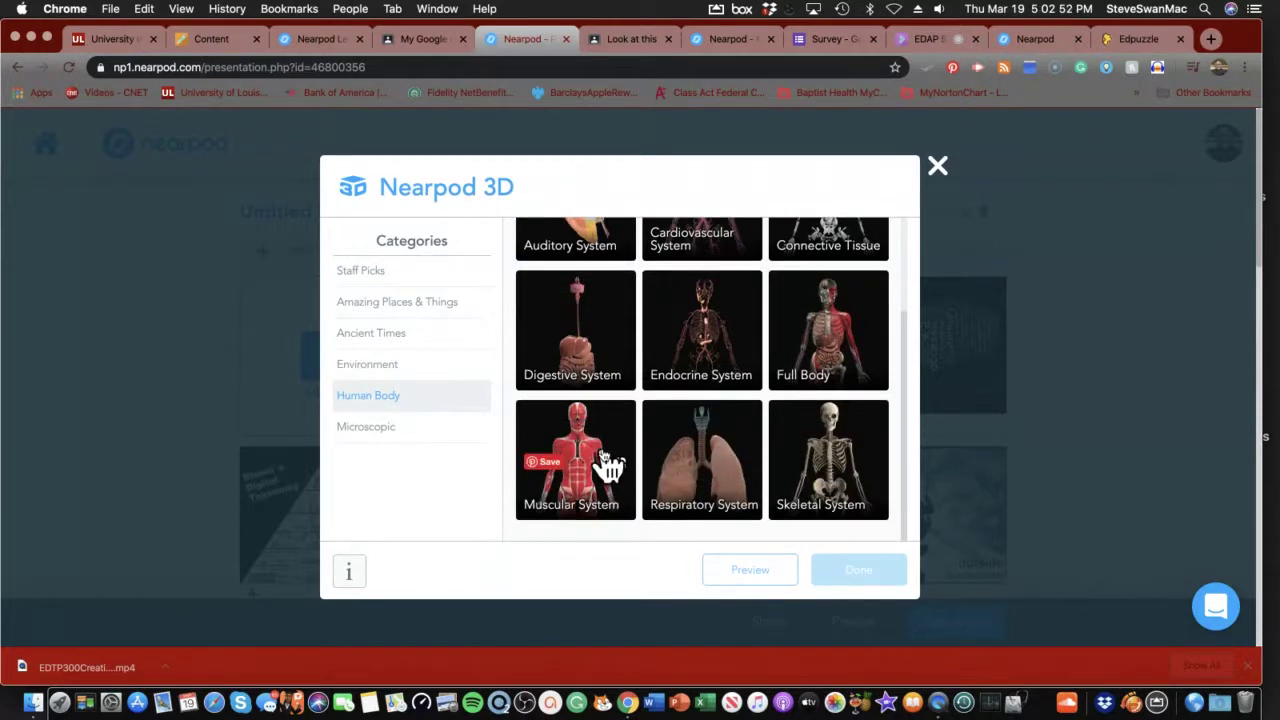
pyautogui.scroll(1, 608, 464)
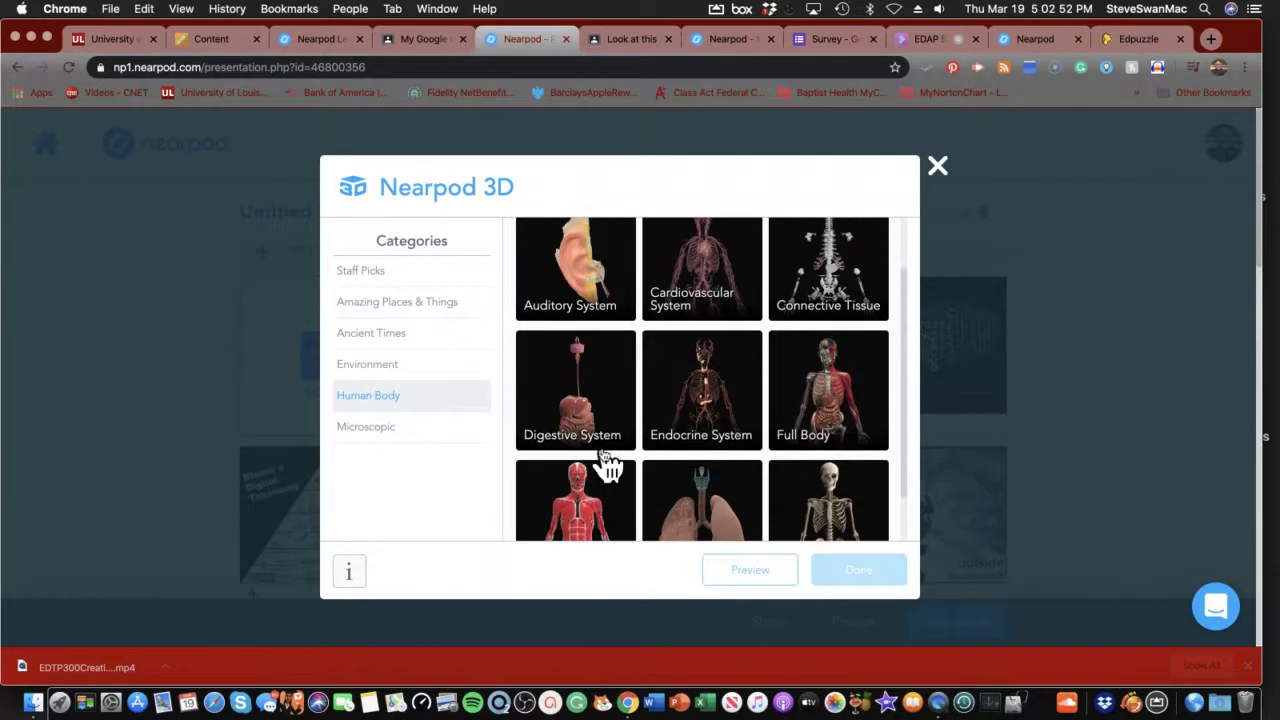
pyautogui.click(360, 437)
pyautogui.scroll(-1, 606, 509)
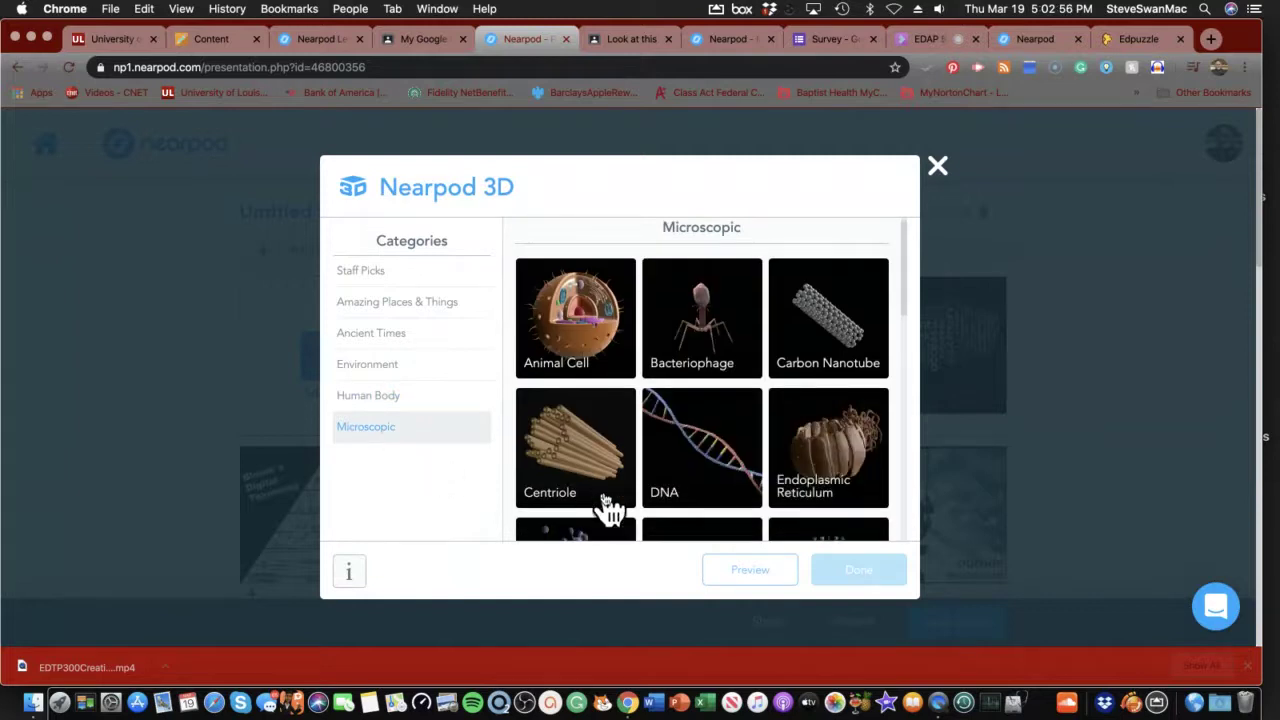
pyautogui.scroll(-2, 608, 508)
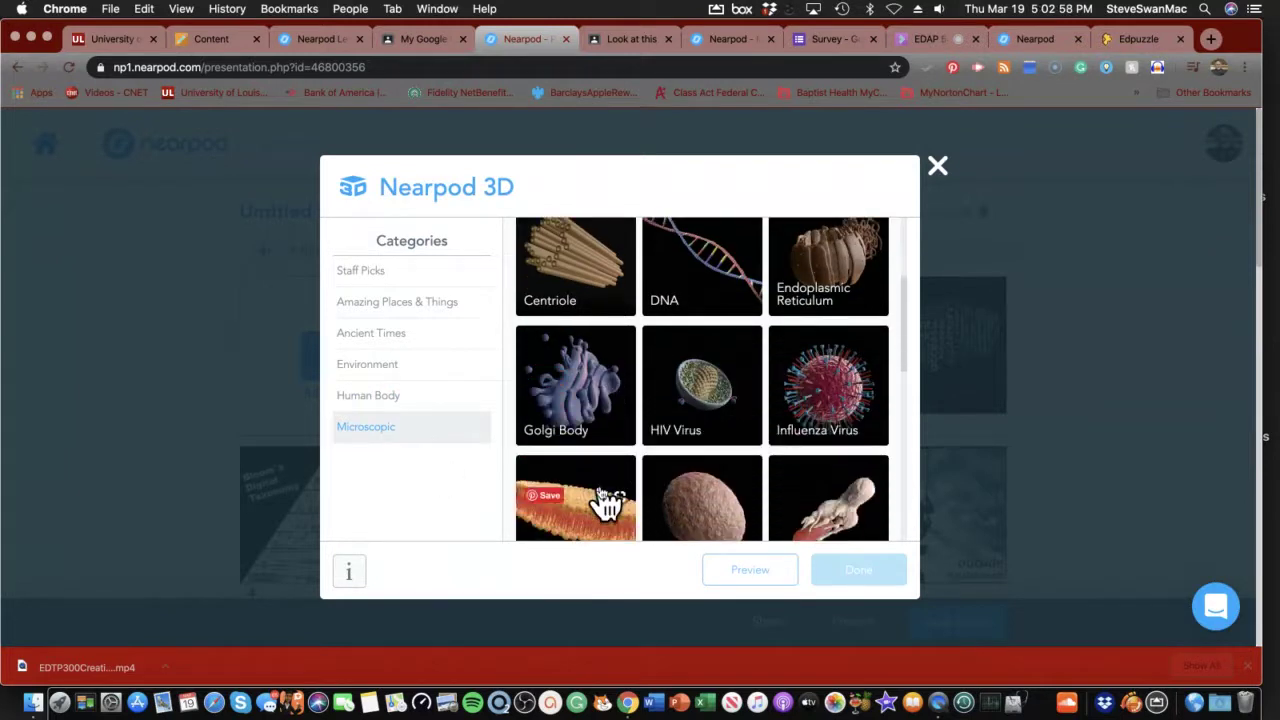
pyautogui.scroll(-1, 606, 505)
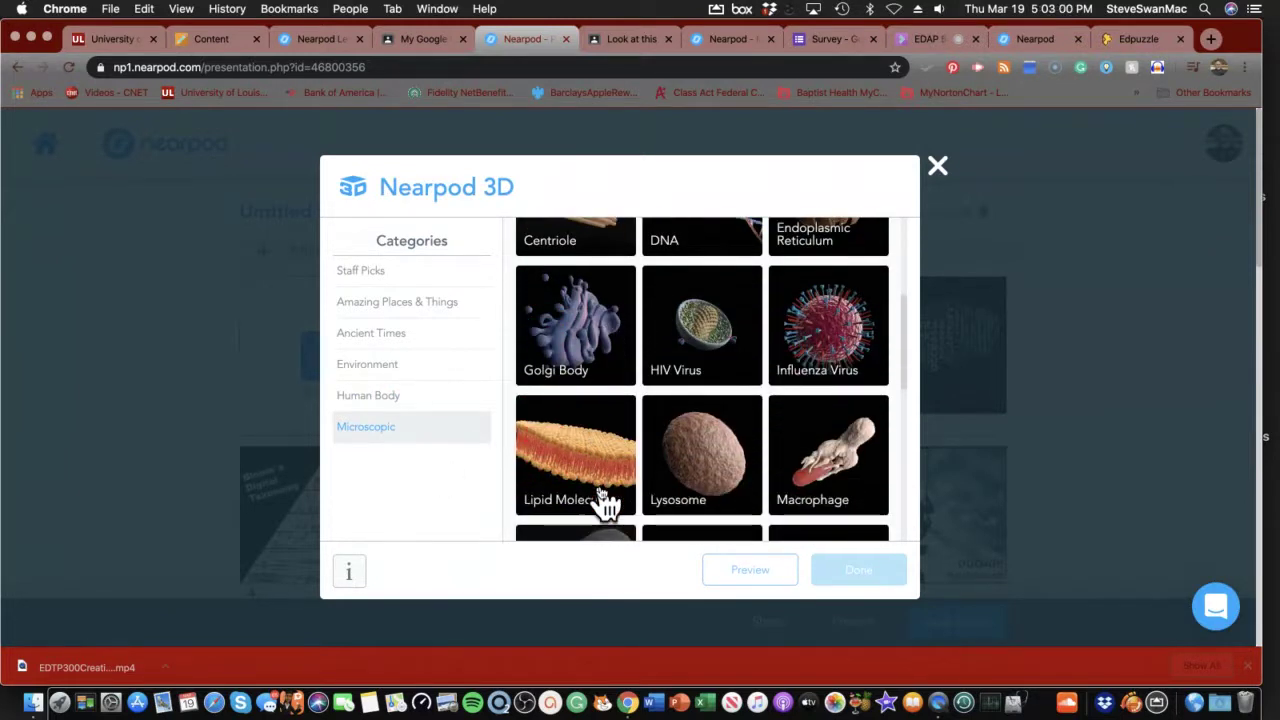
pyautogui.scroll(2, 606, 505)
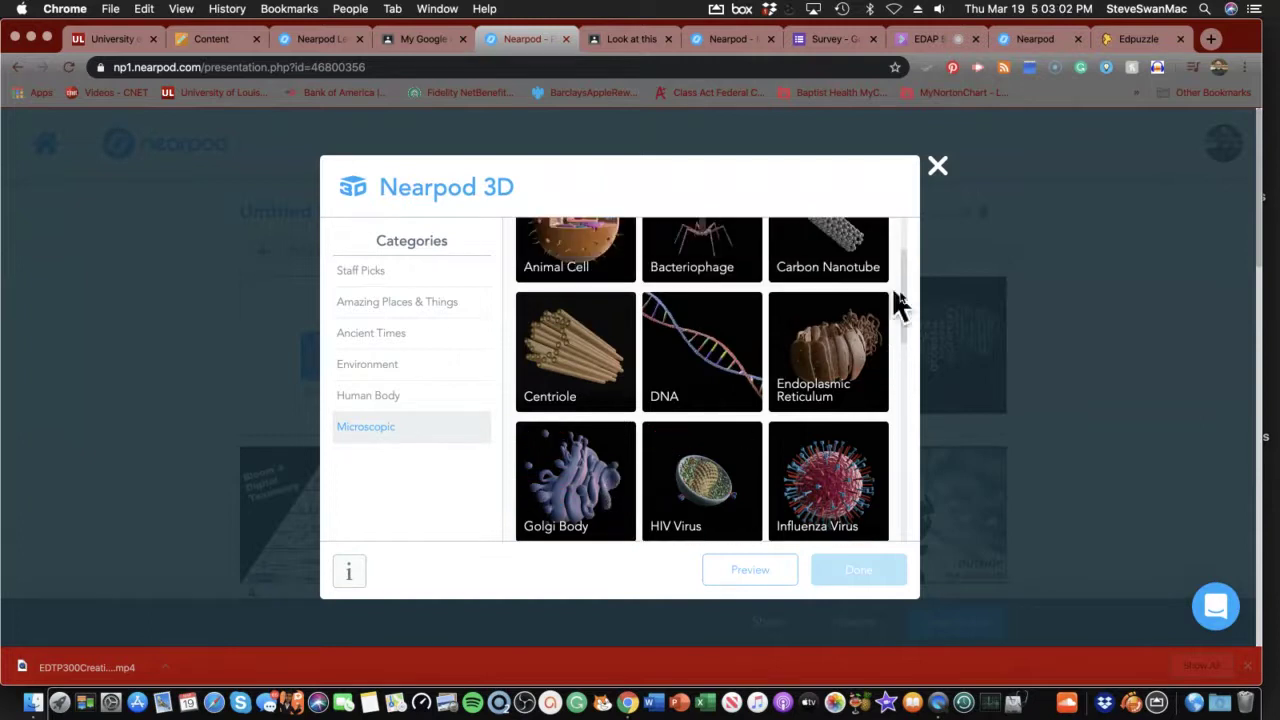
pyautogui.click(937, 167)
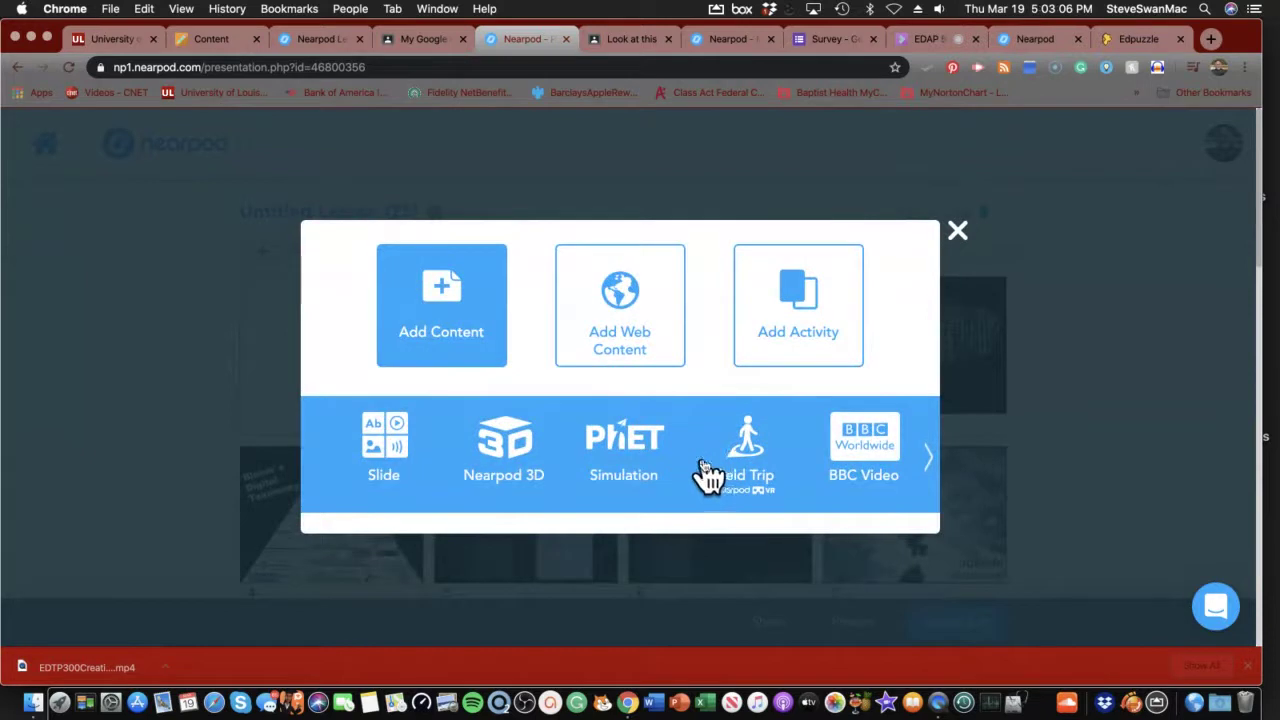
# Step: Open the Field Trip content library and look through the available VR panorama destinations
pyautogui.click(752, 458)
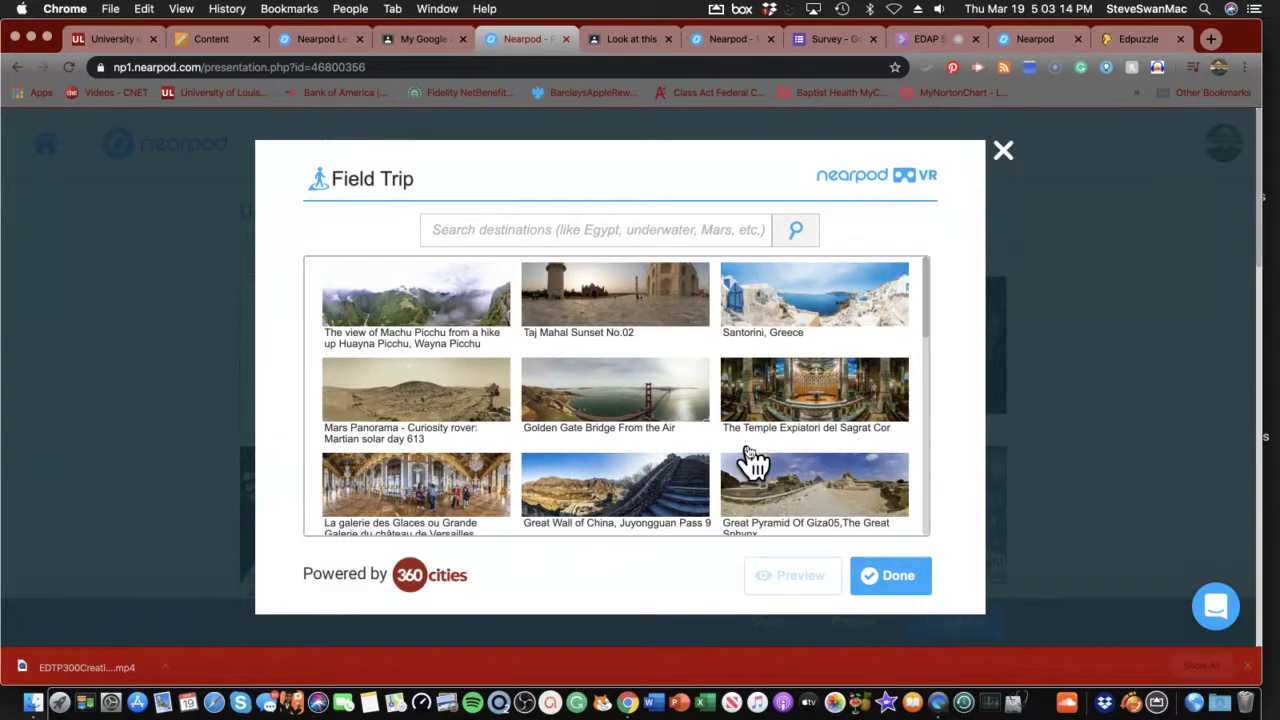
pyautogui.scroll(-5, 750, 465)
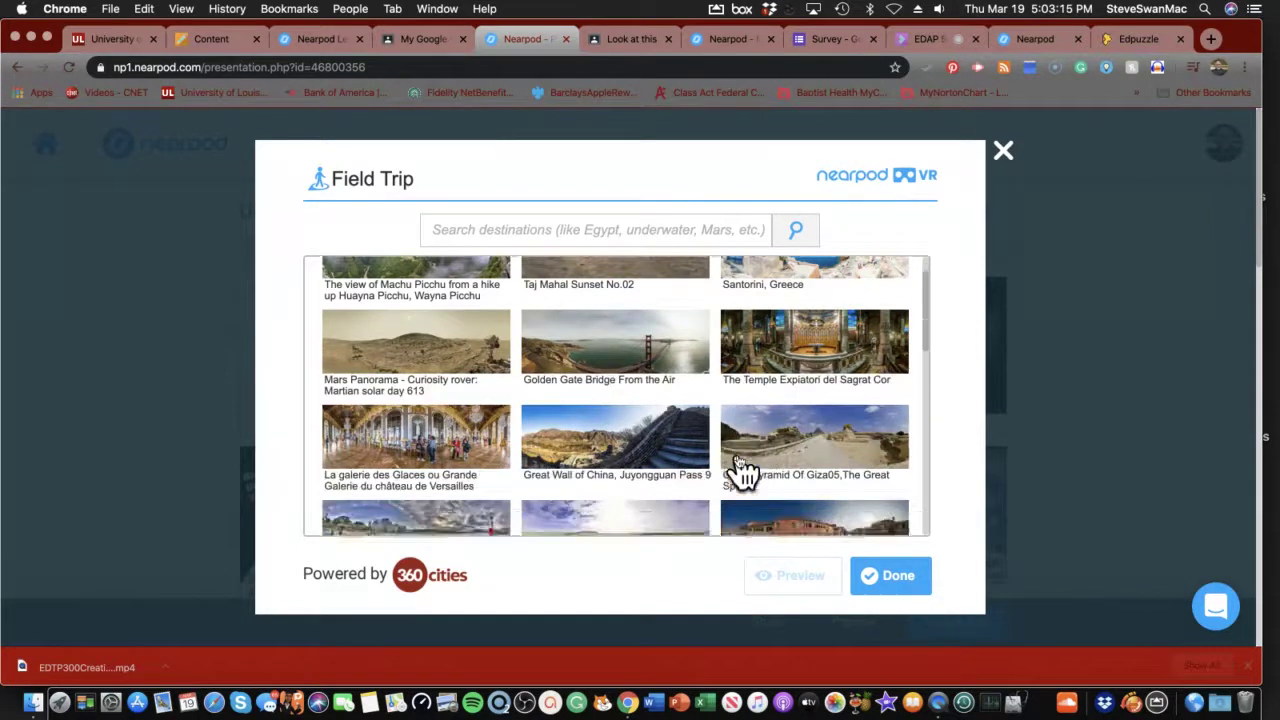
pyautogui.scroll(-1, 745, 470)
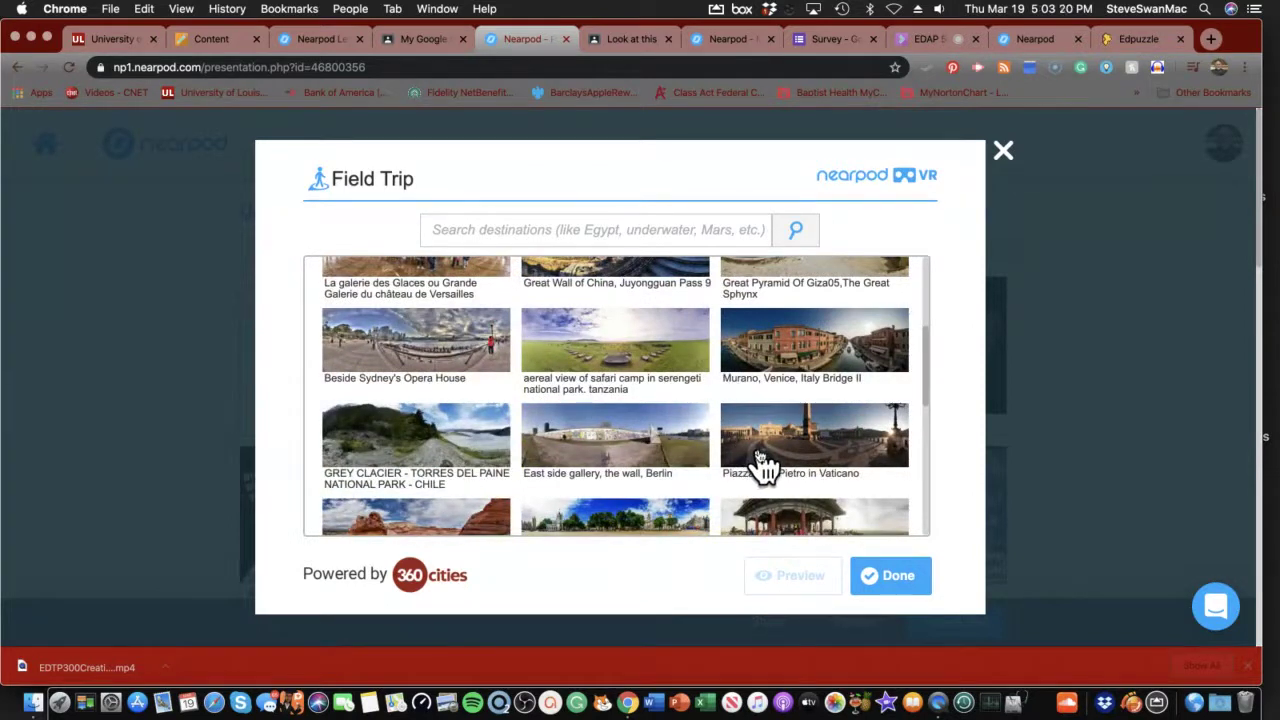
pyautogui.scroll(-3, 760, 462)
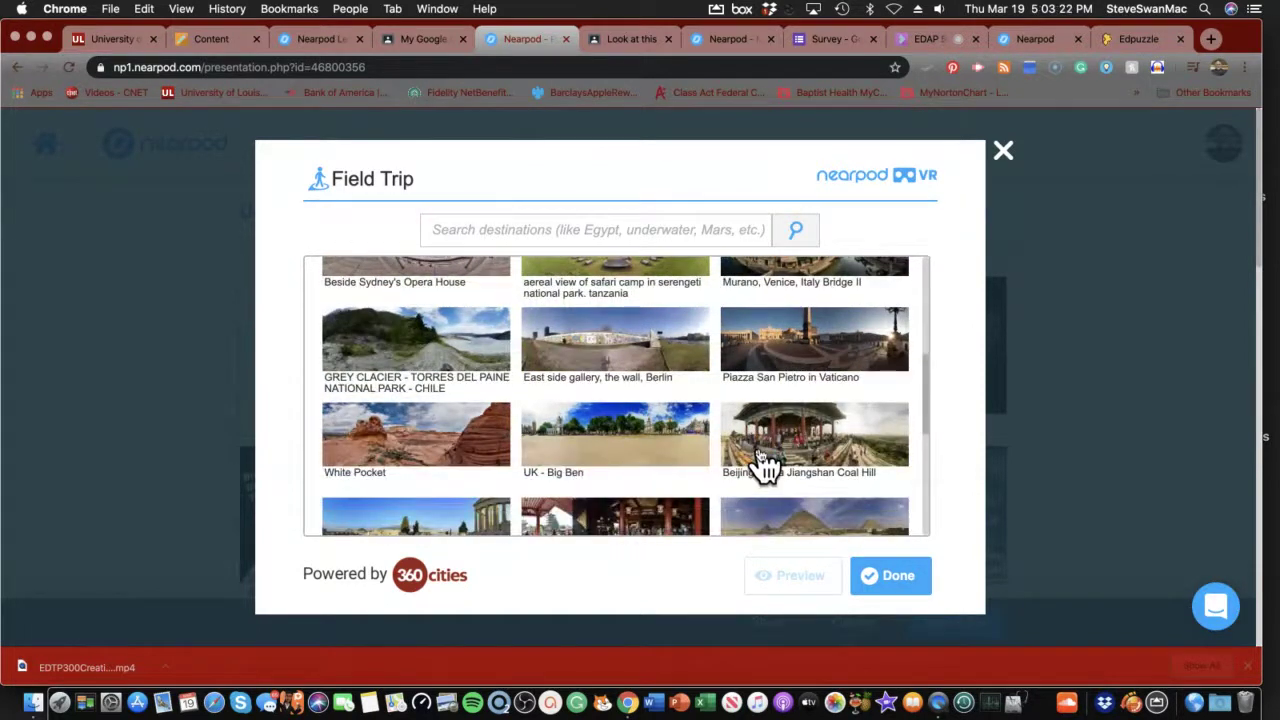
pyautogui.scroll(-2, 762, 462)
pyautogui.scroll(-3, 760, 460)
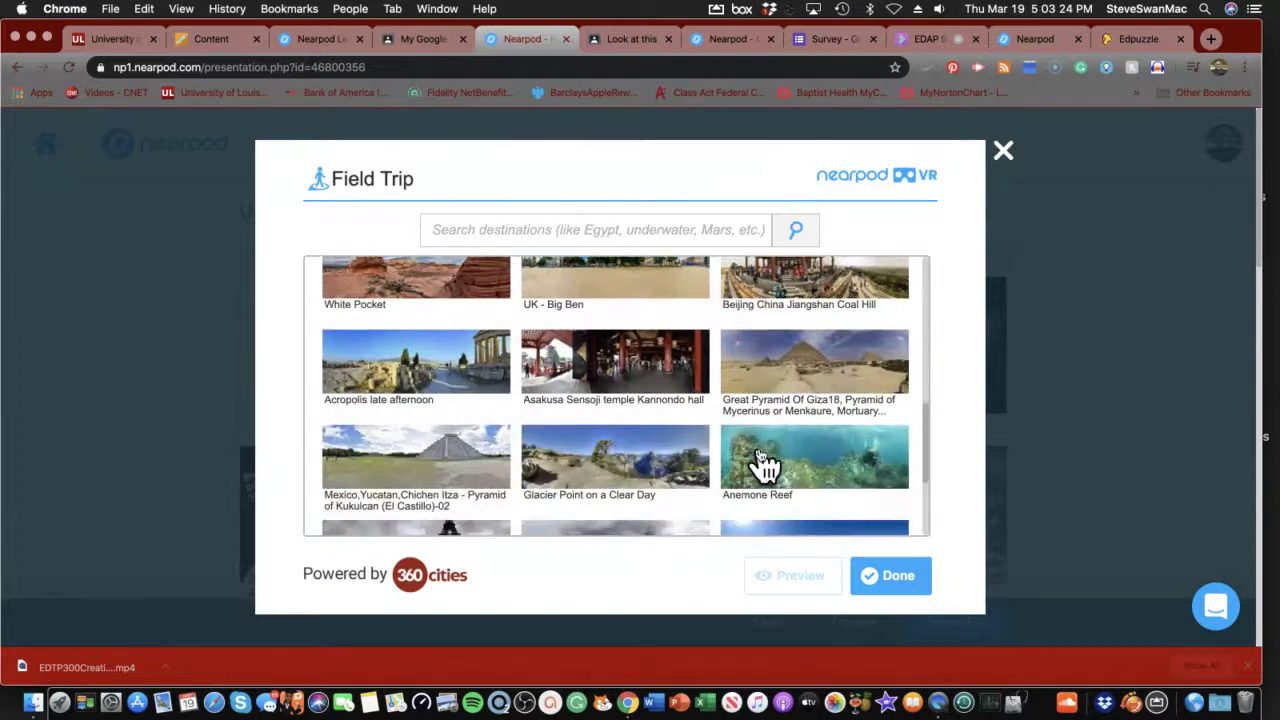
pyautogui.scroll(2, 760, 462)
pyautogui.scroll(-5, 760, 462)
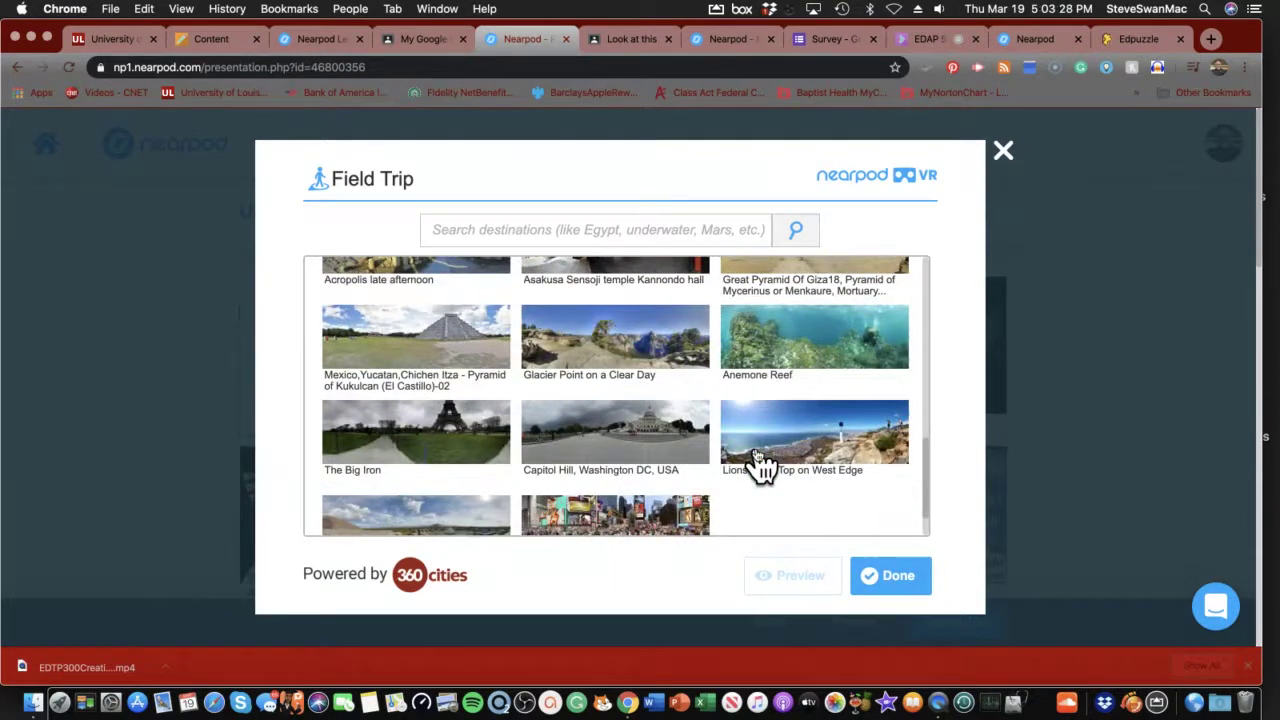
# Step: Select the Capitol Hill, Washington DC, USA field trip and preview its panorama in all directions, including in VR mode
pyautogui.scroll(-1, 757, 452)
pyautogui.click(621, 380)
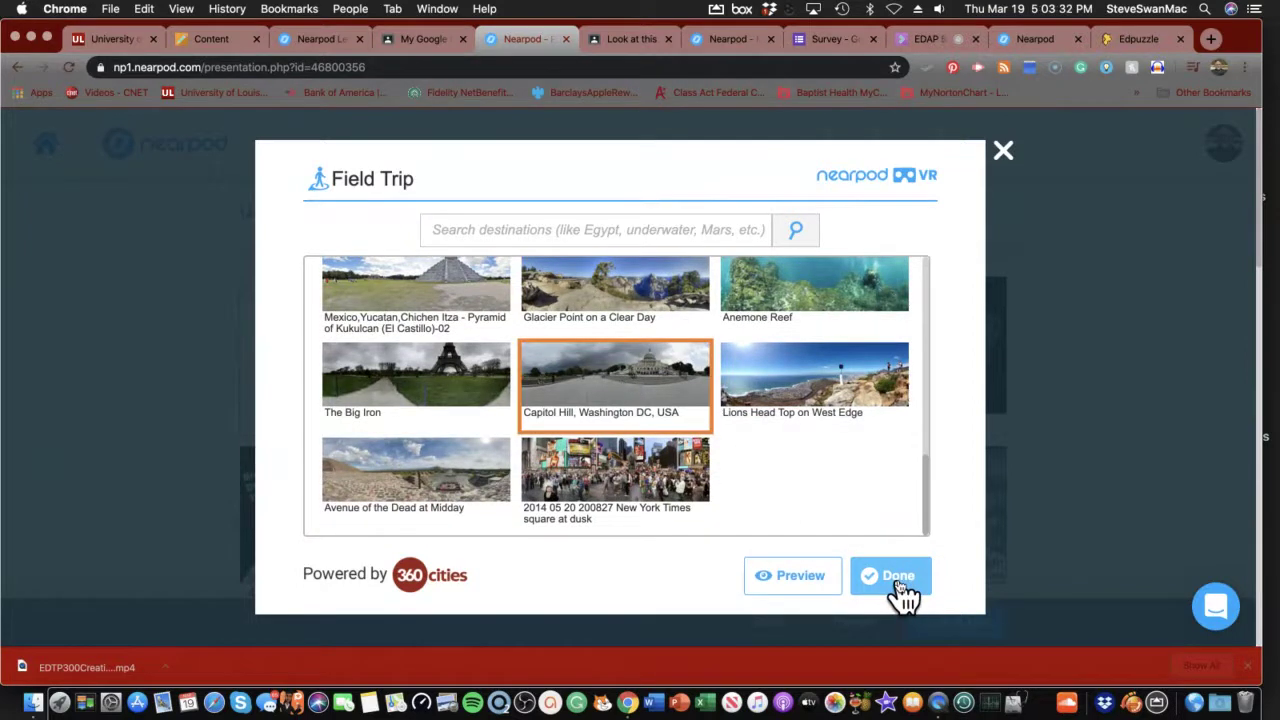
pyautogui.click(822, 590)
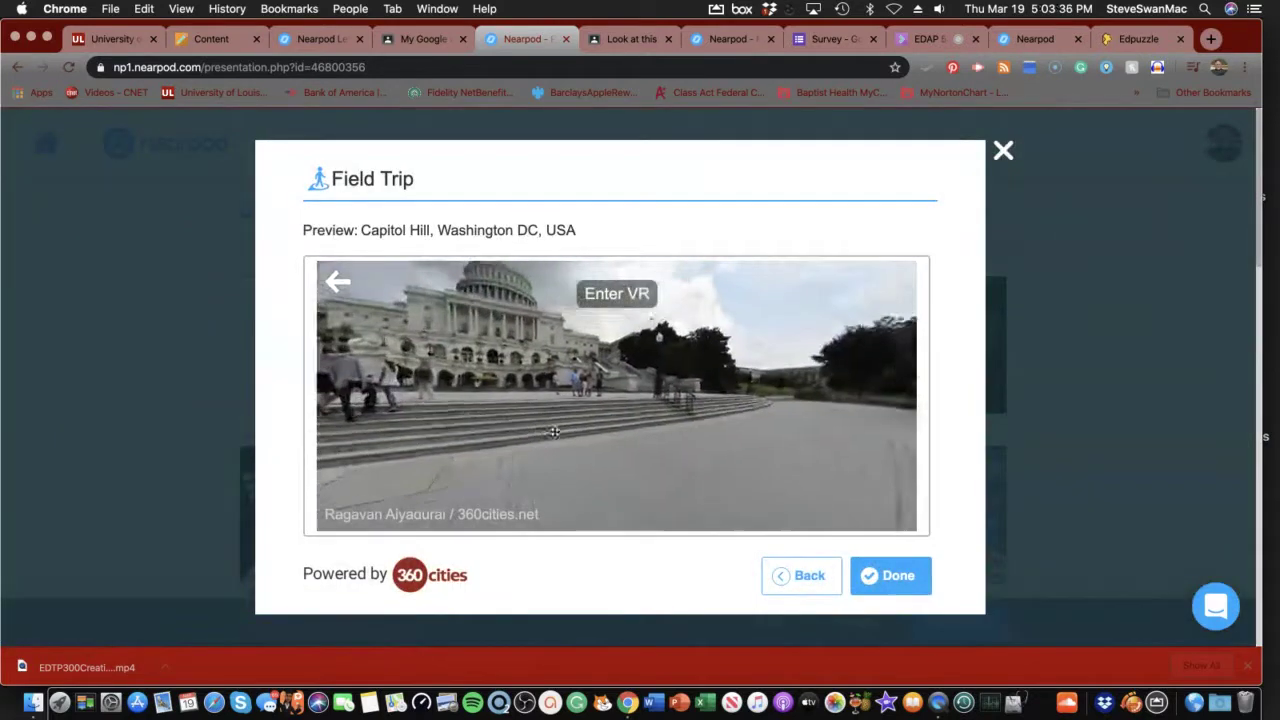
pyautogui.moveTo(553, 432); pyautogui.dragTo(171, 394)
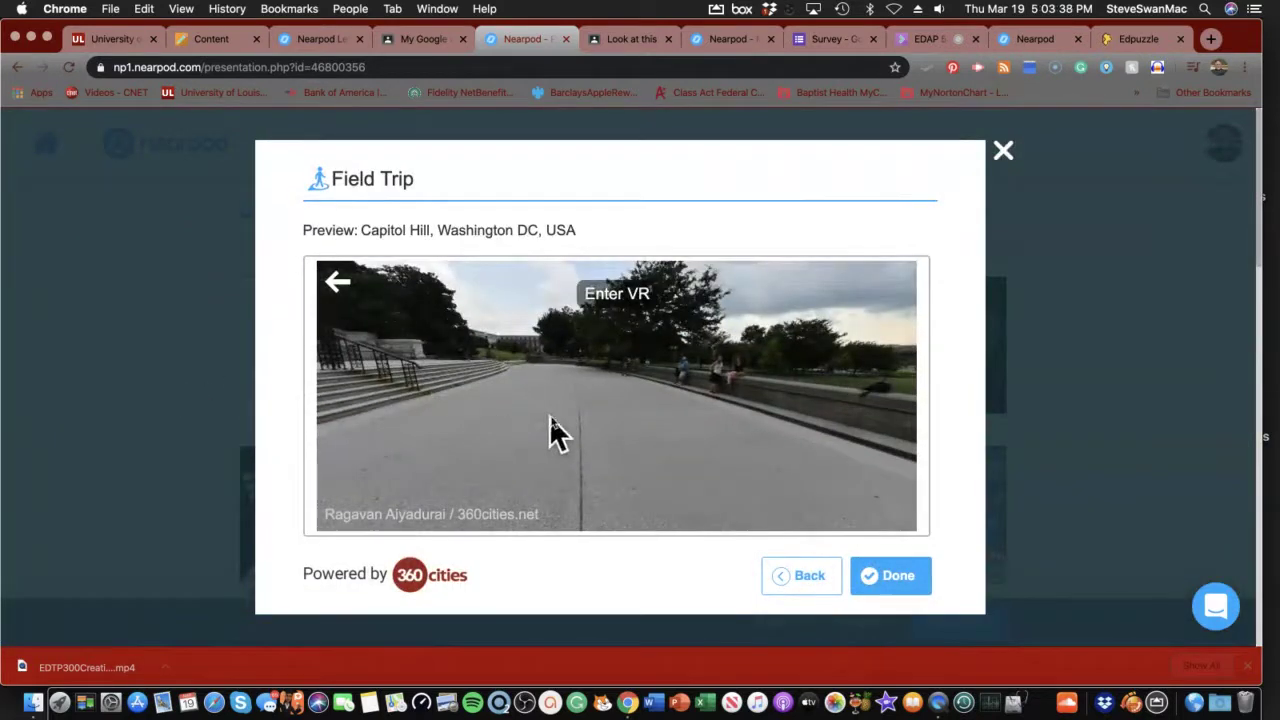
pyautogui.moveTo(574, 434); pyautogui.dragTo(51, 391)
pyautogui.moveTo(340, 405); pyautogui.dragTo(509, 420)
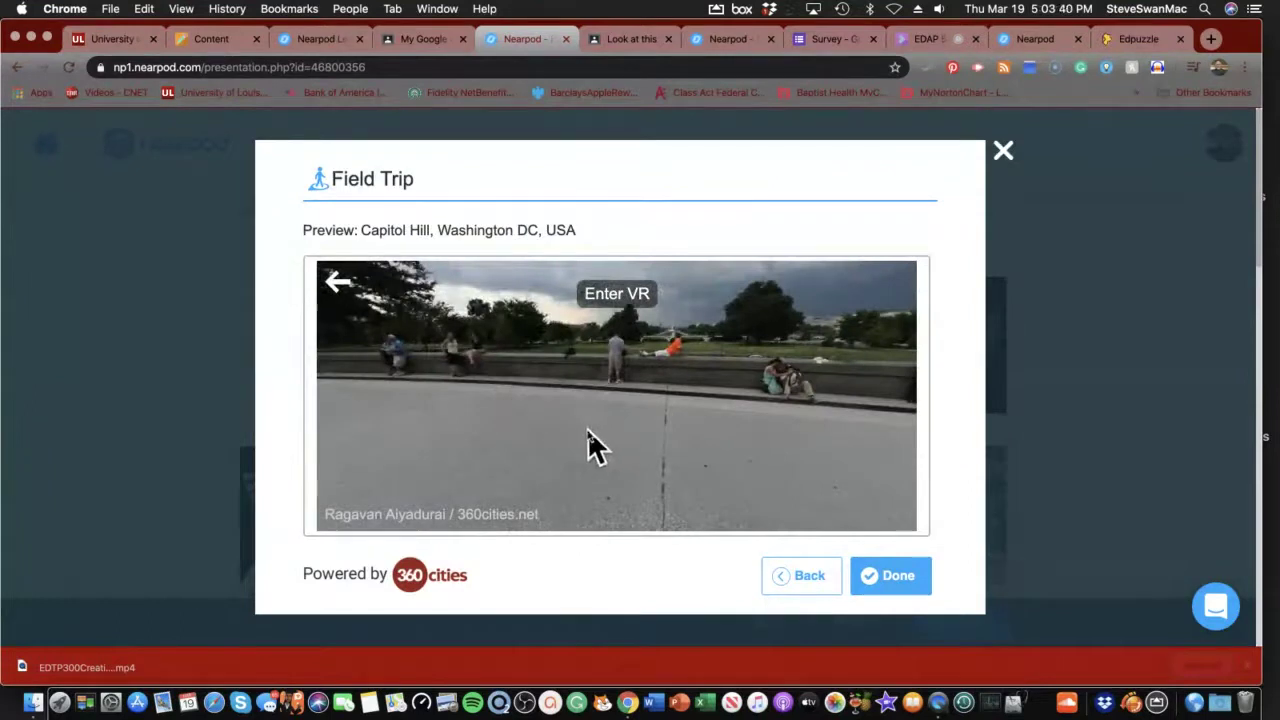
pyautogui.moveTo(590, 445); pyautogui.dragTo(309, 429)
pyautogui.moveTo(623, 431); pyautogui.dragTo(474, 560)
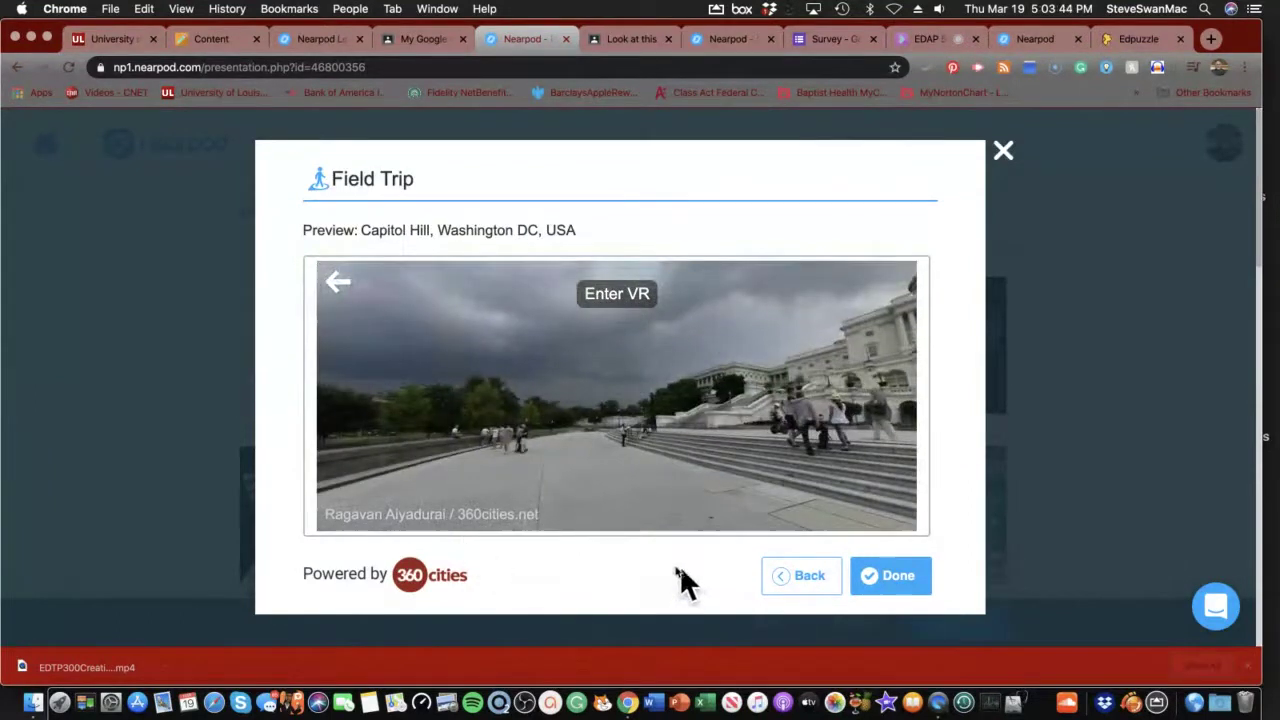
pyautogui.moveTo(677, 570); pyautogui.dragTo(460, 392)
pyautogui.moveTo(395, 418); pyautogui.dragTo(749, 434)
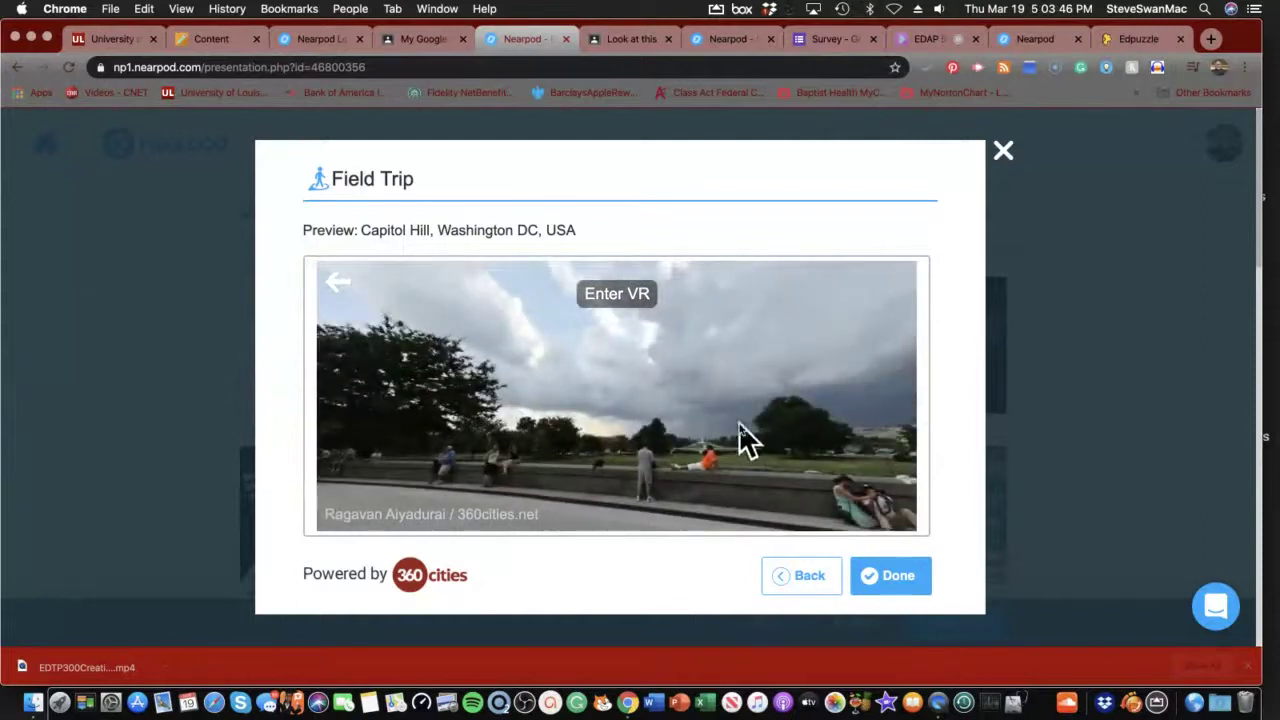
pyautogui.click(617, 300)
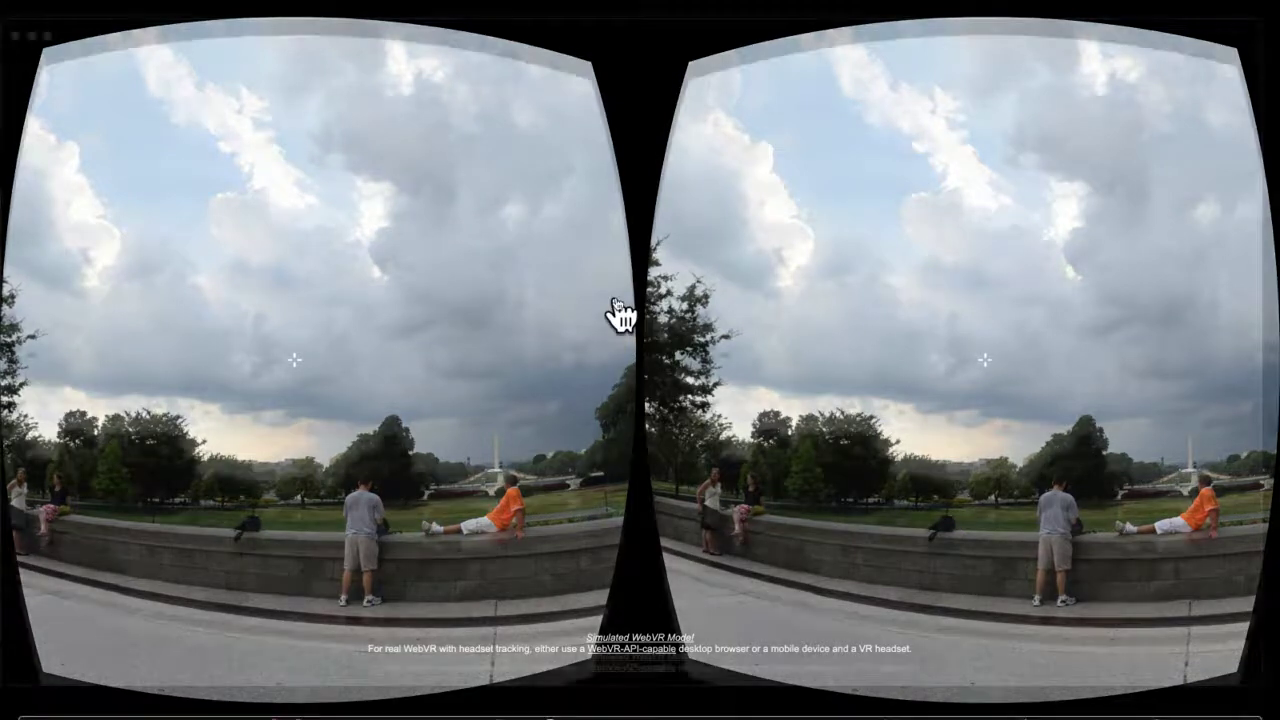
pyautogui.press('Escape')
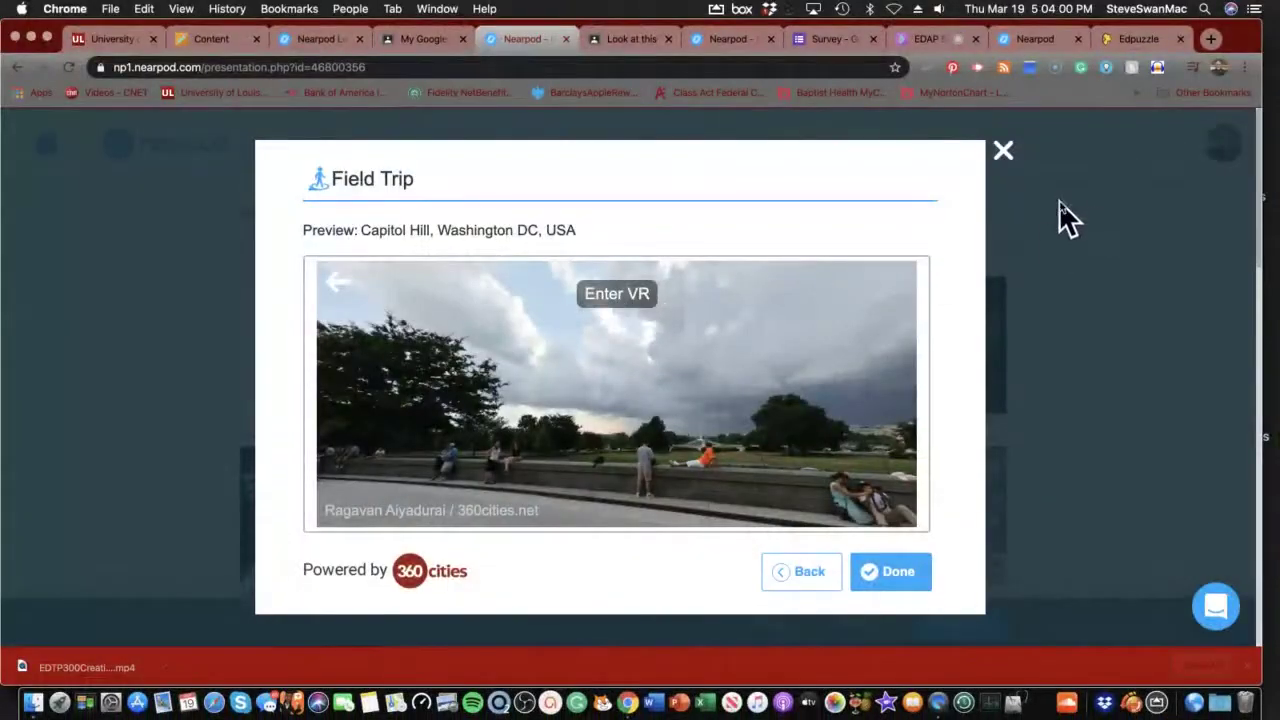
# Step: Add the Capitol Hill field trip to the lesson and check its slide at the end of the deck
pyautogui.click(888, 572)
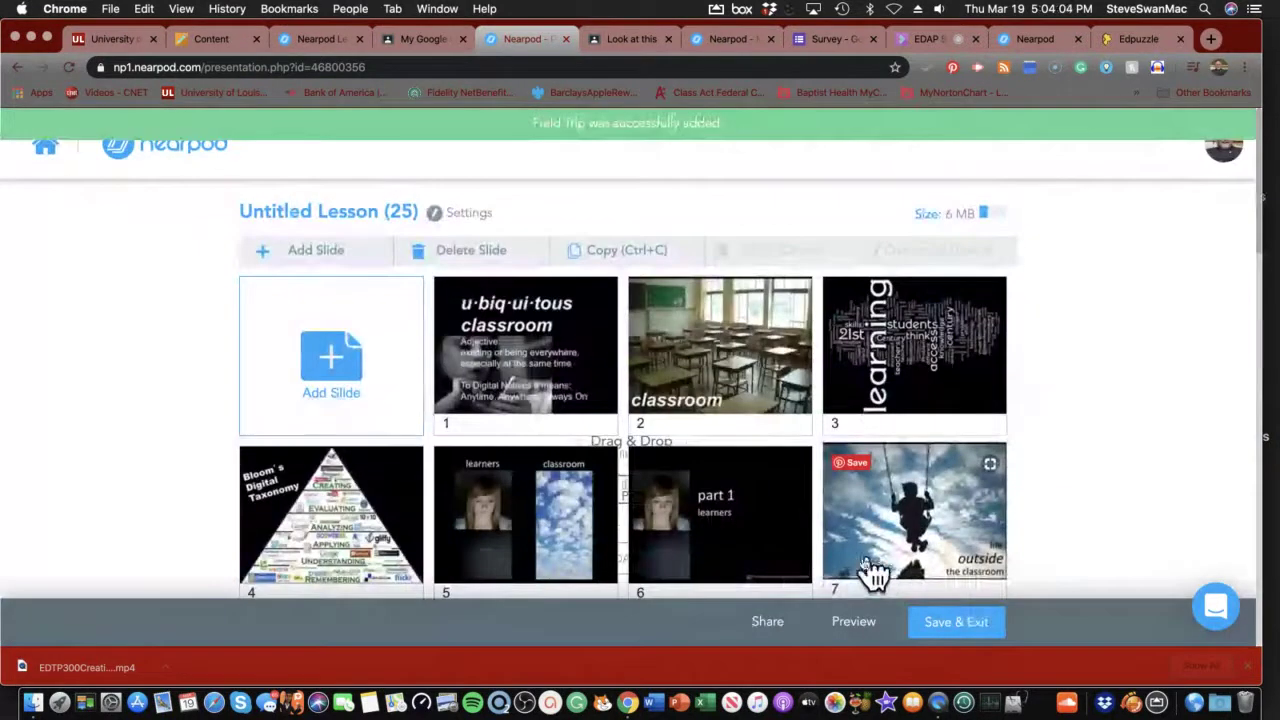
pyautogui.scroll(-10, 860, 571)
pyautogui.scroll(-5, 862, 572)
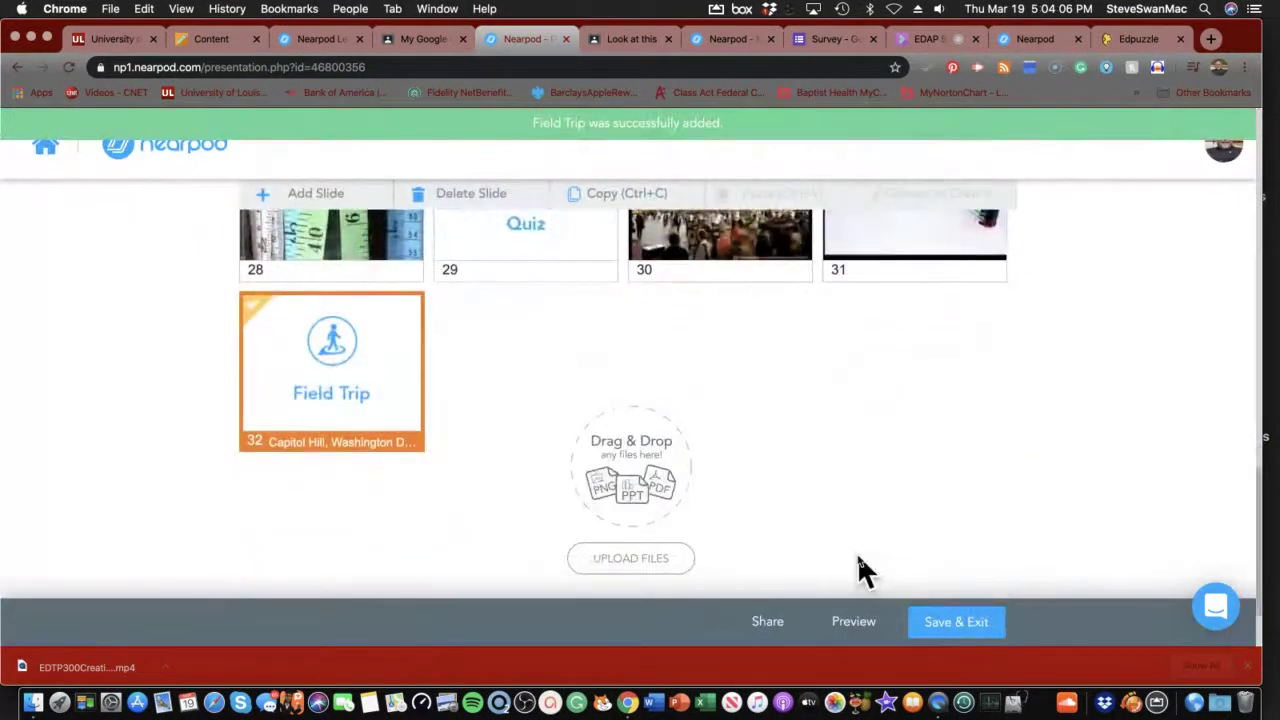
pyautogui.scroll(5, 862, 572)
pyautogui.scroll(10, 857, 572)
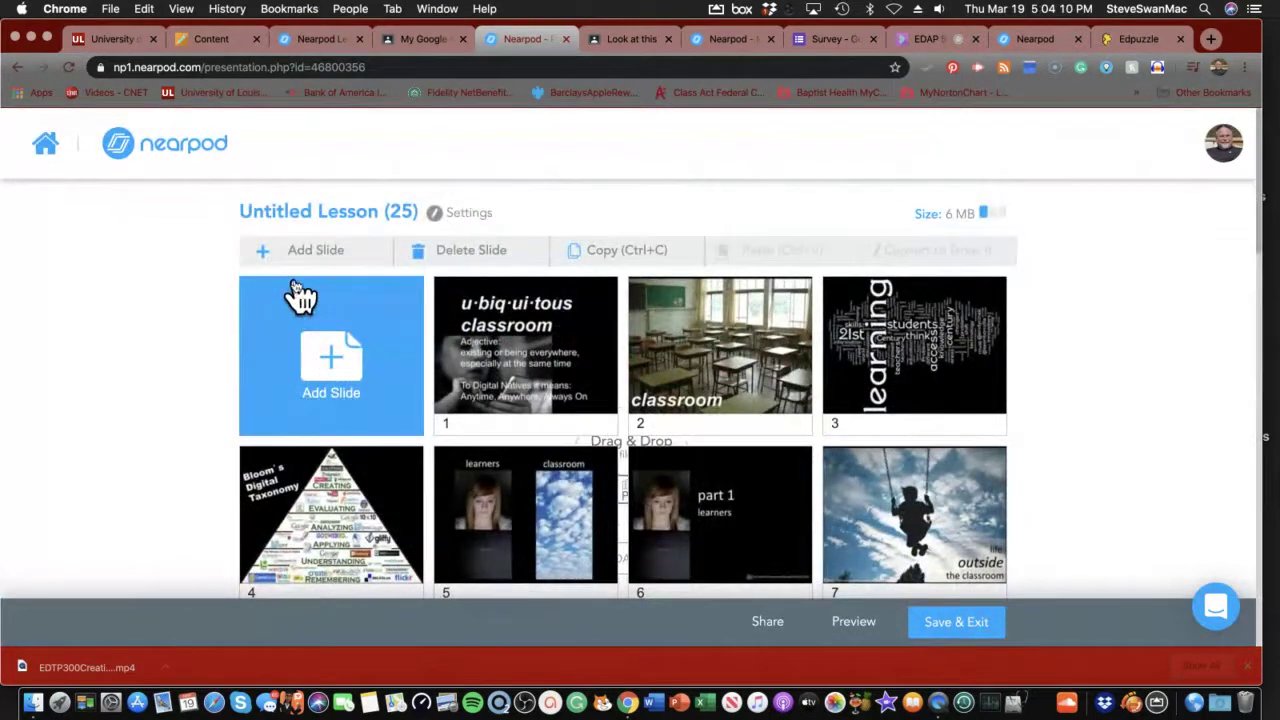
# Step: Look through the activity types available for a new slide and open the Memory Test builder
pyautogui.click(323, 371)
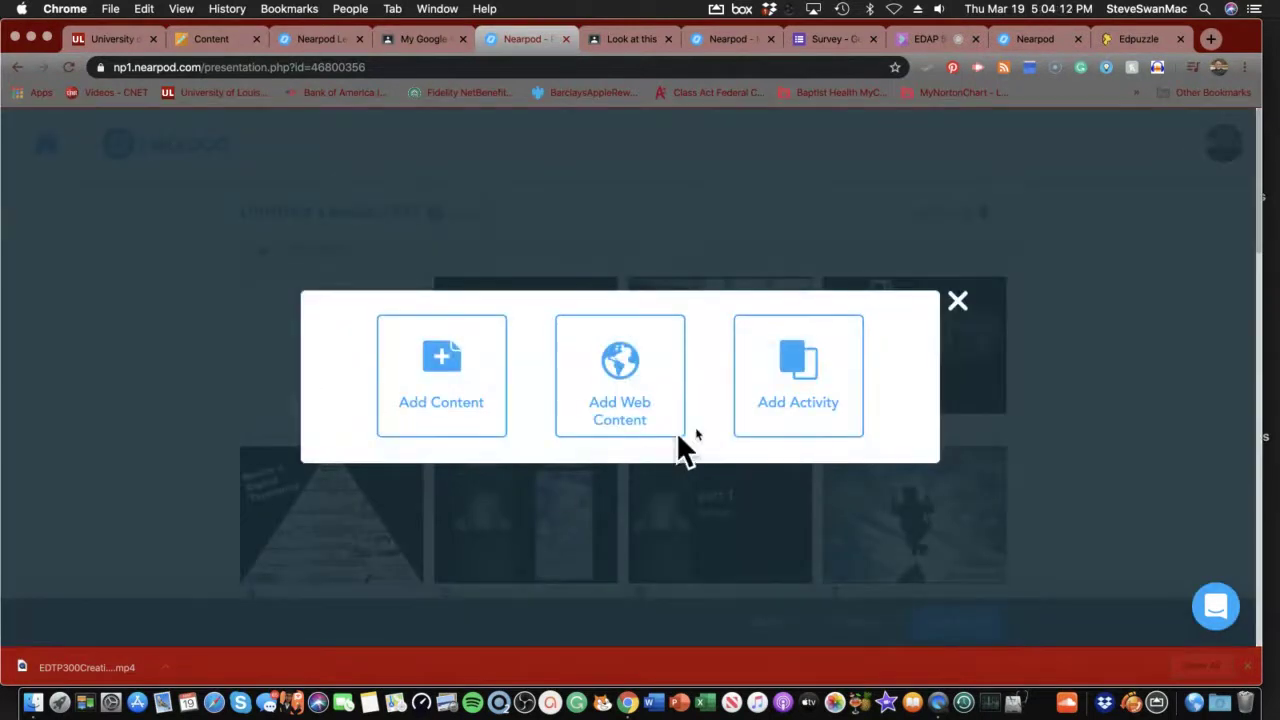
pyautogui.click(790, 397)
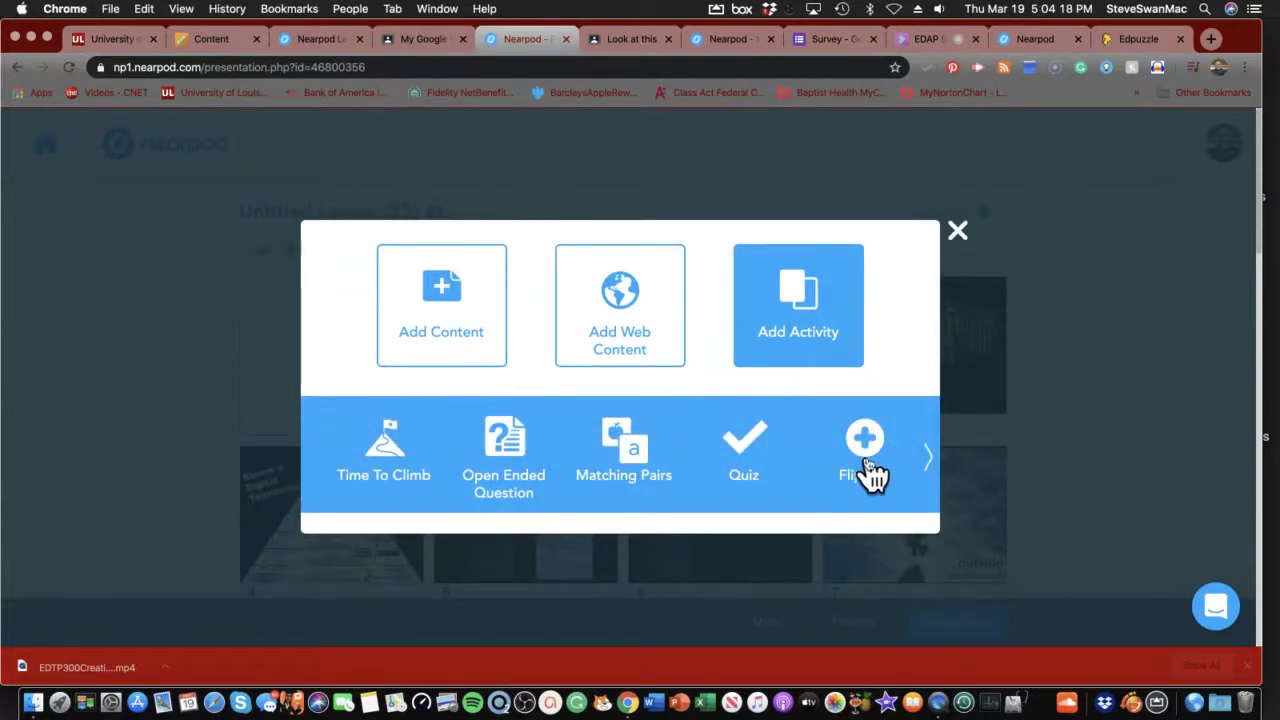
pyautogui.click(927, 462)
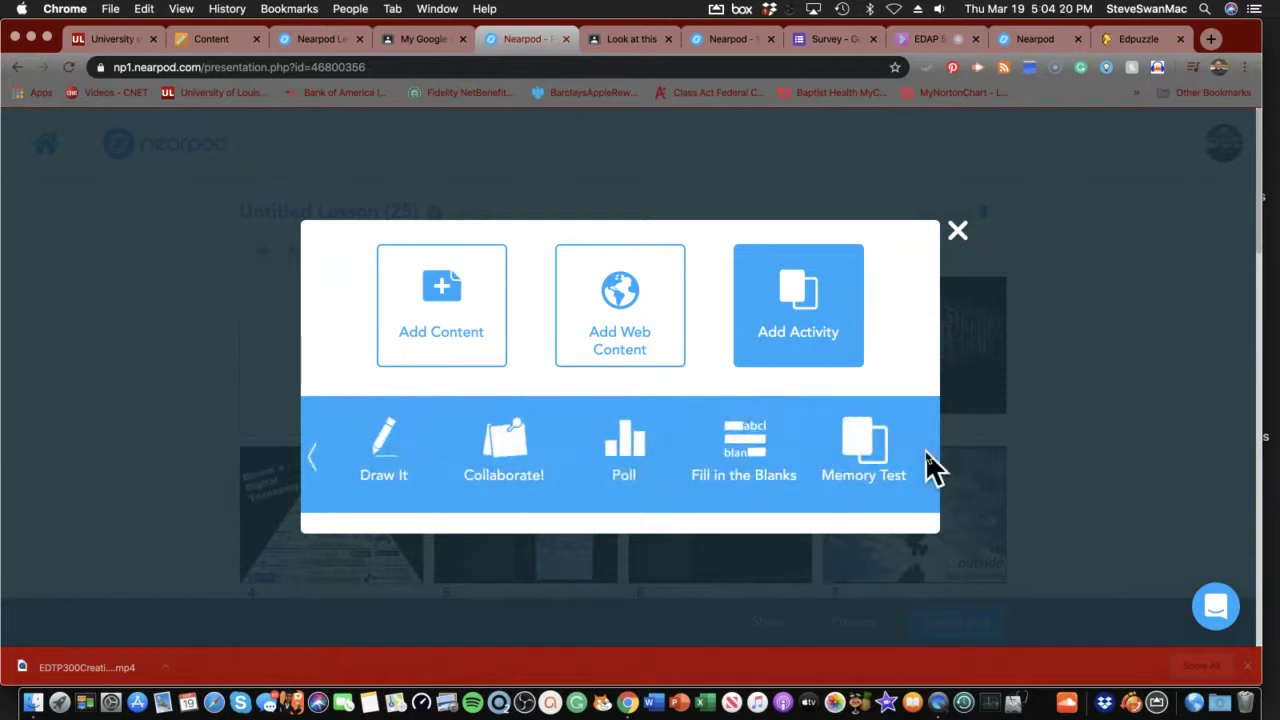
pyautogui.click(862, 468)
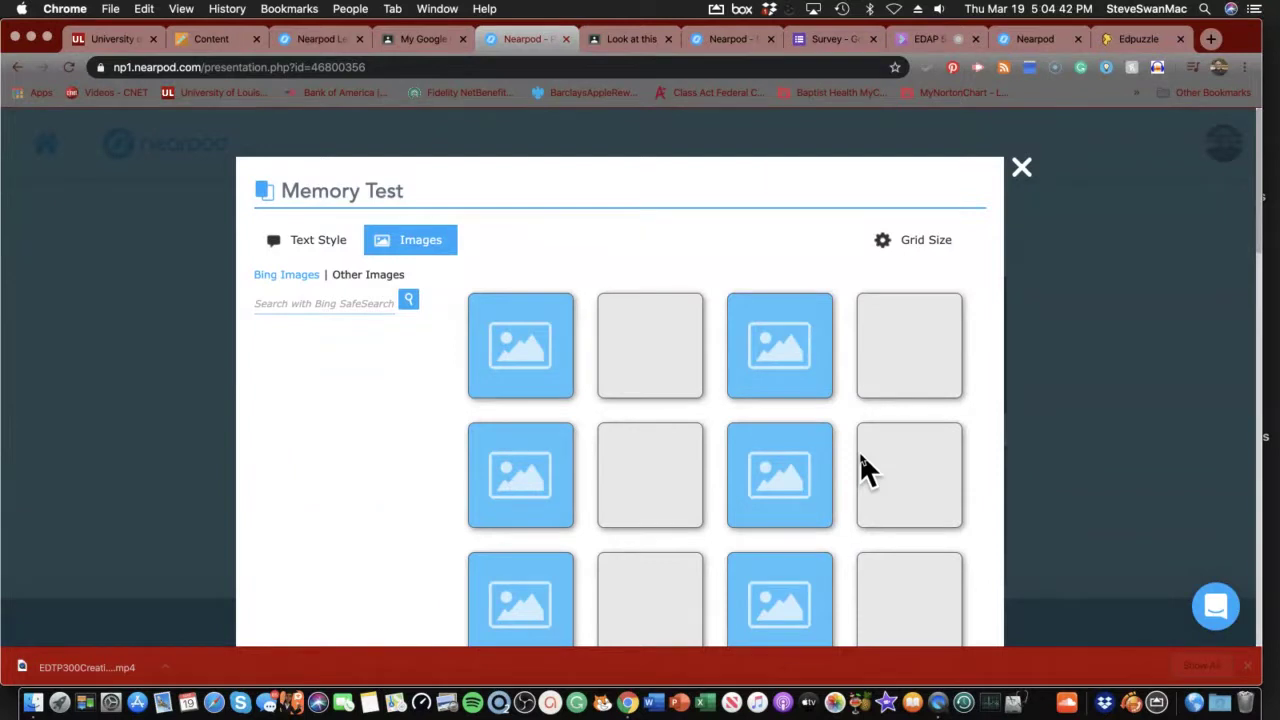
# Step: Try to continue the Memory Test with Final Question turned on, and close the builder without adding the activity
pyautogui.scroll(-5, 843, 465)
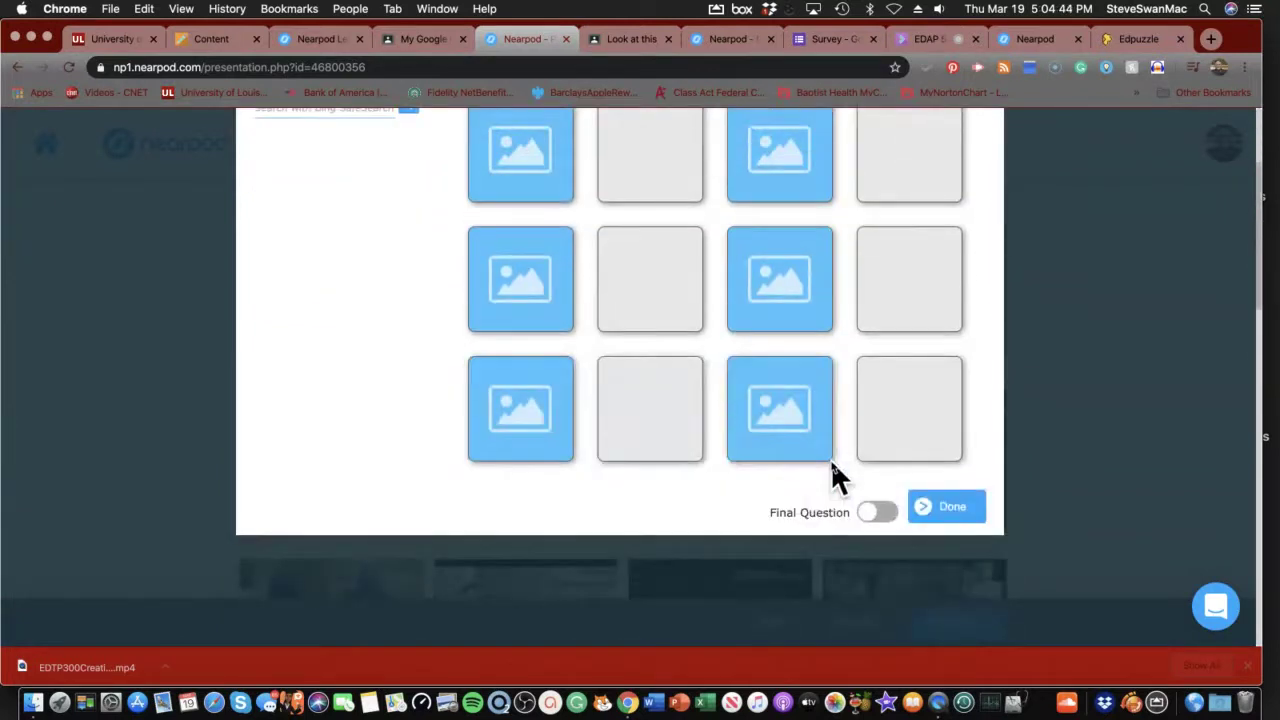
pyautogui.click(886, 511)
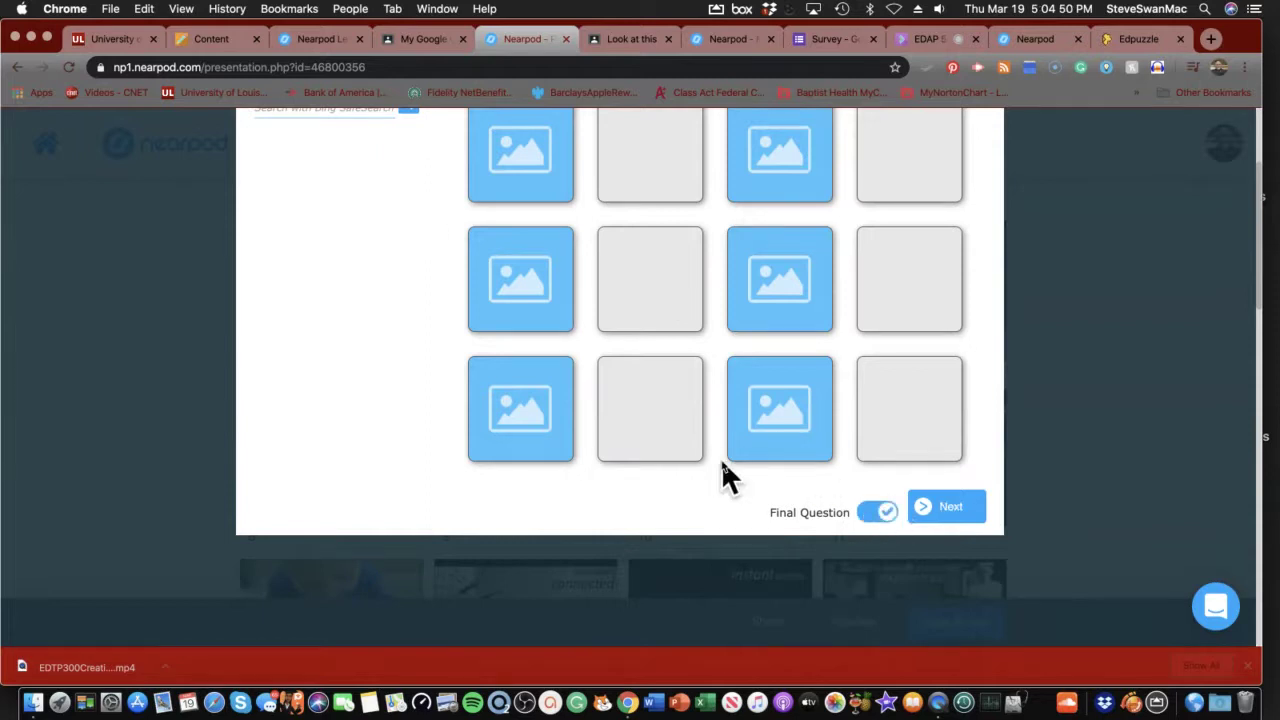
pyautogui.click(972, 510)
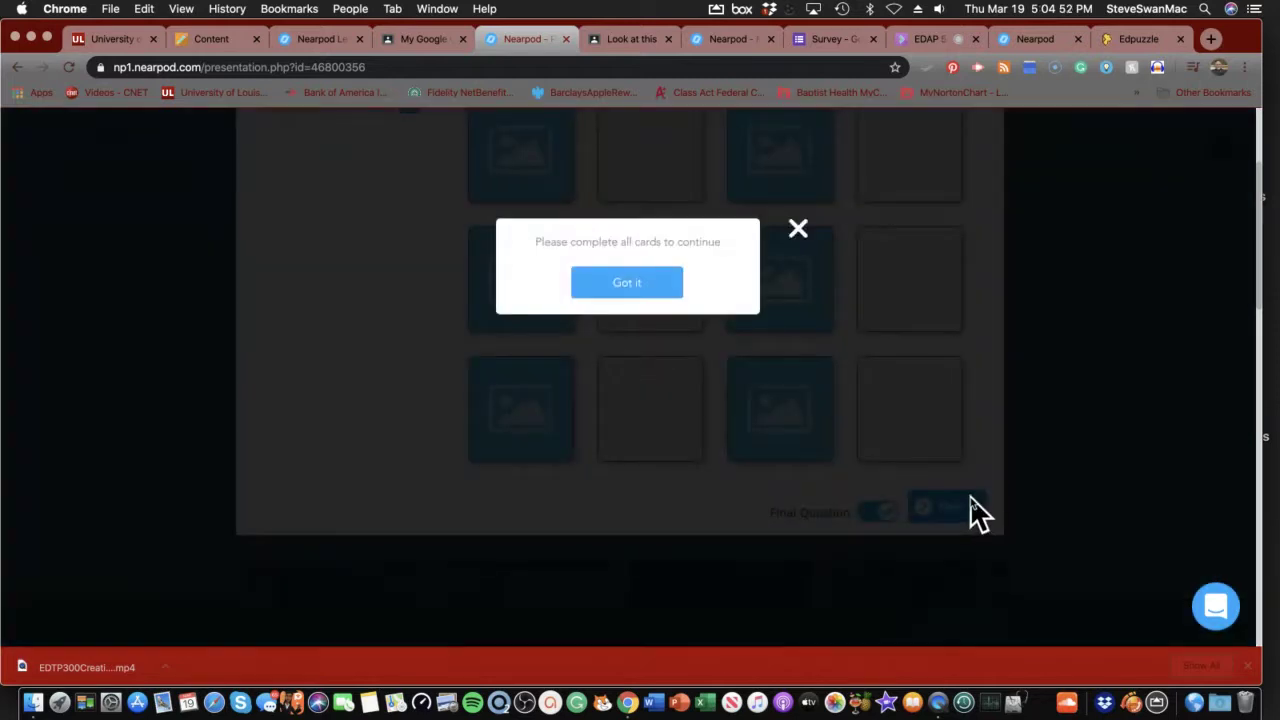
pyautogui.click(617, 288)
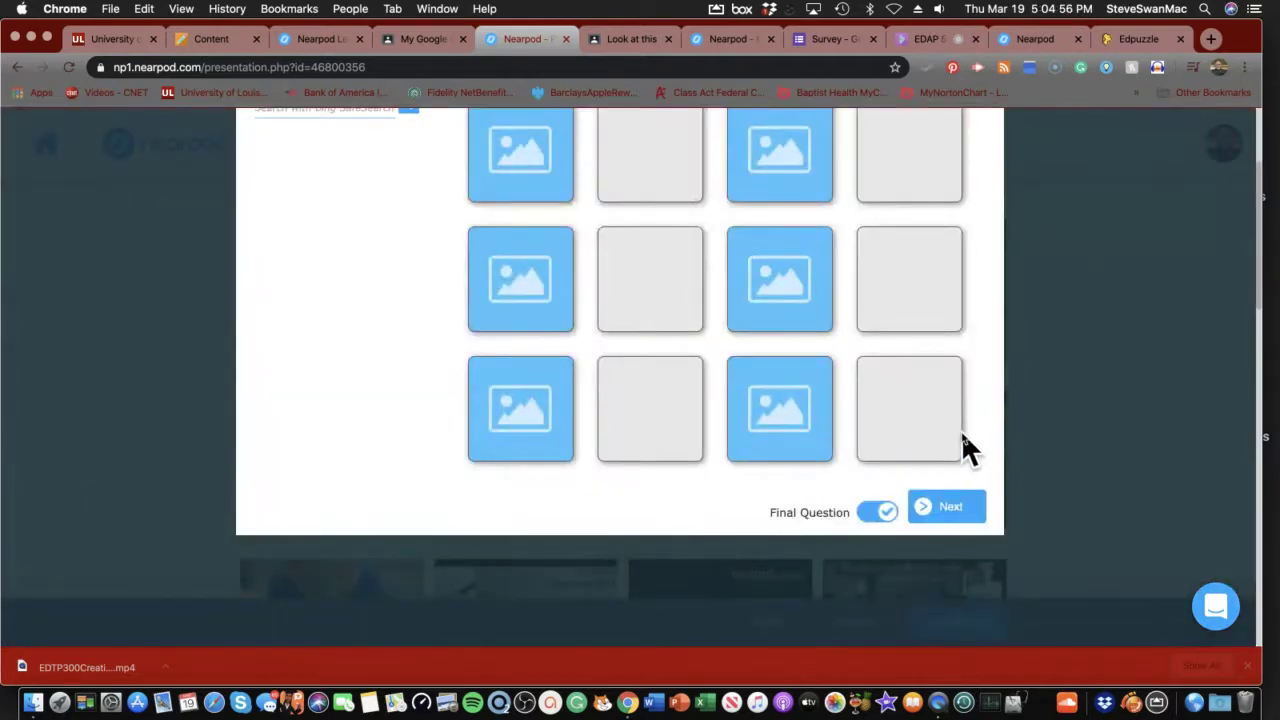
pyautogui.scroll(5, 680, 374)
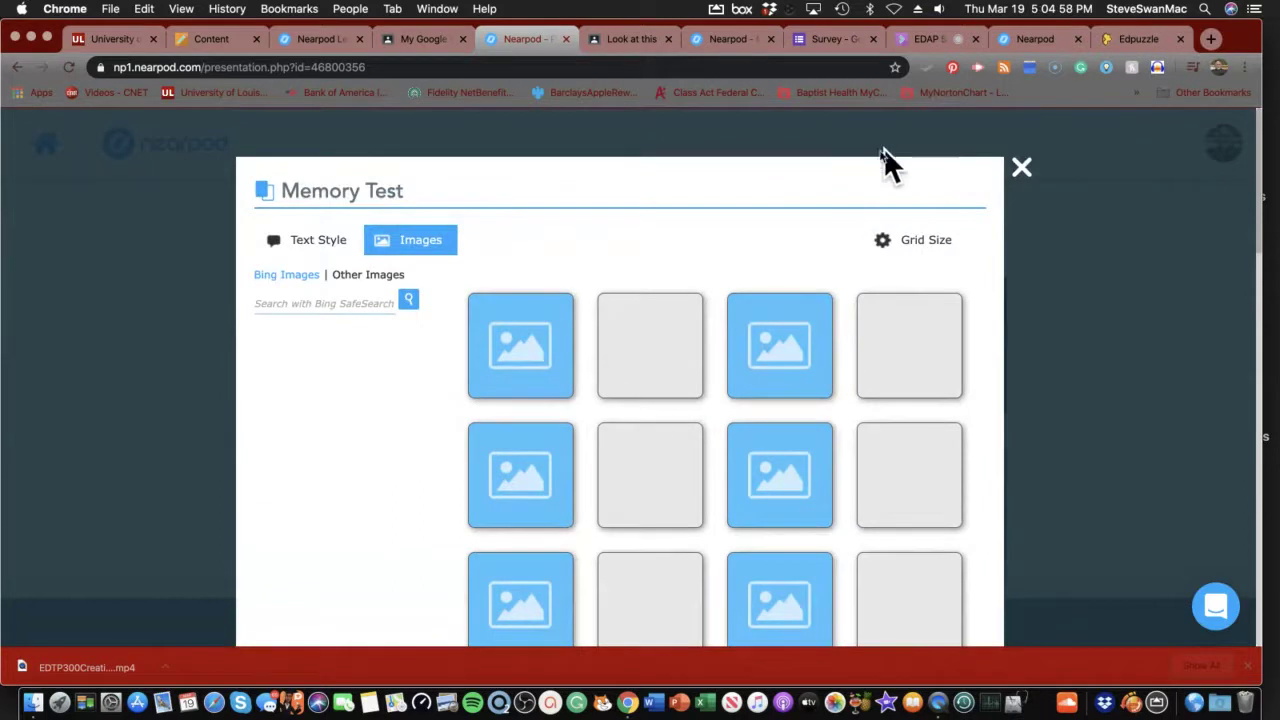
pyautogui.click(1021, 167)
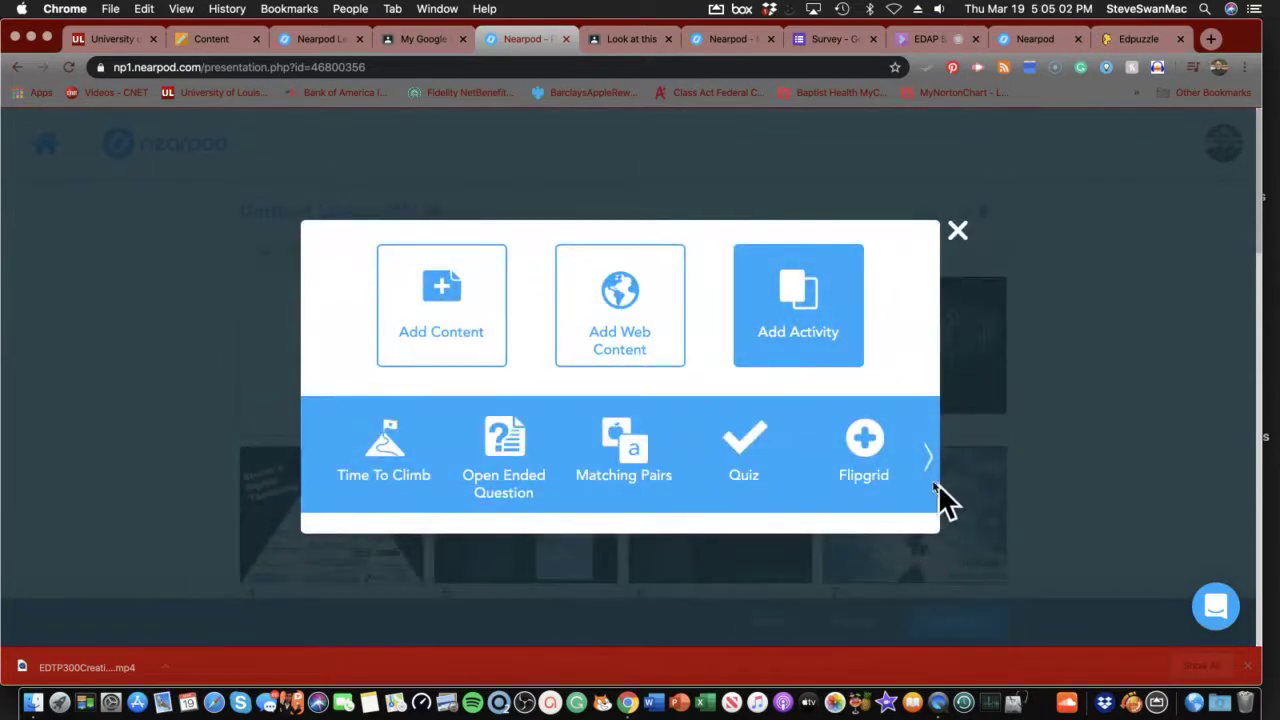
# Step: Open the Flipgrid activity builder to view its URL fields and the lesson creation options, and return to the lesson editor
pyautogui.click(878, 448)
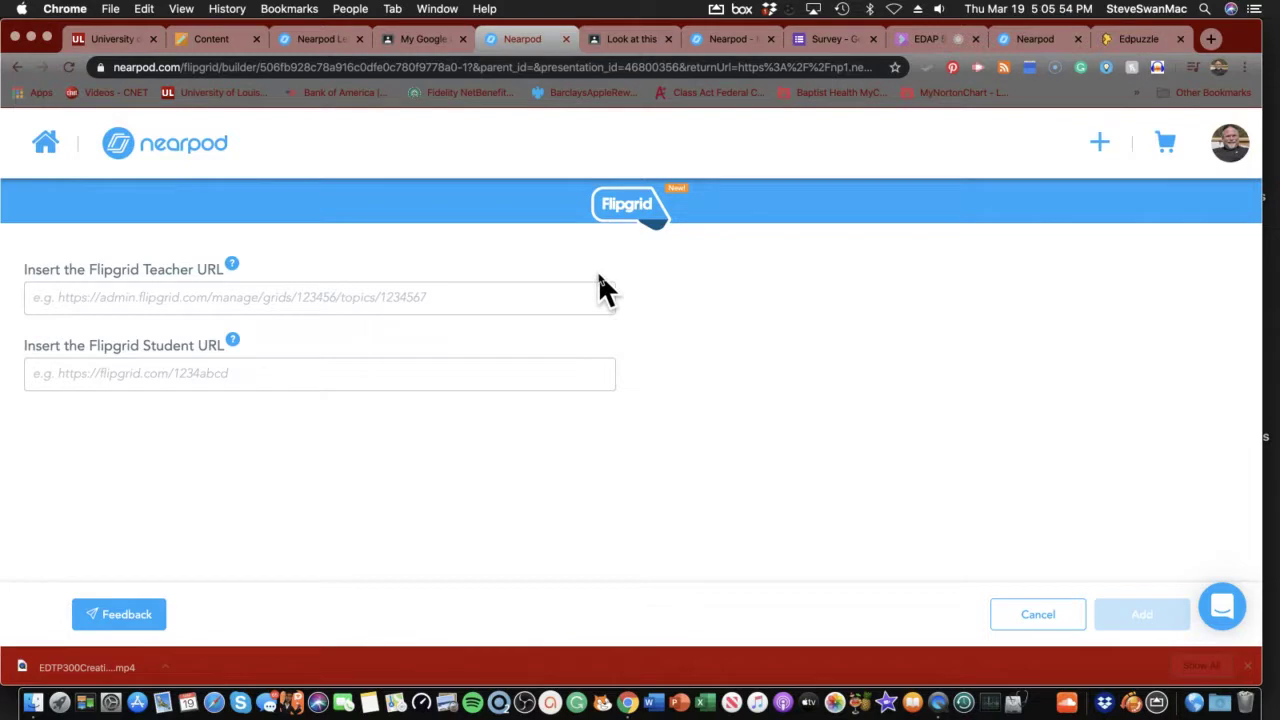
pyautogui.click(1107, 146)
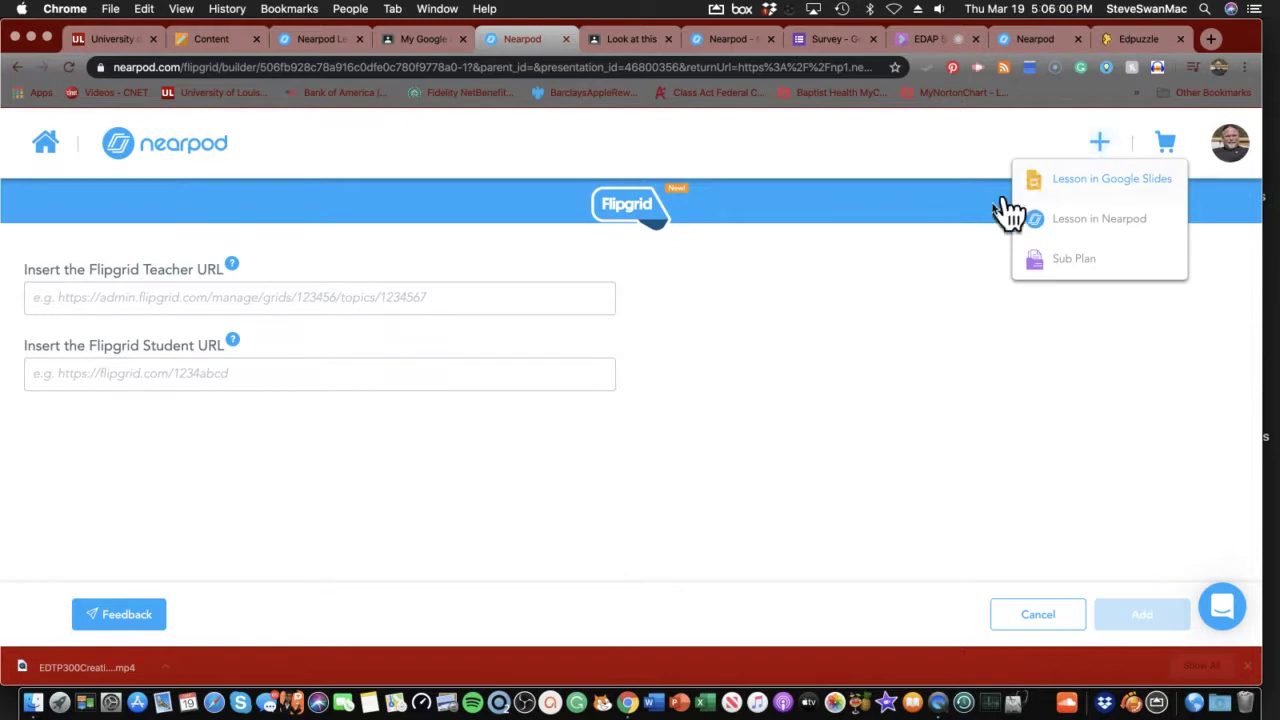
pyautogui.click(18, 70)
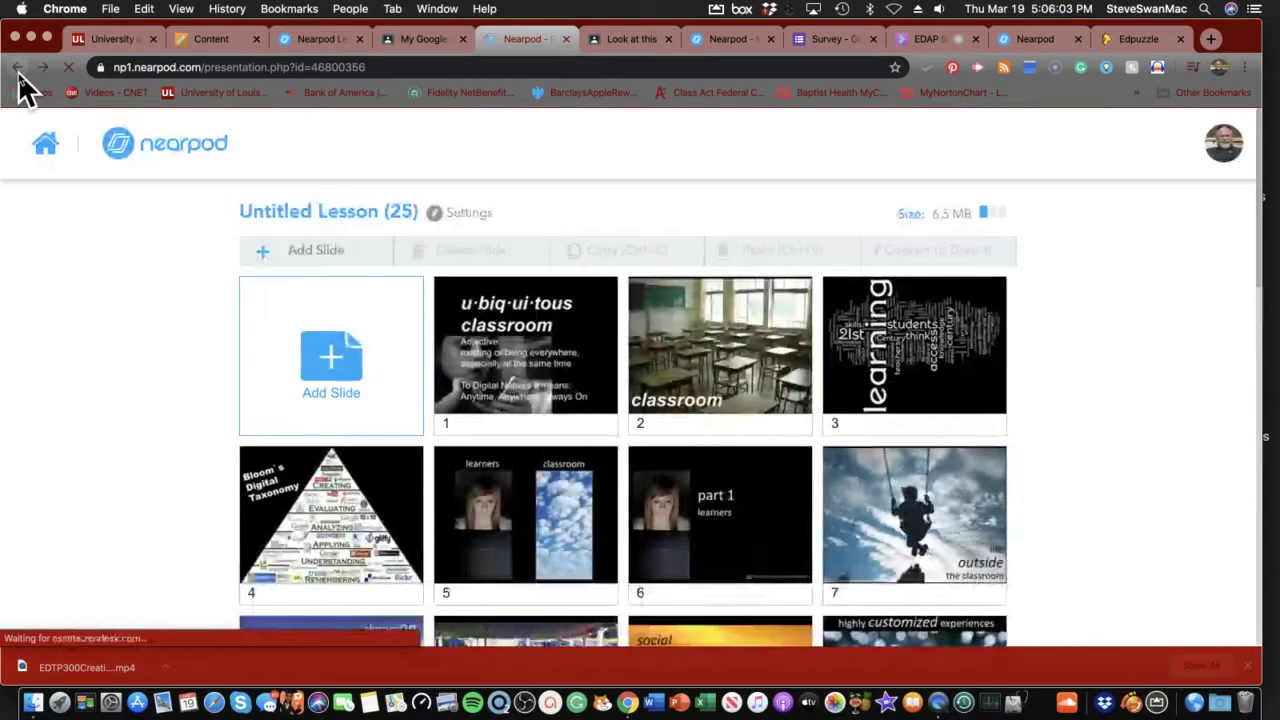
# Step: Review both sets of activity types for a new slide and close the chooser without adding one
pyautogui.click(362, 376)
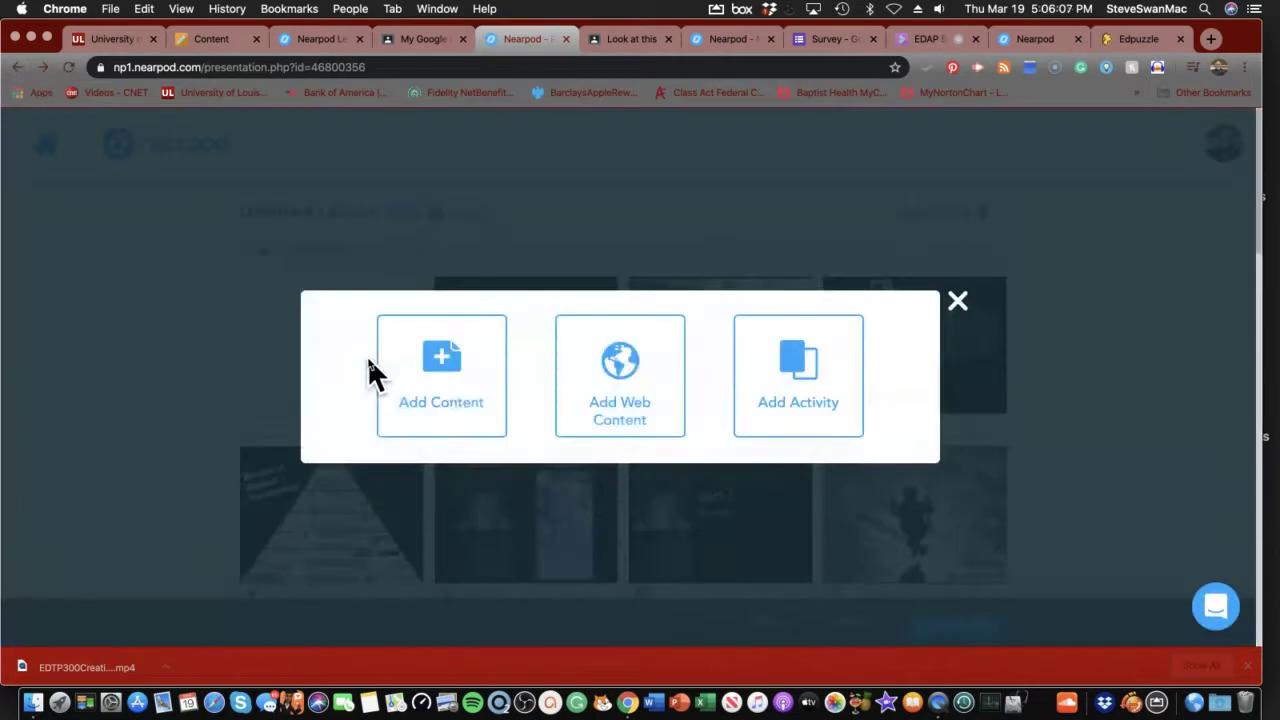
pyautogui.click(821, 418)
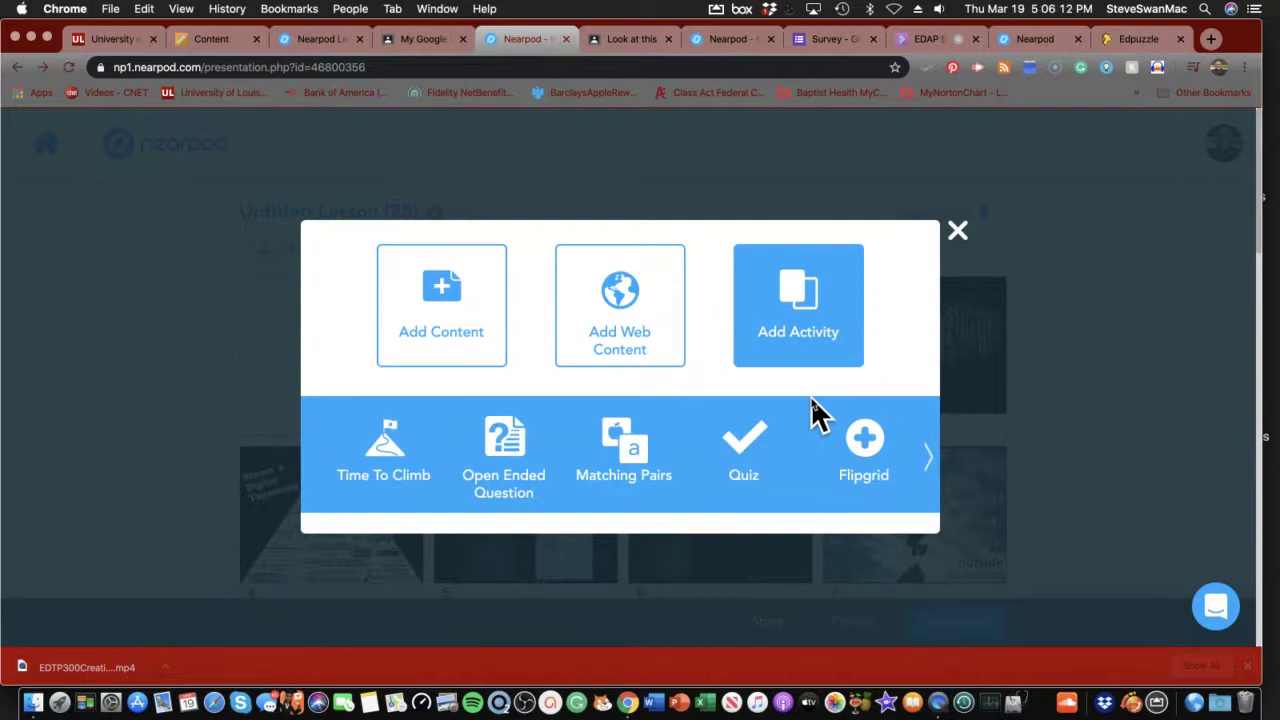
pyautogui.click(926, 464)
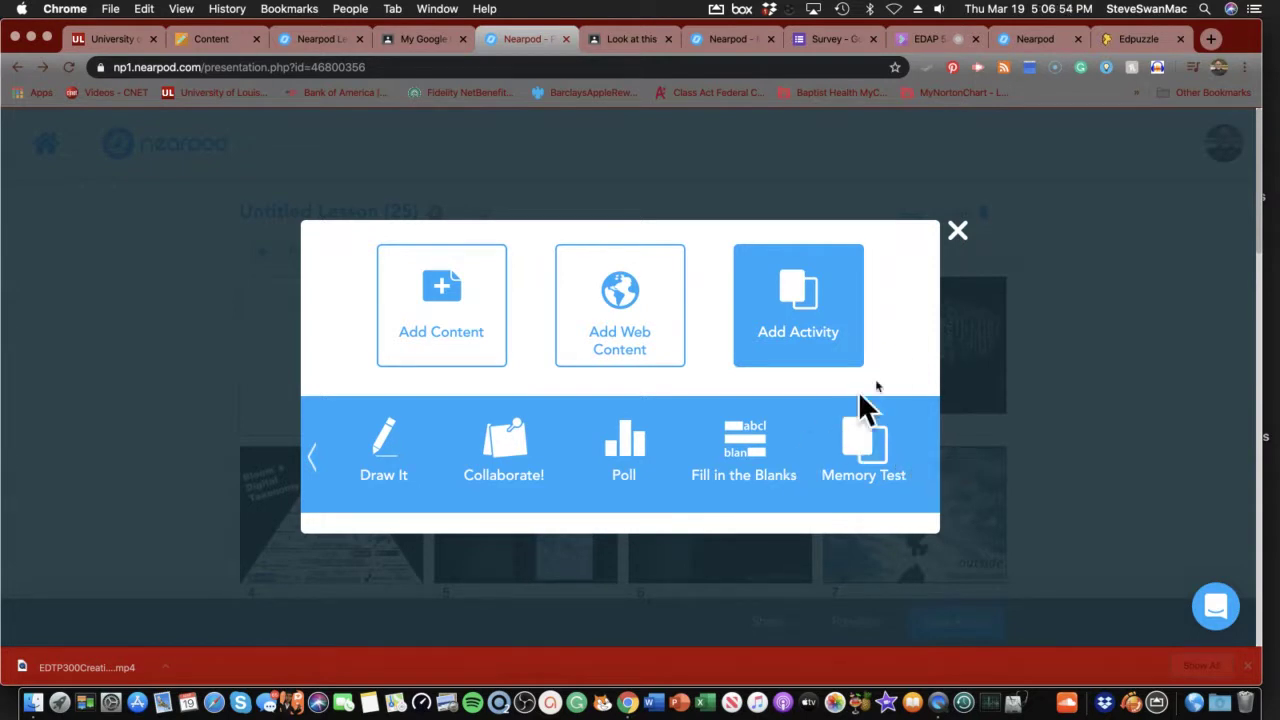
pyautogui.click(955, 233)
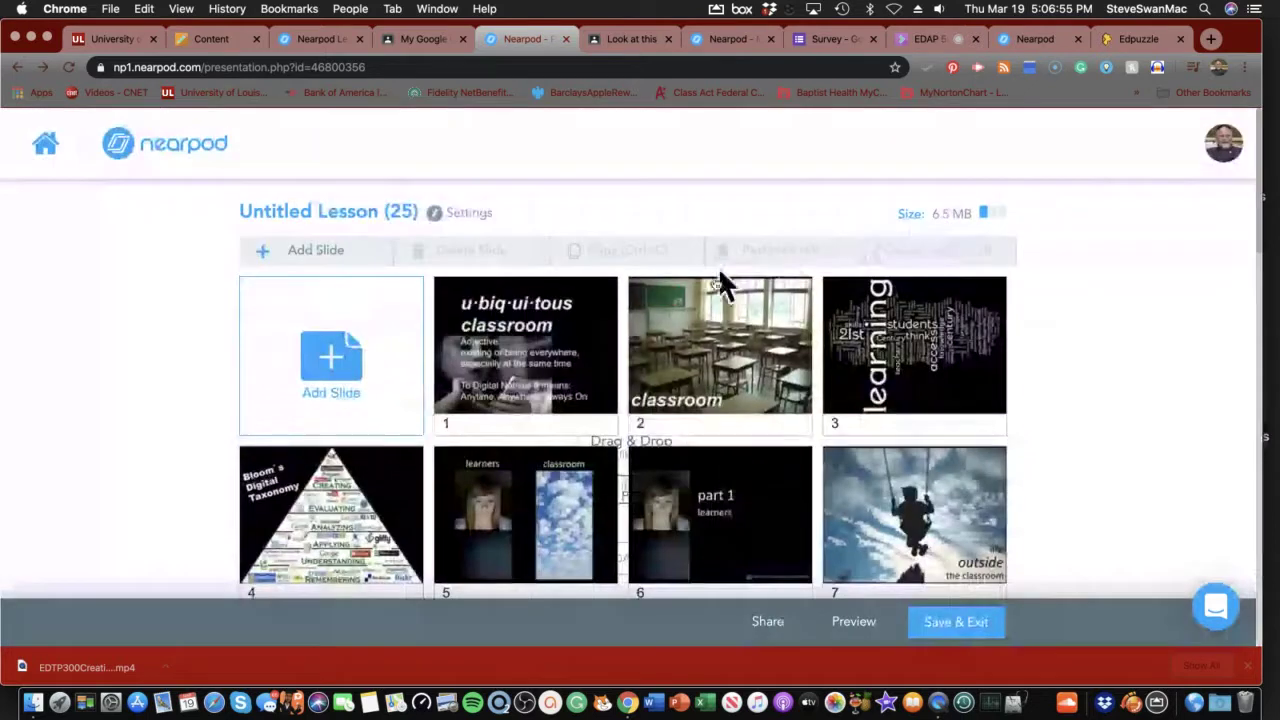
# Step: Look through the latest news on the Nearpod homepage and go to My Library
pyautogui.click(197, 156)
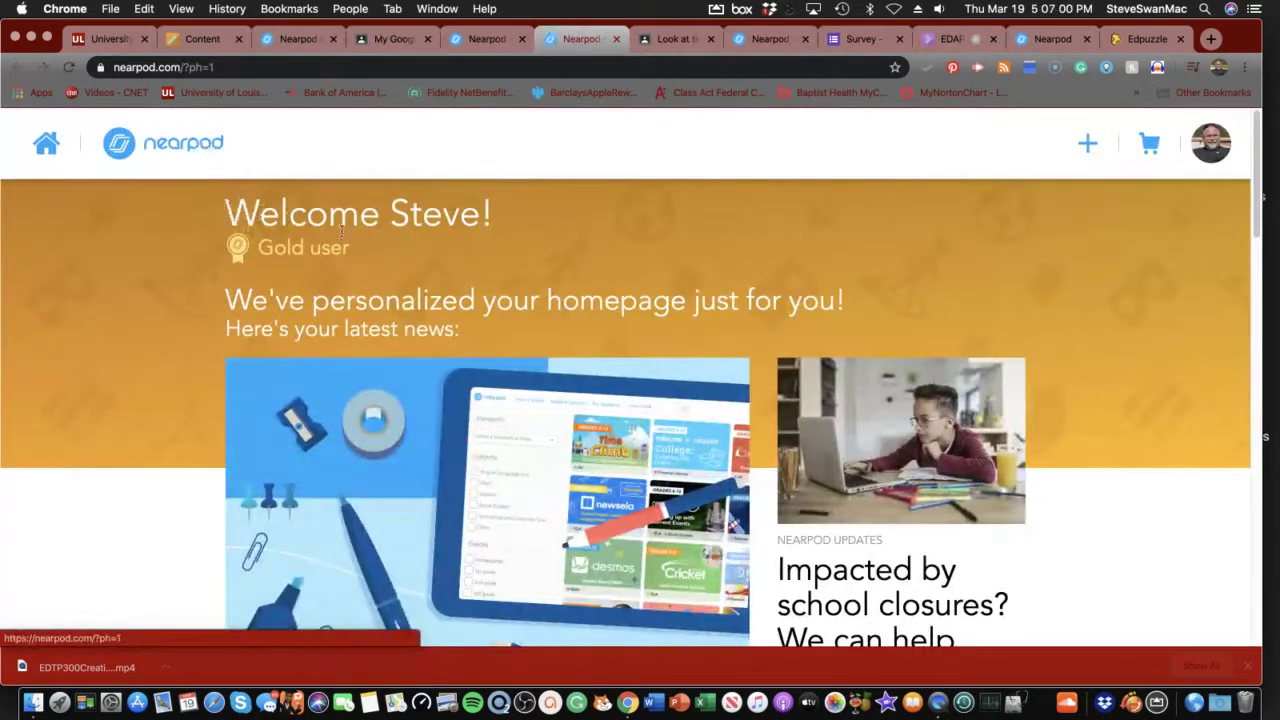
pyautogui.scroll(-5, 567, 253)
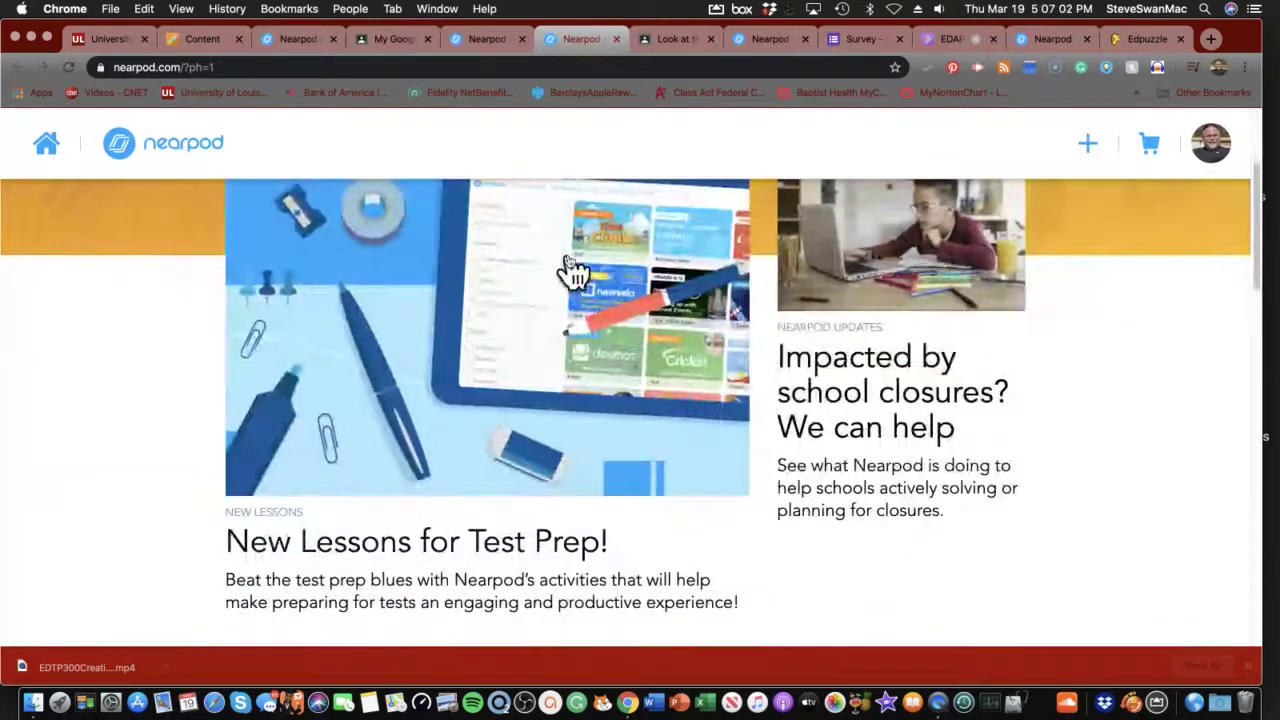
pyautogui.scroll(3, 567, 255)
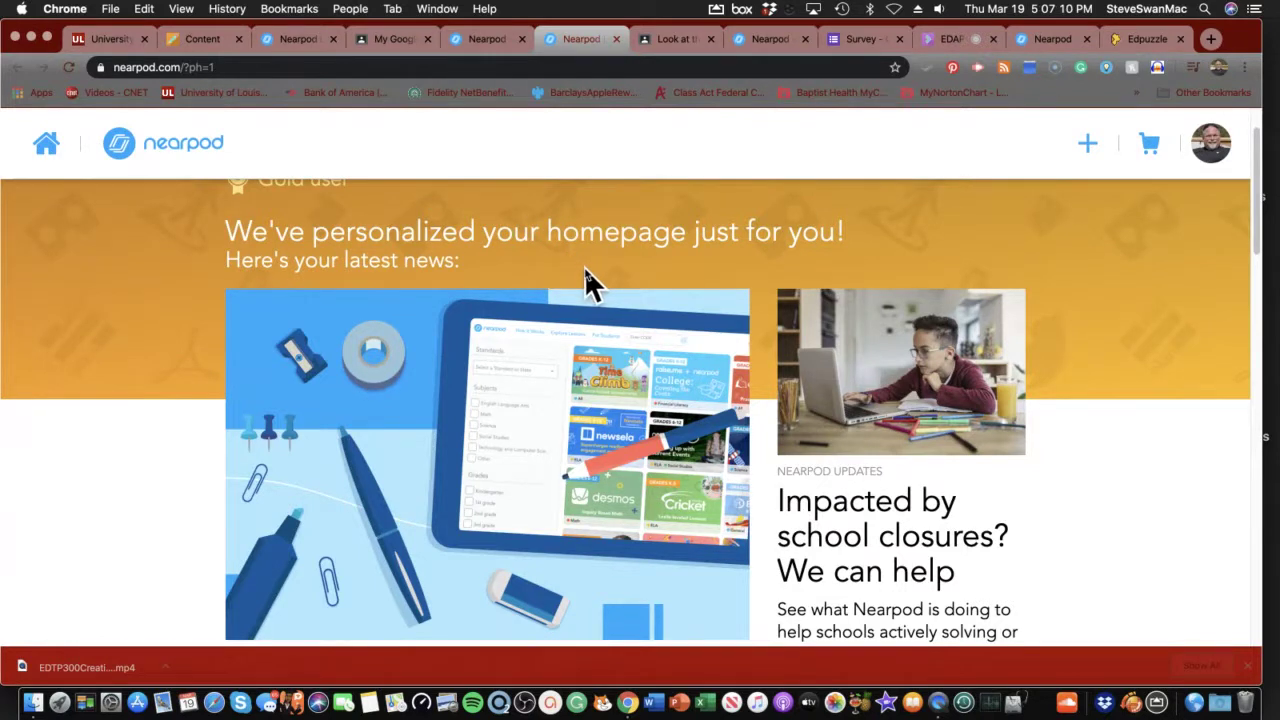
pyautogui.scroll(-5, 584, 267)
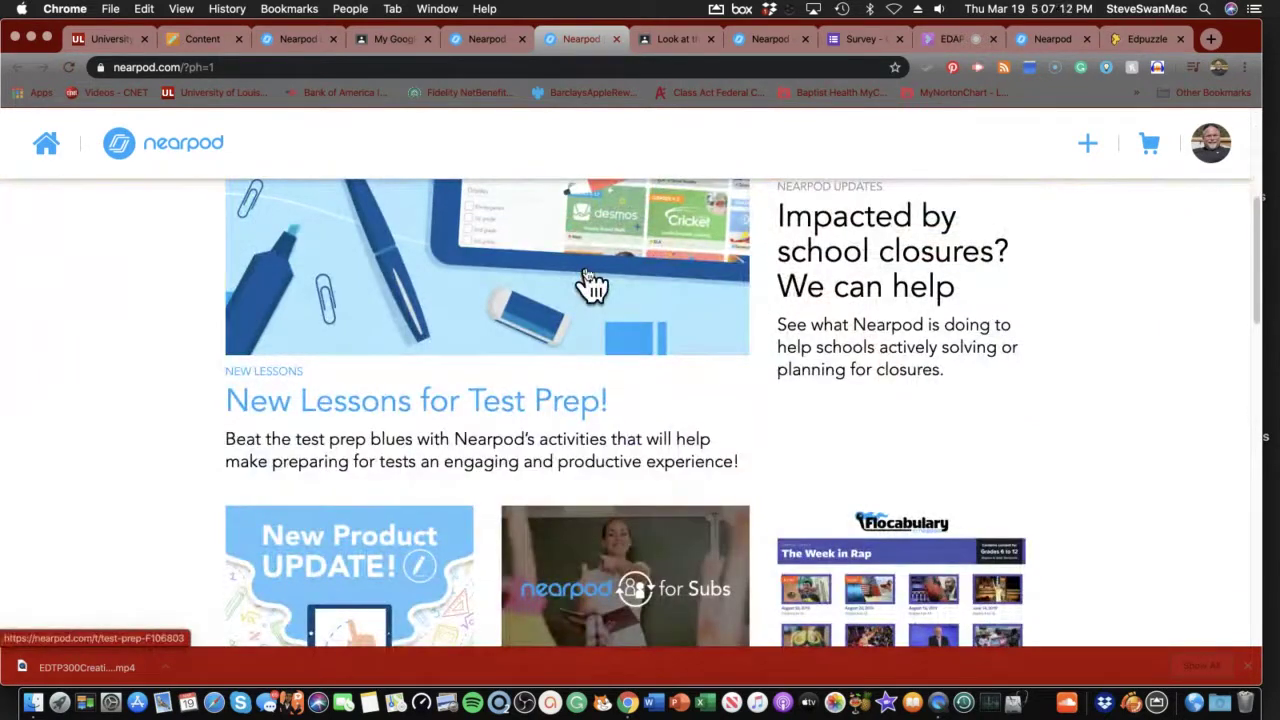
pyautogui.scroll(2, 590, 285)
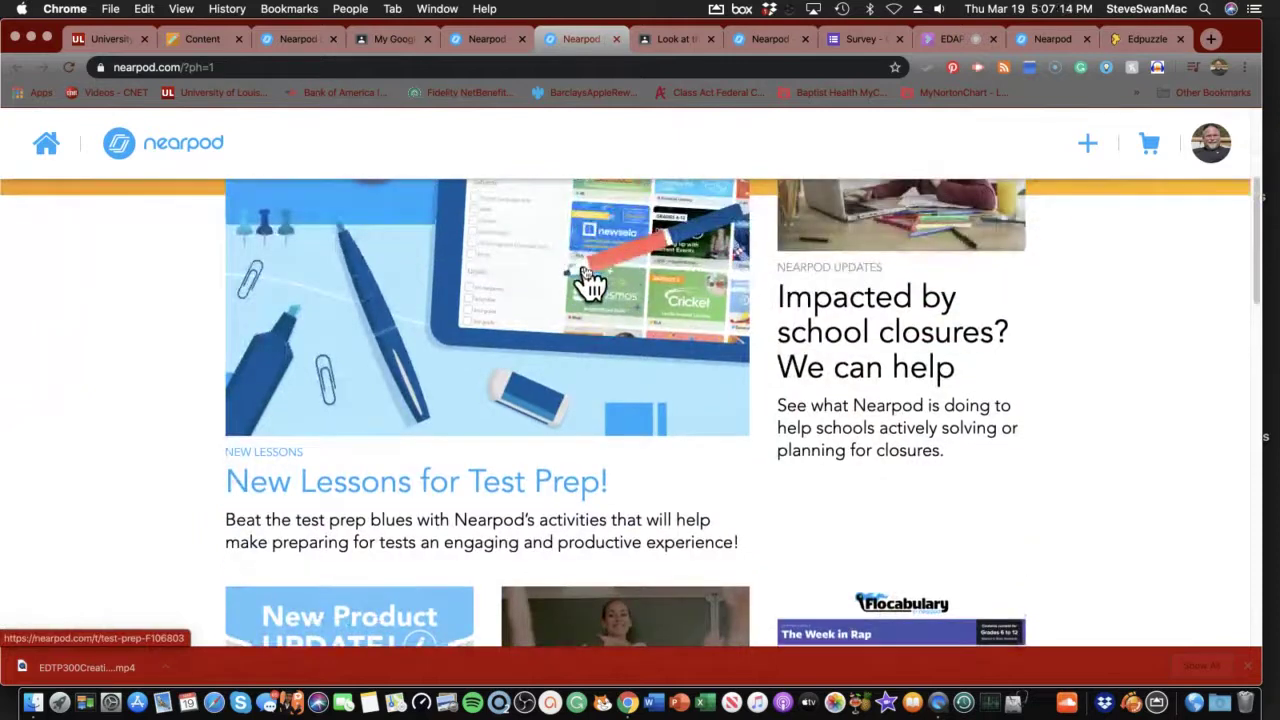
pyautogui.scroll(5, 590, 283)
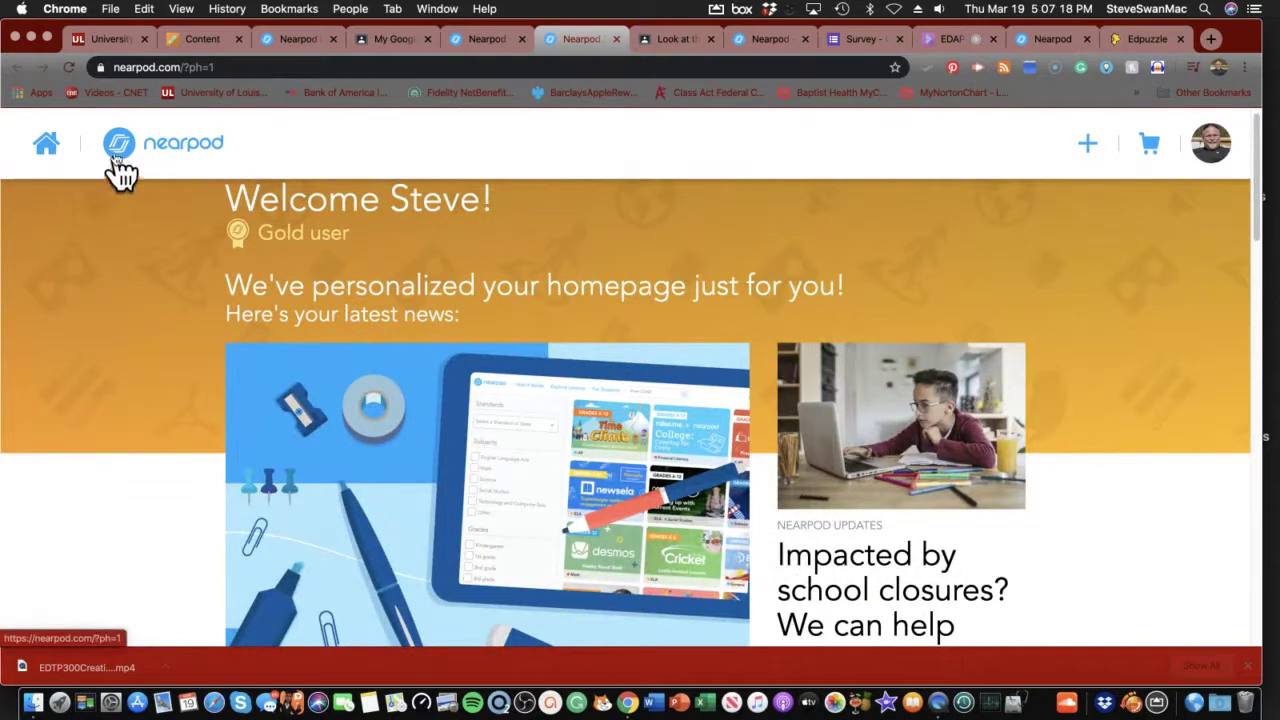
pyautogui.click(46, 146)
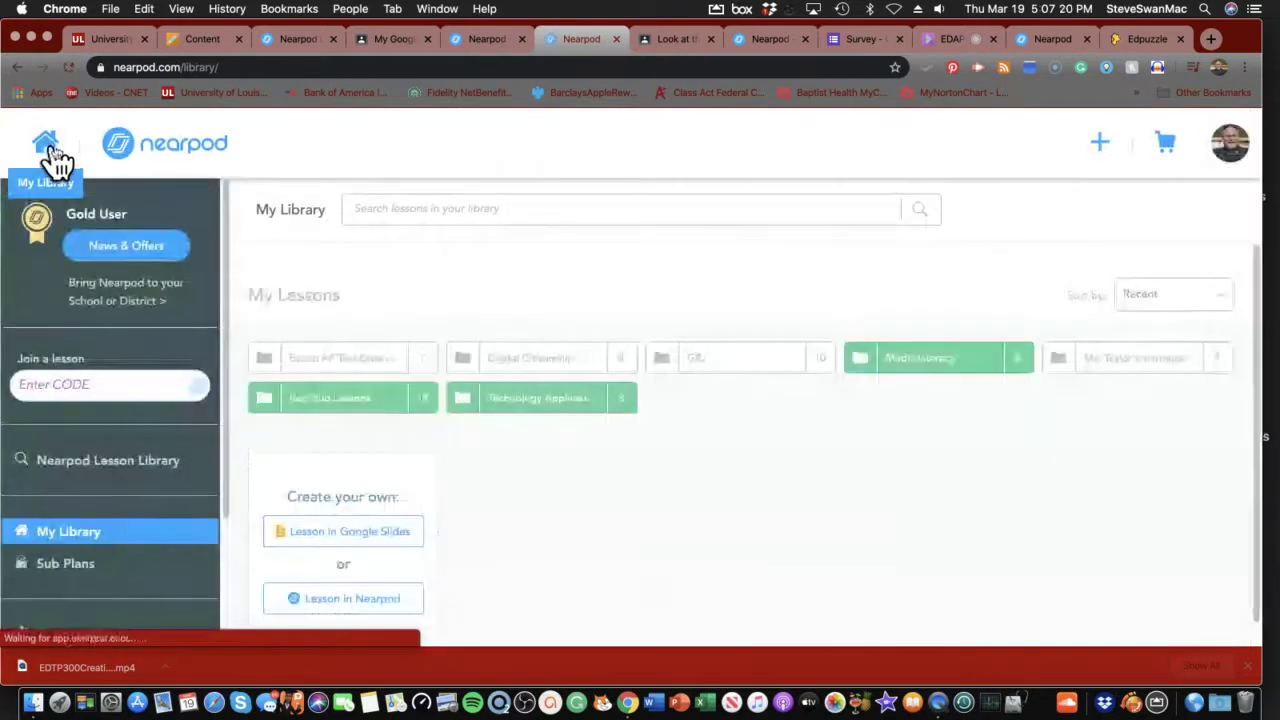
# Step: Look through the saved lessons and folders in My Library
pyautogui.scroll(-5, 325, 285)
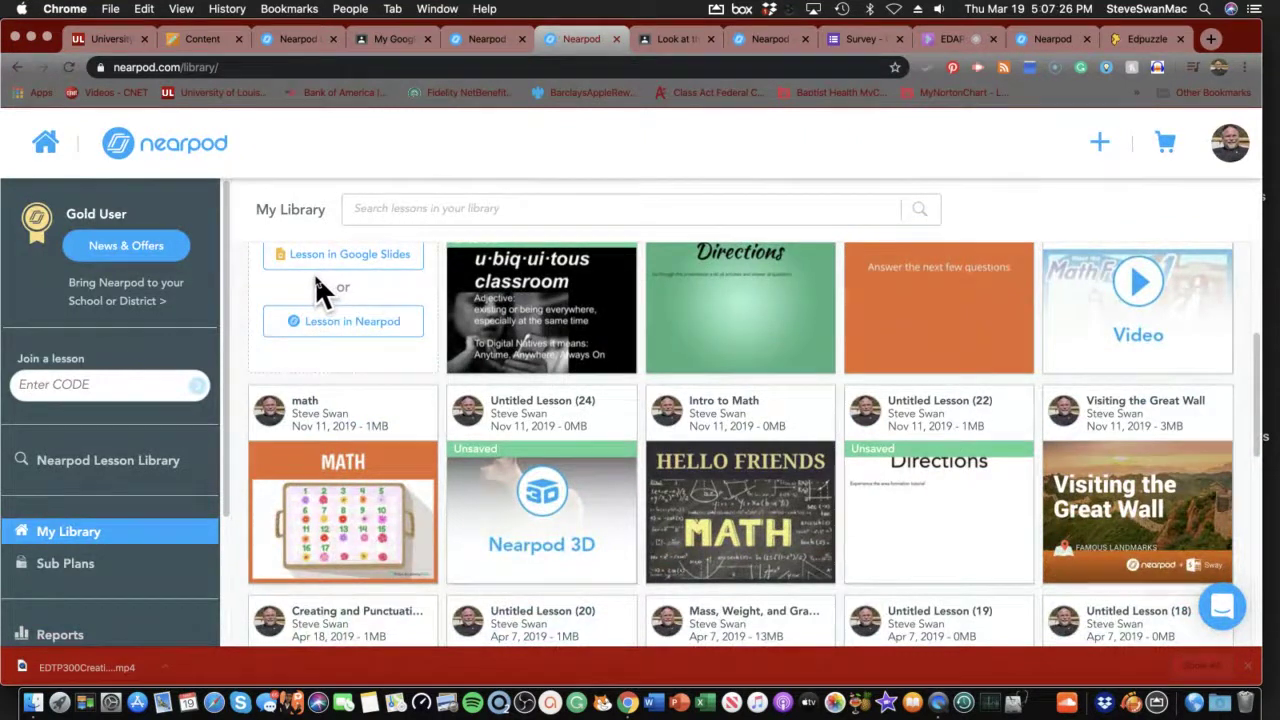
pyautogui.scroll(-4, 314, 273)
pyautogui.scroll(-4, 314, 273)
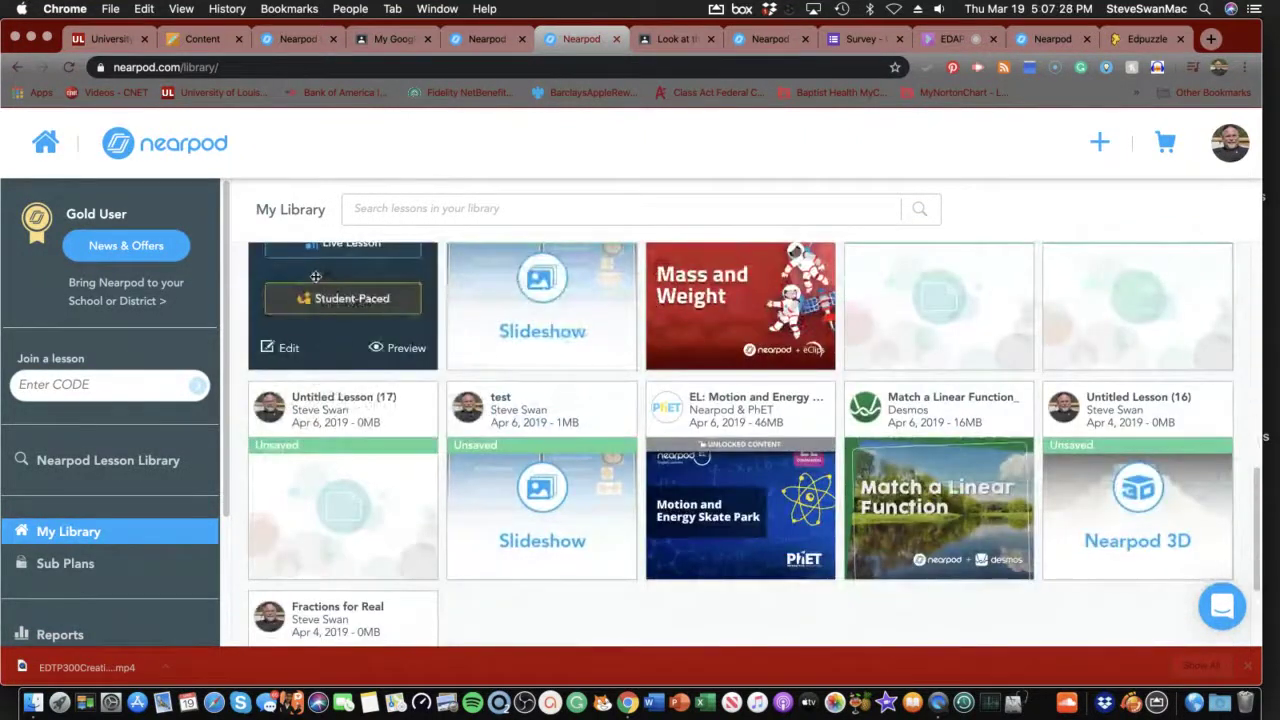
pyautogui.scroll(8, 315, 276)
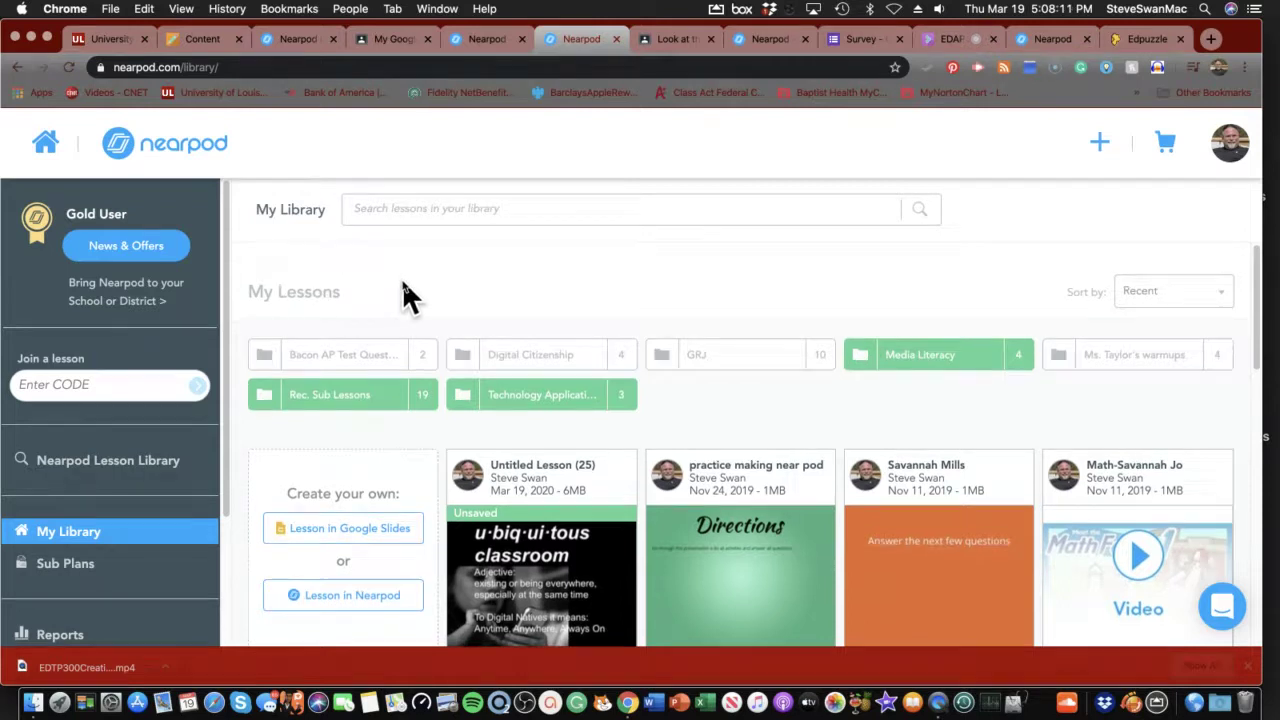
pyautogui.scroll(-3, 405, 290)
pyautogui.moveTo(477, 318)
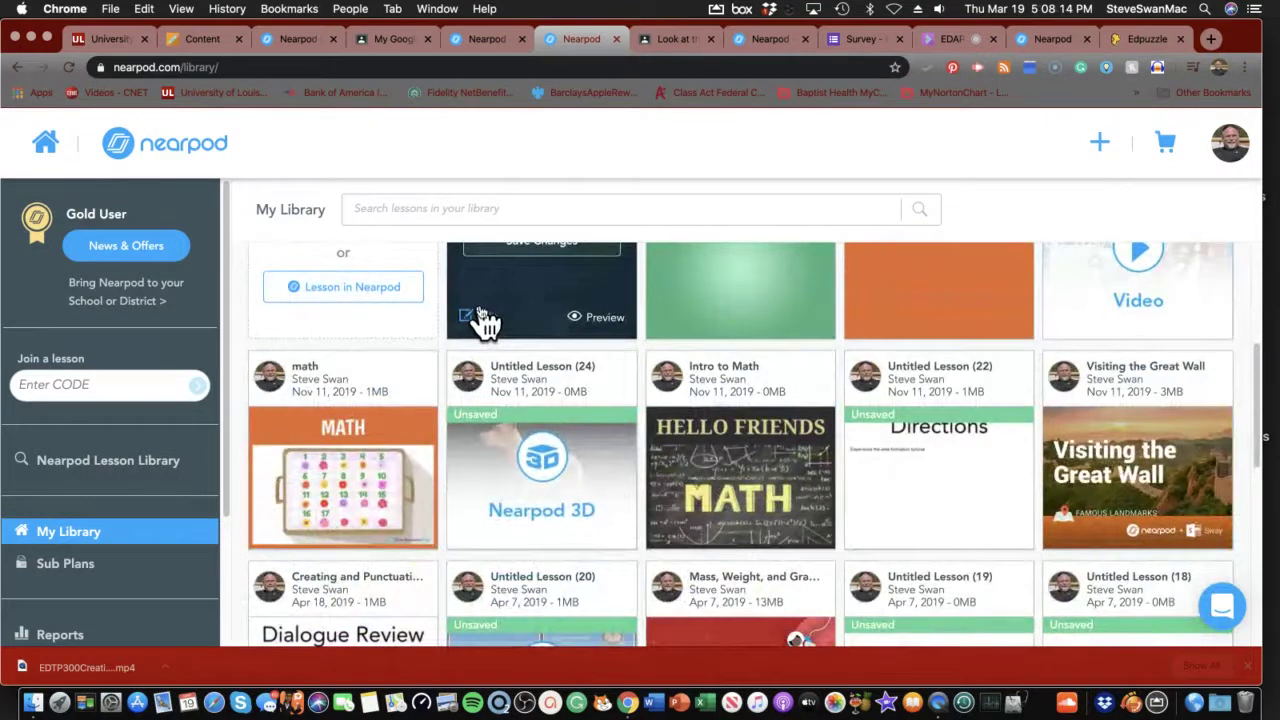
pyautogui.scroll(2, 477, 318)
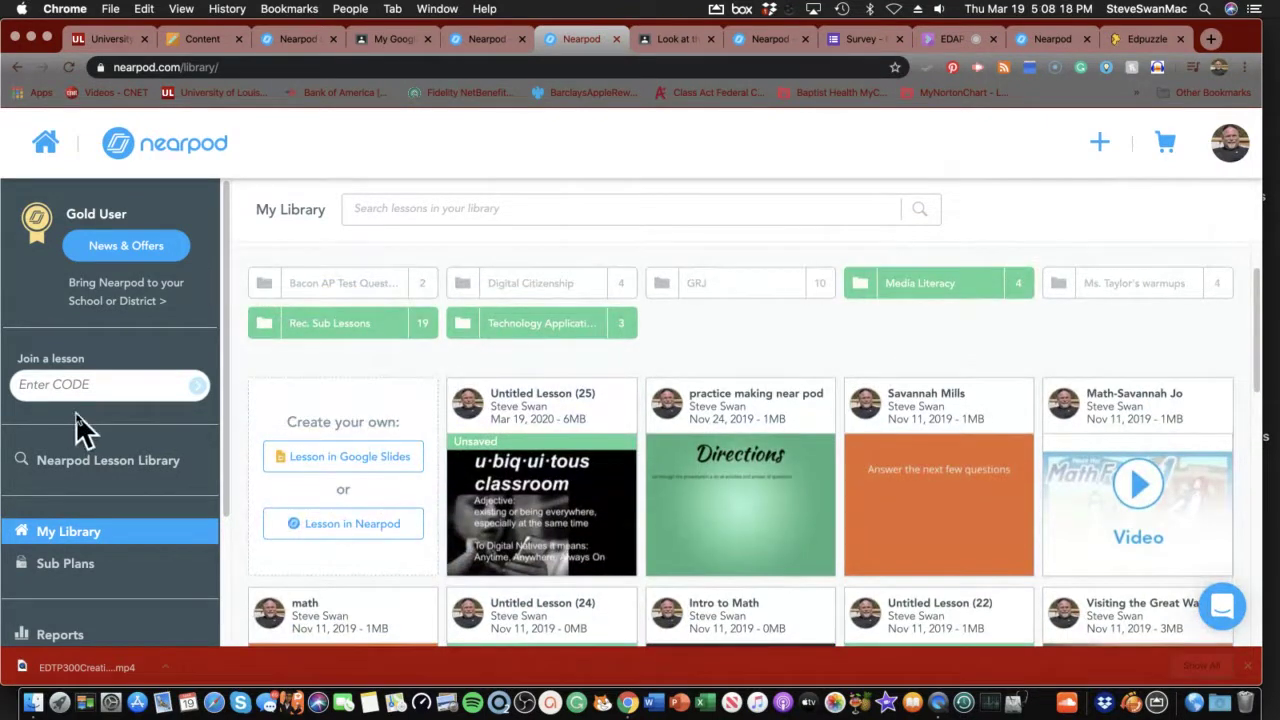
# Step: Open the Nearpod Lesson Library and filter the lessons by the English Language Arts subject
pyautogui.scroll(-4, 88, 320)
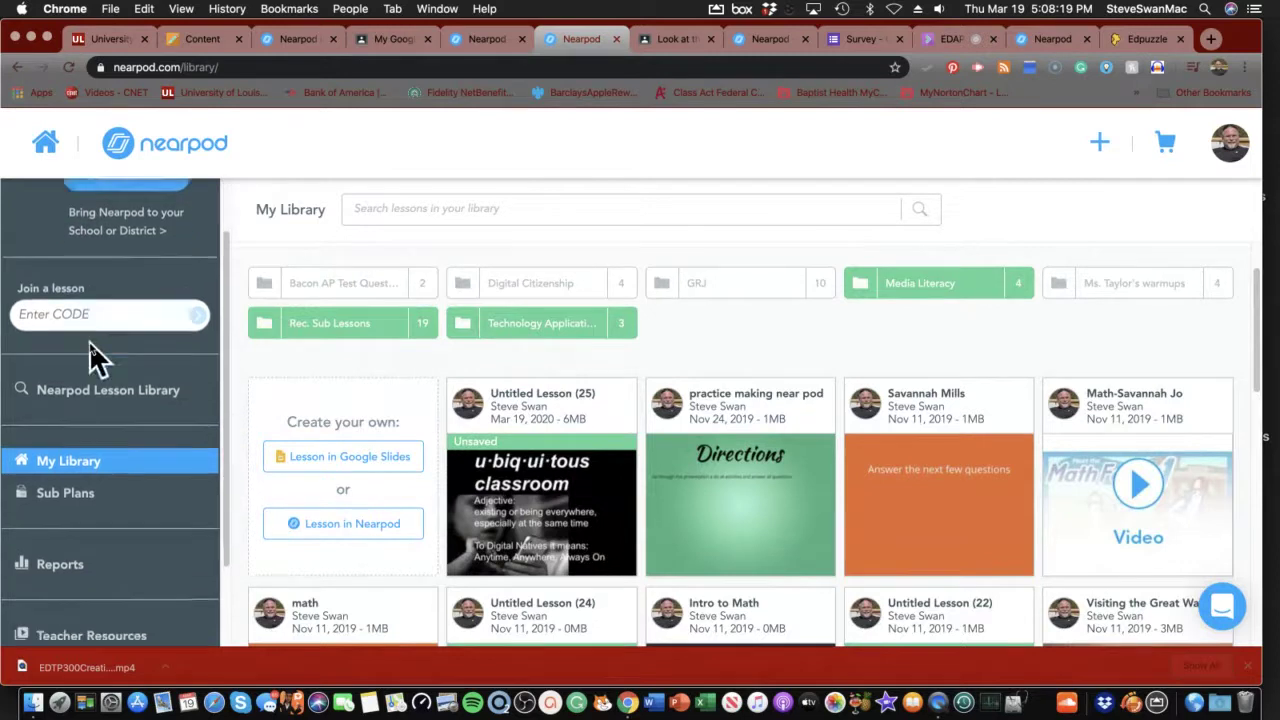
pyautogui.click(95, 290)
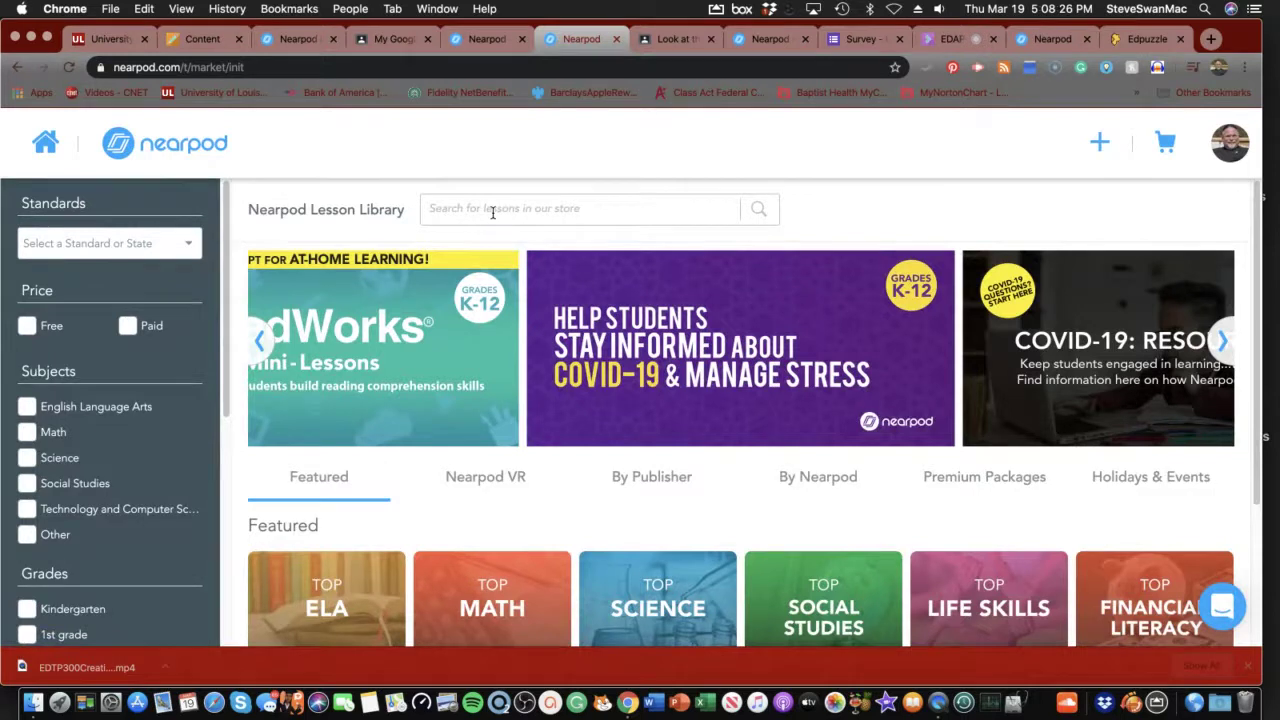
pyautogui.click(27, 407)
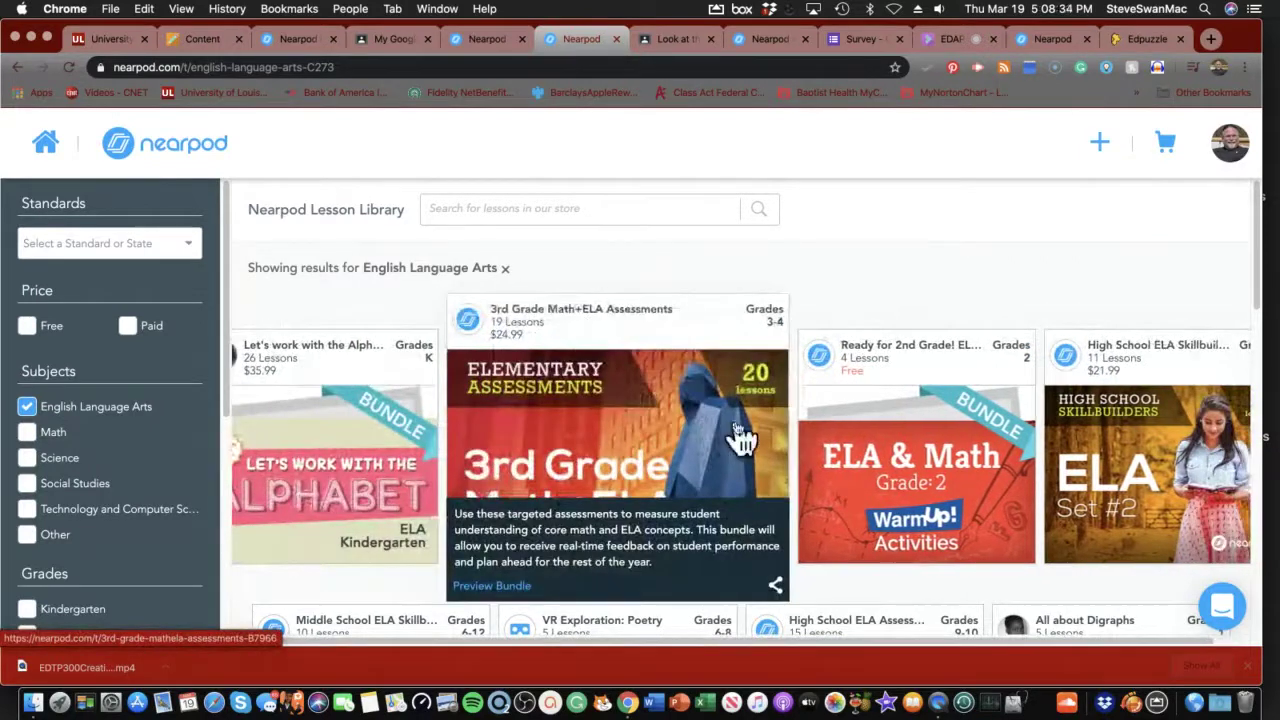
# Step: Browse the English Language Arts bundles, checking their grade levels, prices and descriptions
pyautogui.scroll(-3, 805, 450)
pyautogui.scroll(3, 808, 455)
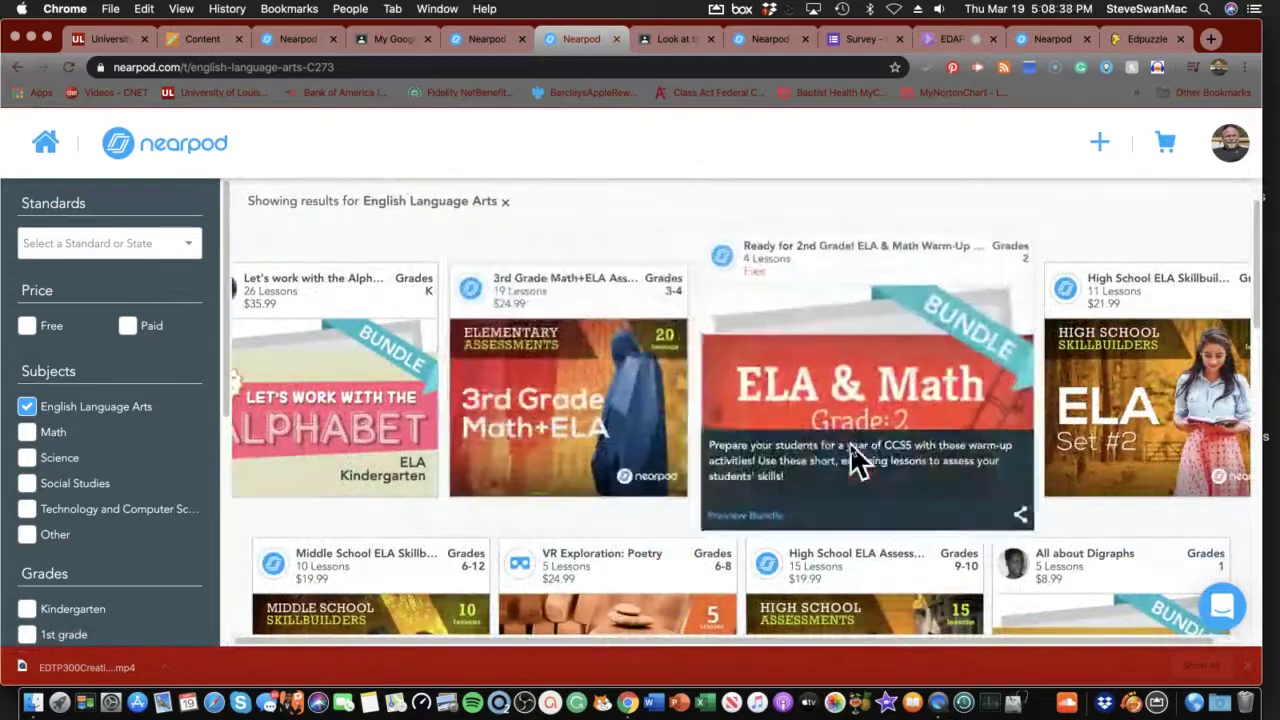
pyautogui.scroll(-1, 849, 444)
pyautogui.scroll(-4, 849, 444)
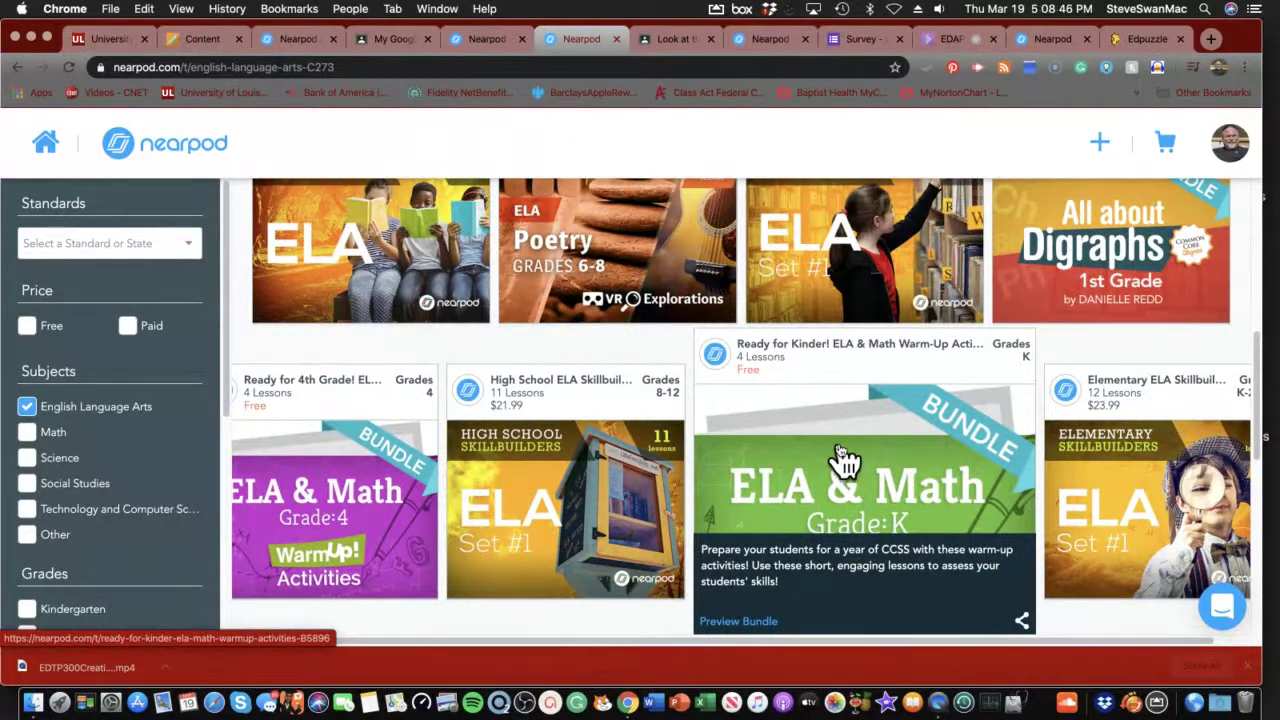
pyautogui.scroll(-5, 840, 458)
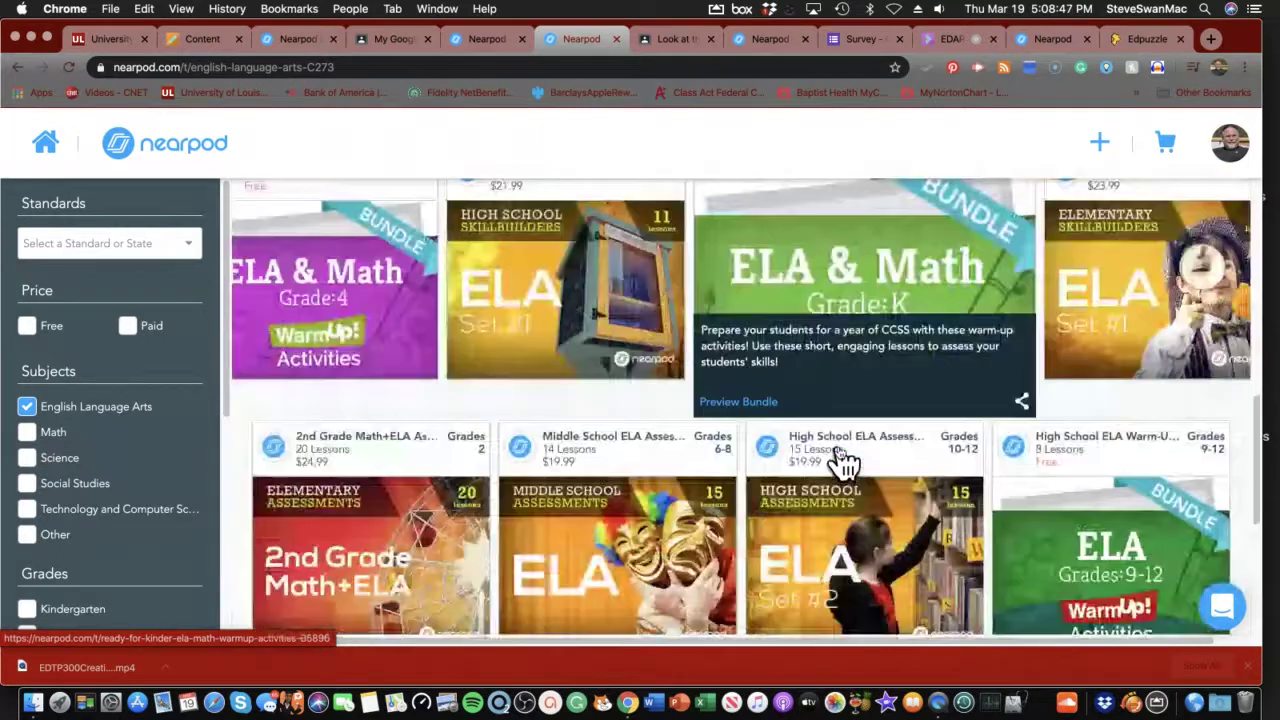
pyautogui.scroll(-2, 843, 462)
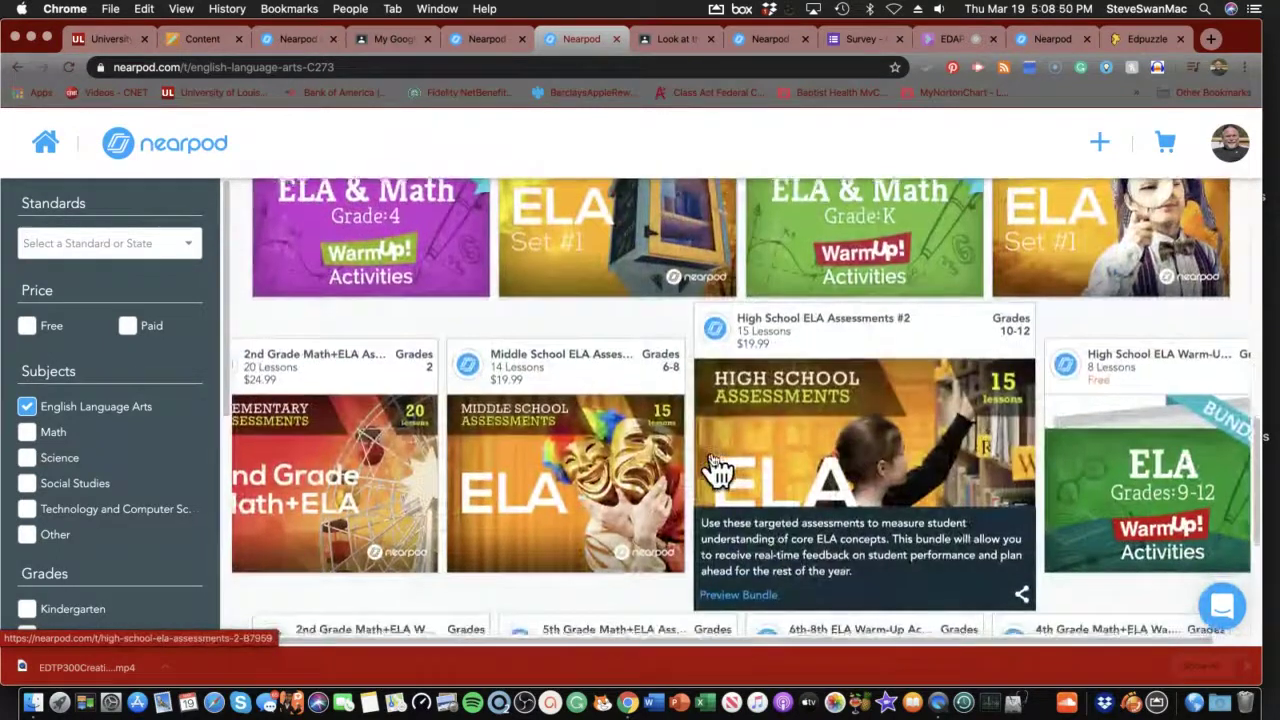
pyautogui.scroll(-3, 720, 465)
pyautogui.scroll(-4, 712, 450)
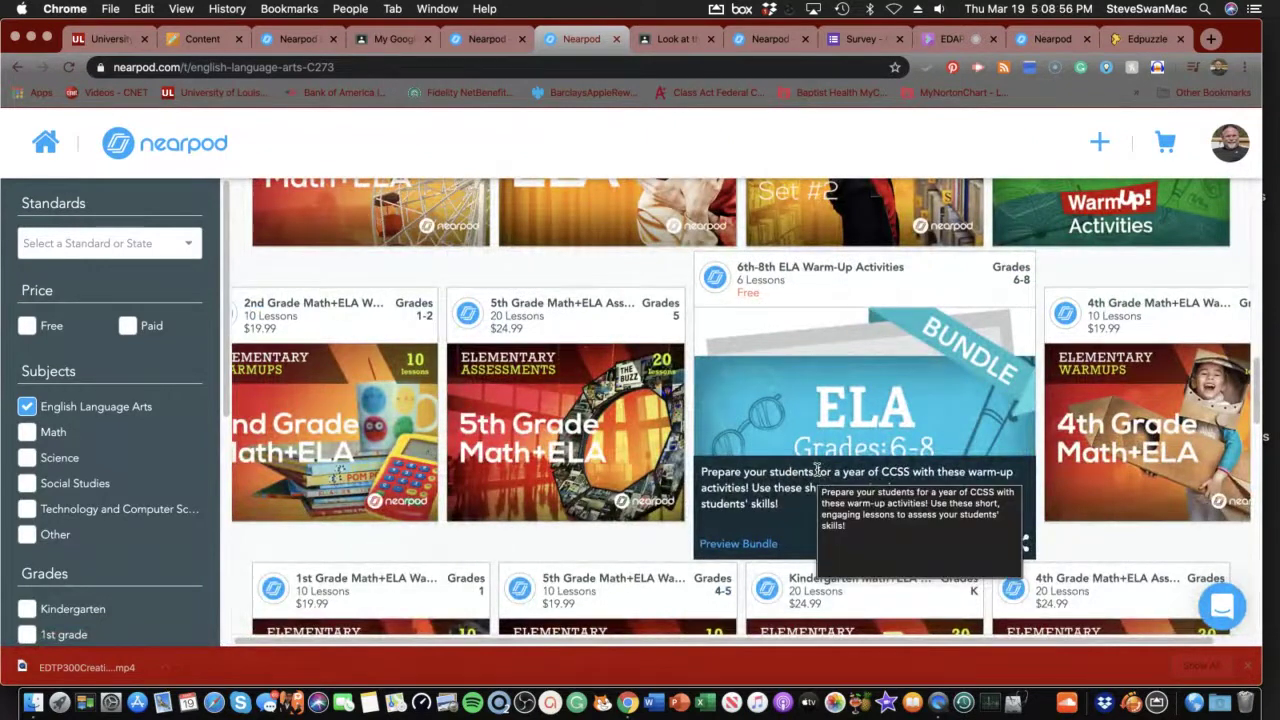
# Step: Open the free 6th-8th ELA Warm-Up Activities bundle and preview its second slide and included lessons
pyautogui.click(938, 432)
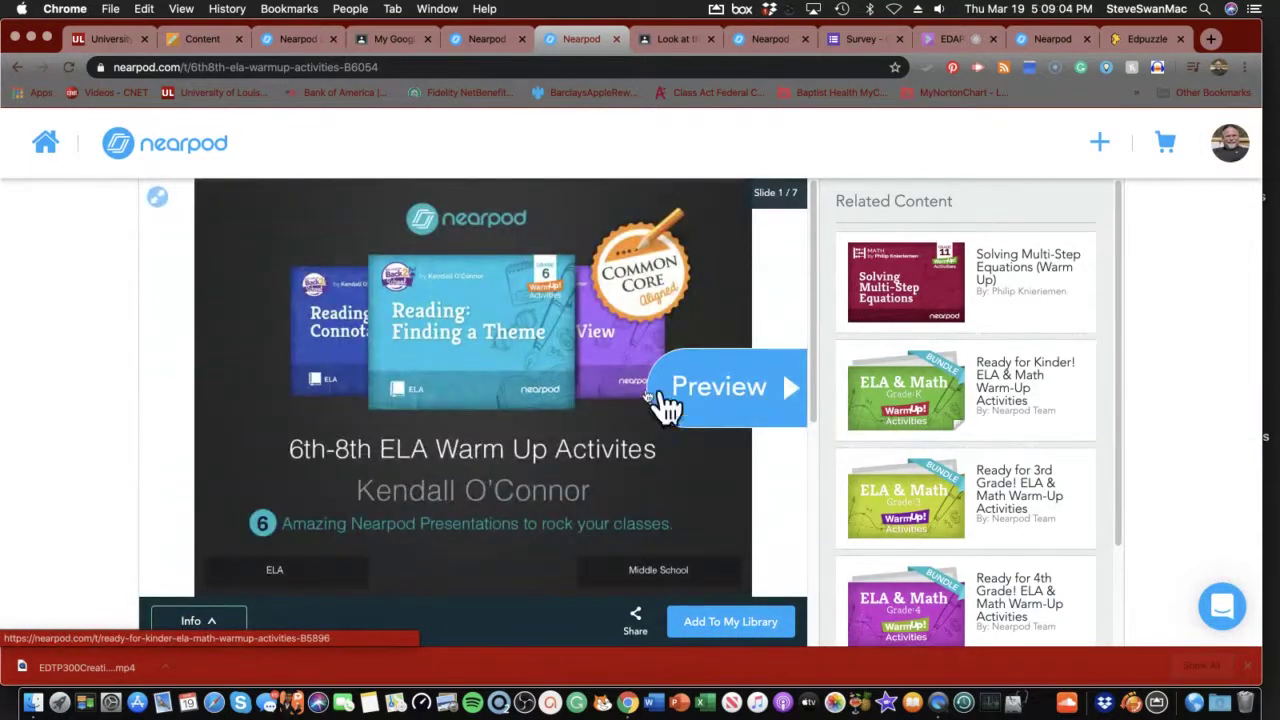
pyautogui.click(737, 402)
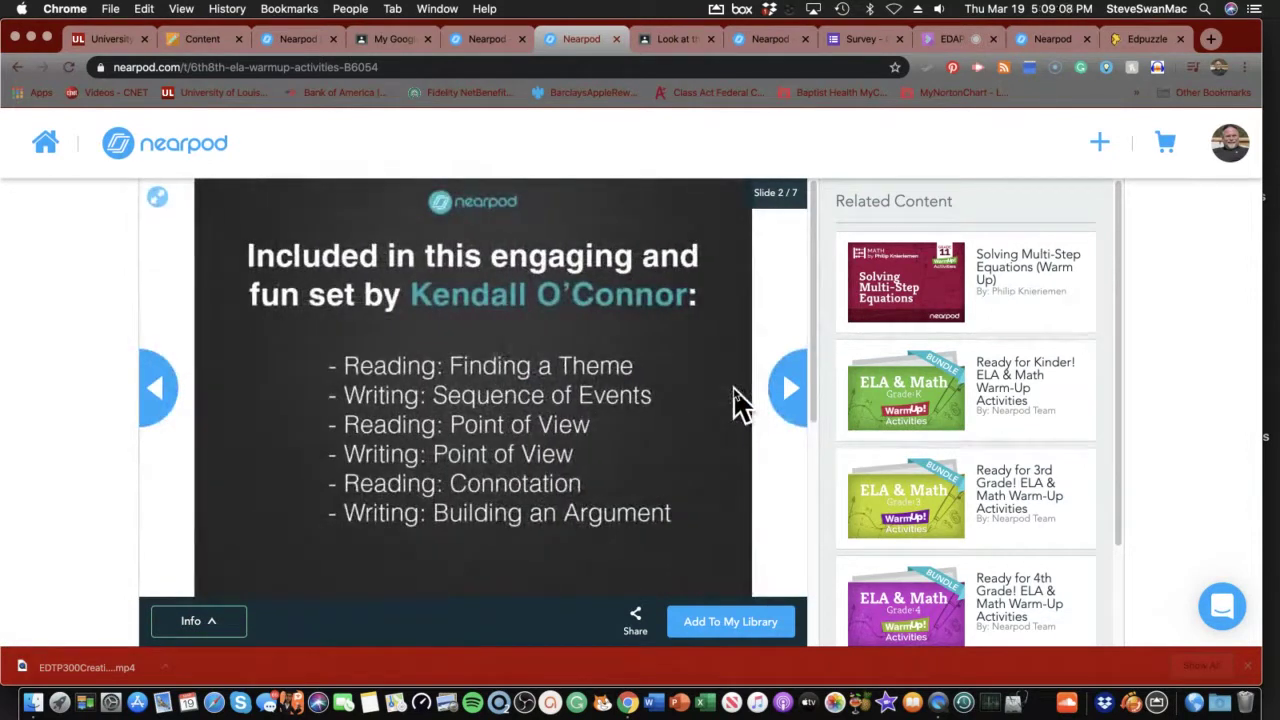
pyautogui.scroll(-3, 617, 407)
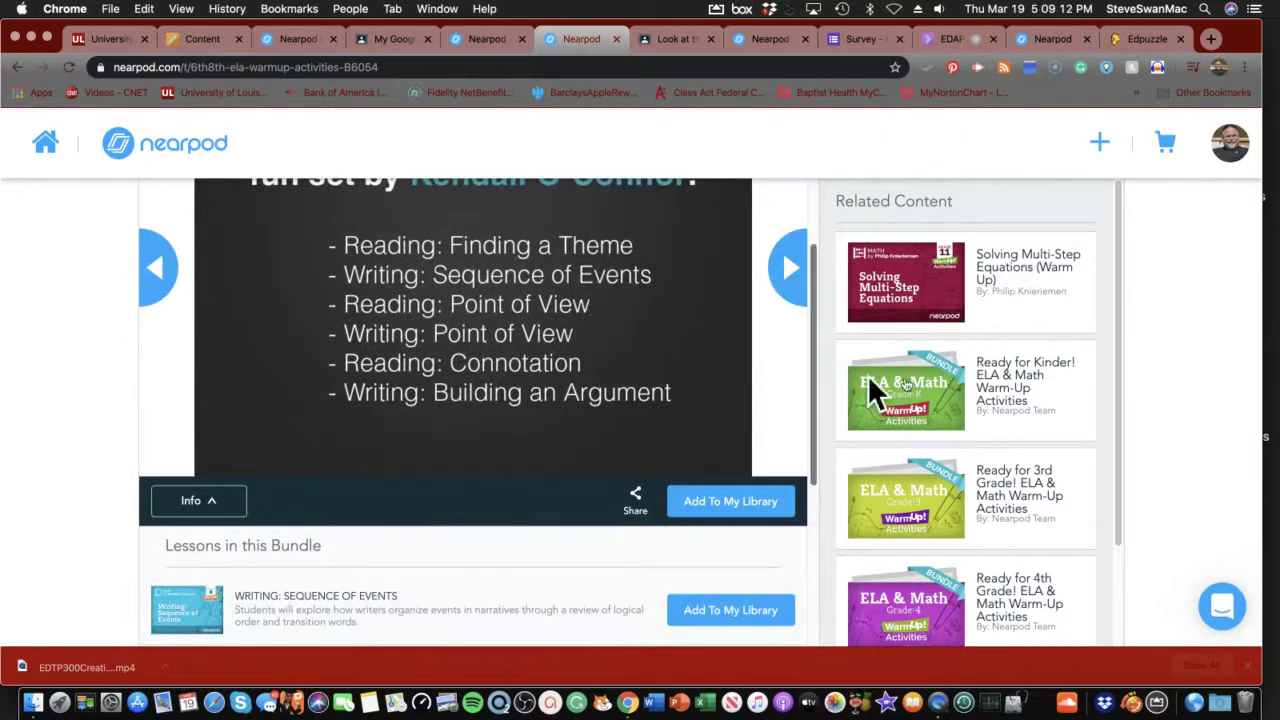
# Step: Open the related Ready for Kinder! ELA & Math Warm-Up Activities bundle and preview all its slides
pyautogui.click(900, 400)
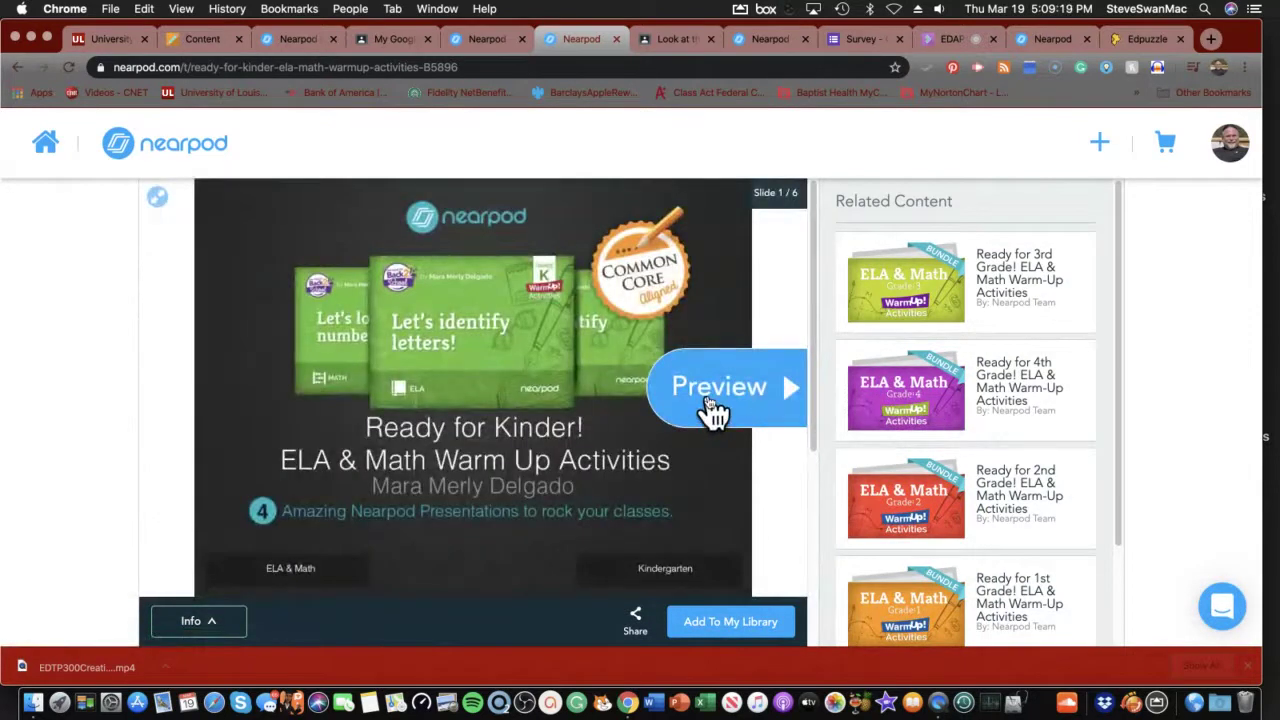
pyautogui.click(710, 400)
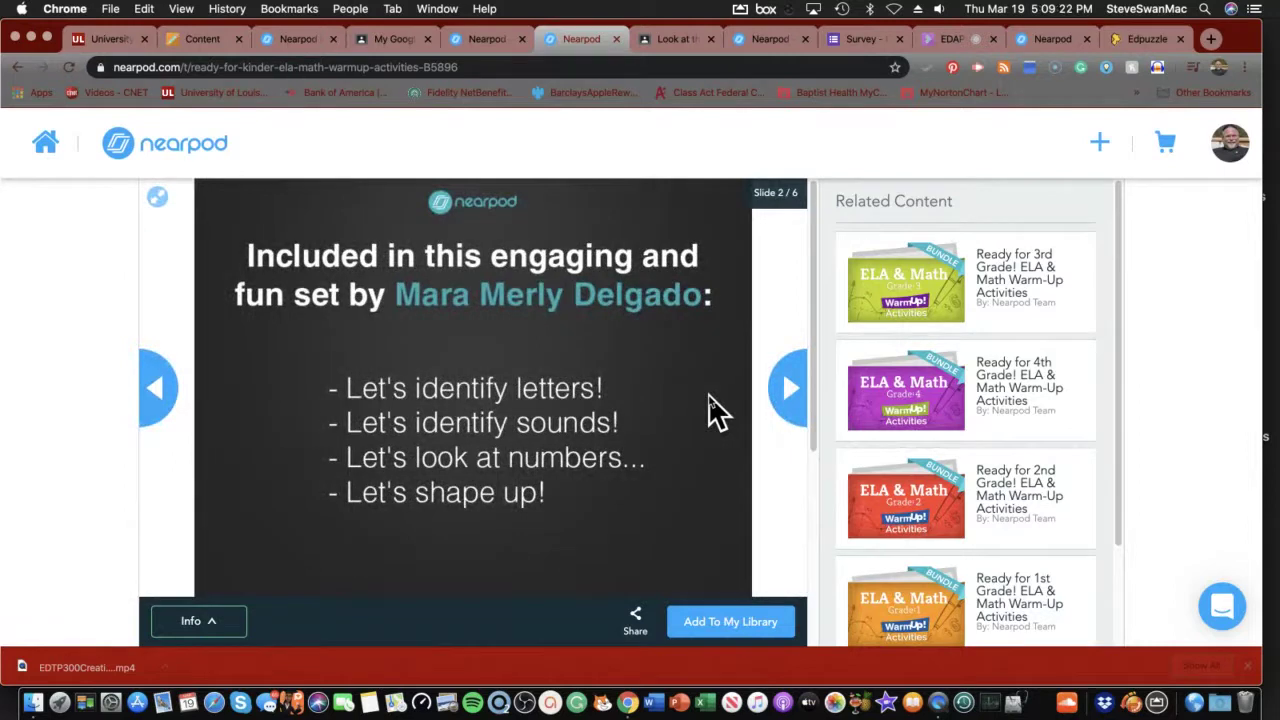
pyautogui.click(788, 395)
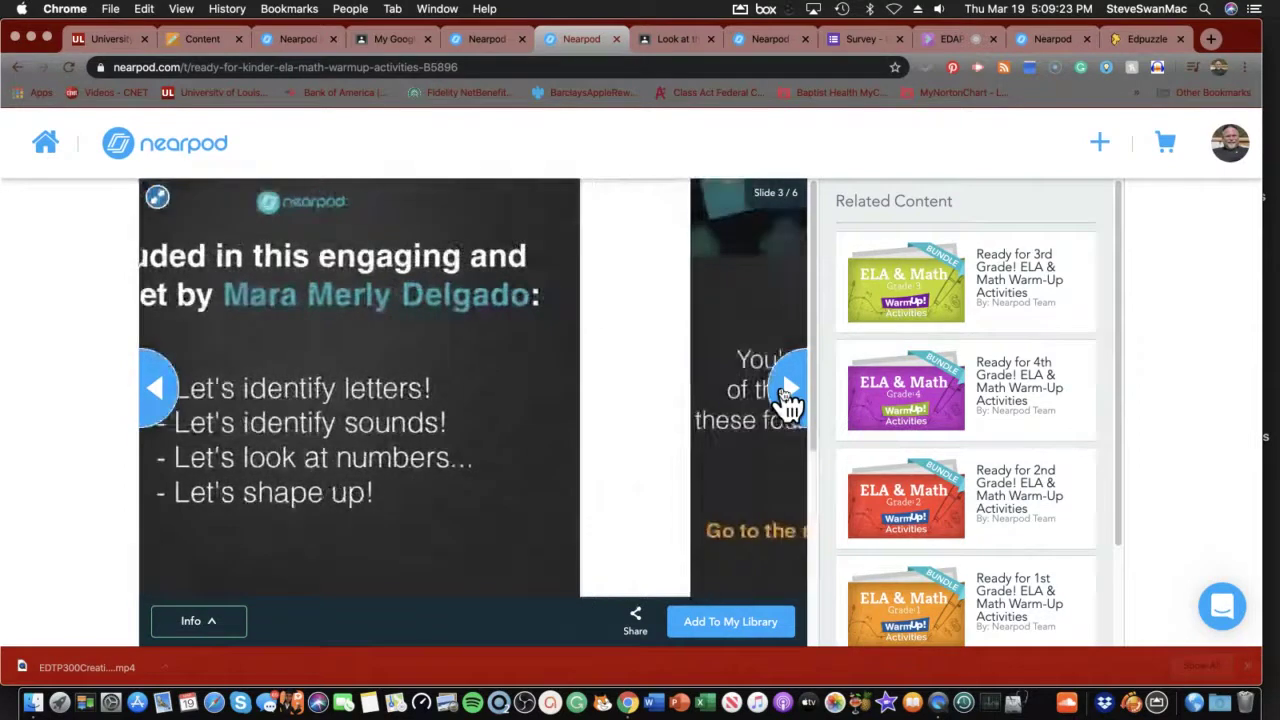
pyautogui.click(788, 395)
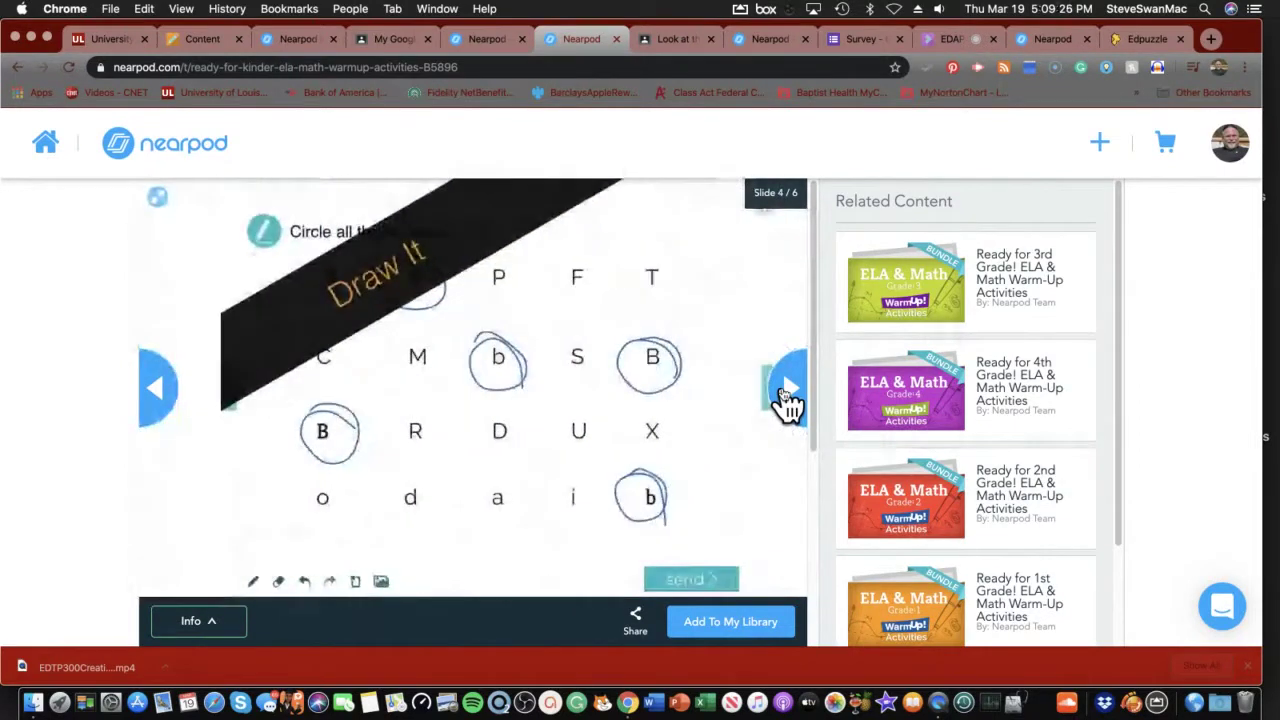
pyautogui.click(788, 395)
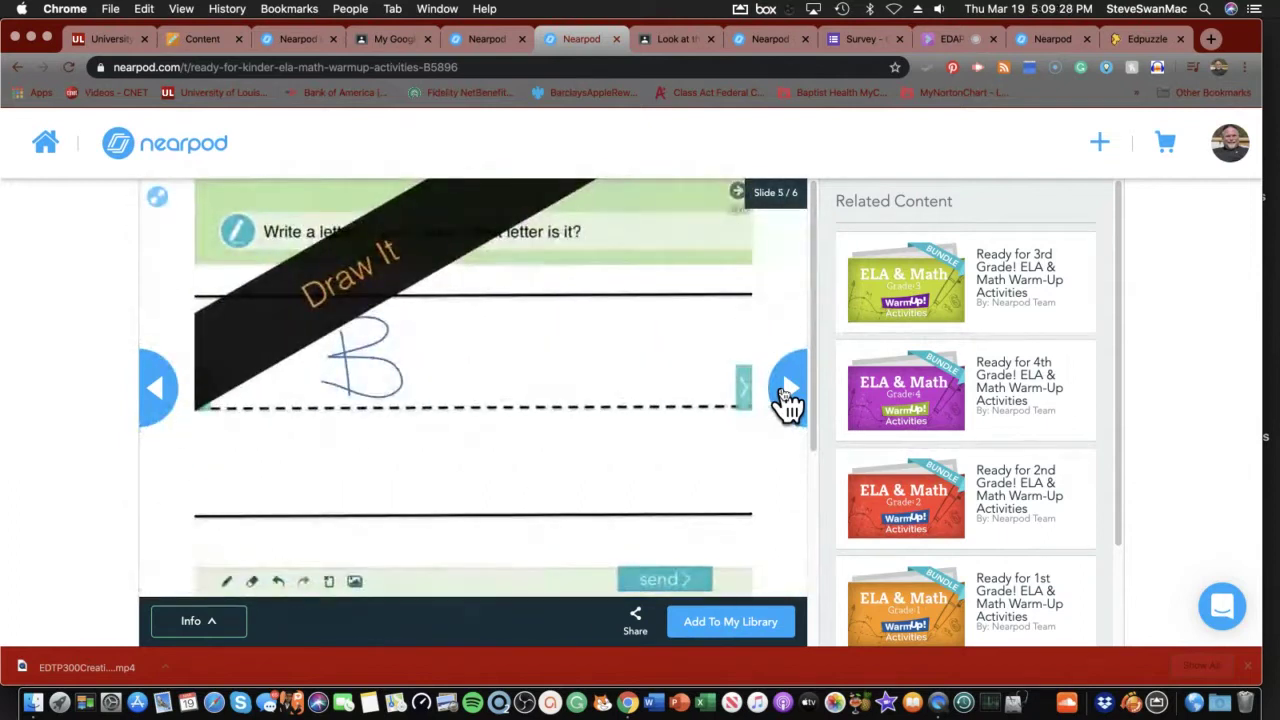
pyautogui.click(788, 395)
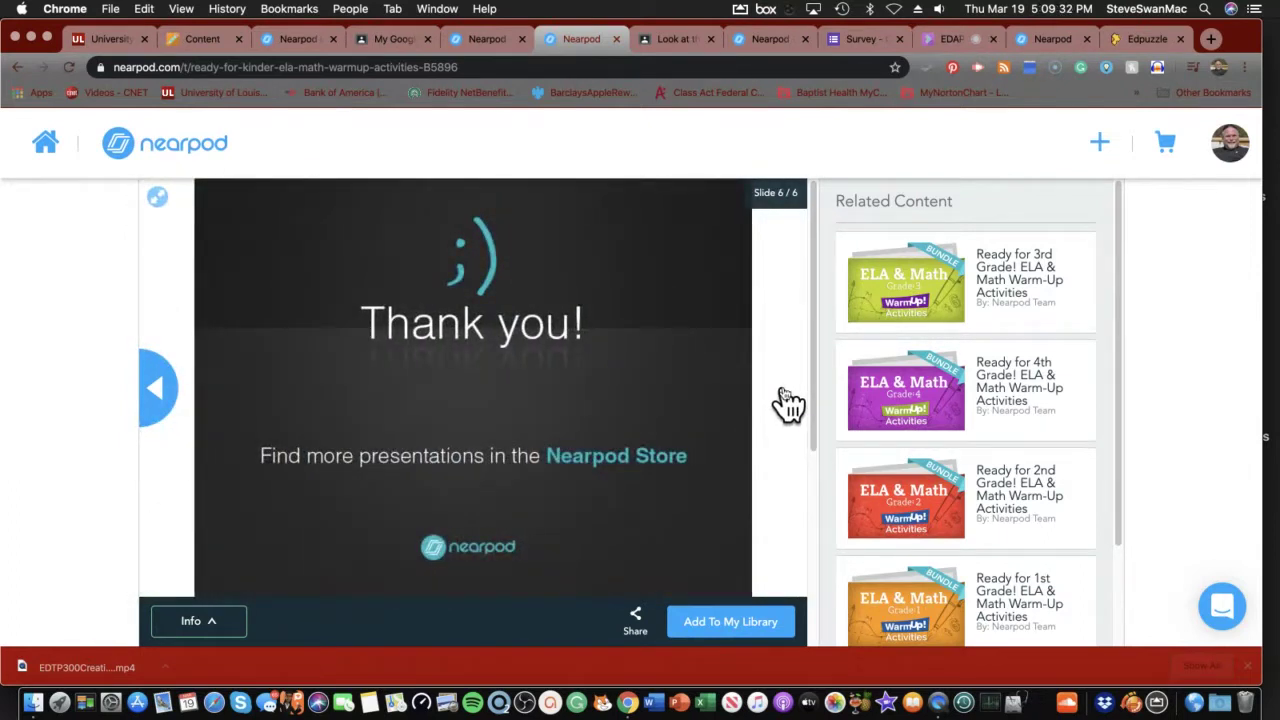
# Step: Look through the kindergarten bundle's related content, then return to the 6th-8th ELA Warm-Up bundle and review its related content
pyautogui.scroll(-3, 900, 478)
pyautogui.scroll(1, 895, 445)
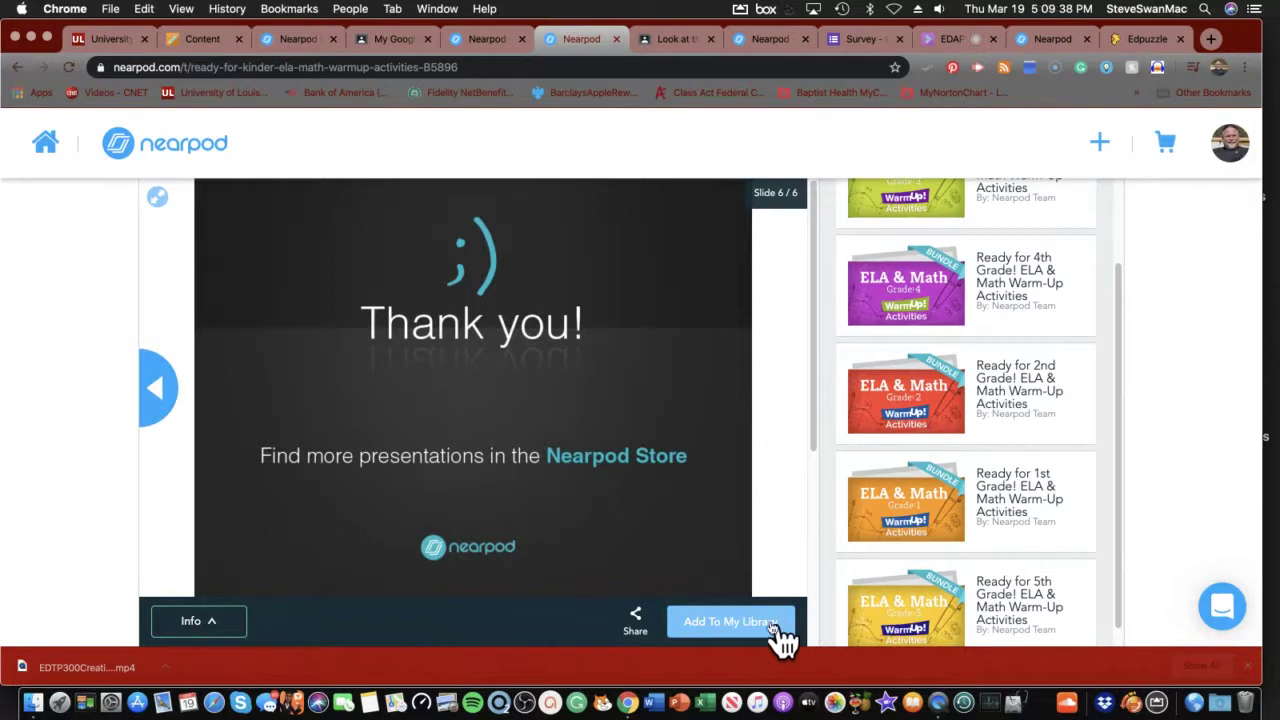
pyautogui.scroll(-1, 897, 645)
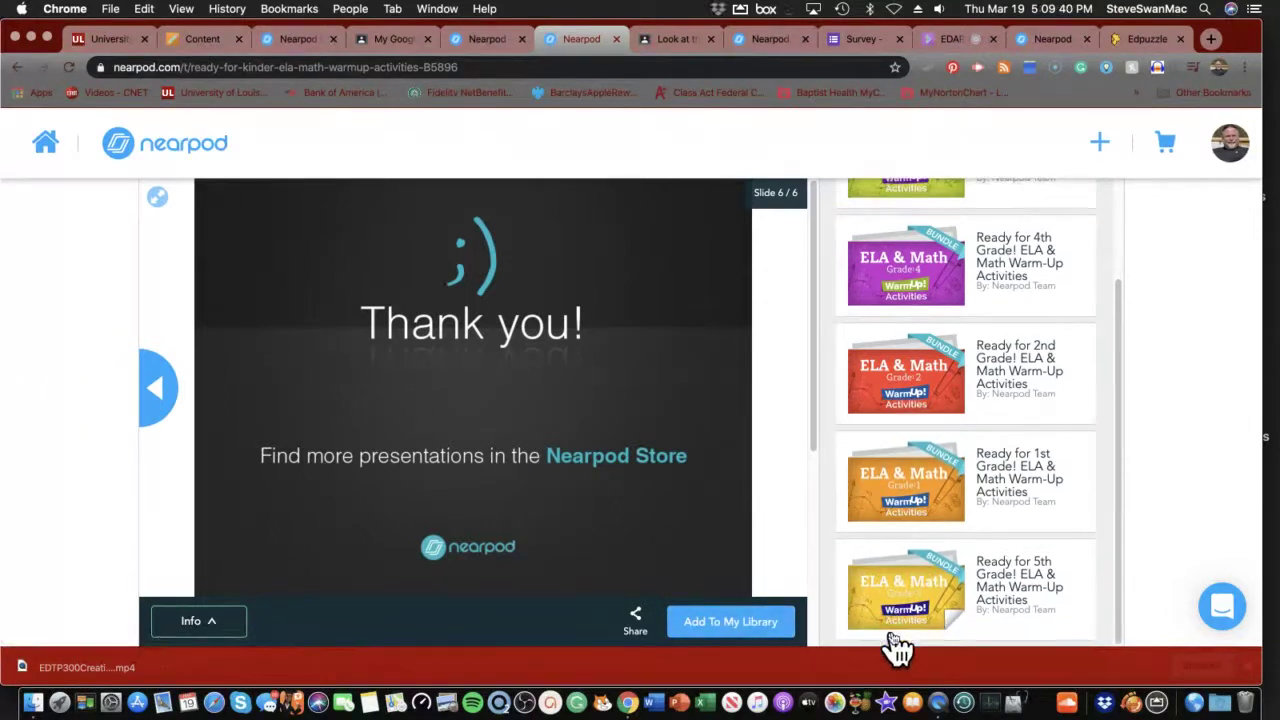
pyautogui.scroll(3, 900, 645)
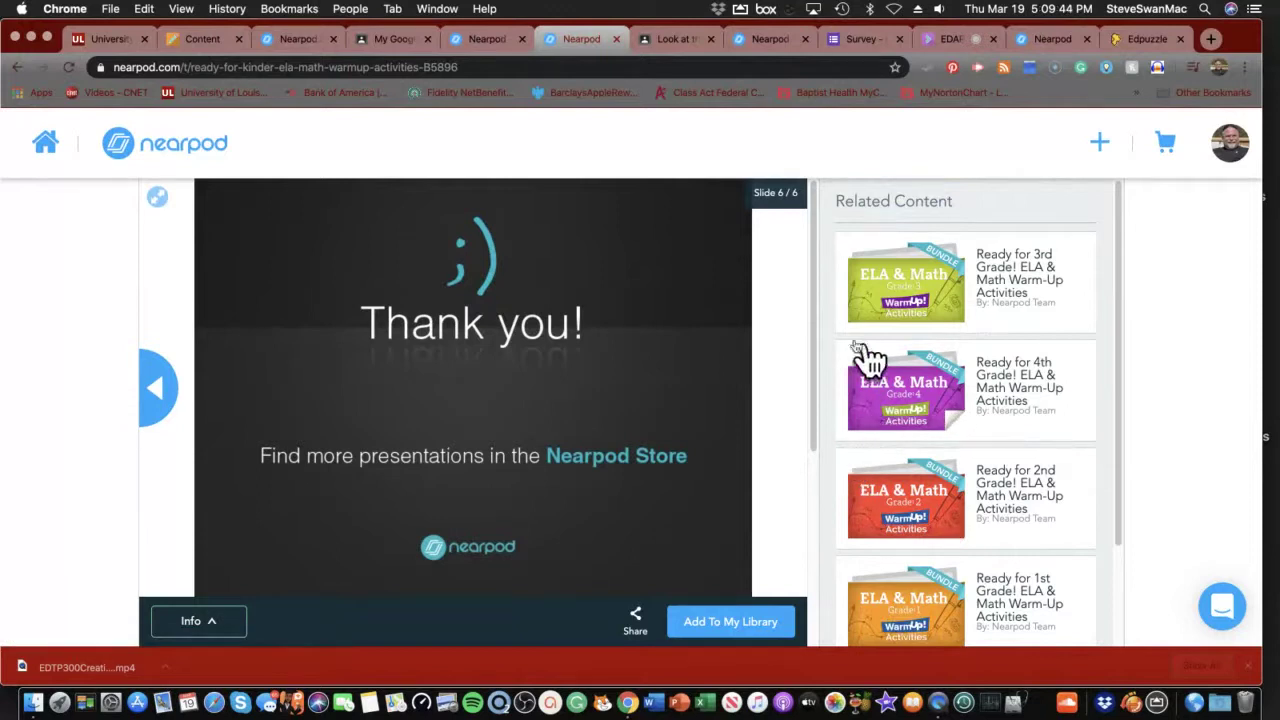
pyautogui.click(17, 67)
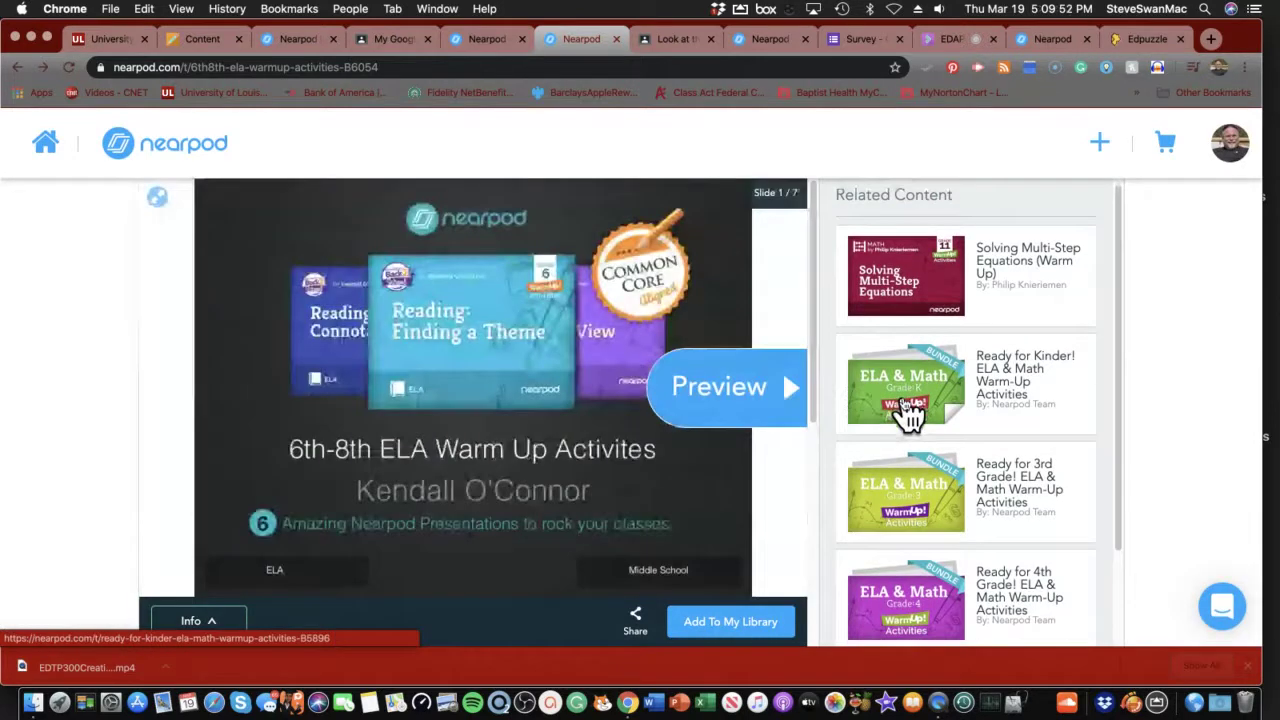
pyautogui.scroll(-2, 908, 415)
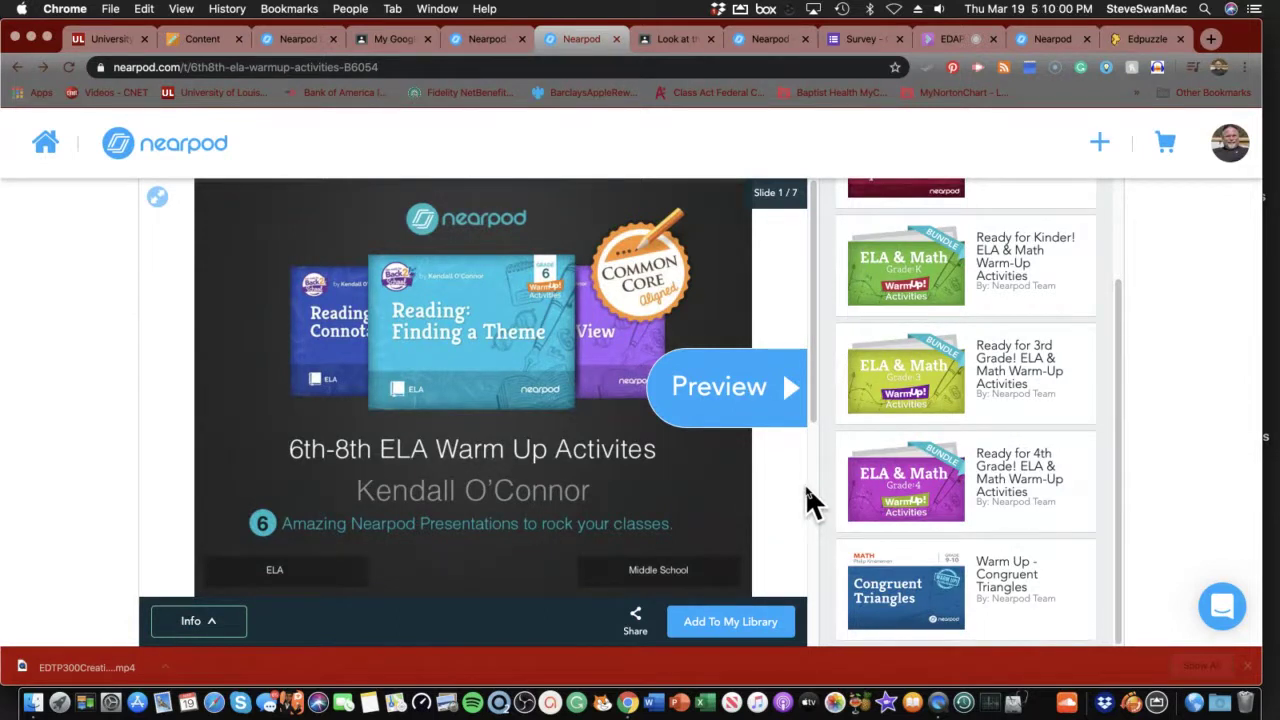
pyautogui.scroll(3, 986, 555)
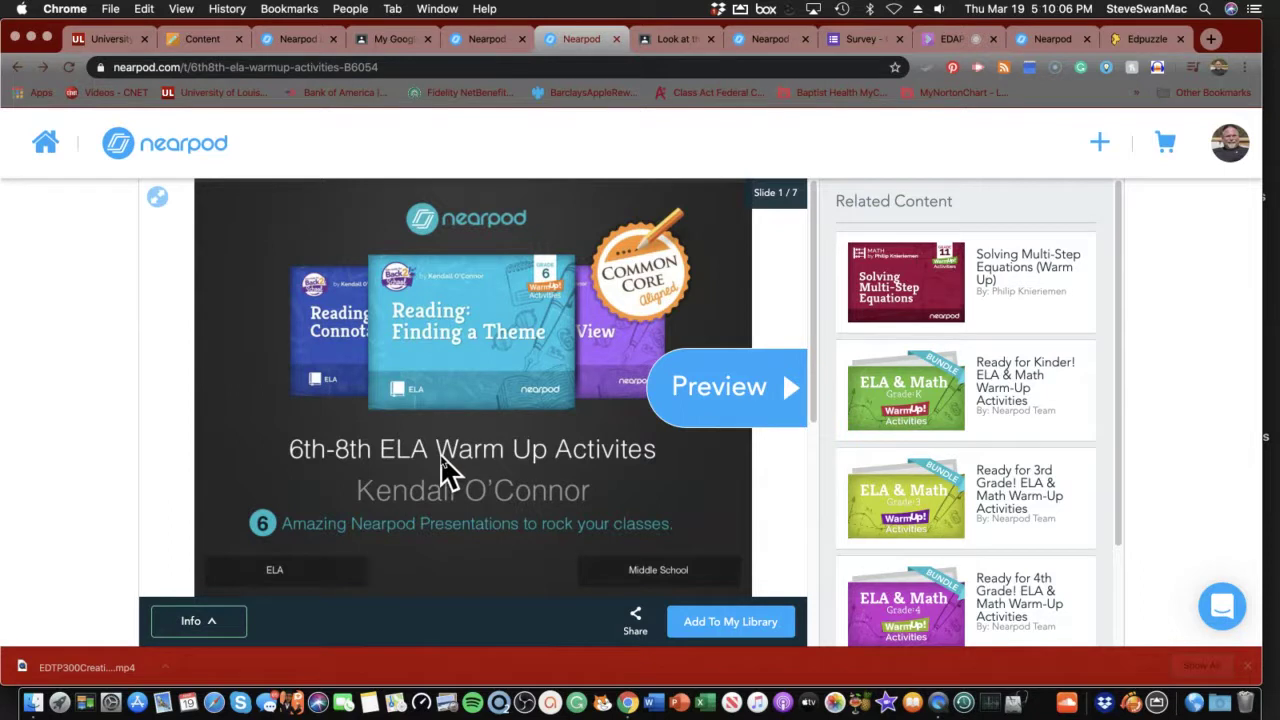
# Step: Preview the 6th-8th ELA Warm-Up bundle's slides through to slide 7, including its sample activities
pyautogui.click(658, 412)
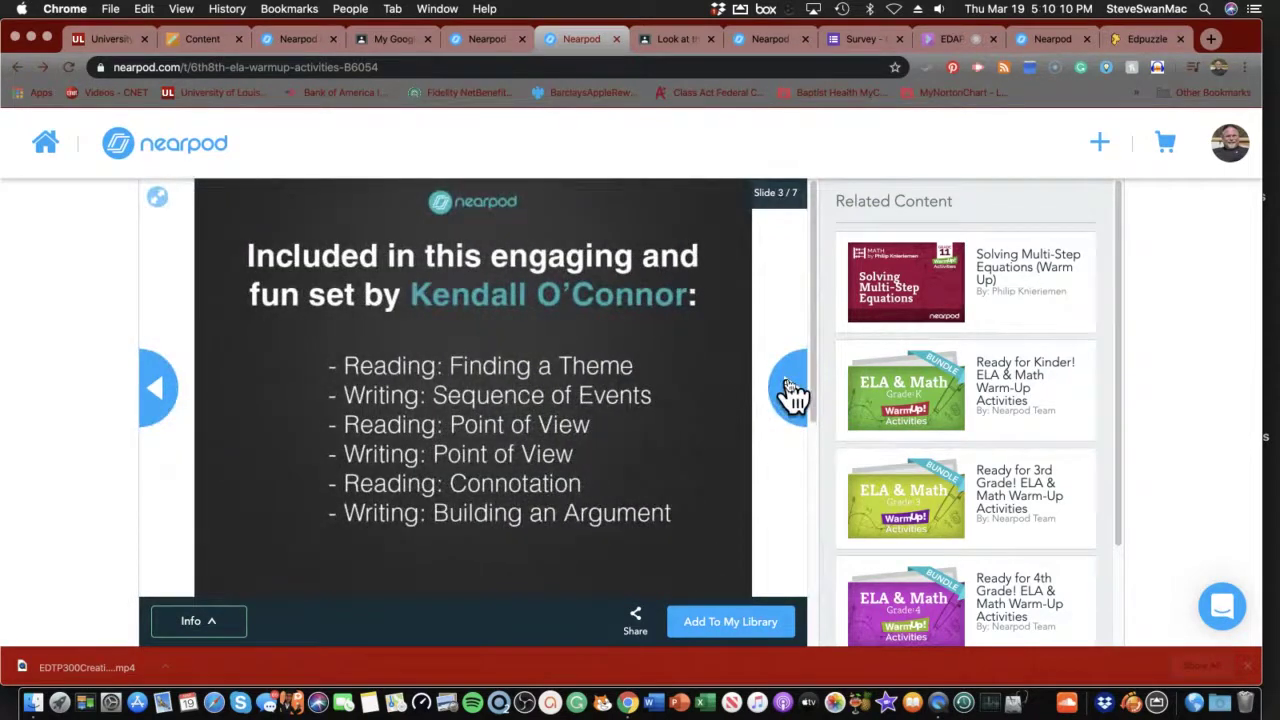
pyautogui.click(789, 392)
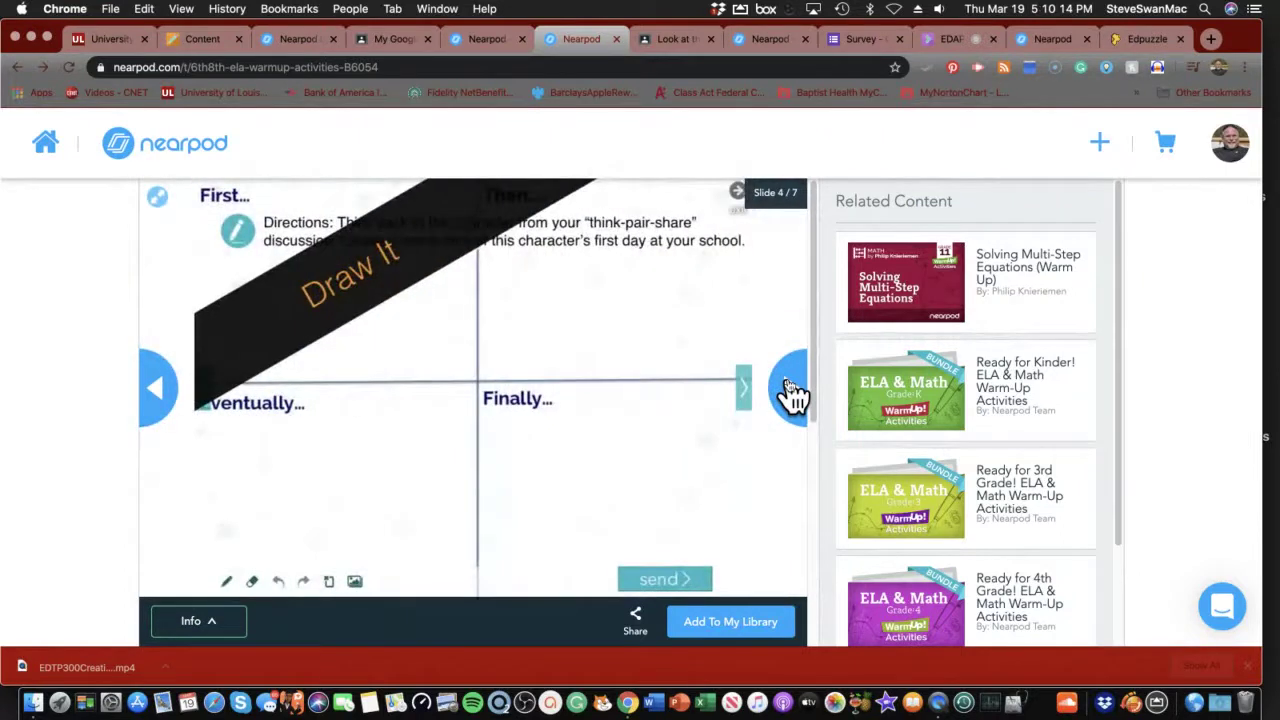
pyautogui.click(789, 392)
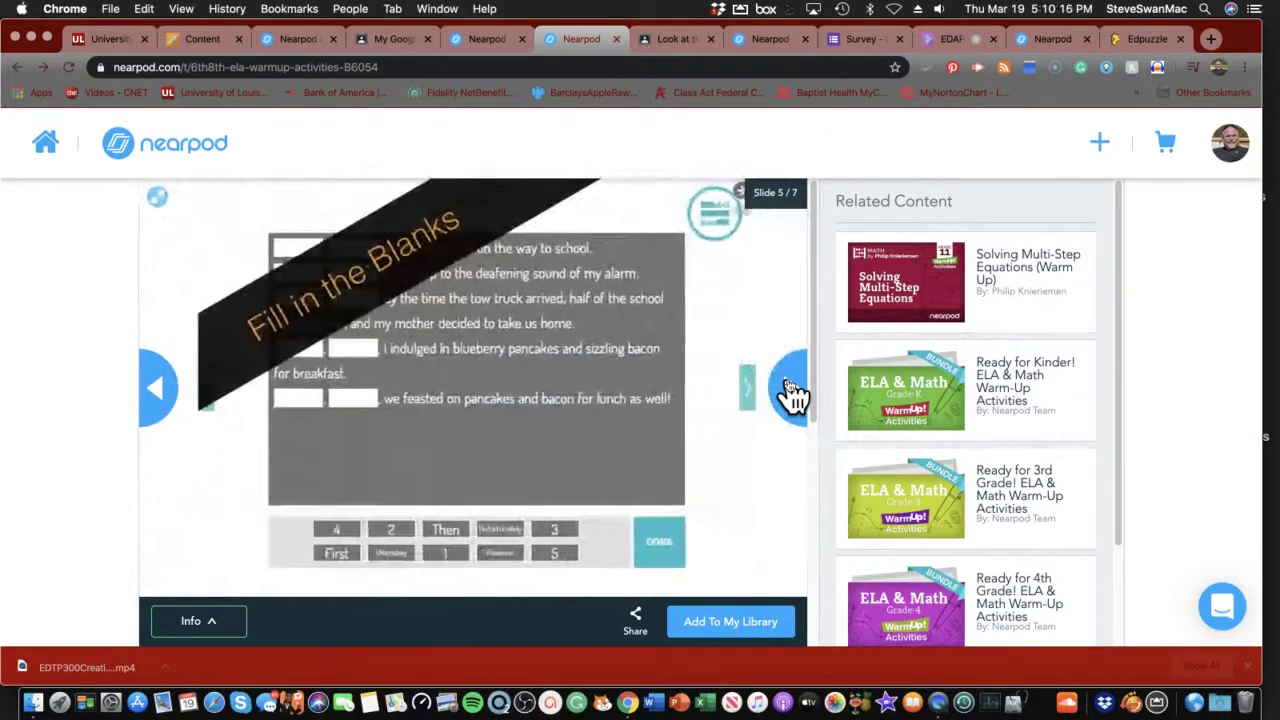
pyautogui.click(789, 392)
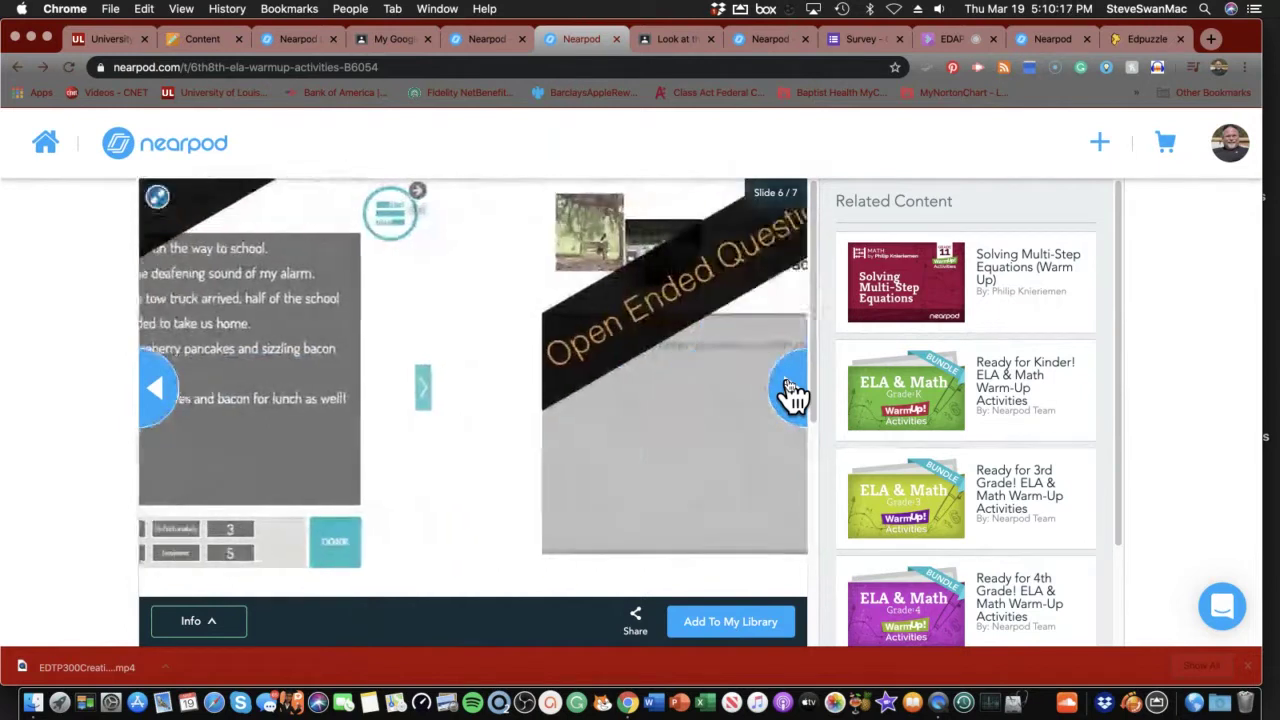
pyautogui.click(790, 393)
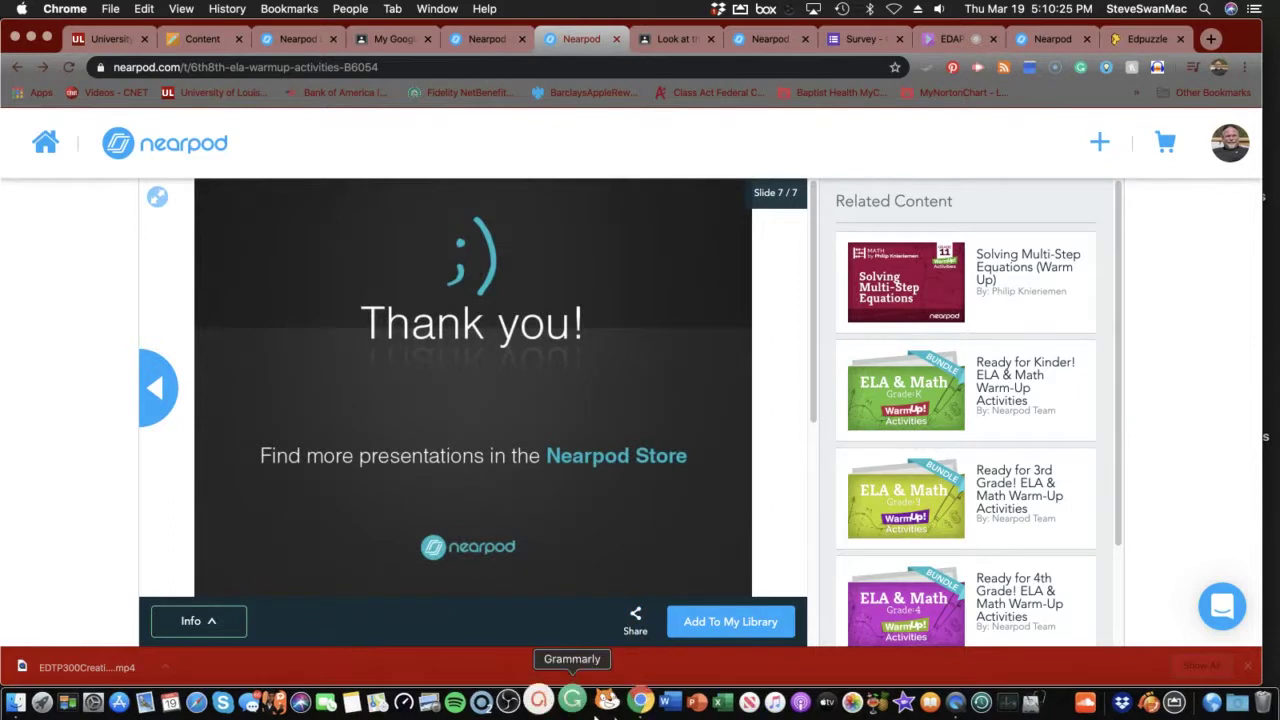
# Step: View the sharing options for the 6th-8th ELA Warm-Up bundle and close them to return to the bundle page
pyautogui.click(637, 622)
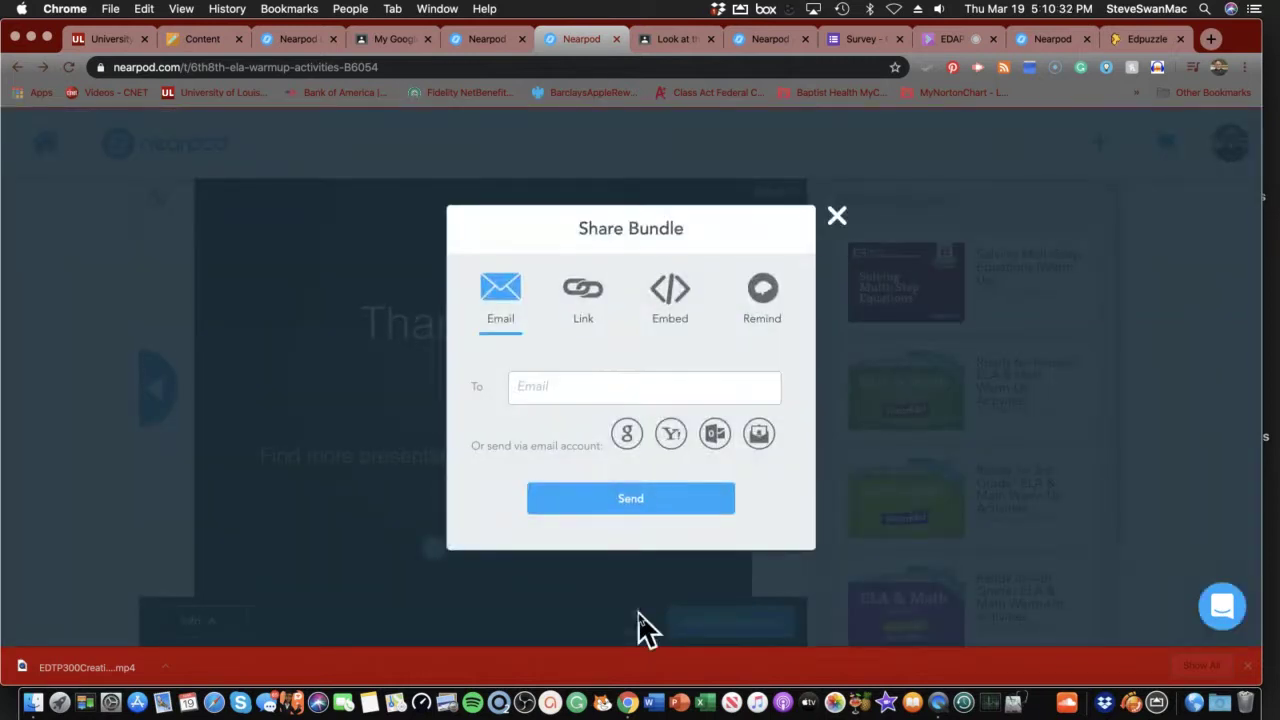
pyautogui.click(553, 502)
pyautogui.click(837, 218)
pyautogui.scroll(-1, 366, 360)
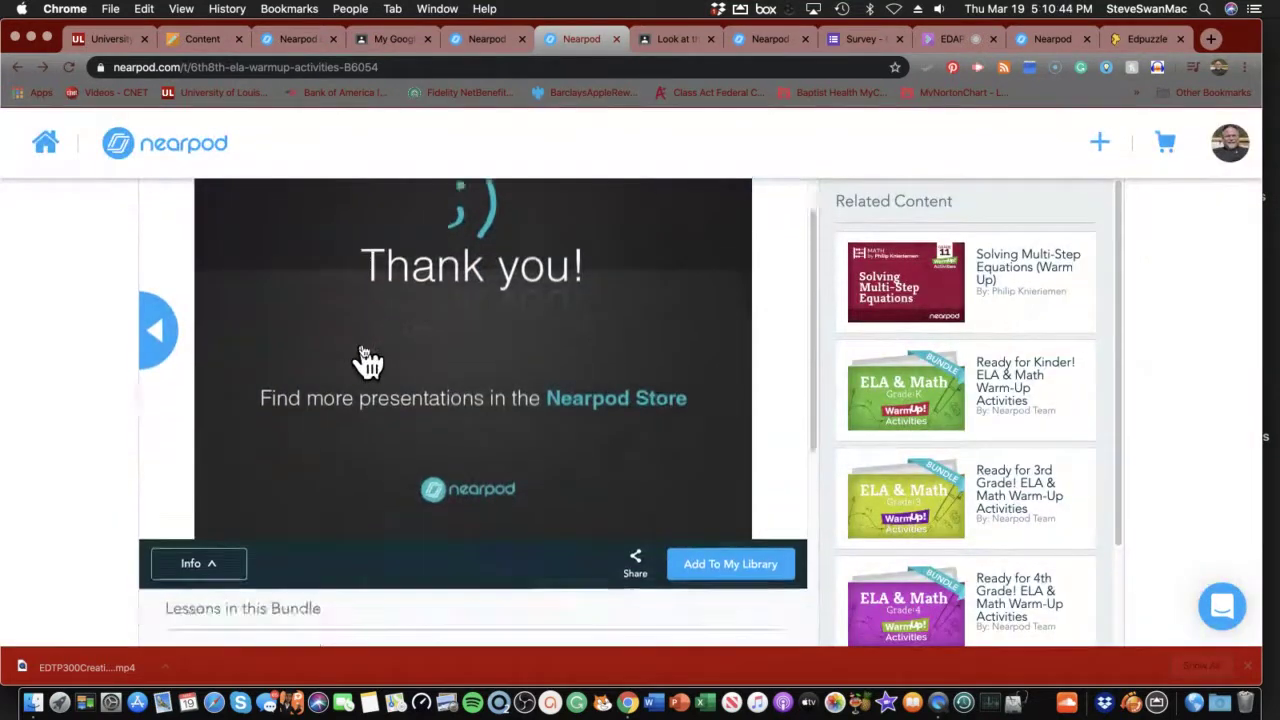
# Step: Switch to the Edpuzzle site, start signing up as a teacher, and sign in with the first listed Google account
pyautogui.scroll(1, 366, 360)
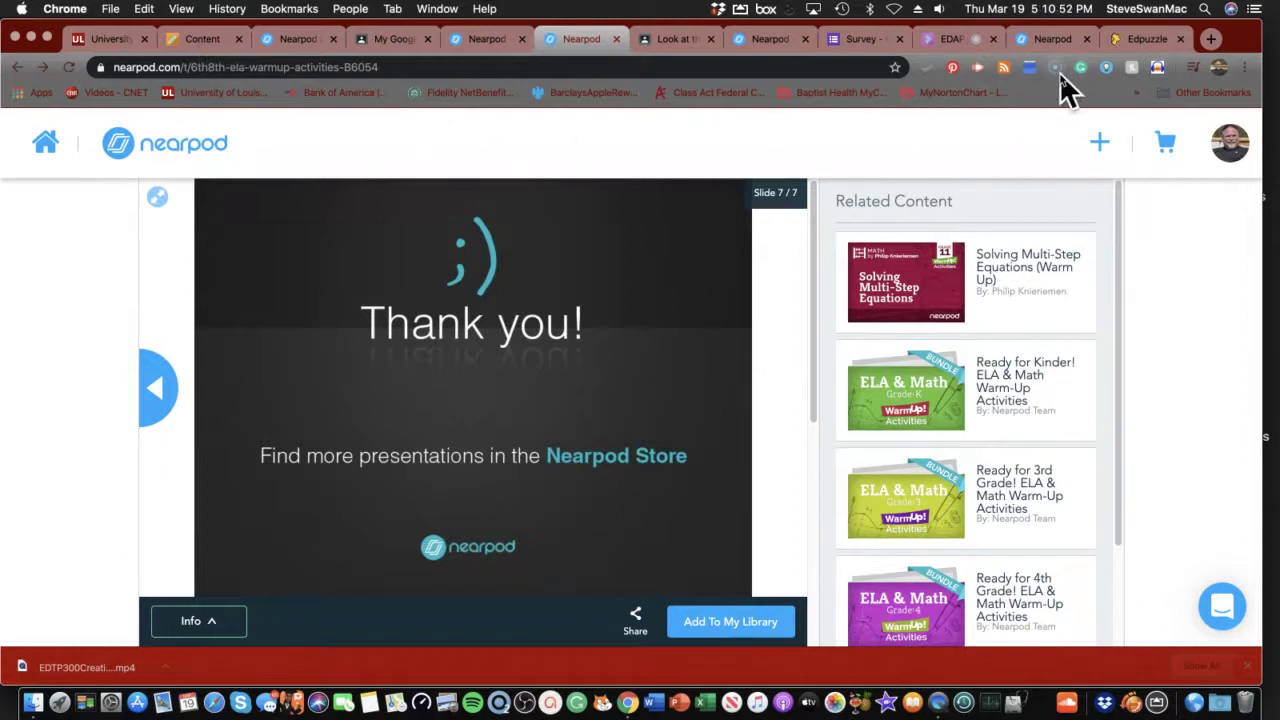
pyautogui.click(1148, 42)
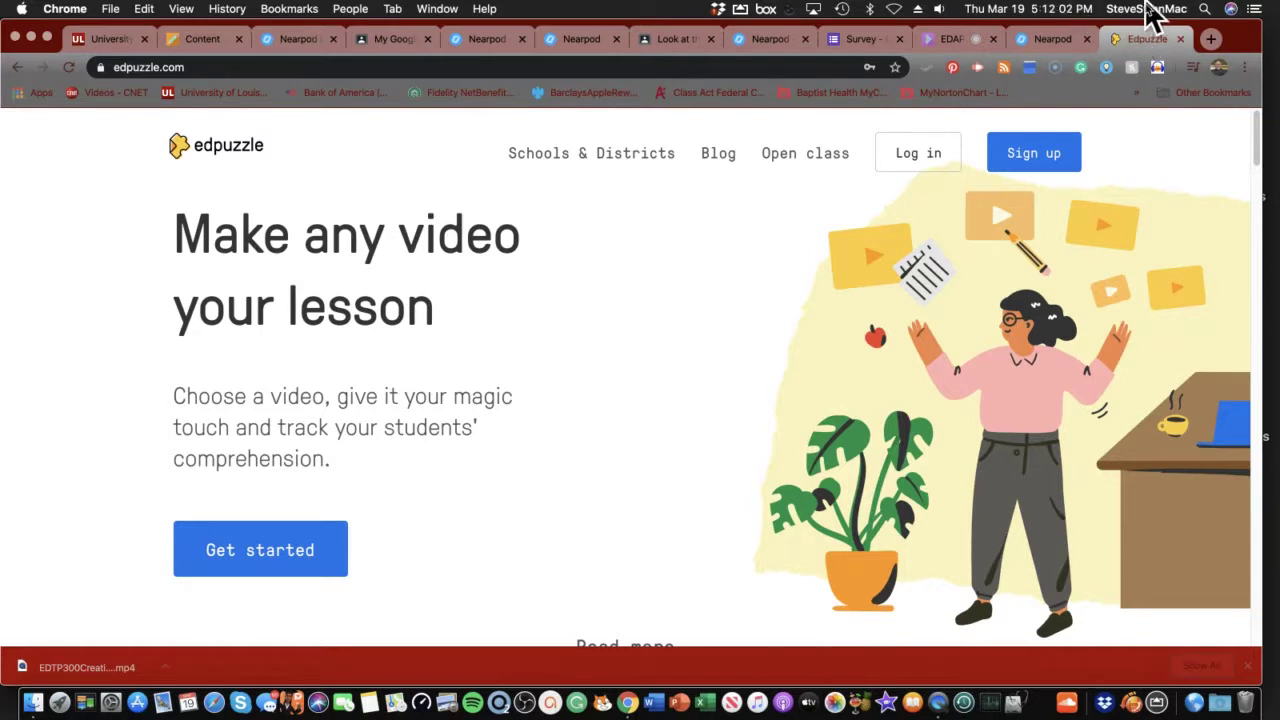
pyautogui.click(1040, 155)
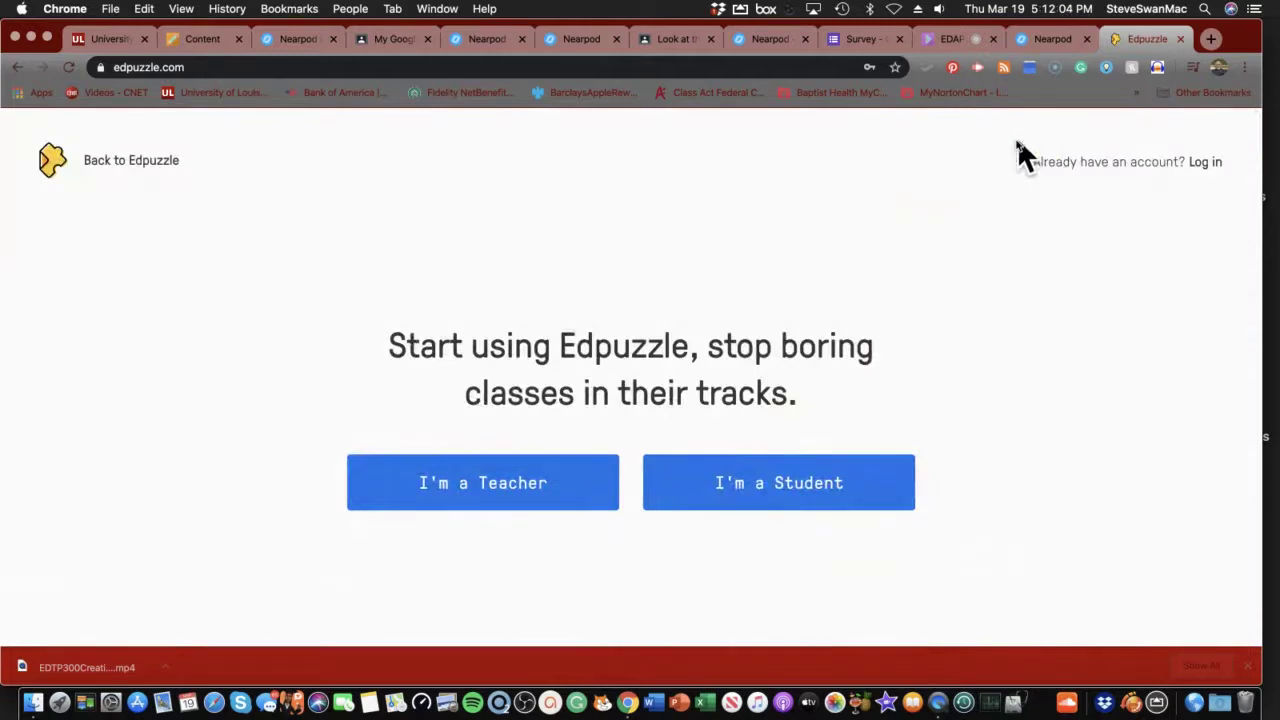
pyautogui.click(470, 485)
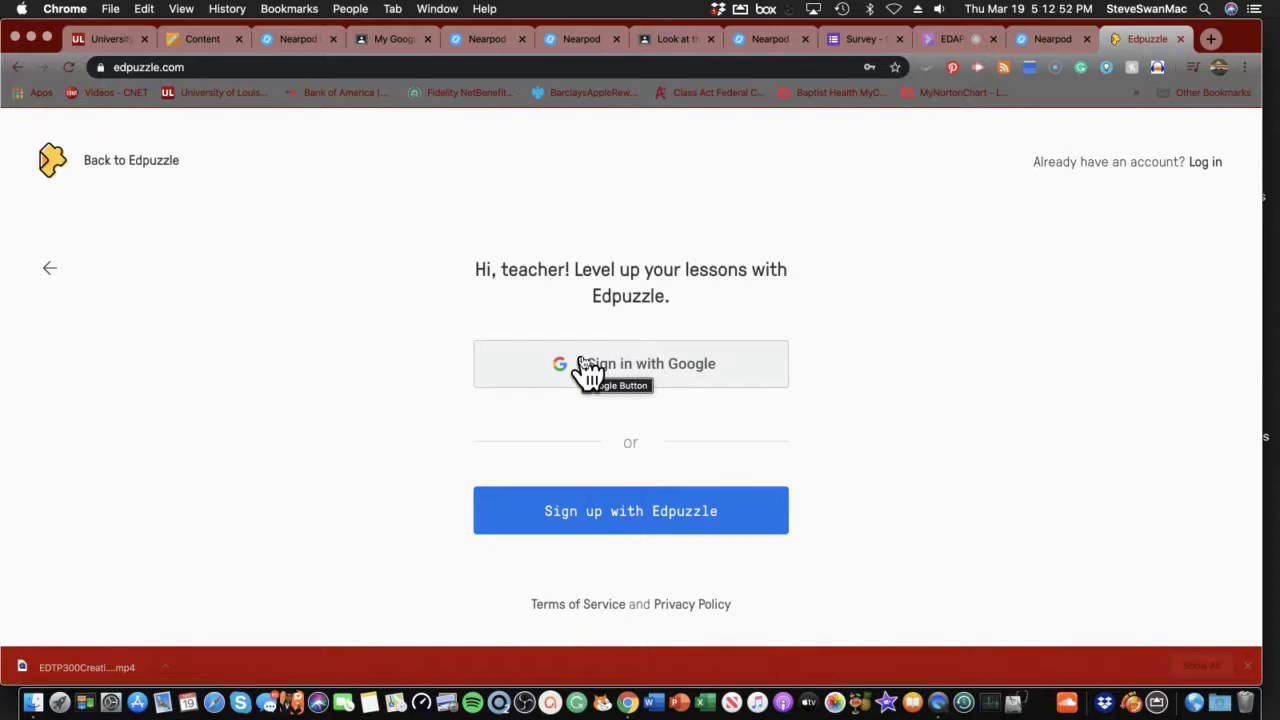
pyautogui.click(583, 362)
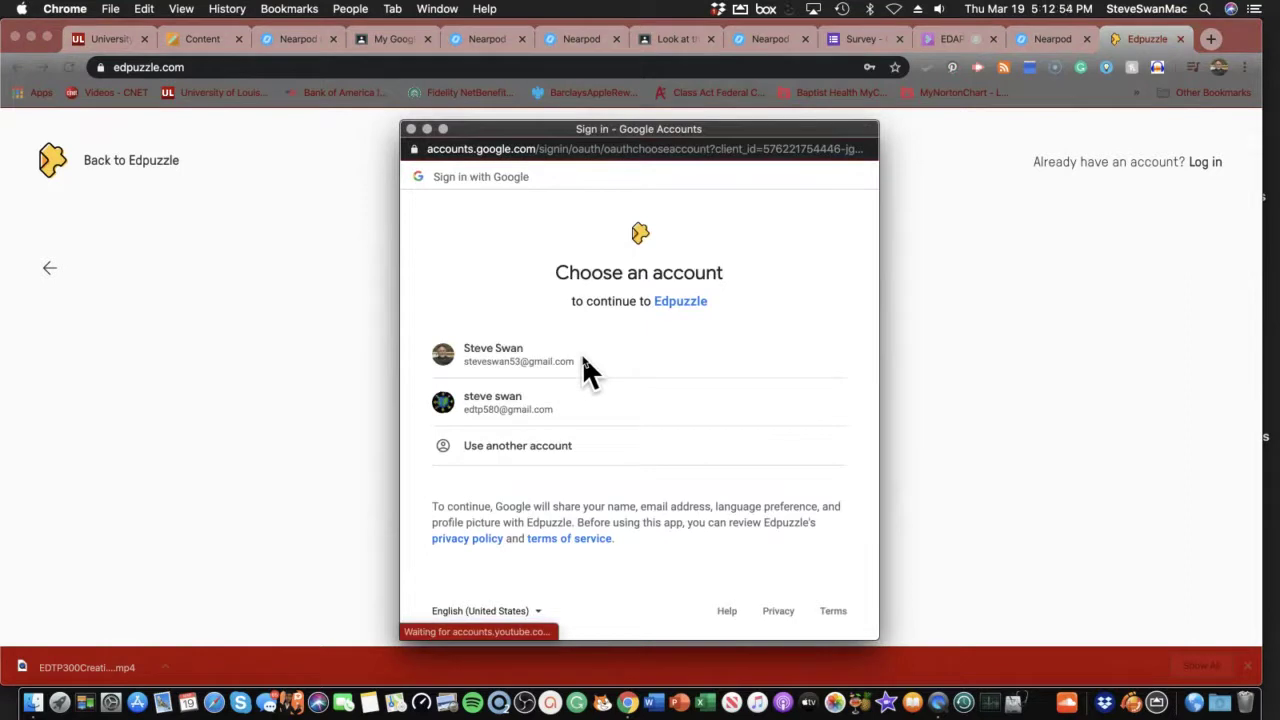
pyautogui.click(474, 352)
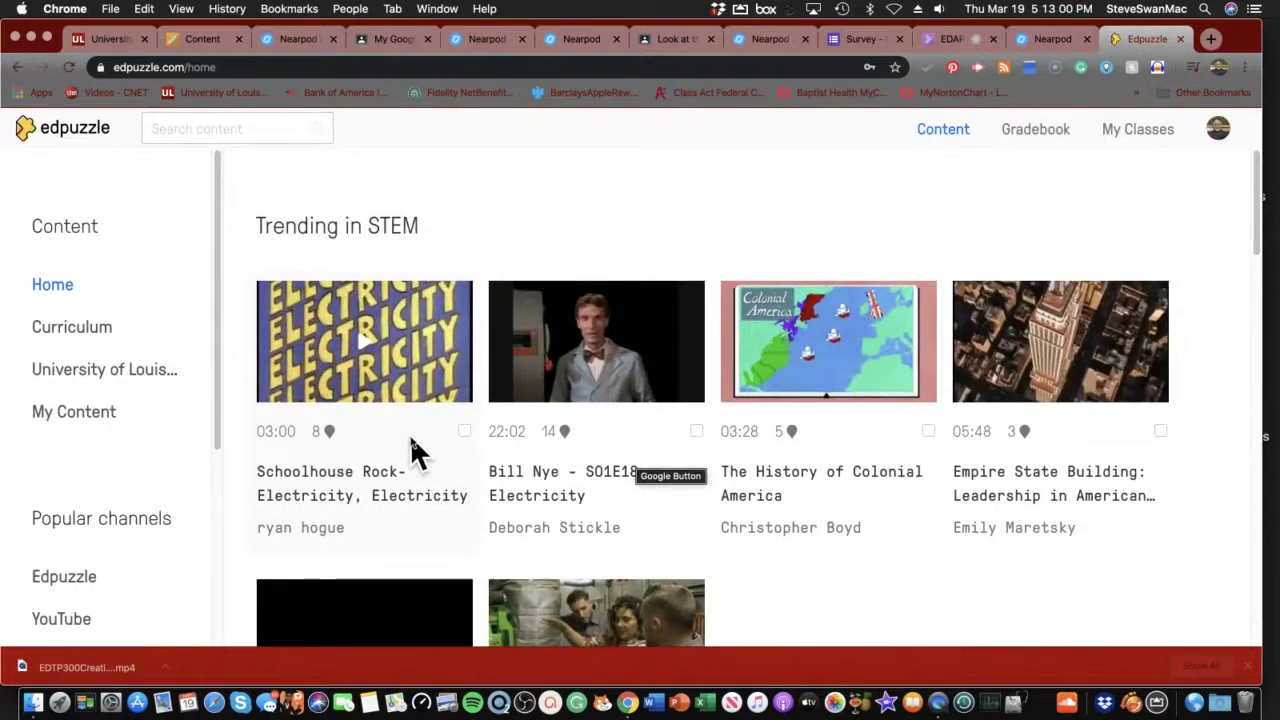
# Step: Browse the trending videos on the Edpuzzle home page and the list of popular channels down to Crash Course
pyautogui.scroll(-1, 407, 433)
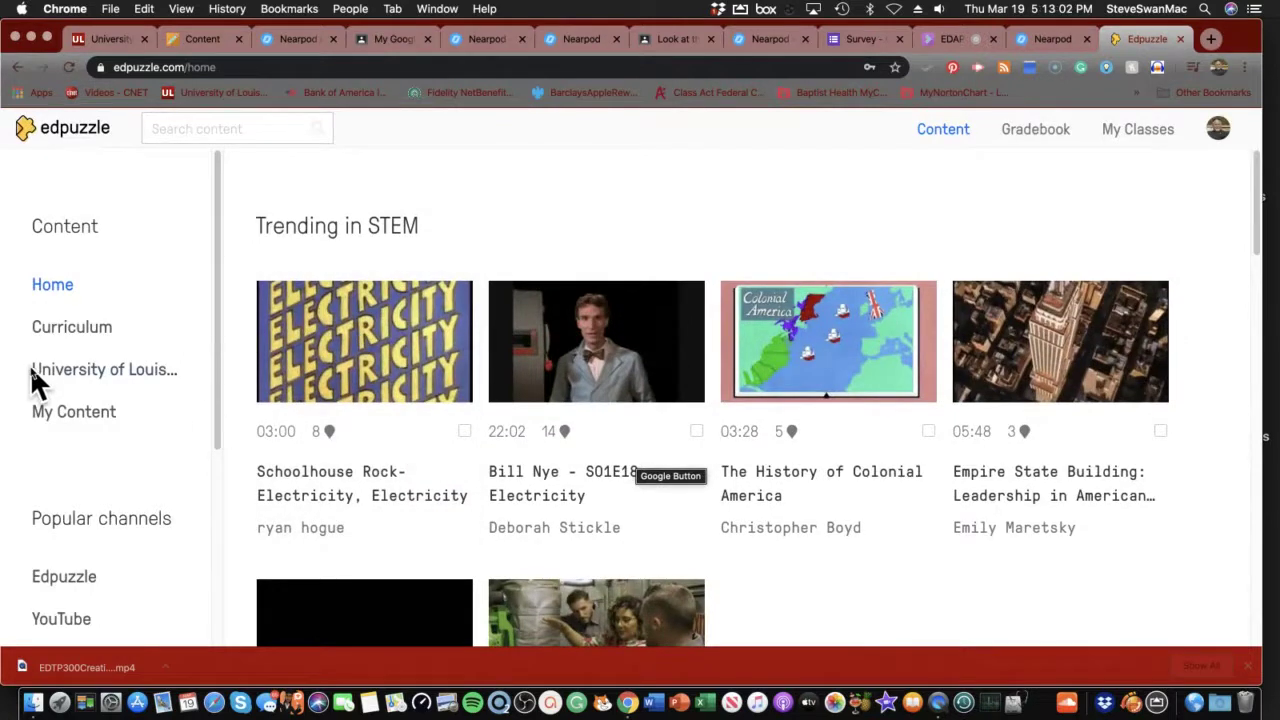
pyautogui.scroll(-3, 34, 380)
pyautogui.scroll(3, 34, 380)
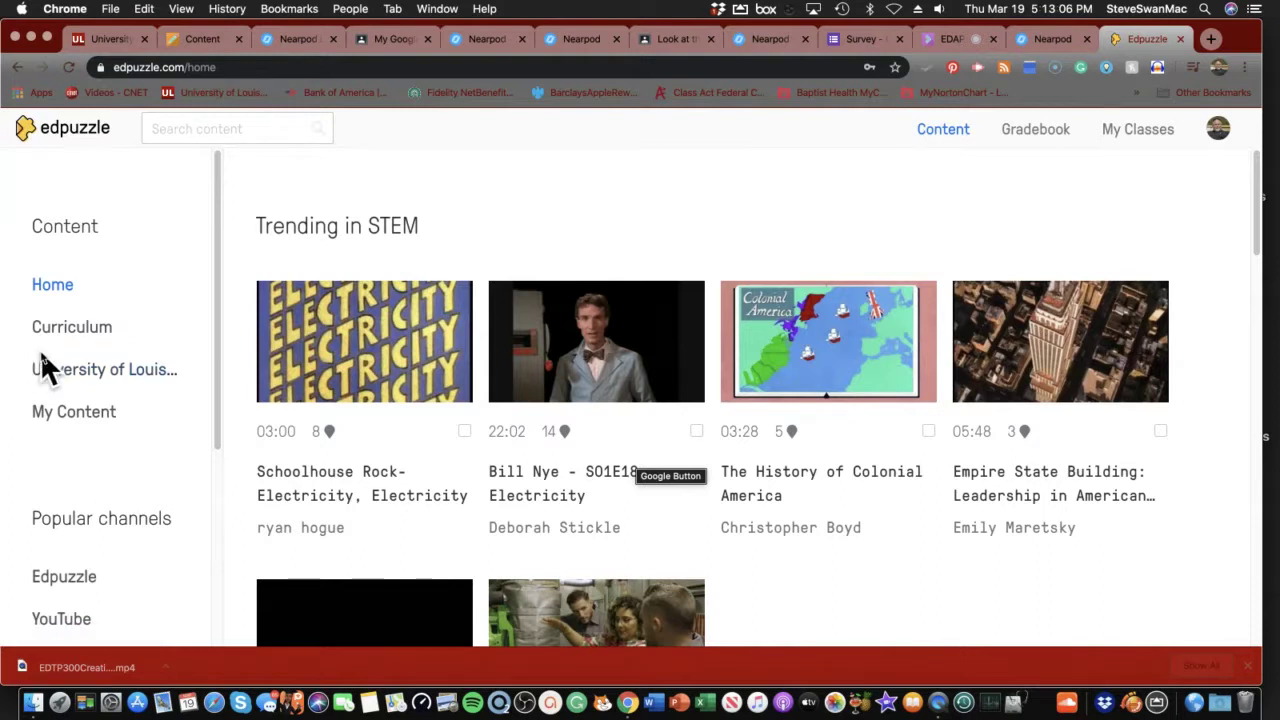
pyautogui.scroll(-5, 422, 448)
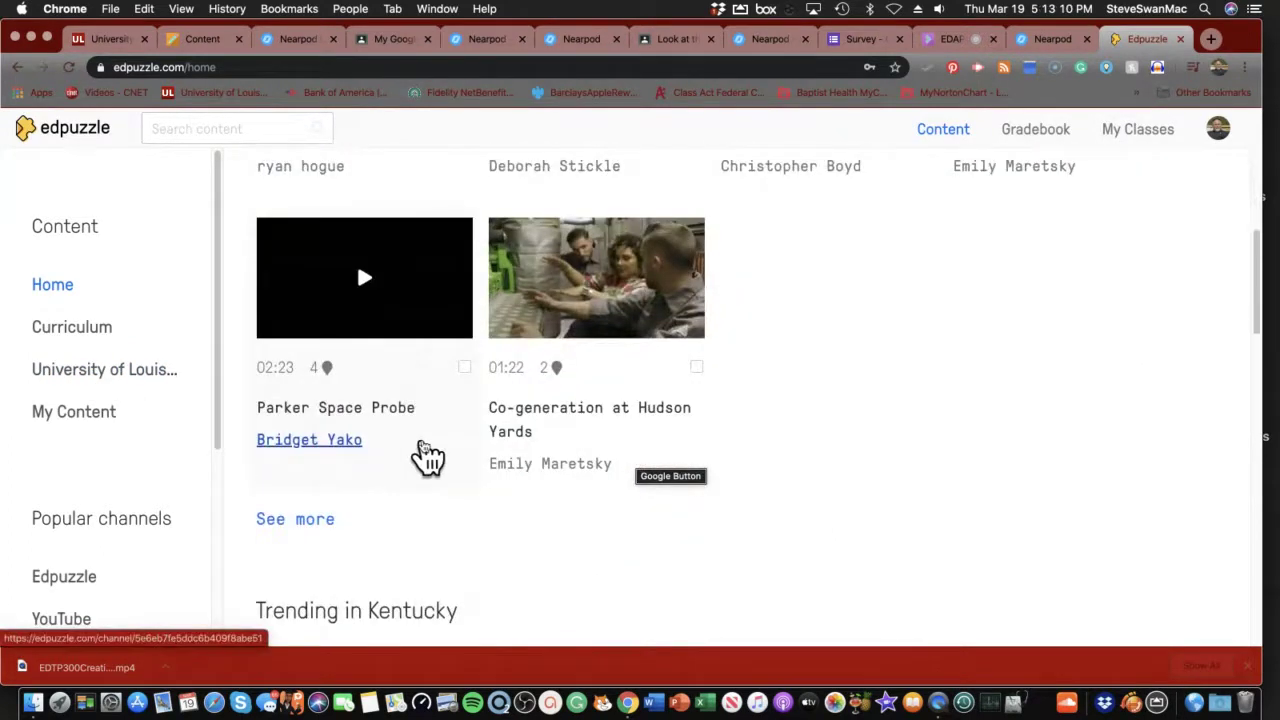
pyautogui.scroll(-5, 85, 420)
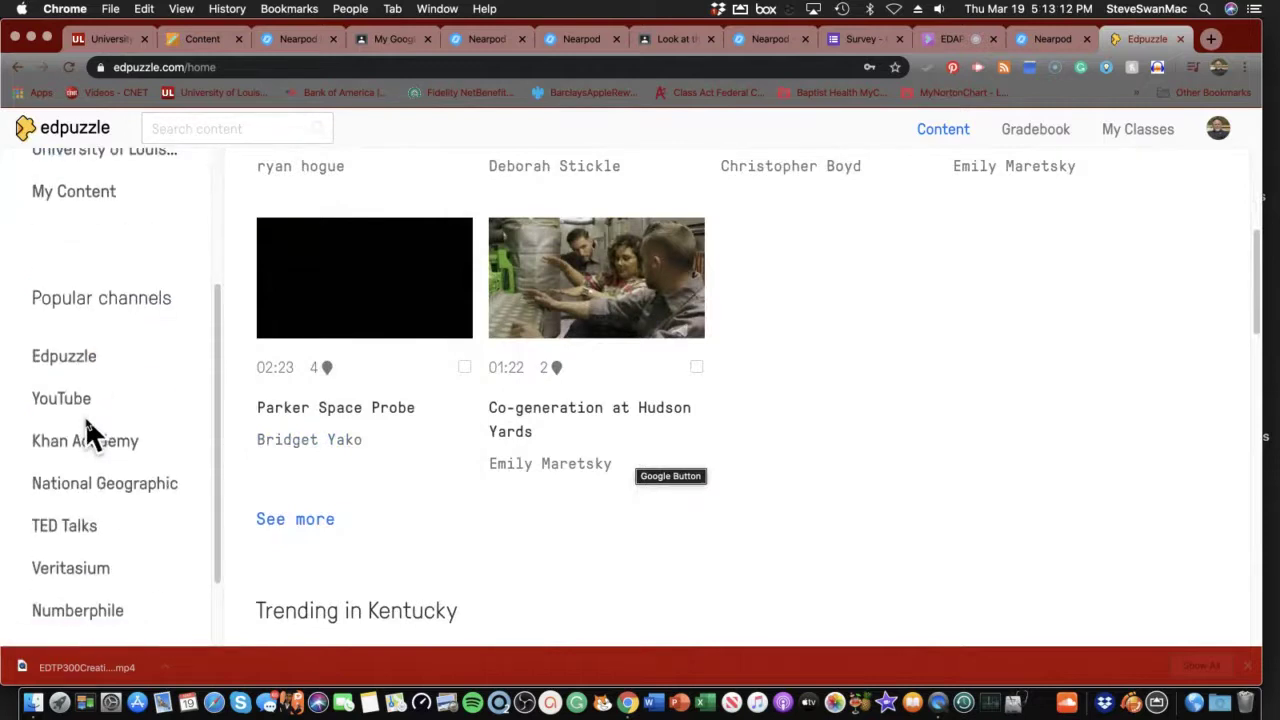
pyautogui.scroll(-2, 96, 413)
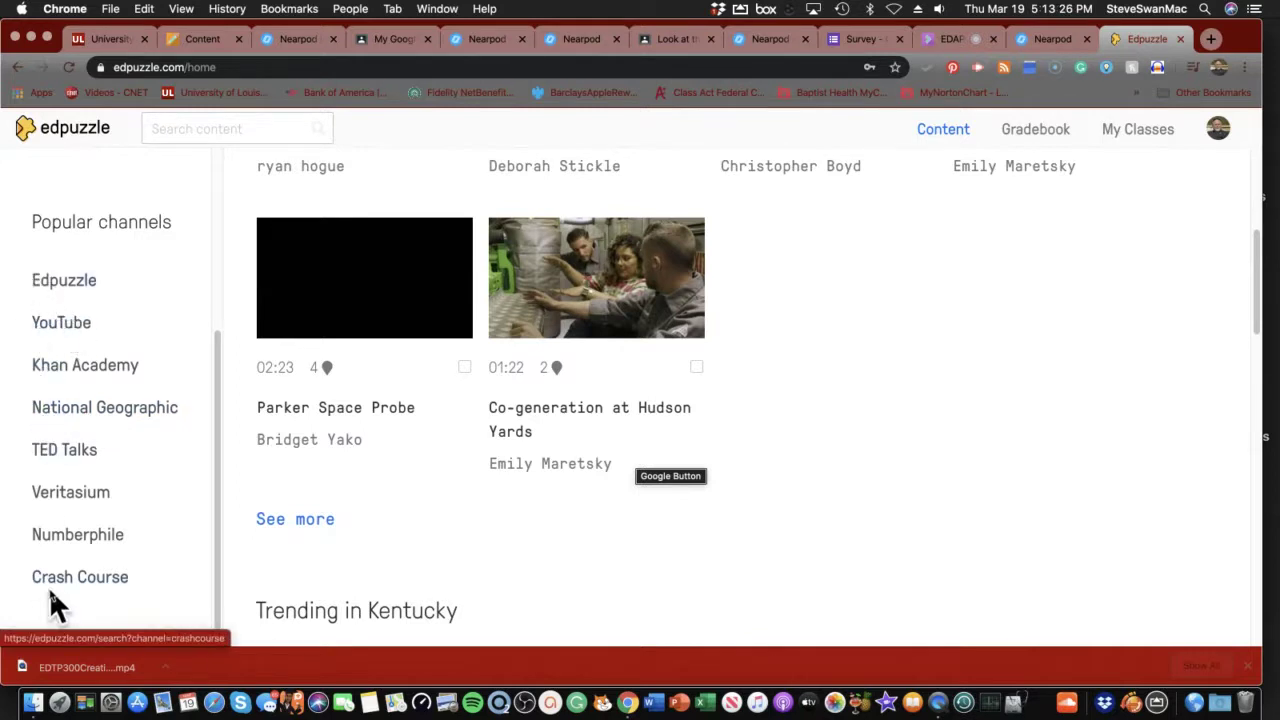
# Step: Open the Khan Academy channel and browse its ready-made videos
pyautogui.click(82, 368)
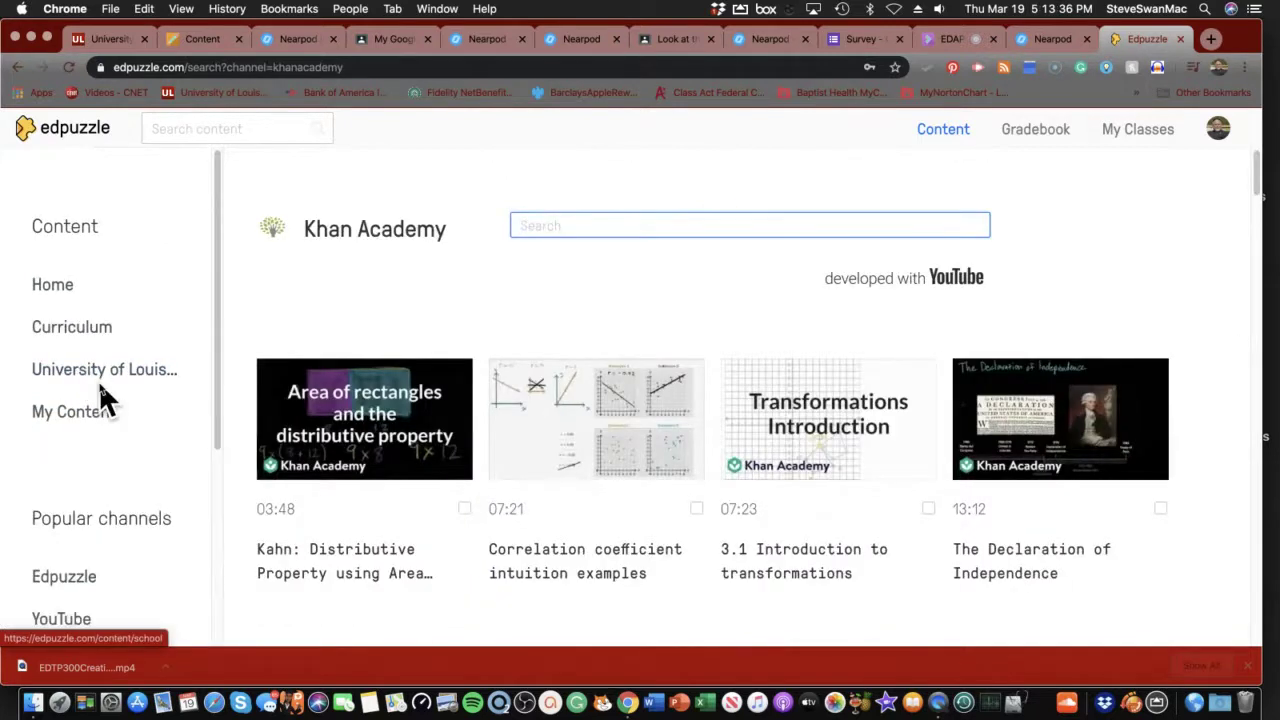
pyautogui.scroll(-3, 374, 505)
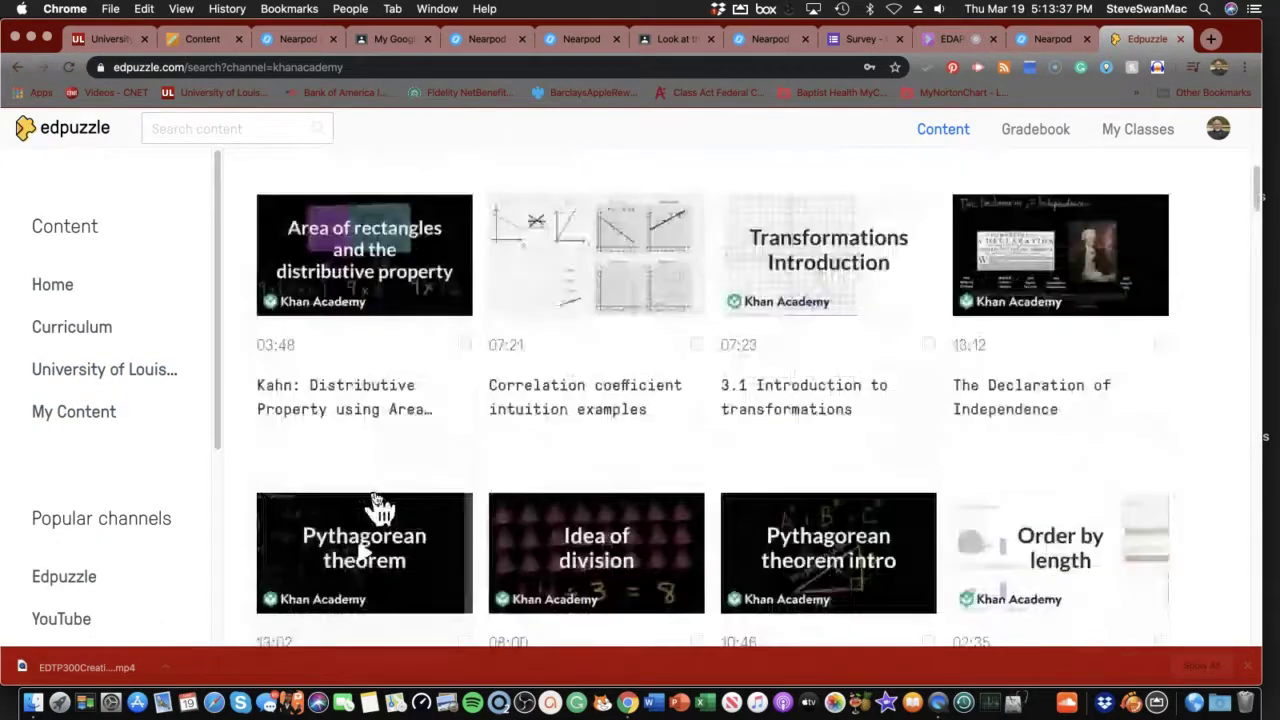
pyautogui.scroll(-4, 378, 505)
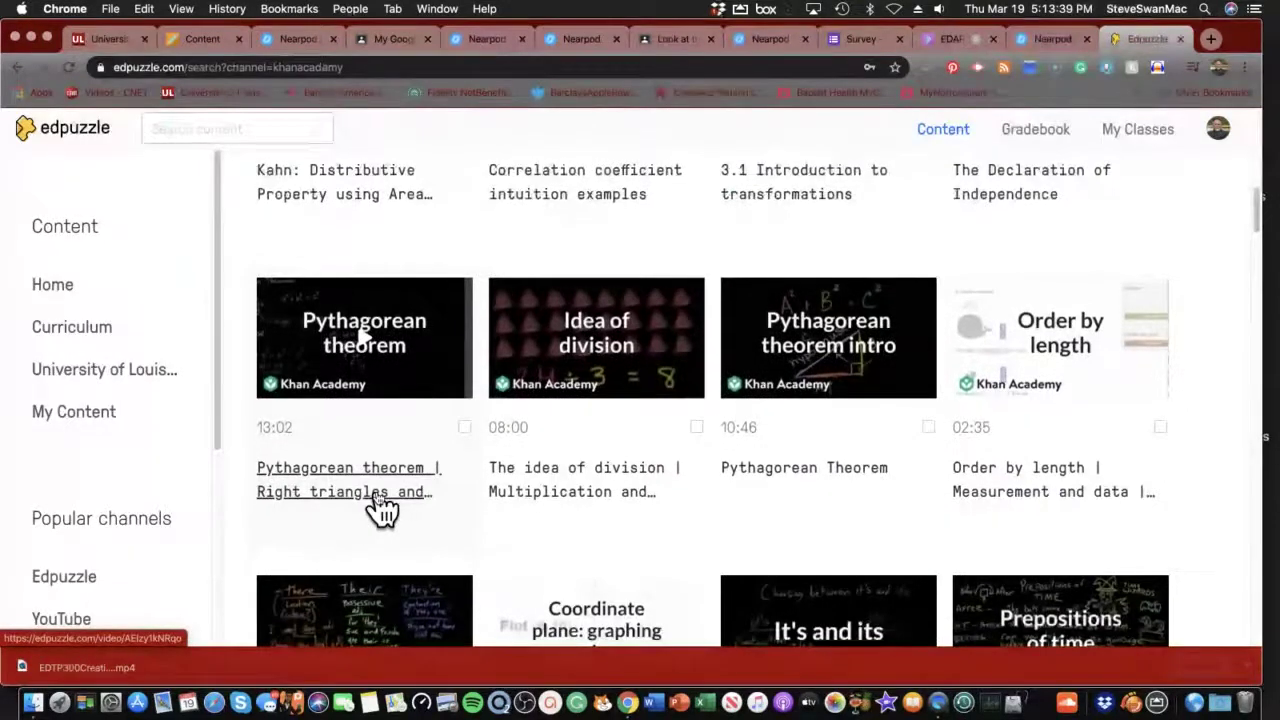
pyautogui.scroll(2, 380, 508)
pyautogui.scroll(-4, 151, 446)
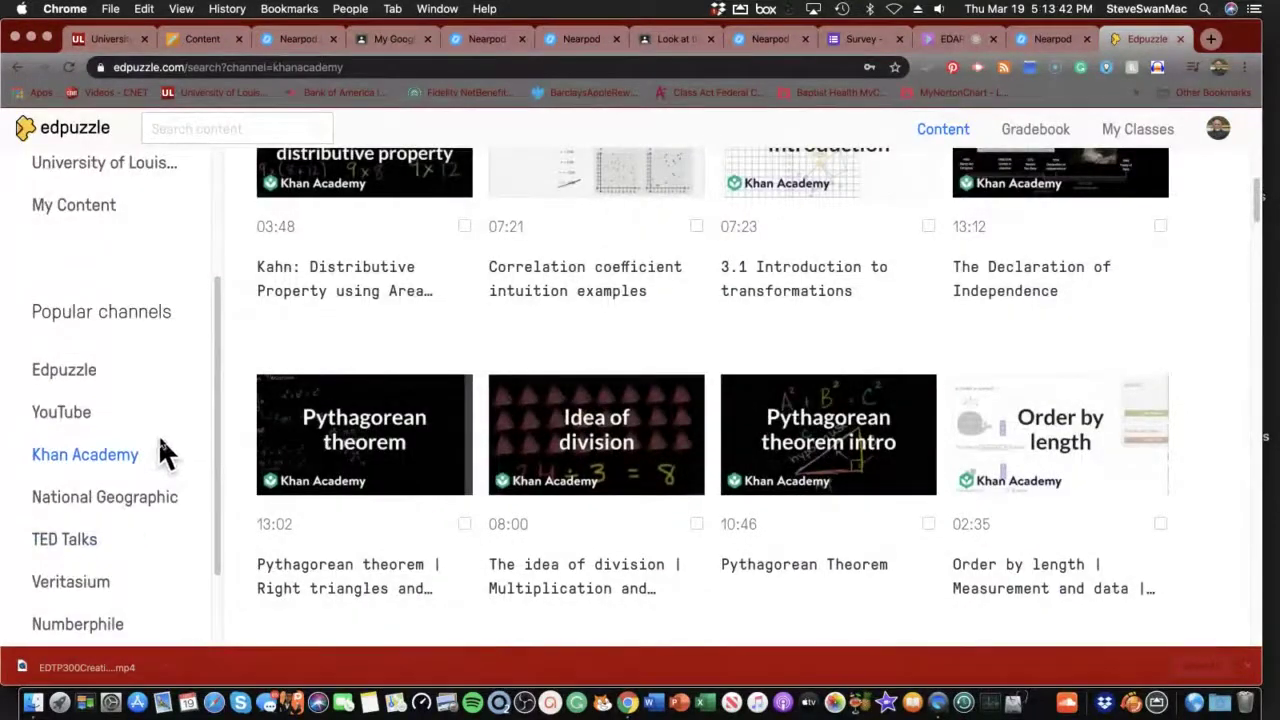
# Step: Open the YouTube channel, then the National Geographic channel, and look through the National Geographic videos
pyautogui.click(40, 412)
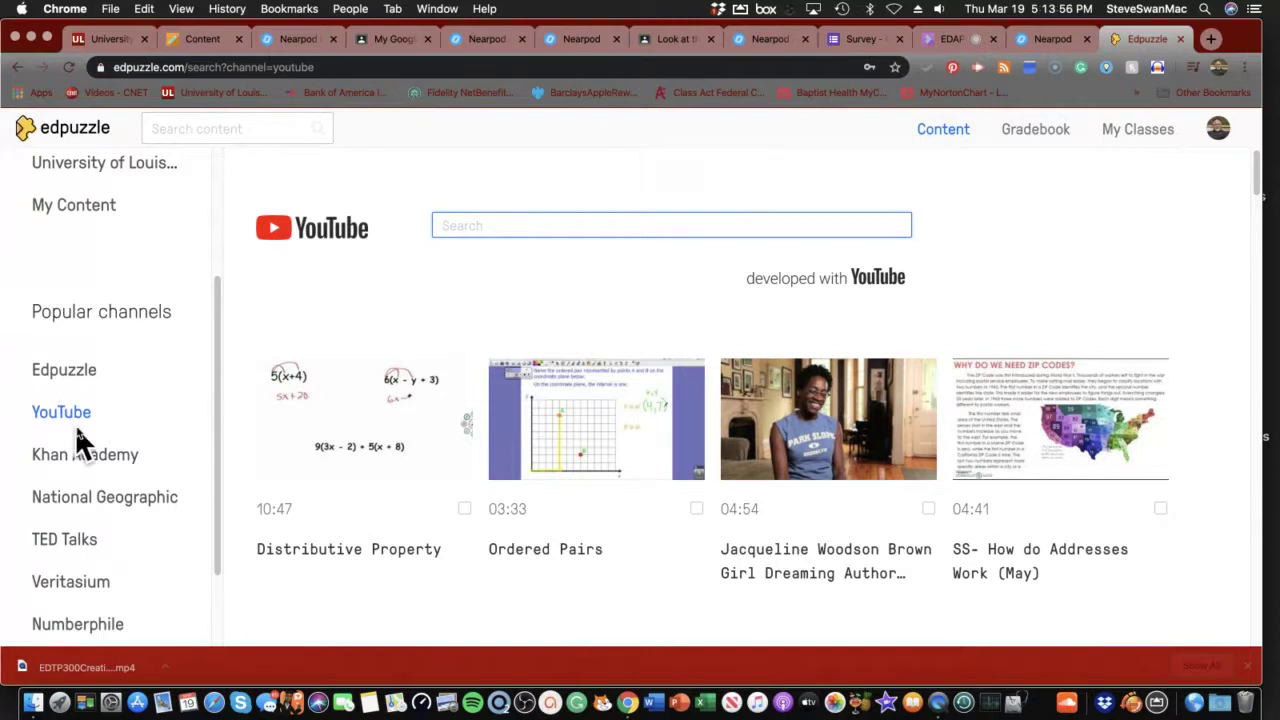
pyautogui.scroll(-3, 93, 413)
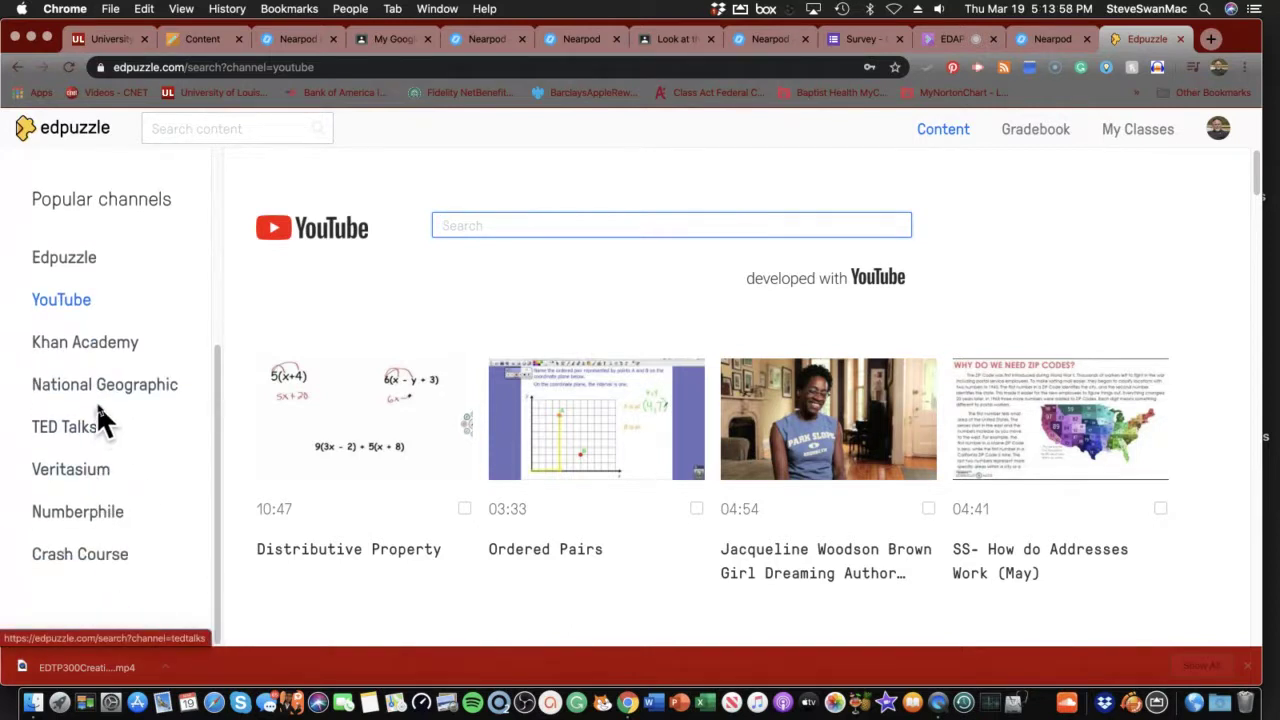
pyautogui.click(104, 392)
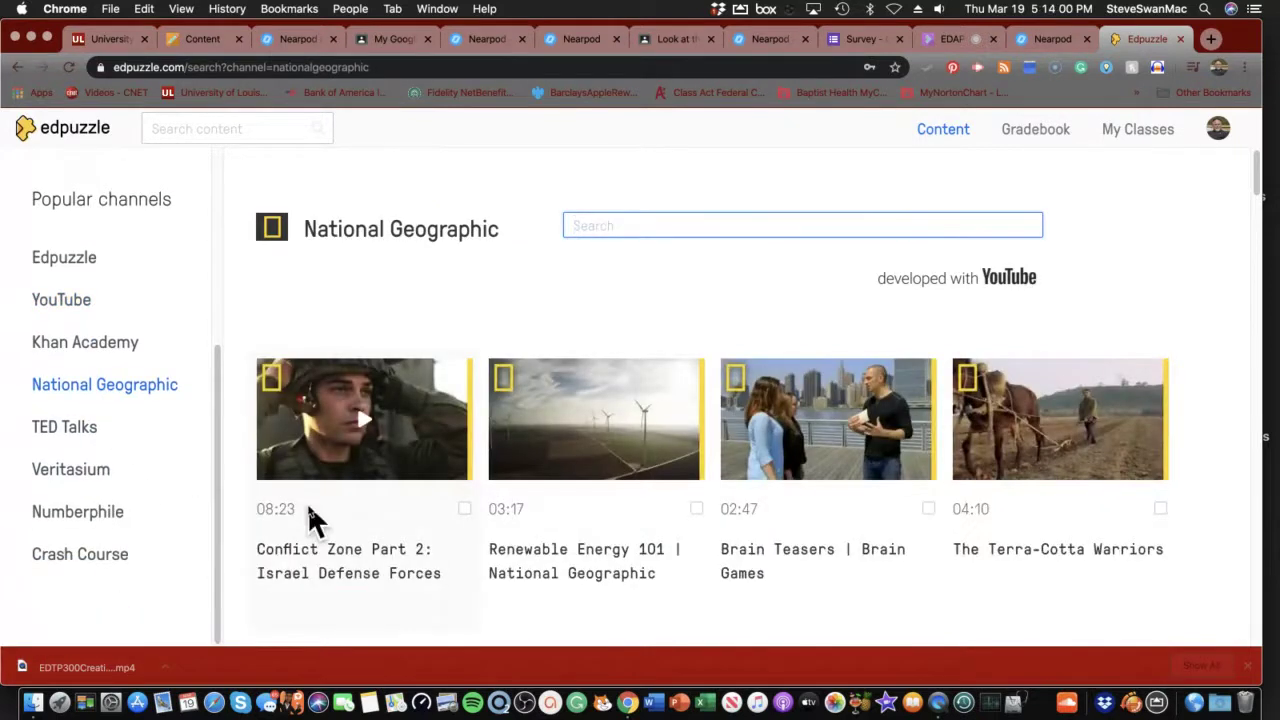
pyautogui.scroll(-5, 320, 515)
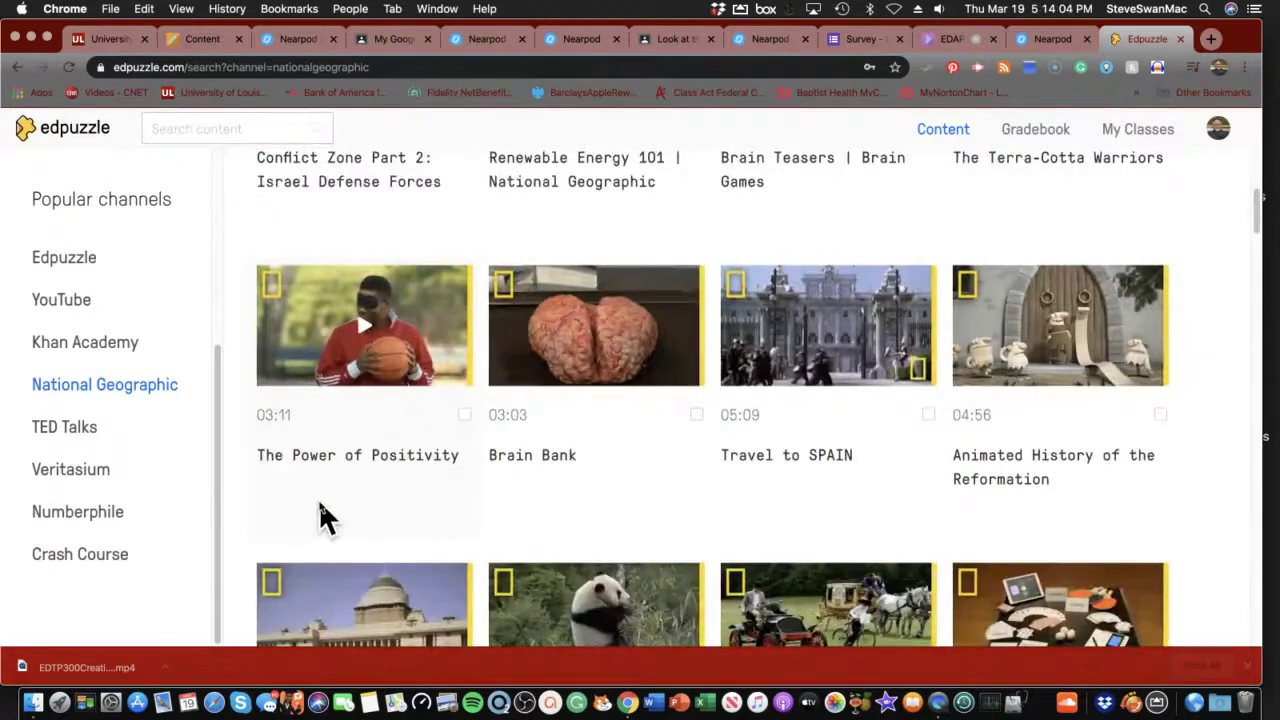
pyautogui.scroll(5, 320, 515)
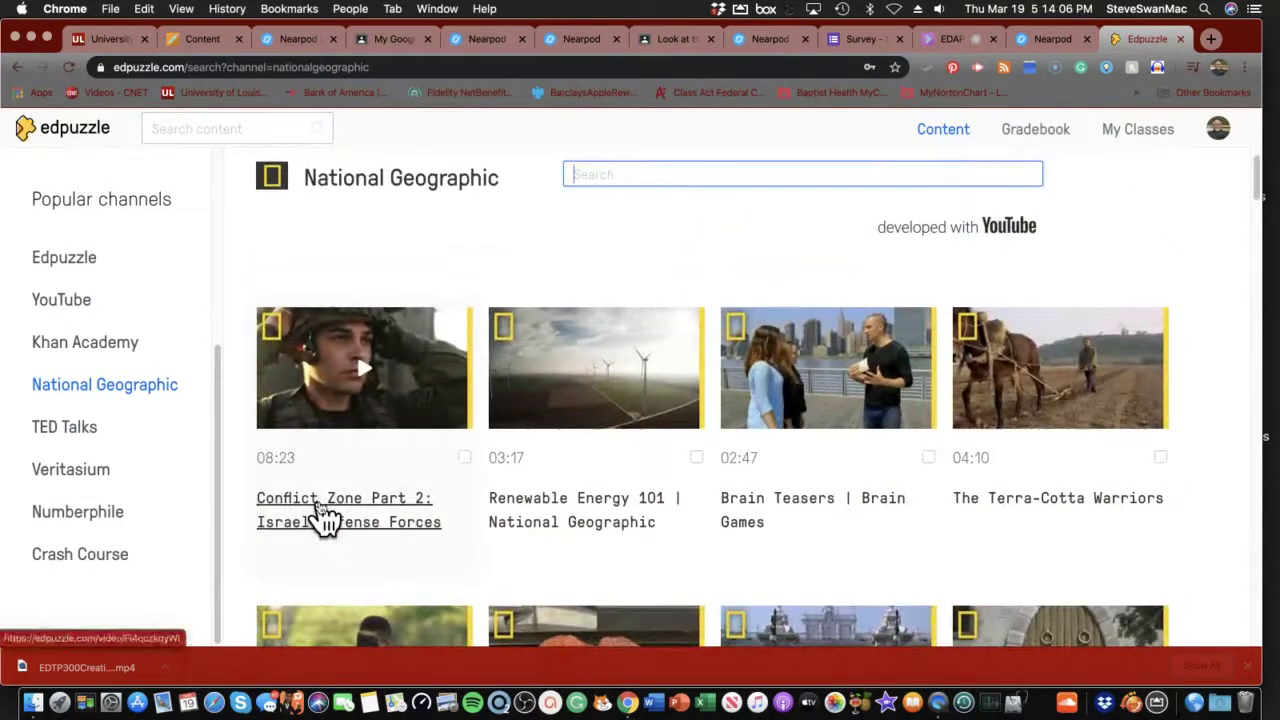
# Step: Return to the YouTube channel, browse its videos, and open "Google Forms - Create a Quiz"
pyautogui.click(78, 305)
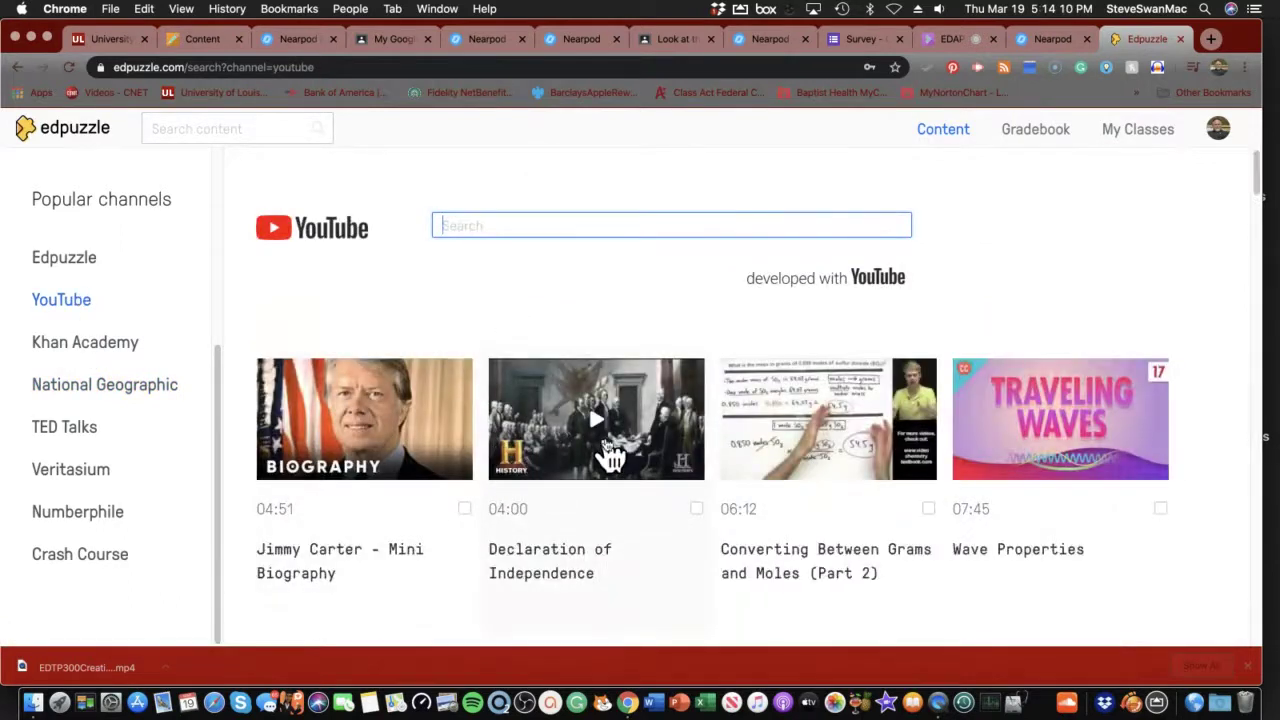
pyautogui.scroll(-3, 611, 450)
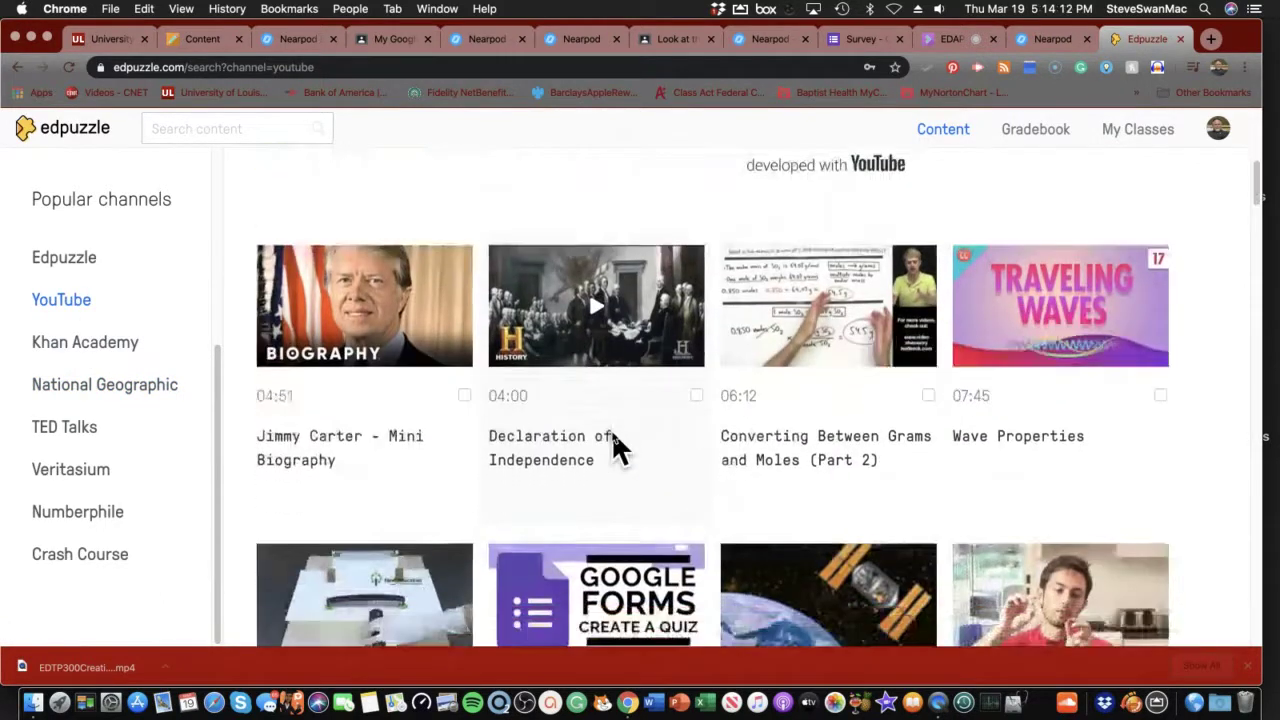
pyautogui.scroll(-2, 613, 435)
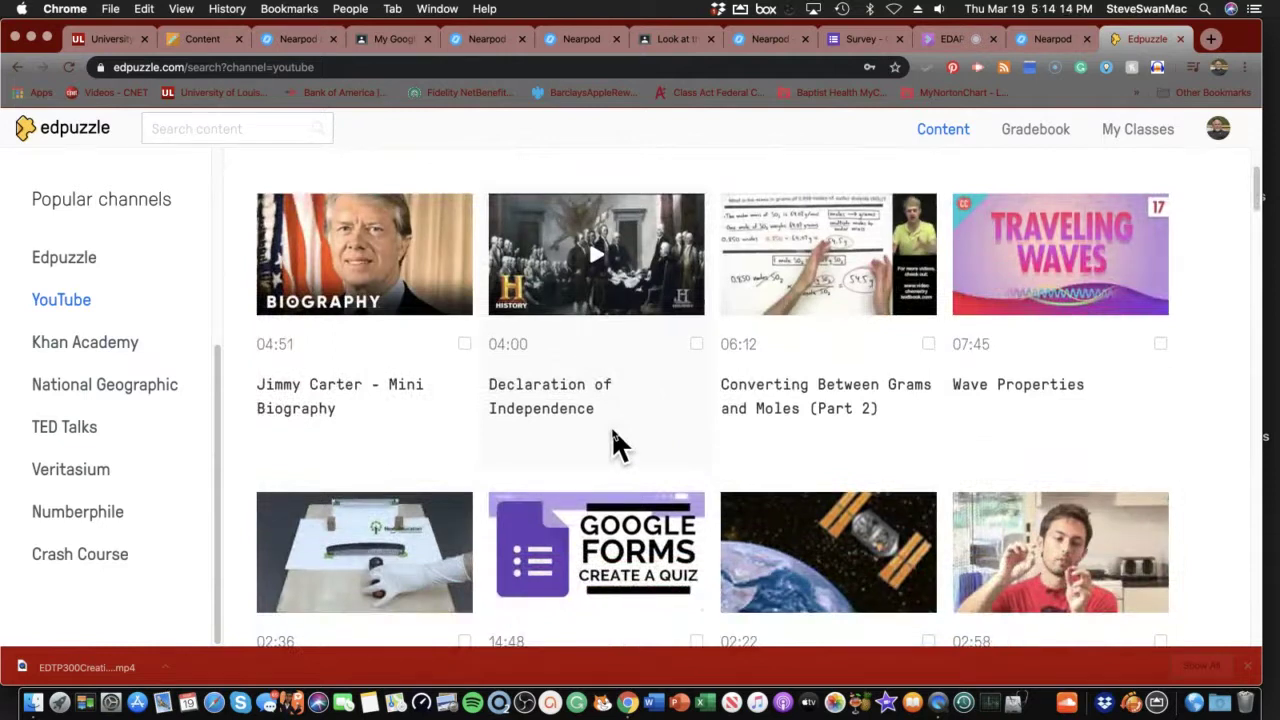
pyautogui.scroll(-5, 613, 443)
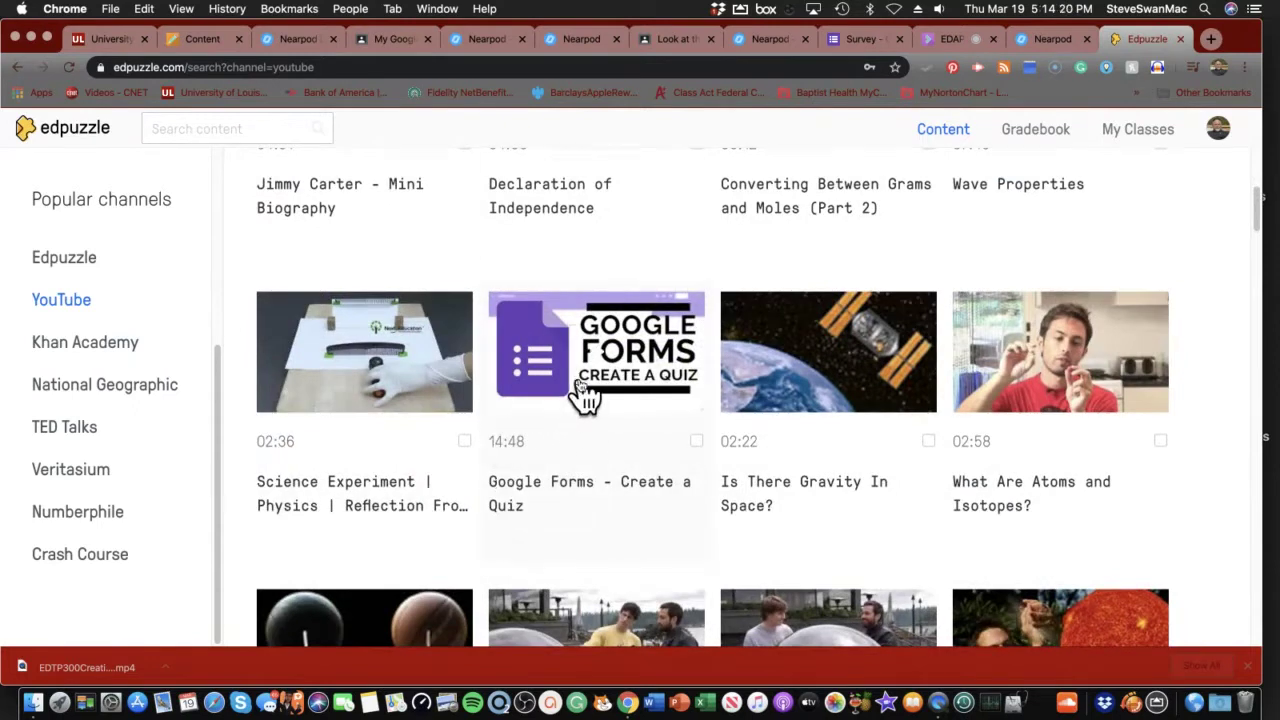
pyautogui.click(565, 497)
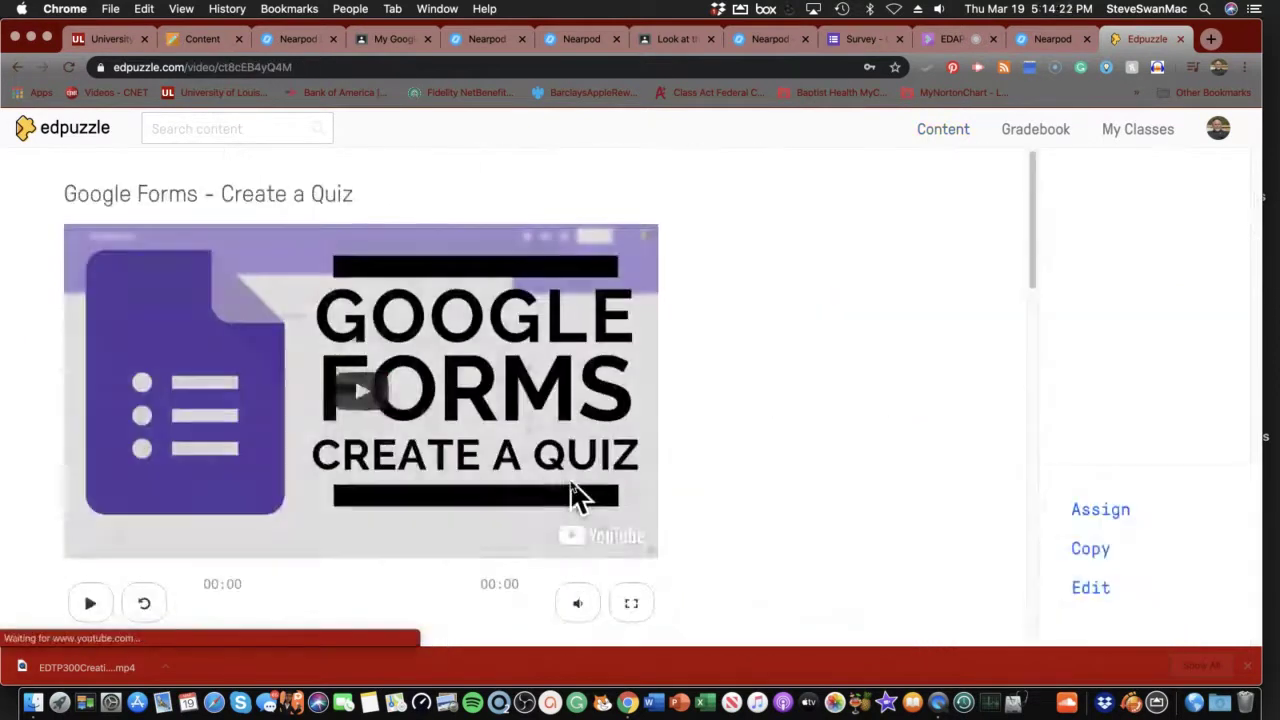
# Step: Preview the first seconds of the Google Forms video, pause it, and look over the available video versions
pyautogui.scroll(-5, 548, 510)
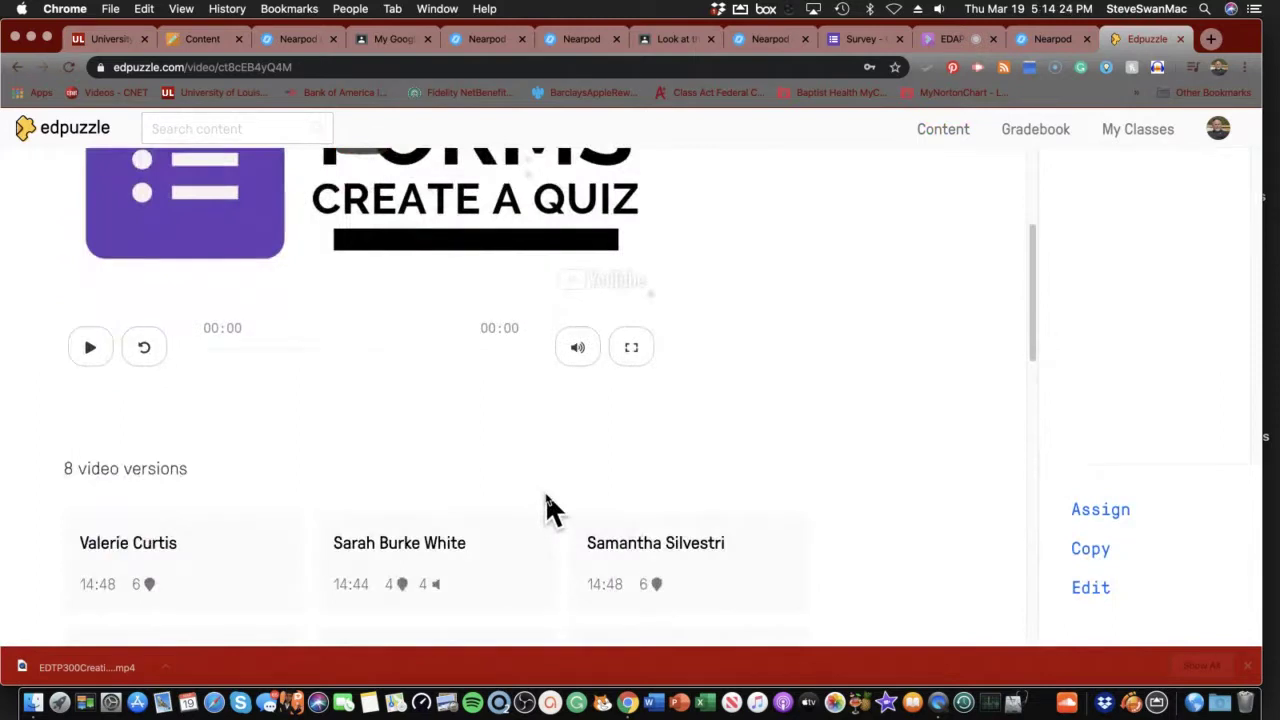
pyautogui.scroll(3, 548, 505)
pyautogui.scroll(2, 548, 495)
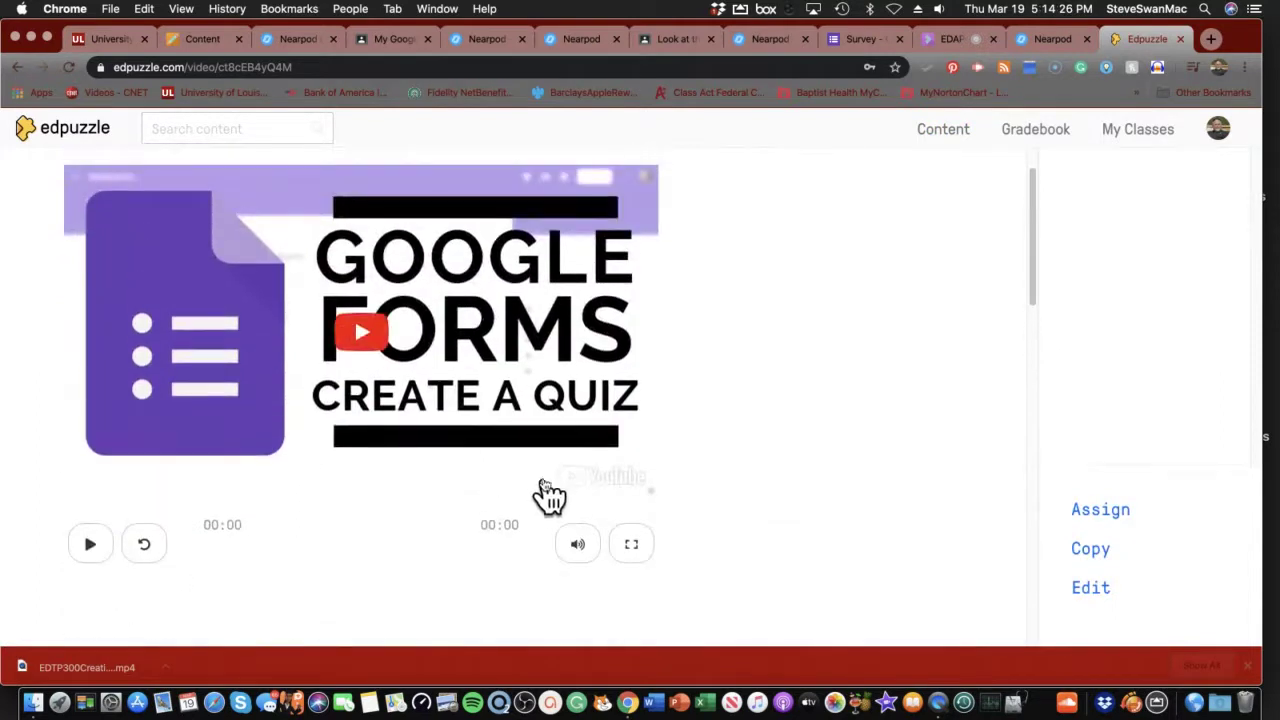
pyautogui.scroll(1, 475, 483)
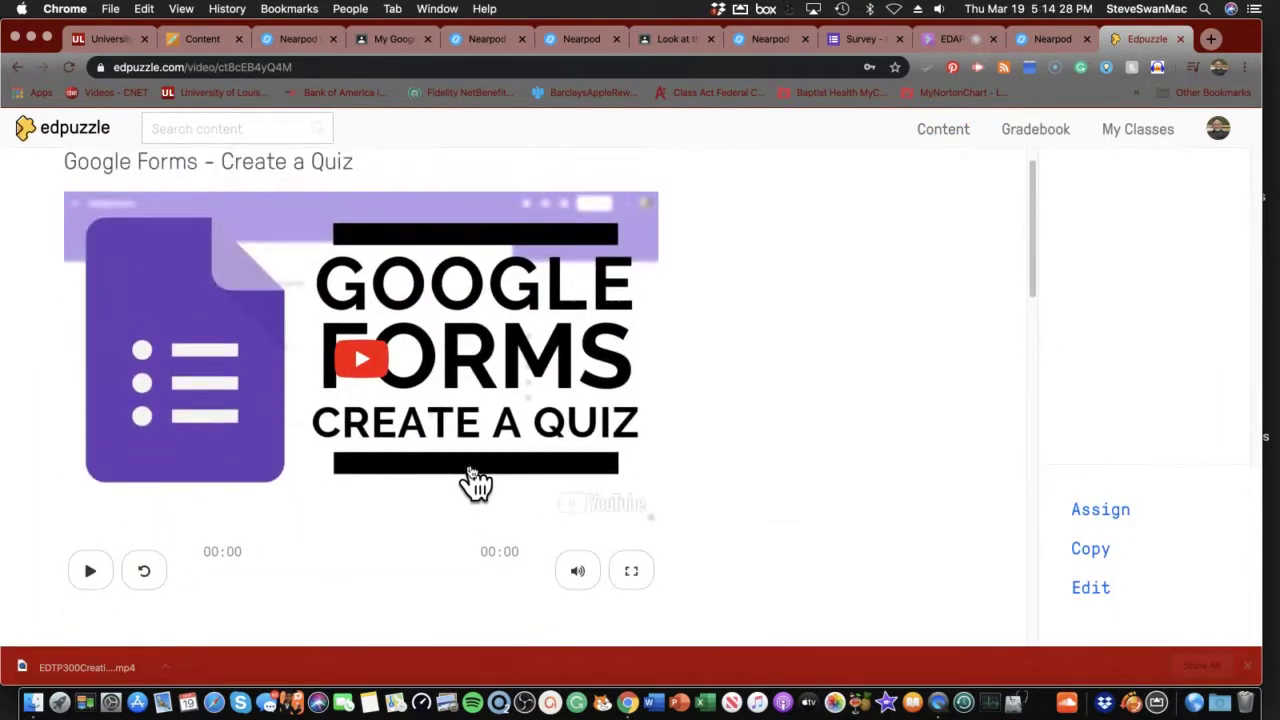
pyautogui.click(91, 571)
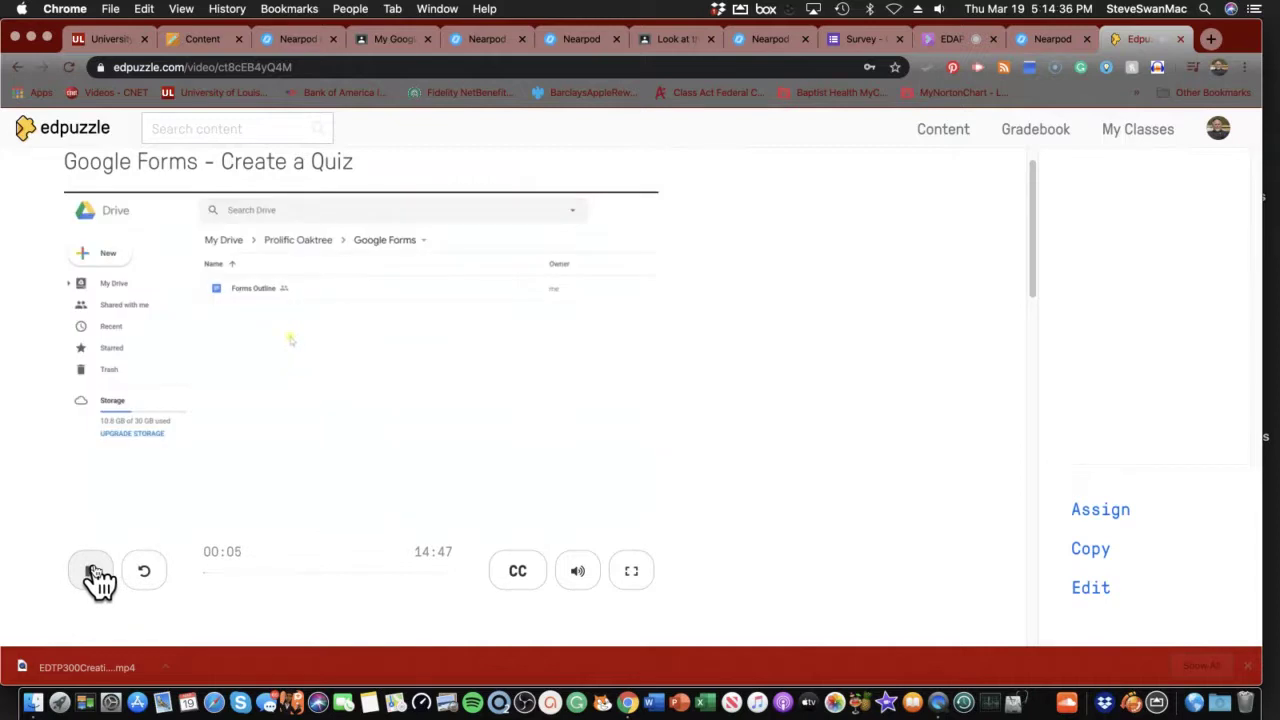
pyautogui.click(95, 575)
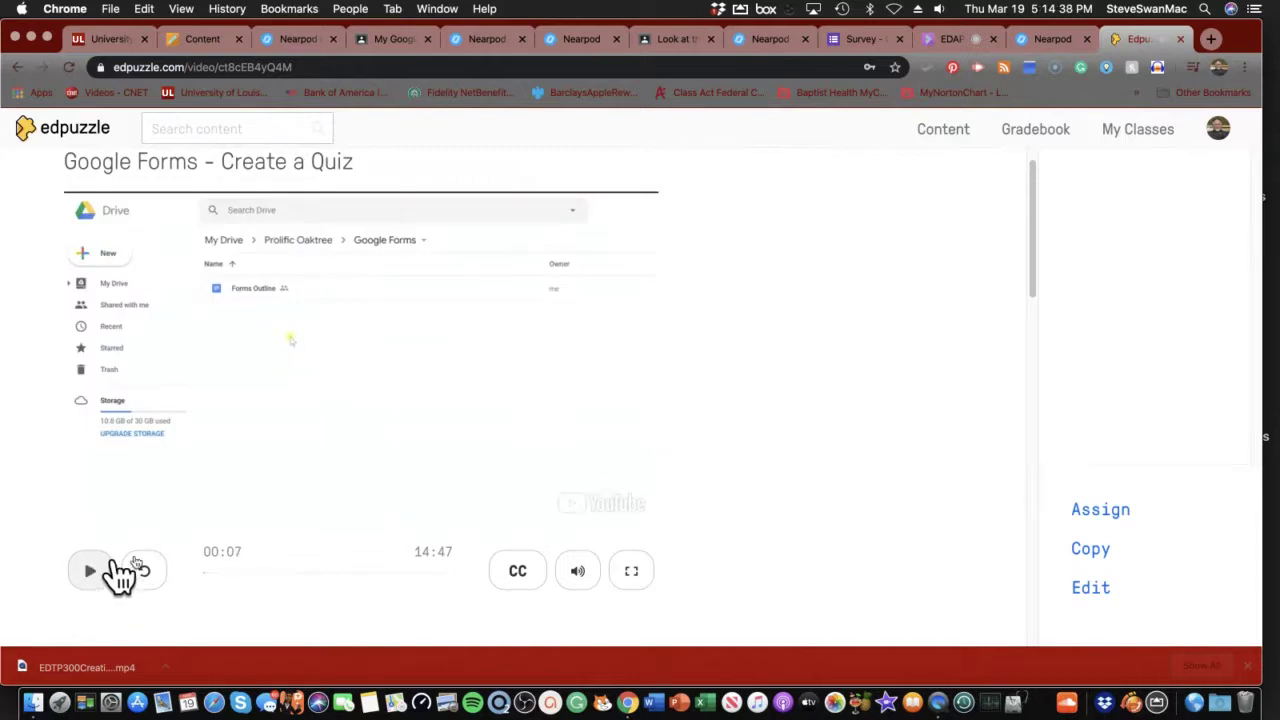
pyautogui.scroll(-3, 626, 575)
pyautogui.scroll(-1, 660, 573)
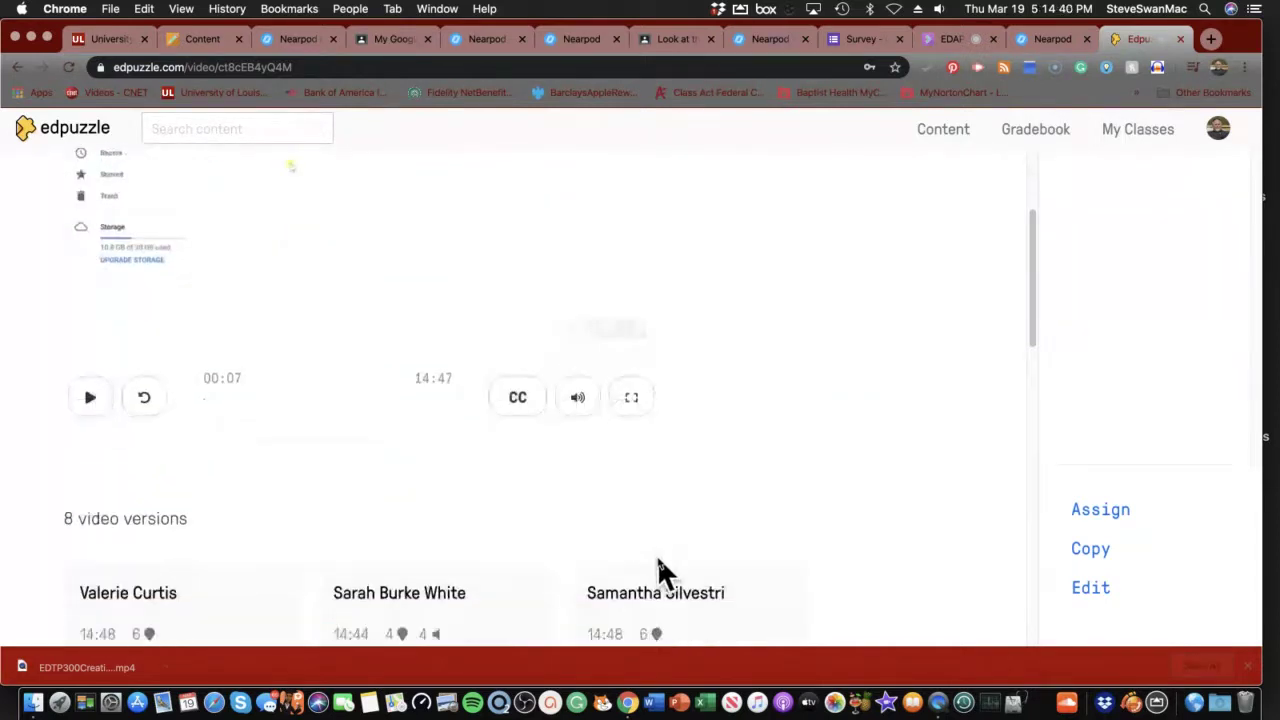
pyautogui.scroll(4, 655, 565)
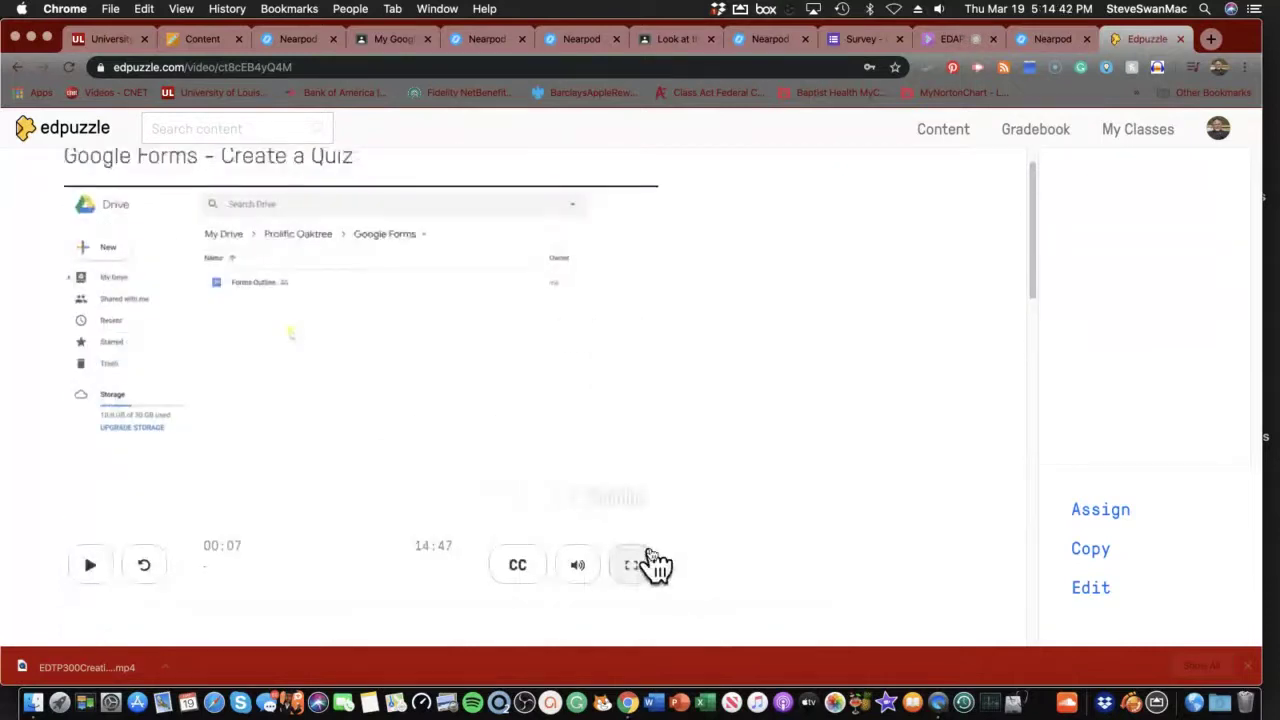
# Step: Open the Google Forms video for editing, preview it from about 02:01, and return the playhead to the start
pyautogui.click(1088, 590)
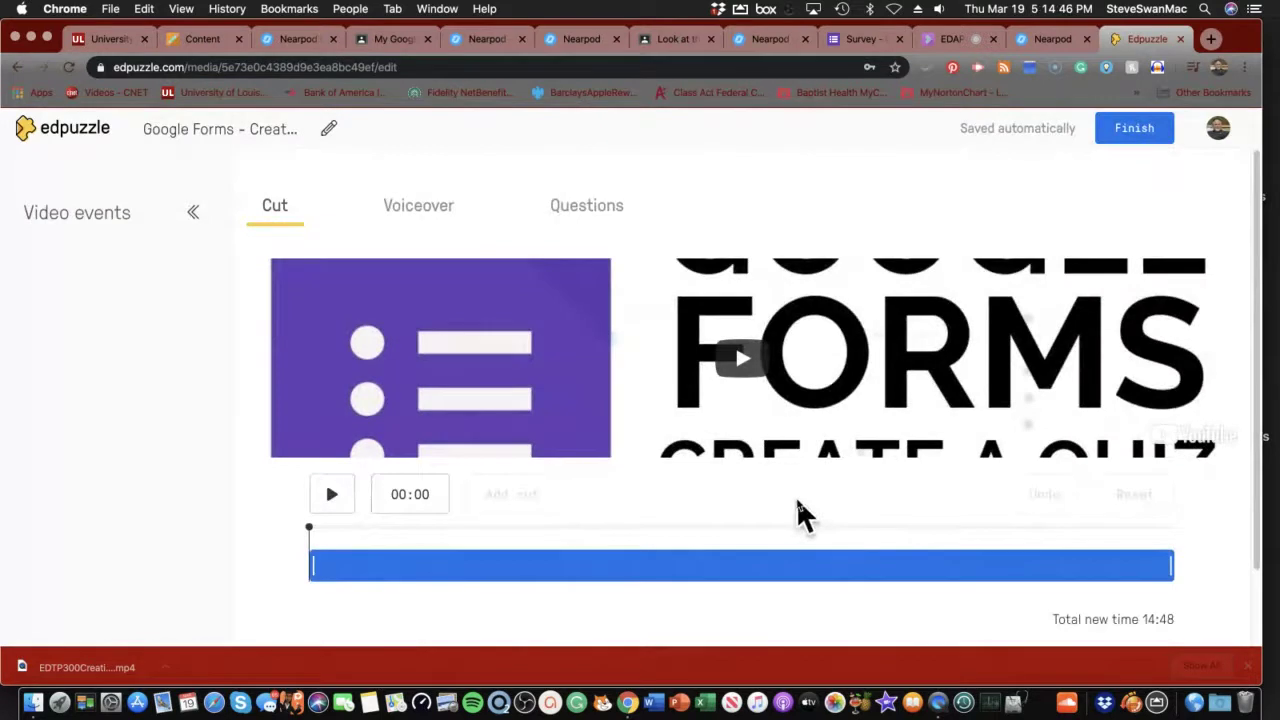
pyautogui.scroll(-2, 797, 514)
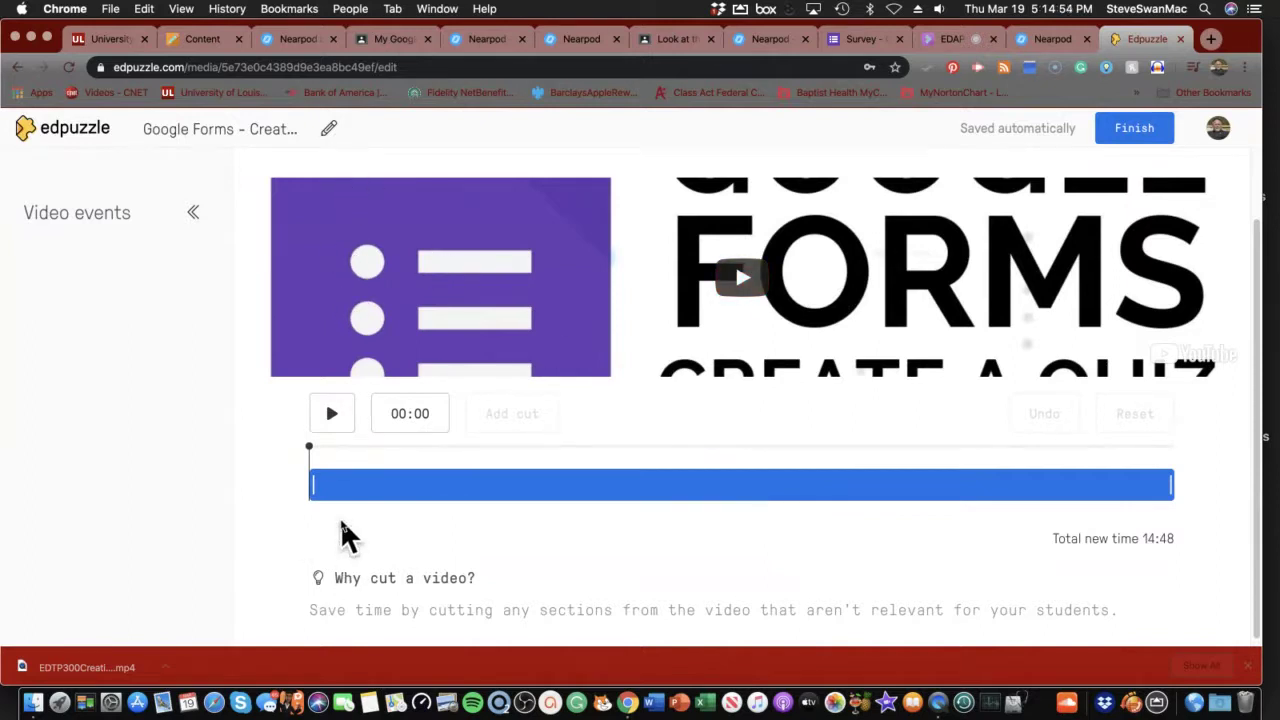
pyautogui.click(428, 488)
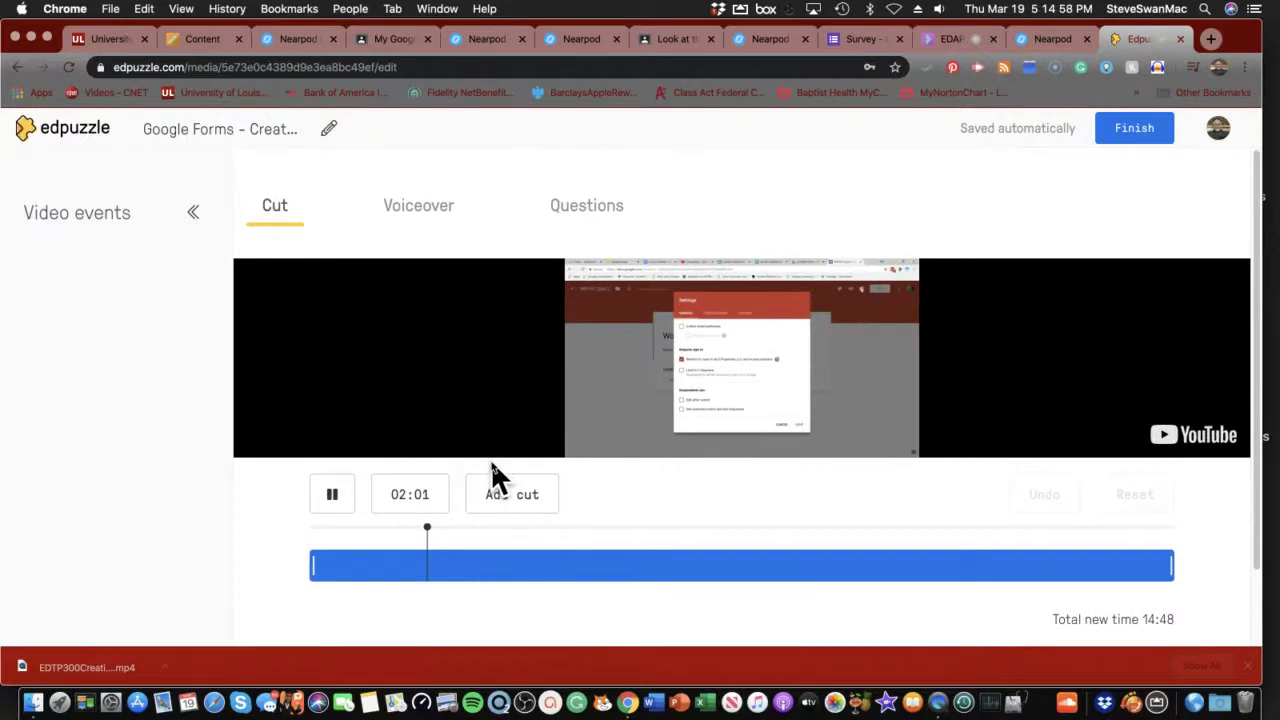
pyautogui.scroll(-2, 608, 540)
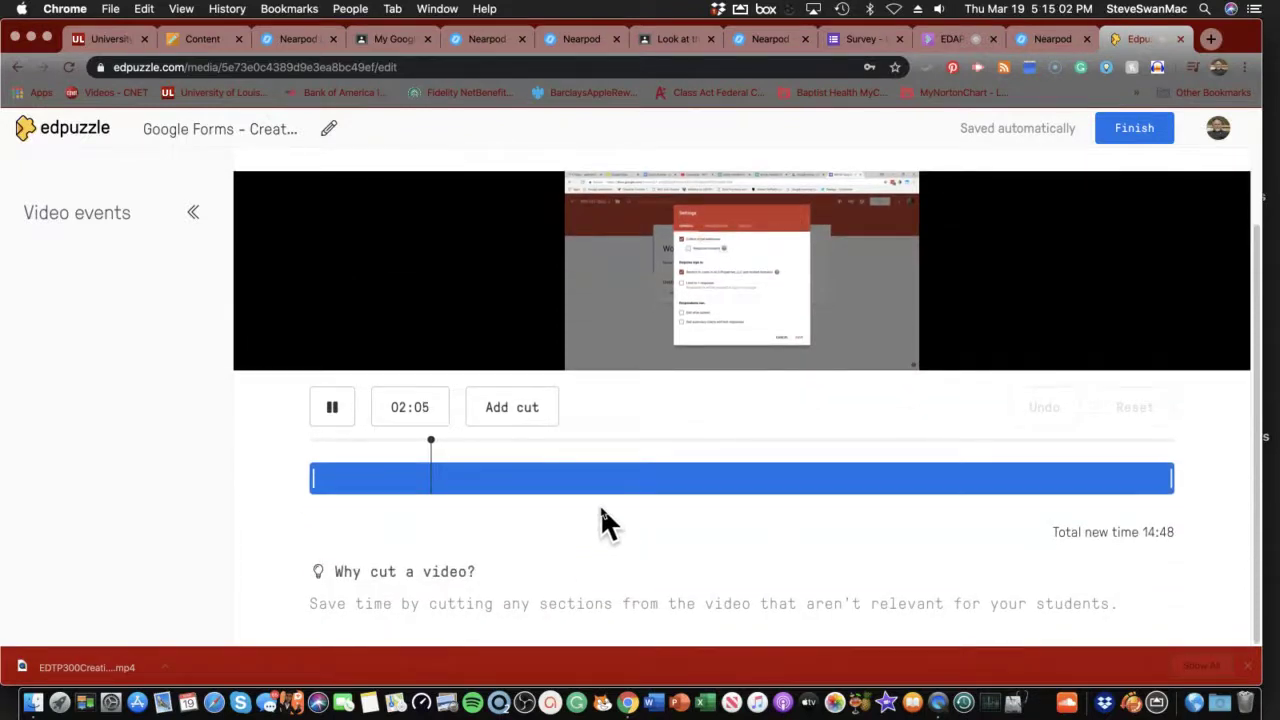
pyautogui.scroll(2, 600, 516)
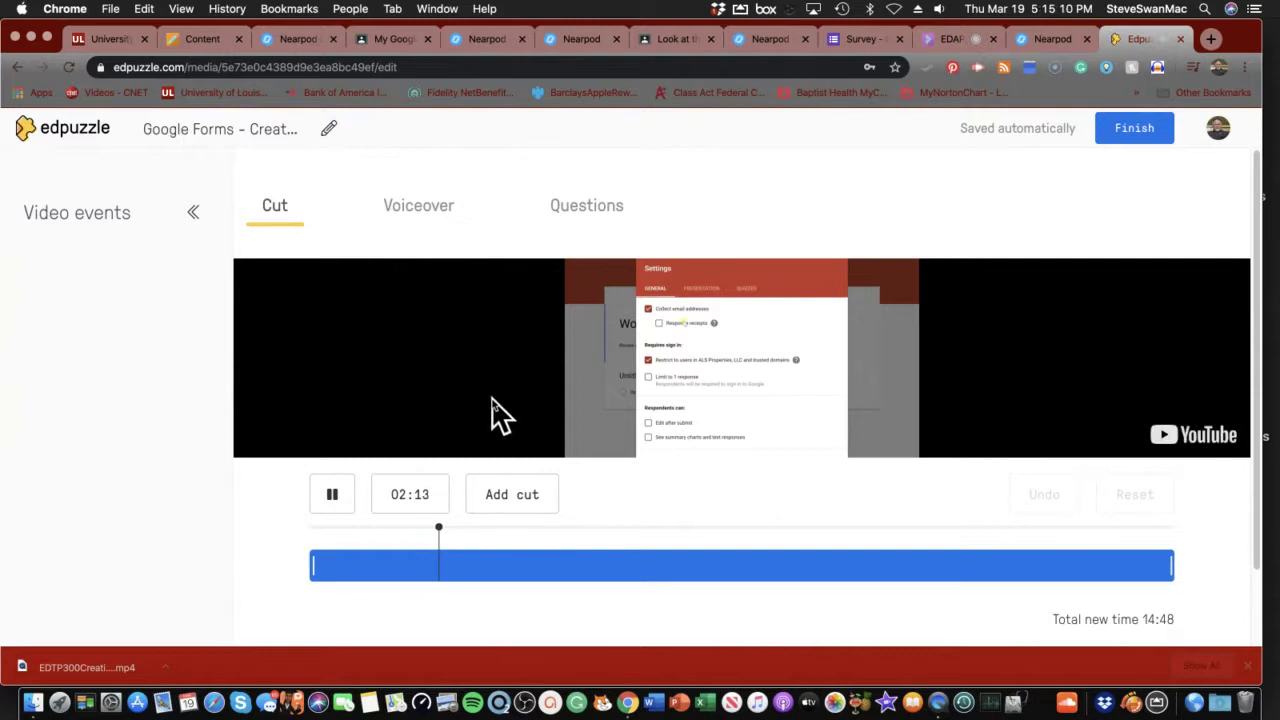
pyautogui.click(335, 505)
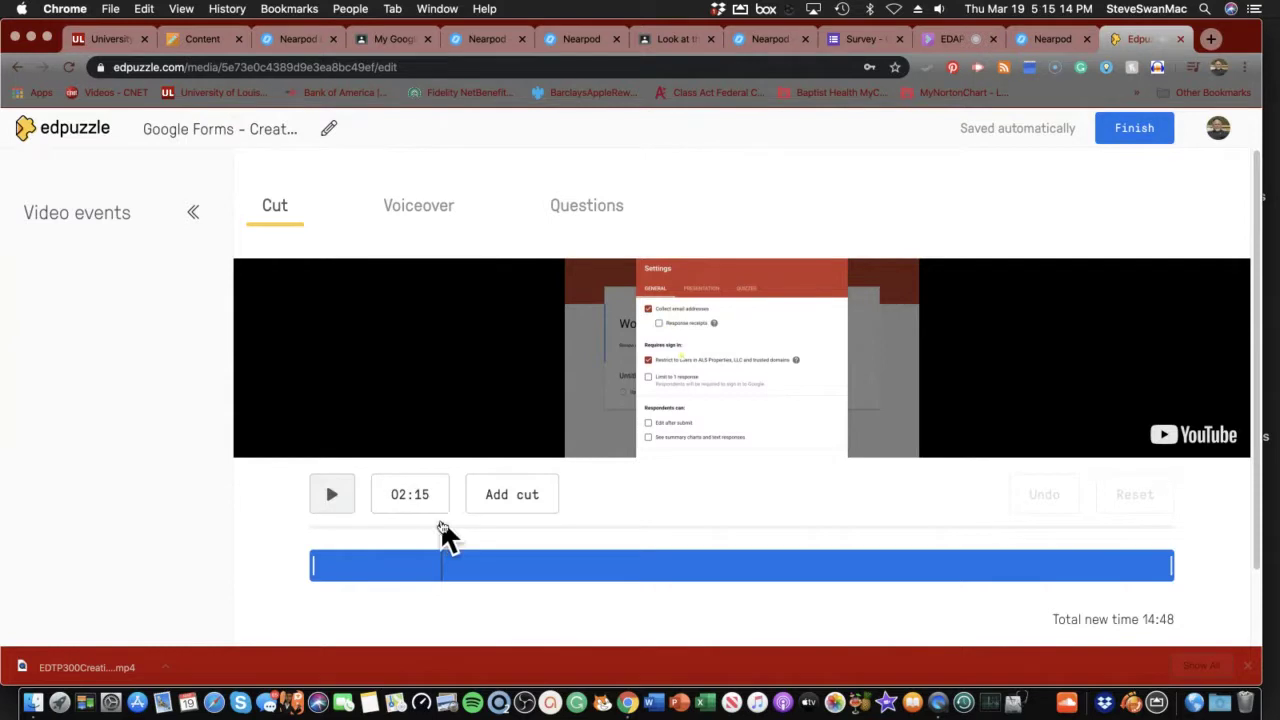
pyautogui.tripleClick(320, 527)
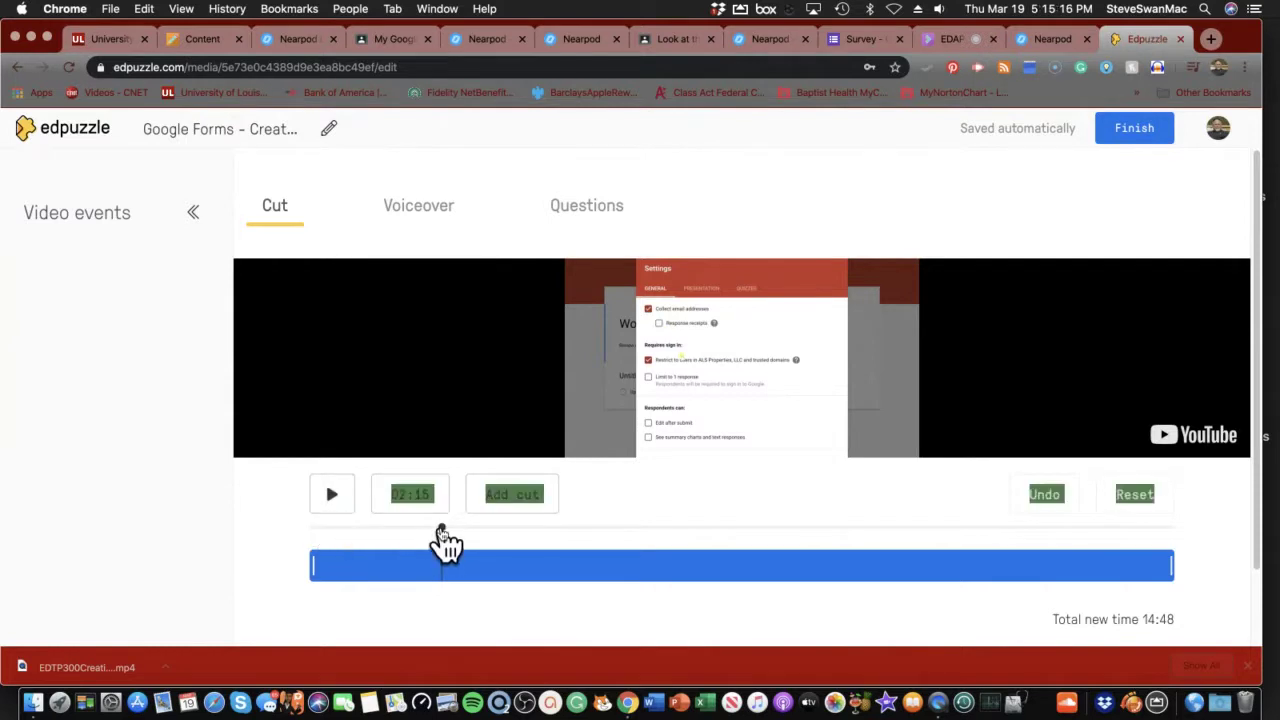
pyautogui.moveTo(441, 530); pyautogui.dragTo(300, 535)
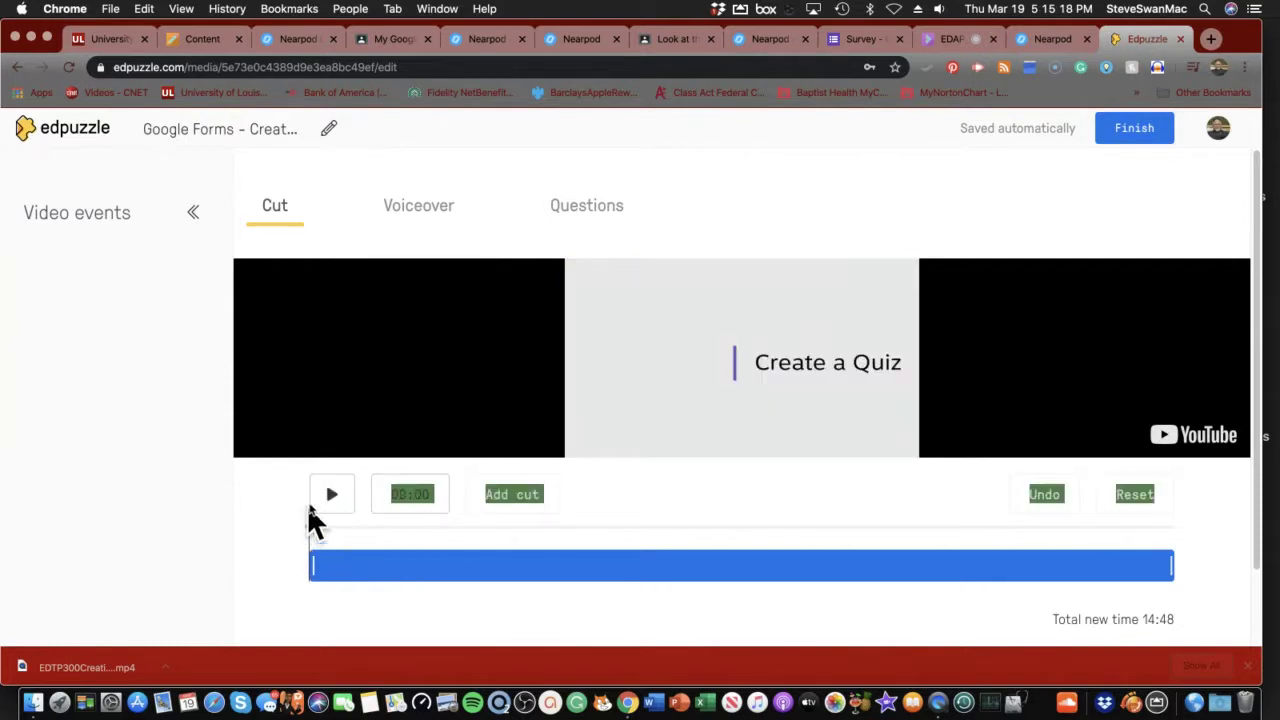
# Step: Check the voiceover options, return to cutting, and trim the beginning of the video up to 03:40
pyautogui.click(432, 220)
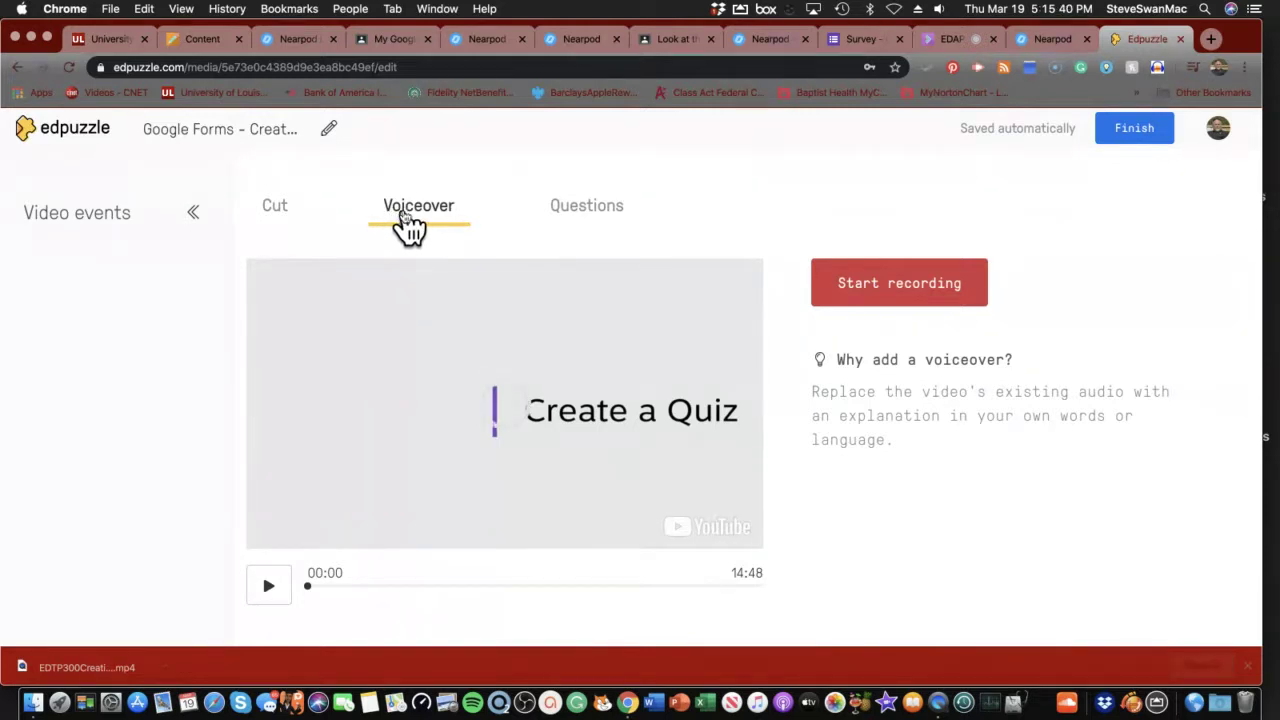
pyautogui.click(275, 218)
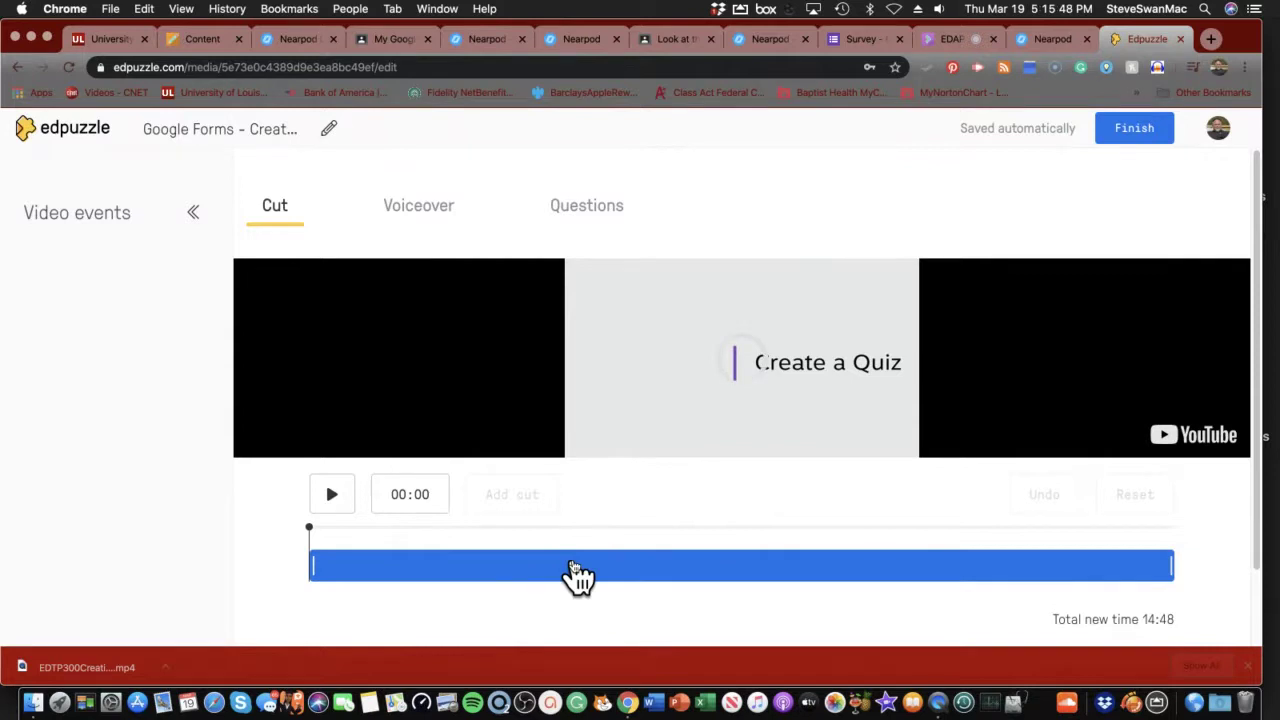
pyautogui.click(316, 566)
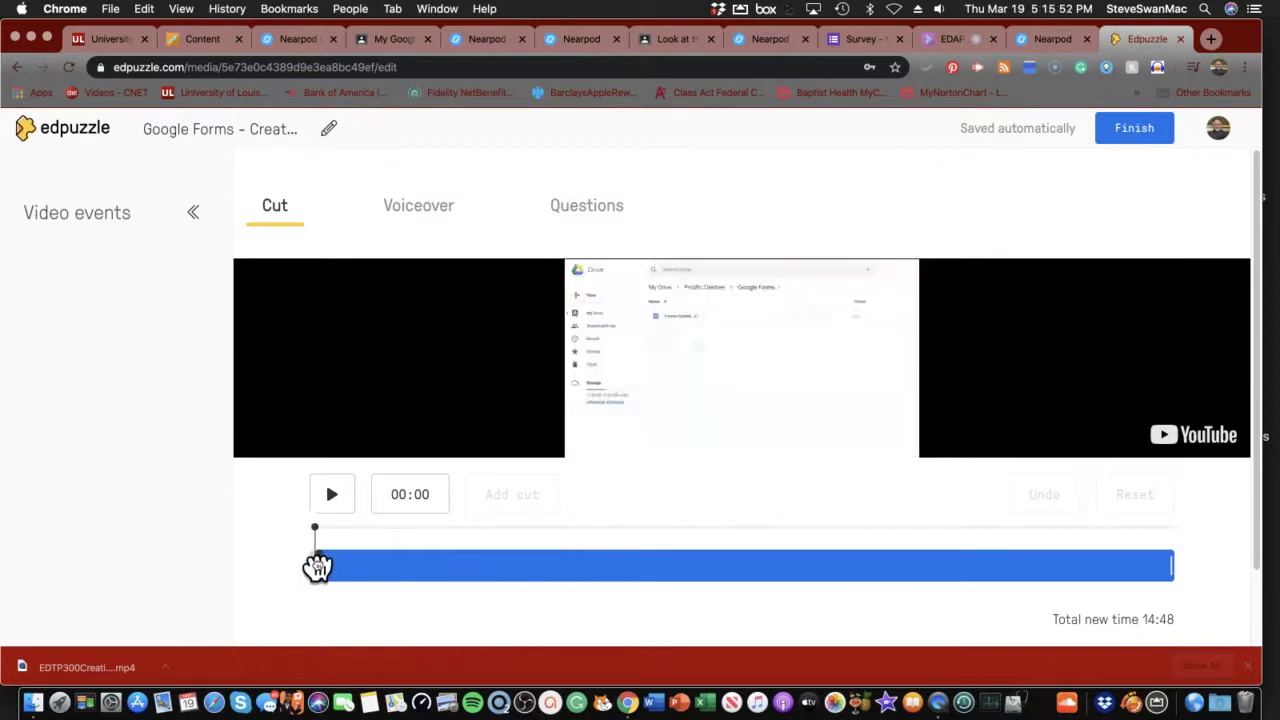
pyautogui.moveTo(316, 566); pyautogui.dragTo(524, 566)
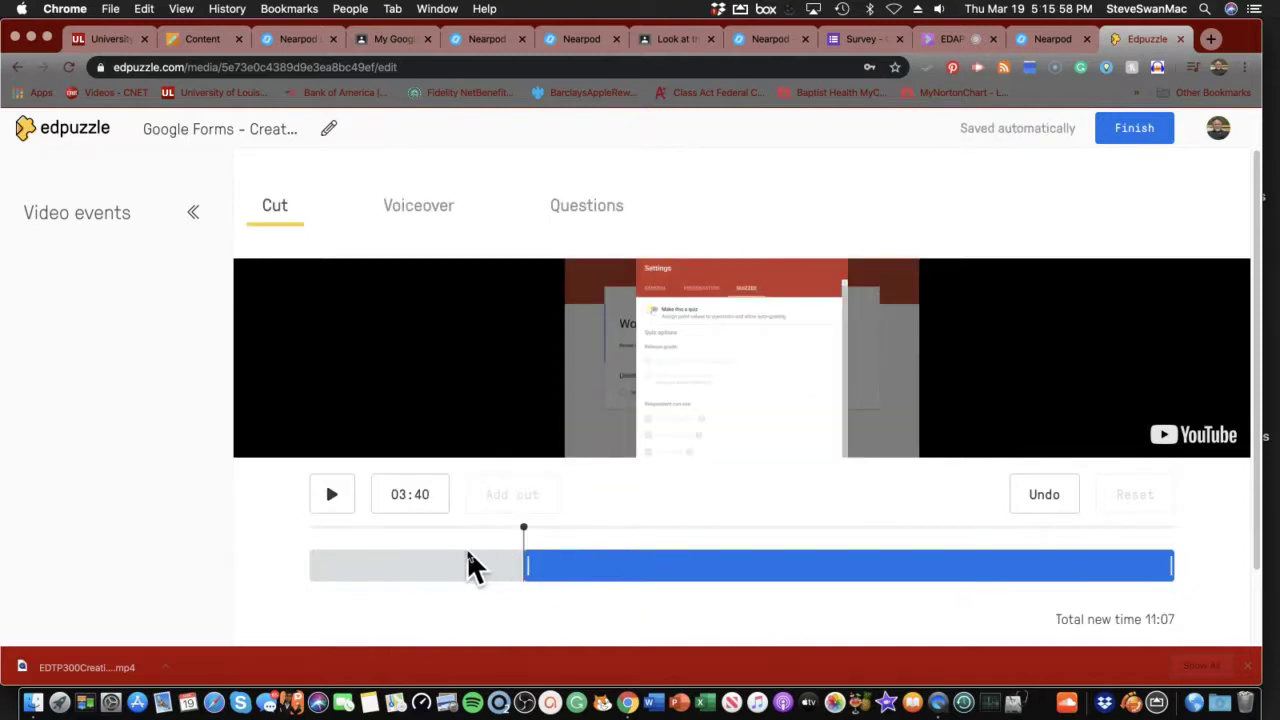
# Step: Split the video at 09:40 and trim away everything after that point
pyautogui.click(874, 566)
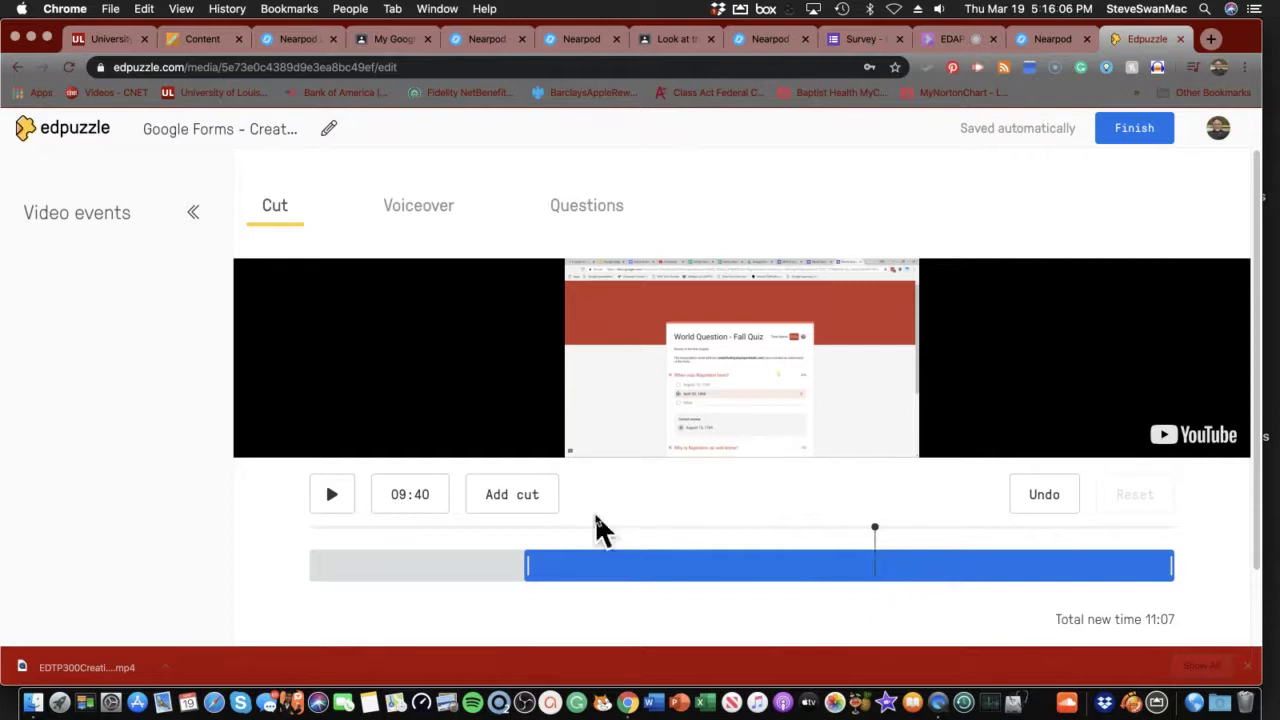
pyautogui.click(530, 500)
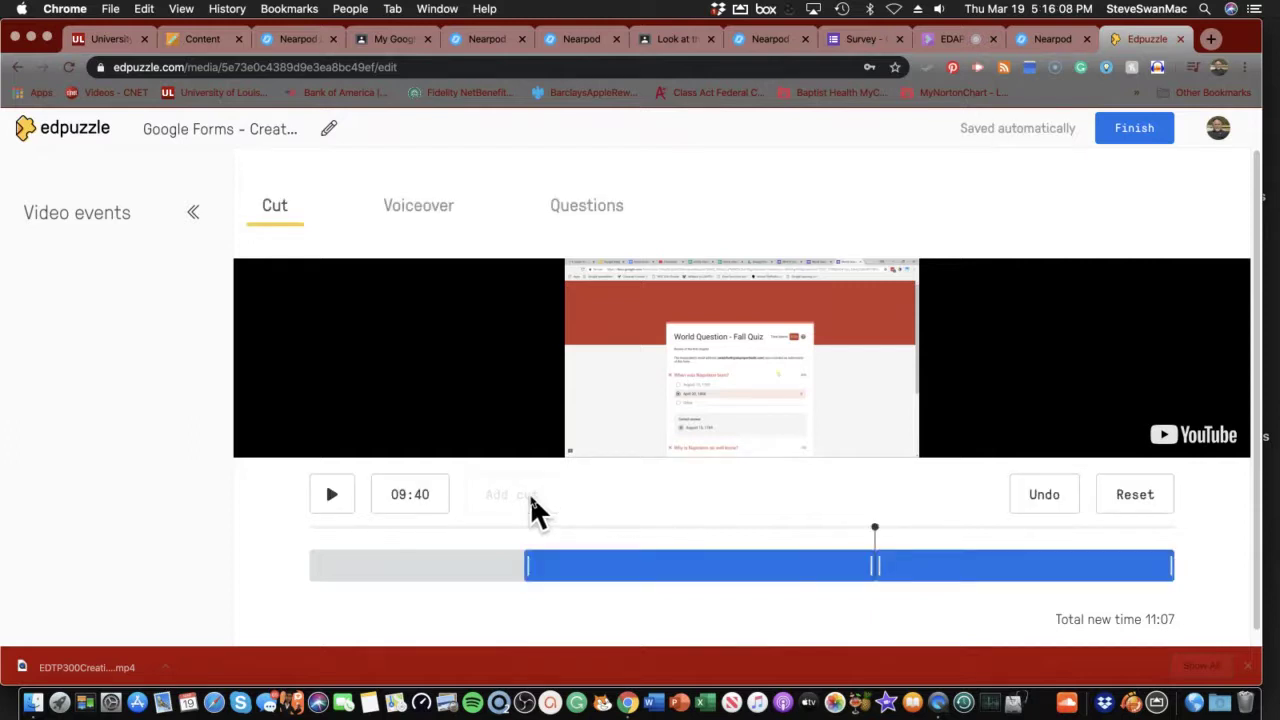
pyautogui.click(1012, 568)
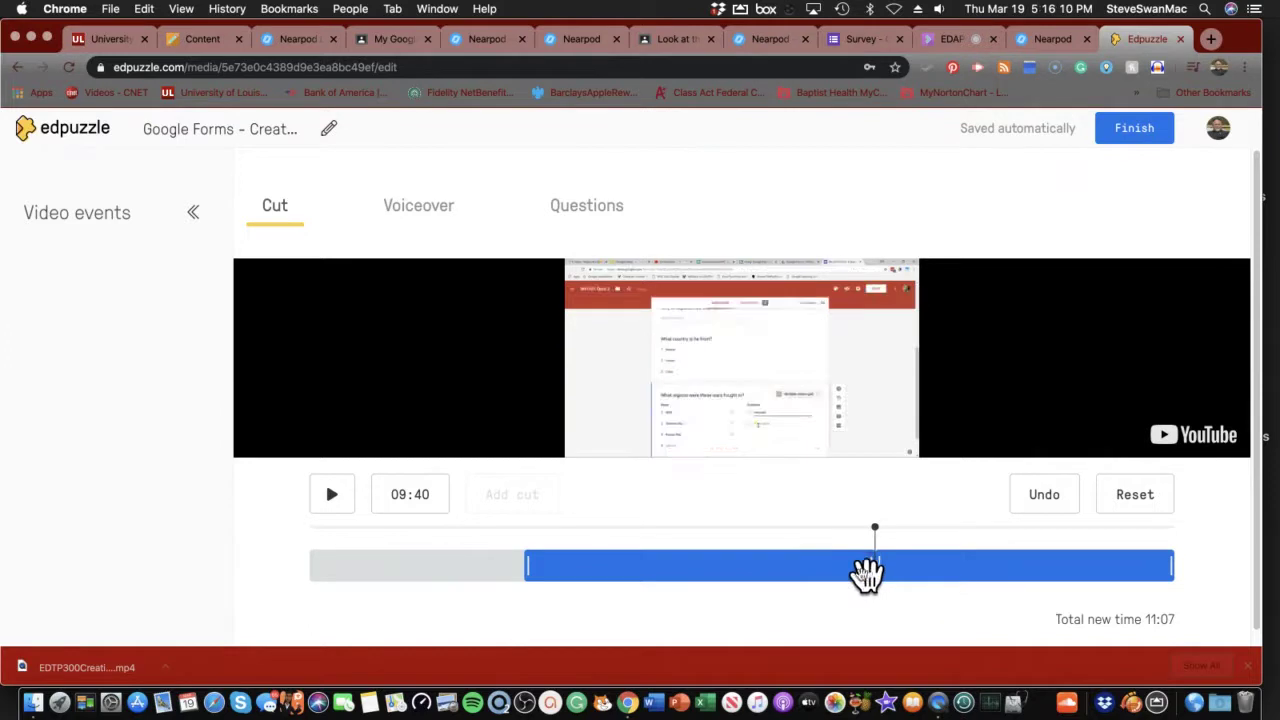
pyautogui.click(843, 568)
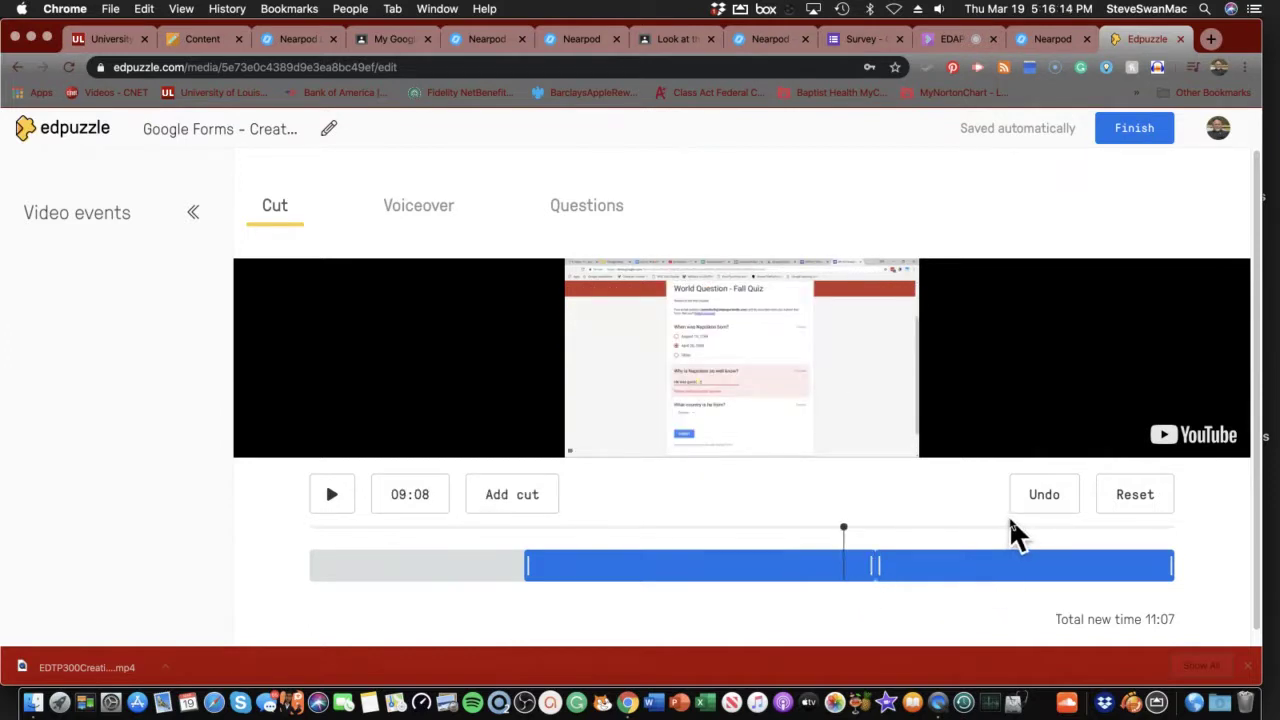
pyautogui.click(980, 566)
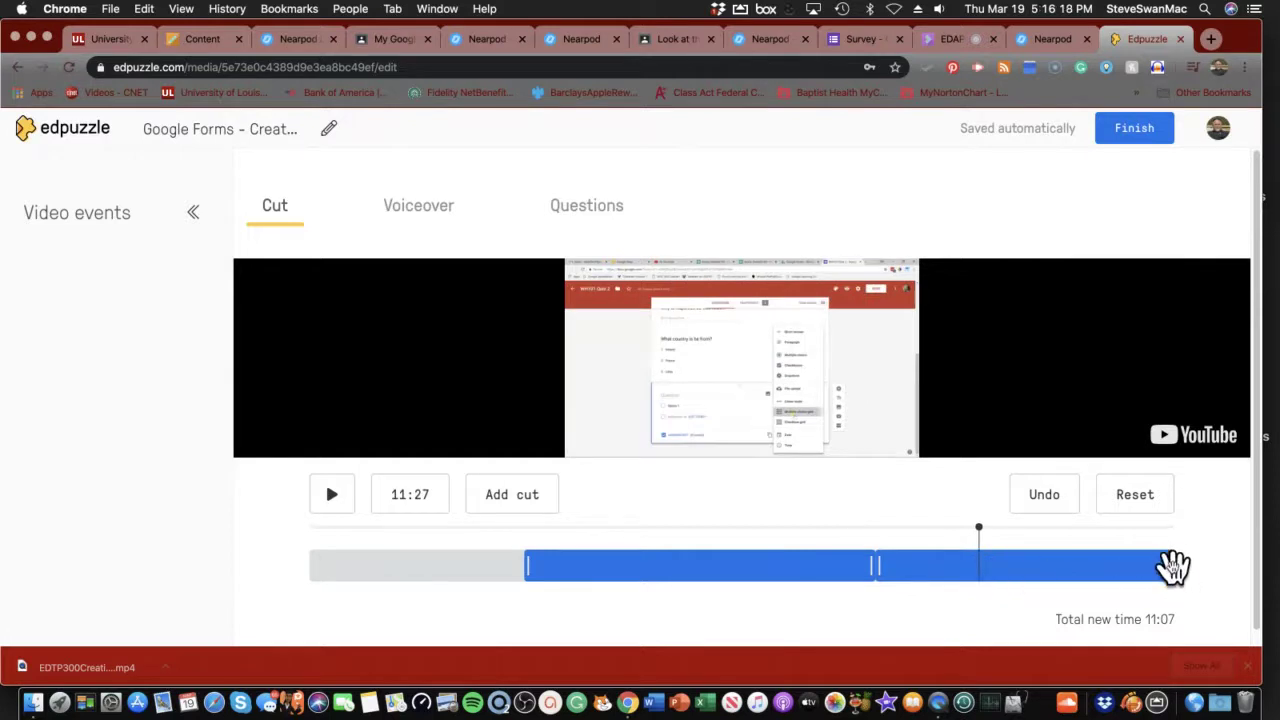
pyautogui.moveTo(1173, 566); pyautogui.dragTo(866, 580)
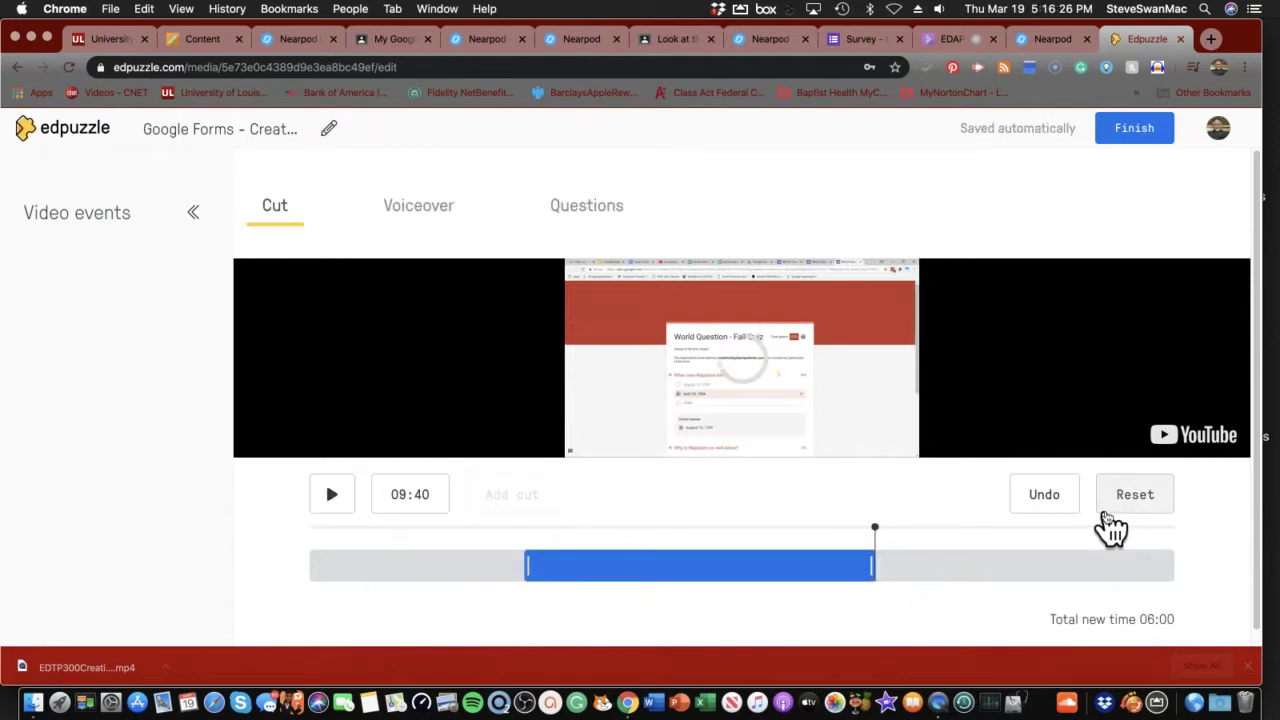
# Step: Show the voiceover options and play the trimmed video from its start, pausing at 00:02
pyautogui.click(413, 218)
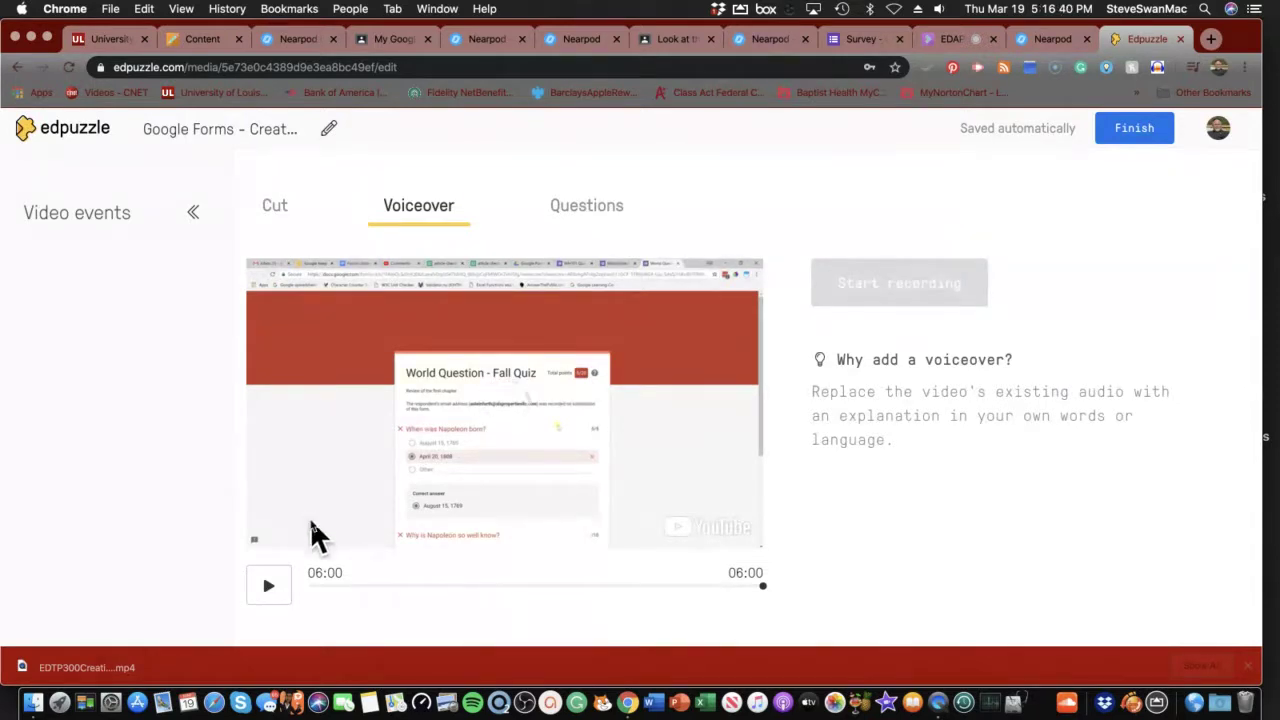
pyautogui.click(268, 590)
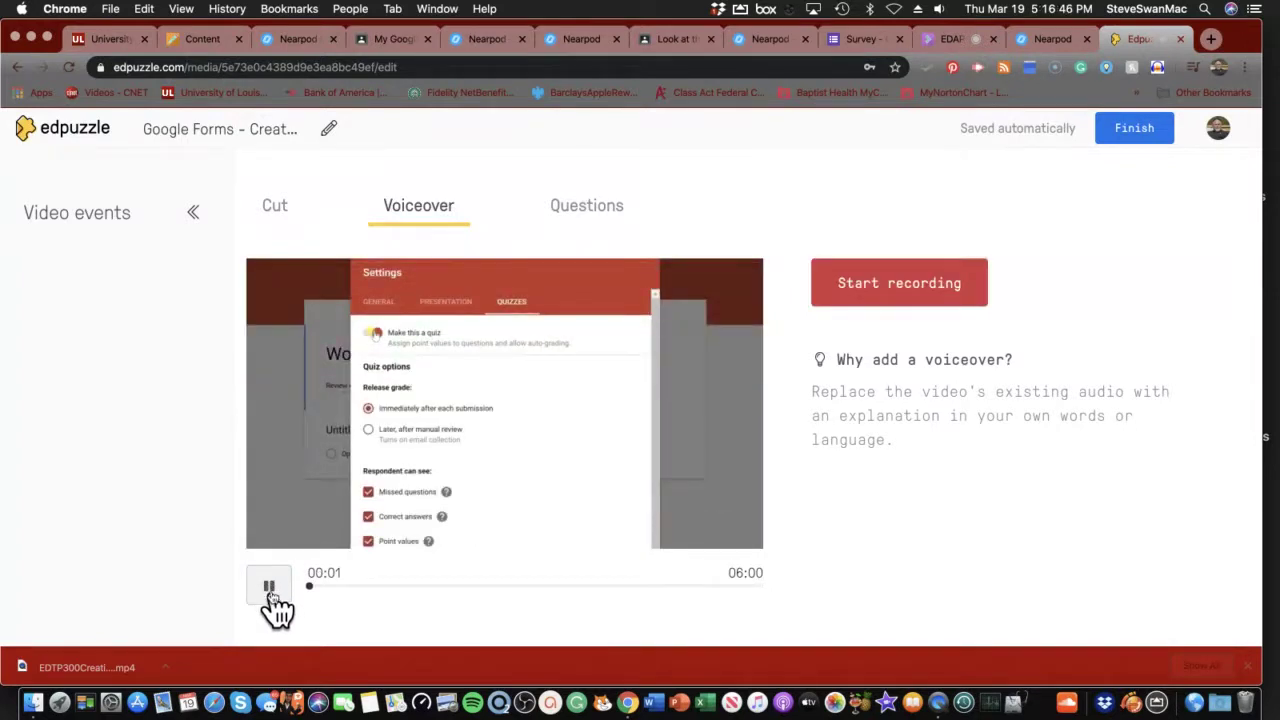
pyautogui.click(270, 592)
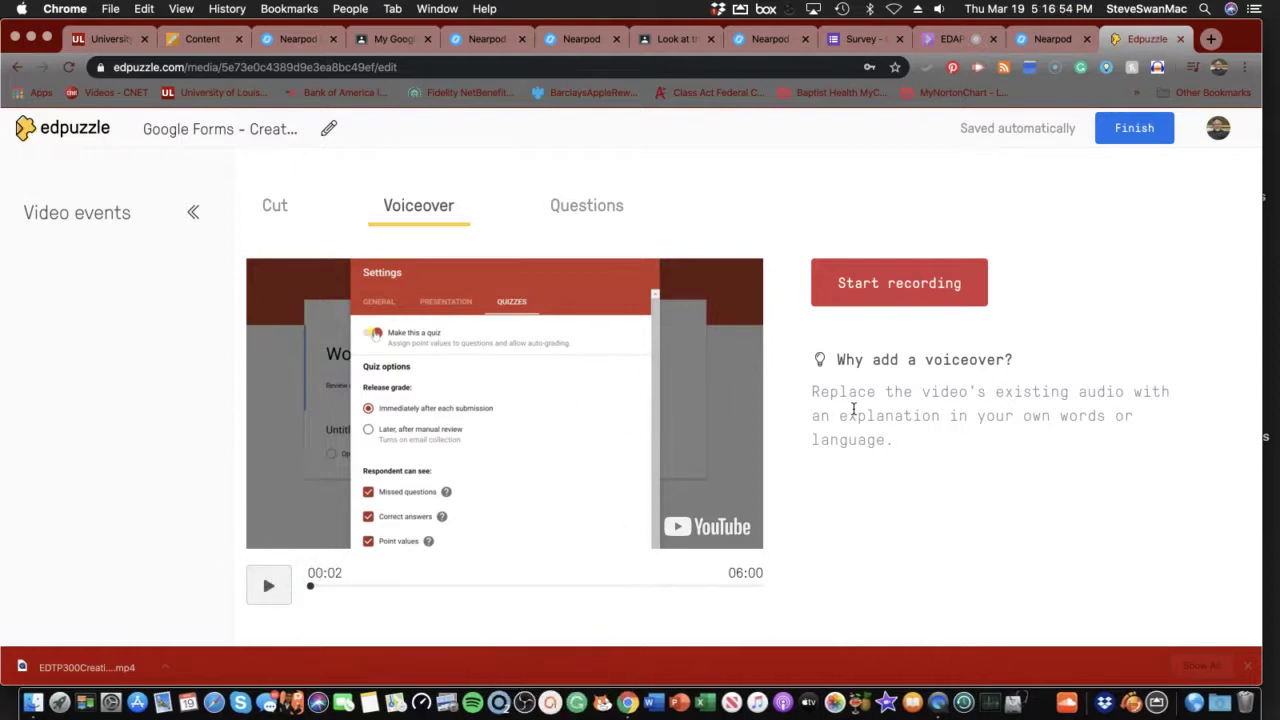
# Step: Add a multiple-choice question at 00:02 with the text "What are the quiz options in Forms"
pyautogui.click(607, 228)
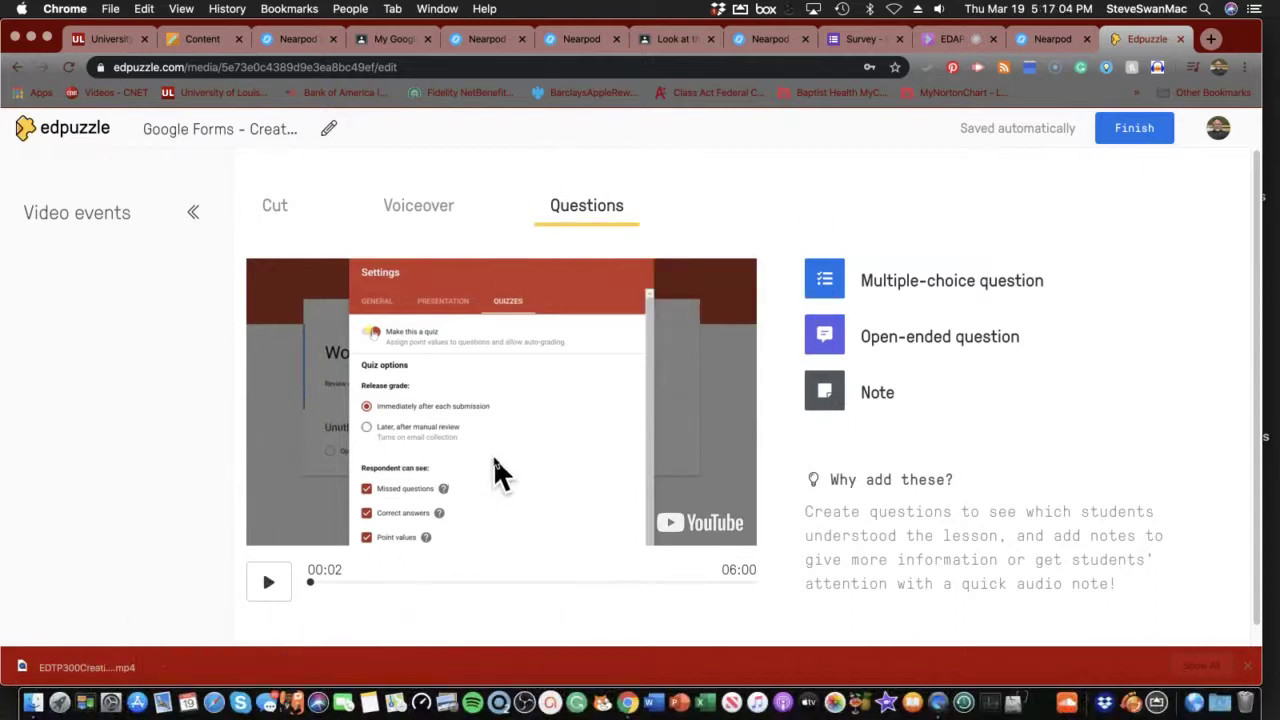
pyautogui.click(828, 286)
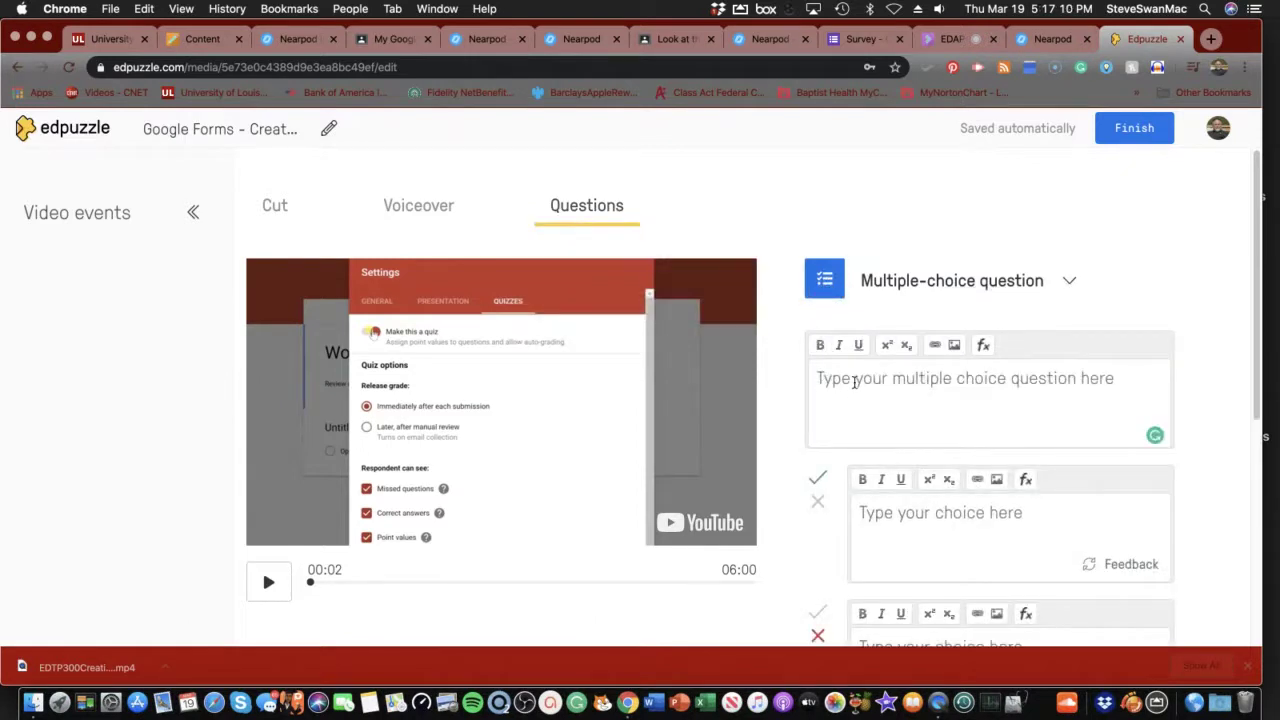
pyautogui.write('H')
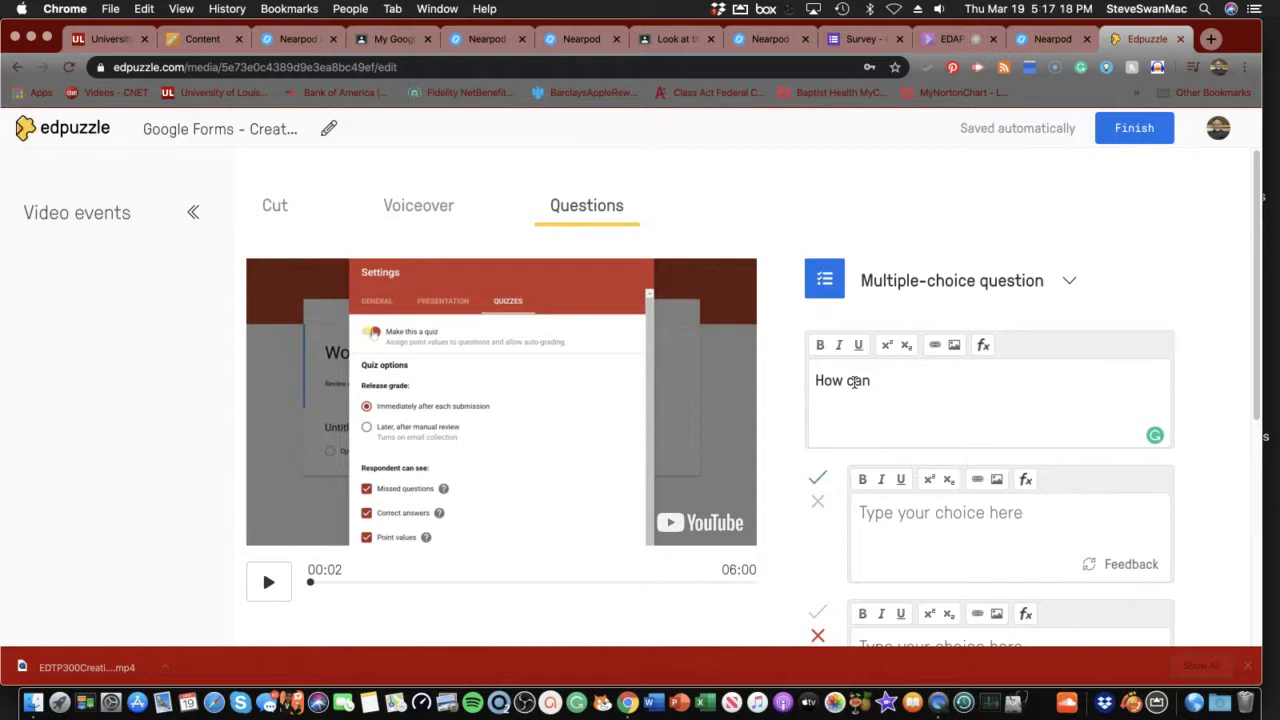
pyautogui.press('BackSpace')
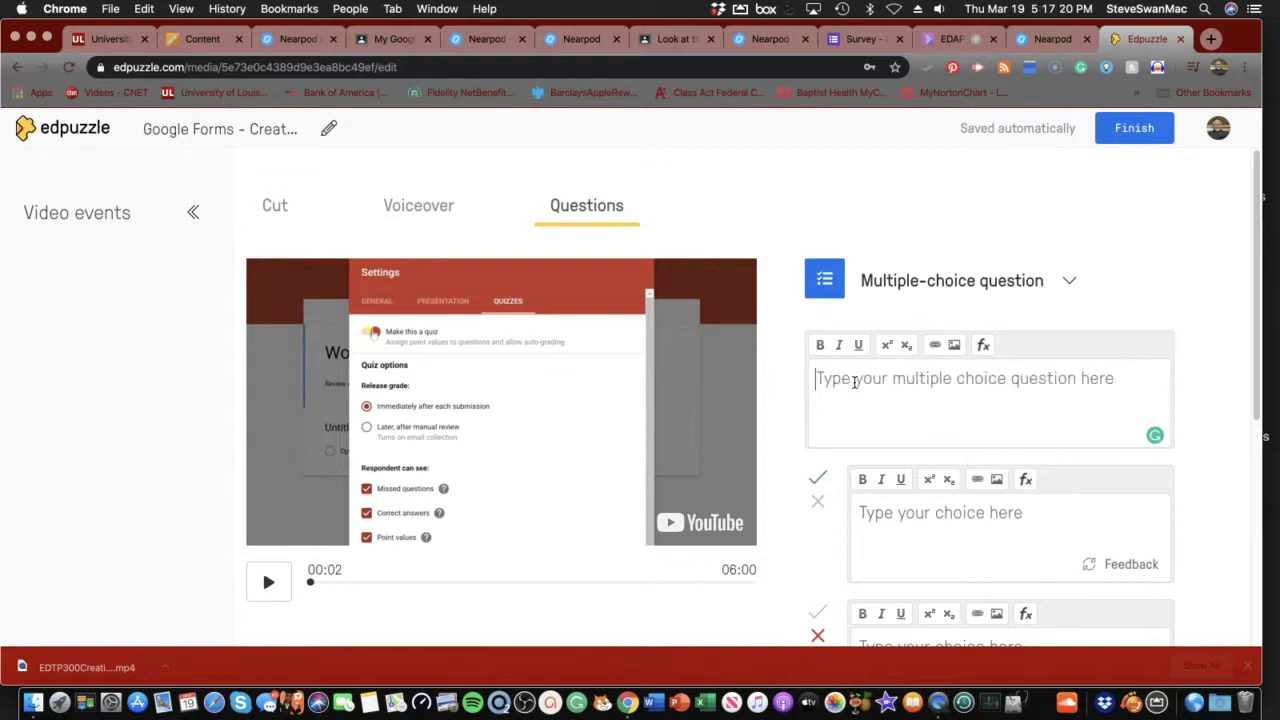
pyautogui.write('What are the qu')
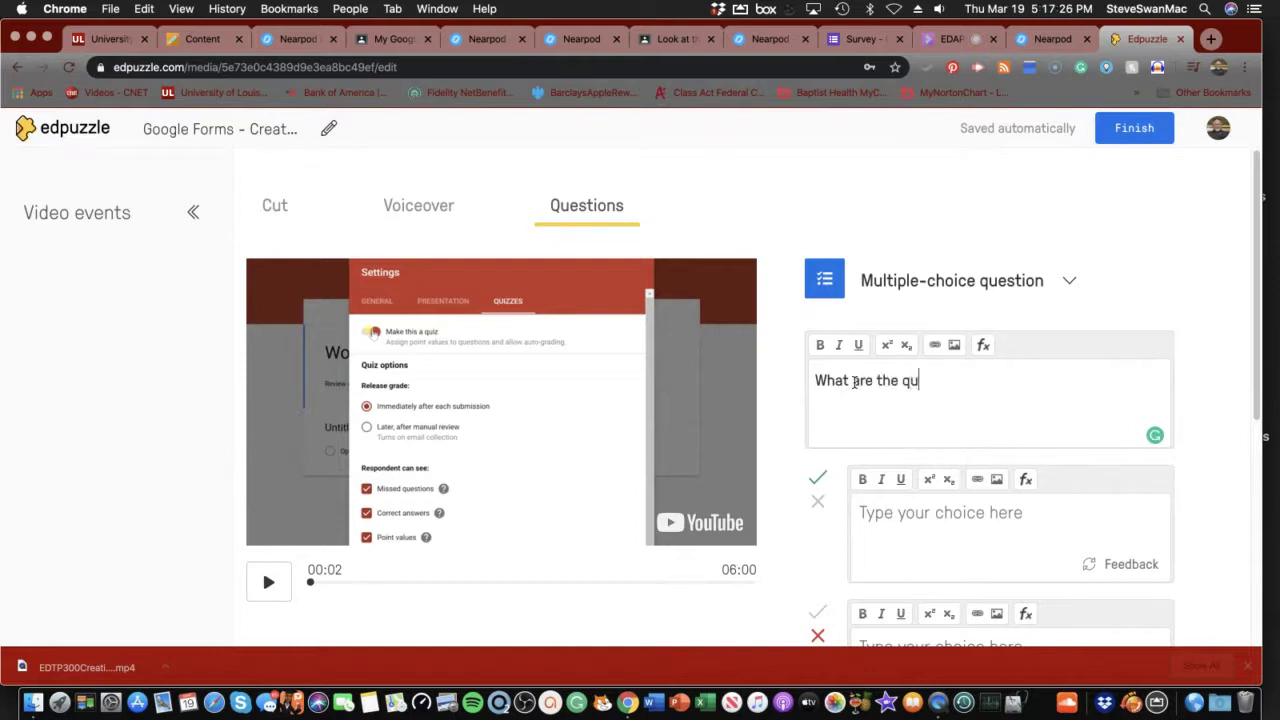
pyautogui.write('izoptions in Forms')
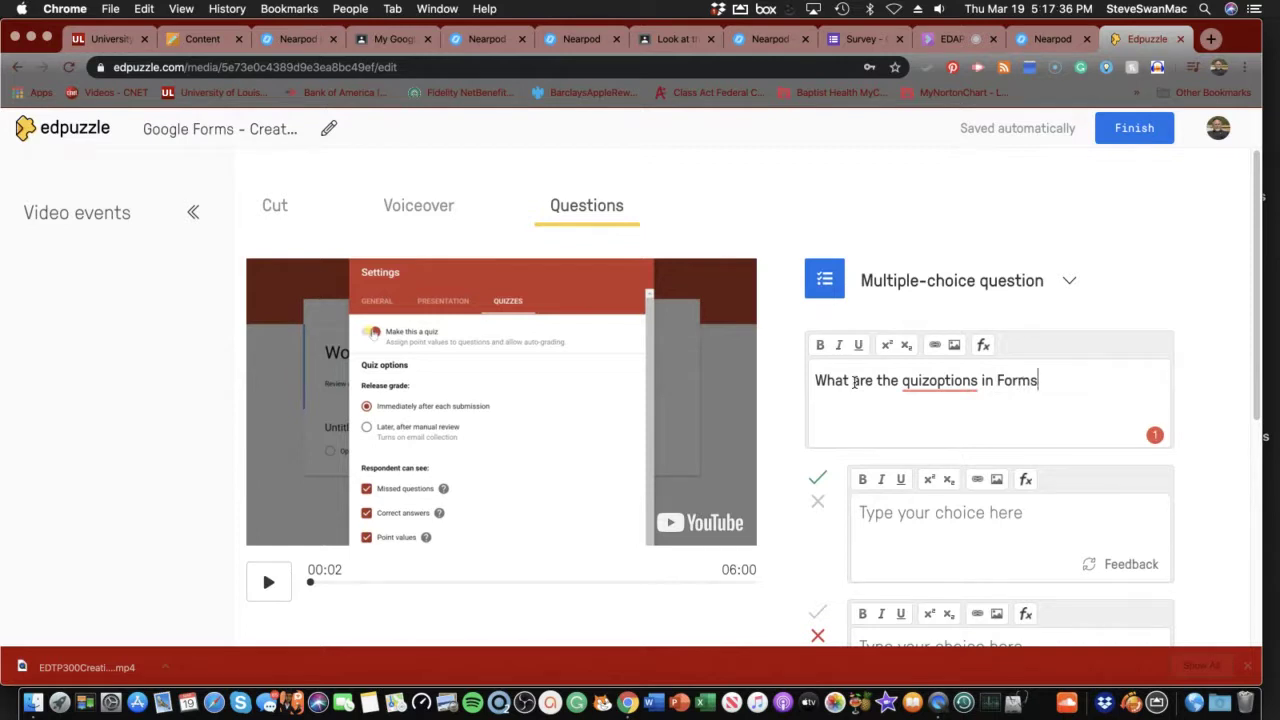
pyautogui.rightClick(942, 383)
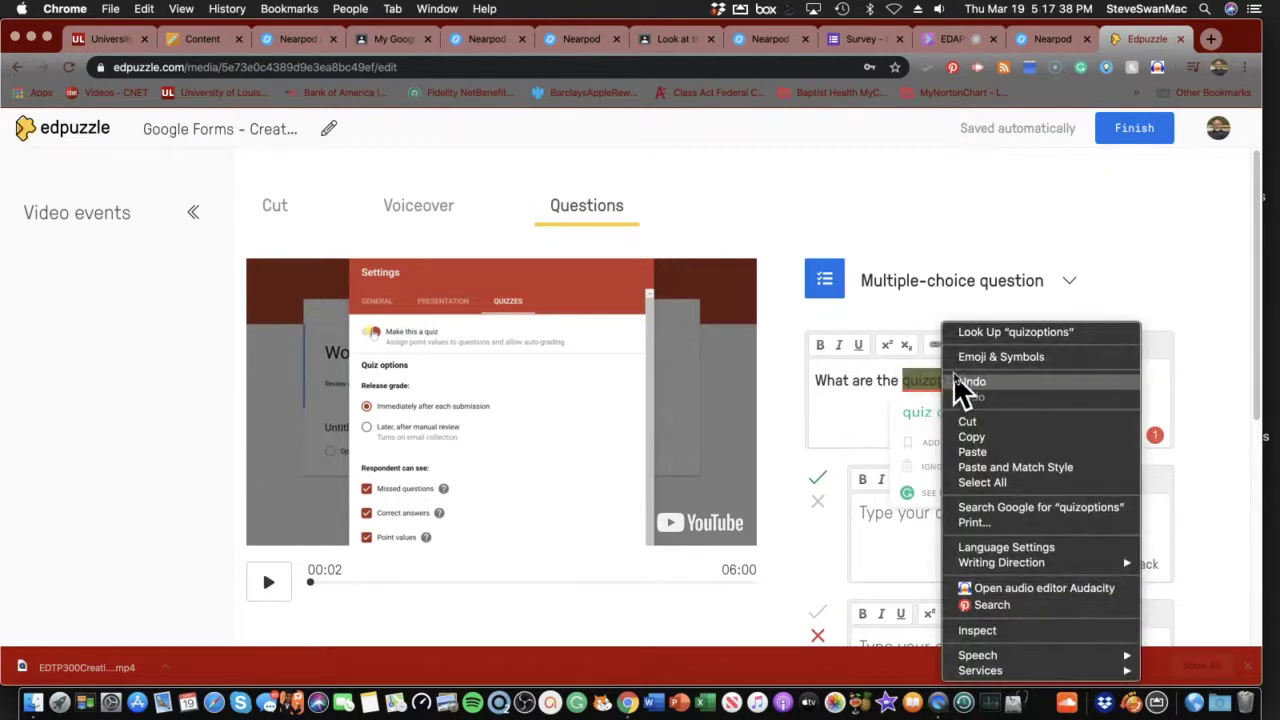
pyautogui.click(926, 452)
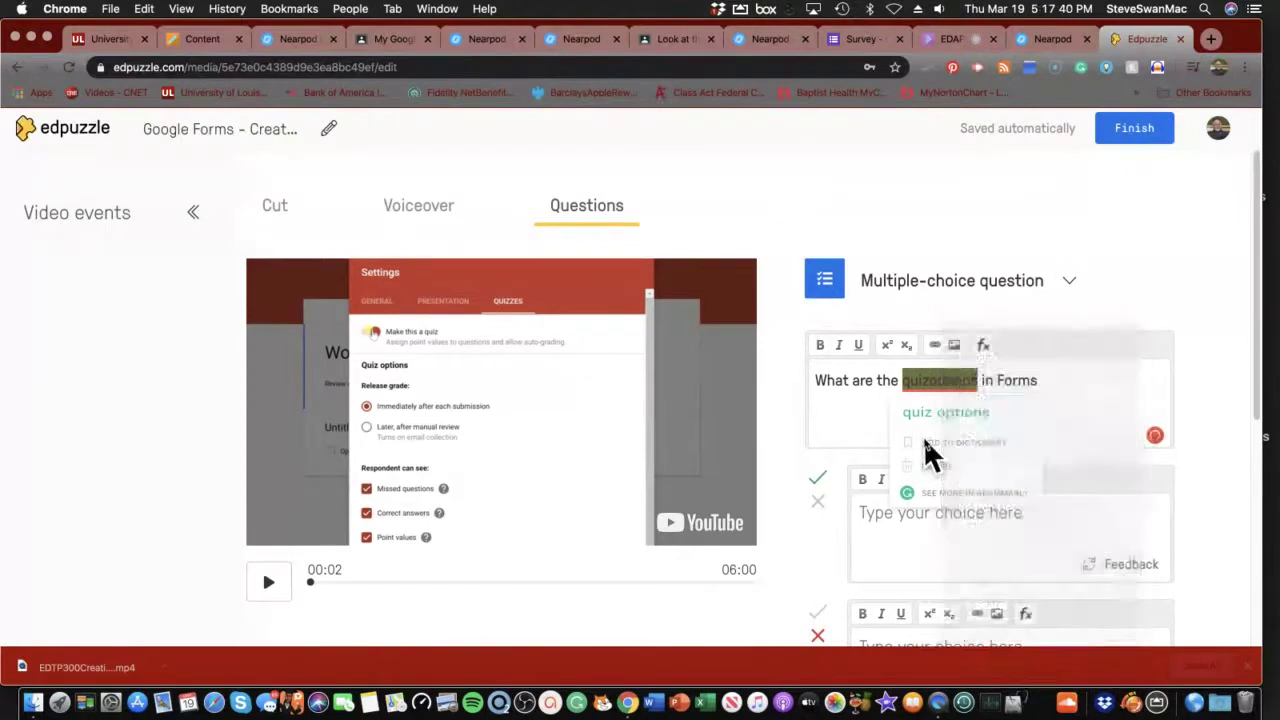
pyautogui.click(930, 410)
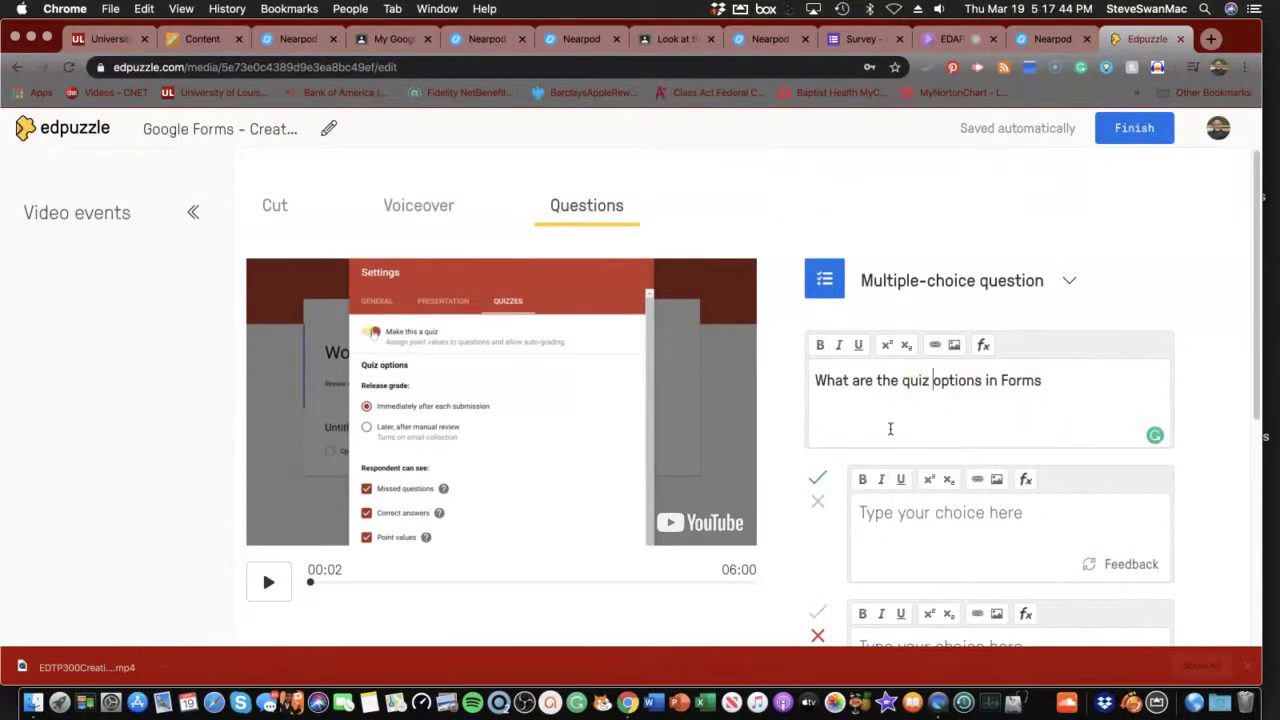
# Step: Enter "a" as the first, correct answer choice and "b" as the second, incorrect one
pyautogui.click(911, 529)
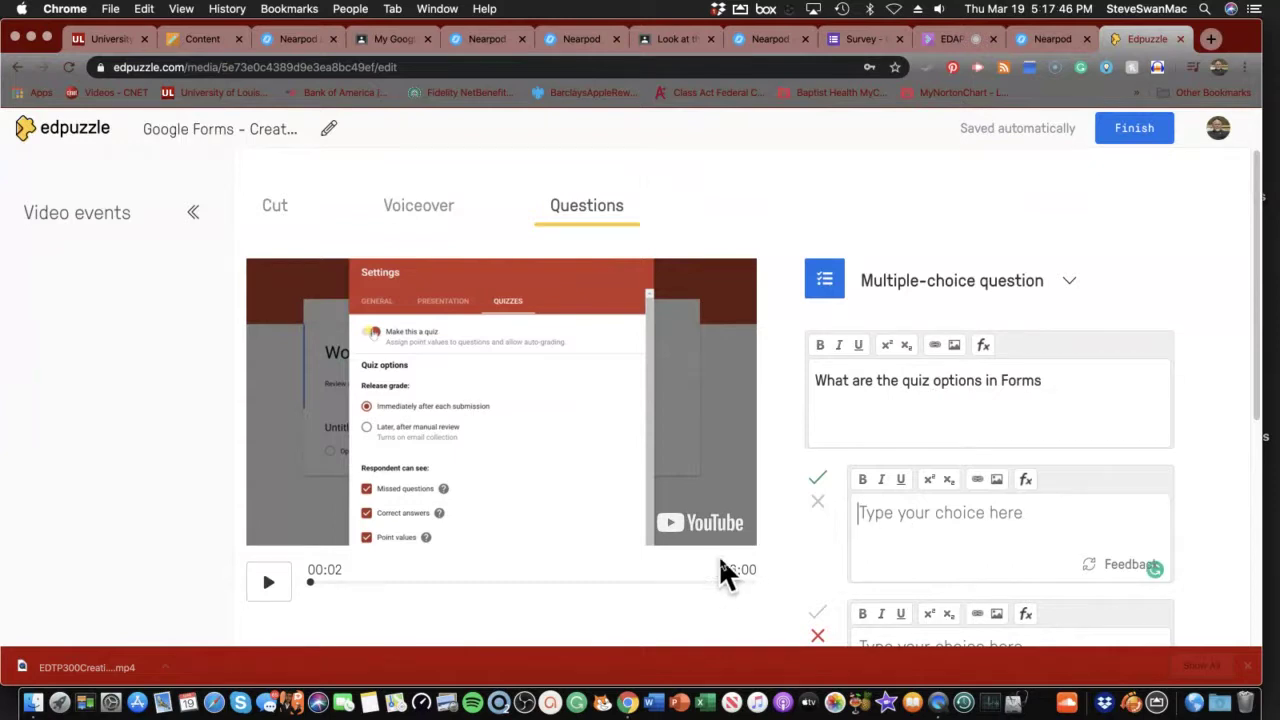
pyautogui.scroll(-3, 812, 580)
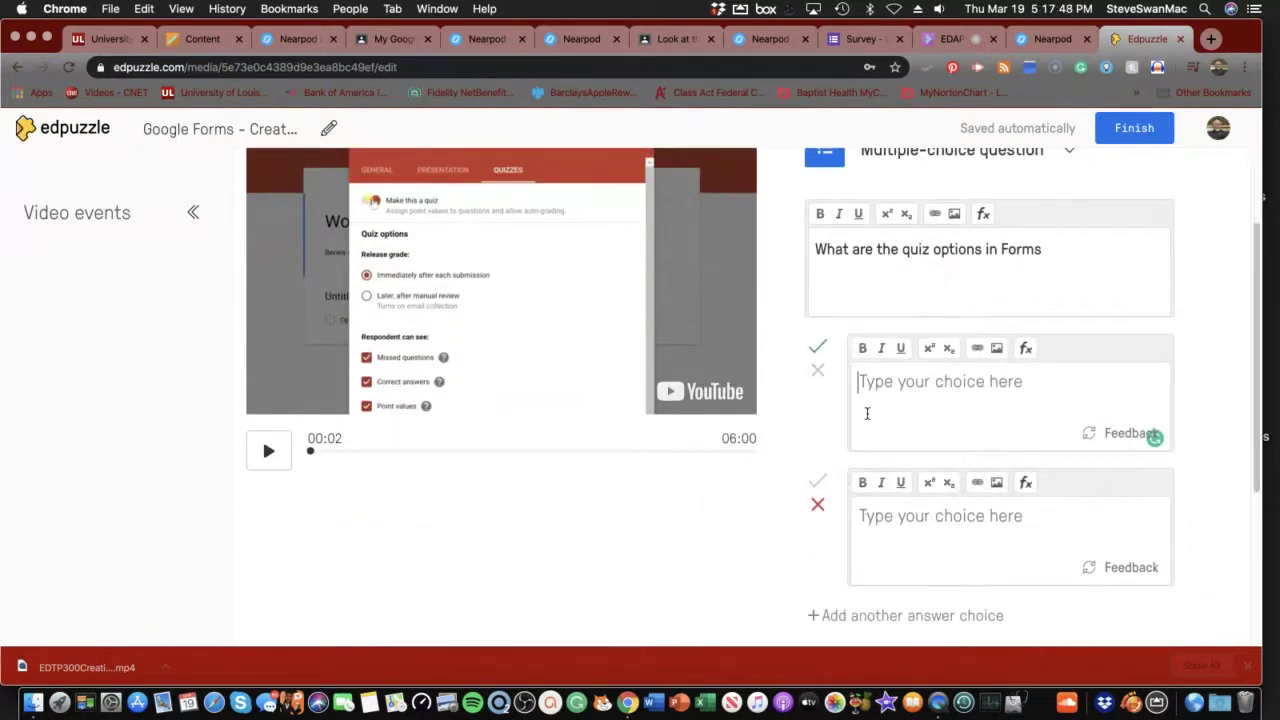
pyautogui.write('a')
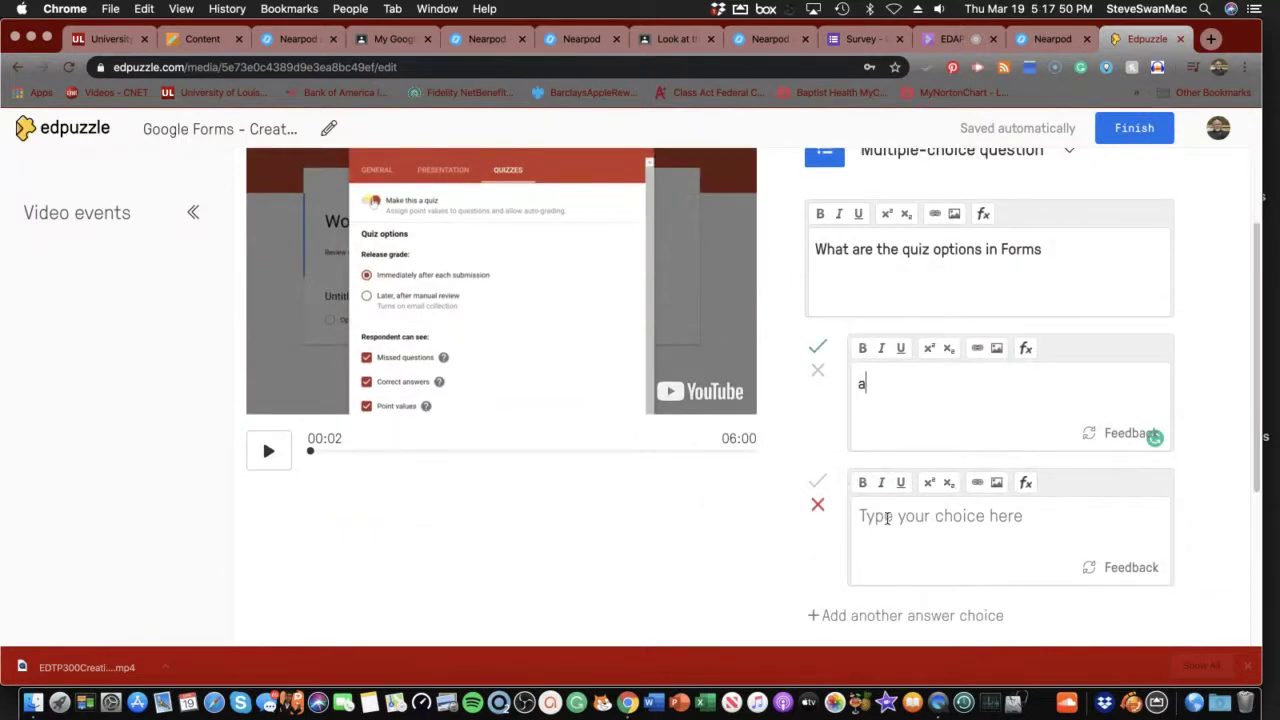
pyautogui.click(885, 516)
pyautogui.write('b')
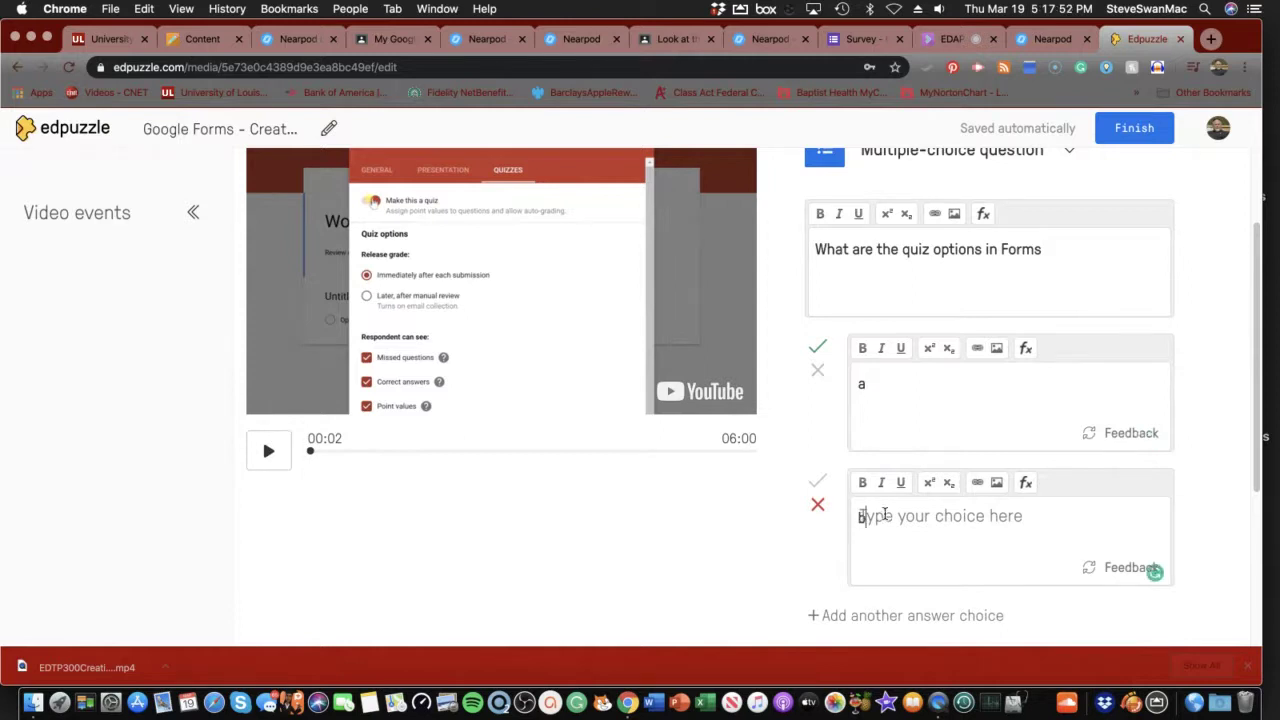
pyautogui.scroll(-3, 885, 512)
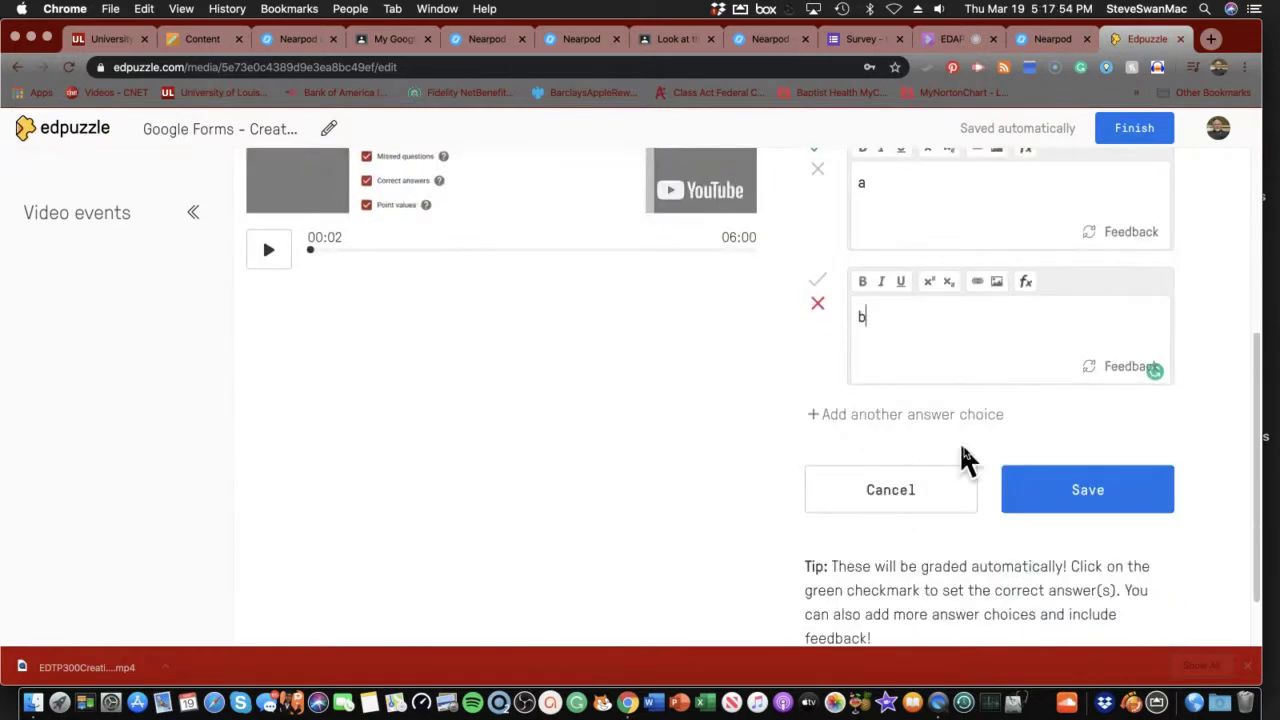
# Step: Save the multiple-choice question and continue playback past it, pausing the video at 00:05
pyautogui.click(1081, 493)
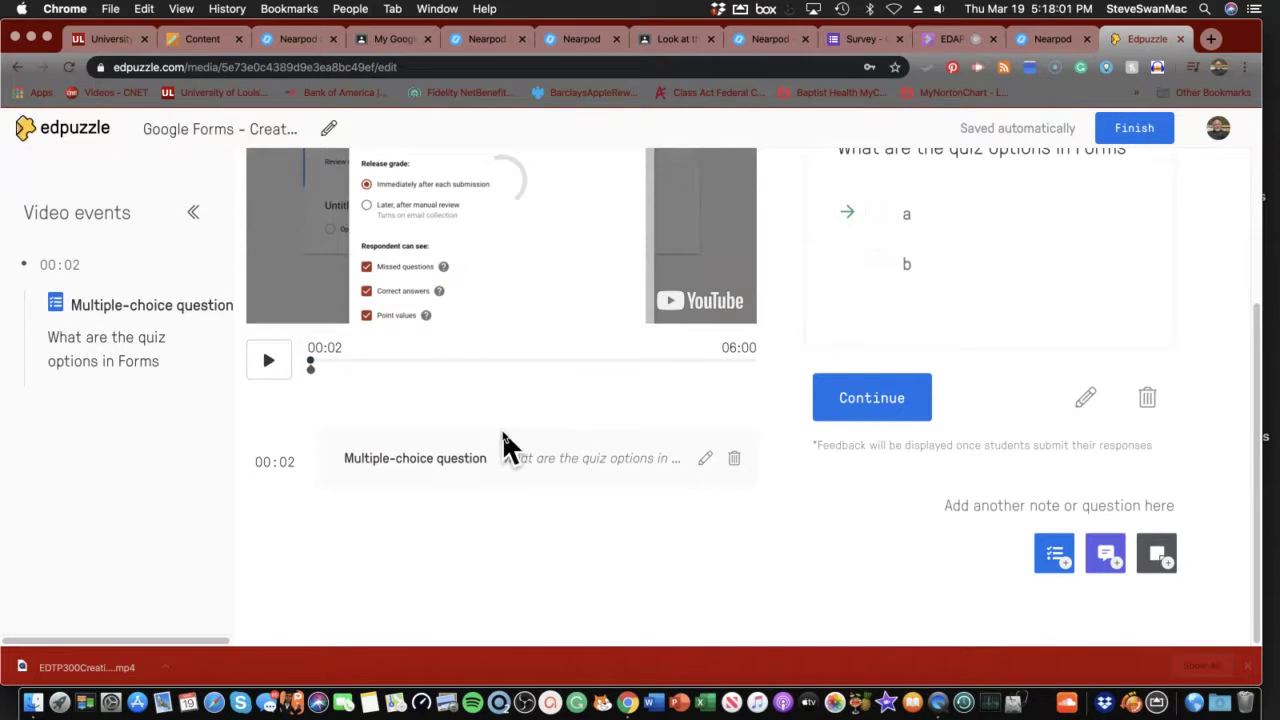
pyautogui.scroll(2, 503, 443)
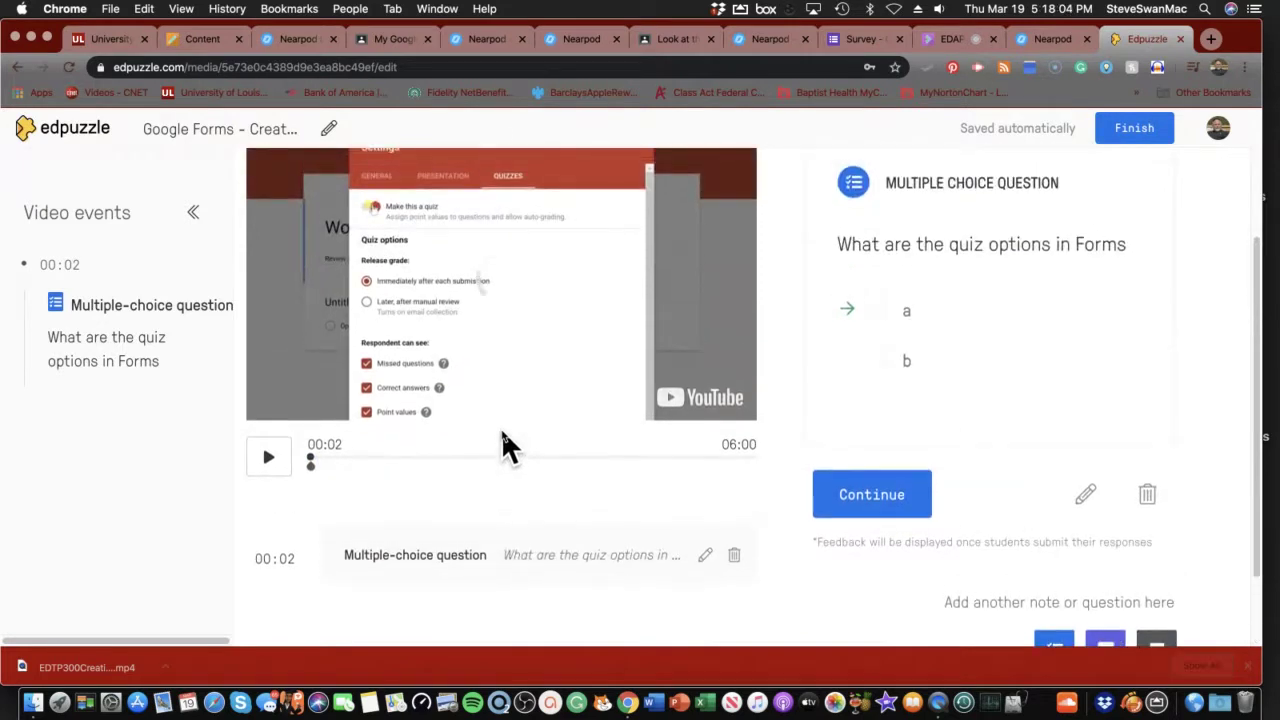
pyautogui.click(878, 510)
pyautogui.press('space')
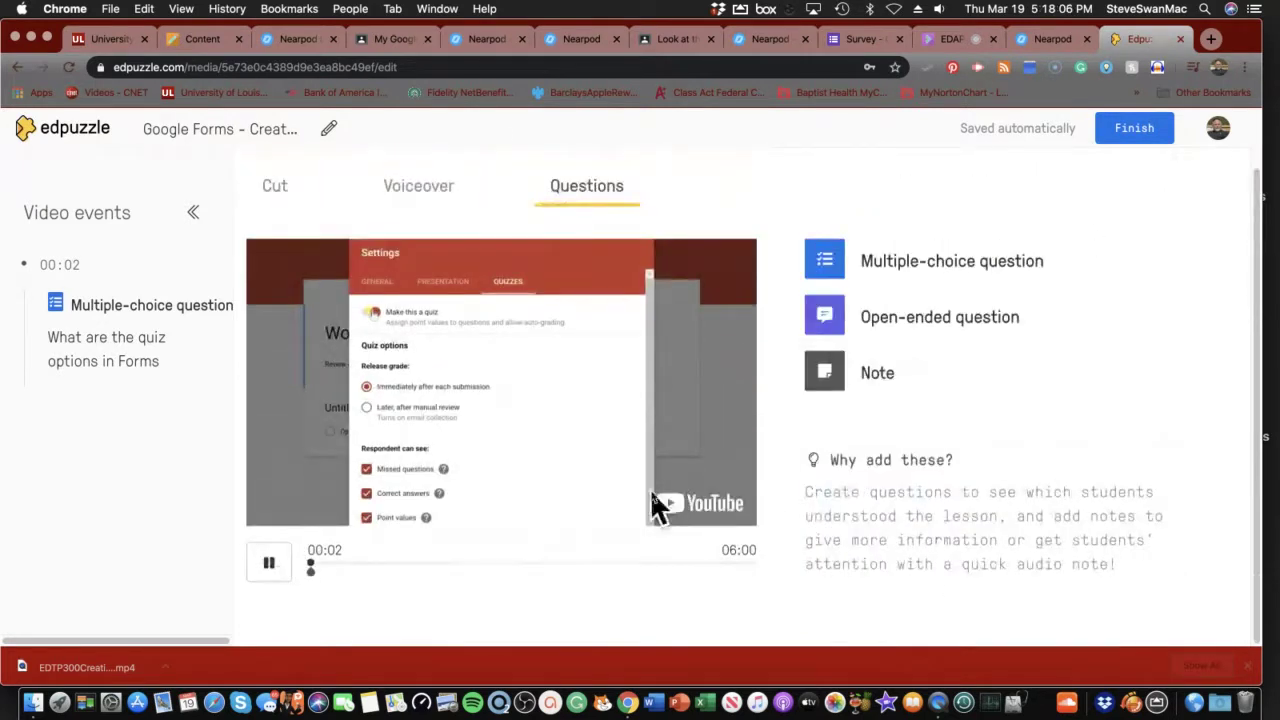
pyautogui.click(269, 563)
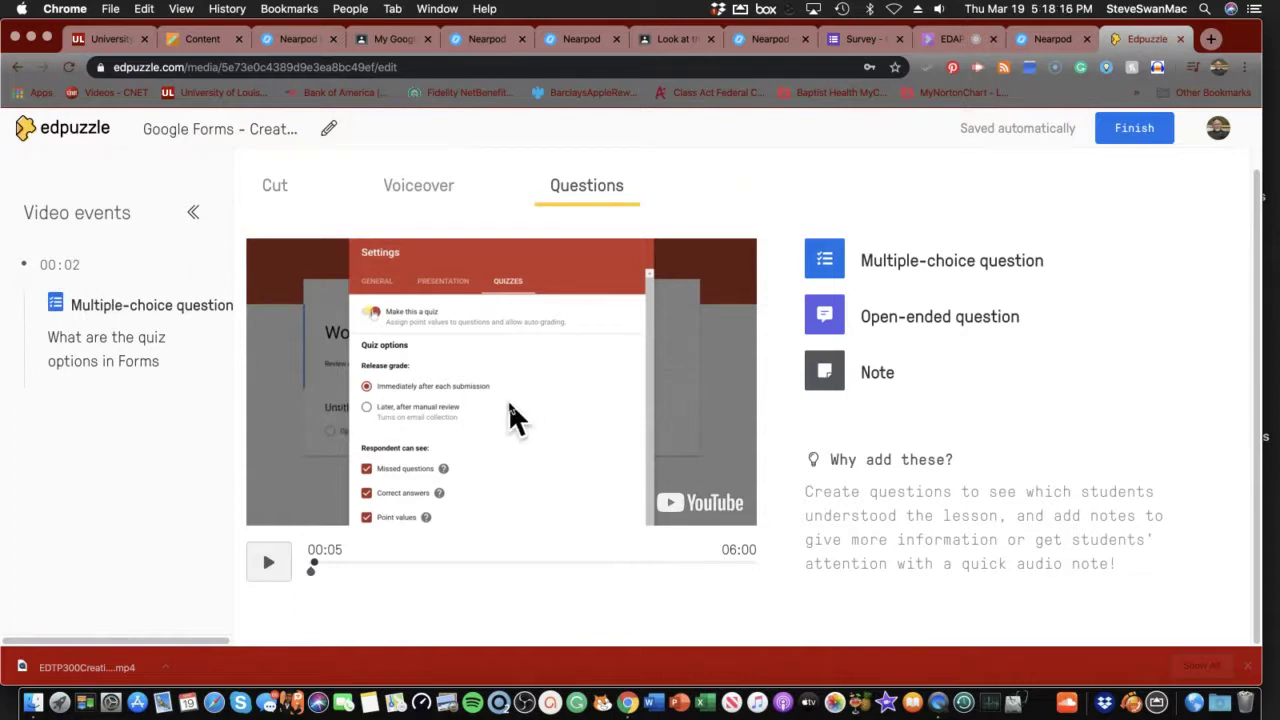
# Step: Finish editing, play the video from its start up to the embedded question, and rewatch the segment
pyautogui.click(1145, 140)
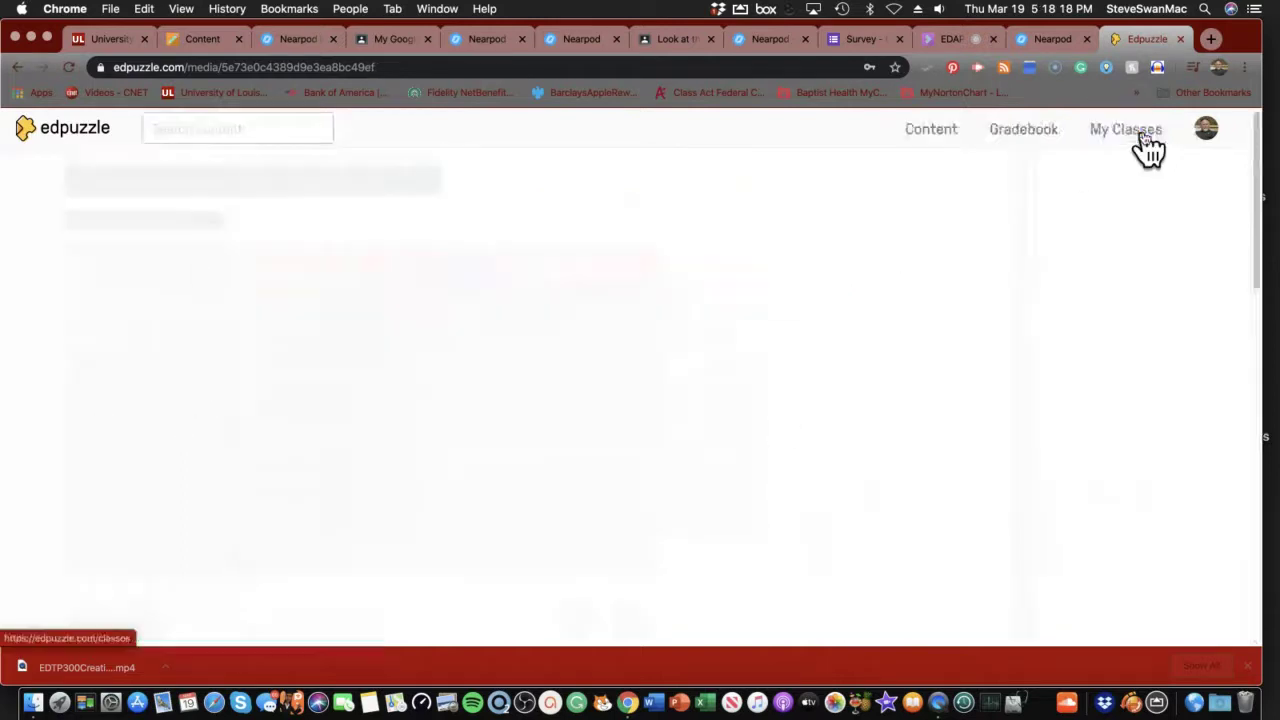
pyautogui.scroll(-3, 480, 352)
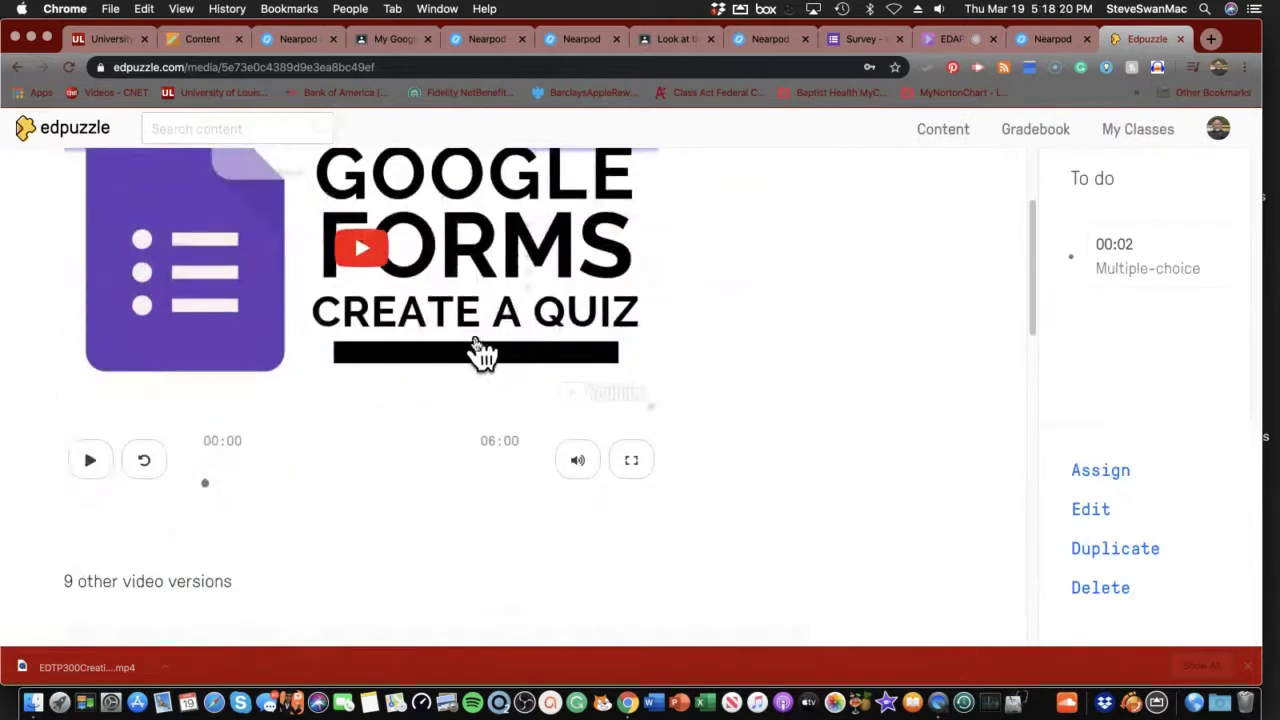
pyautogui.click(98, 460)
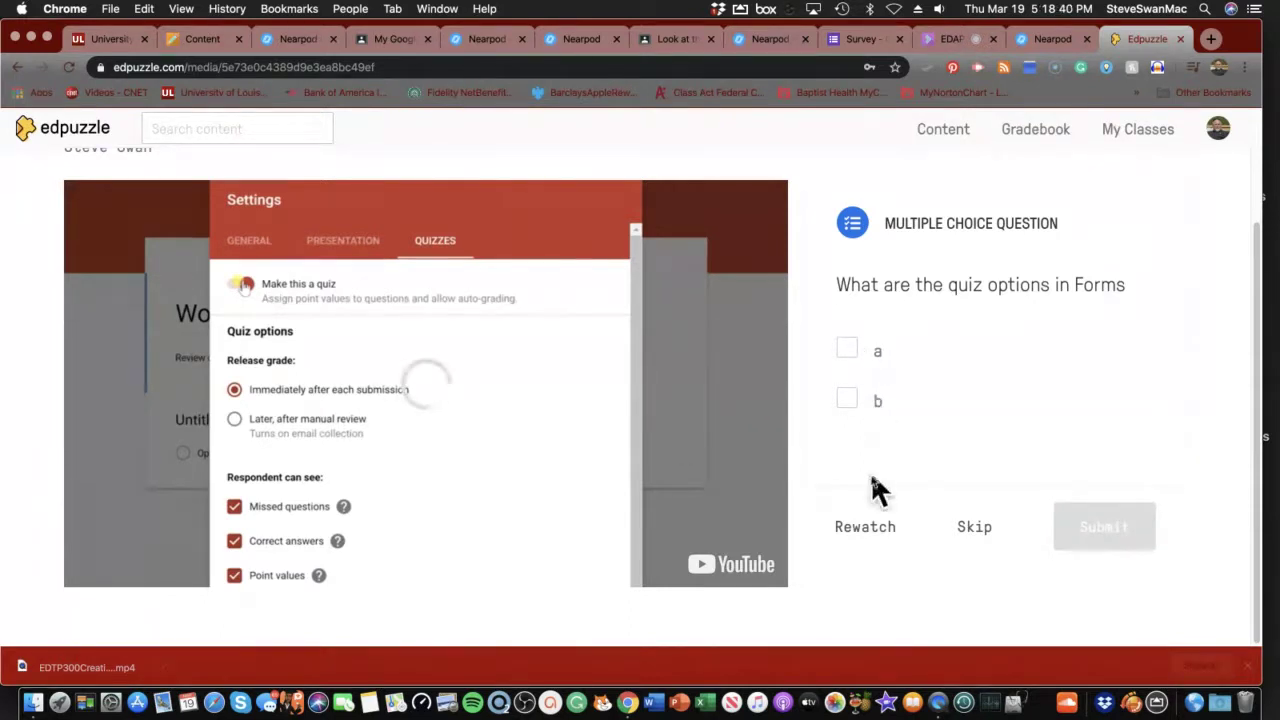
pyautogui.click(857, 530)
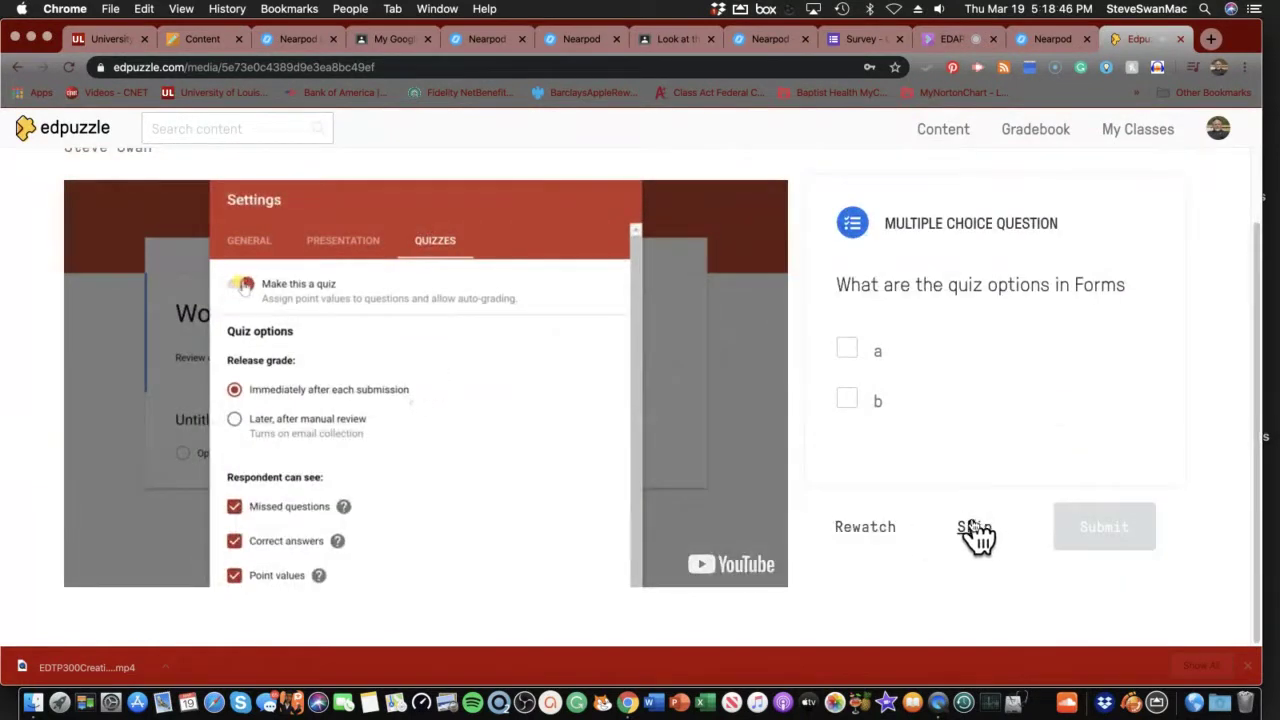
# Step: Submit "a" as the answer to the embedded question and continue the video, pausing it at 00:12
pyautogui.click(847, 352)
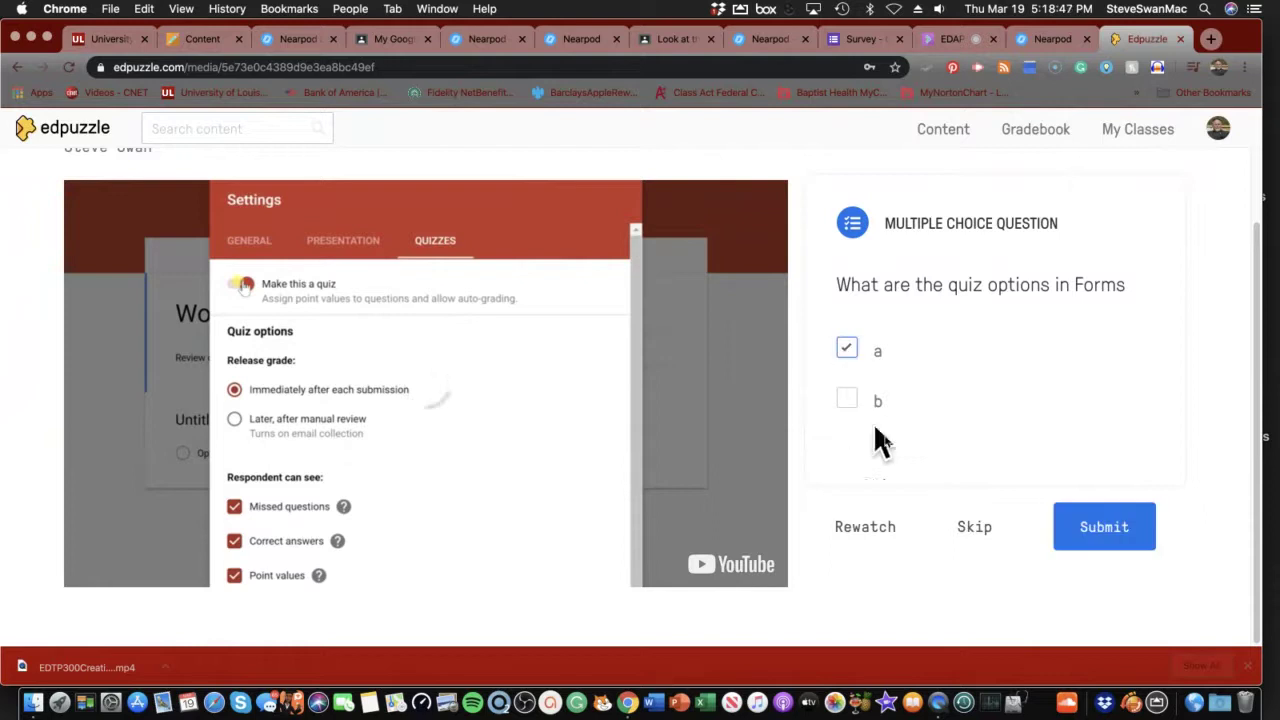
pyautogui.click(1099, 530)
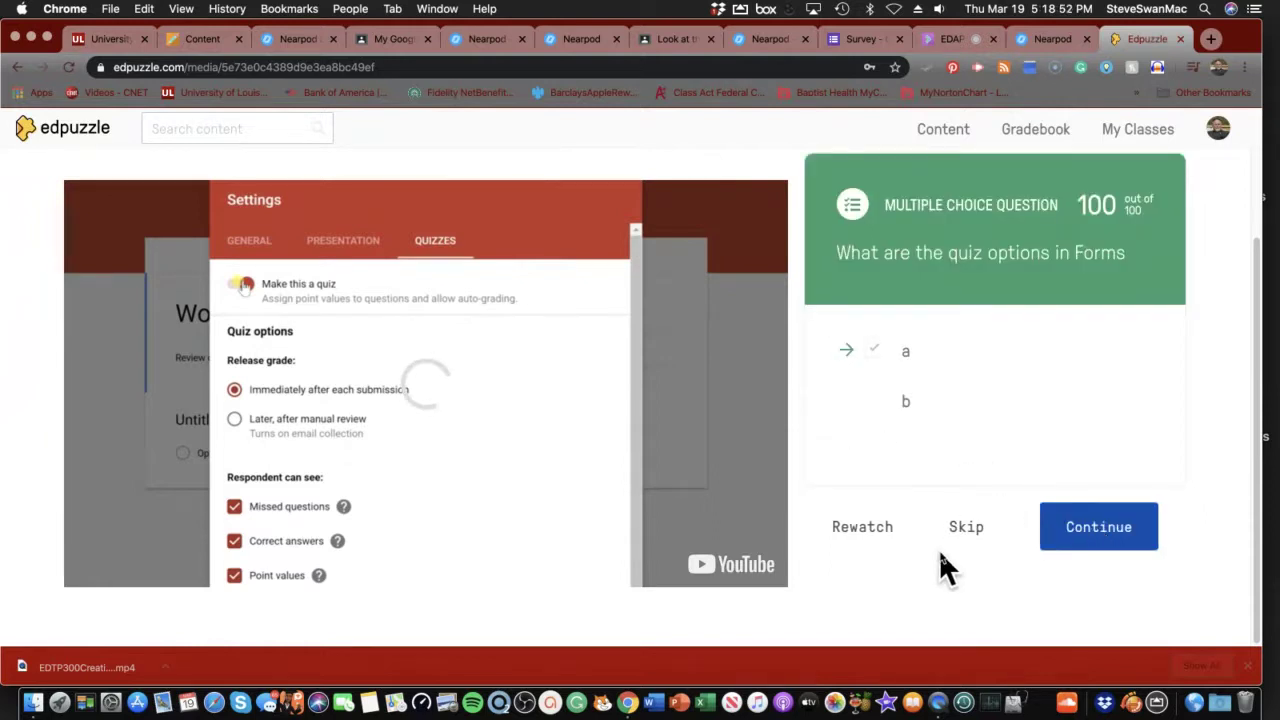
pyautogui.click(1080, 530)
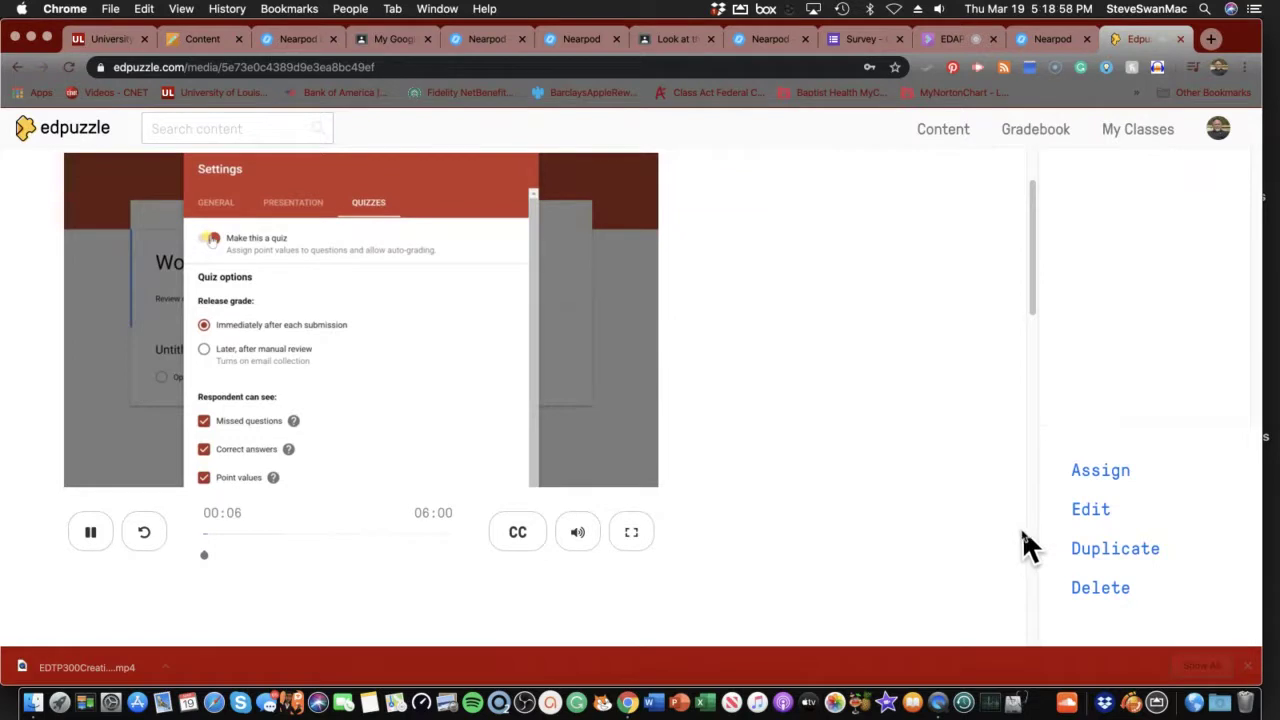
pyautogui.scroll(1, 1004, 524)
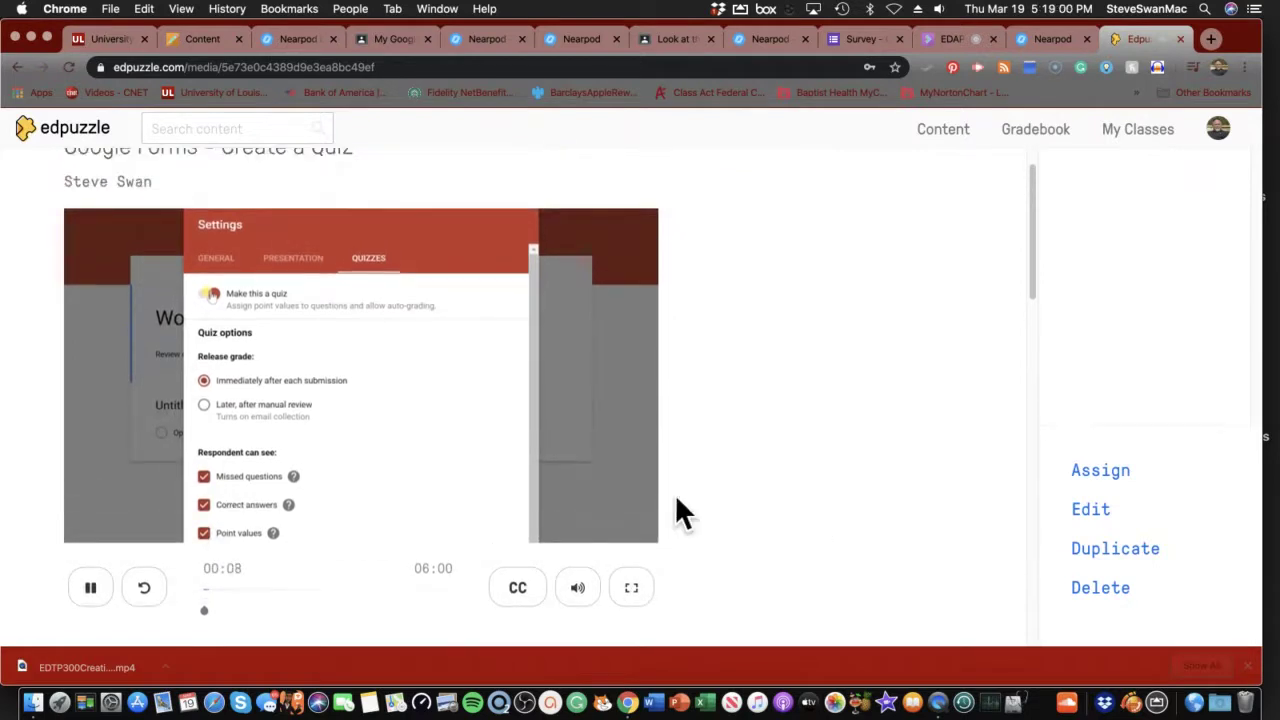
pyautogui.scroll(-1, 706, 509)
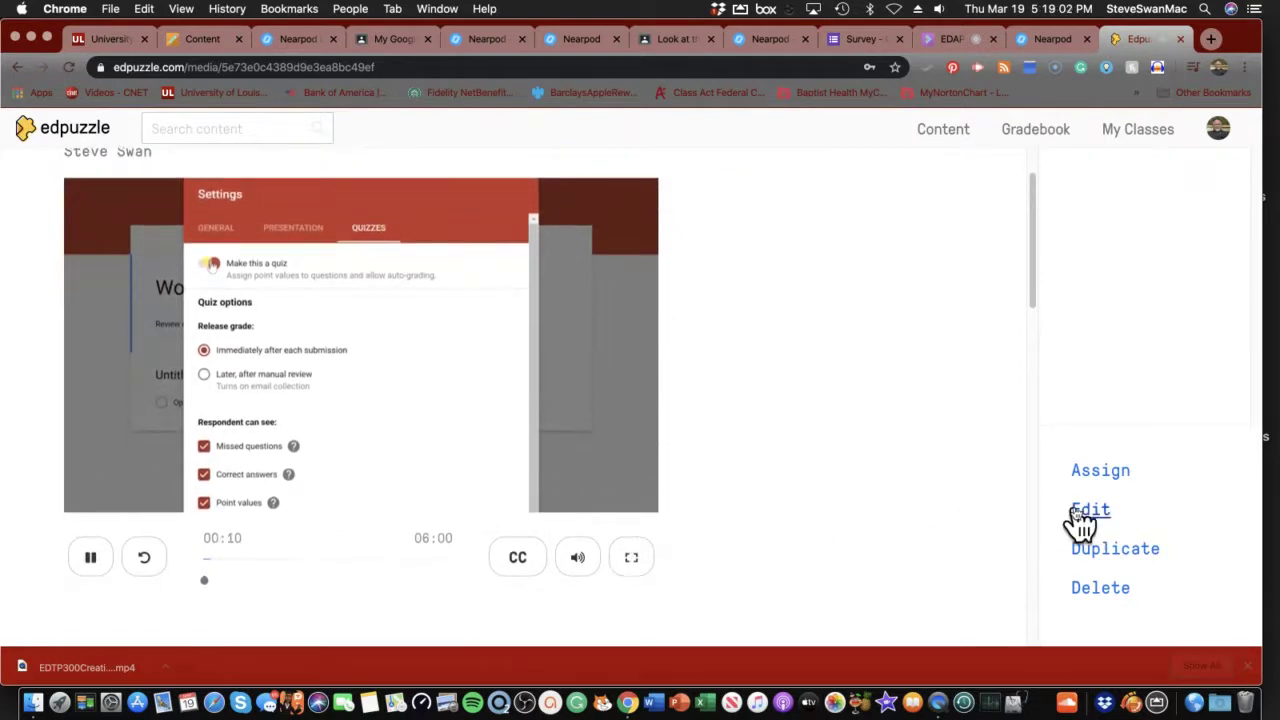
pyautogui.click(87, 562)
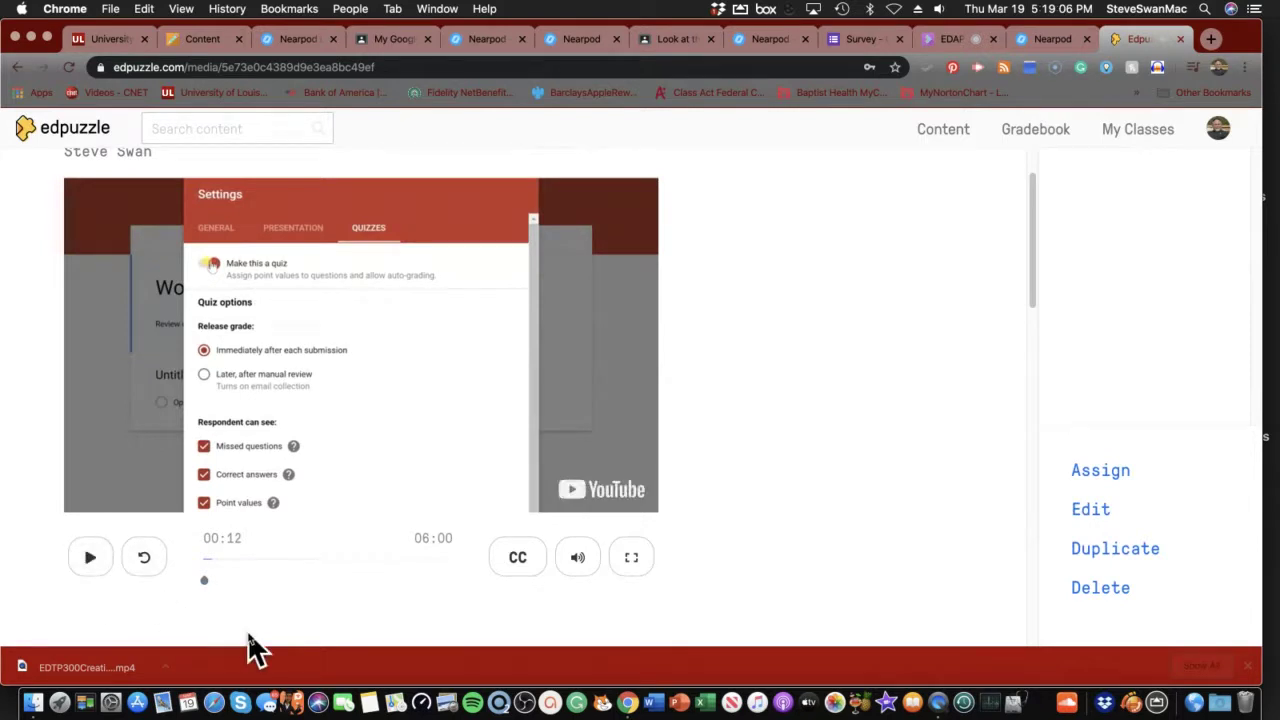
pyautogui.scroll(-4, 250, 645)
pyautogui.scroll(4, 246, 628)
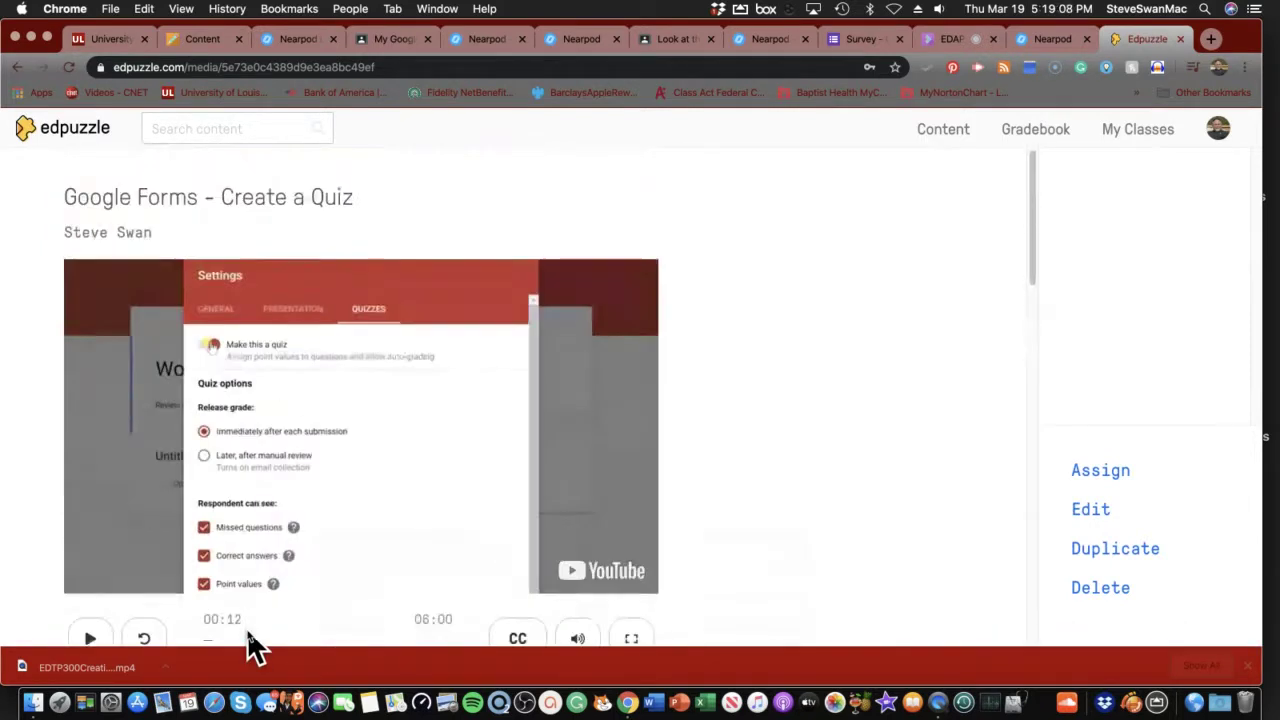
# Step: Open the video's assignment options and show the new-class form with its Open class type description
pyautogui.click(1095, 473)
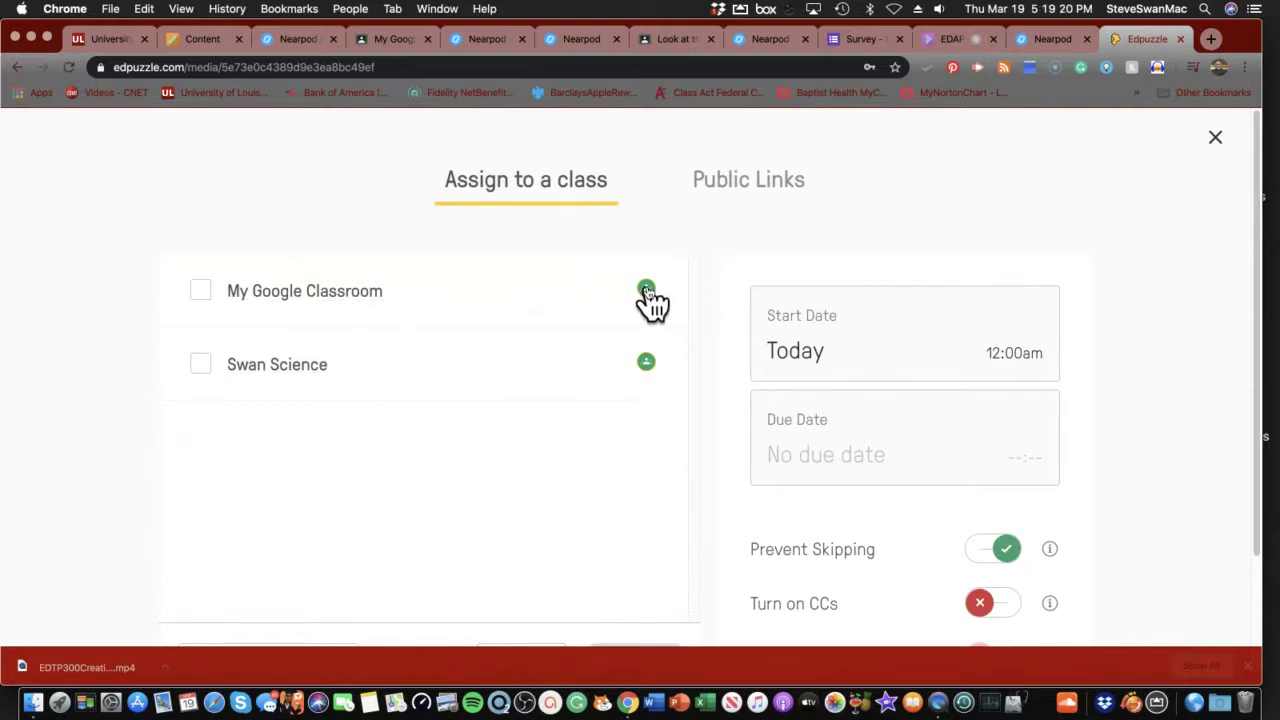
pyautogui.scroll(-2, 563, 342)
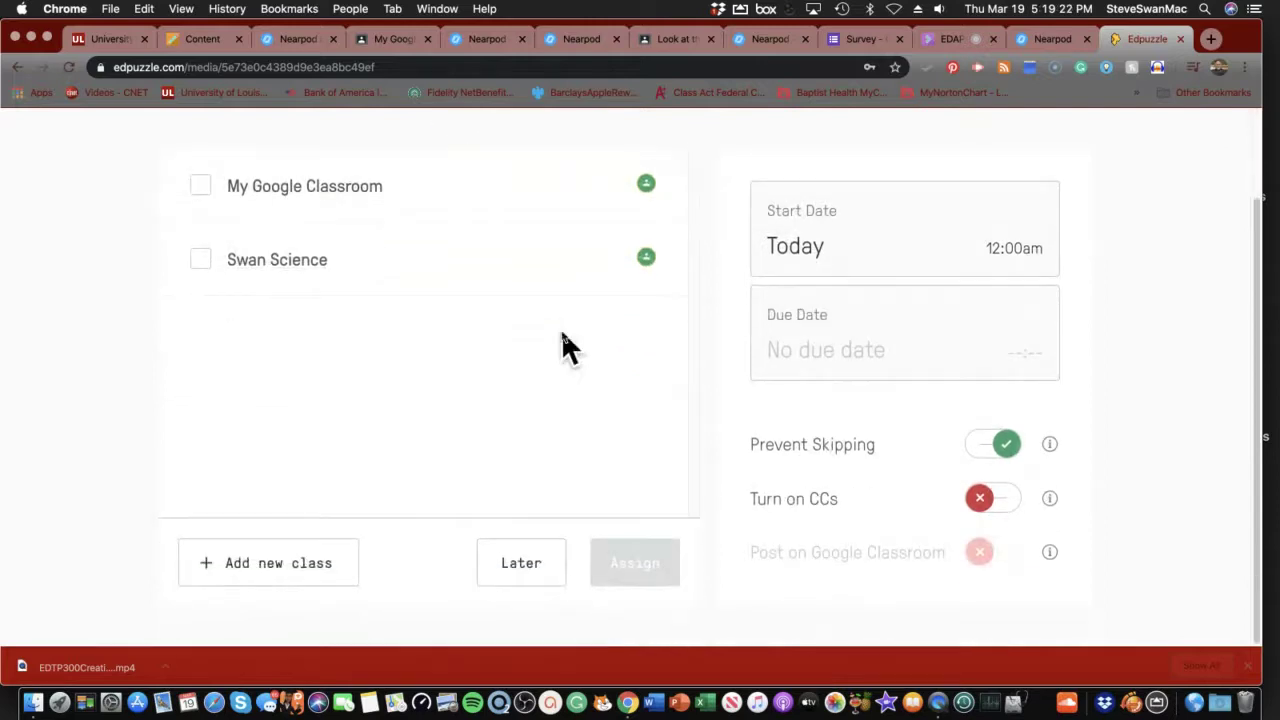
pyautogui.click(262, 578)
pyautogui.scroll(-3, 264, 560)
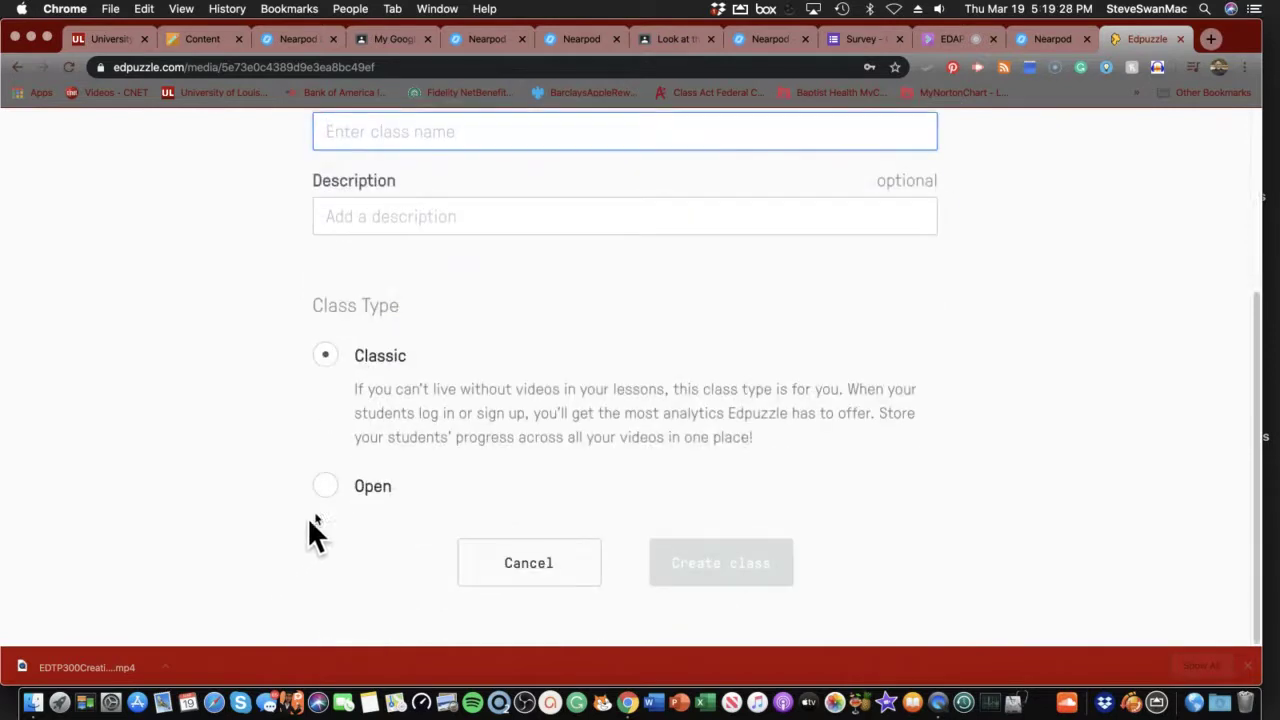
pyautogui.click(322, 487)
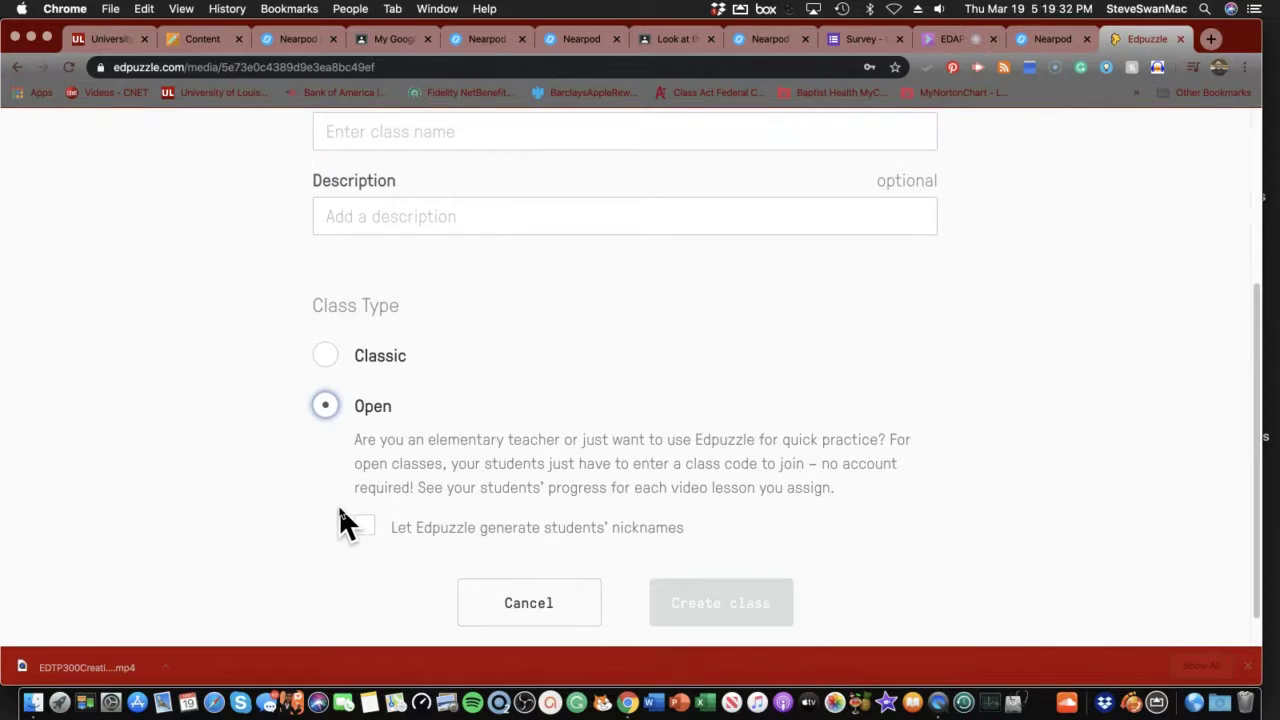
pyautogui.scroll(3, 339, 505)
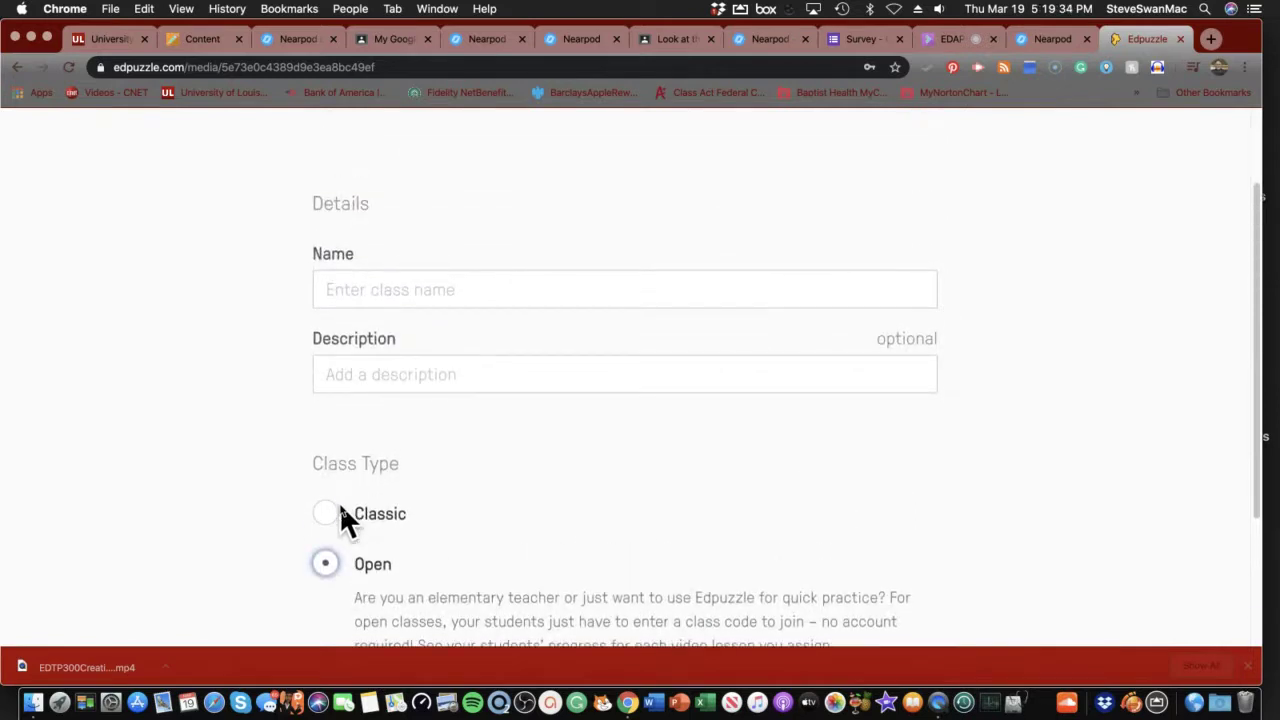
pyautogui.scroll(2, 339, 505)
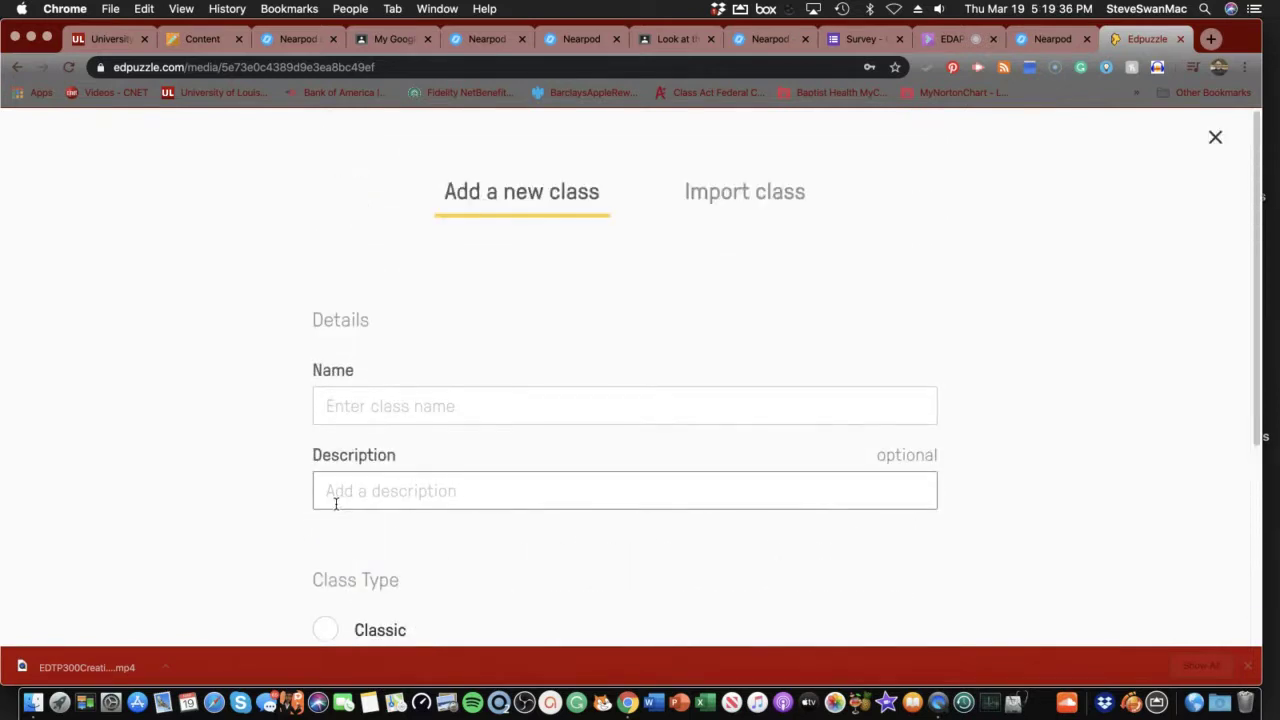
# Step: Show the list of Google Classroom classes available for import and close it without importing any
pyautogui.click(738, 193)
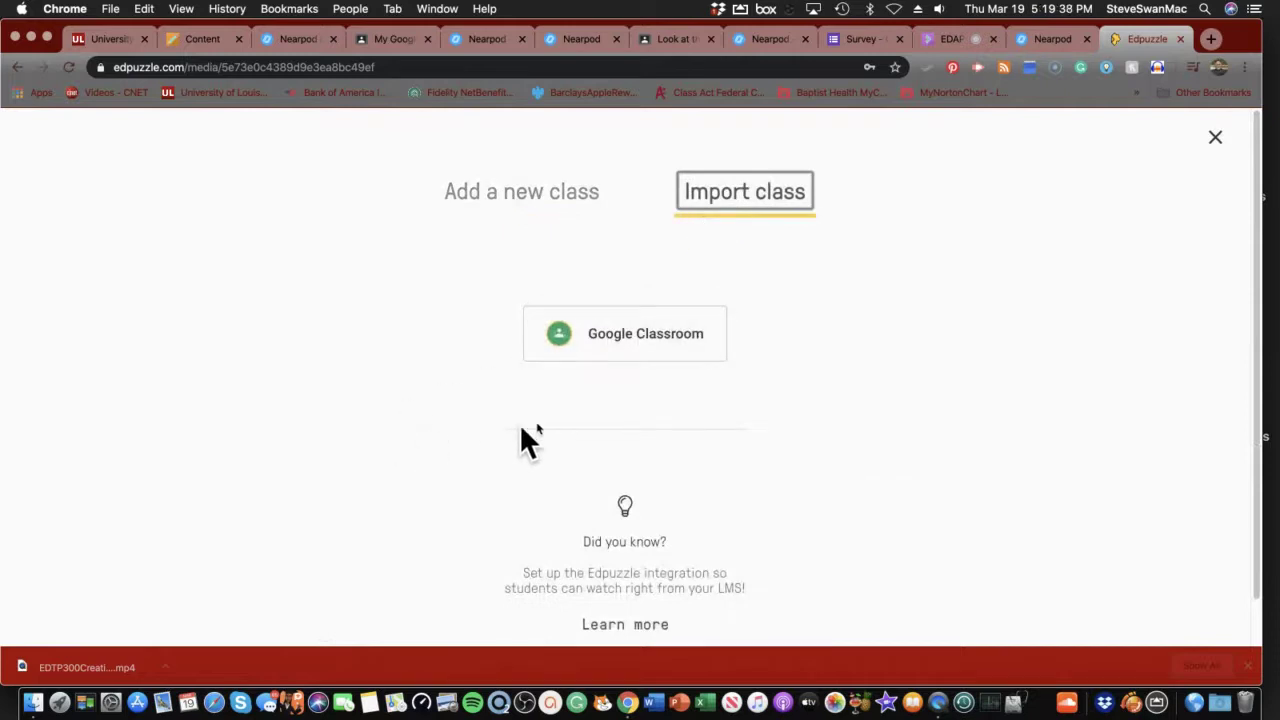
pyautogui.scroll(-1, 672, 375)
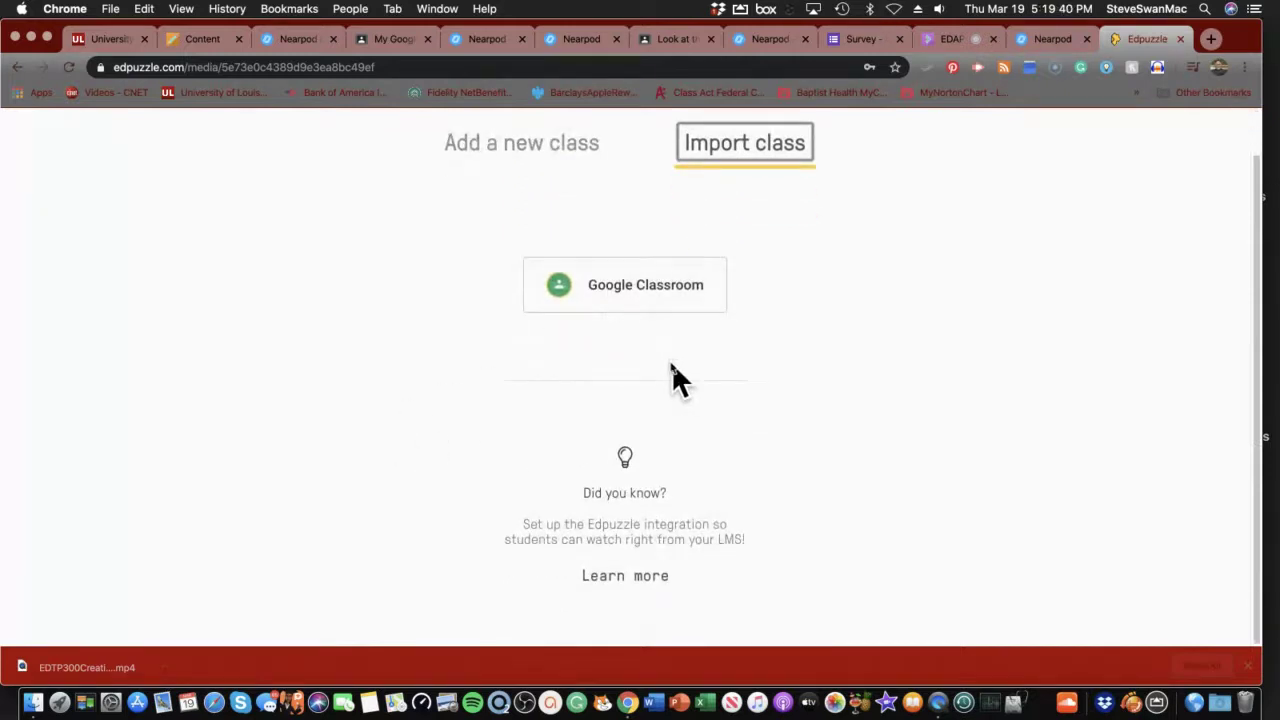
pyautogui.click(606, 280)
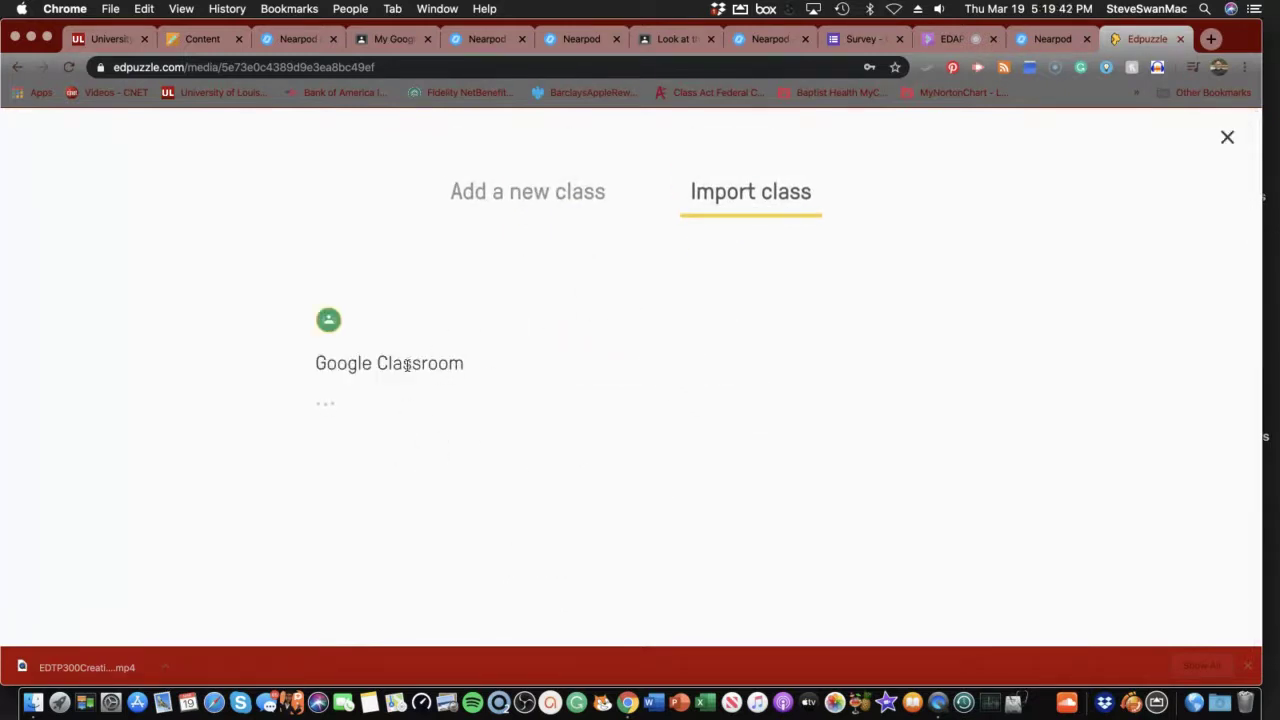
pyautogui.scroll(-10, 423, 368)
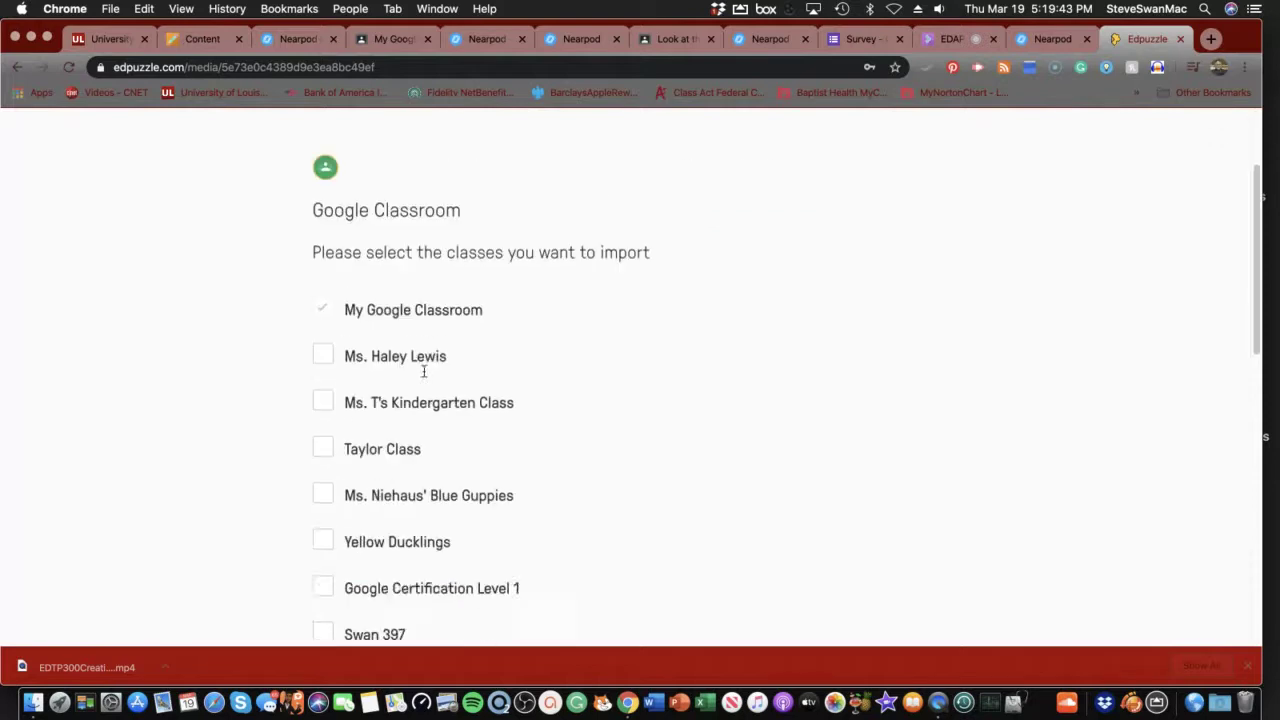
pyautogui.scroll(-3, 426, 382)
pyautogui.scroll(14, 424, 386)
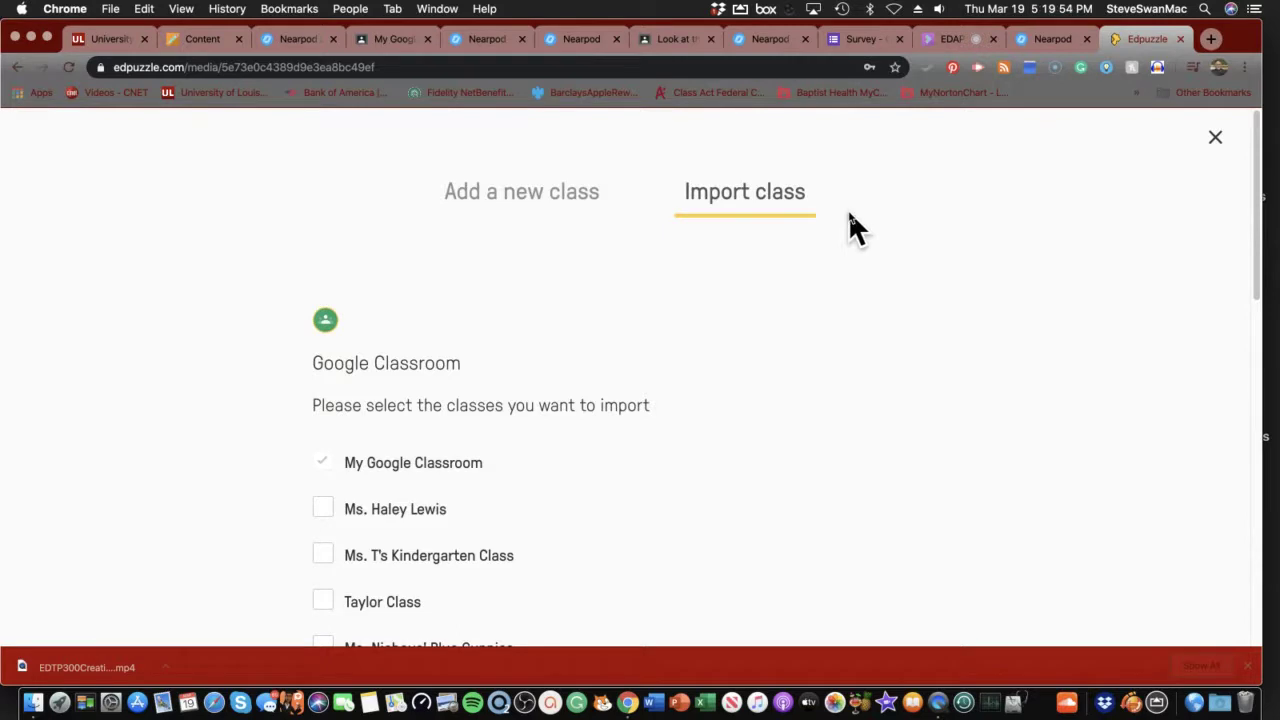
pyautogui.click(1216, 138)
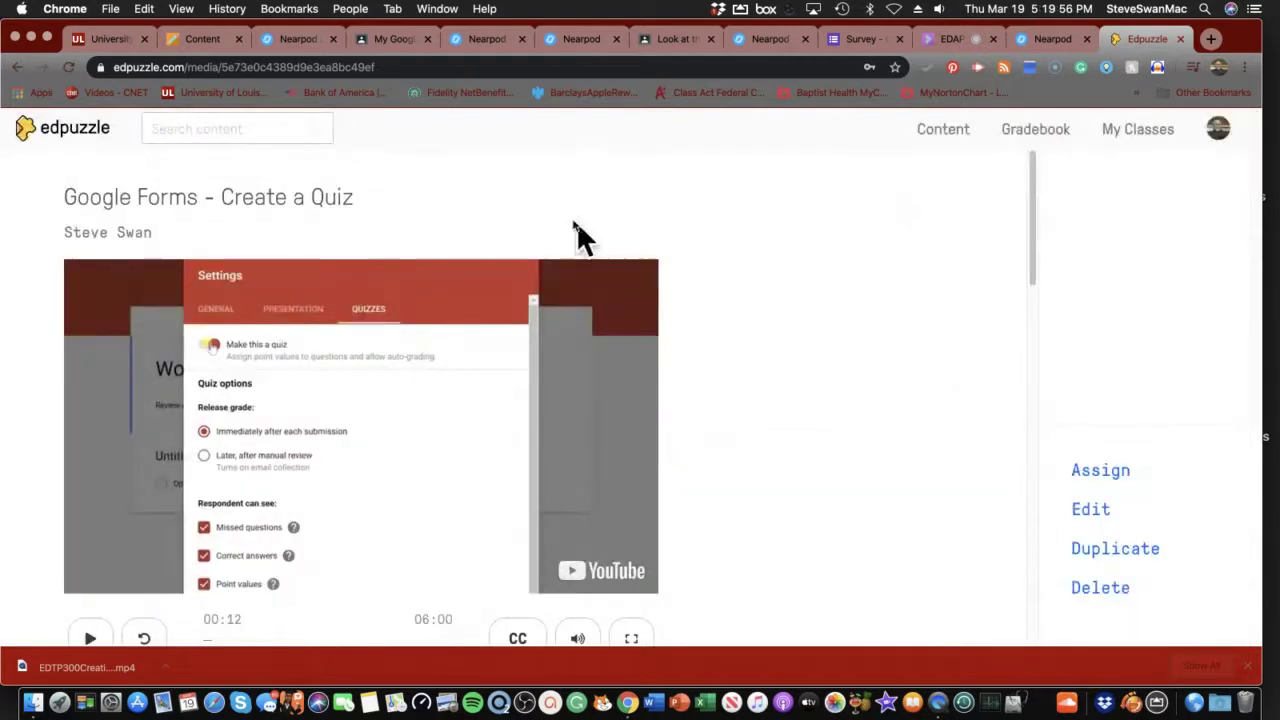
pyautogui.scroll(-2, 534, 230)
pyautogui.scroll(2, 535, 231)
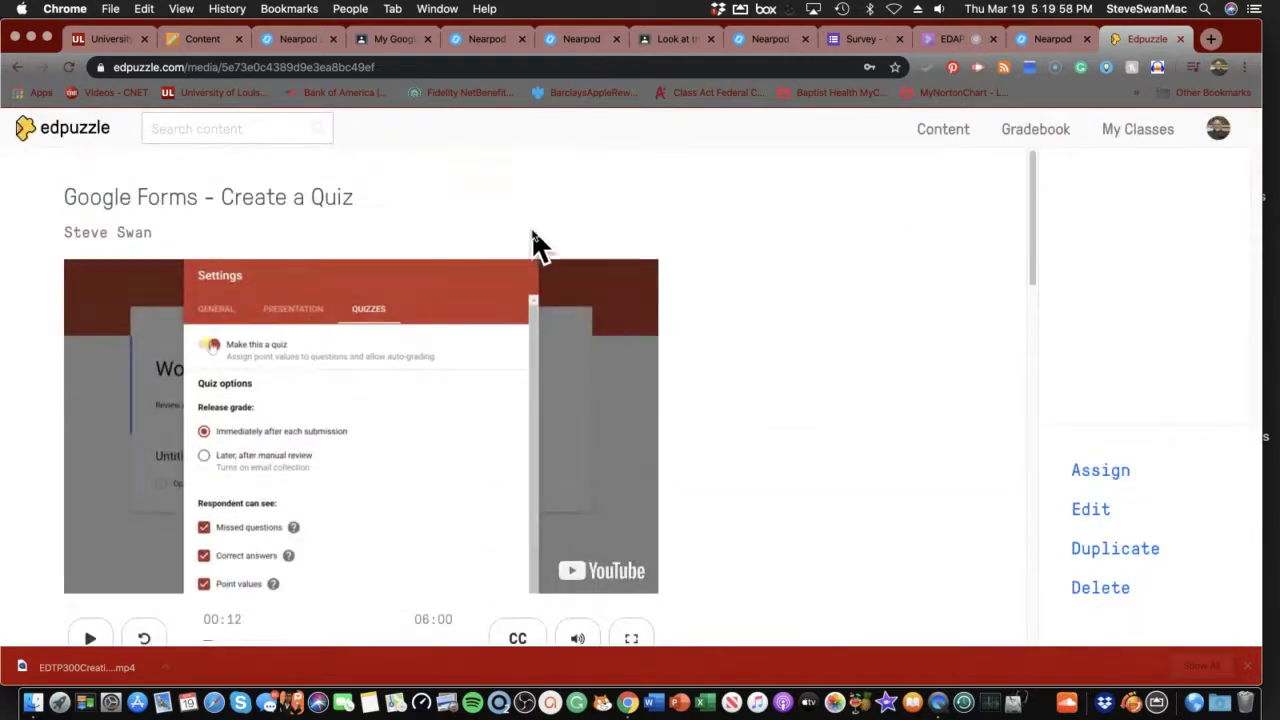
pyautogui.scroll(-1, 650, 250)
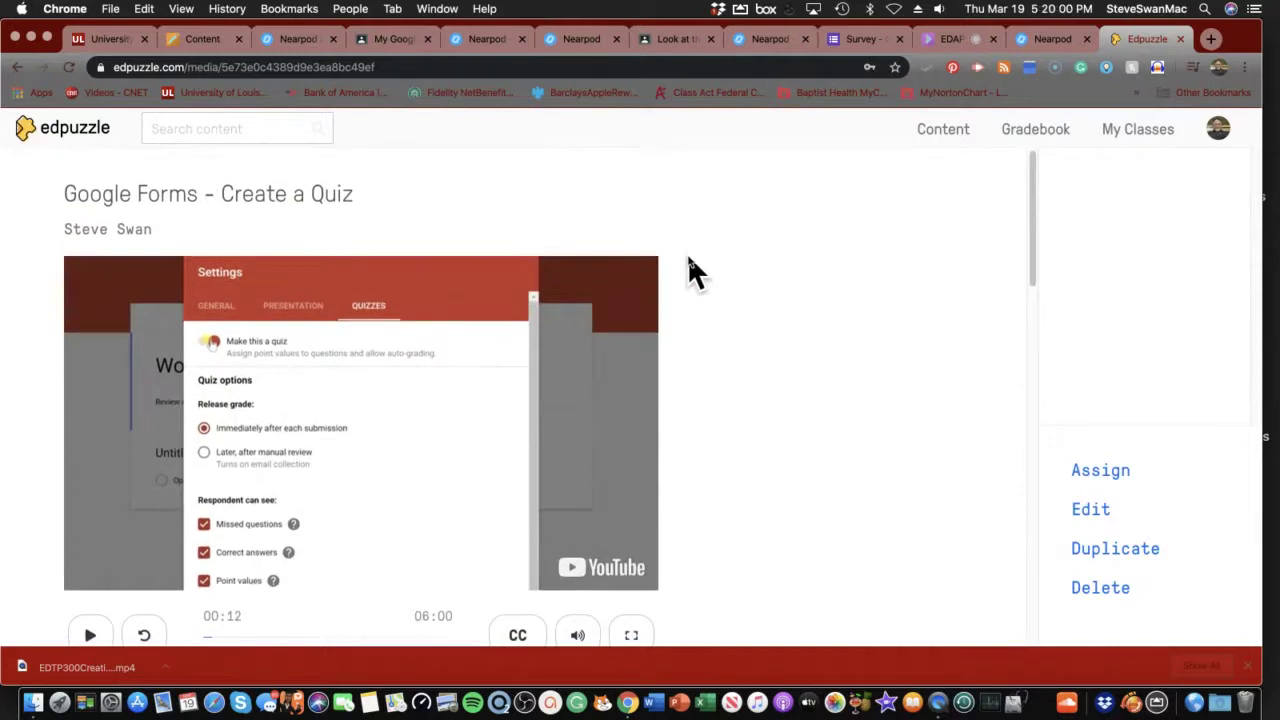
pyautogui.scroll(-3, 690, 270)
pyautogui.scroll(3, 688, 245)
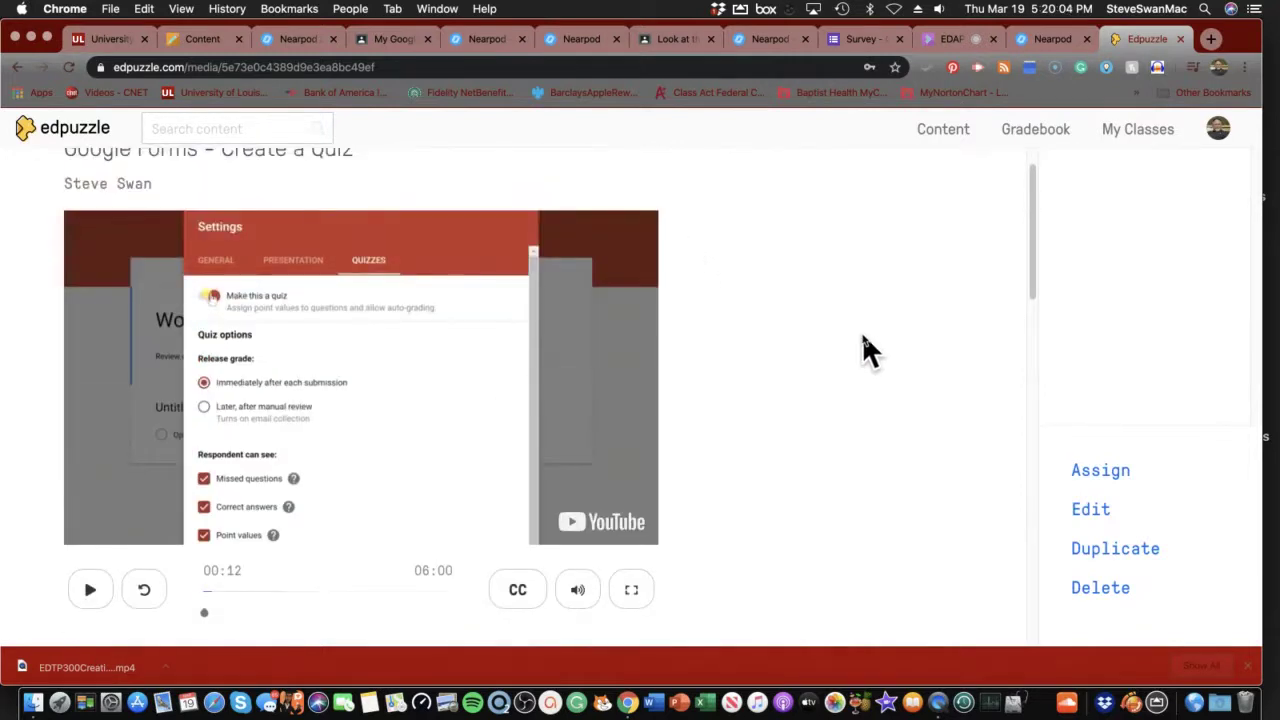
# Step: Select My Google Classroom for the video assignment and enable Post on Google Classroom and Turn on CCs
pyautogui.click(1090, 472)
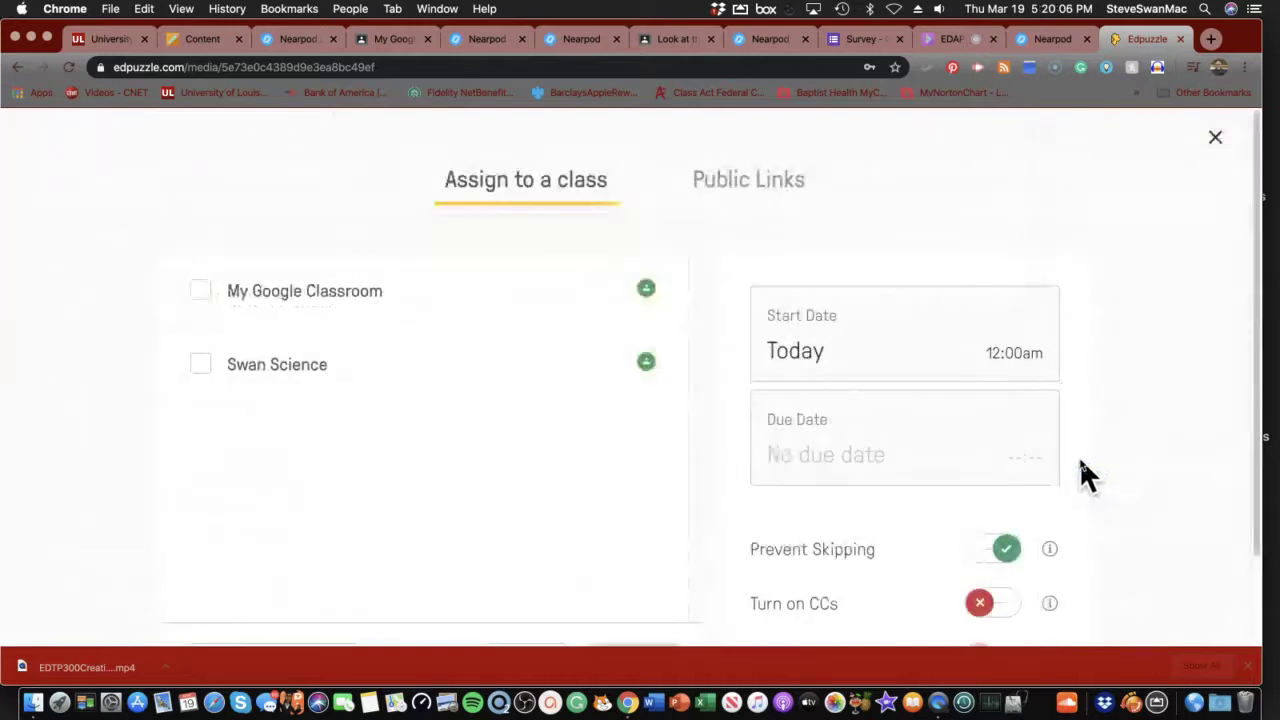
pyautogui.click(278, 290)
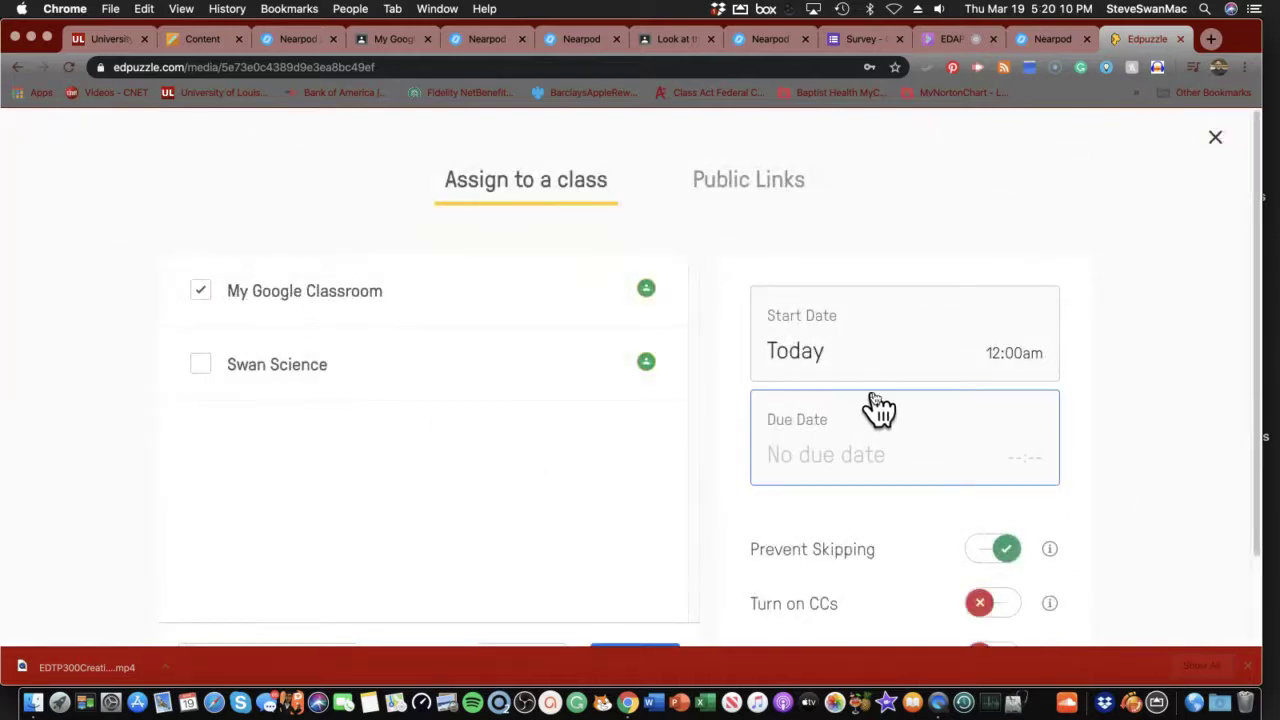
pyautogui.scroll(-2, 882, 410)
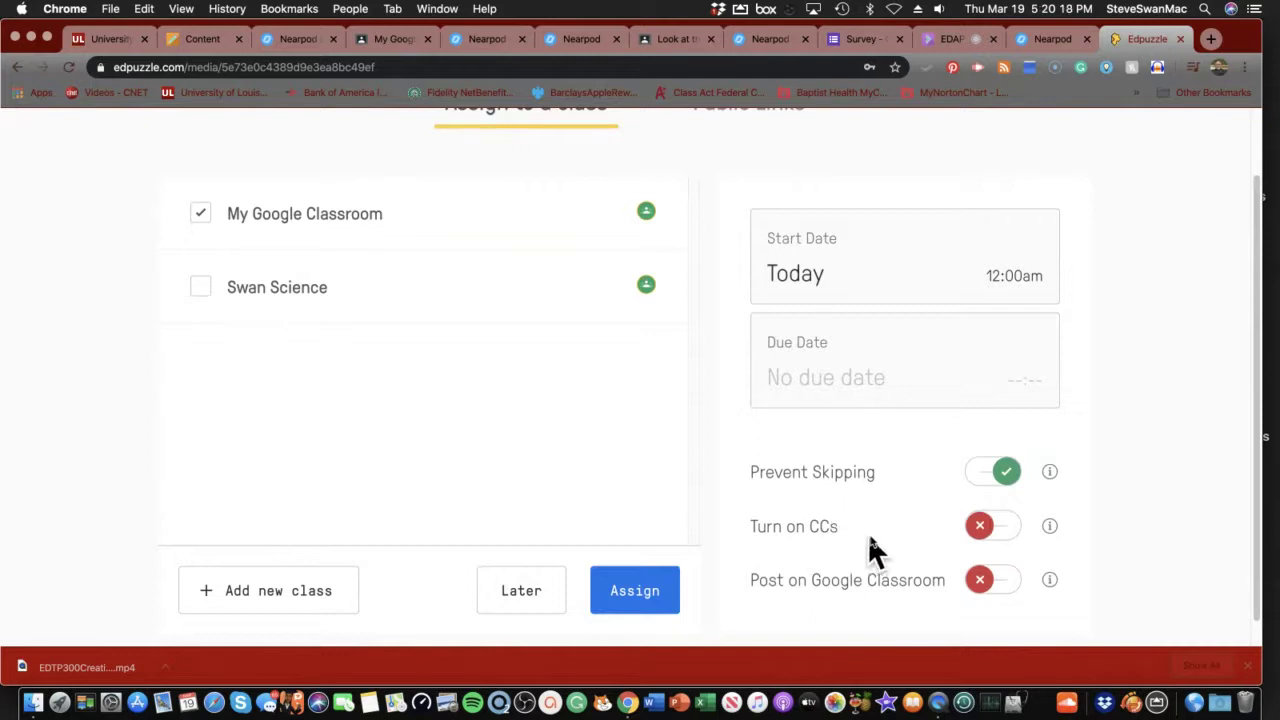
pyautogui.click(1016, 586)
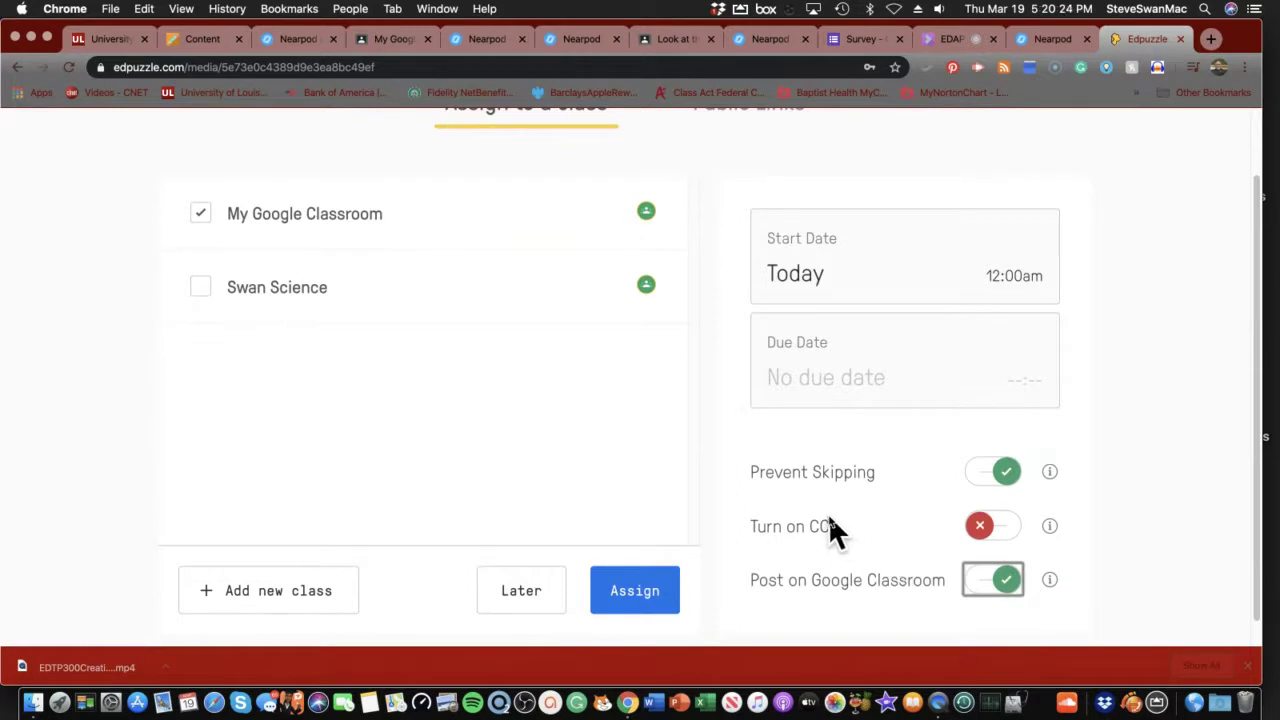
pyautogui.click(1004, 535)
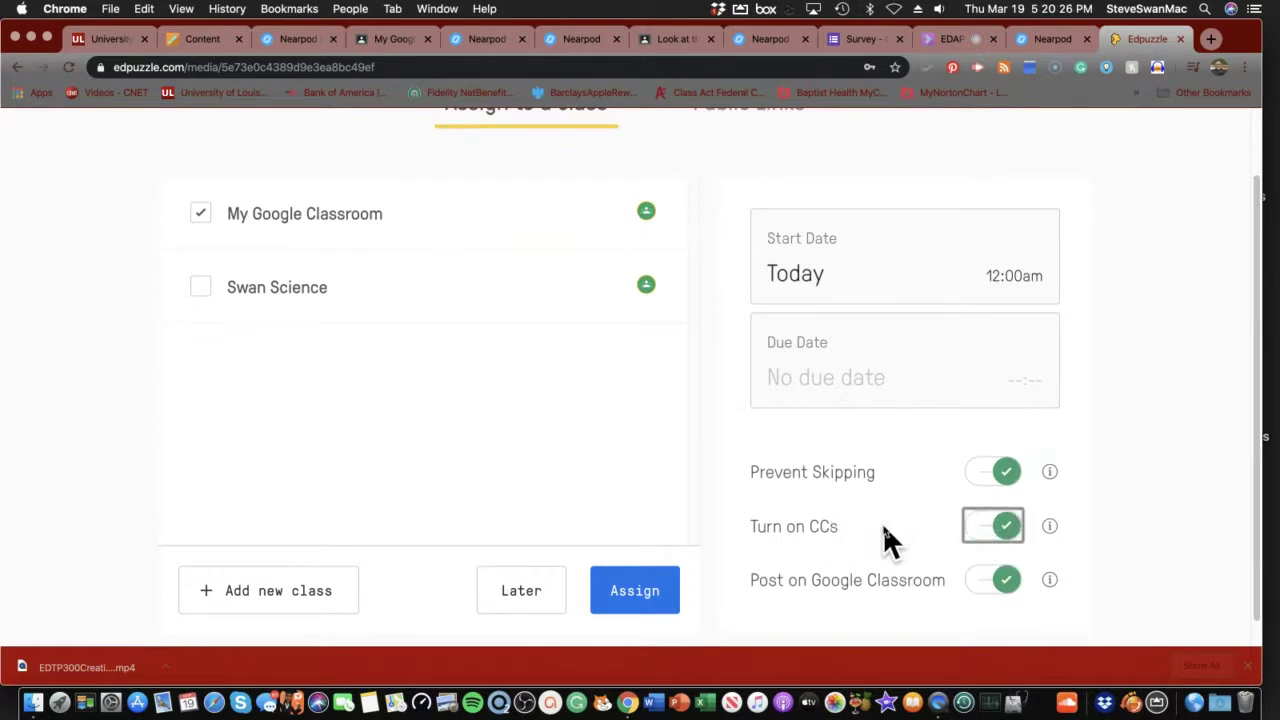
# Step: Assign the video to My Google Classroom and review the assignment's questions and students
pyautogui.click(620, 595)
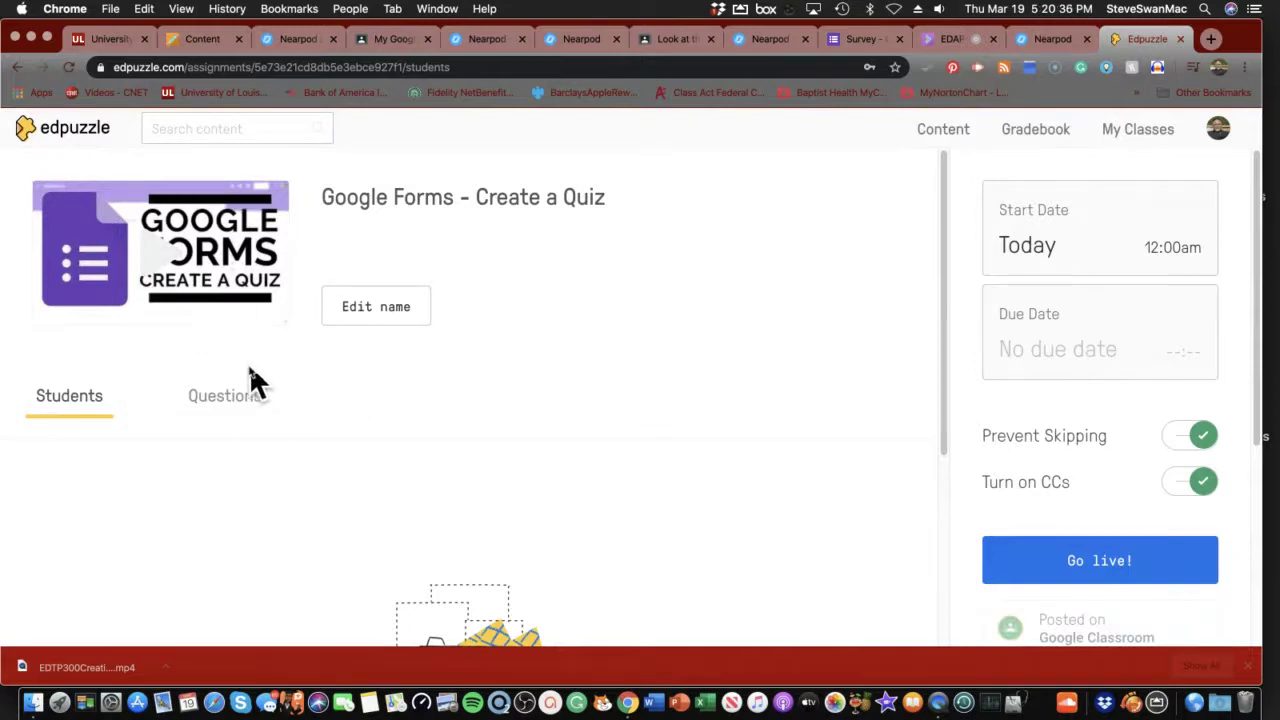
pyautogui.click(236, 398)
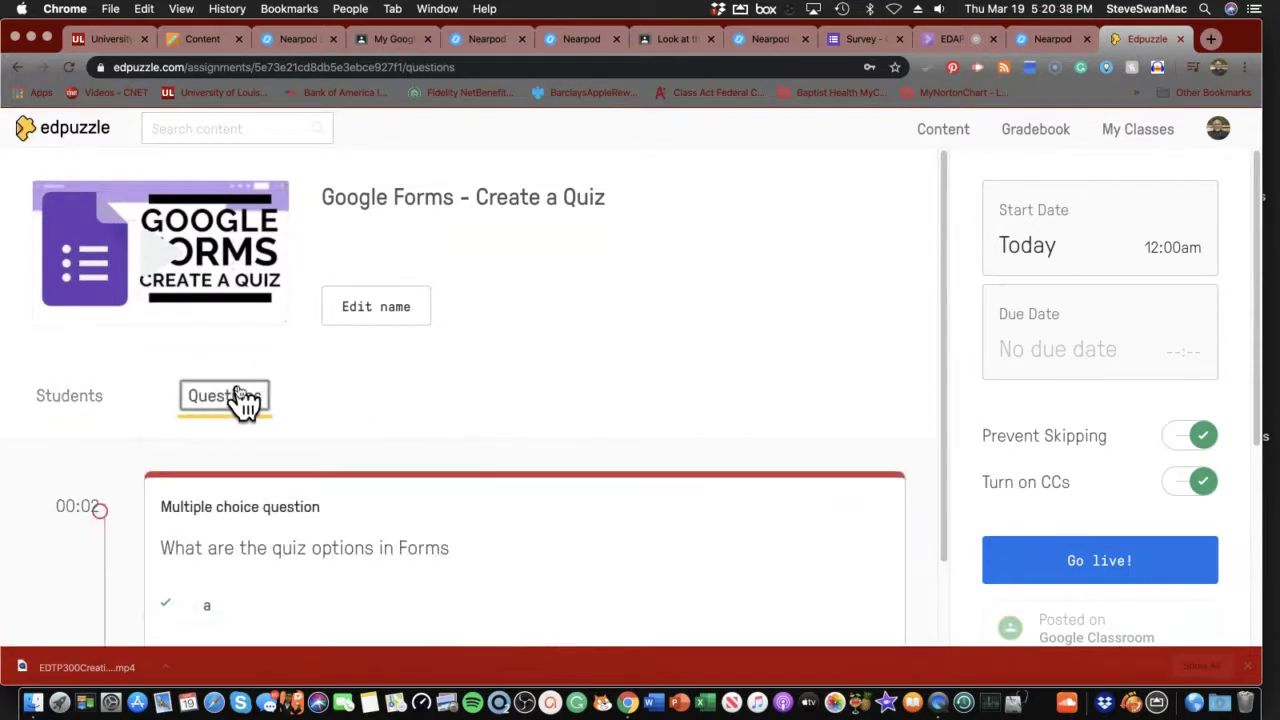
pyautogui.scroll(-2, 243, 402)
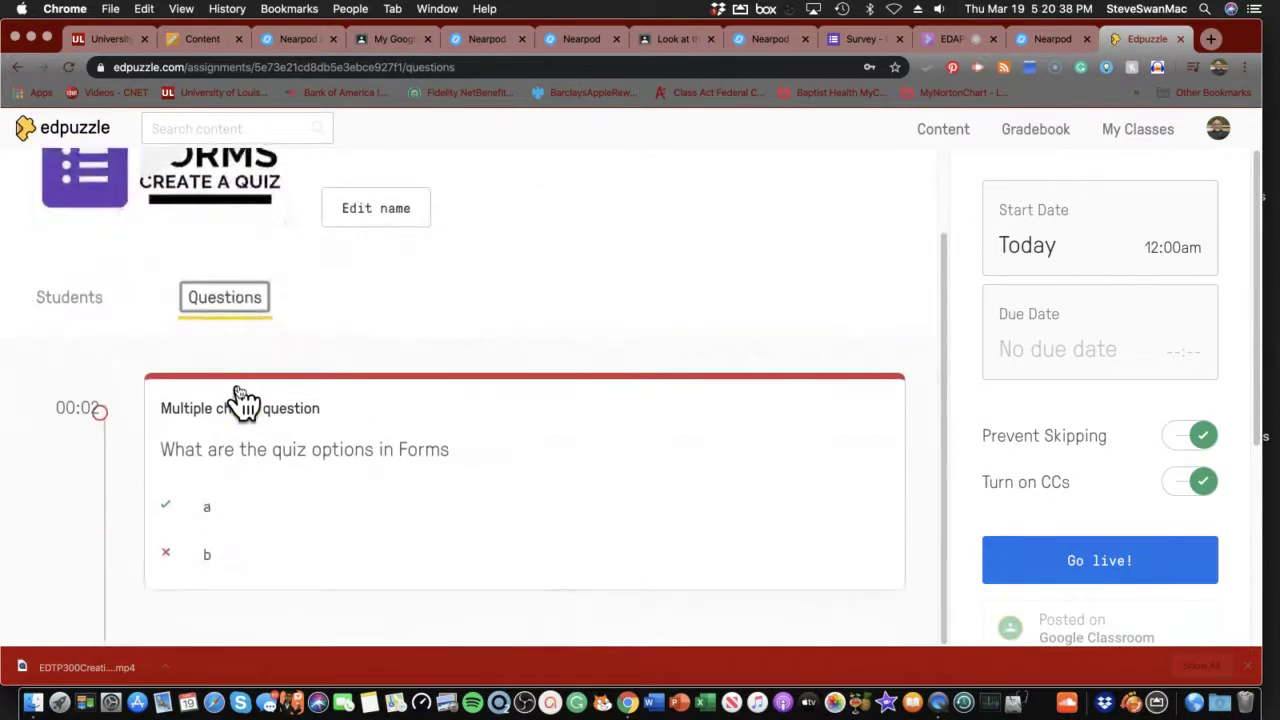
pyautogui.click(46, 302)
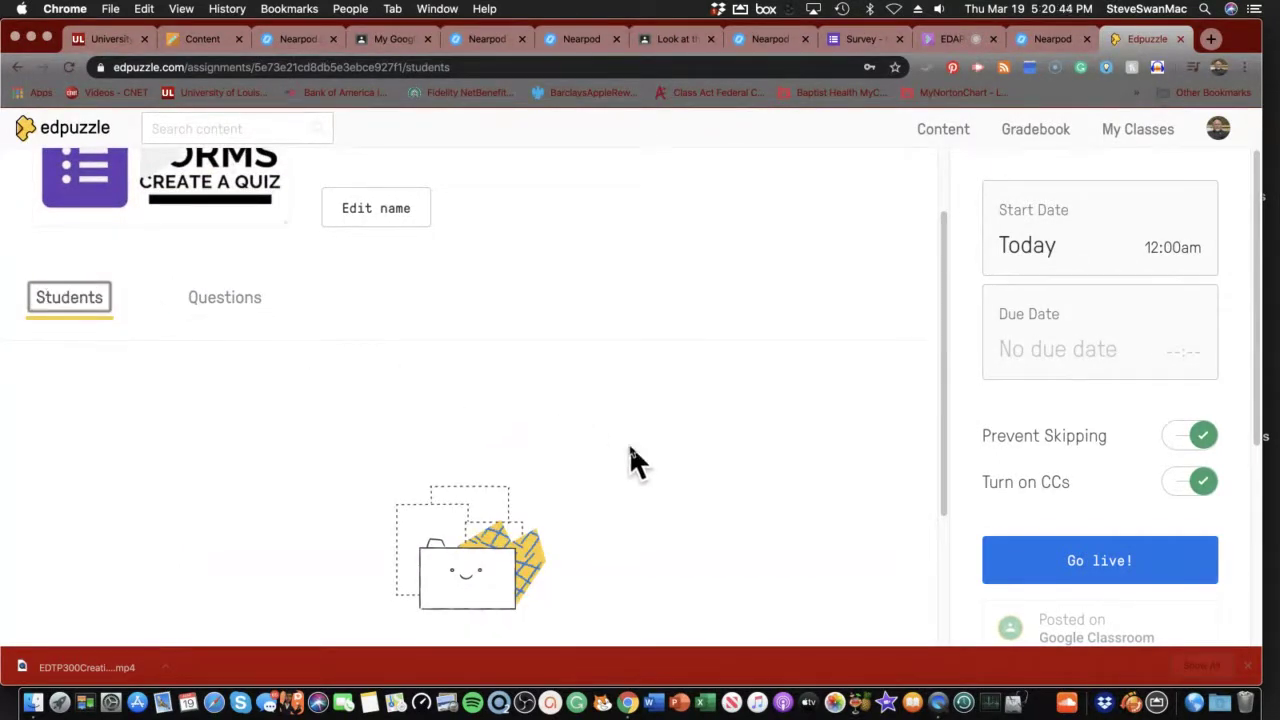
# Step: Go live with the Google Forms - Create a Quiz assignment and start the live session for My Google Classroom
pyautogui.click(1045, 558)
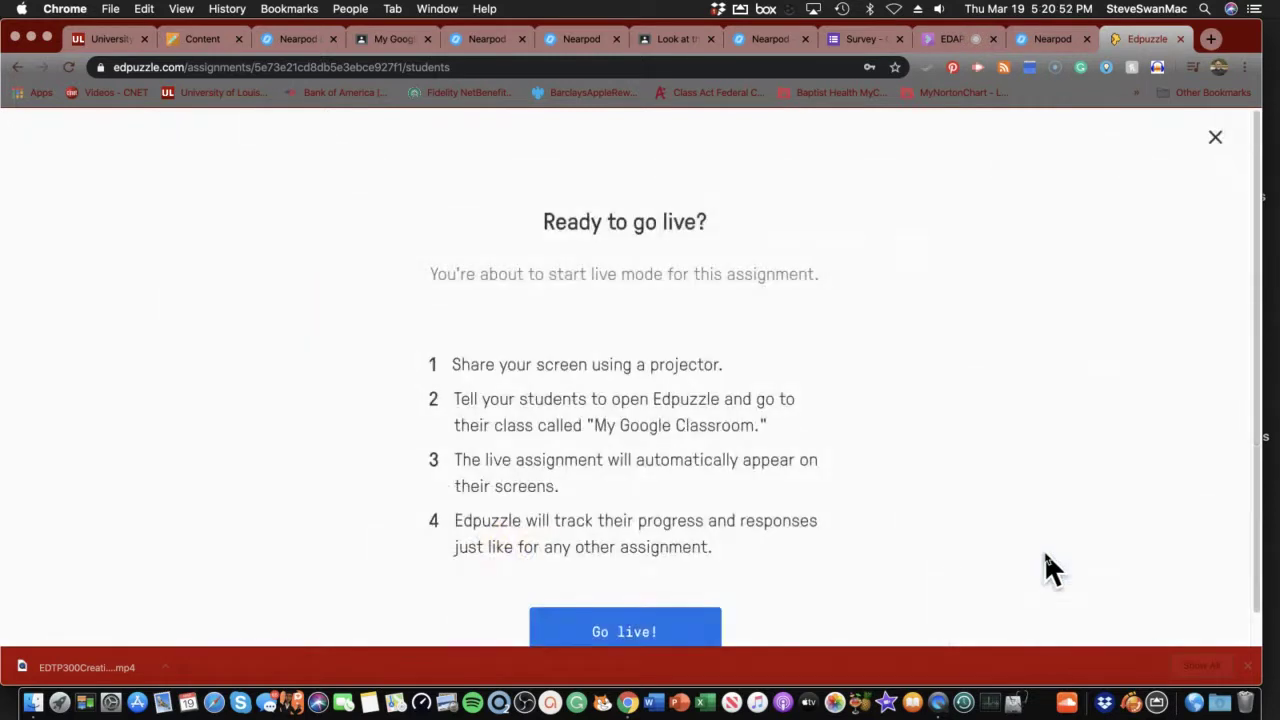
pyautogui.scroll(-1, 1044, 565)
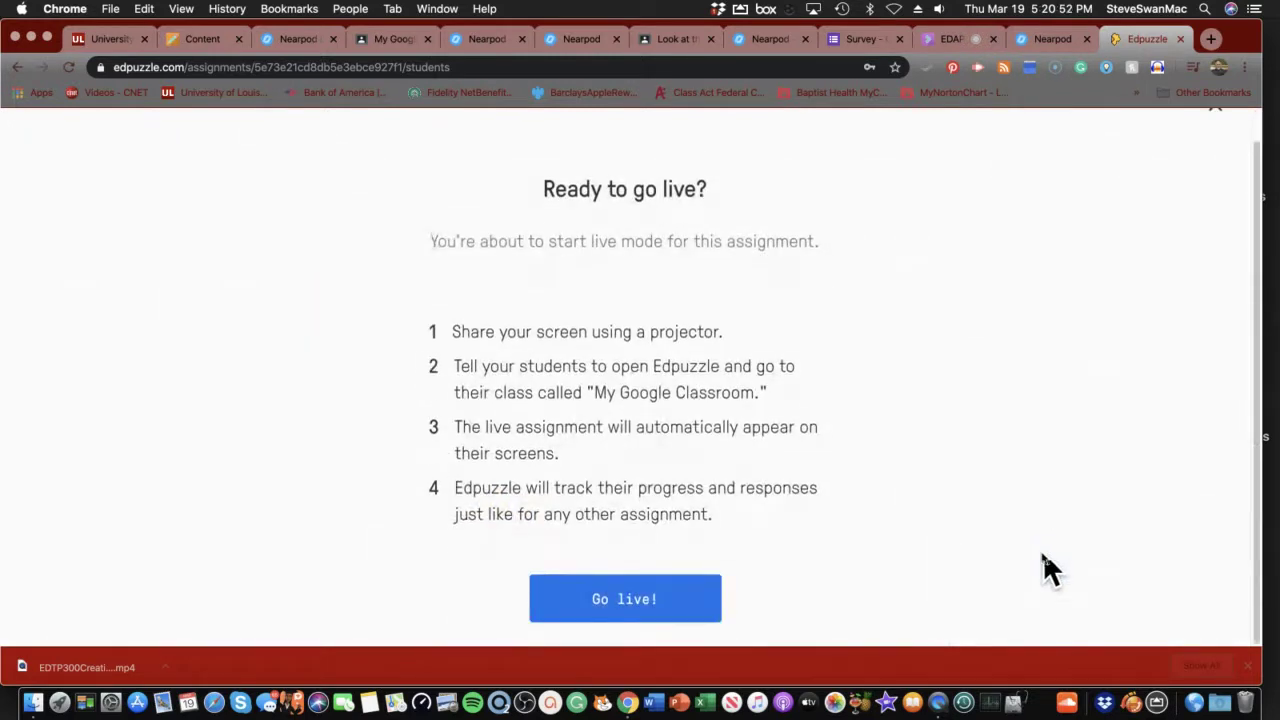
pyautogui.click(605, 605)
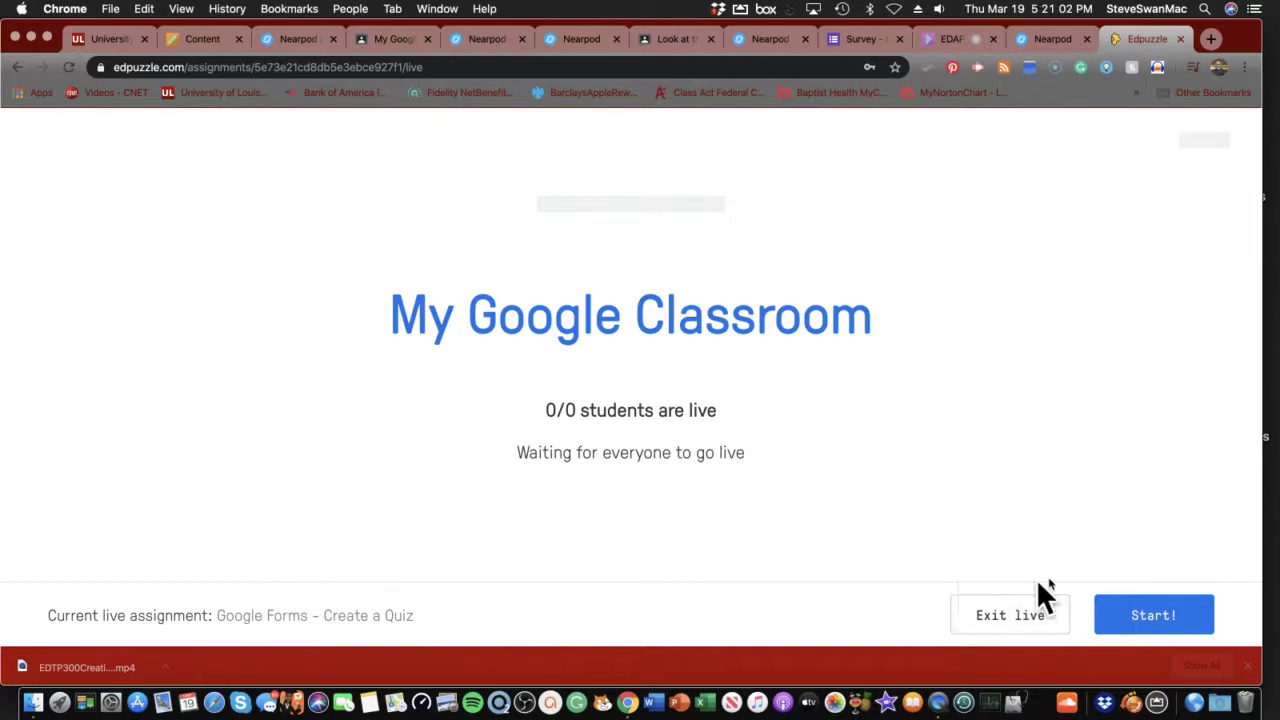
pyautogui.click(1164, 620)
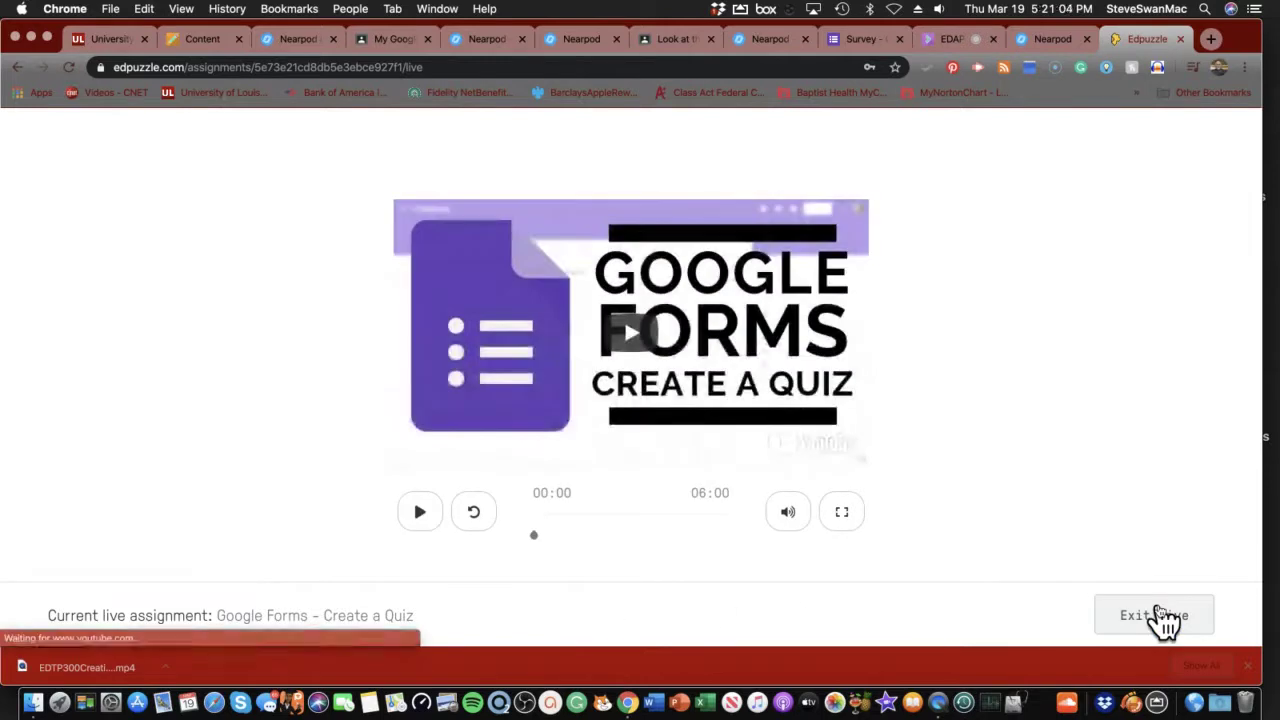
# Step: Play the live video to its embedded question, continue to the answer and show the student responses
pyautogui.click(418, 514)
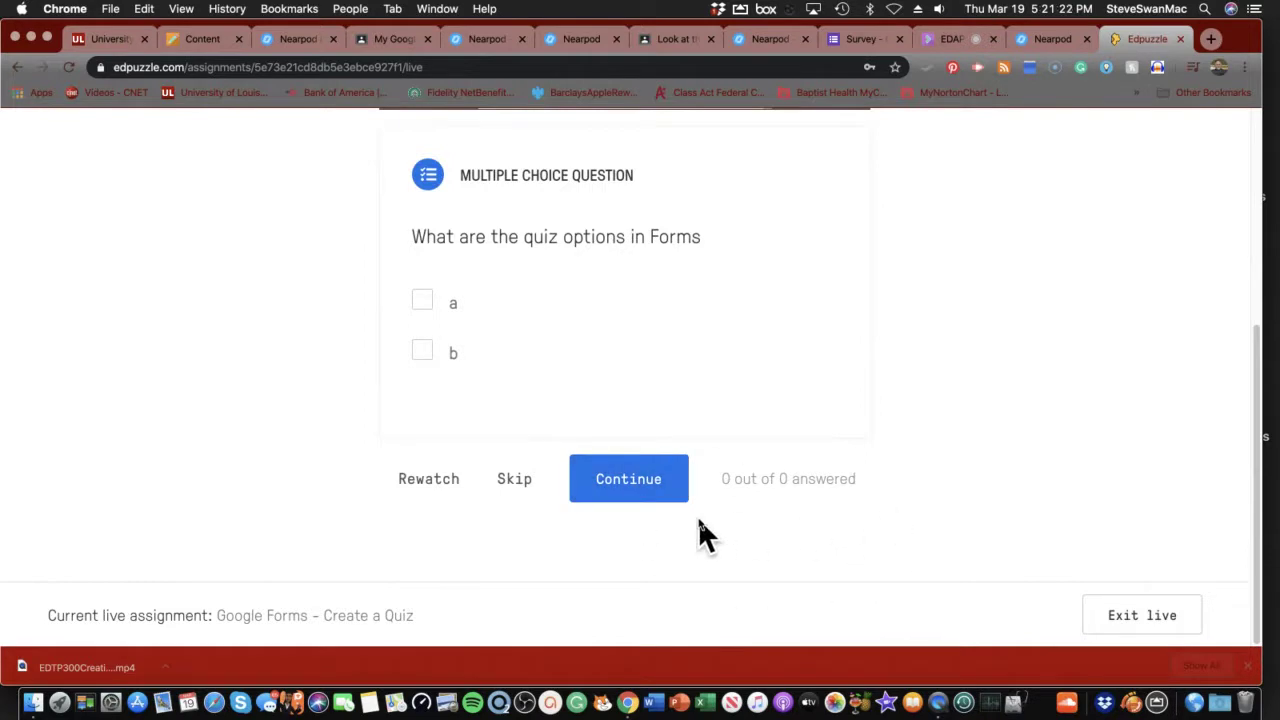
pyautogui.click(658, 499)
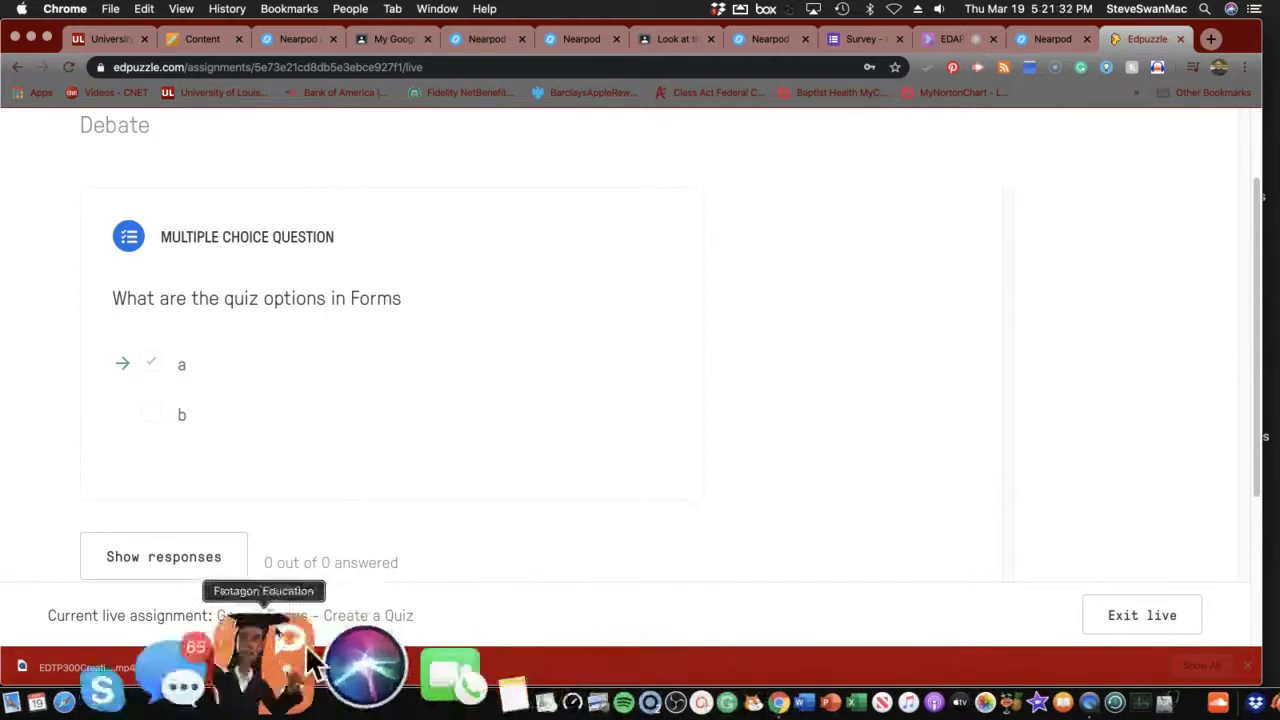
pyautogui.click(196, 578)
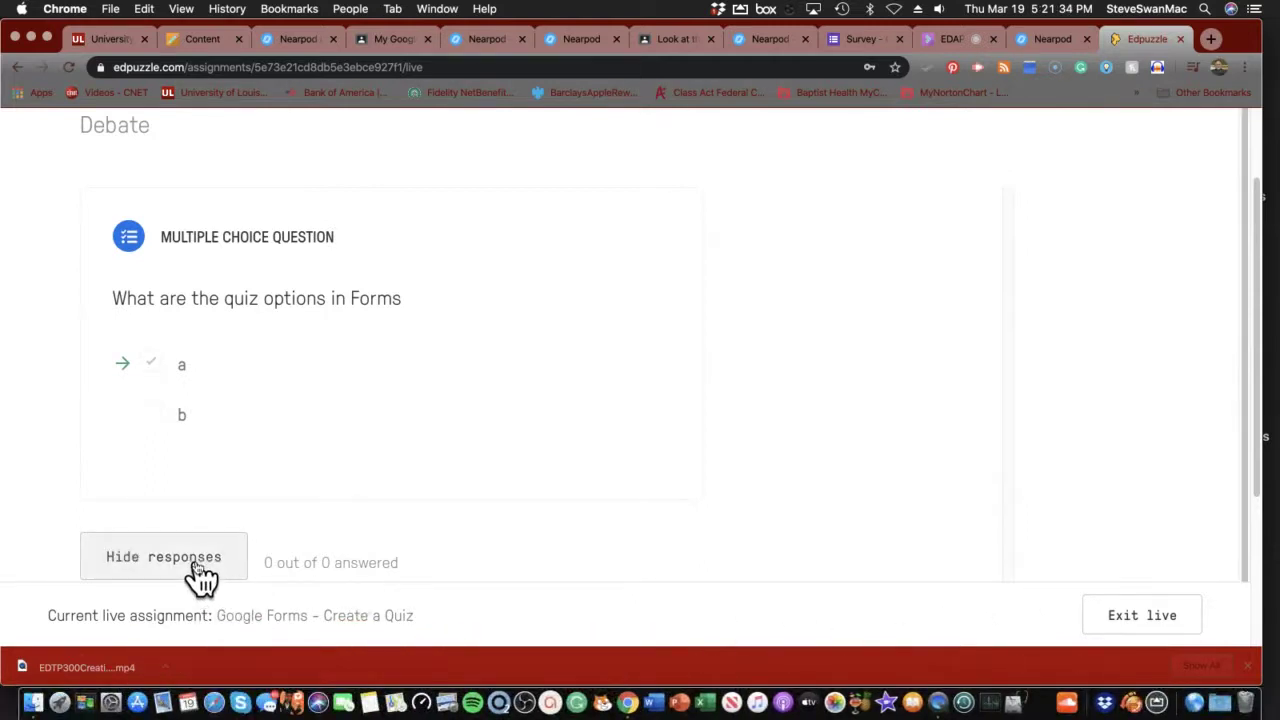
# Step: Exit live mode and look over the in-progress assignments without a due date in My Google Classroom
pyautogui.click(1150, 610)
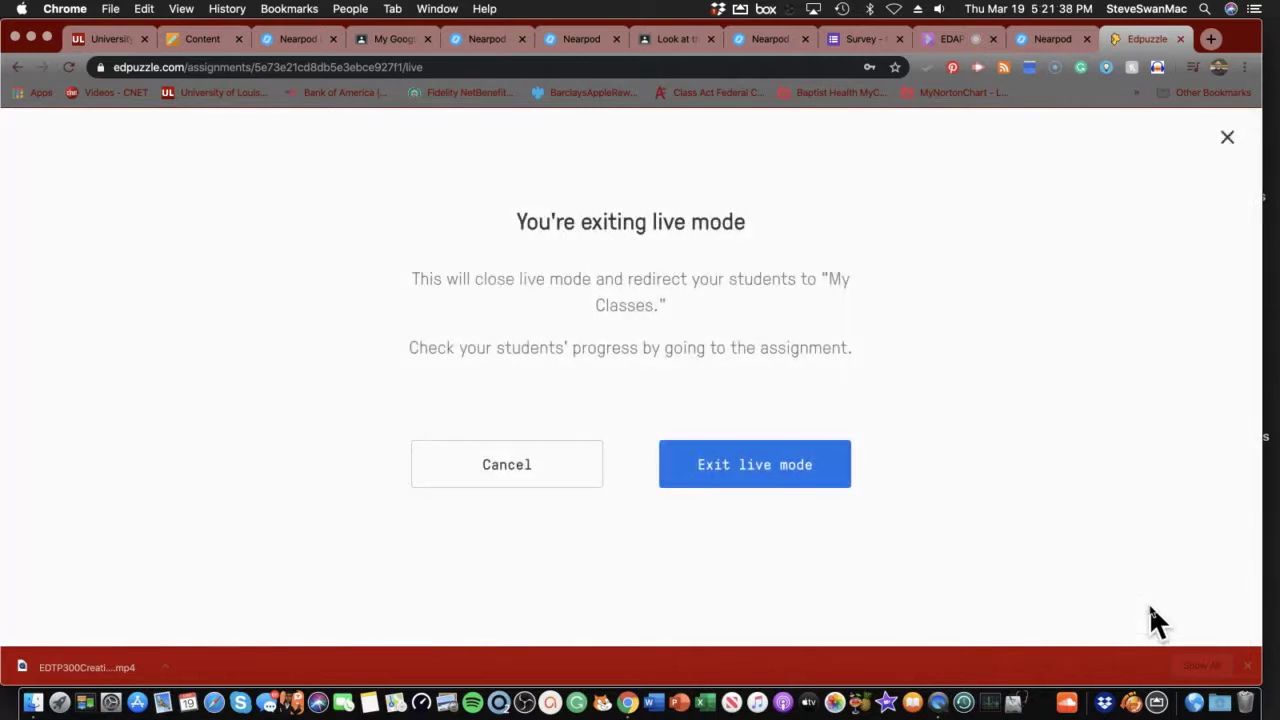
pyautogui.click(738, 466)
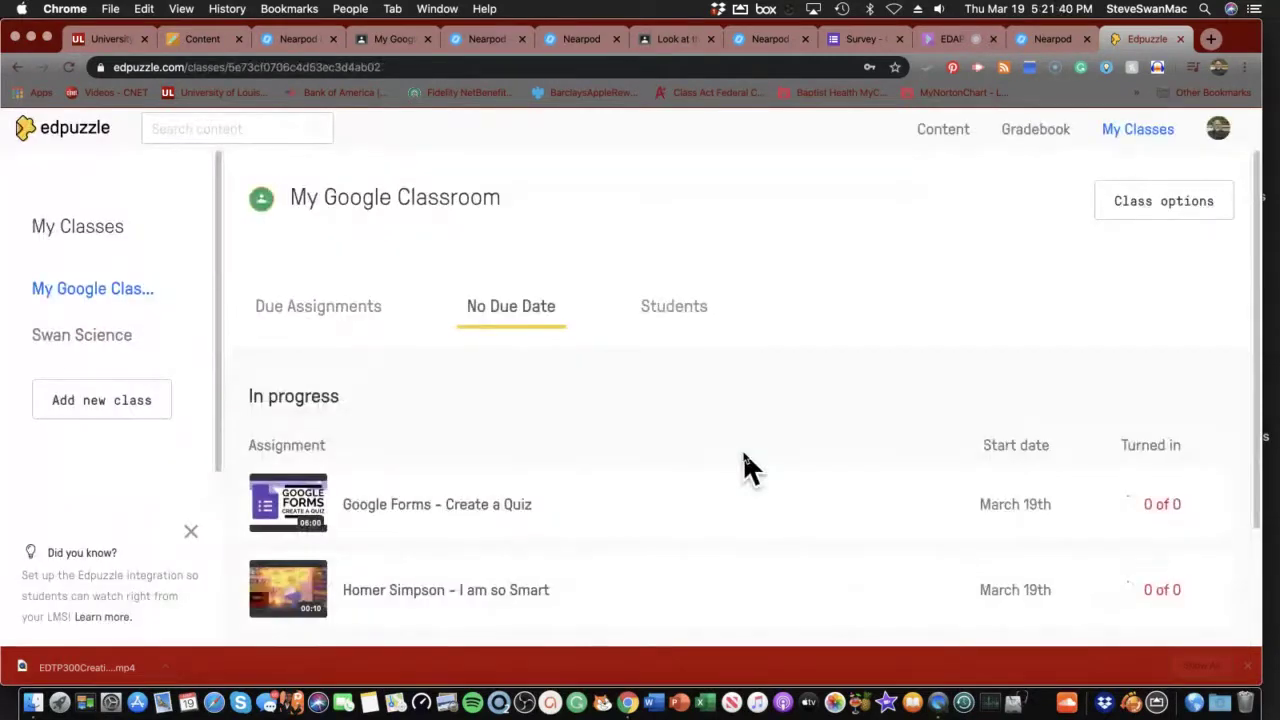
pyautogui.scroll(-3, 735, 455)
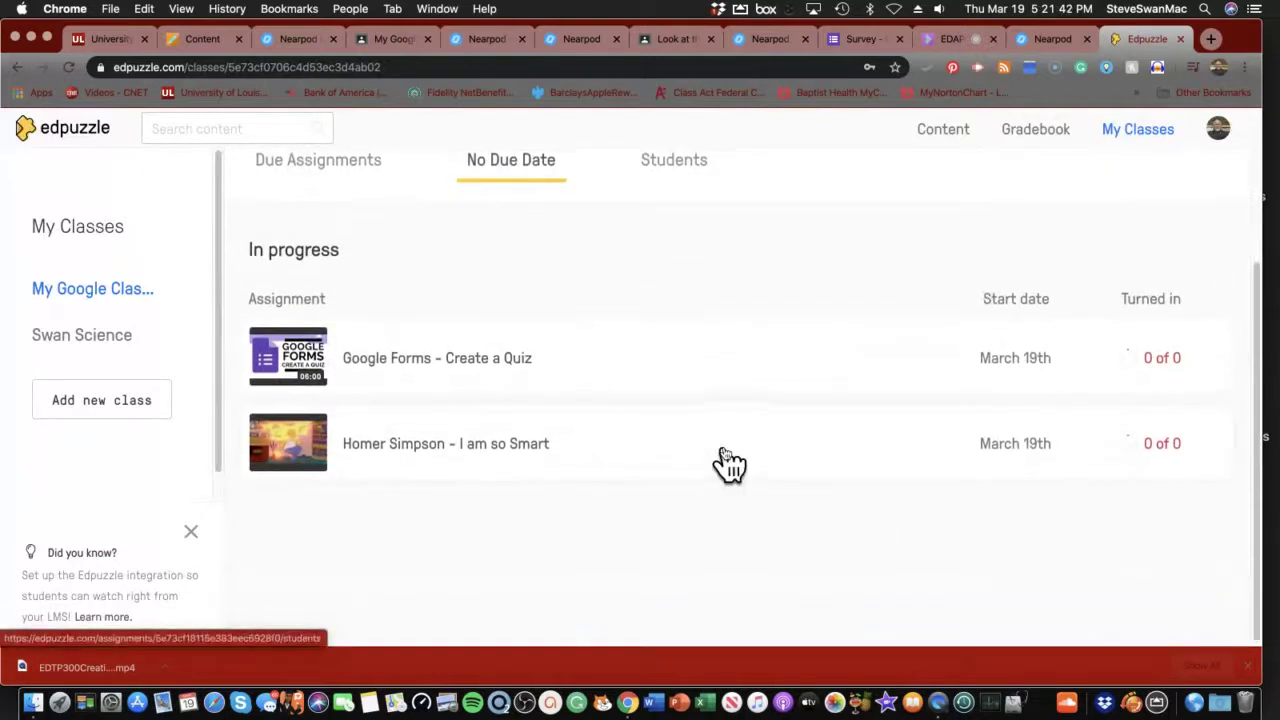
pyautogui.scroll(3, 723, 444)
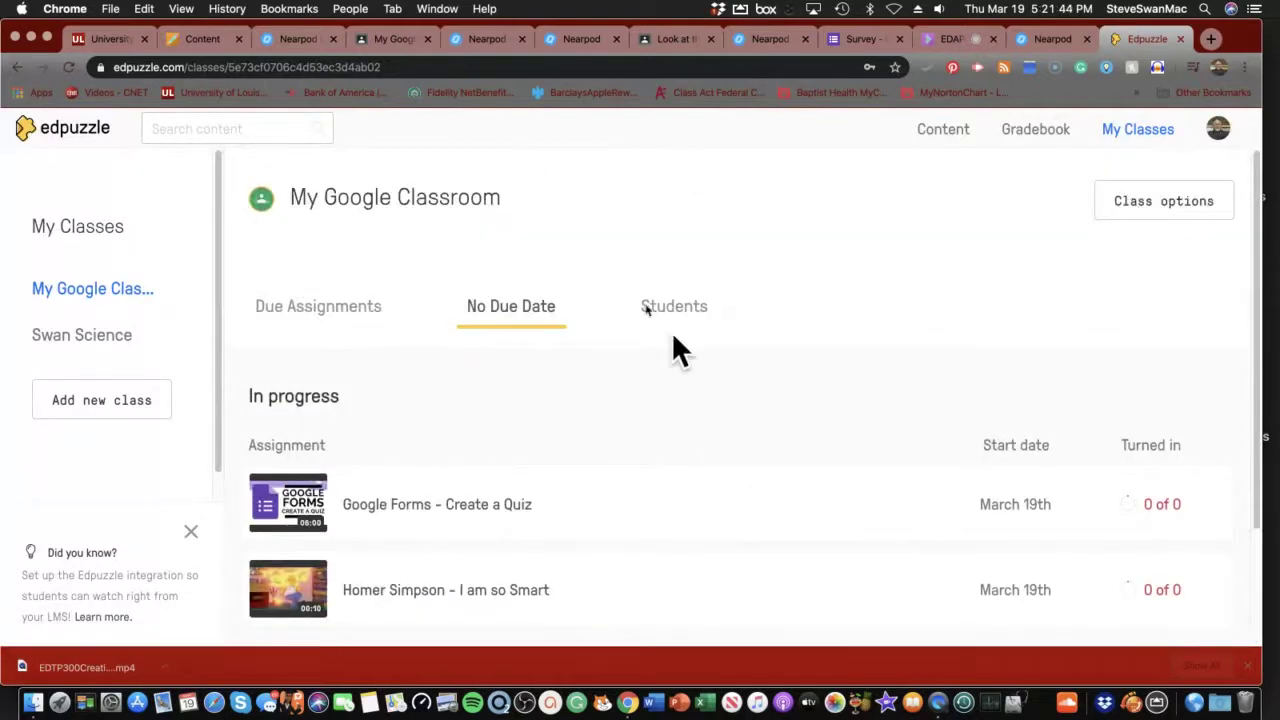
# Step: Switch to the Blackboard course content and look over the Google Forms, Nearpod and EDpuzzle Tutorial entries
pyautogui.click(213, 38)
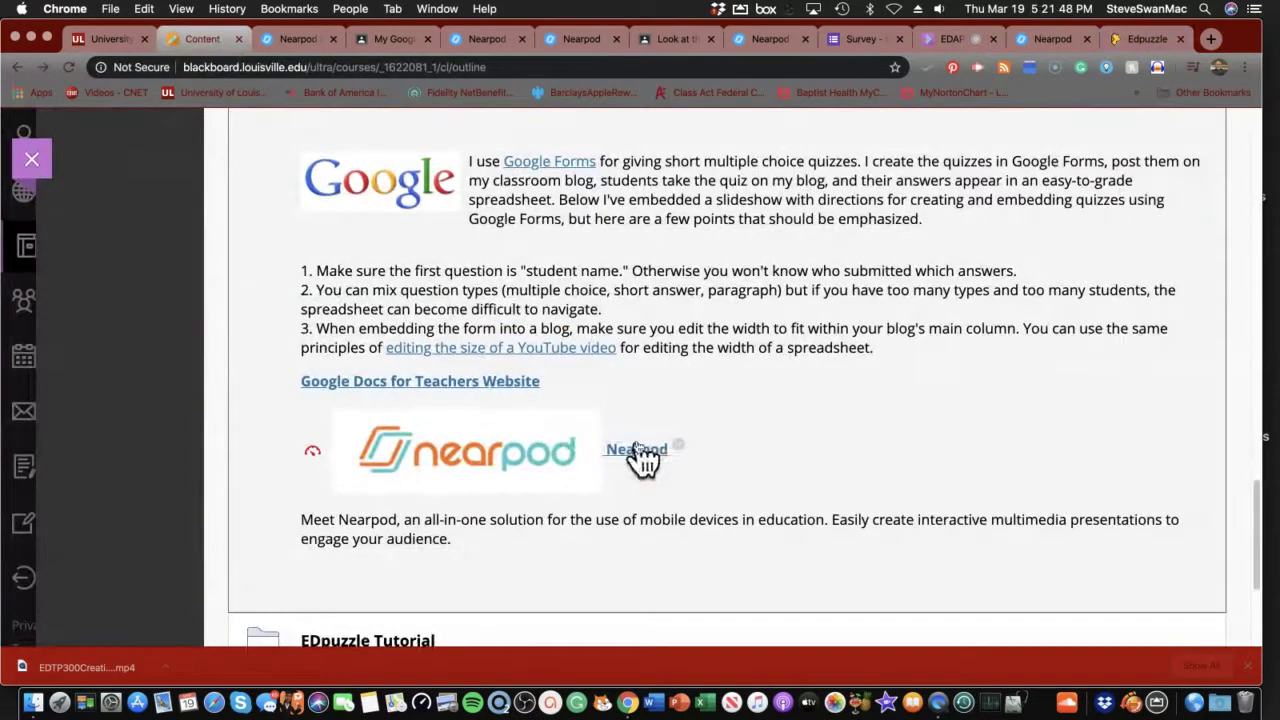
pyautogui.scroll(-5, 617, 433)
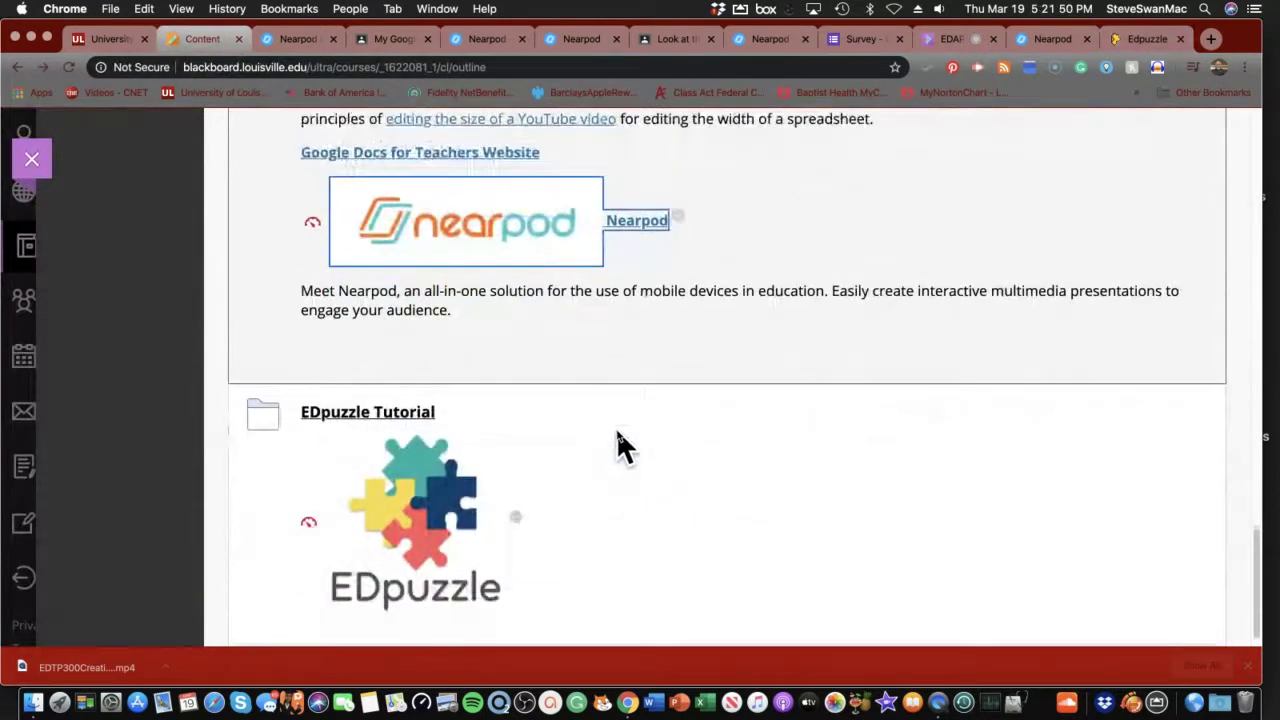
pyautogui.scroll(2, 620, 440)
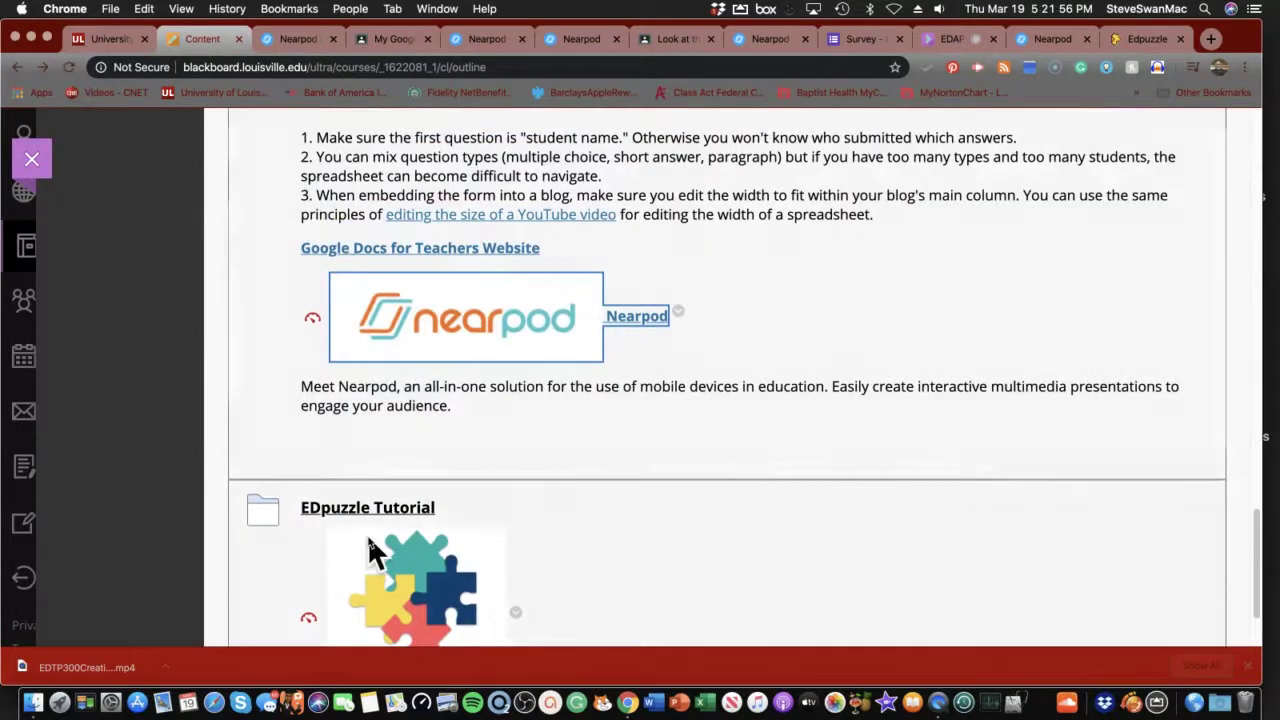
pyautogui.scroll(2, 437, 527)
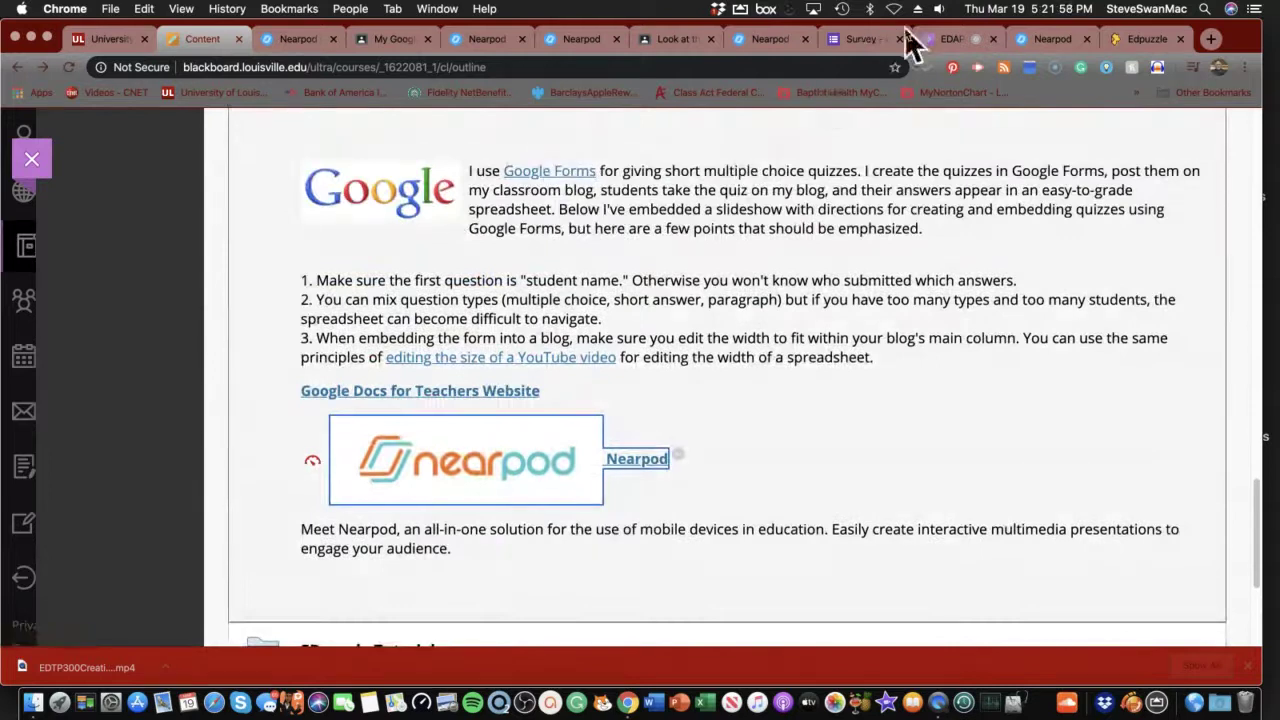
# Step: Return to Edpuzzle, view the class options for My Google Classroom and close them without changes
pyautogui.click(1130, 42)
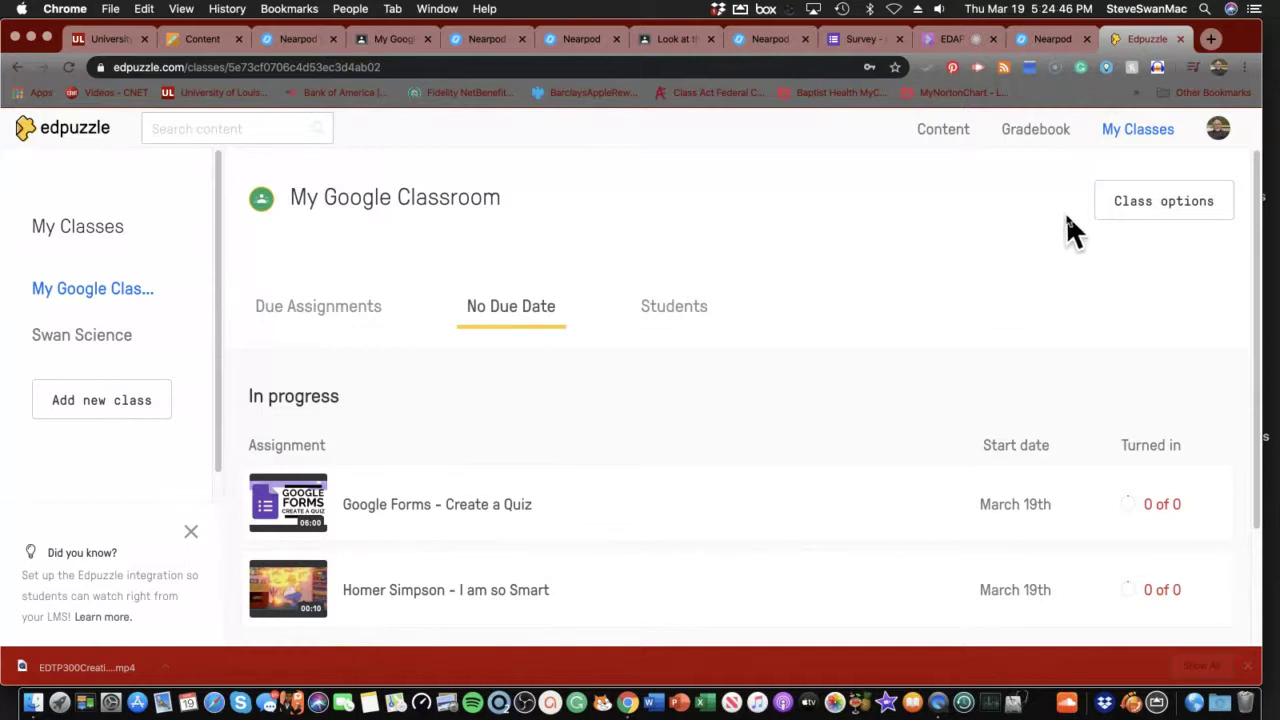
pyautogui.click(1136, 212)
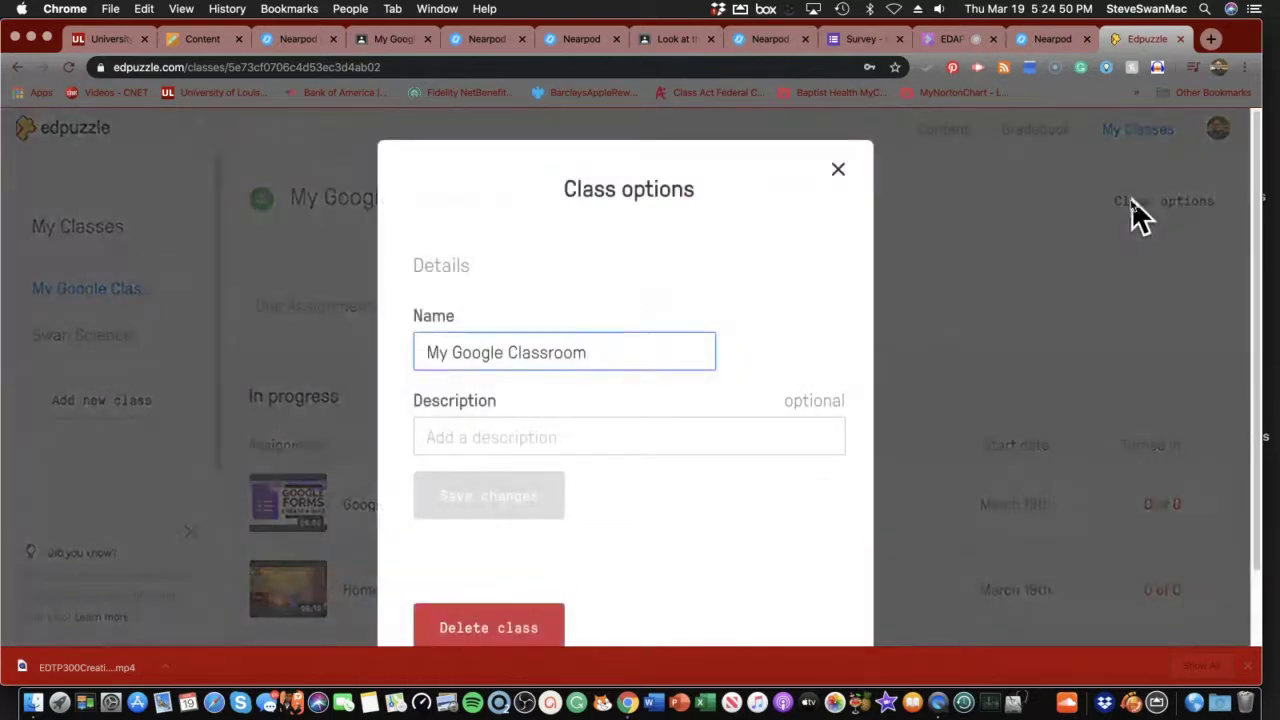
pyautogui.click(838, 170)
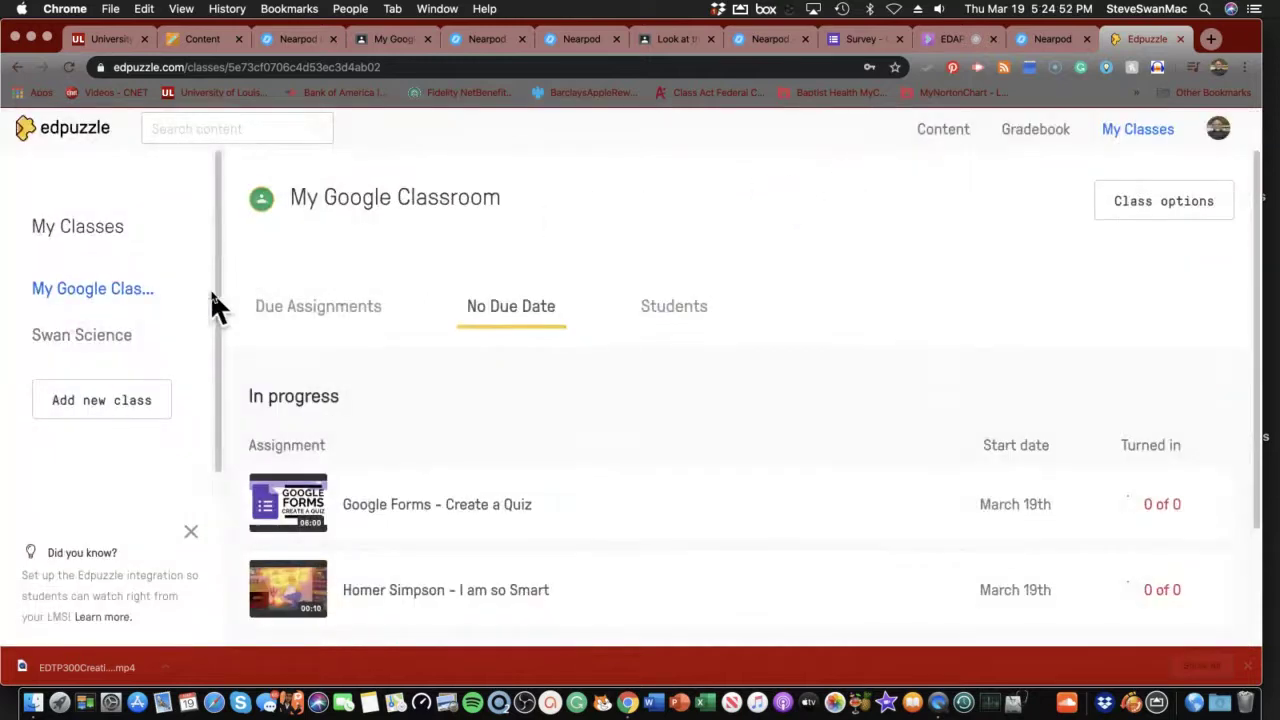
pyautogui.scroll(-1, 72, 363)
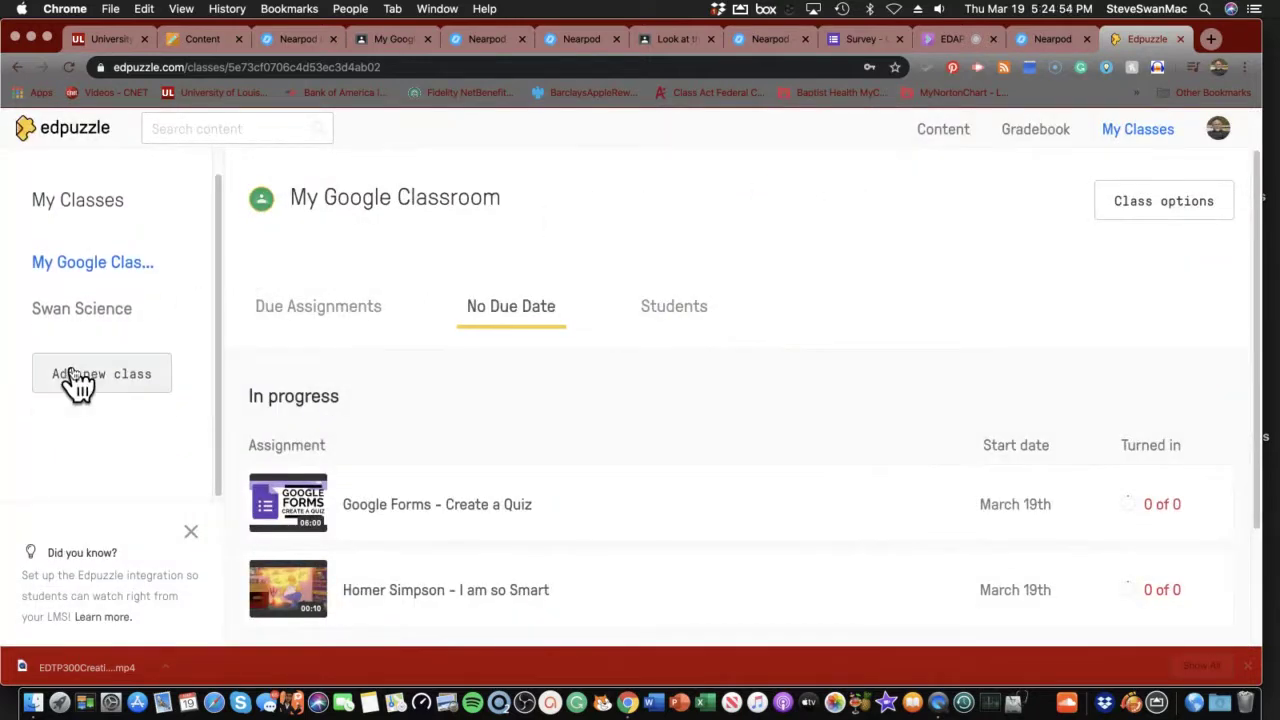
pyautogui.scroll(1, 72, 363)
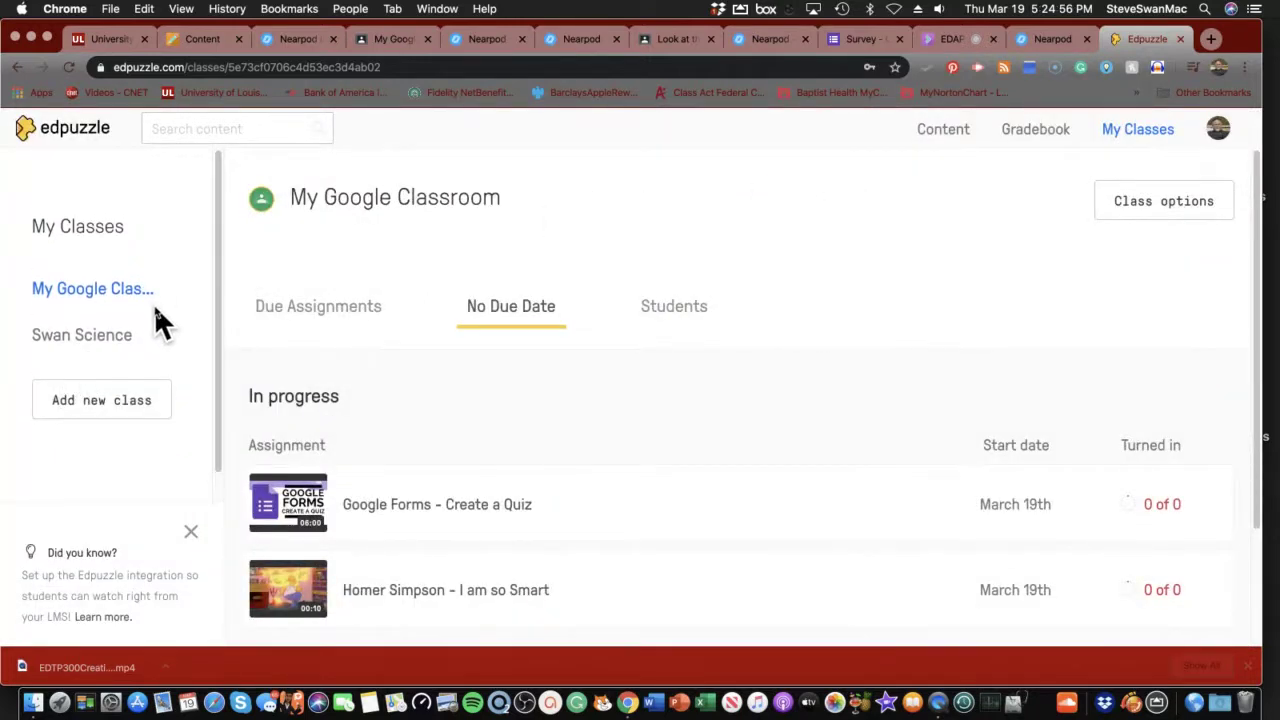
# Step: Open the Edpuzzle content home and look over the Trending in STEM videos and the popular channels
pyautogui.click(926, 129)
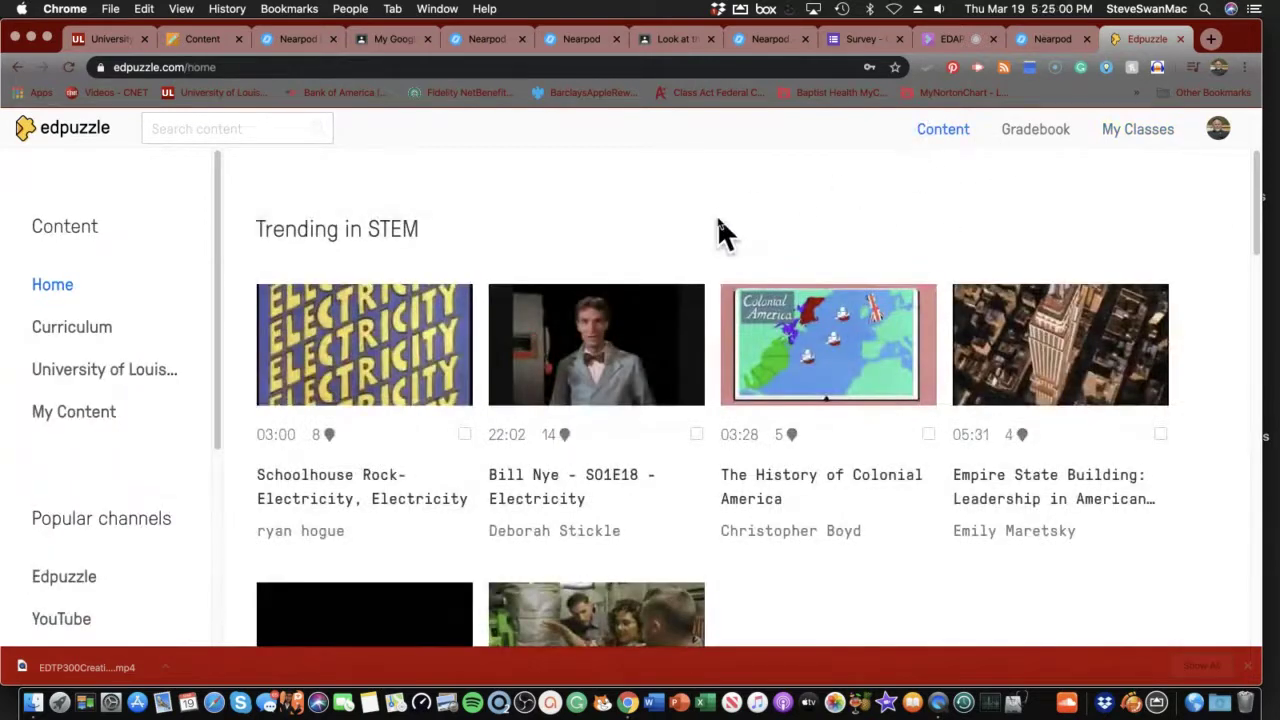
pyautogui.scroll(-5, 561, 220)
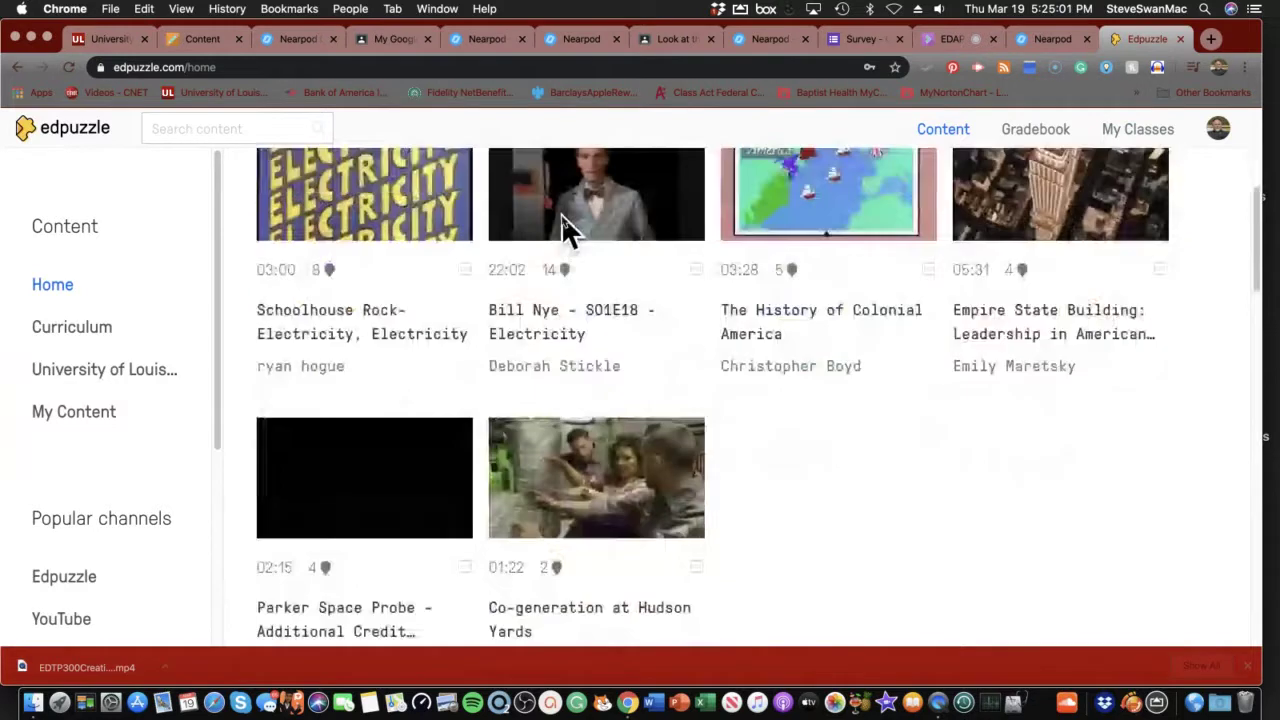
pyautogui.scroll(-3, 98, 548)
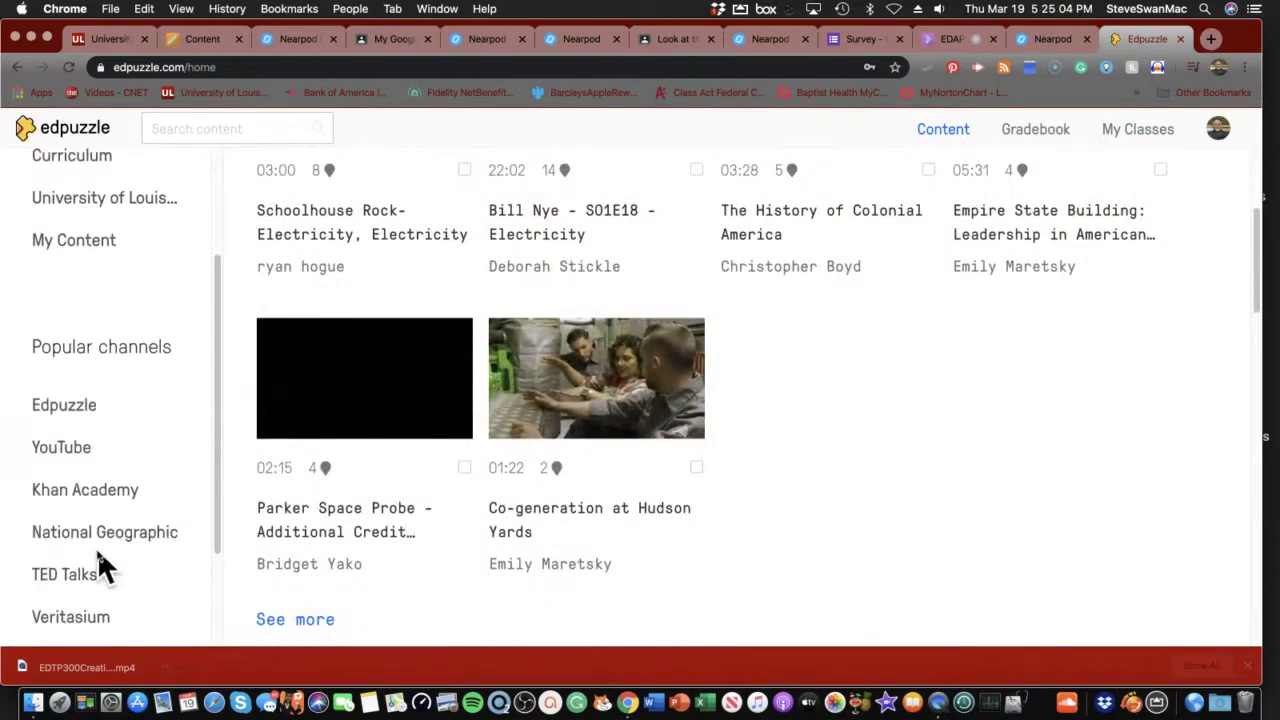
# Step: Open the YouTube channel and browse its suggested videos
pyautogui.click(70, 450)
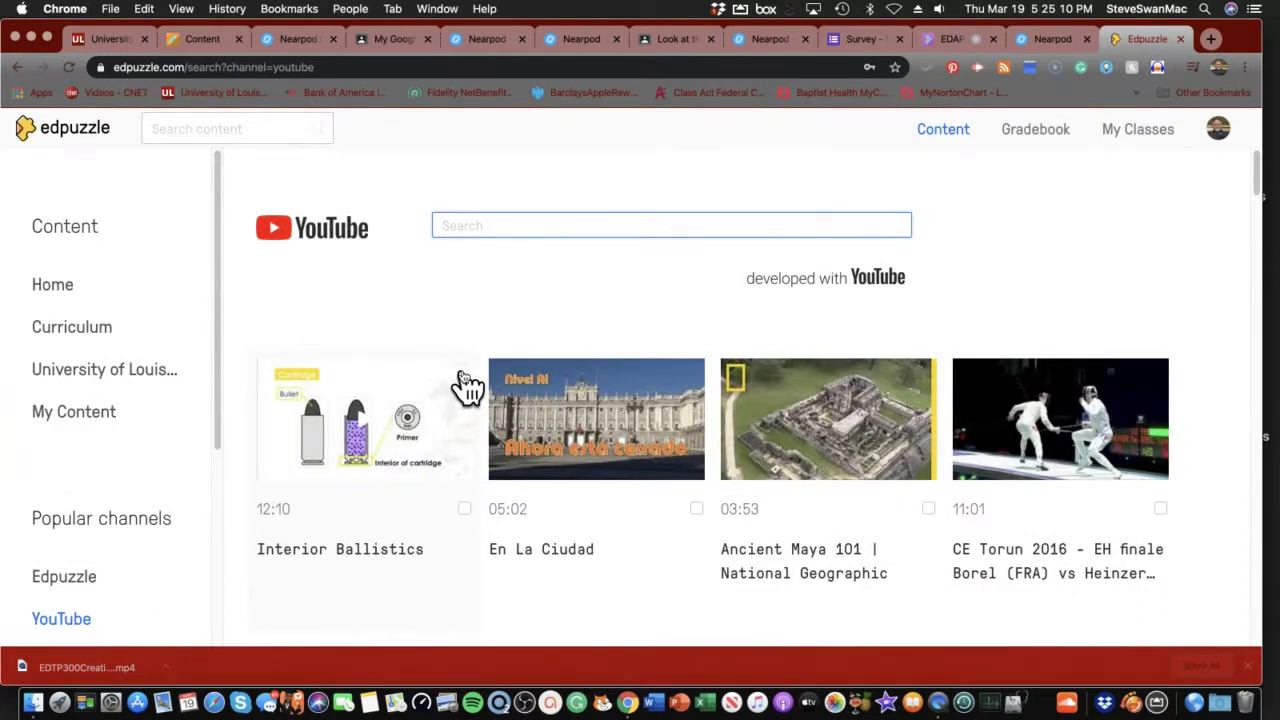
pyautogui.scroll(-2, 466, 388)
pyautogui.scroll(-3, 466, 388)
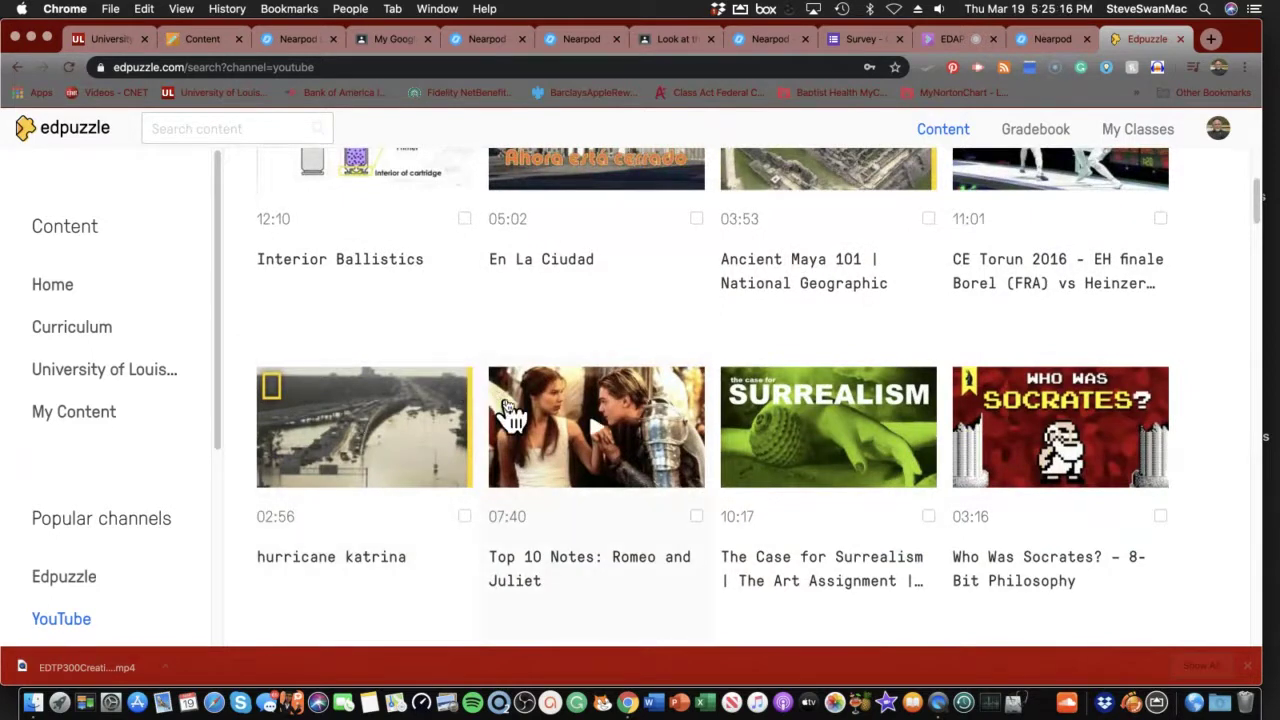
pyautogui.scroll(-2, 509, 414)
pyautogui.scroll(-2, 509, 414)
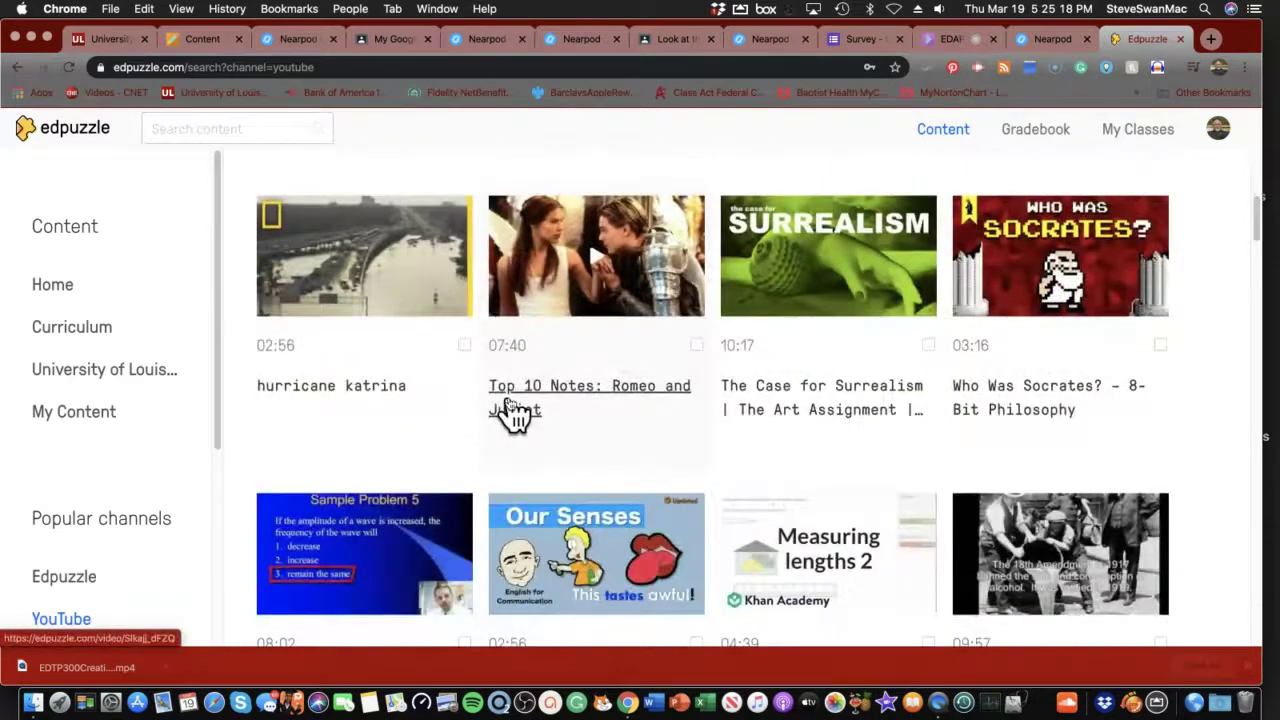
pyautogui.scroll(-2, 509, 412)
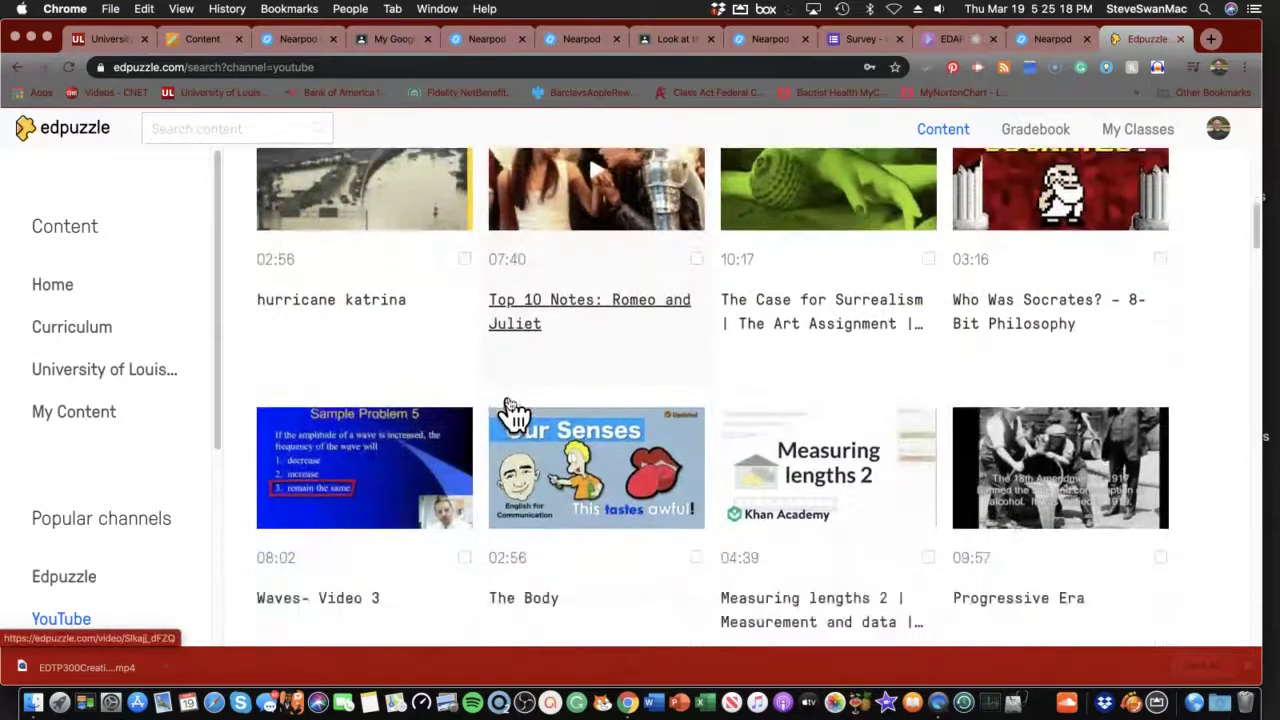
# Step: Open Khan Academy's Measuring lengths 2 video and look over its page down to the available video versions
pyautogui.click(845, 487)
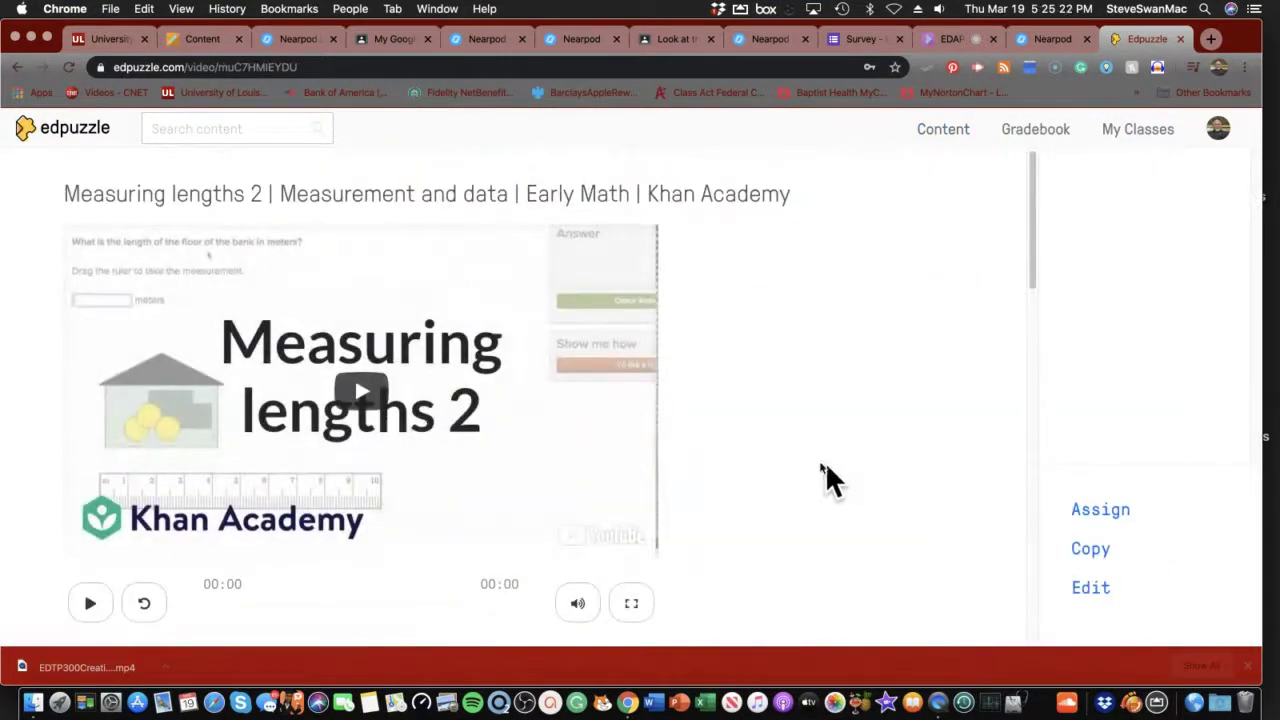
pyautogui.scroll(-3, 410, 455)
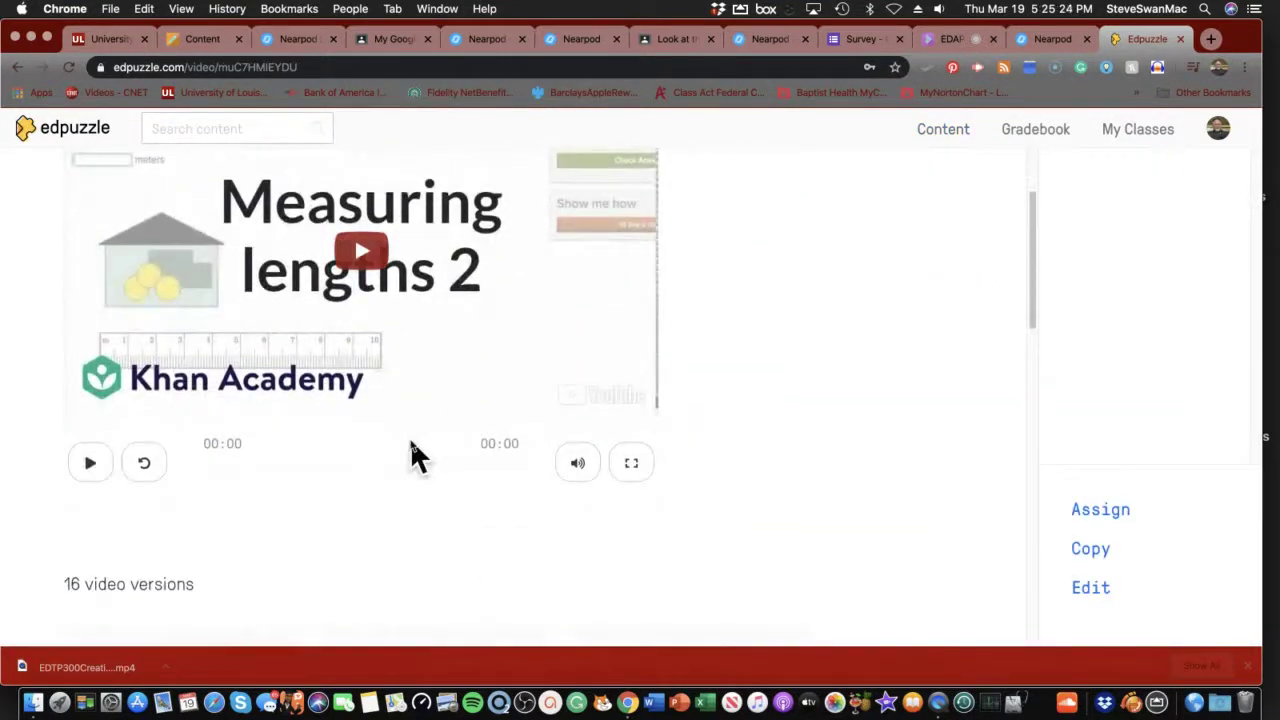
pyautogui.scroll(3, 412, 448)
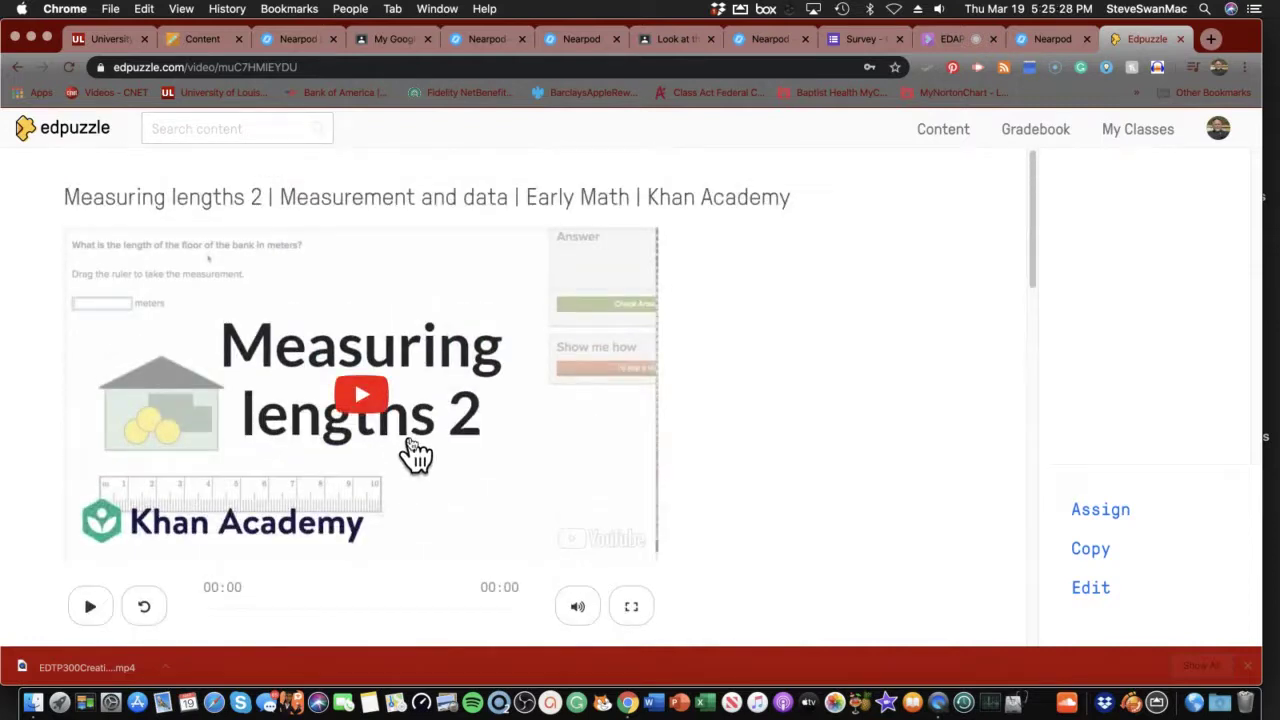
pyautogui.scroll(-3, 410, 442)
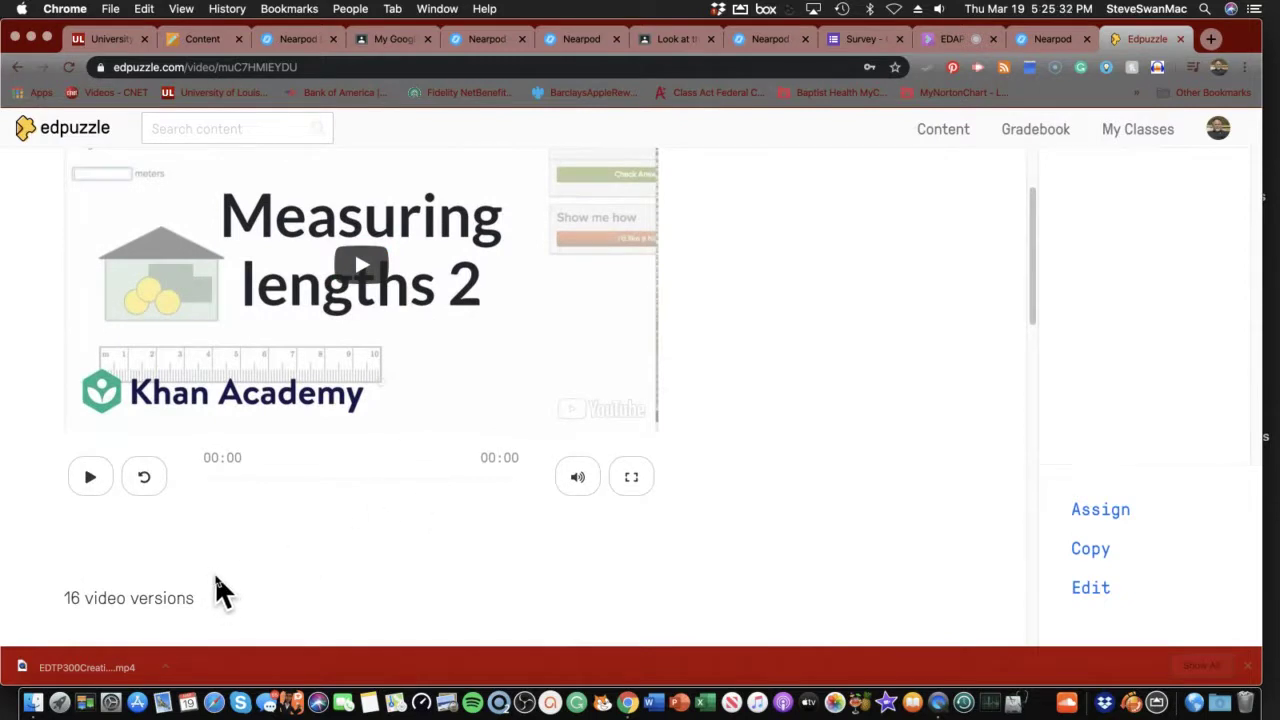
# Step: Open Khan Academy's Measuring lengths 2 video for editing and look over its cutting timeline
pyautogui.scroll(1, 214, 572)
pyautogui.scroll(2, 220, 588)
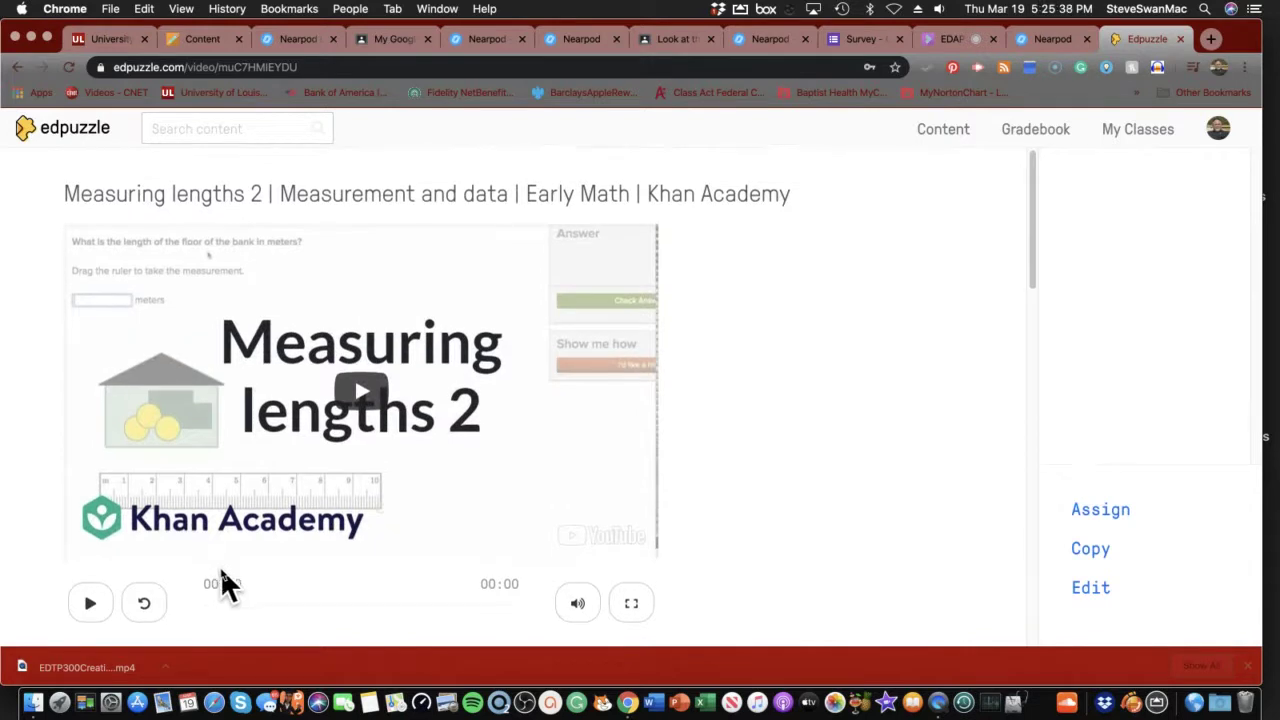
pyautogui.scroll(-2, 223, 586)
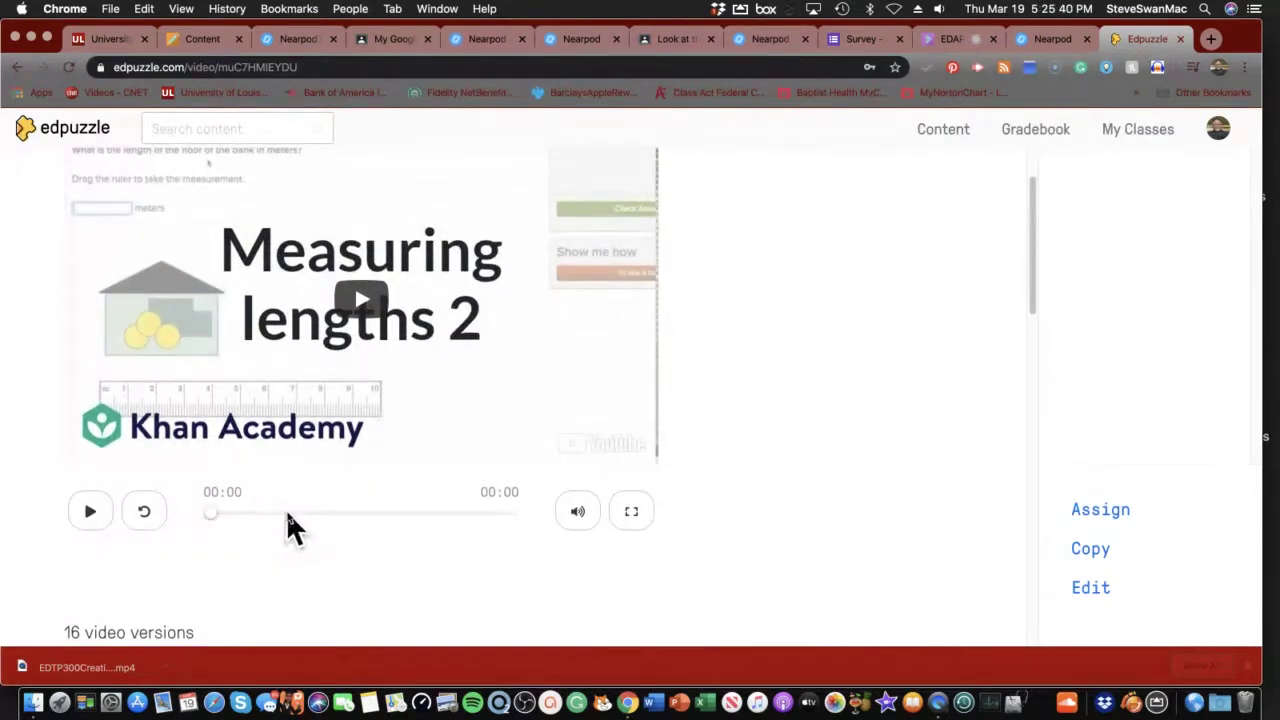
pyautogui.click(1088, 590)
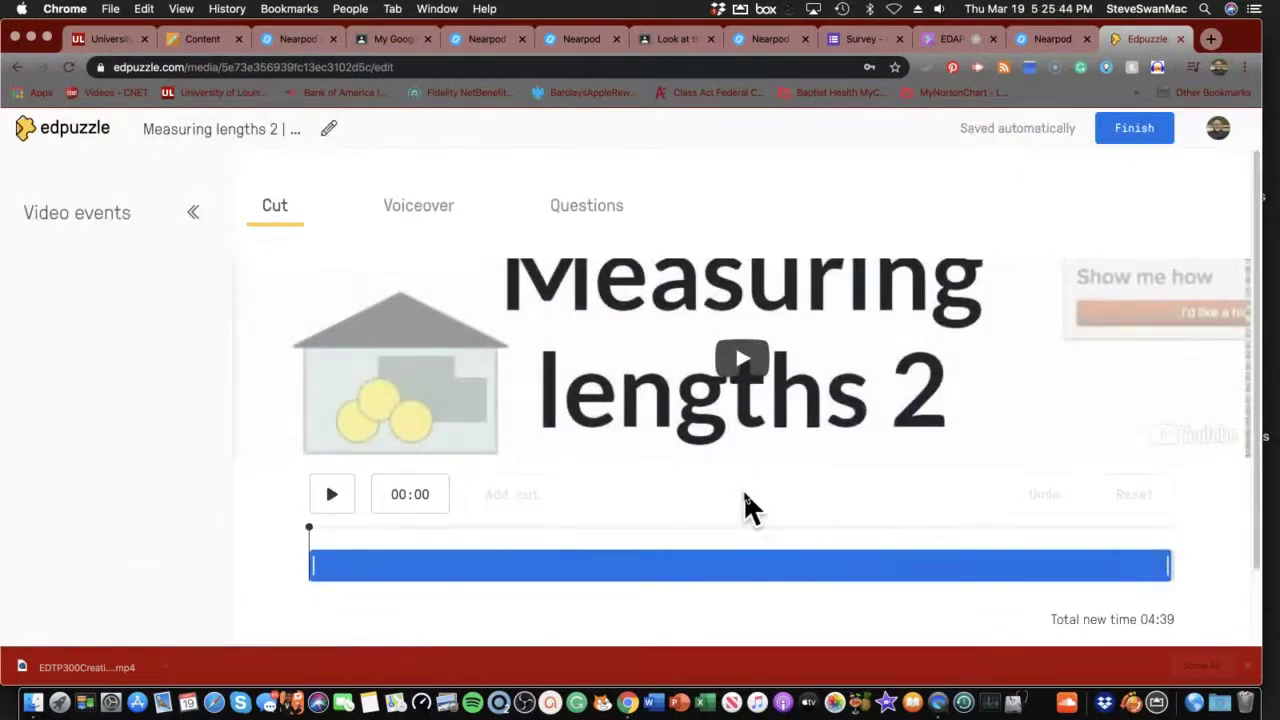
pyautogui.scroll(-2, 748, 508)
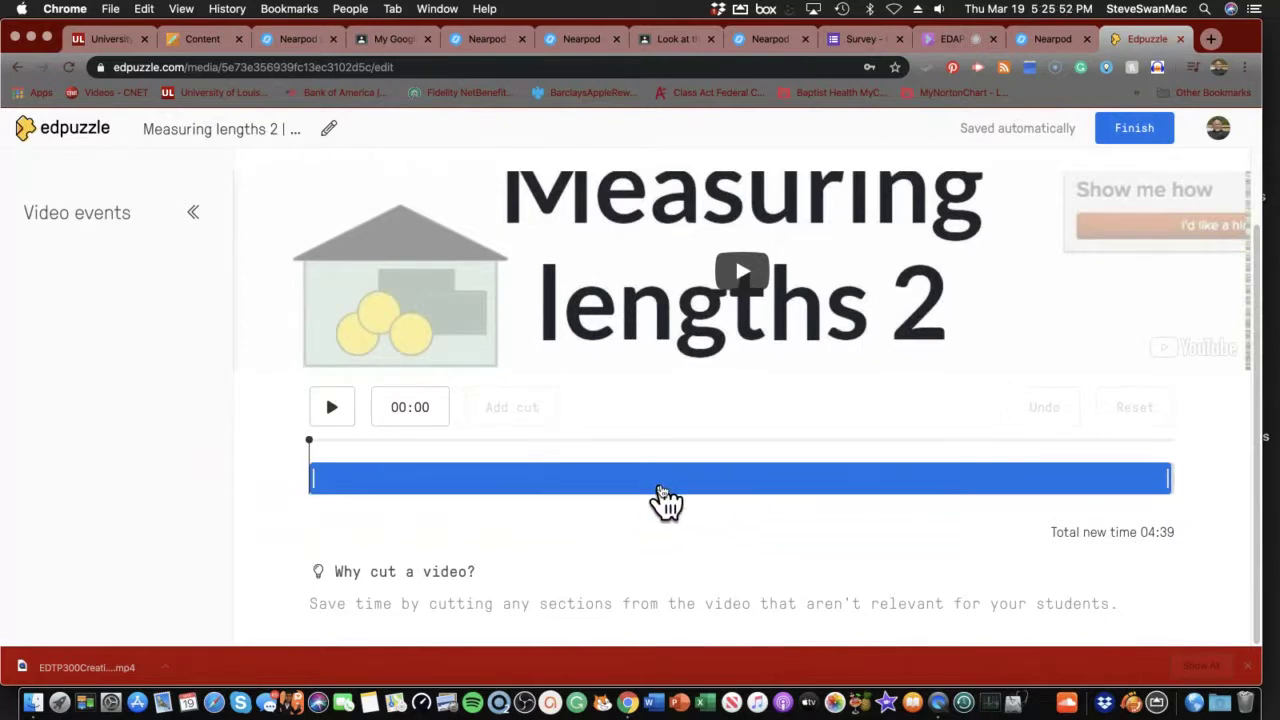
pyautogui.scroll(1, 665, 500)
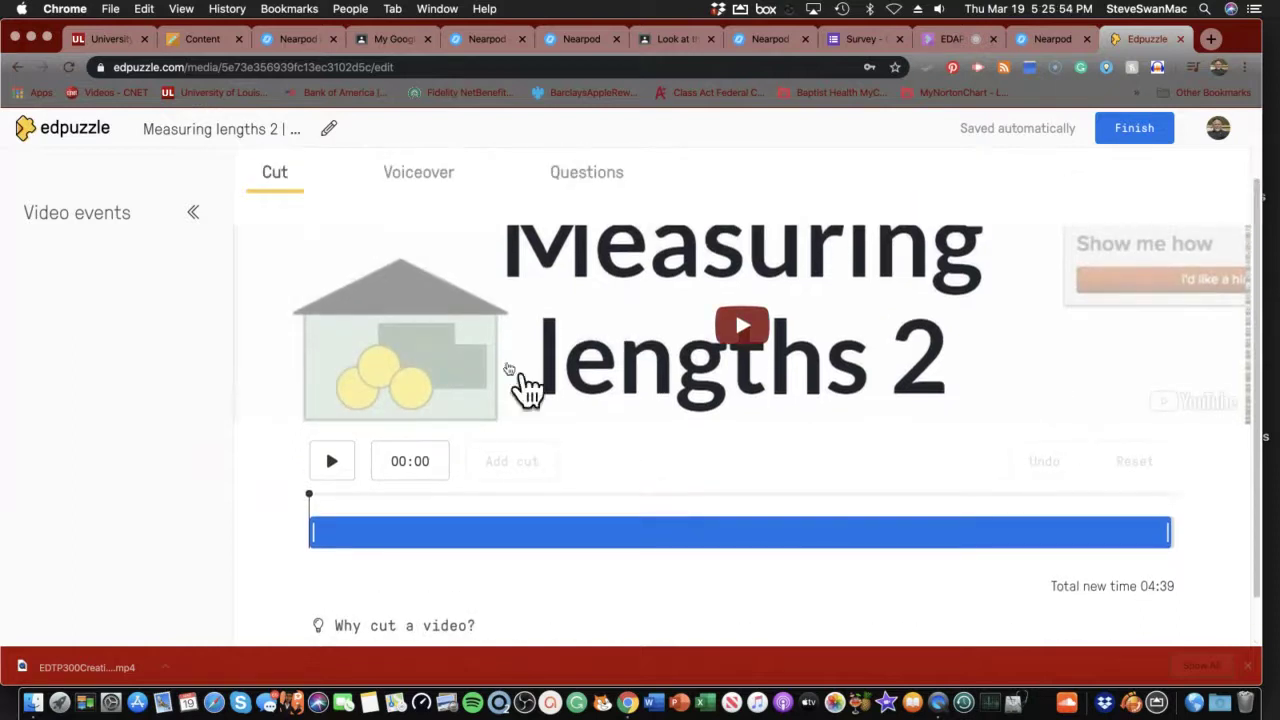
# Step: Record a voiceover of about 12 seconds near the start of the Measuring lengths 2 video
pyautogui.click(417, 180)
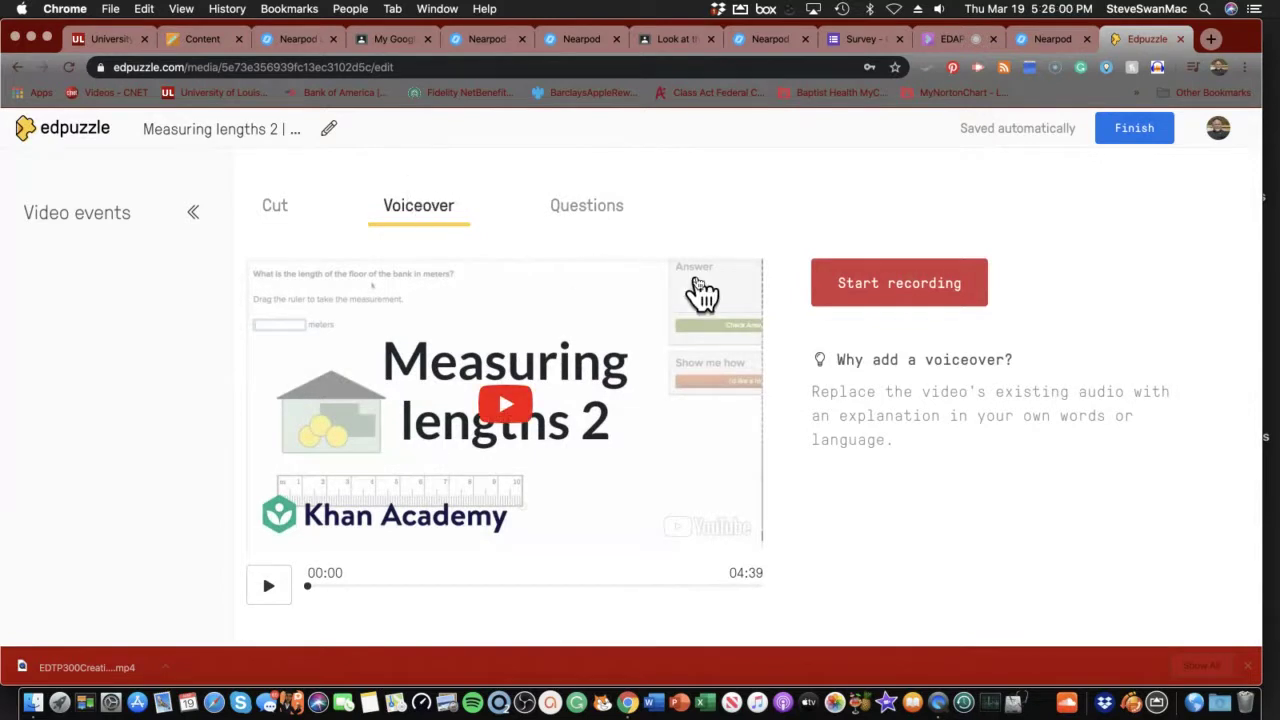
pyautogui.click(874, 298)
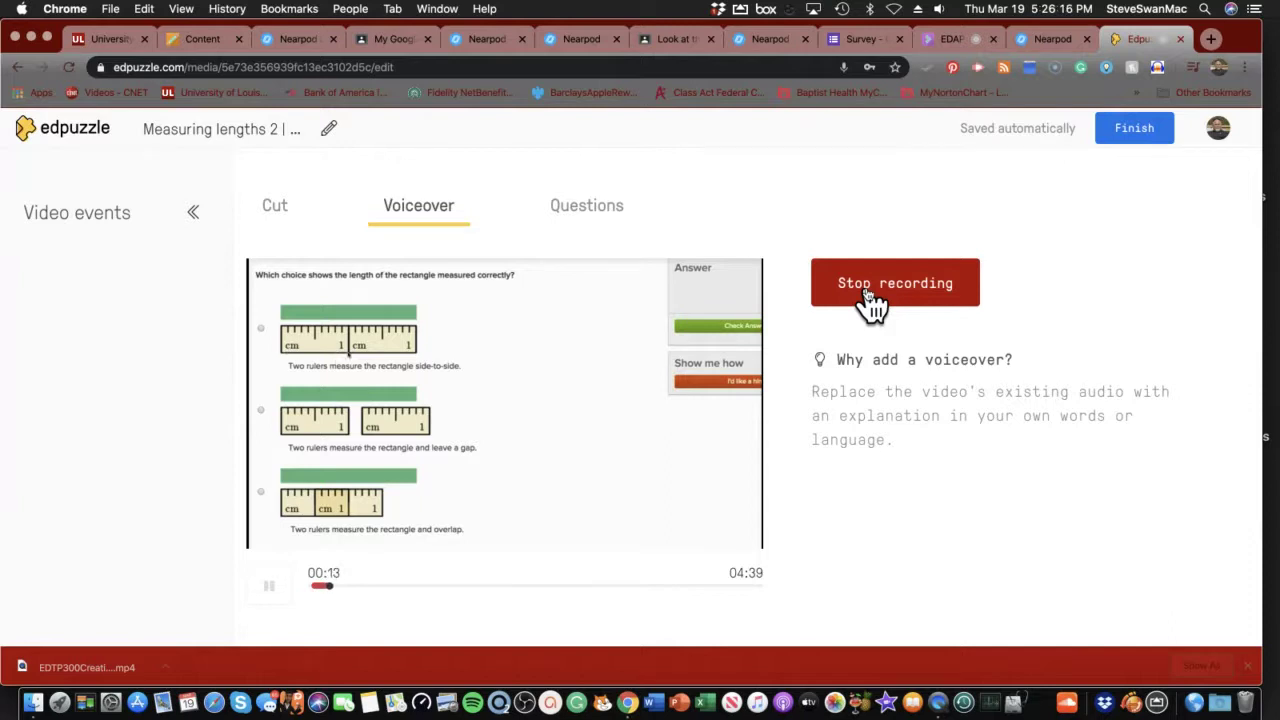
pyautogui.click(868, 295)
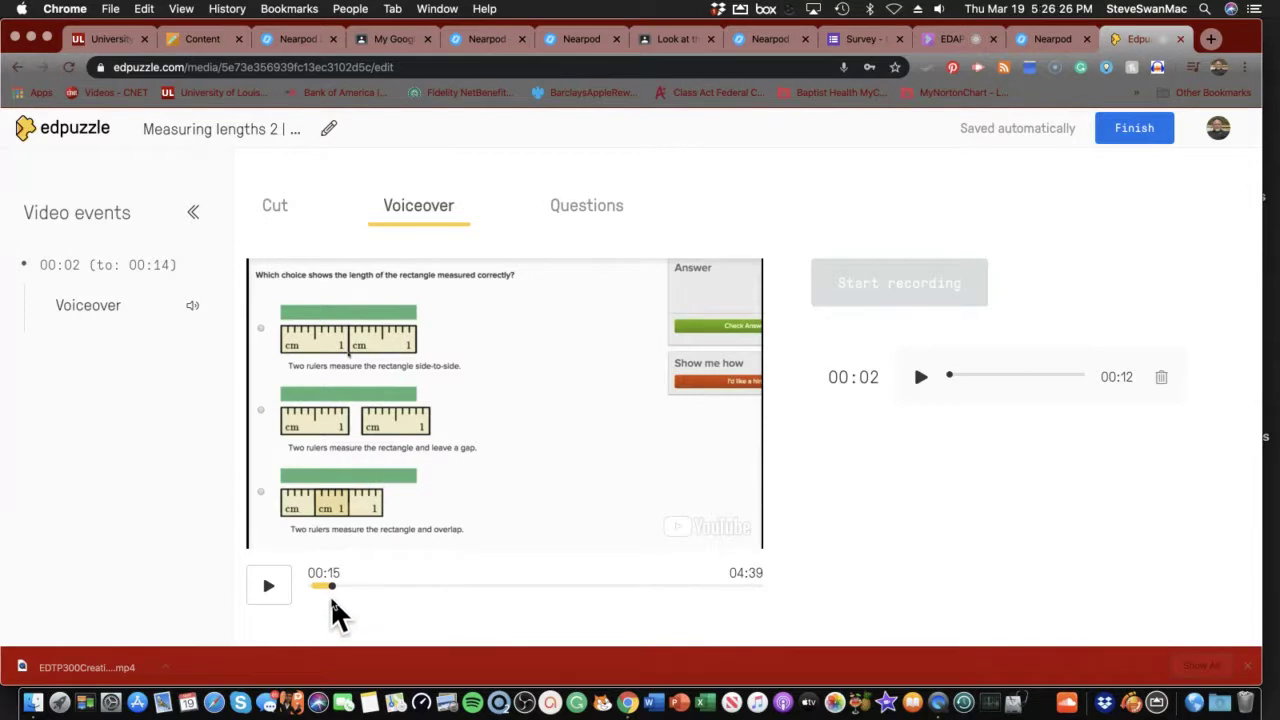
# Step: Play the video back from the beginning to review the recorded voiceover section
pyautogui.moveTo(330, 587); pyautogui.dragTo(305, 590)
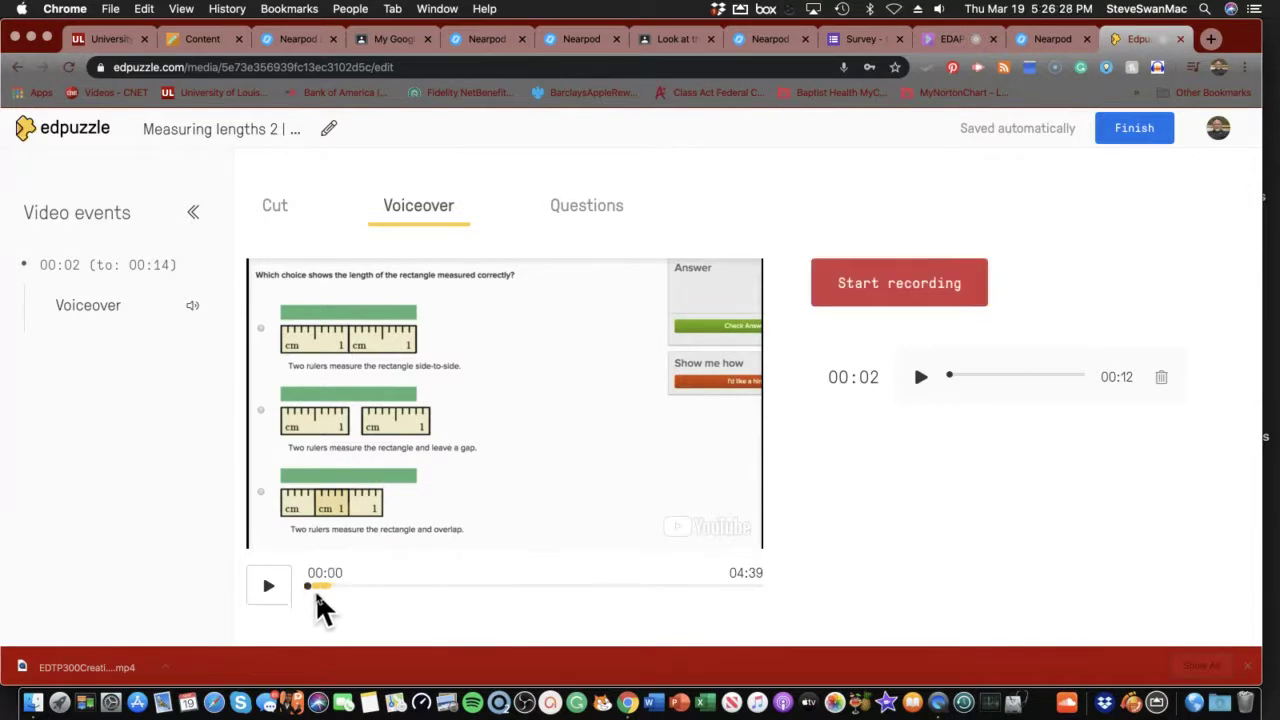
pyautogui.click(270, 587)
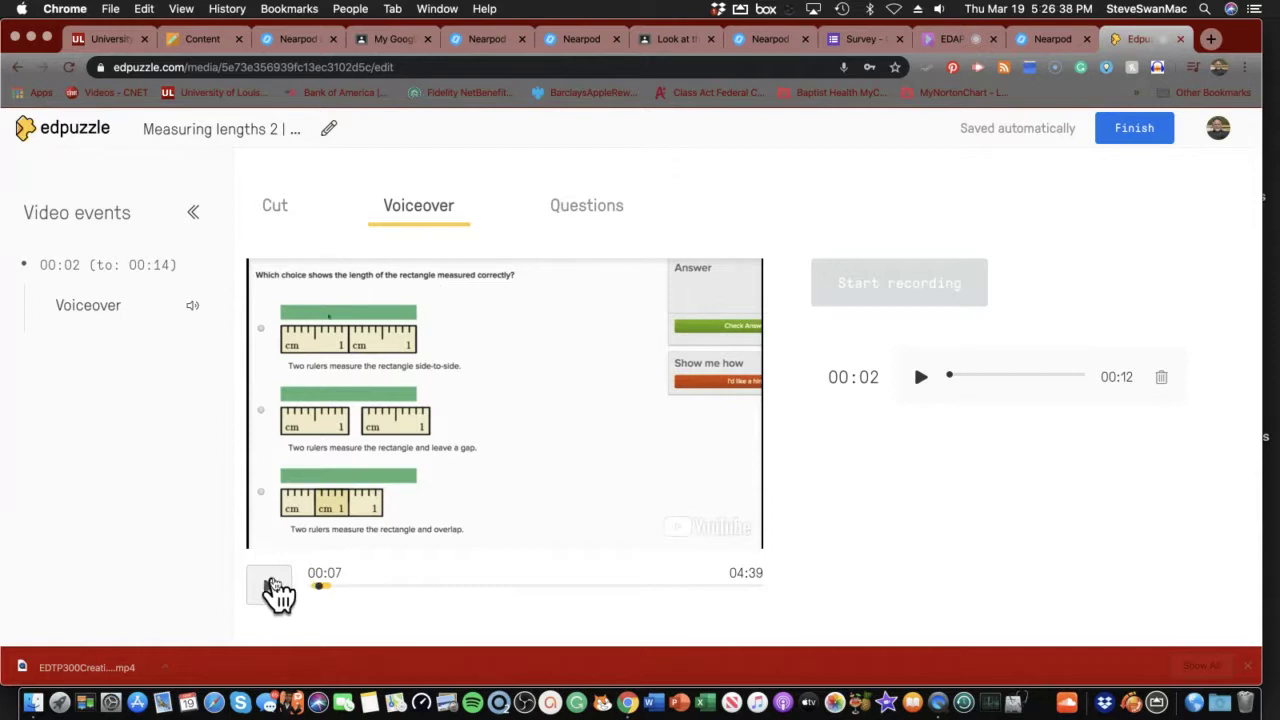
pyautogui.click(272, 582)
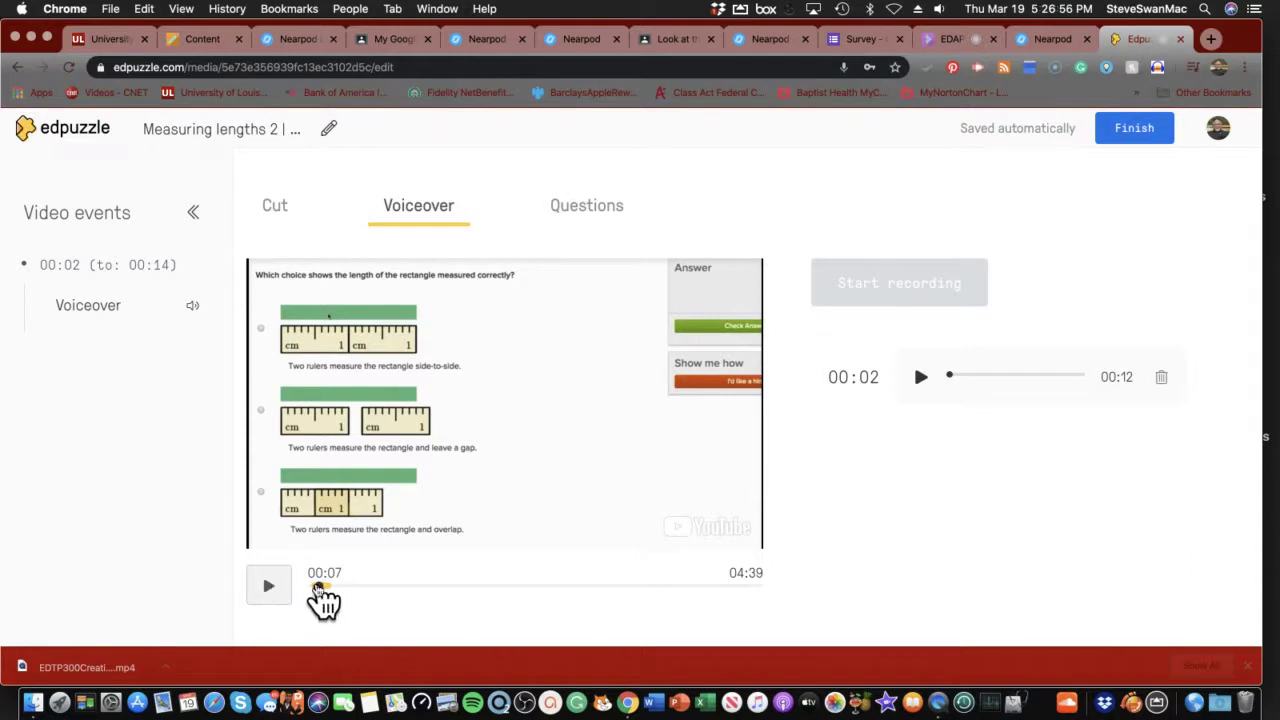
pyautogui.moveTo(320, 598); pyautogui.dragTo(290, 600)
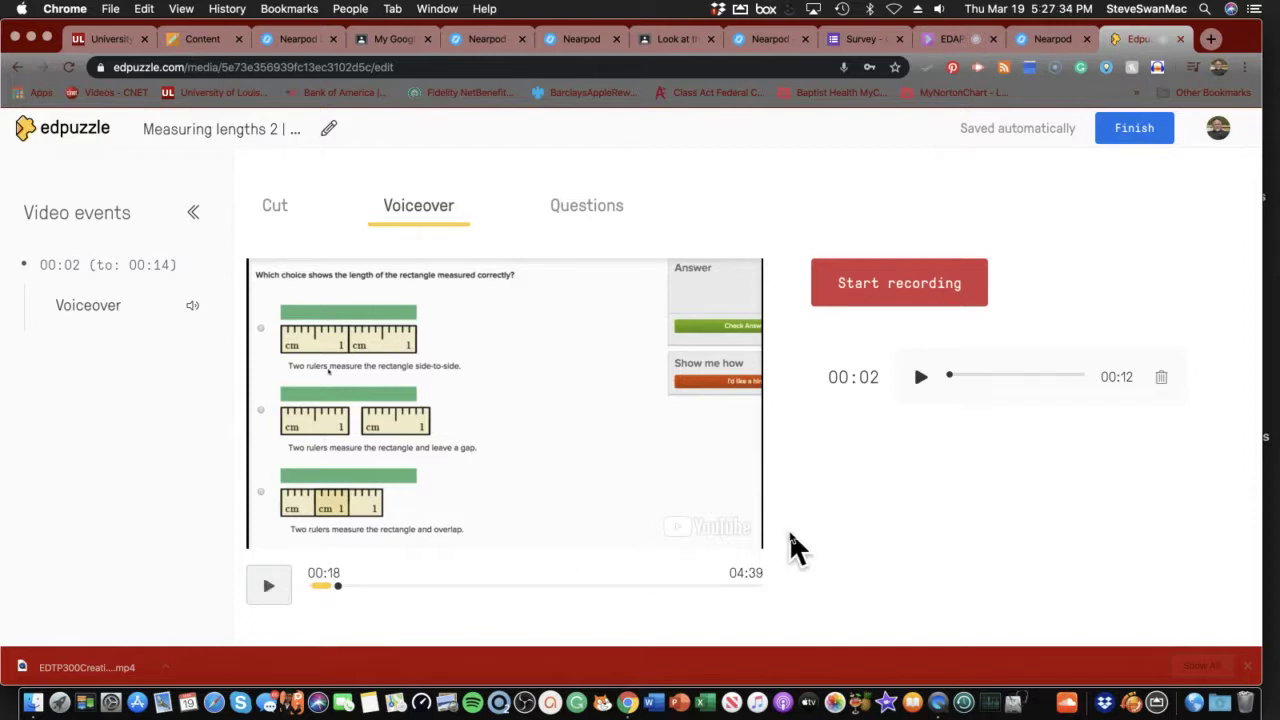
# Step: Finish editing the Measuring lengths 2 video and open its class assignment options
pyautogui.click(1123, 136)
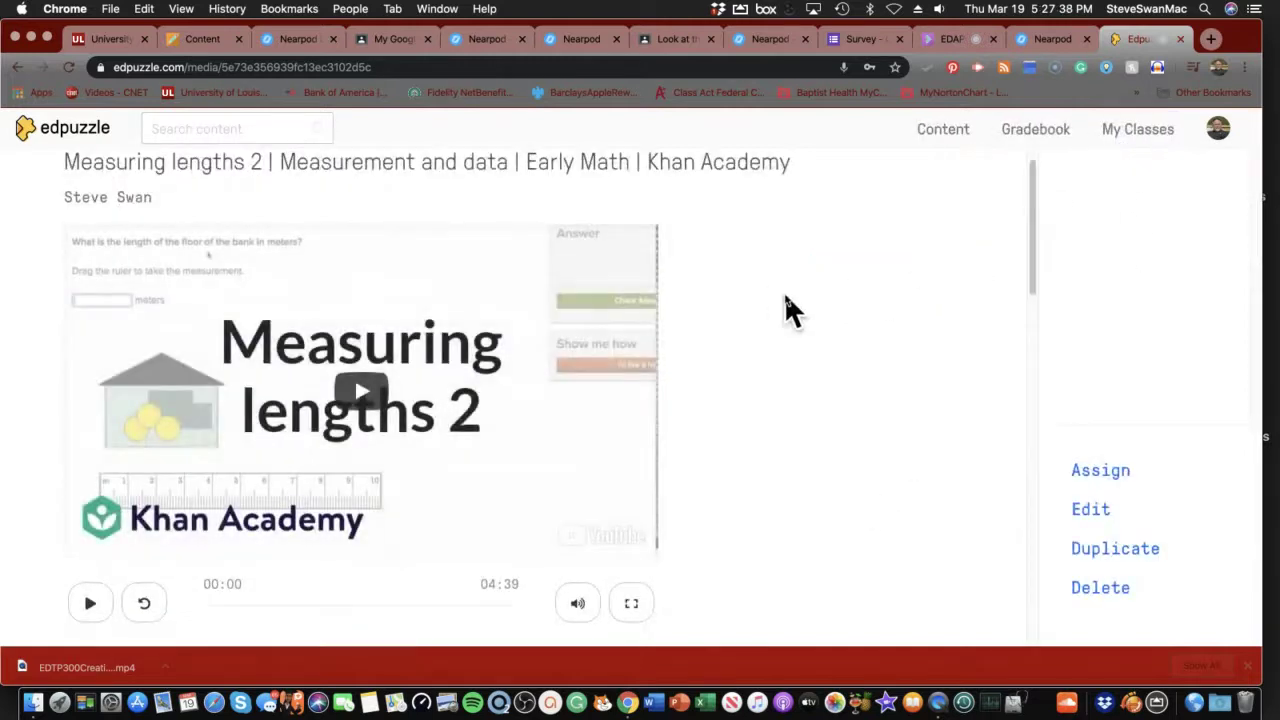
pyautogui.scroll(-3, 768, 312)
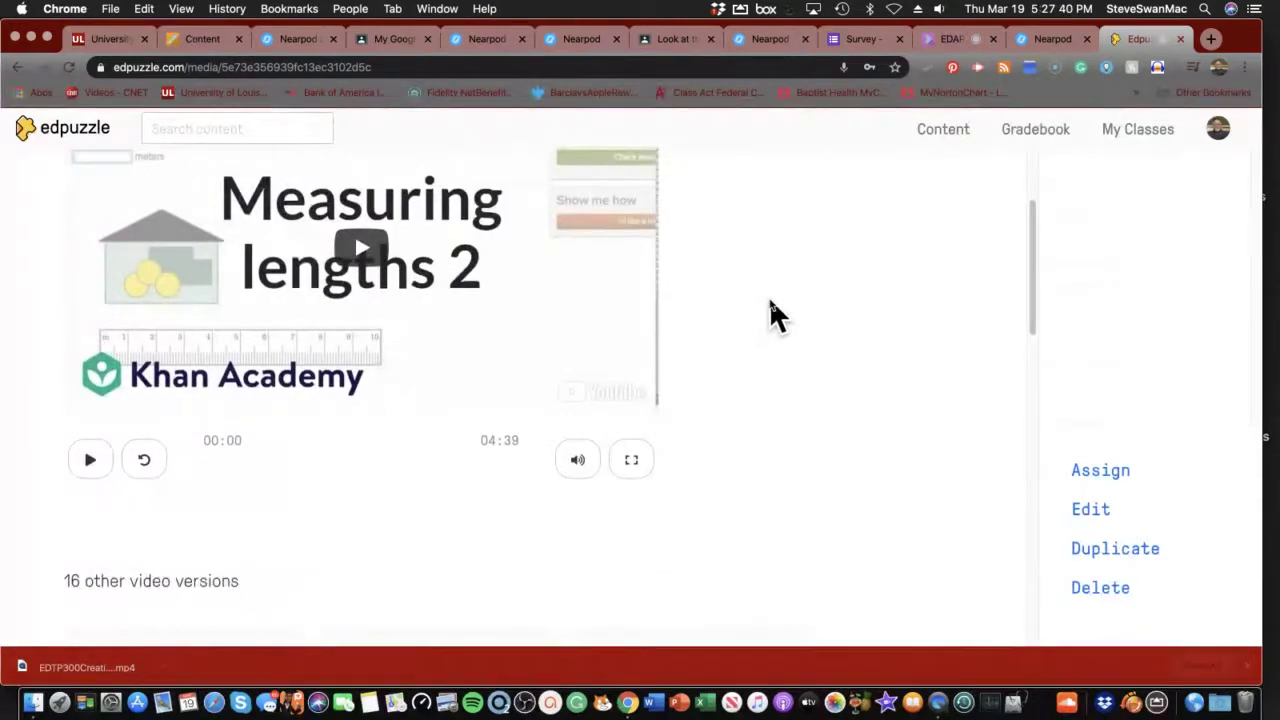
pyautogui.click(1090, 472)
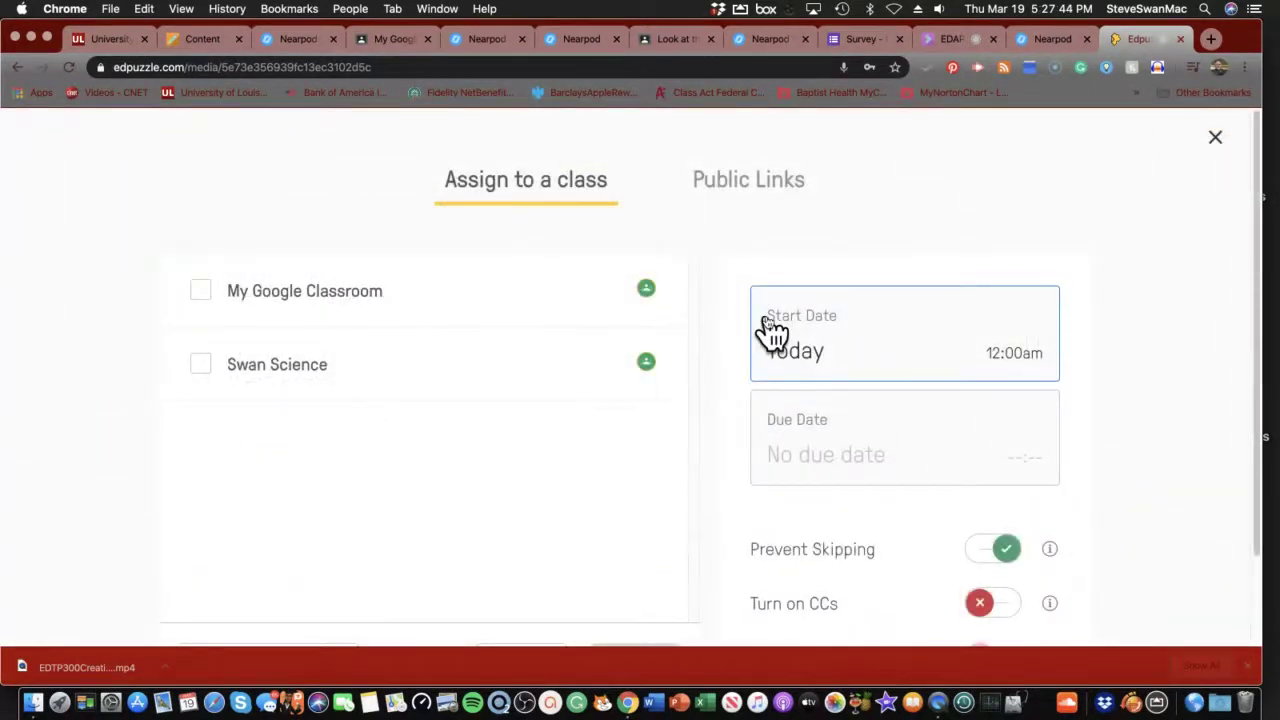
# Step: Switch to the Blackboard course, open EDAP585 Modules and look down through its embedded videos
pyautogui.click(191, 40)
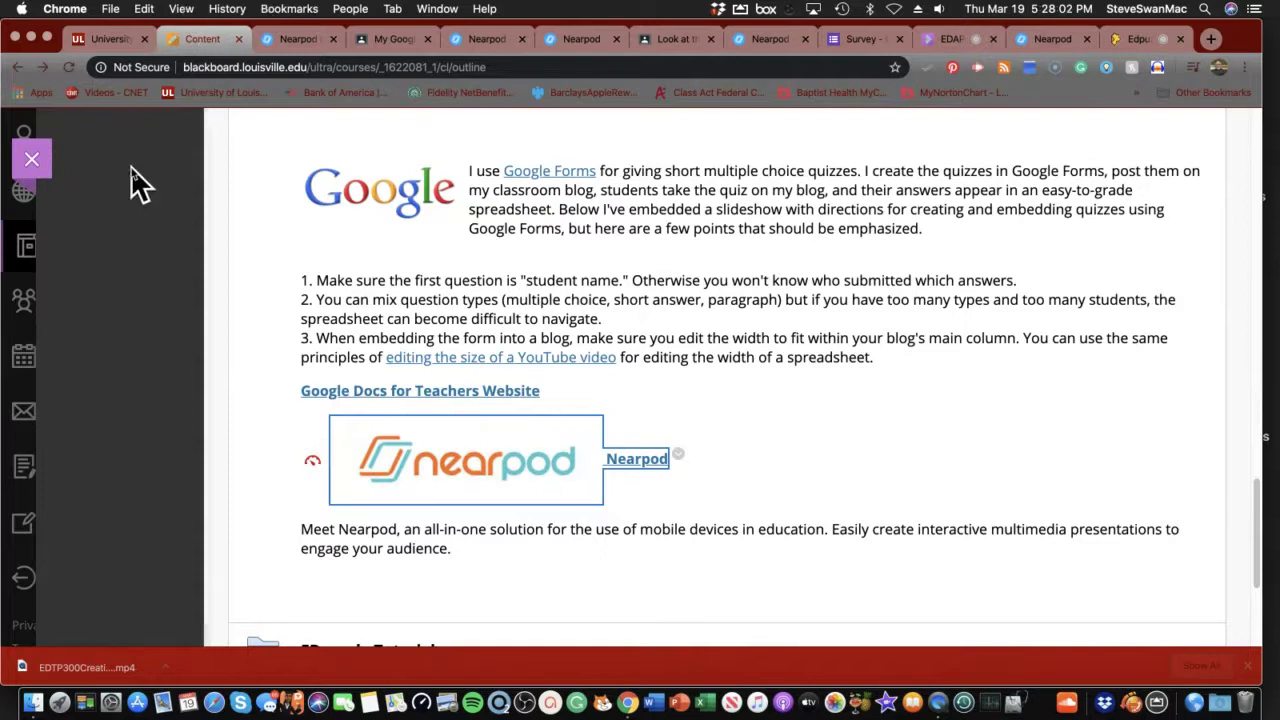
pyautogui.scroll(1, 140, 180)
pyautogui.scroll(10, 140, 180)
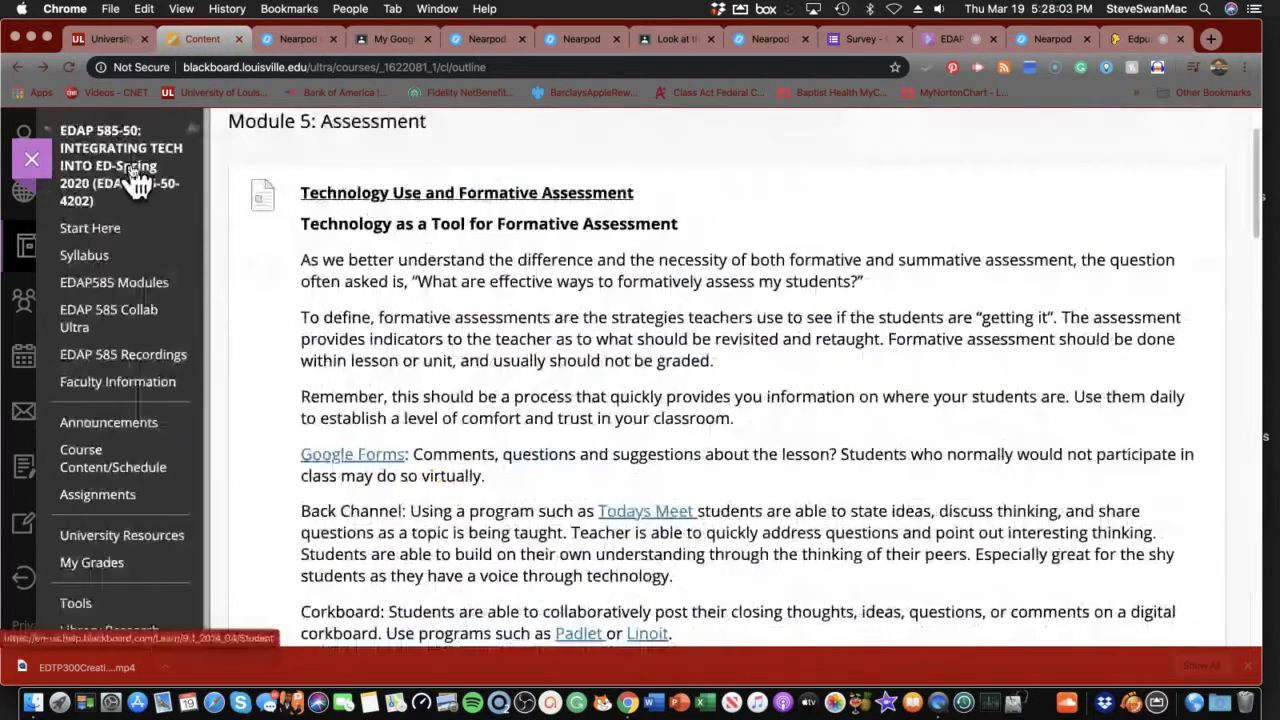
pyautogui.scroll(2, 135, 180)
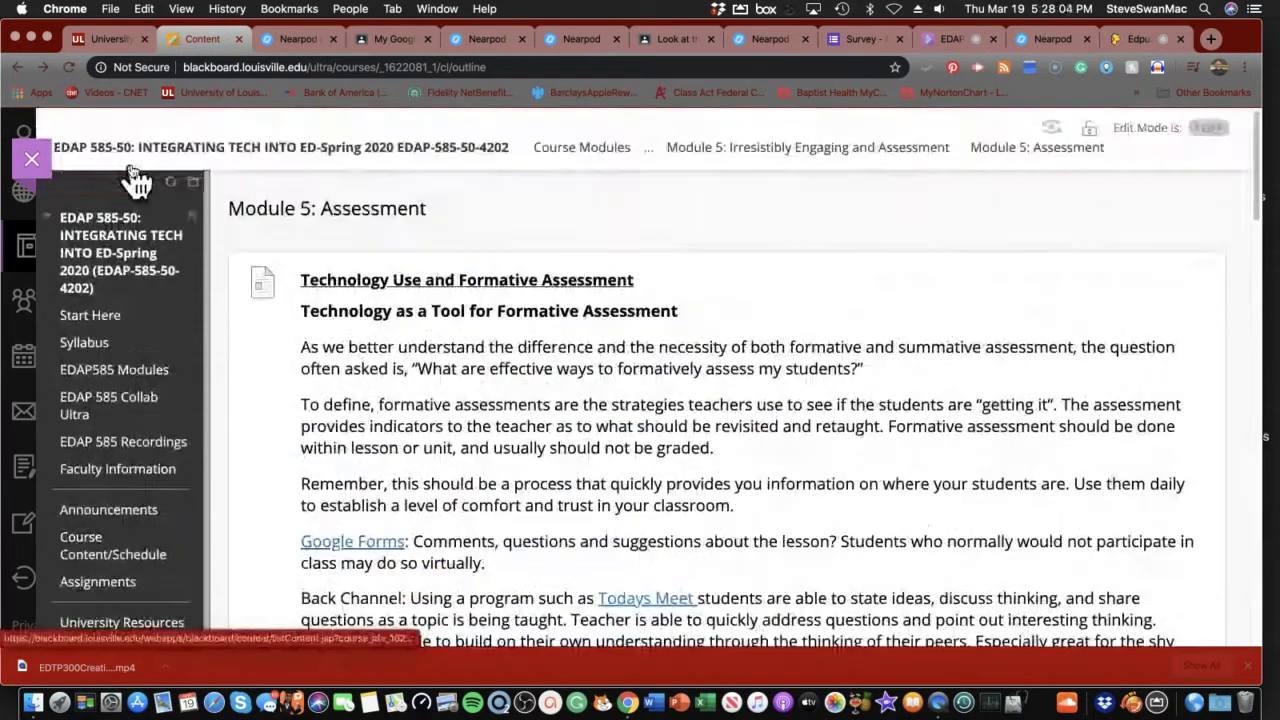
pyautogui.click(140, 371)
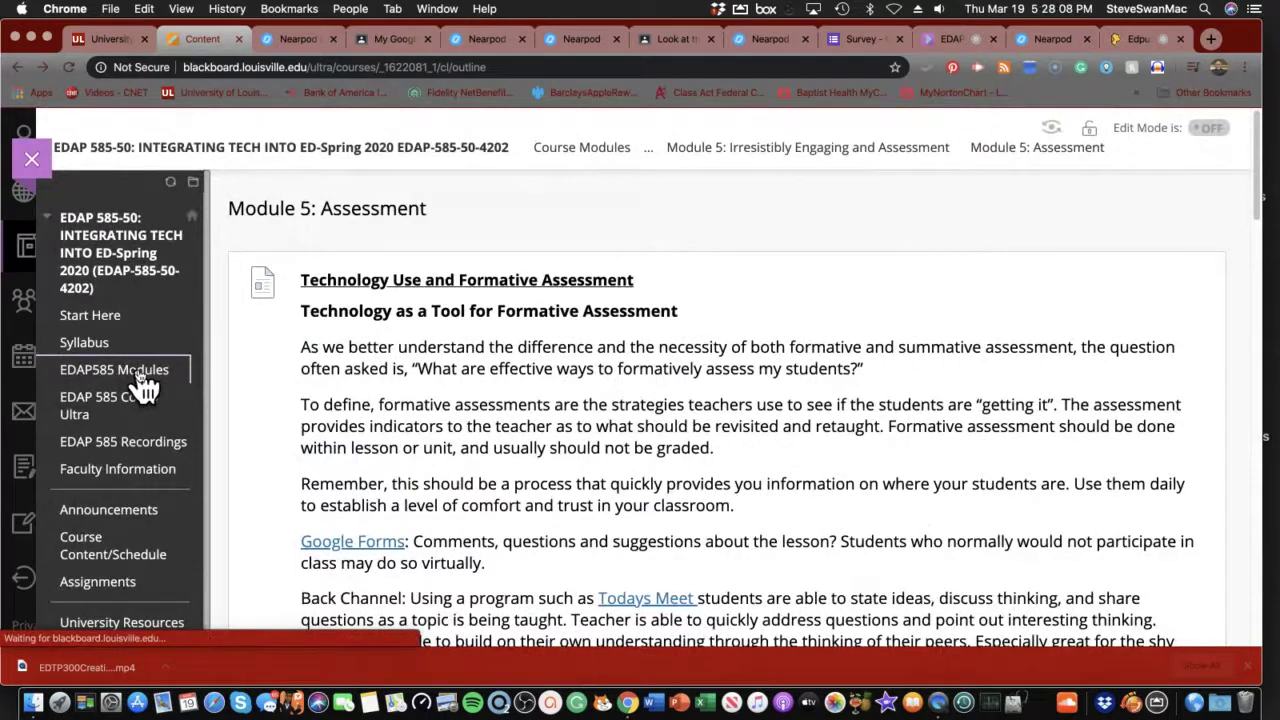
pyautogui.scroll(-5, 318, 404)
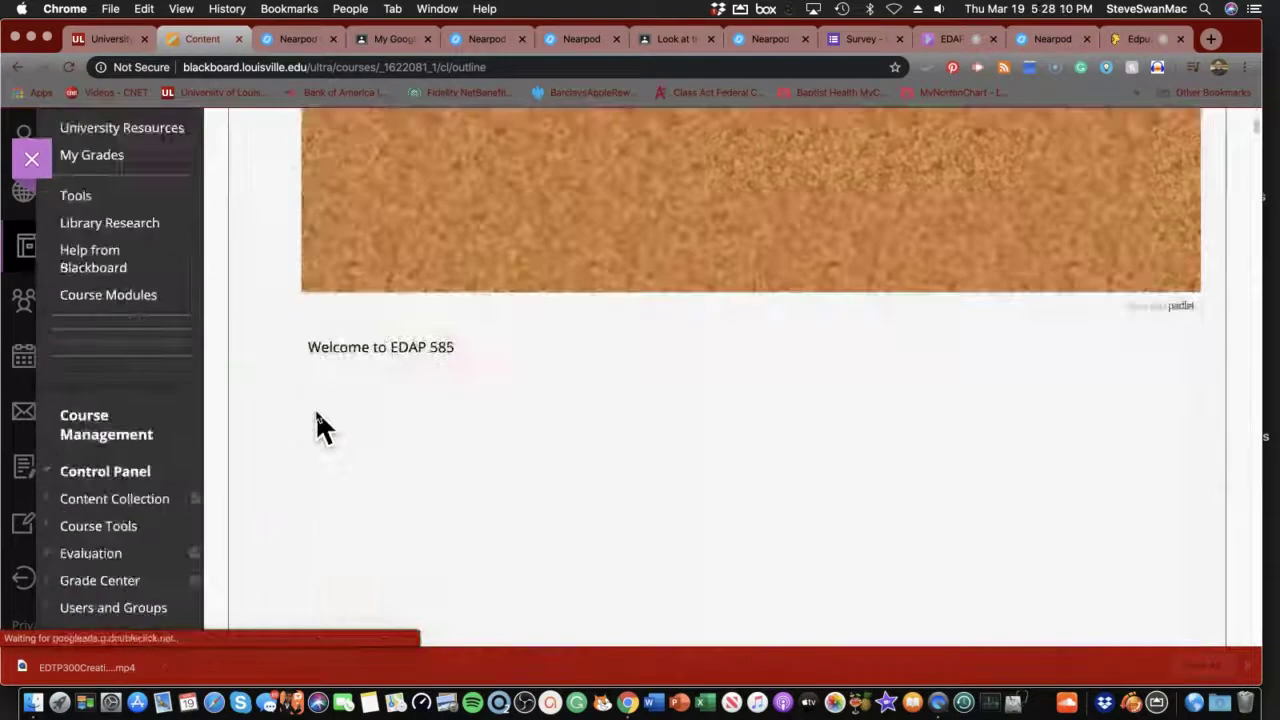
pyautogui.scroll(-15, 315, 408)
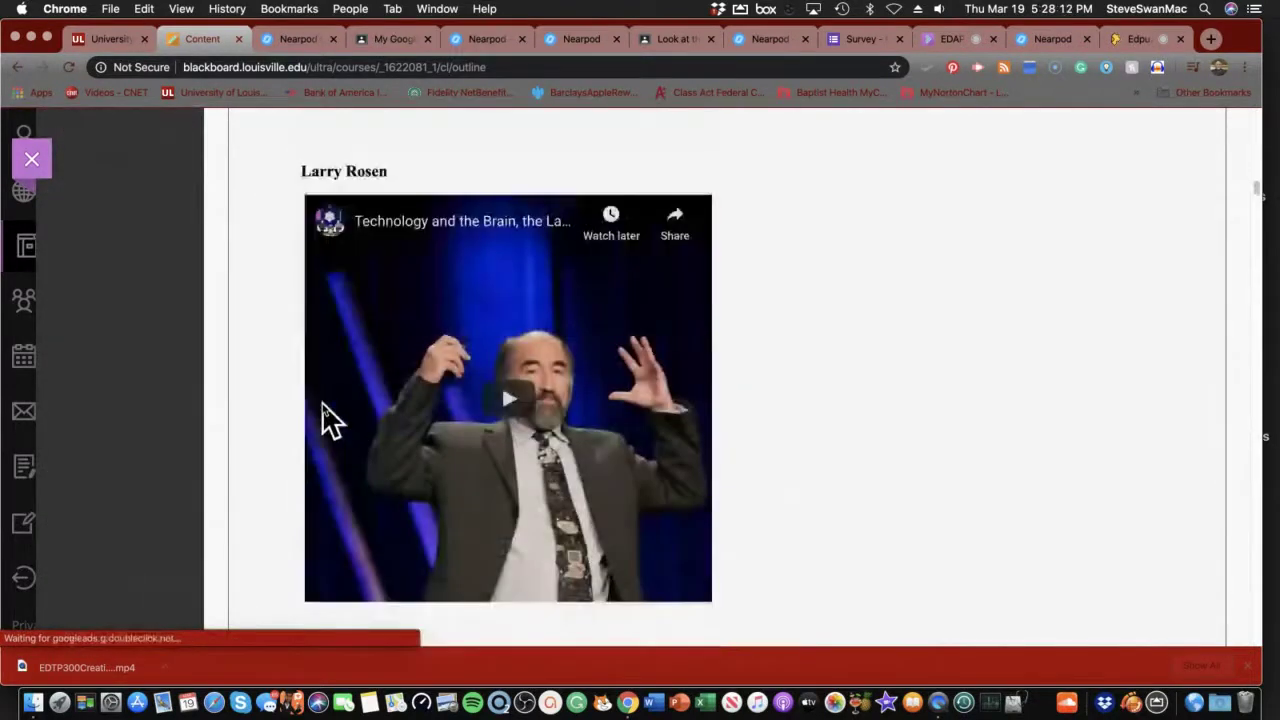
pyautogui.scroll(-15, 322, 415)
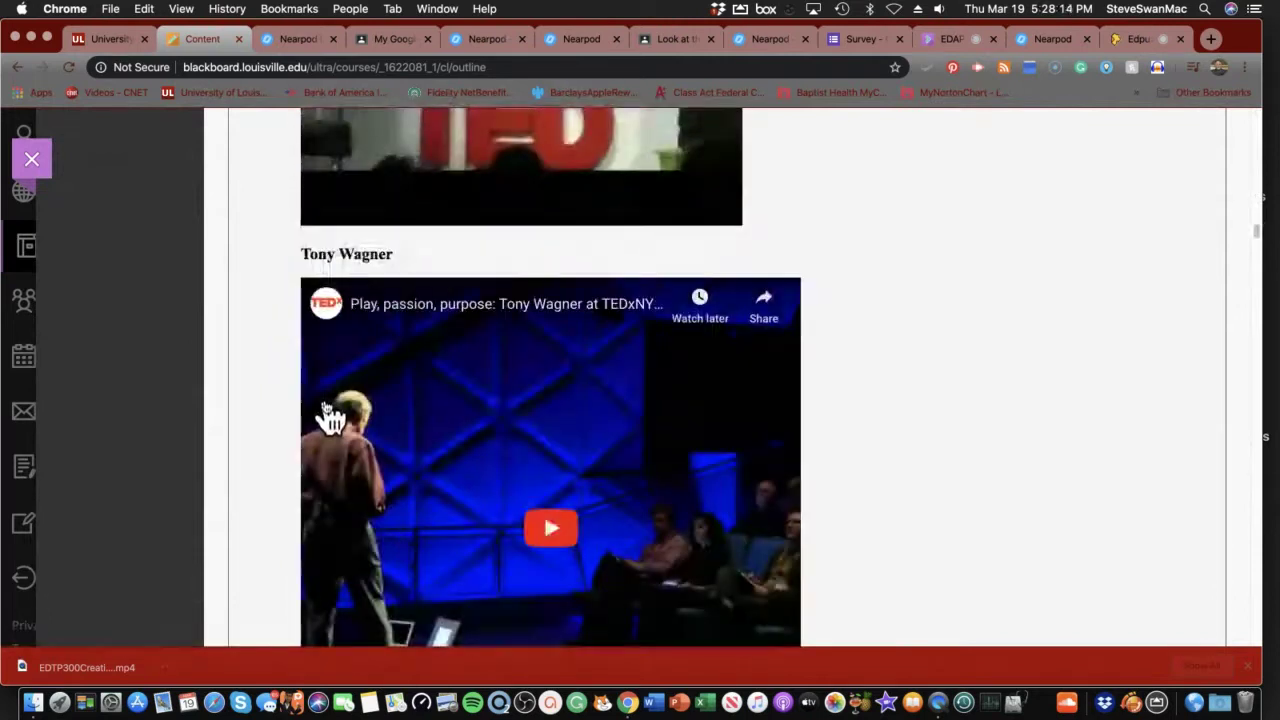
pyautogui.scroll(-15, 330, 415)
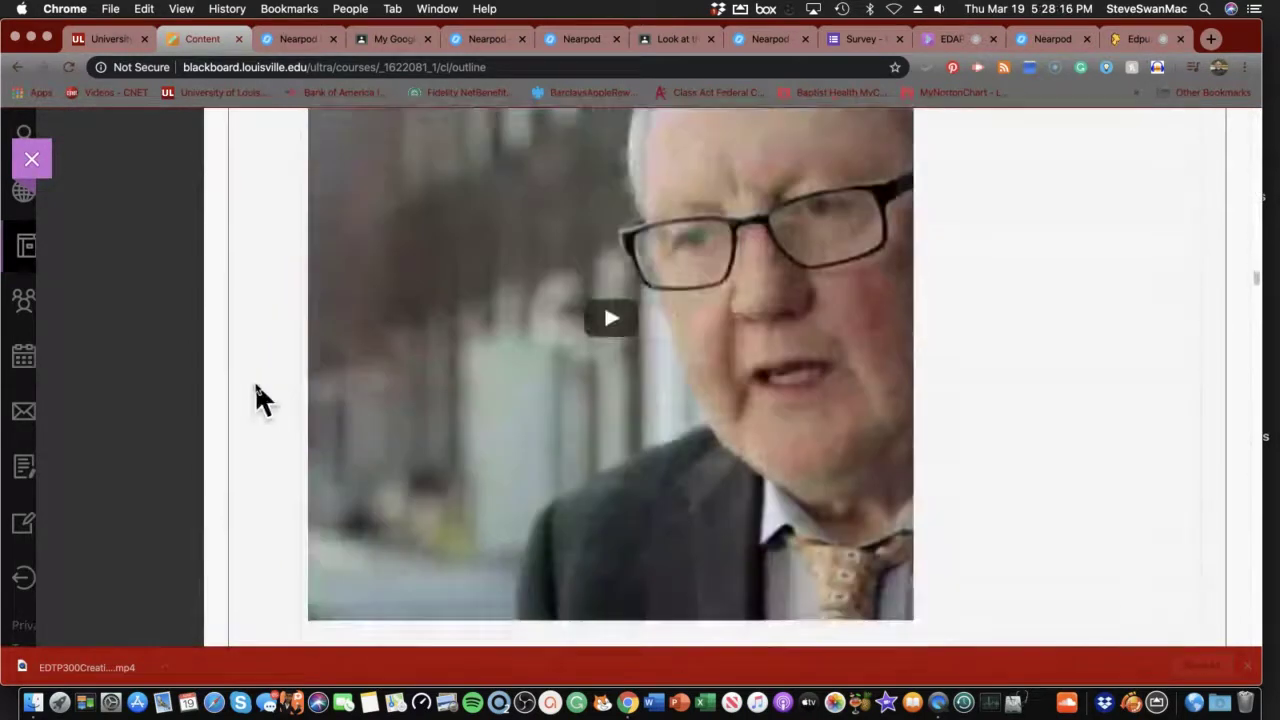
pyautogui.scroll(-15, 258, 398)
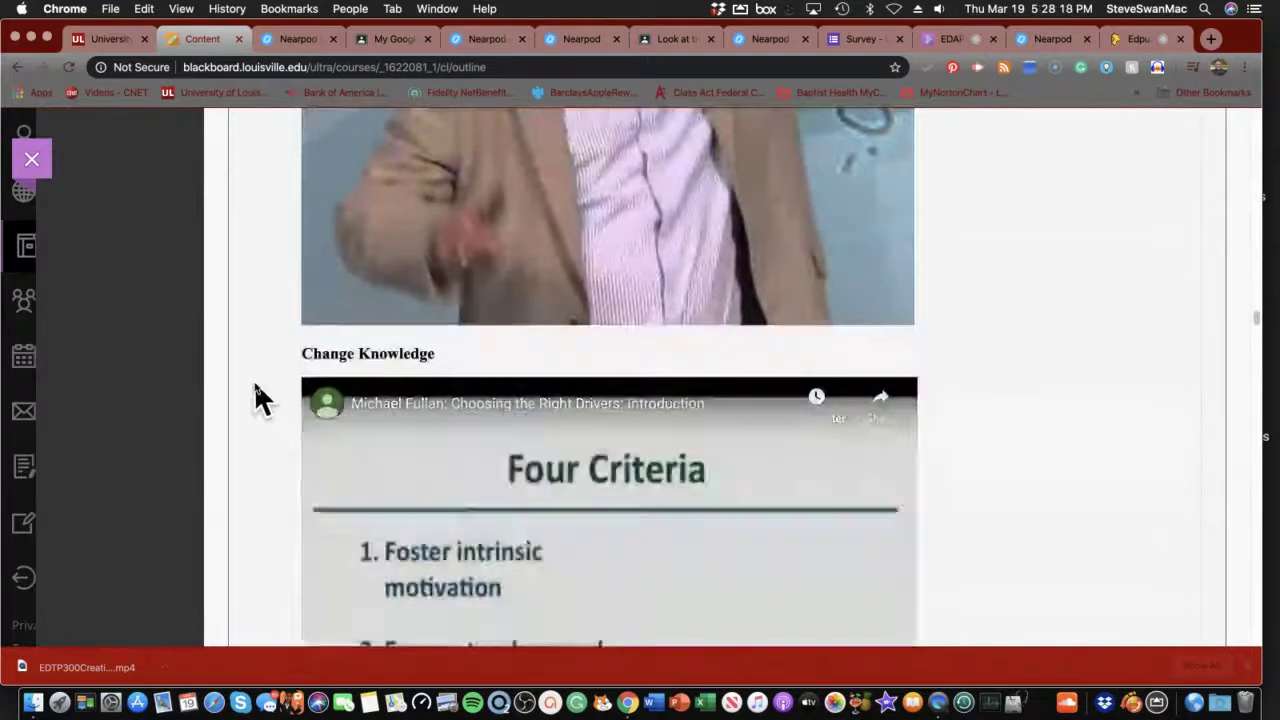